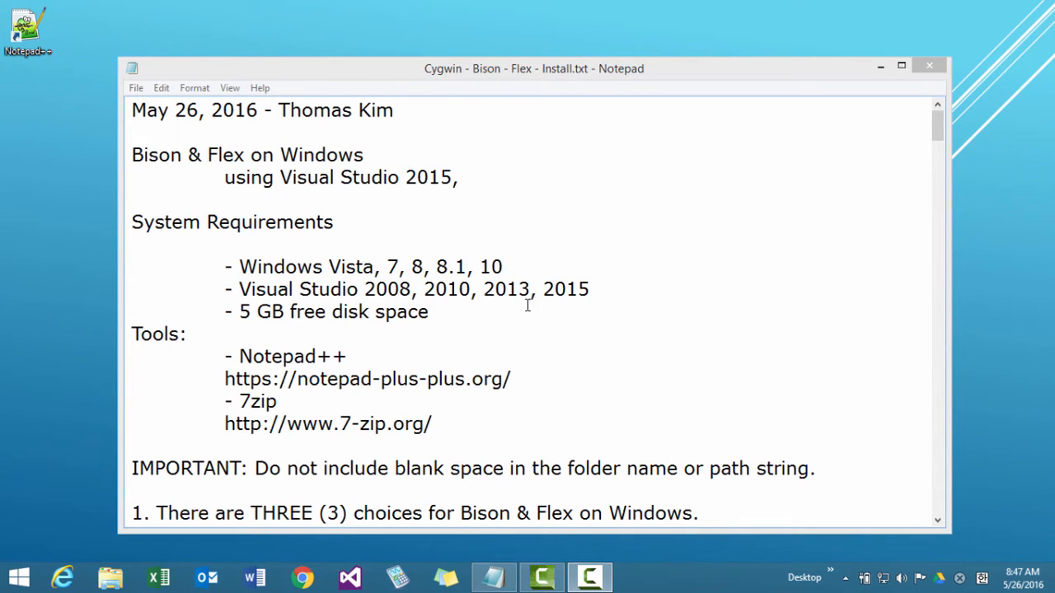
# Review the system requirements, the Notepad++ and 7zip tool links, and the blank-space warning in the install notes.
pyautogui.click(477, 319)
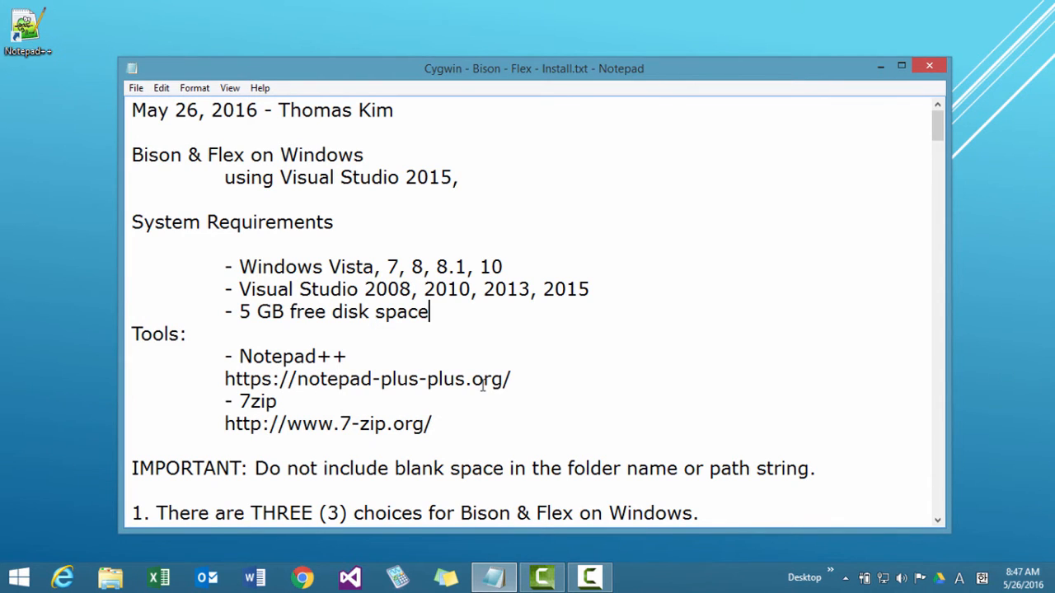
pyautogui.moveTo(511, 379); pyautogui.dragTo(228, 384)
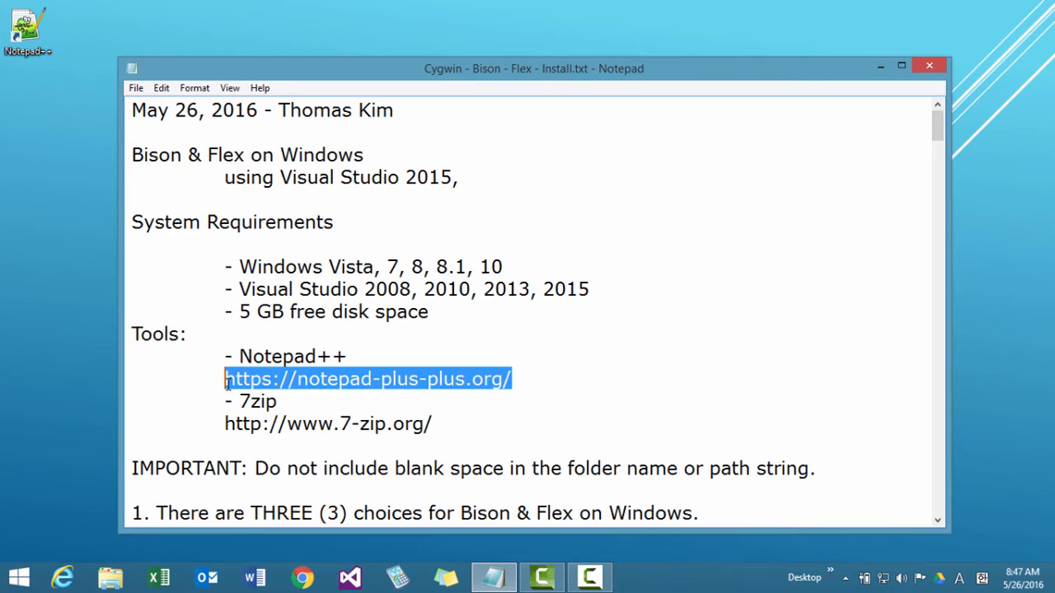
pyautogui.click(357, 407)
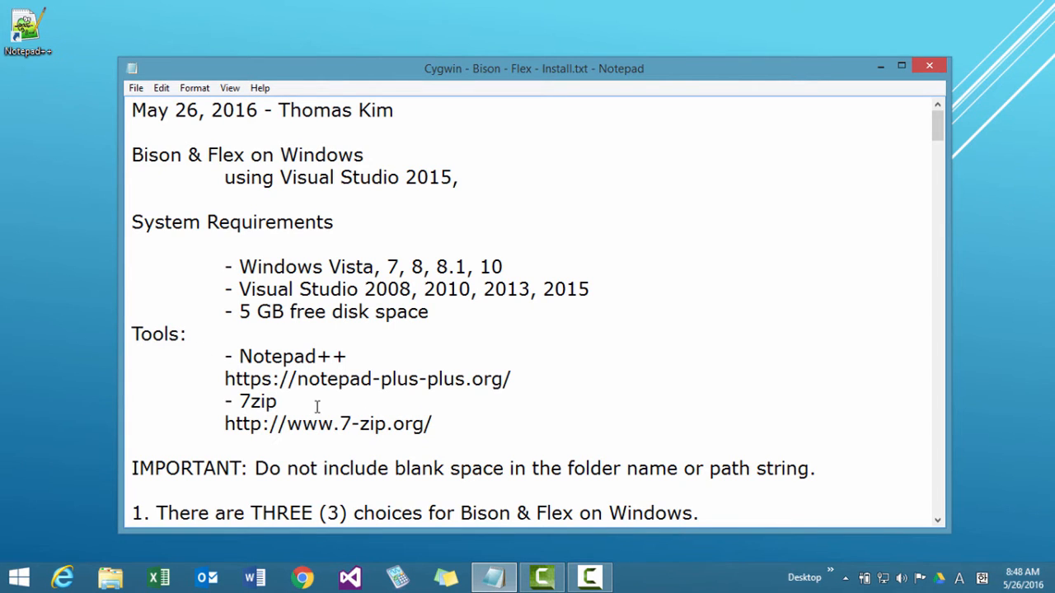
pyautogui.scroll(-2, 445, 407)
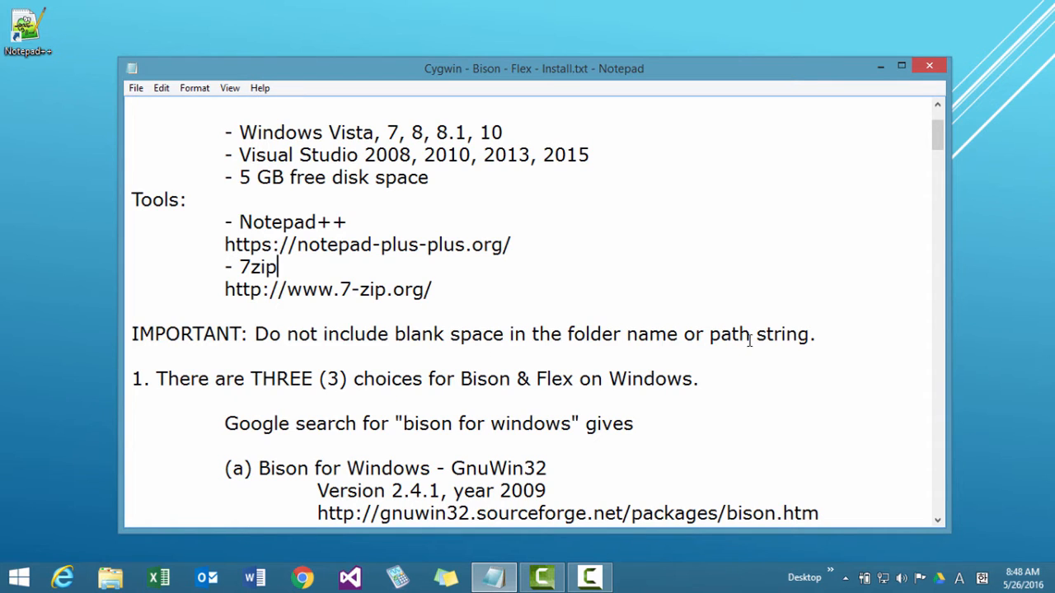
pyautogui.click(536, 404)
pyautogui.scroll(-2, 537, 407)
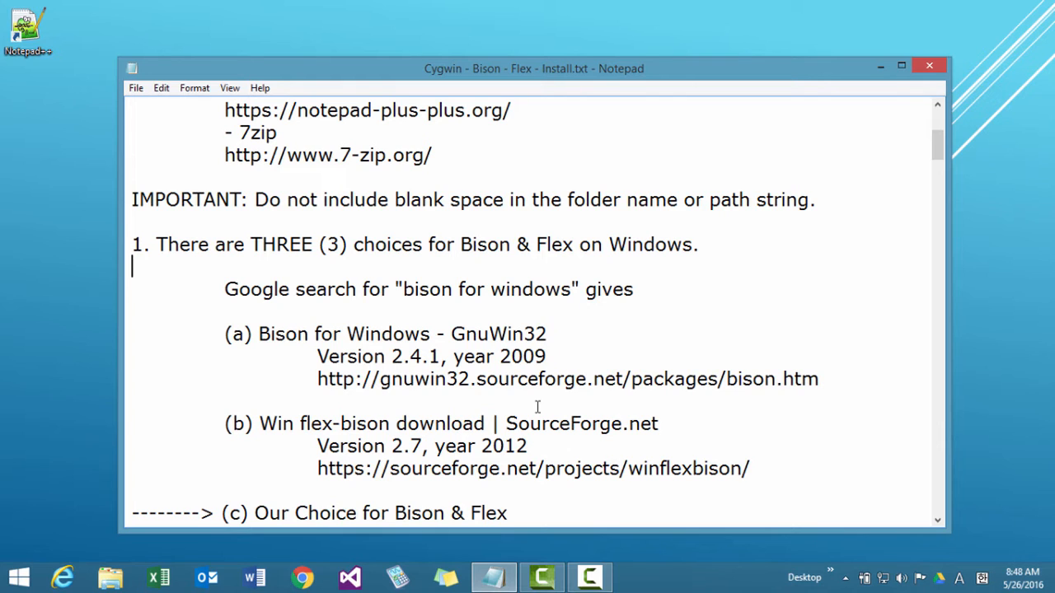
# Switch to Chrome and search Google for "bison for windows".
pyautogui.click(300, 578)
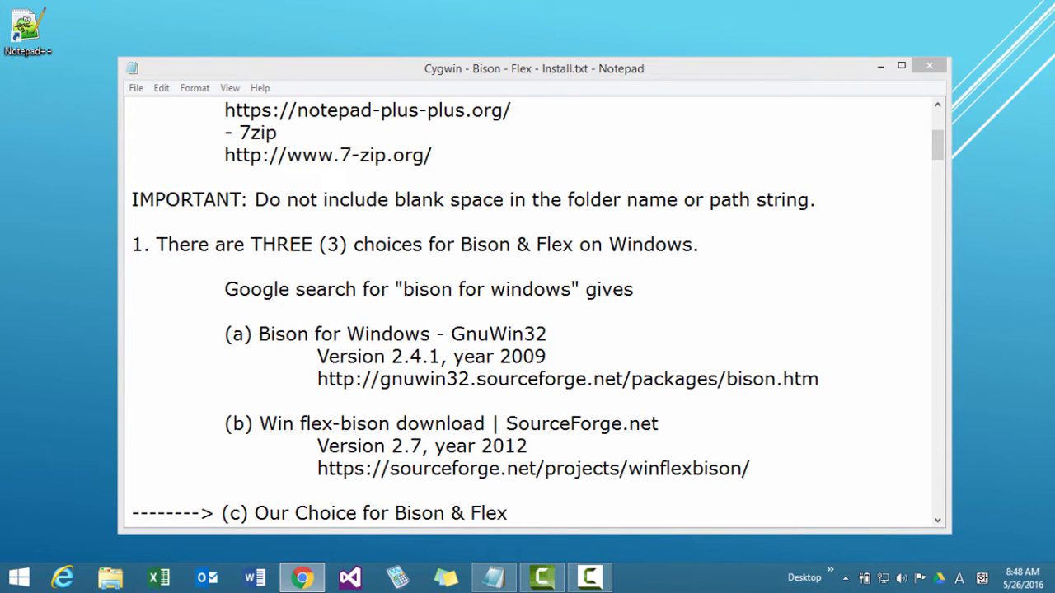
pyautogui.moveTo(1054, 0); pyautogui.dragTo(454, 48)
pyautogui.write('biso')
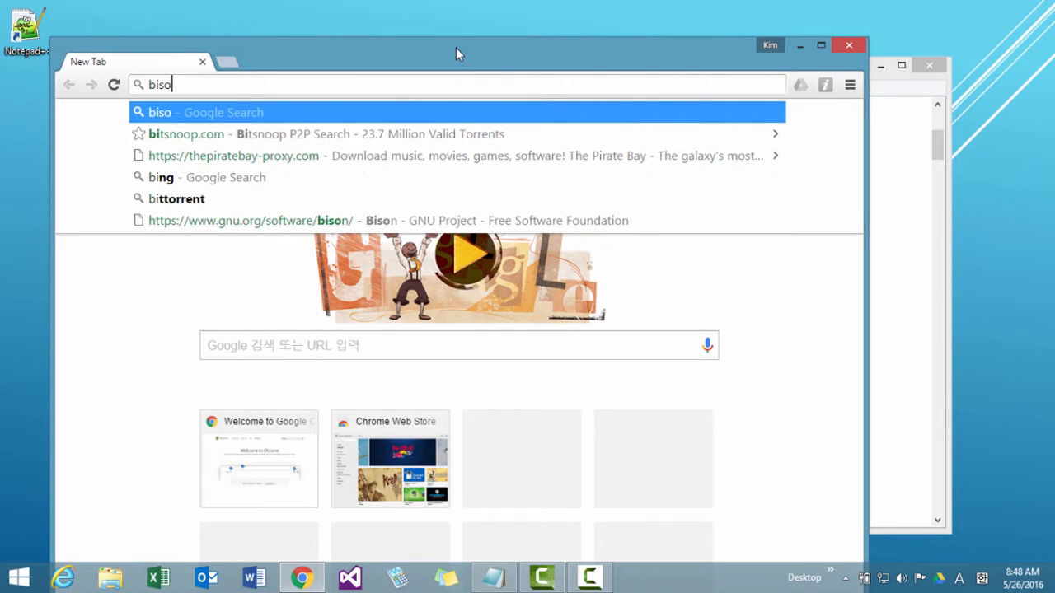
pyautogui.write('n for windows')
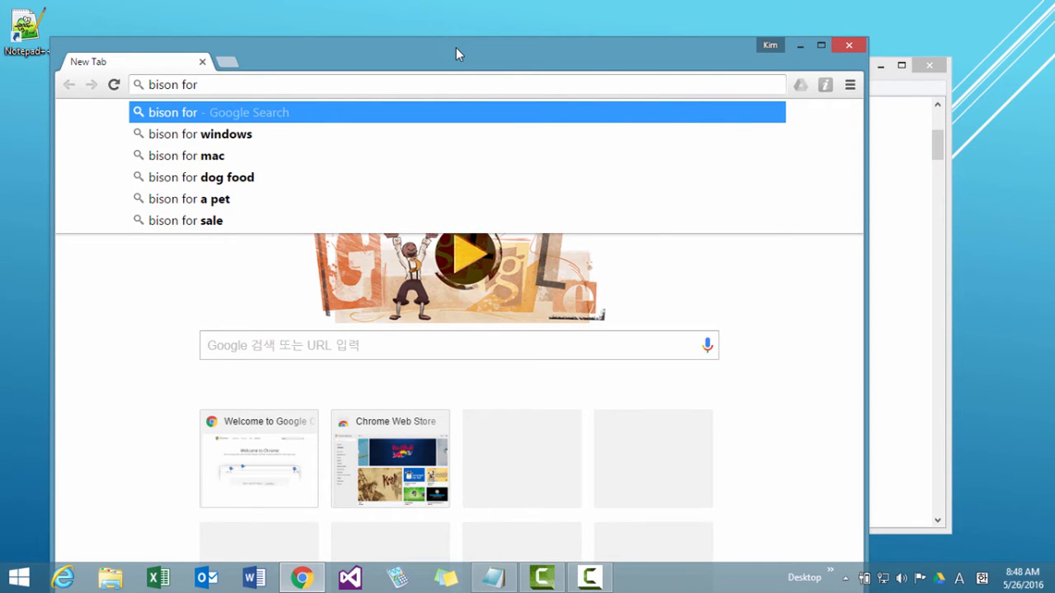
pyautogui.press('Return')
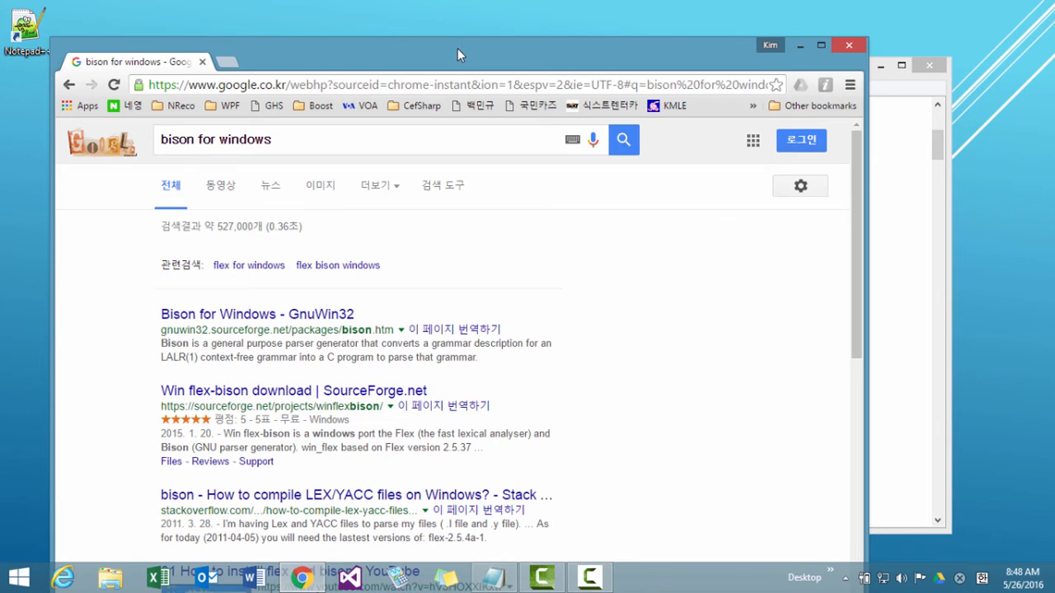
# View the Win flex-bison SourceForge page in a maximized browser window, then return to the install notes.
pyautogui.moveTo(459, 49); pyautogui.dragTo(451, 1)
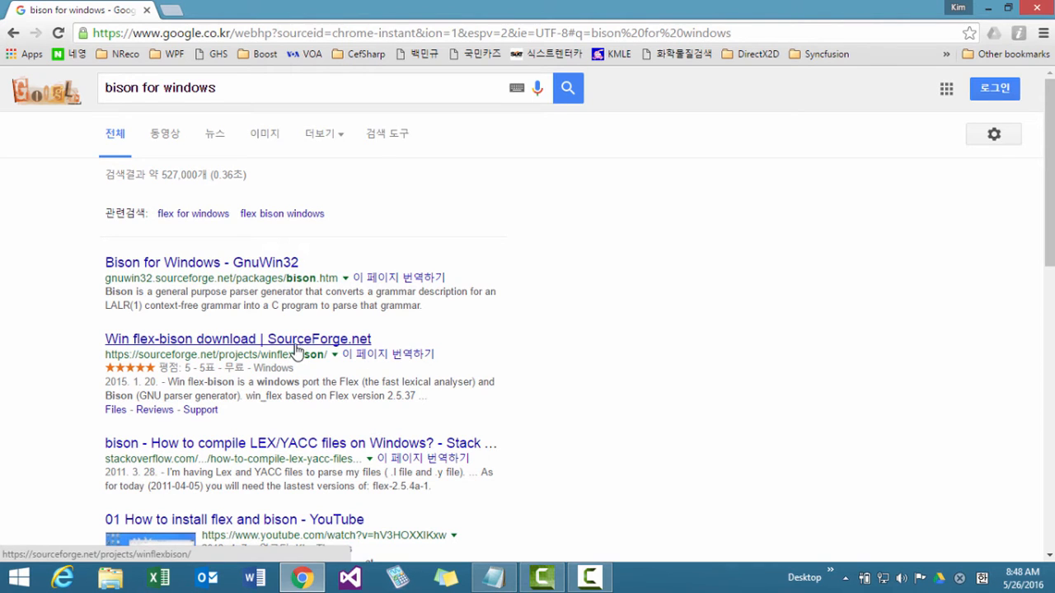
pyautogui.click(181, 349)
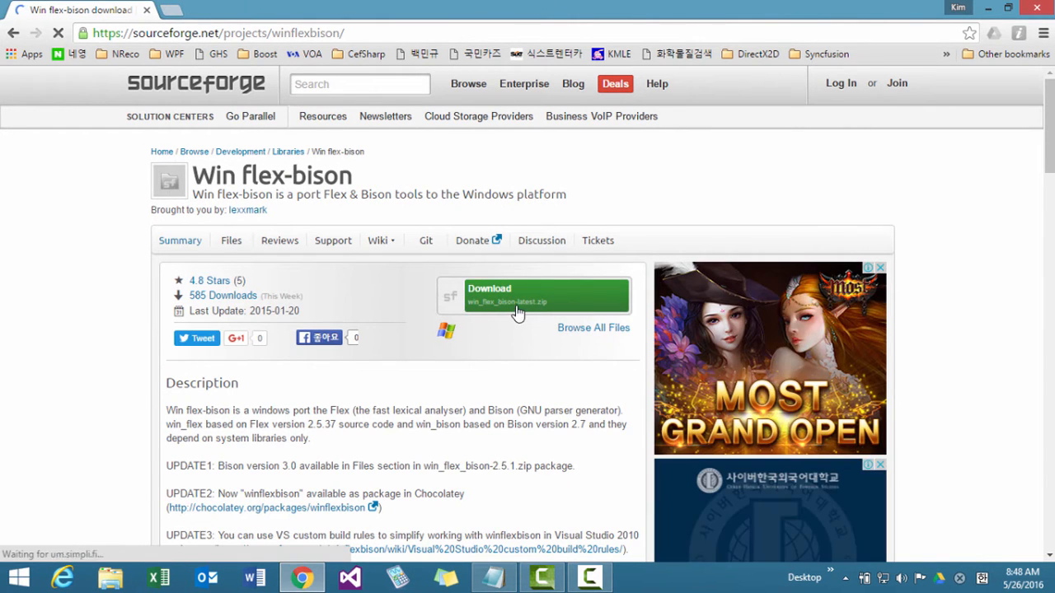
pyautogui.click(990, 10)
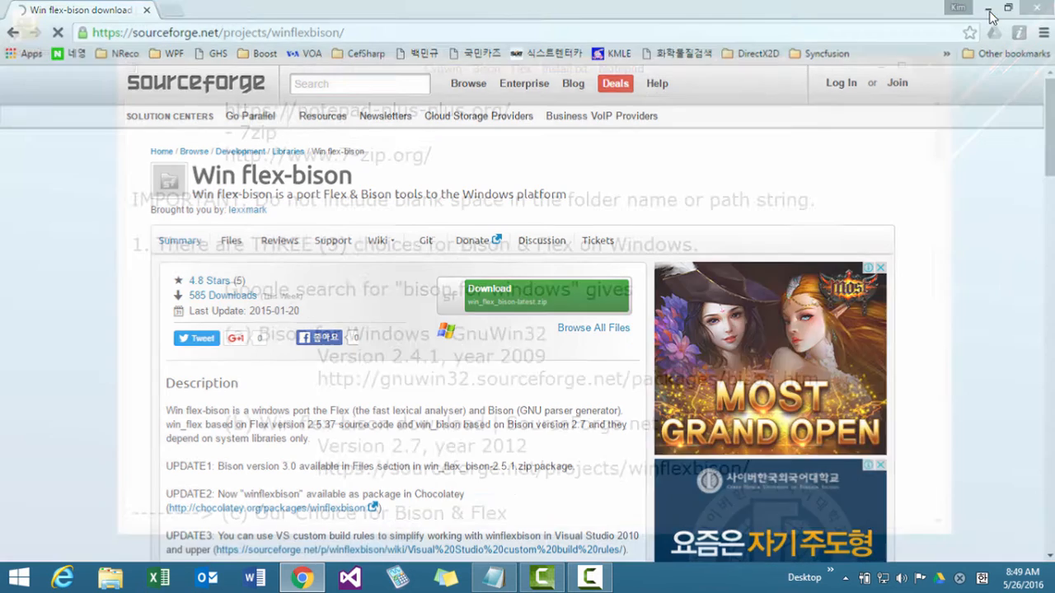
# Examine choices (a) GnuWin32 Bison for Windows and (b) Win flex-bison in the notes, including their download links.
pyautogui.scroll(-2, 542, 314)
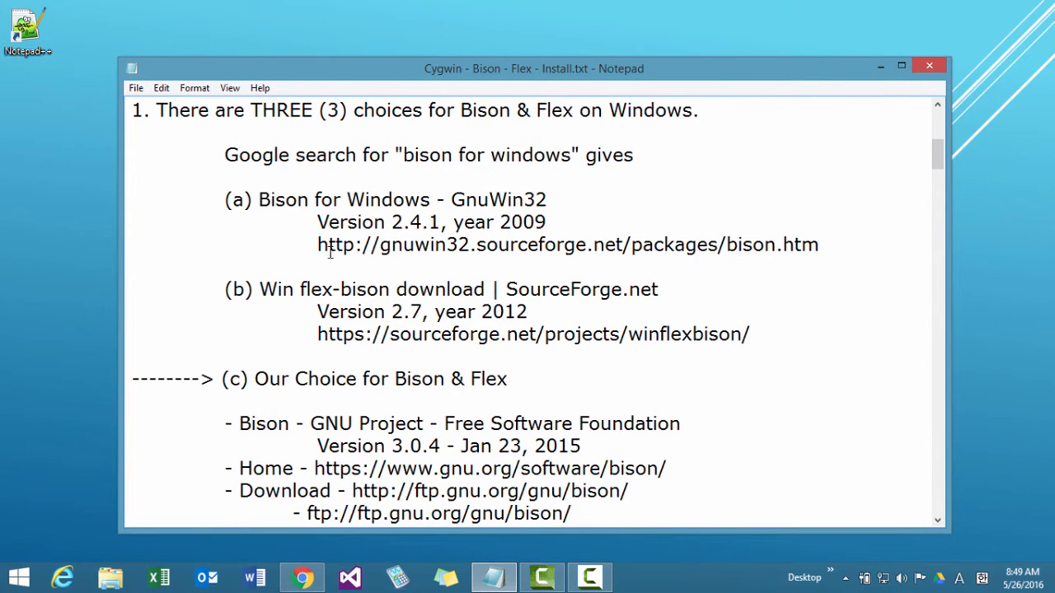
pyautogui.moveTo(270, 201); pyautogui.dragTo(437, 191)
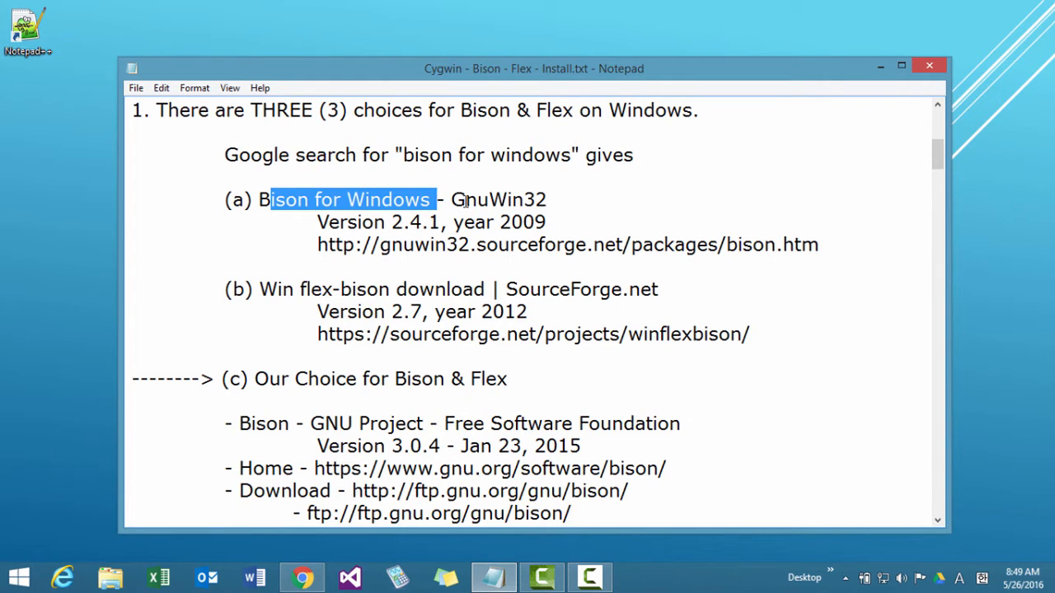
pyautogui.click(394, 243)
pyautogui.moveTo(656, 240); pyautogui.dragTo(720, 244)
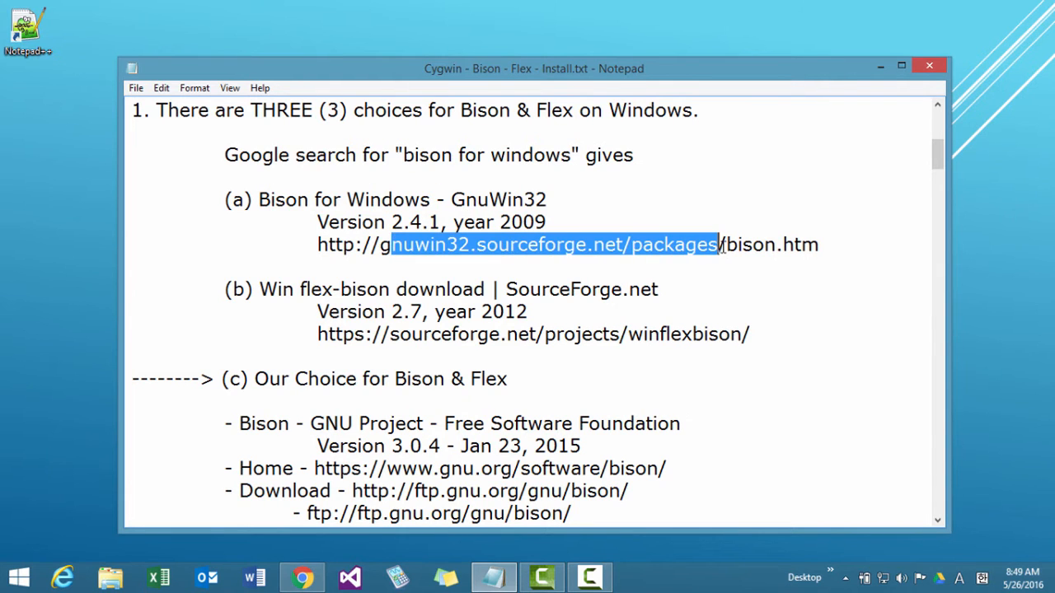
pyautogui.click(322, 303)
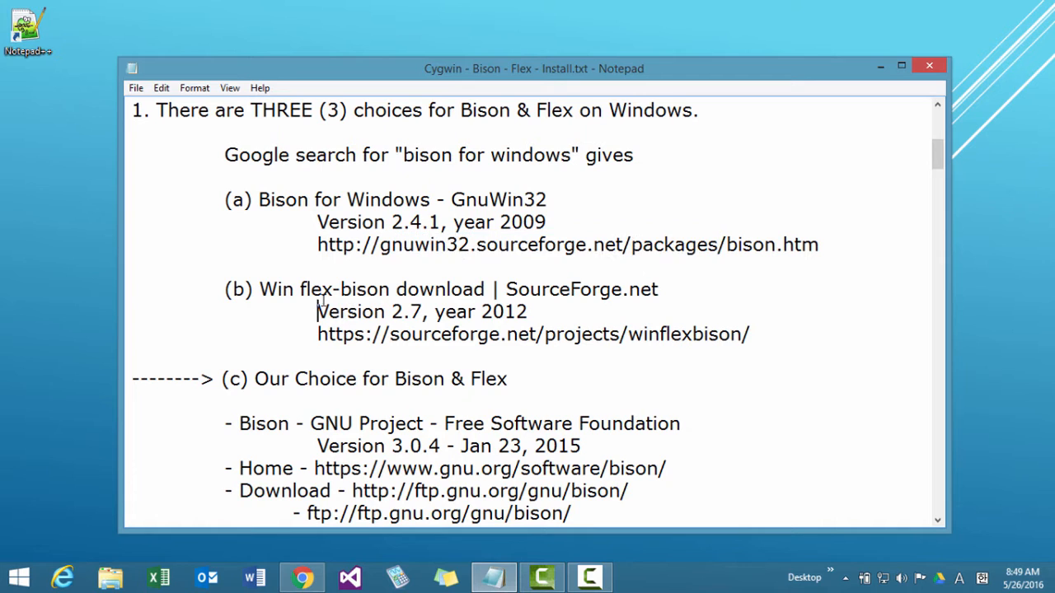
pyautogui.moveTo(299, 289); pyautogui.dragTo(445, 290)
pyautogui.moveTo(411, 334); pyautogui.dragTo(701, 334)
pyautogui.click(632, 313)
pyautogui.click(472, 247)
# Compare the date at the start of the notes with the release years of Bison choices (a) and (b).
pyautogui.scroll(6, 537, 222)
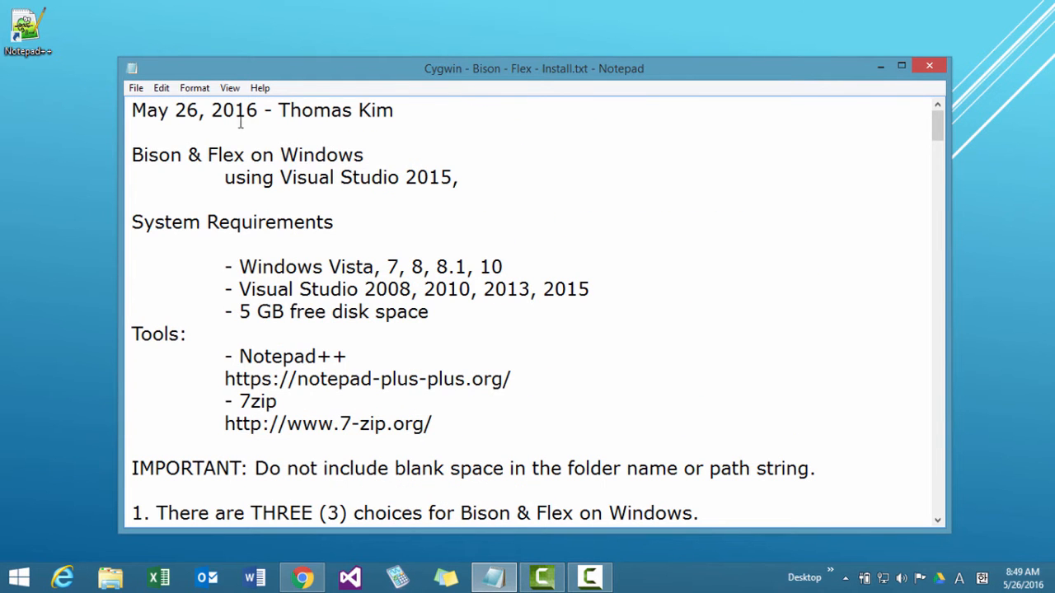
pyautogui.scroll(-3, 505, 245)
pyautogui.scroll(-1, 505, 246)
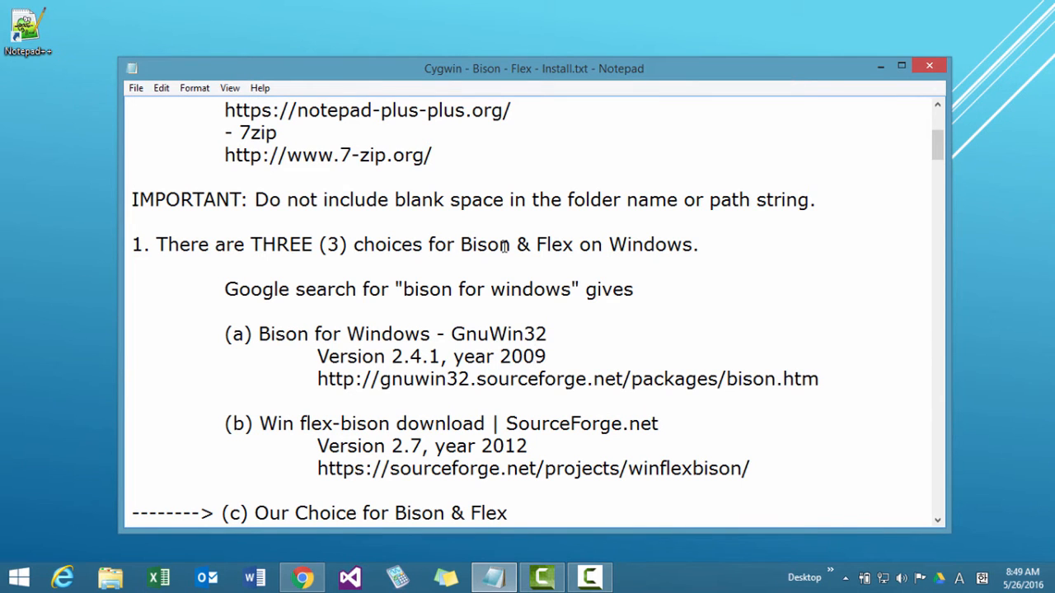
pyautogui.scroll(4, 505, 246)
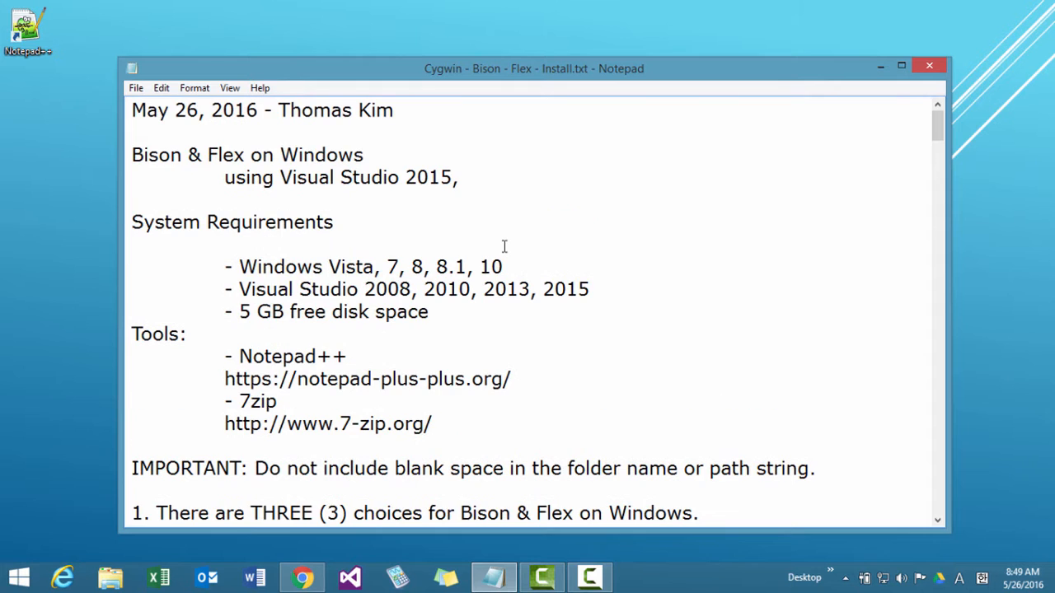
pyautogui.scroll(-1, 504, 245)
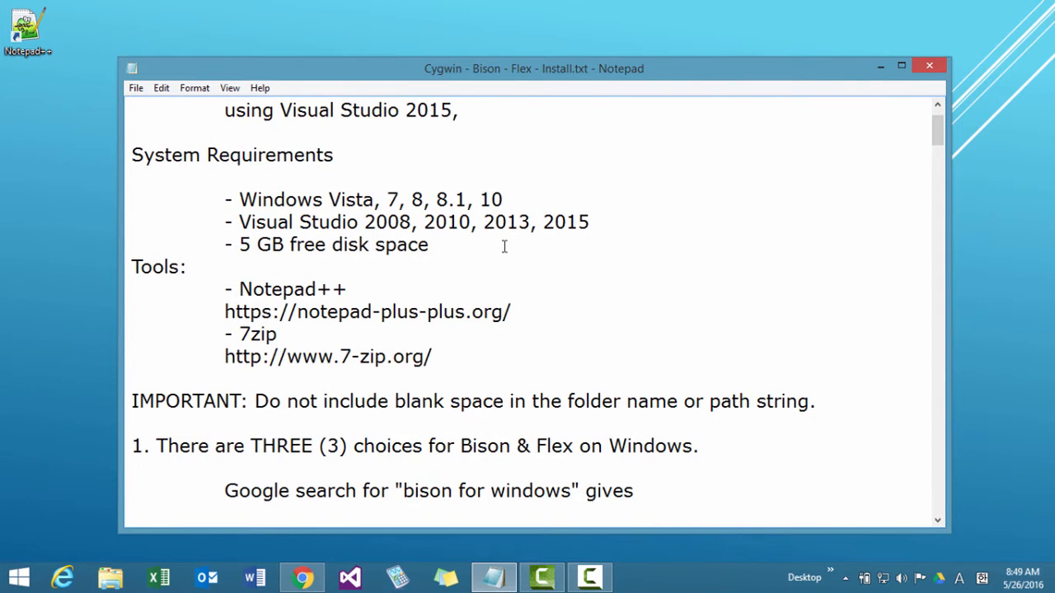
pyautogui.scroll(-3, 504, 246)
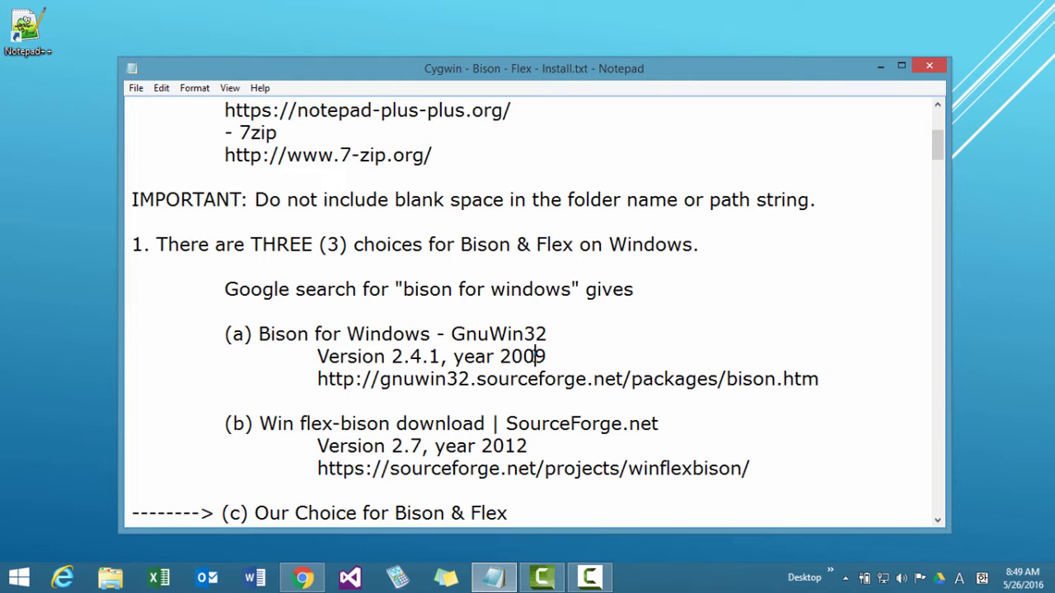
pyautogui.scroll(4, 540, 356)
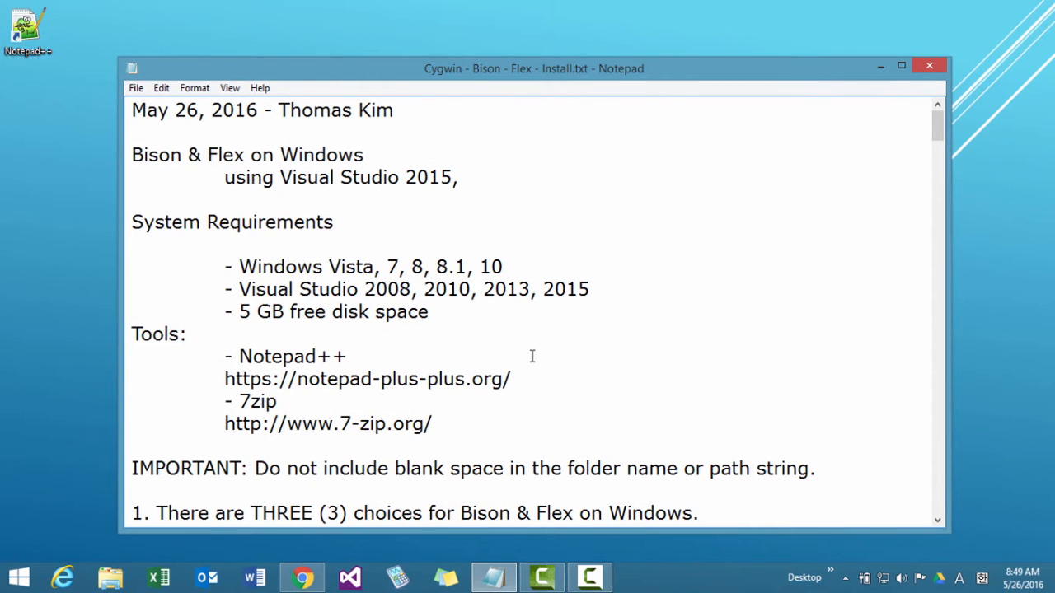
pyautogui.scroll(-5, 532, 356)
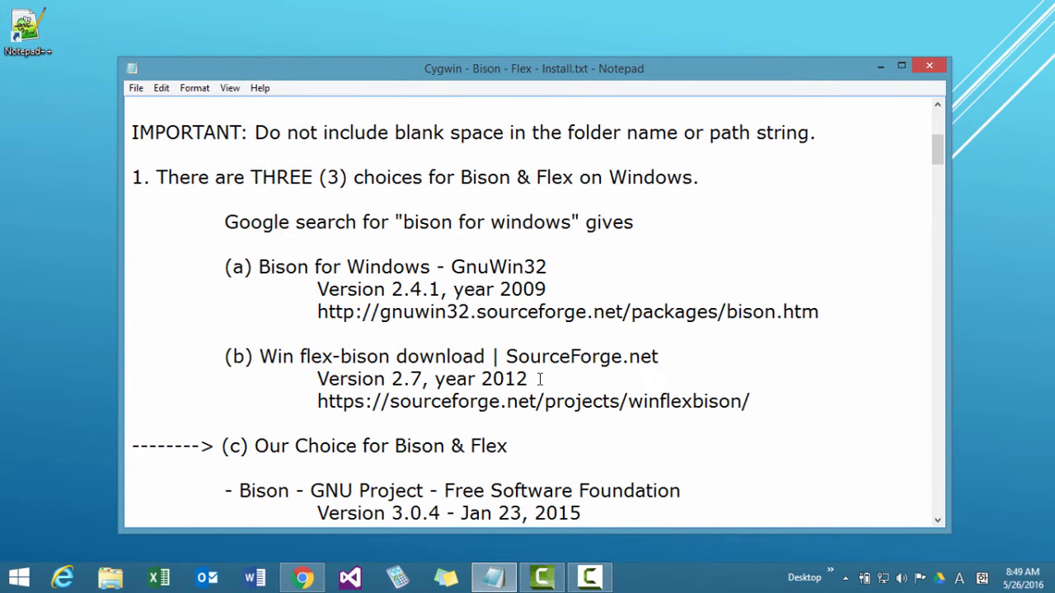
pyautogui.moveTo(528, 379); pyautogui.dragTo(505, 380)
pyautogui.click(505, 379)
# Examine choice (c) in the notes, covering the GNU Bison and Flex versions, home pages and download links.
pyautogui.scroll(-2, 412, 382)
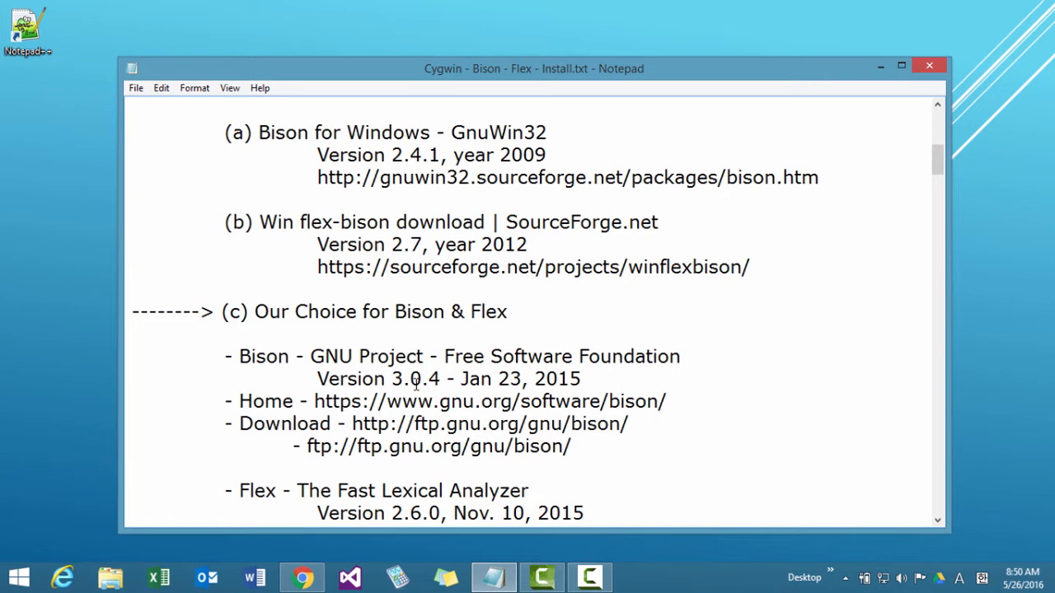
pyautogui.click(403, 401)
pyautogui.scroll(-2, 416, 412)
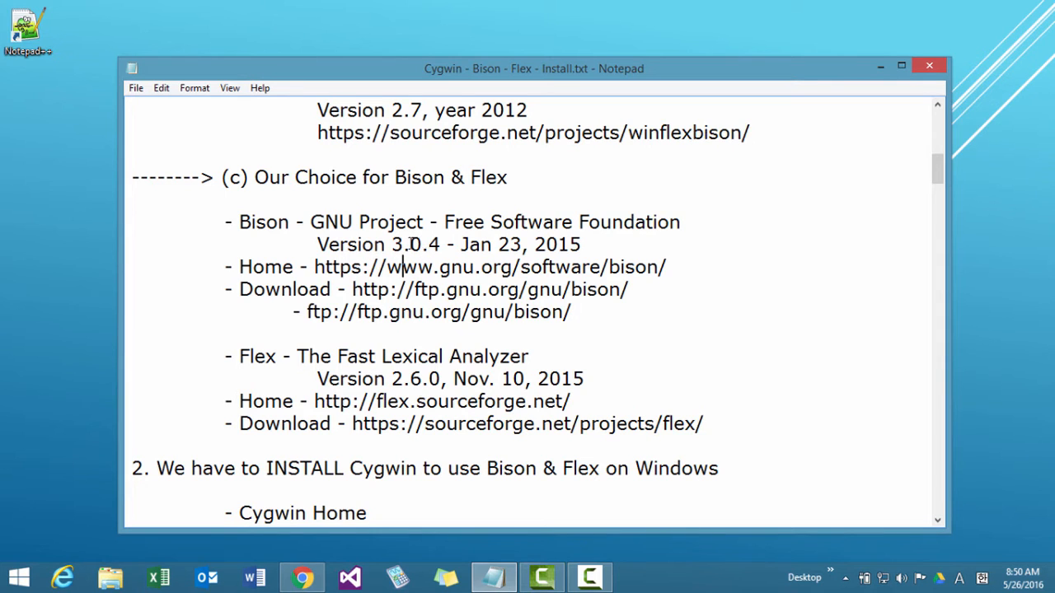
pyautogui.click(410, 244)
pyautogui.click(255, 177)
pyautogui.hotkey('shift', 'Home')
pyautogui.moveTo(421, 150); pyautogui.dragTo(511, 176)
pyautogui.click(449, 252)
# Read section 2 on installing Cygwin, comparing the 32-bit and 64-bit Windows setup links.
pyautogui.scroll(-2, 447, 355)
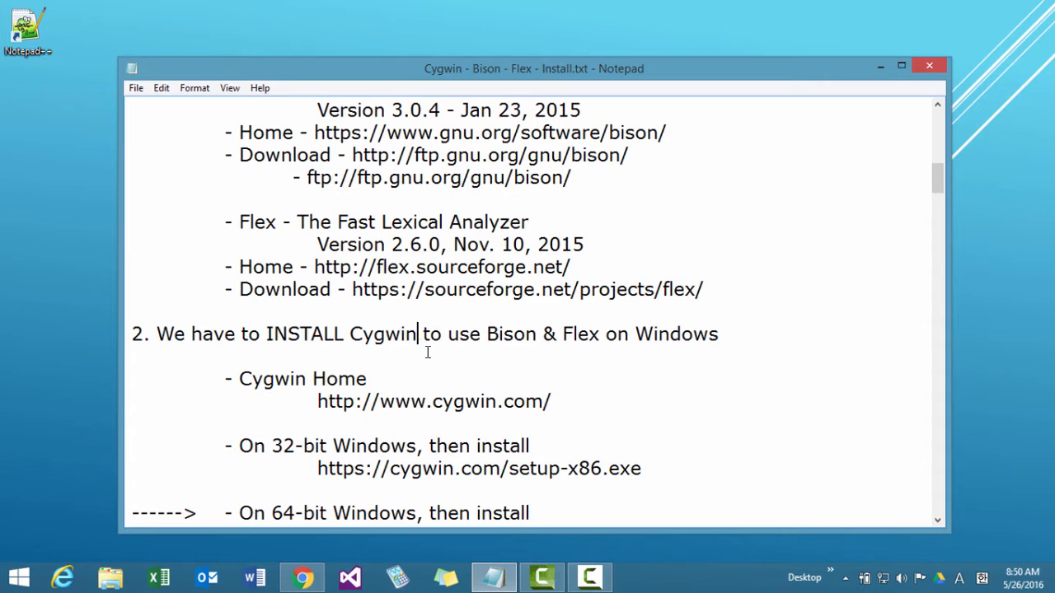
pyautogui.scroll(-1, 427, 352)
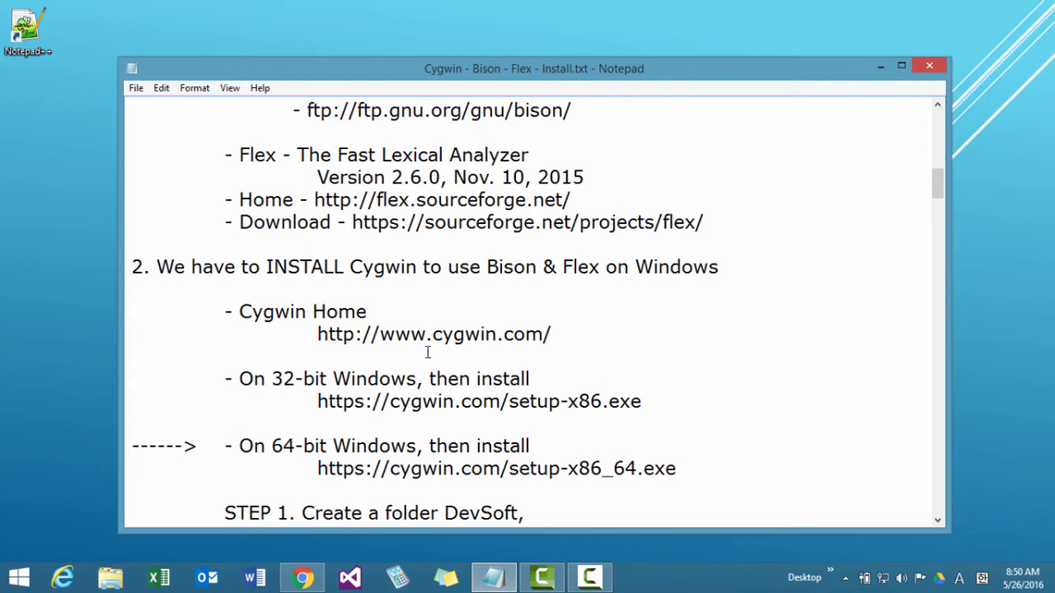
pyautogui.moveTo(273, 449); pyautogui.dragTo(524, 445)
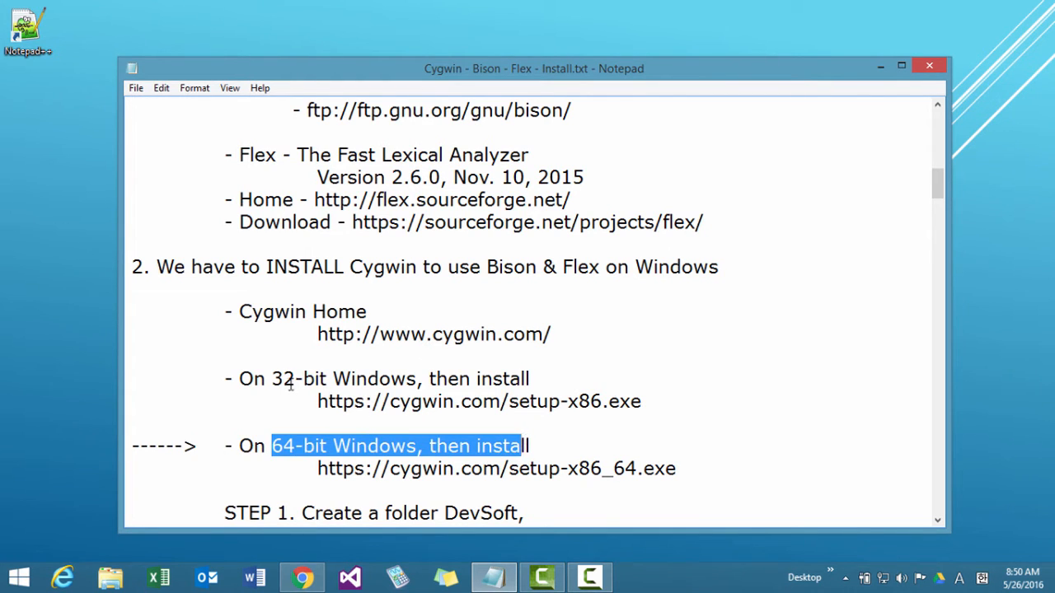
pyautogui.moveTo(272, 378); pyautogui.dragTo(621, 403)
pyautogui.click(622, 404)
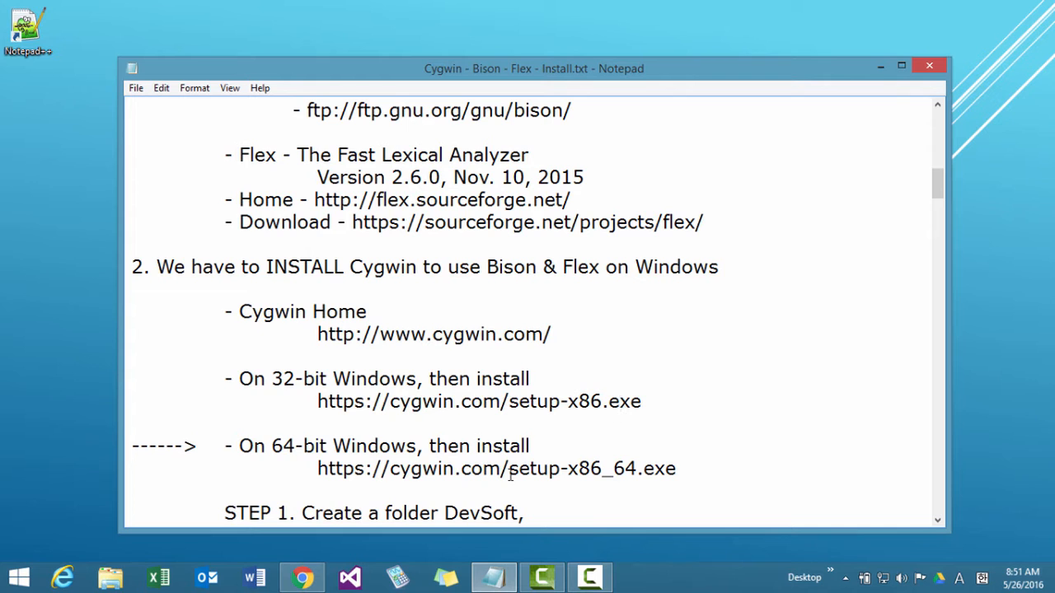
pyautogui.scroll(-2, 482, 469)
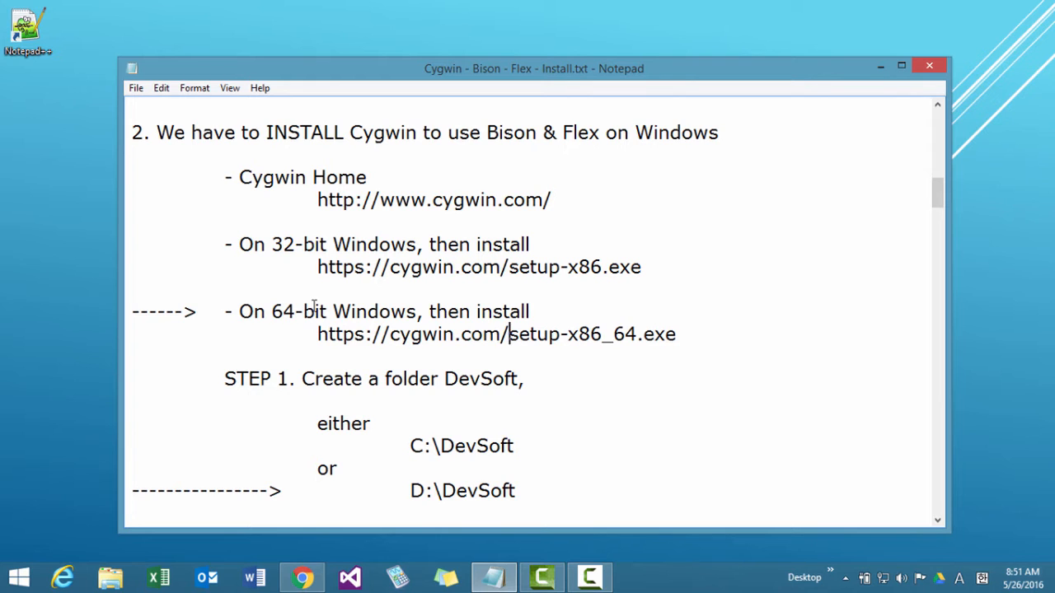
# Read the notes' instructions for the DevSoft folder on drive C or D and its two Cygwin subfolders.
pyautogui.scroll(-1, 359, 312)
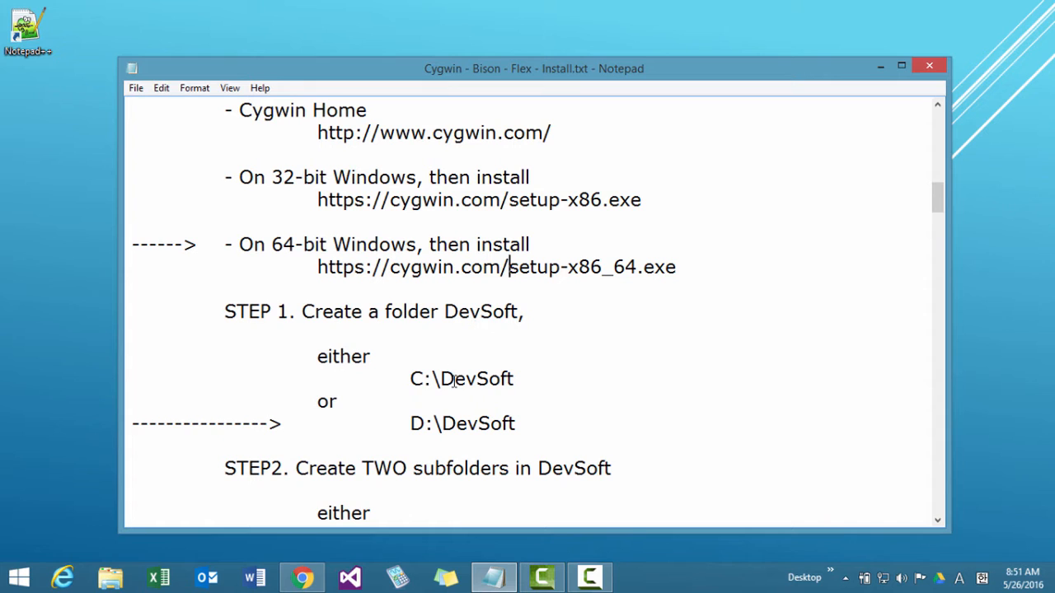
pyautogui.click(414, 381)
pyautogui.moveTo(421, 386); pyautogui.dragTo(443, 381)
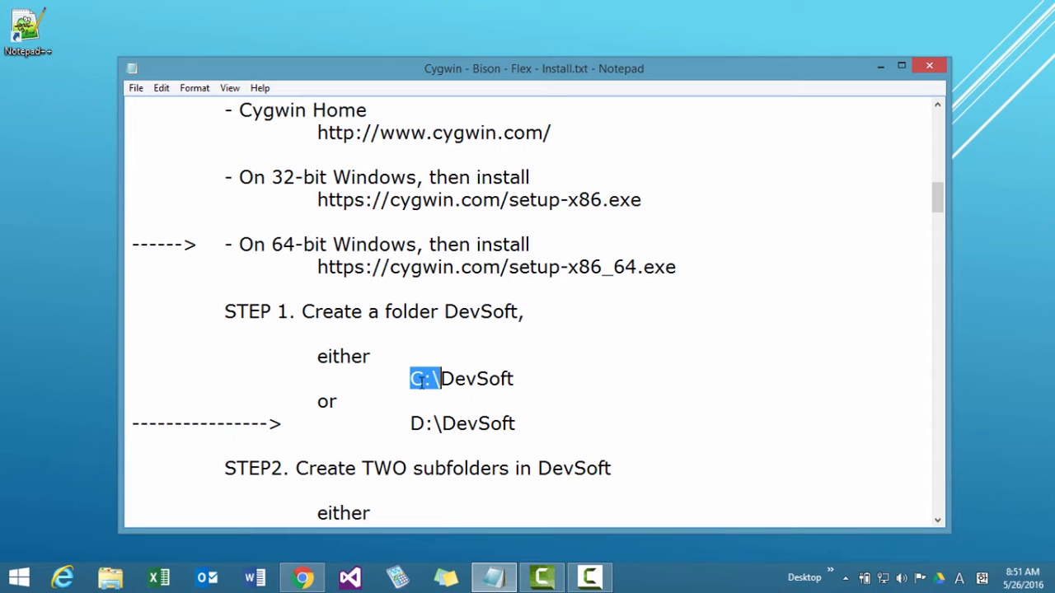
pyautogui.click(418, 380)
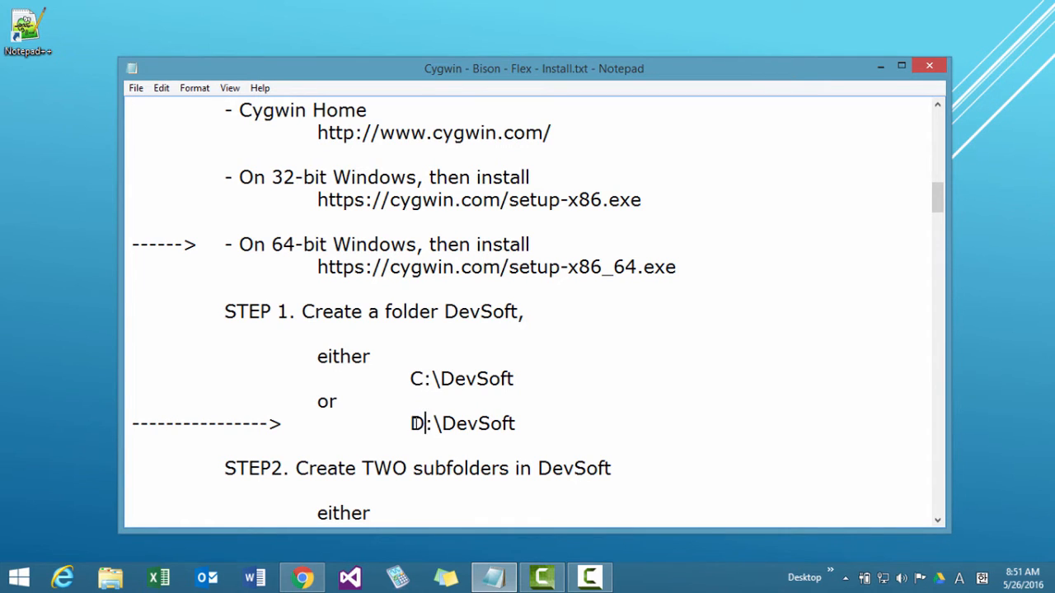
pyautogui.moveTo(440, 422); pyautogui.dragTo(504, 423)
pyautogui.click(516, 424)
pyautogui.scroll(3, 514, 425)
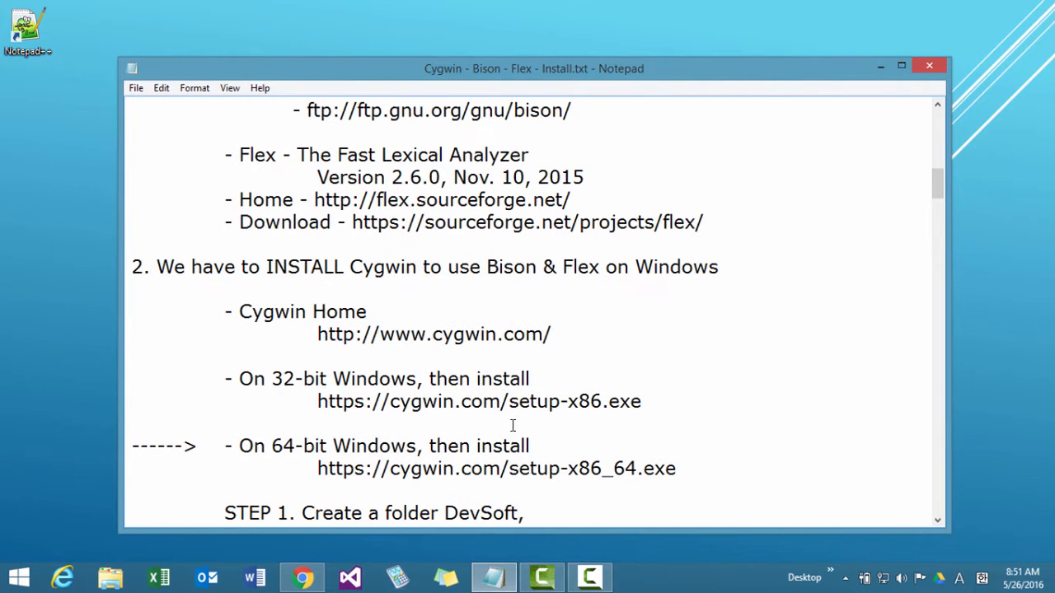
pyautogui.scroll(-6, 511, 425)
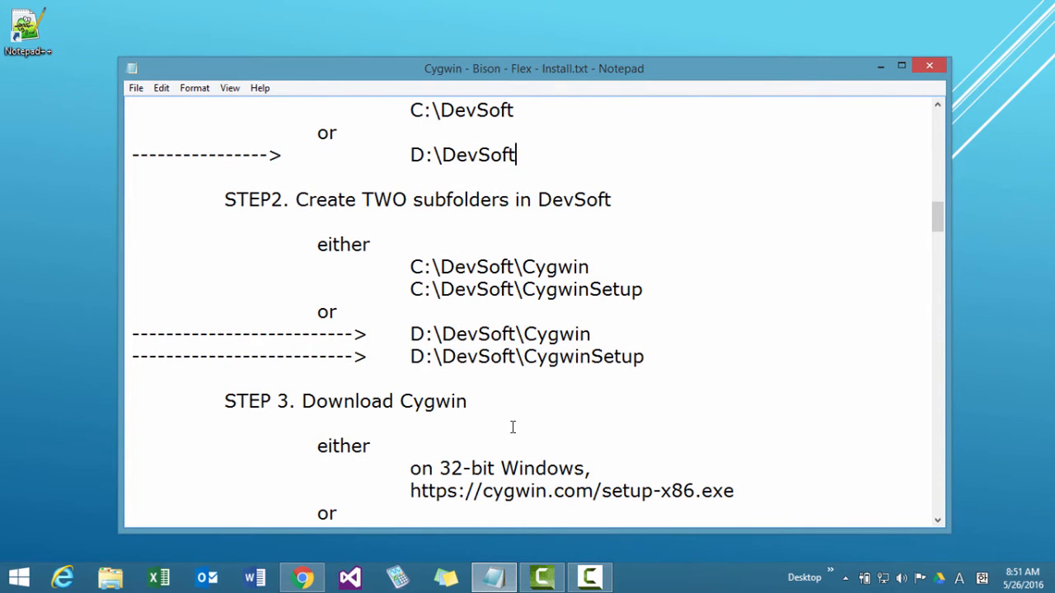
# Remove the space between Dev and Soft in both the C and D folder paths of STEP 1, and save the notes.
pyautogui.scroll(2, 471, 306)
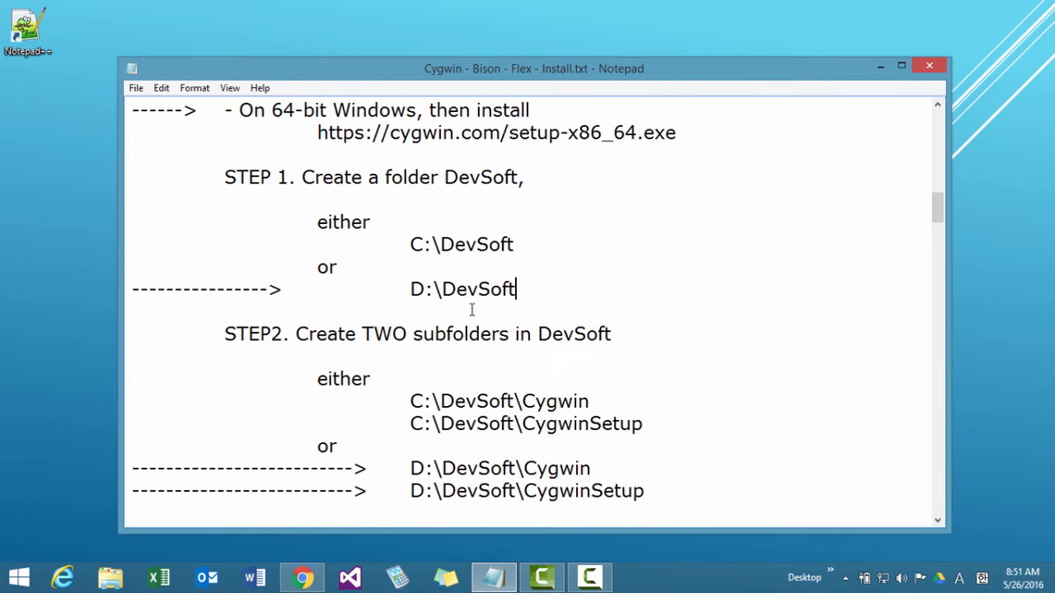
pyautogui.click(478, 289)
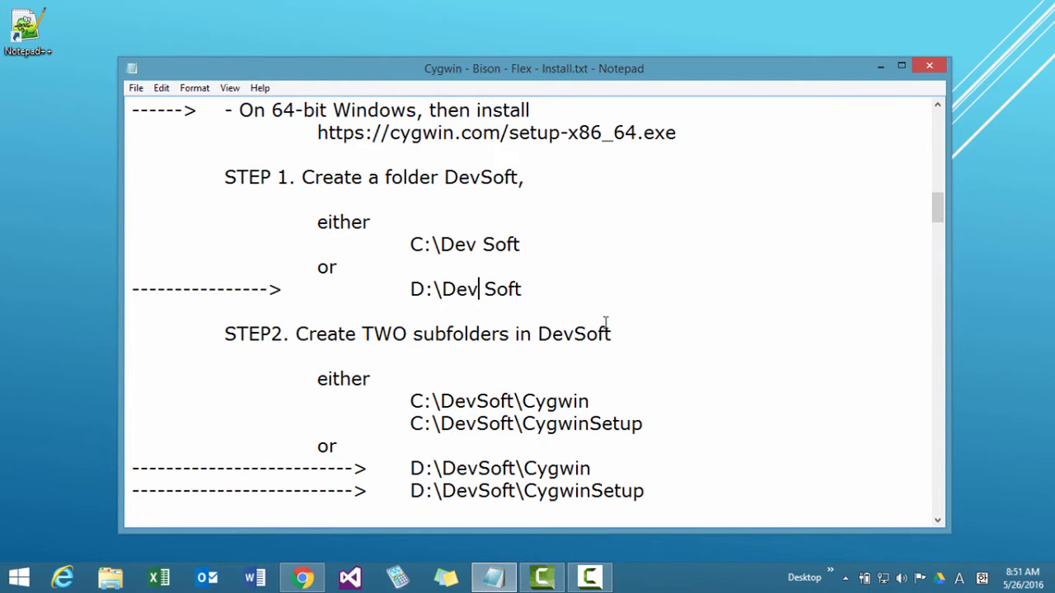
pyautogui.hotkey('shift', 'Right')
pyautogui.press('Delete')
pyautogui.press('Up')
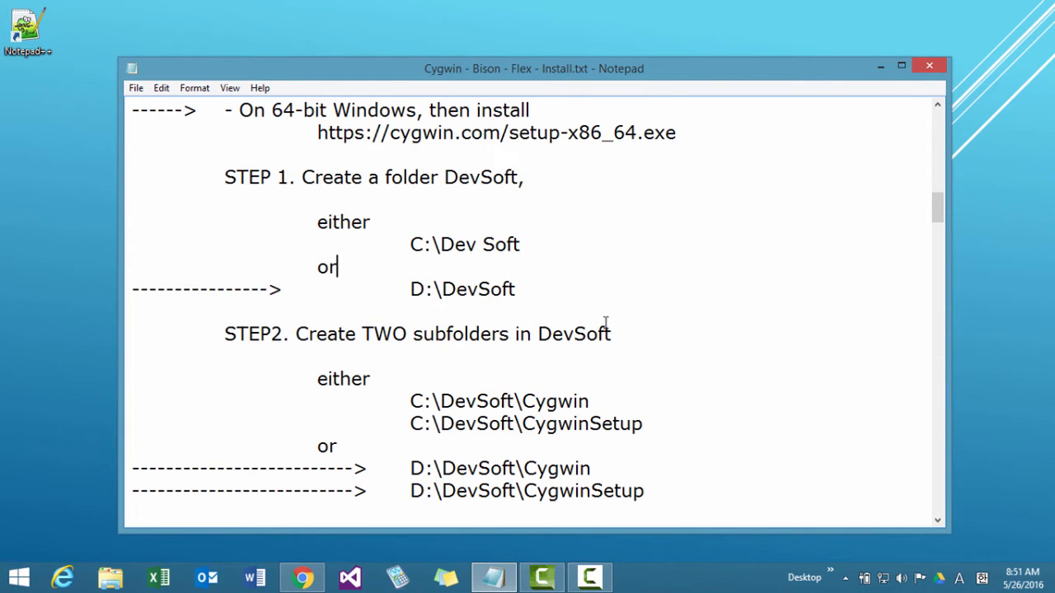
pyautogui.press('Up')
pyautogui.press('Right')
pyautogui.press('Delete')
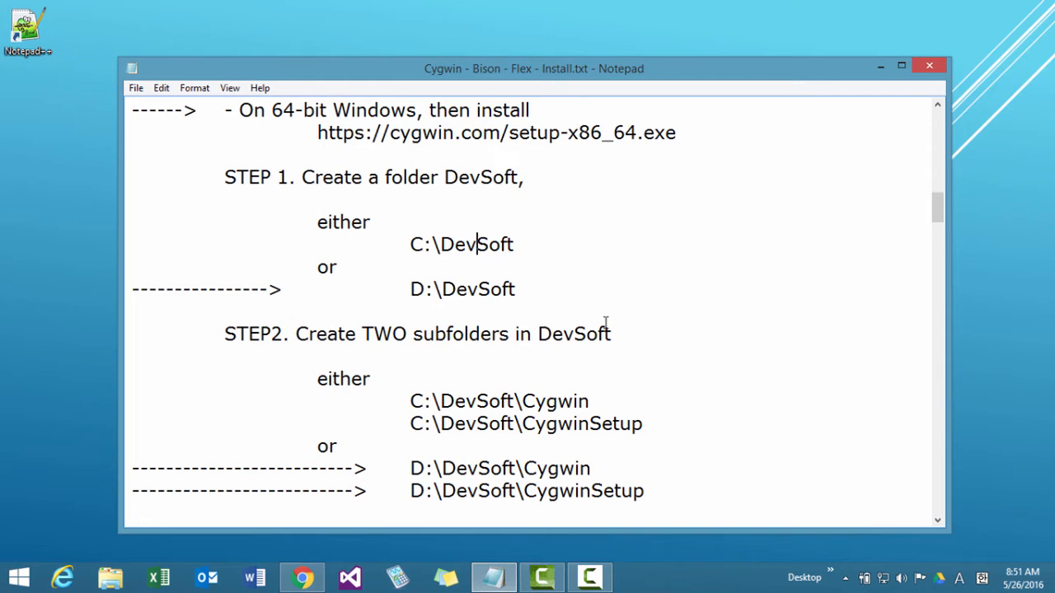
pyautogui.click(136, 87)
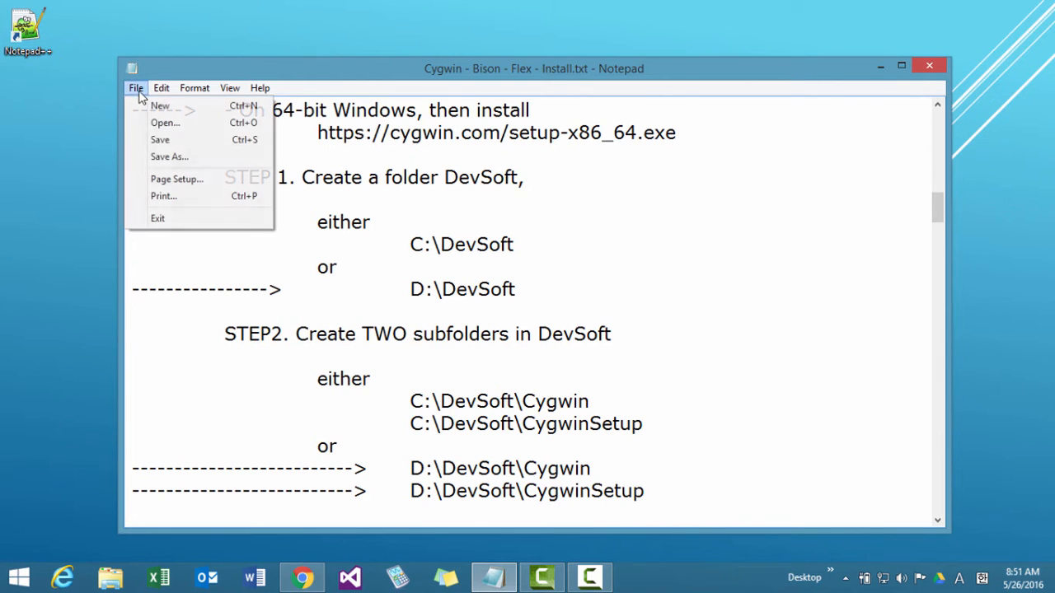
pyautogui.click(160, 139)
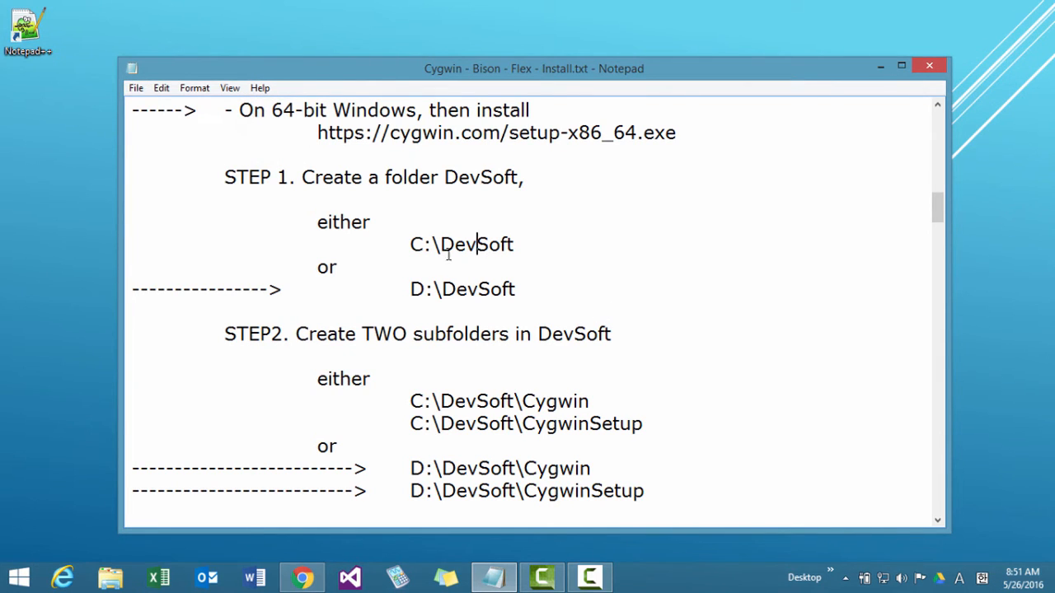
# Create a folder named DevSoft on the WORK (D:) drive.
pyautogui.click(108, 580)
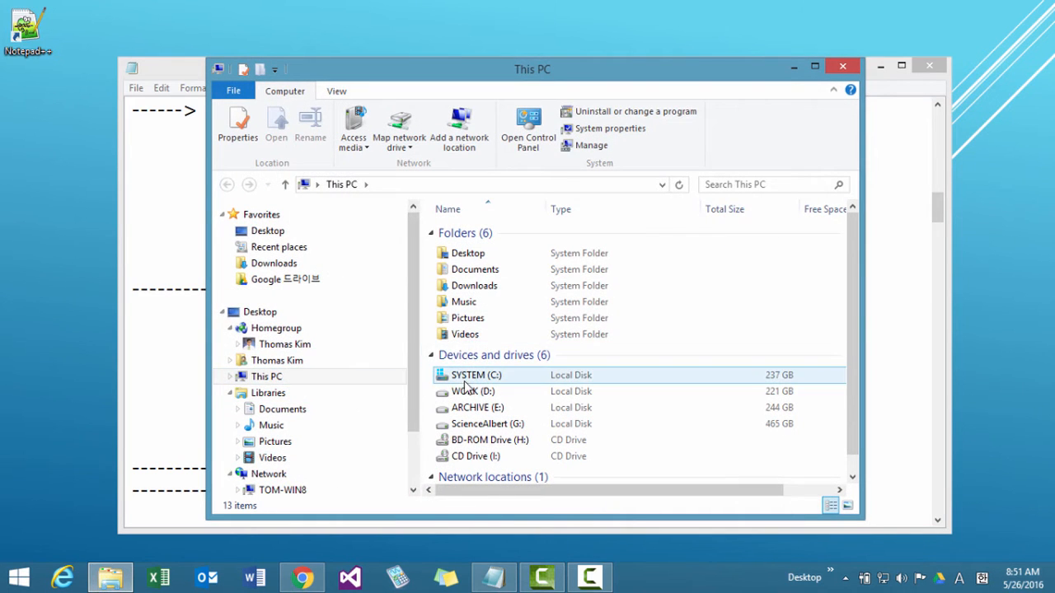
pyautogui.click(468, 394)
pyautogui.doubleClick(467, 393)
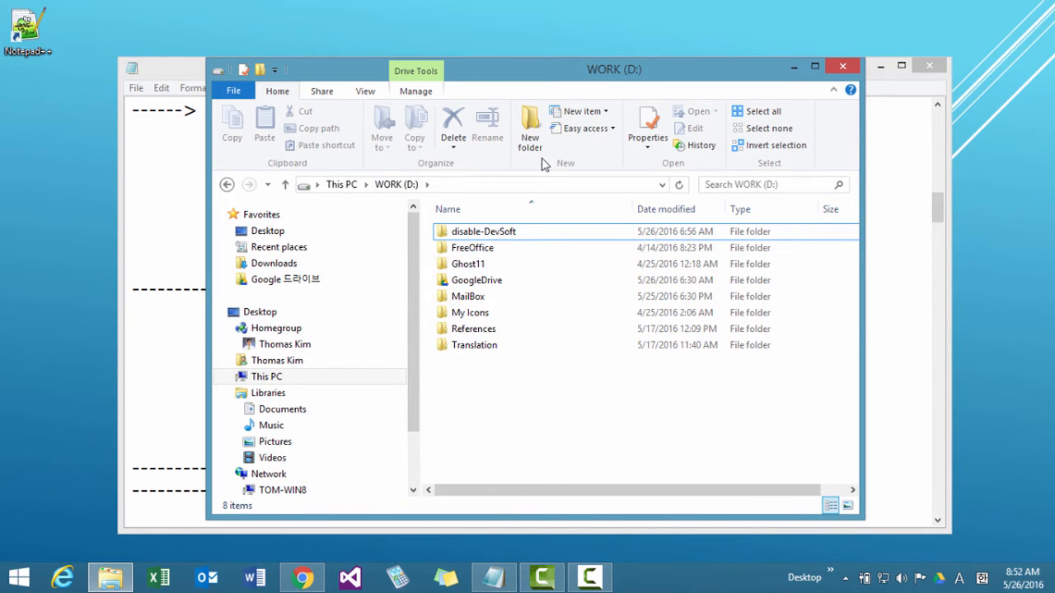
pyautogui.click(530, 132)
pyautogui.write('DevSoft')
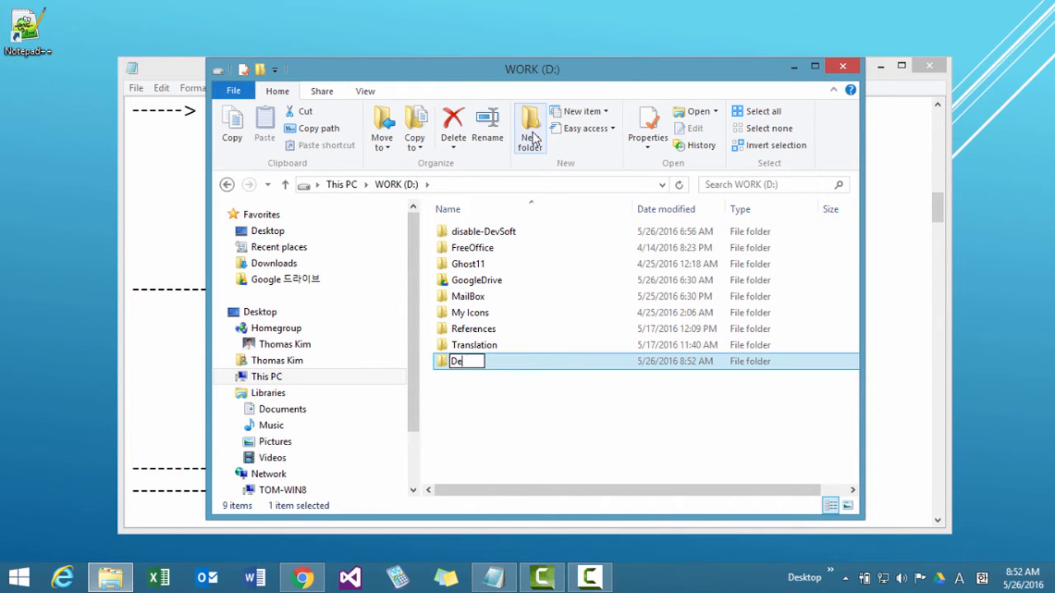
pyautogui.press('Return')
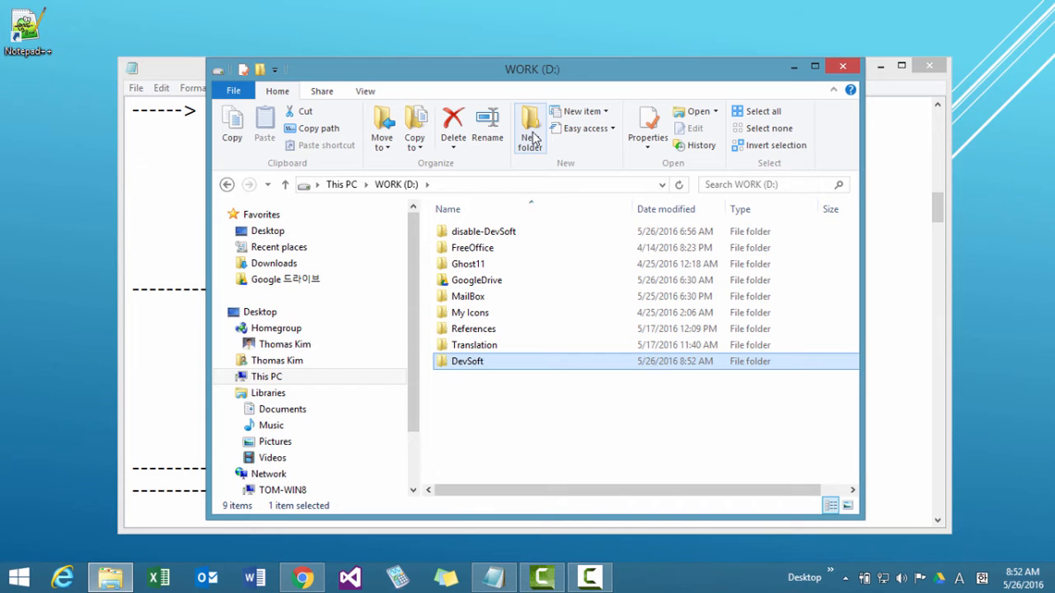
# Create a subfolder named CygwinSetup inside D:\DevSoft.
pyautogui.doubleClick(492, 363)
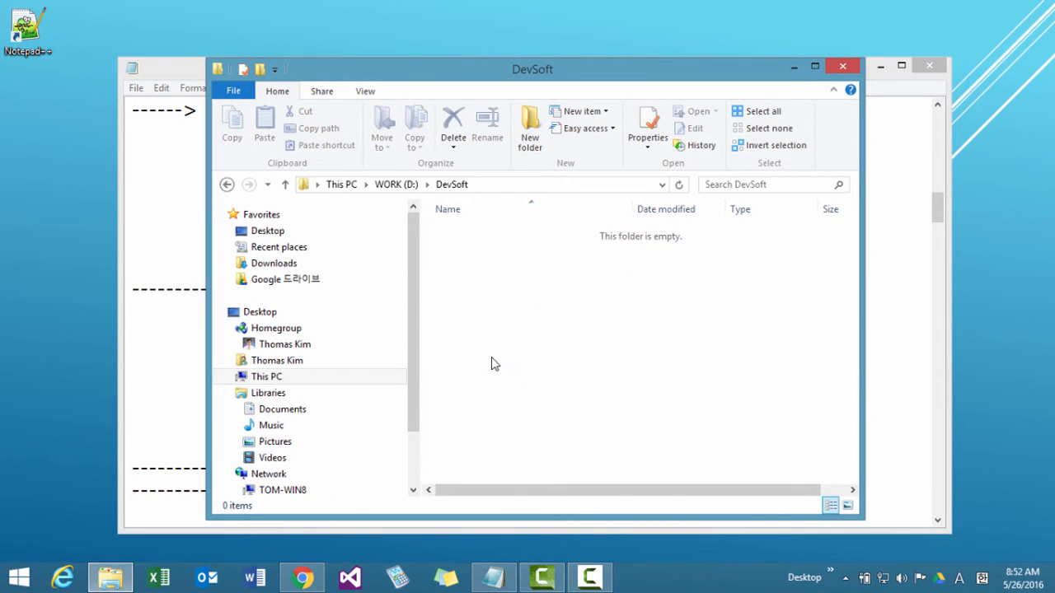
pyautogui.click(531, 134)
pyautogui.write('Cuyg')
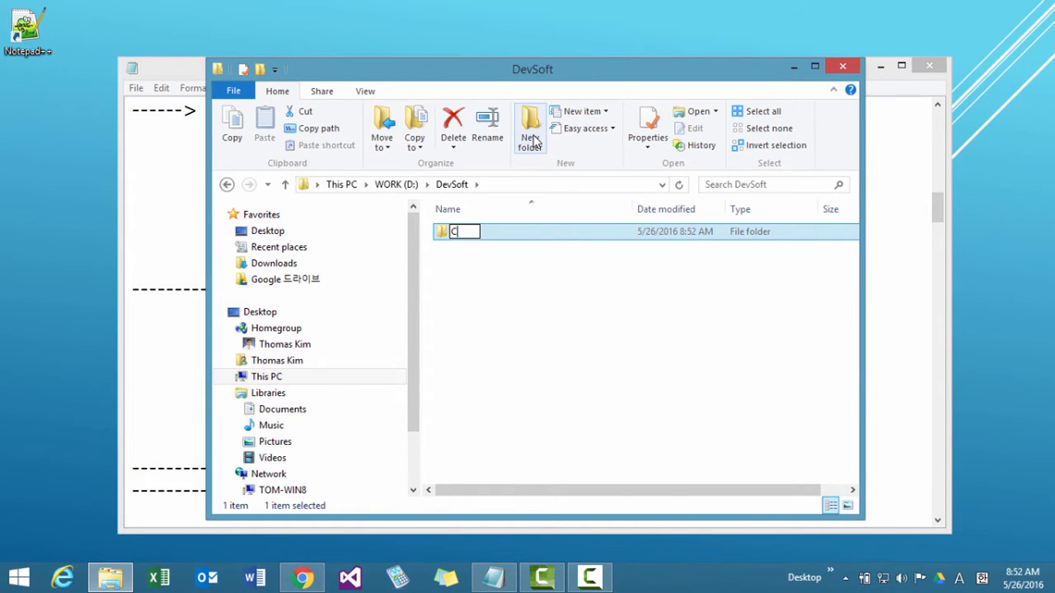
pyautogui.press('BackSpace')
pyautogui.press('BackSpace')
pyautogui.press('BackSpace')
pyautogui.write('ygwinSetup')
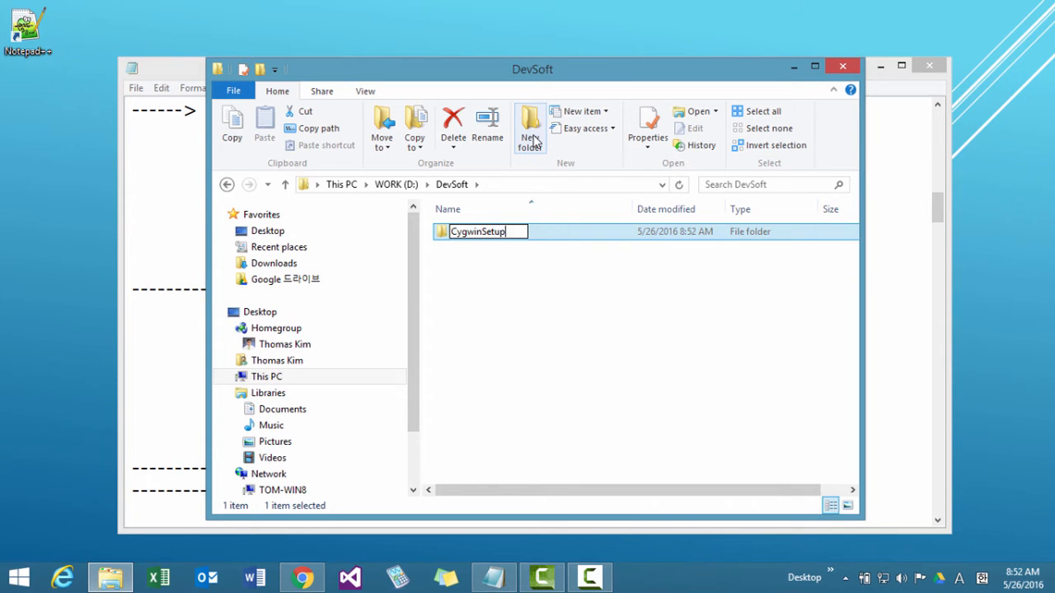
pyautogui.press('Return')
# Create a second subfolder named Cygwin inside D:\DevSoft.
pyautogui.click(530, 136)
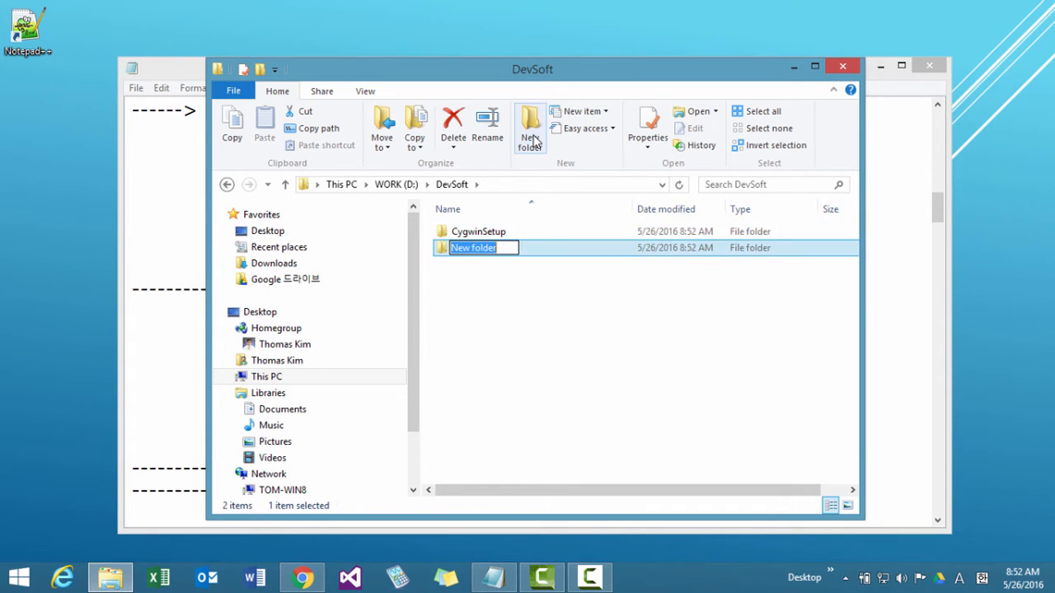
pyautogui.write('Cygwin')
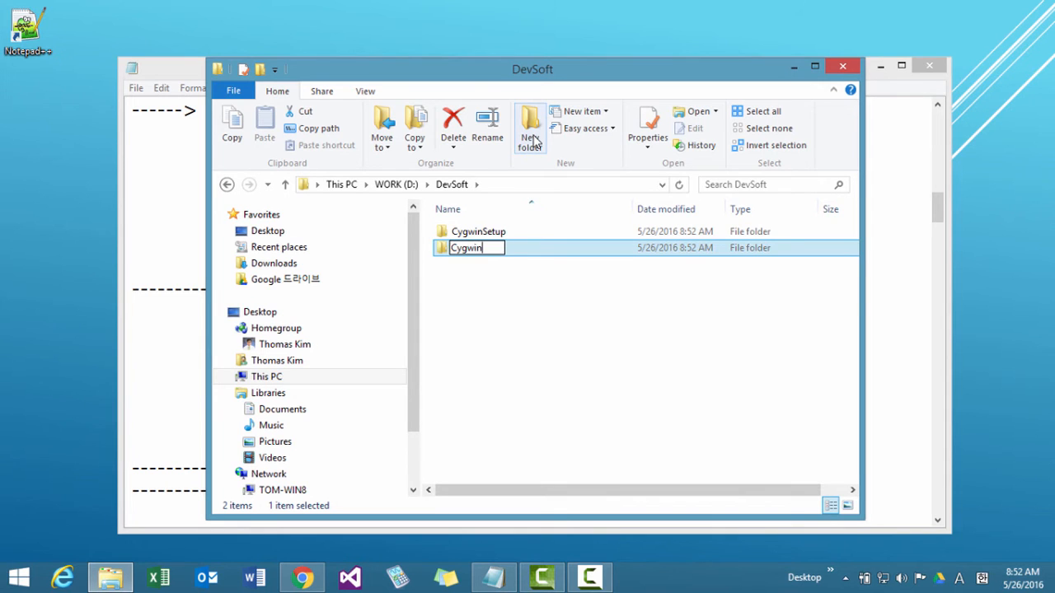
pyautogui.press('Return')
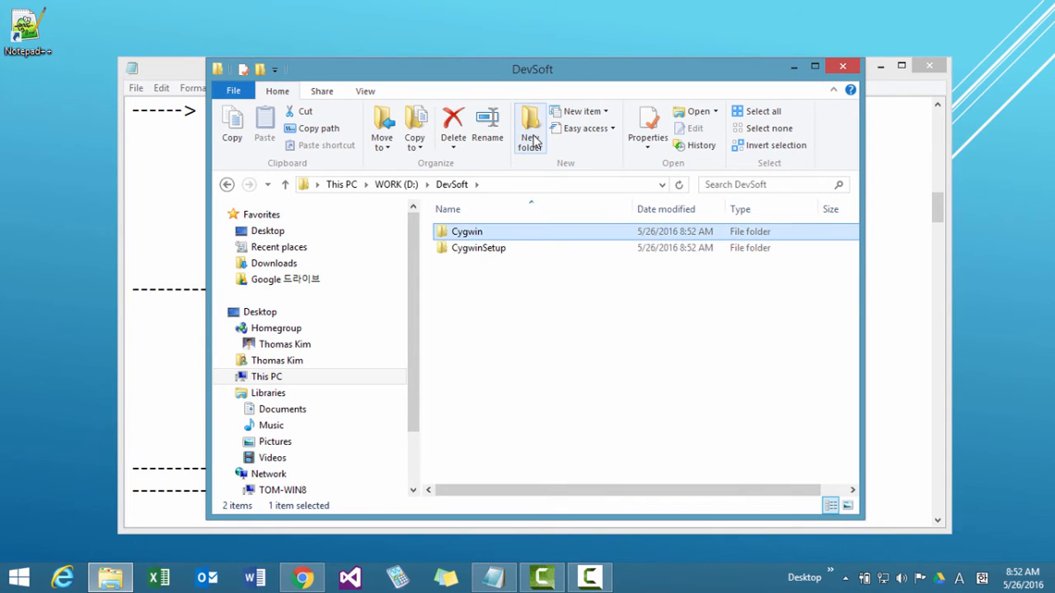
# Check the two new DevSoft subfolders, look inside CygwinSetup and return to DevSoft.
pyautogui.click(466, 235)
pyautogui.click(467, 233)
pyautogui.click(470, 248)
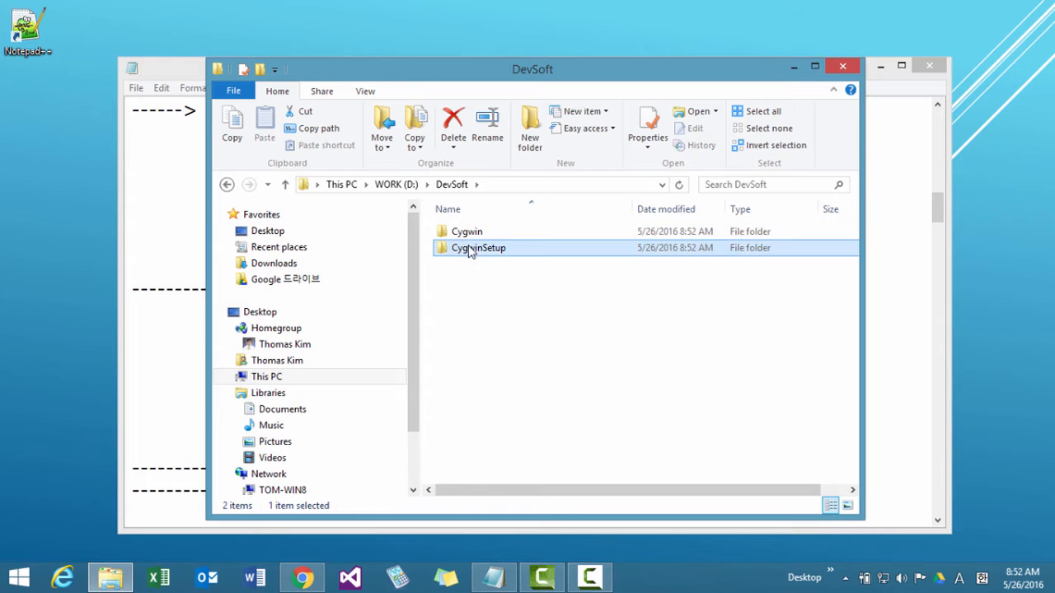
pyautogui.doubleClick(478, 251)
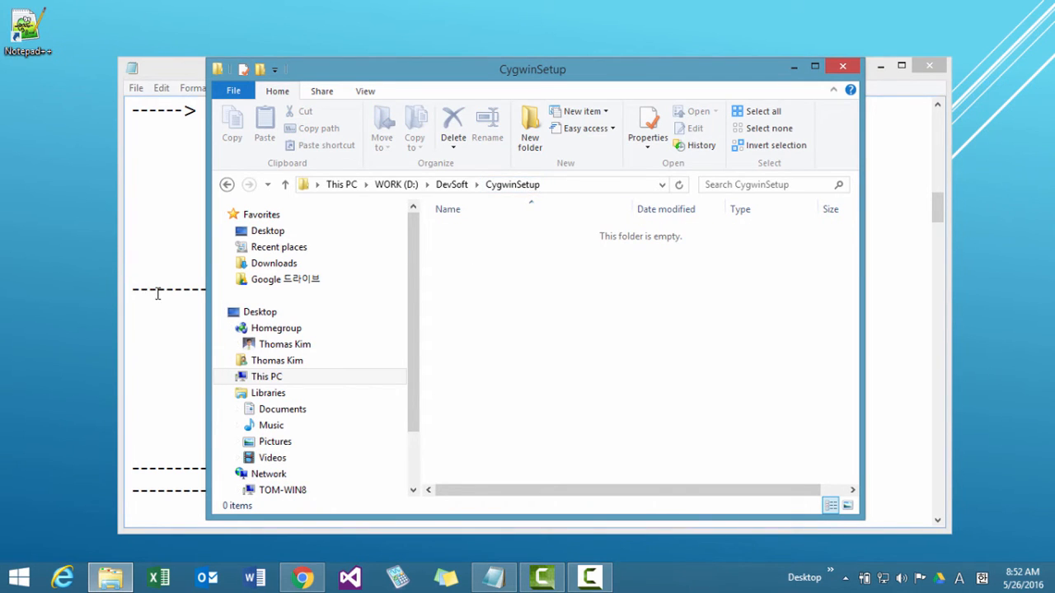
pyautogui.click(457, 190)
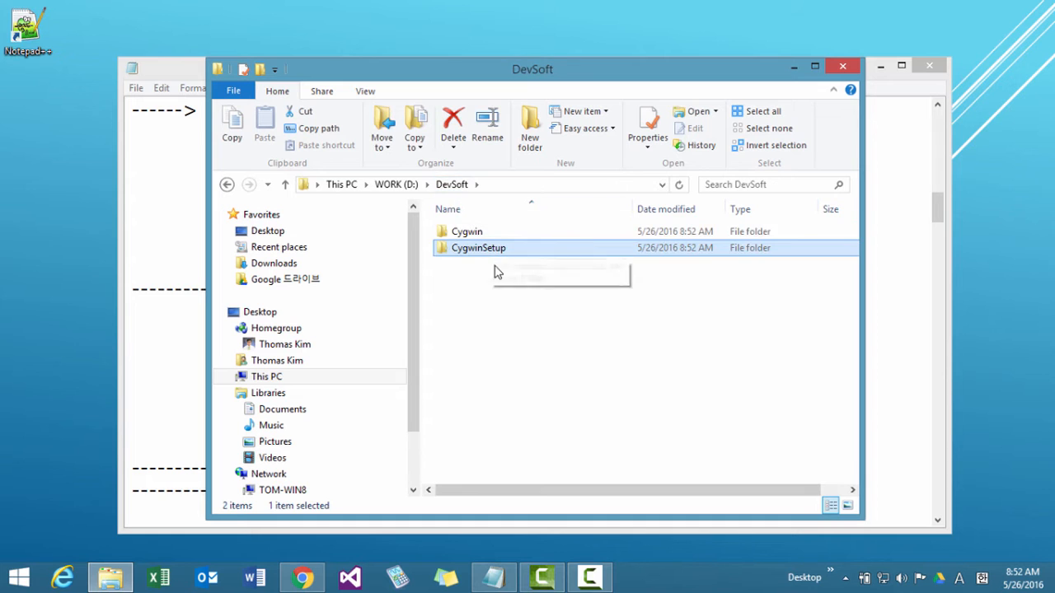
# Read STEP 3 of the install notes on downloading Cygwin, highlighting the 32-bit Windows setup link.
pyautogui.click(181, 357)
pyautogui.scroll(-3, 179, 356)
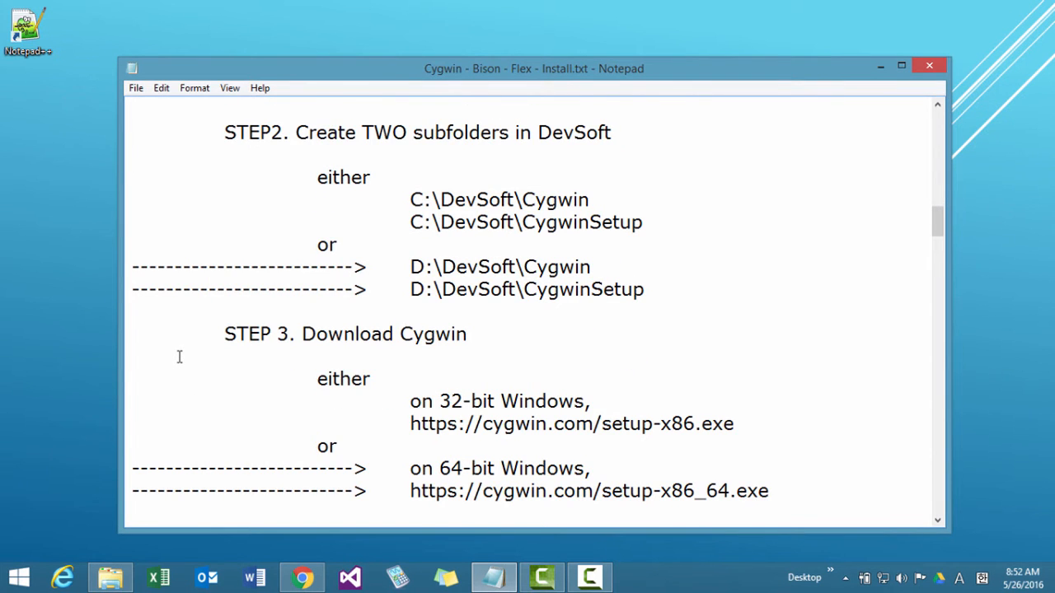
pyautogui.scroll(-2, 179, 356)
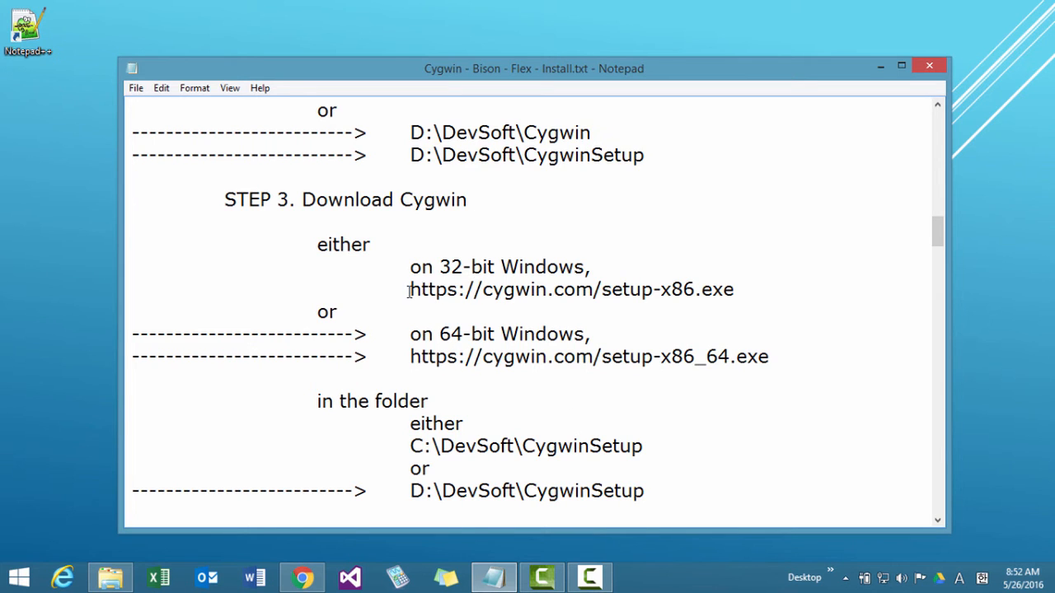
pyautogui.moveTo(411, 297); pyautogui.dragTo(745, 293)
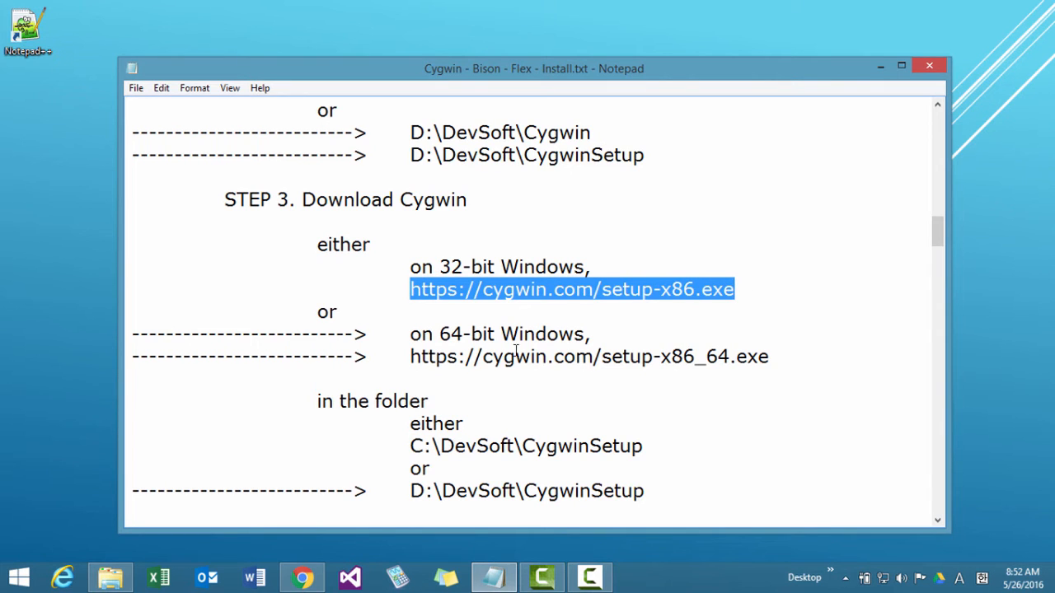
pyautogui.moveTo(411, 363); pyautogui.dragTo(787, 364)
pyautogui.hotkey('ctrl', 'c')
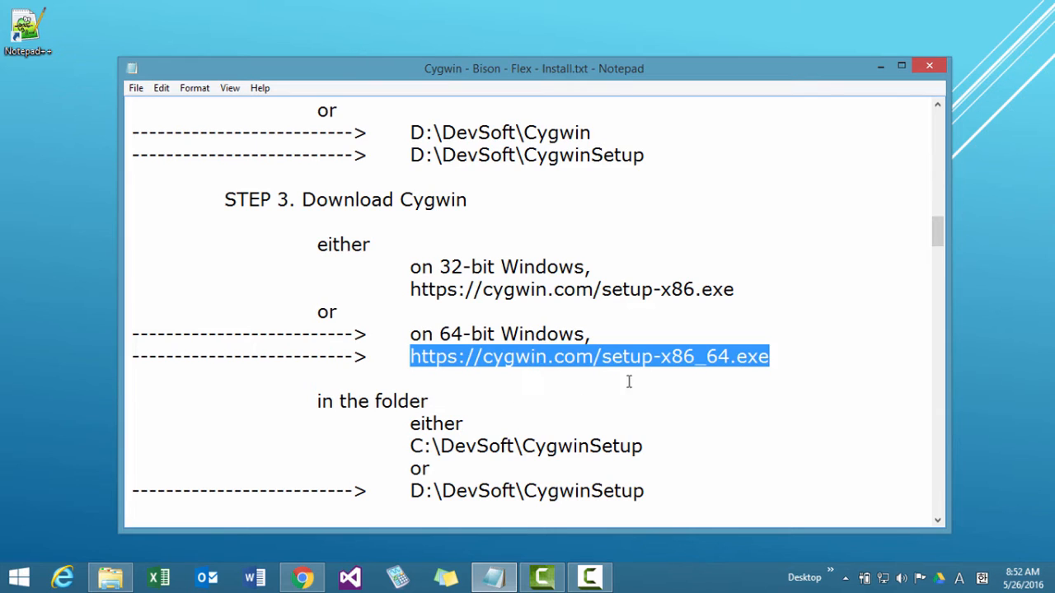
pyautogui.click(305, 579)
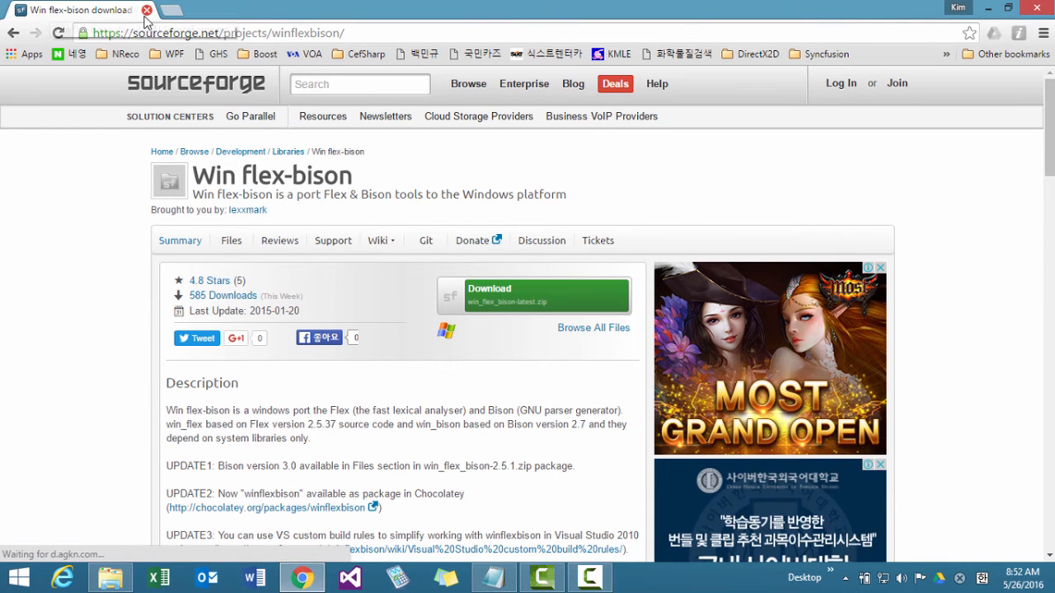
pyautogui.click(170, 10)
pyautogui.hotkey('ctrl', 'v')
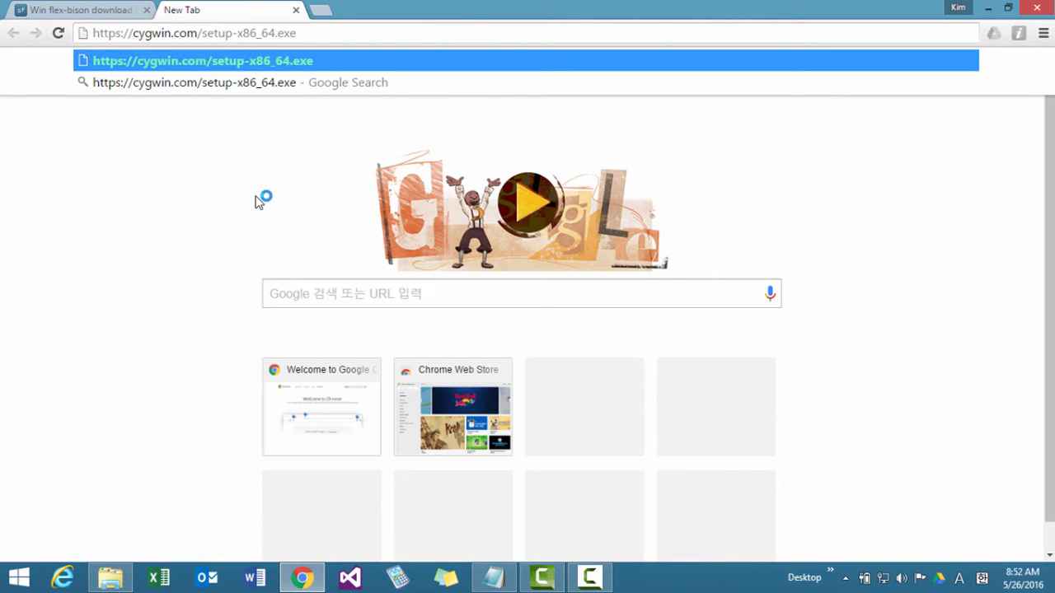
pyautogui.hotkey('shift', 'Left')
pyautogui.hotkey('shift', 'Left')
pyautogui.hotkey('shift', 'Left')
pyautogui.hotkey('shift', 'Left')
pyautogui.hotkey('shift', 'Left')
pyautogui.hotkey('shift', 'Left')
pyautogui.hotkey('shift', 'Left')
pyautogui.hotkey('shift', 'Left')
pyautogui.hotkey('shift', 'Left')
pyautogui.hotkey('shift', 'Left')
pyautogui.hotkey('shift', 'Left')
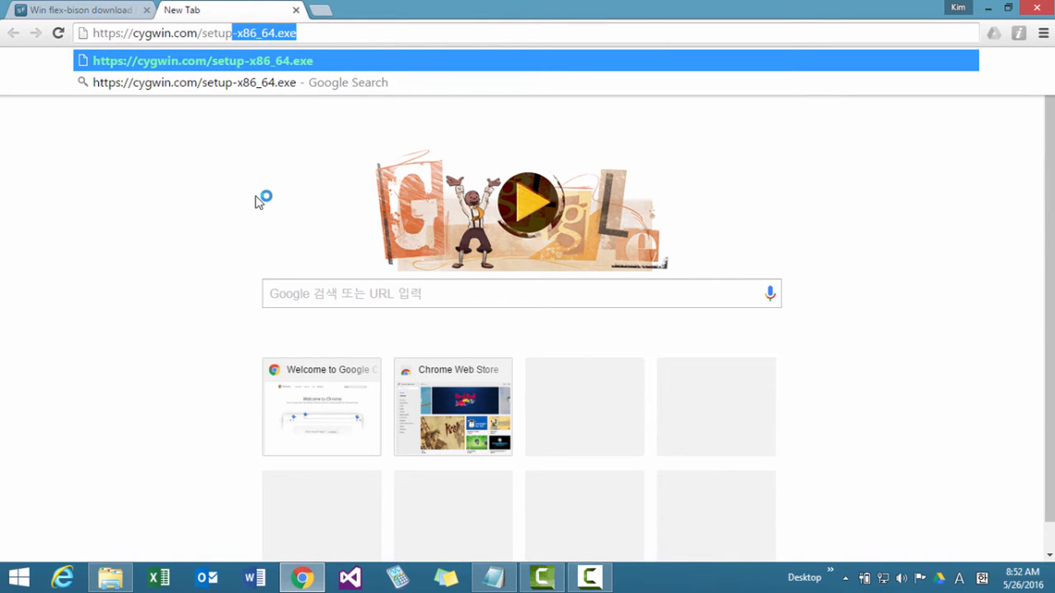
pyautogui.hotkey('shift', 'Left')
pyautogui.hotkey('shift', 'Left')
pyautogui.hotkey('shift', 'Left')
pyautogui.hotkey('shift', 'Left')
pyautogui.hotkey('shift', 'Left')
pyautogui.press('BackSpace')
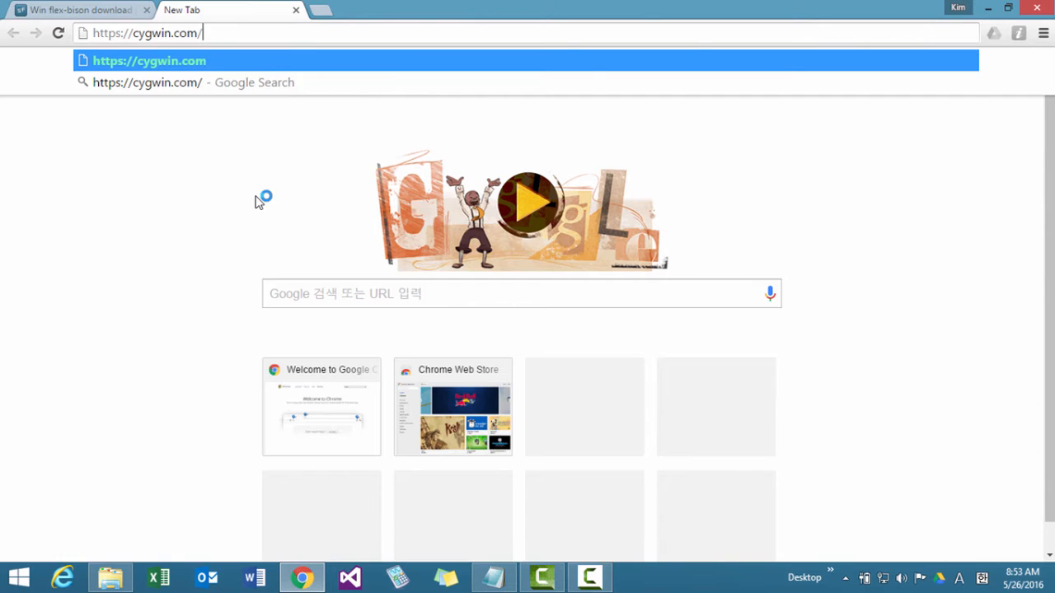
pyautogui.press('Return')
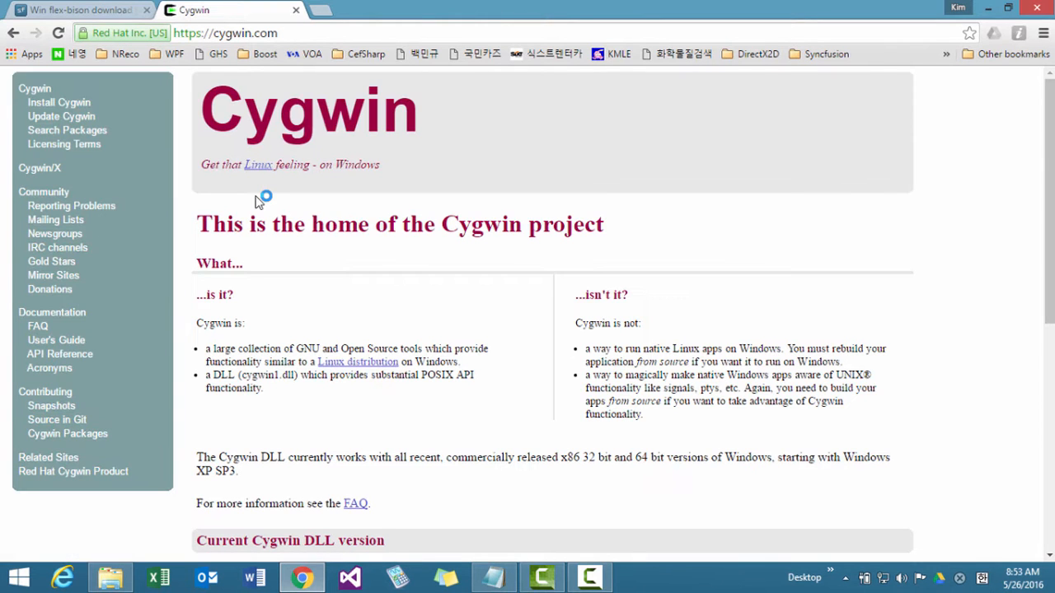
pyautogui.click(60, 106)
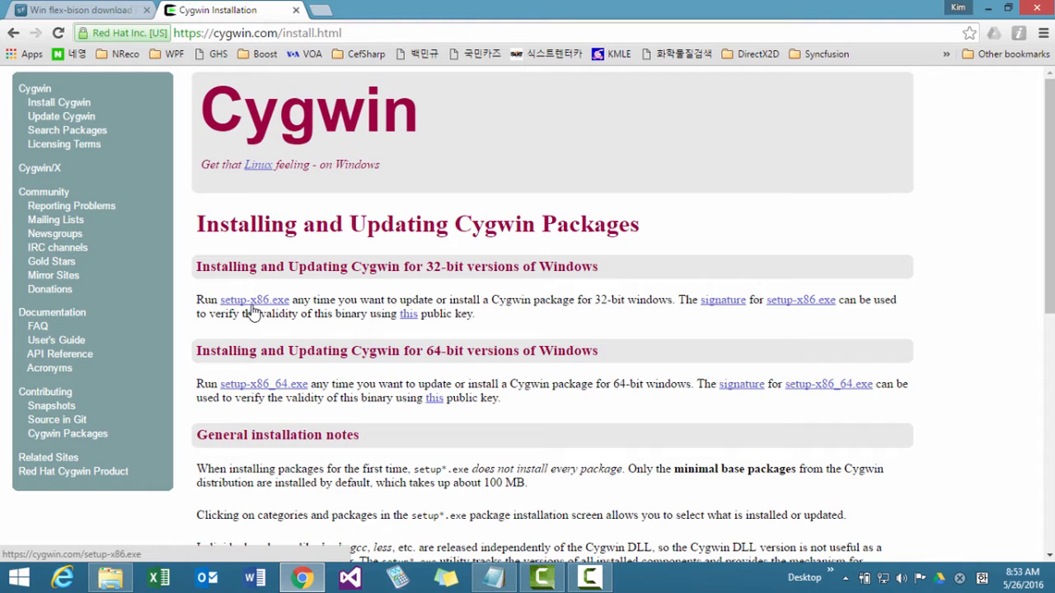
# Save the 64-bit installer setup-x86_64.exe from its link into D:\DevSoft\CygwinSetup.
pyautogui.rightClick(261, 393)
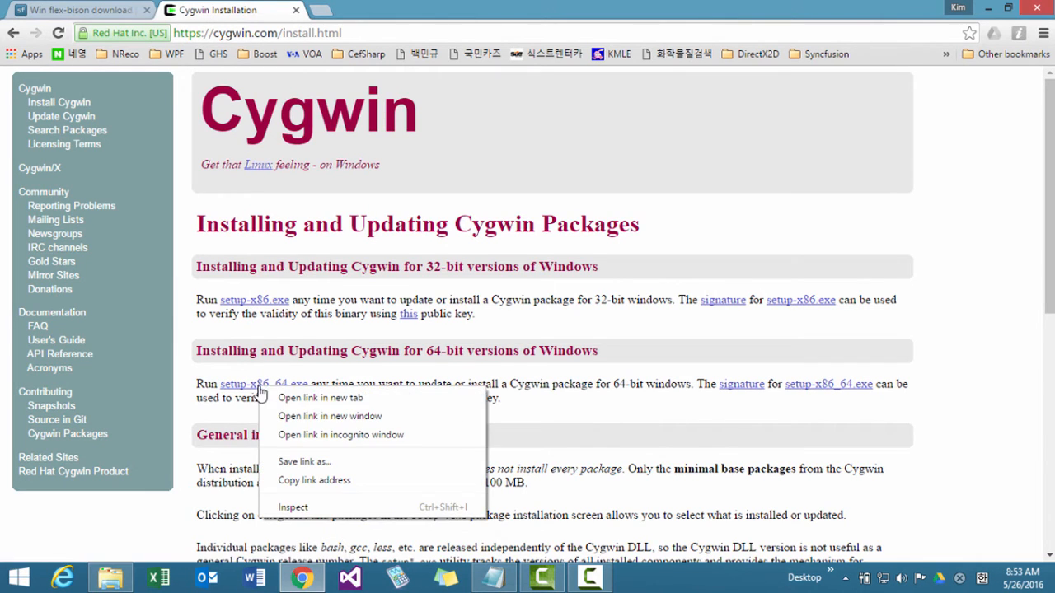
pyautogui.click(301, 464)
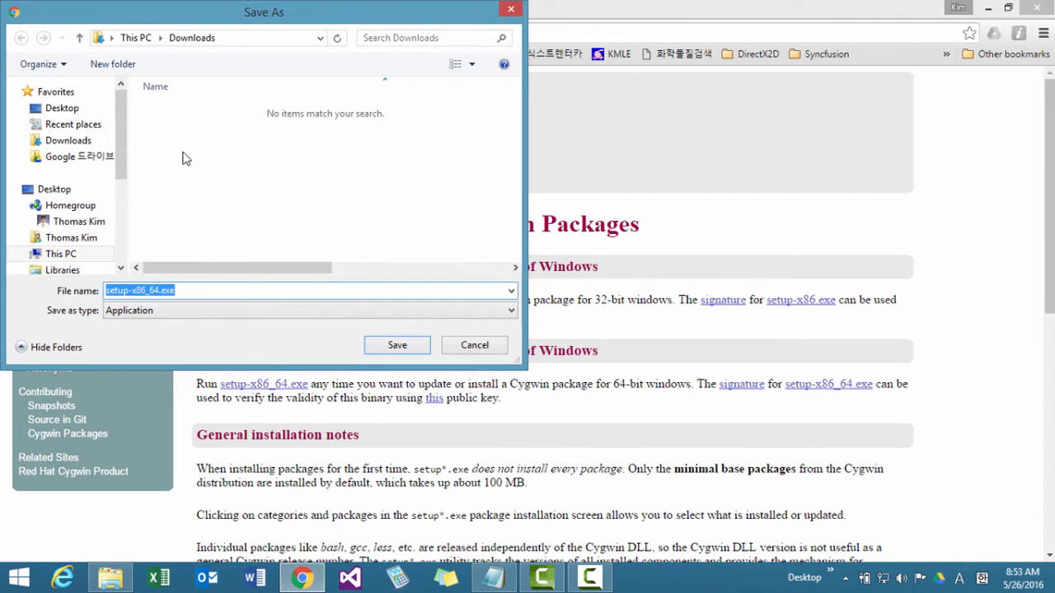
pyautogui.moveTo(122, 172); pyautogui.dragTo(122, 198)
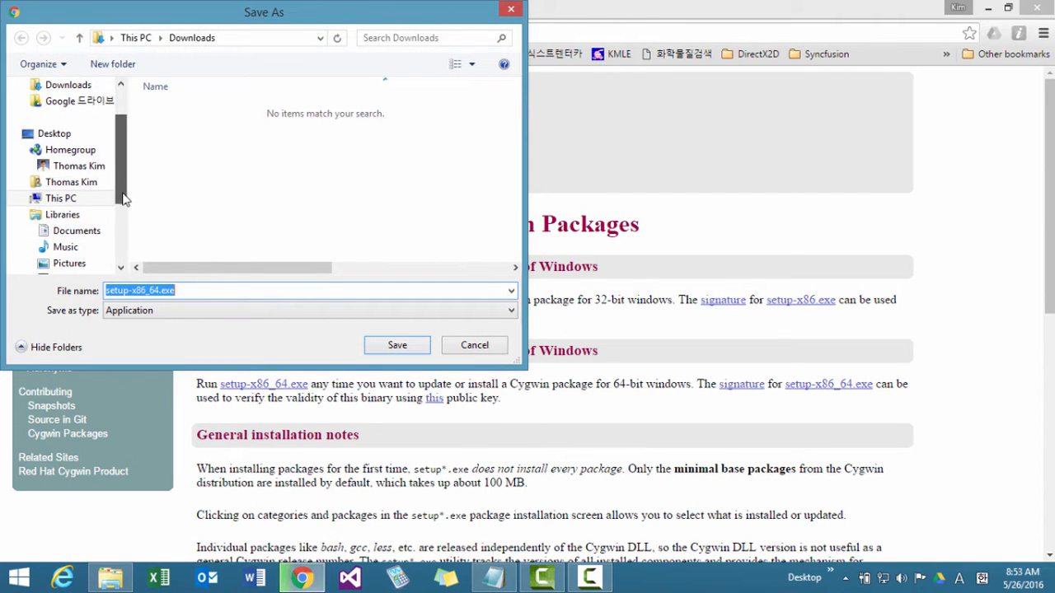
pyautogui.click(24, 198)
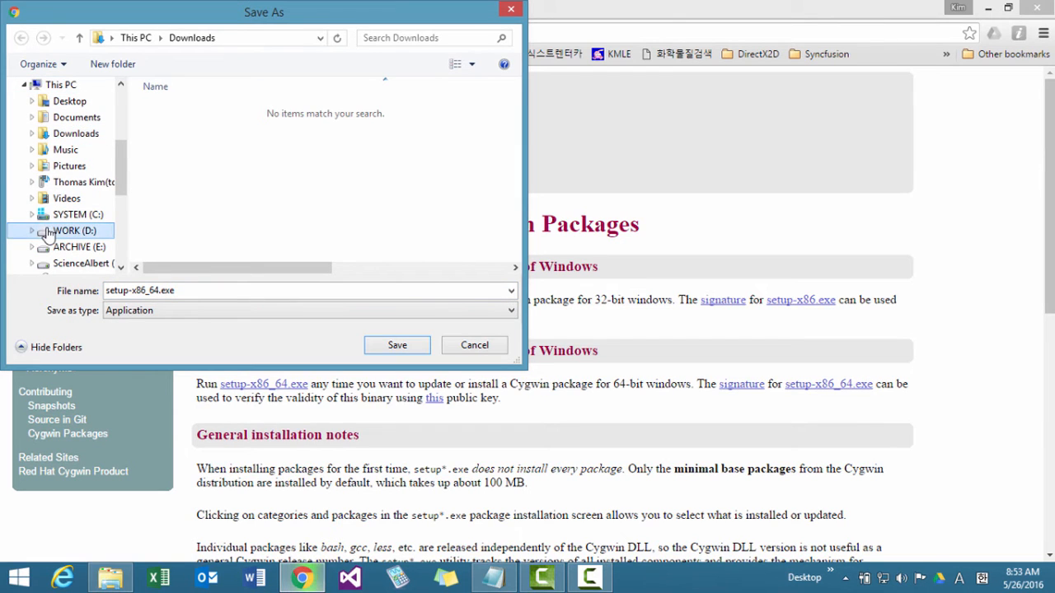
pyautogui.click(47, 234)
pyautogui.doubleClick(175, 108)
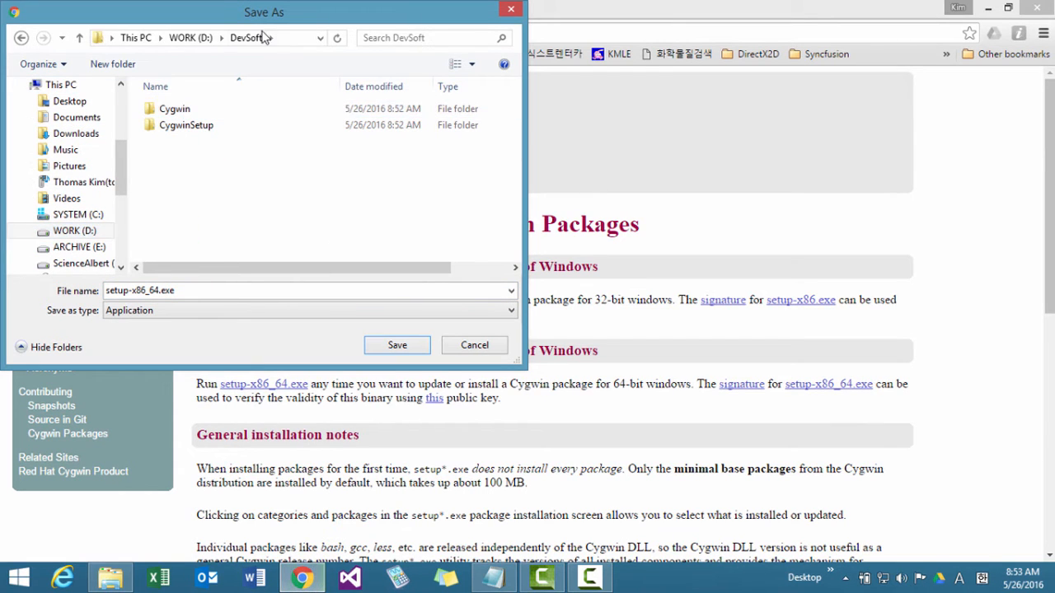
pyautogui.doubleClick(186, 124)
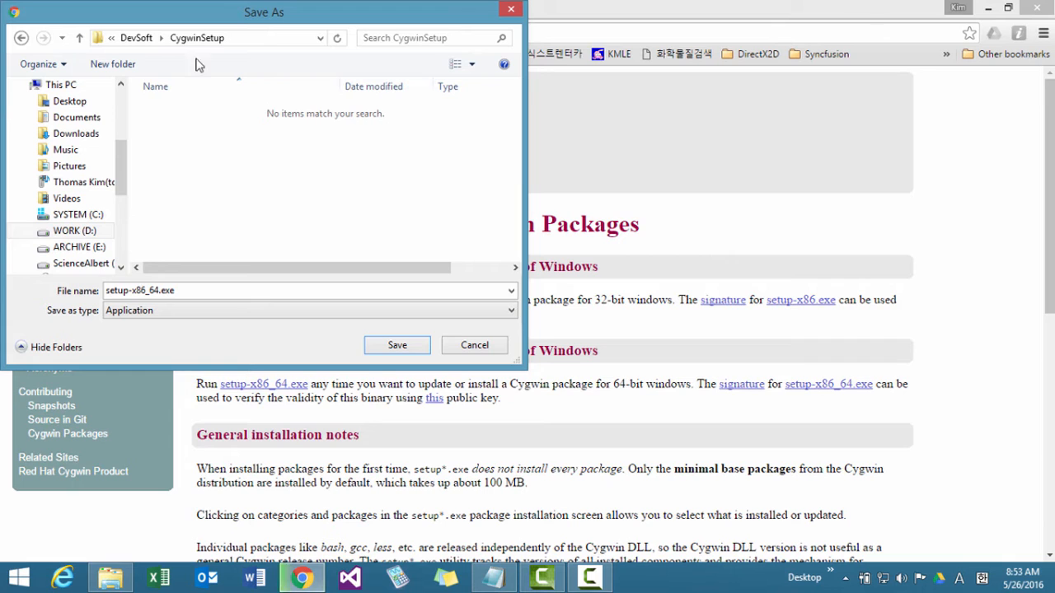
pyautogui.click(392, 345)
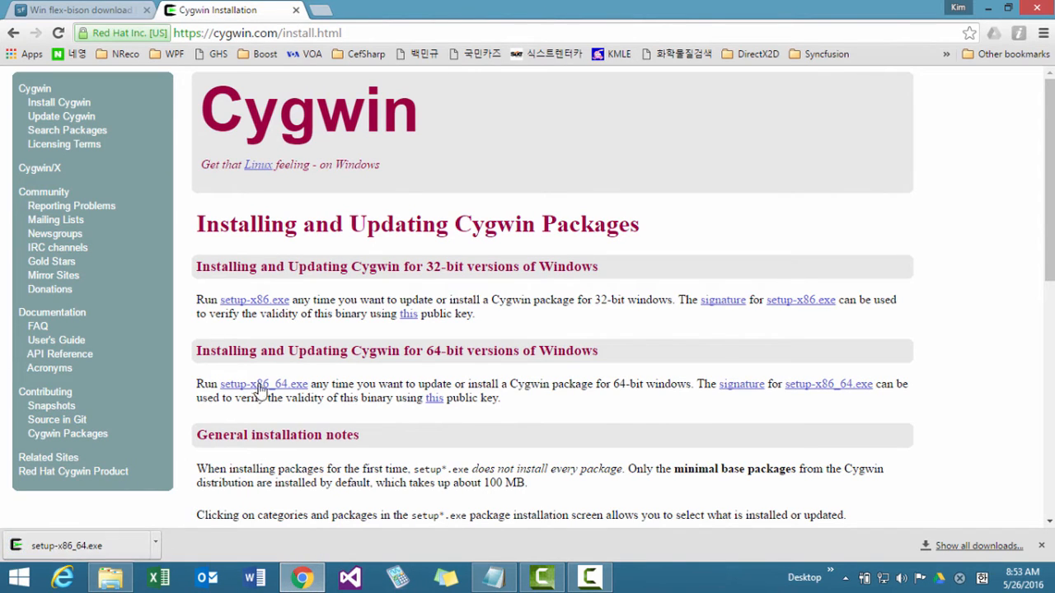
# Save the 32-bit installer setup-x86.exe from its link into the same CygwinSetup folder.
pyautogui.rightClick(277, 306)
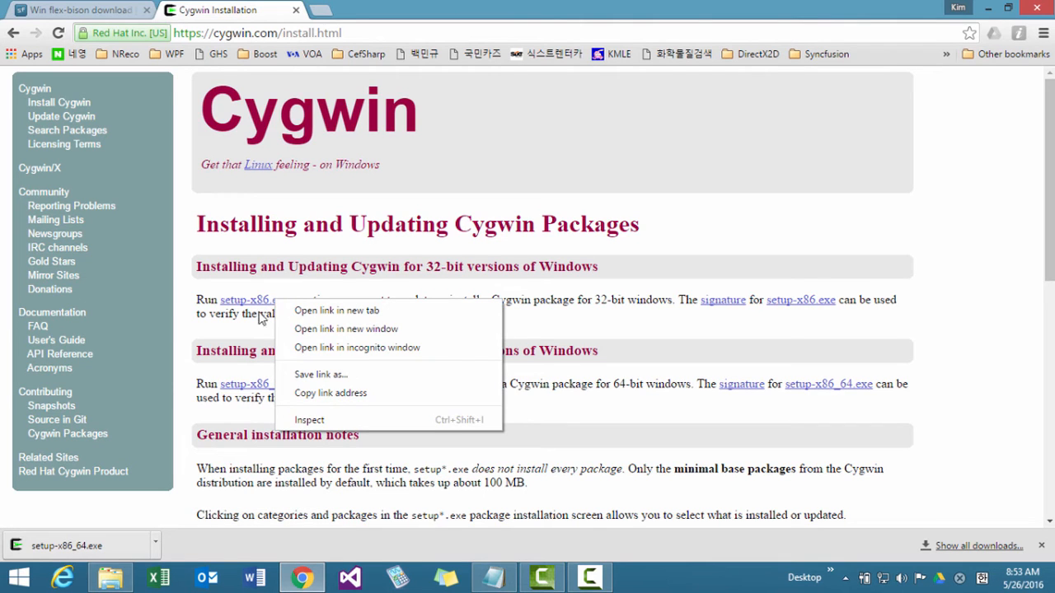
pyautogui.click(249, 326)
pyautogui.rightClick(243, 304)
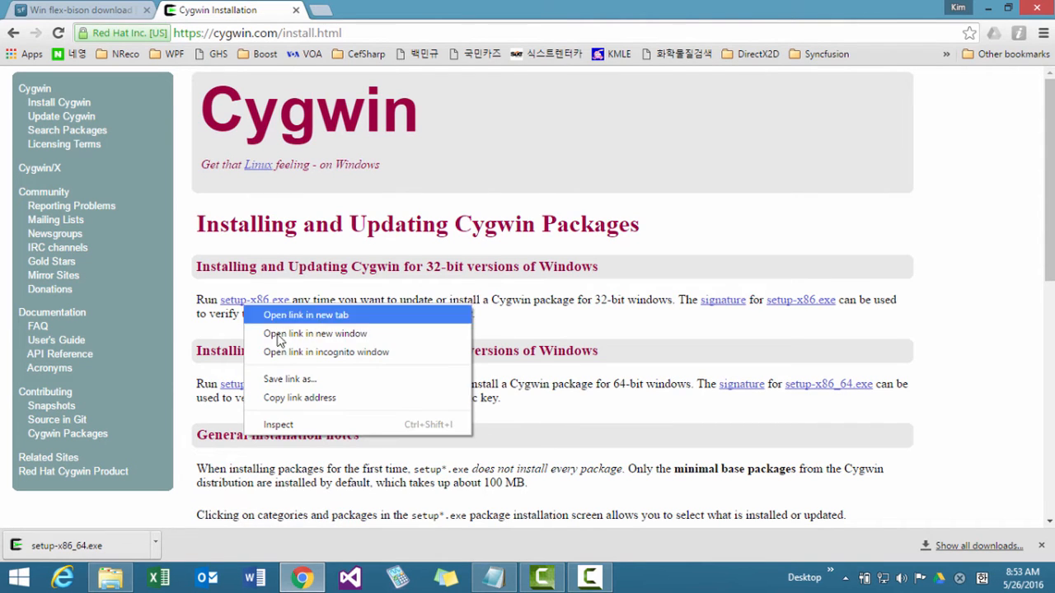
pyautogui.click(277, 382)
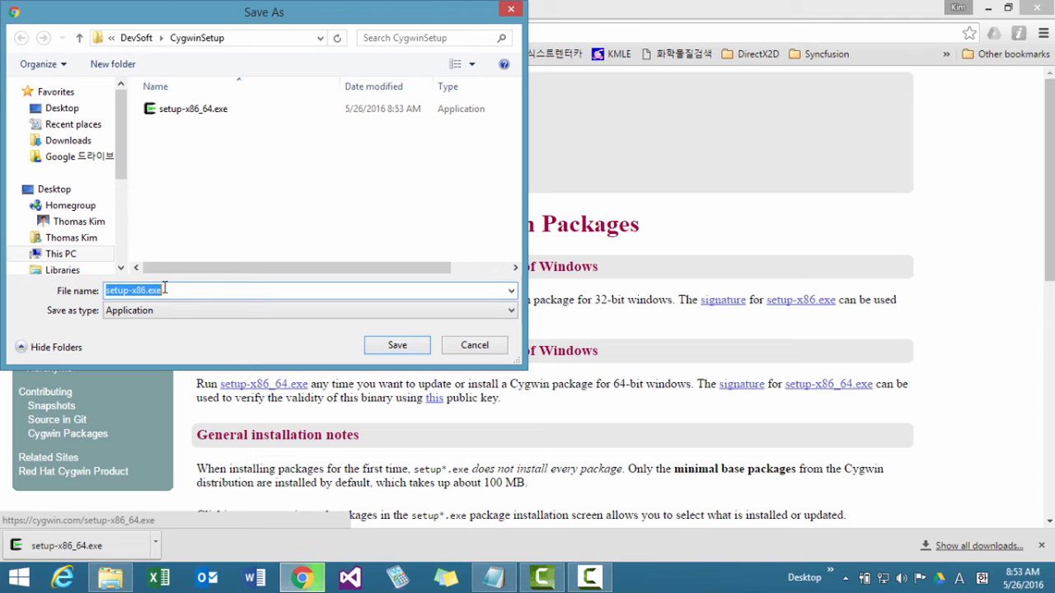
pyautogui.click(397, 345)
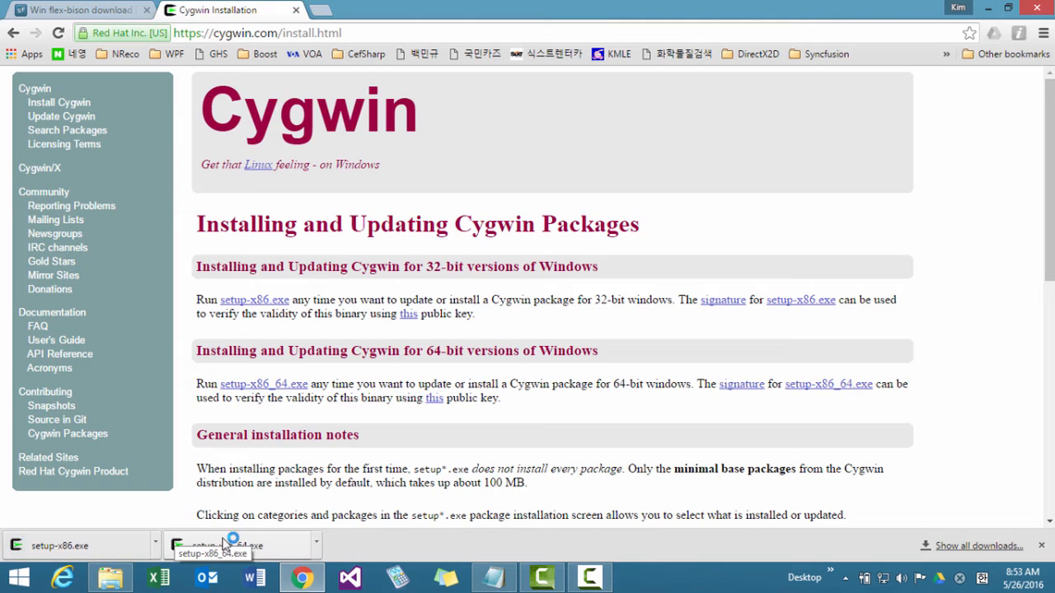
# Show the downloaded 64-bit installer in its folder, closing Chrome, and permanently delete setup-x86.exe from there.
pyautogui.click(316, 544)
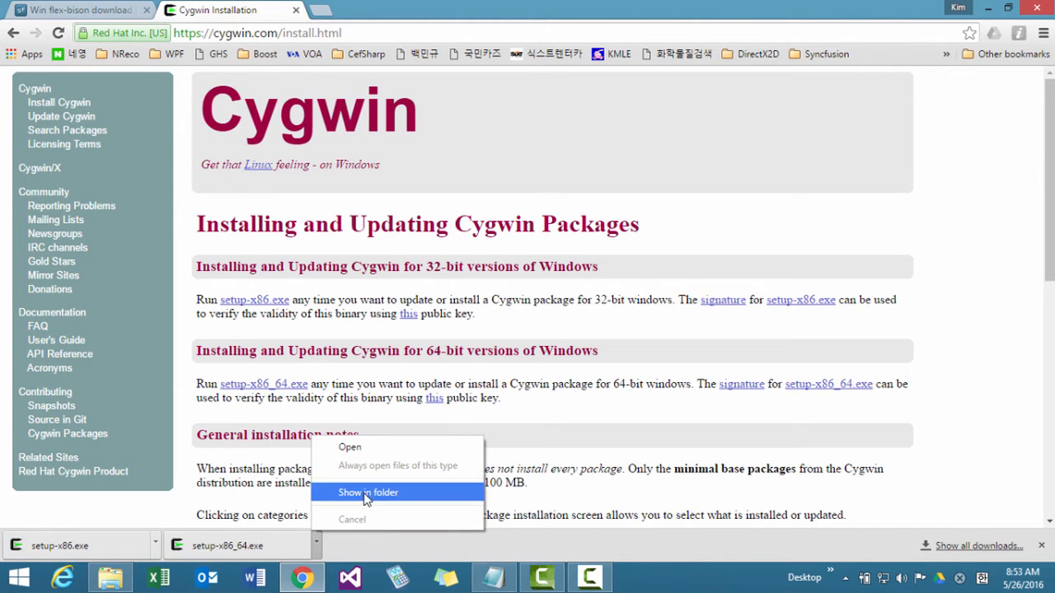
pyautogui.click(368, 493)
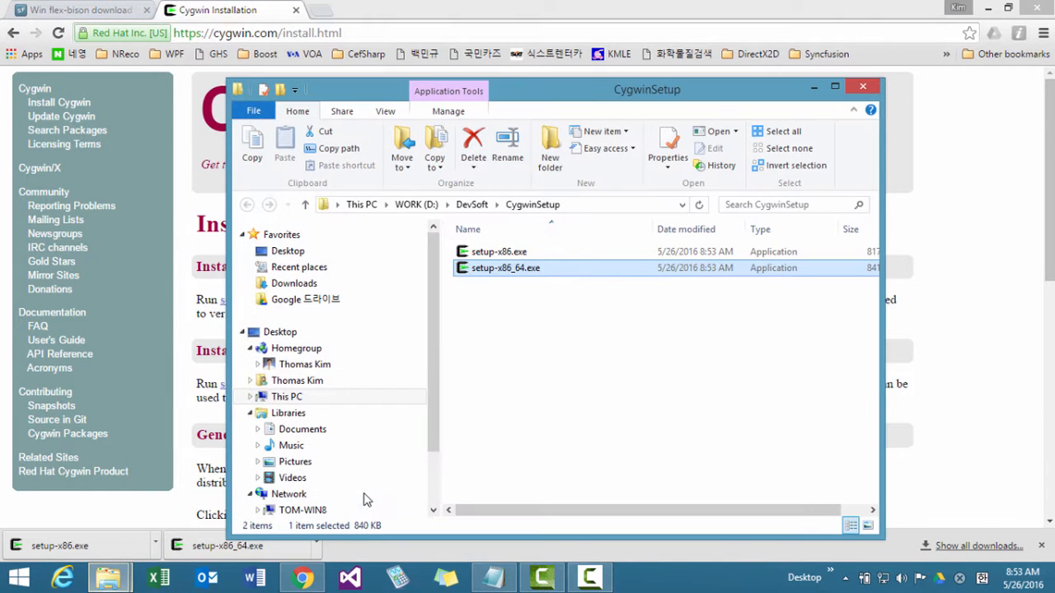
pyautogui.click(1040, 7)
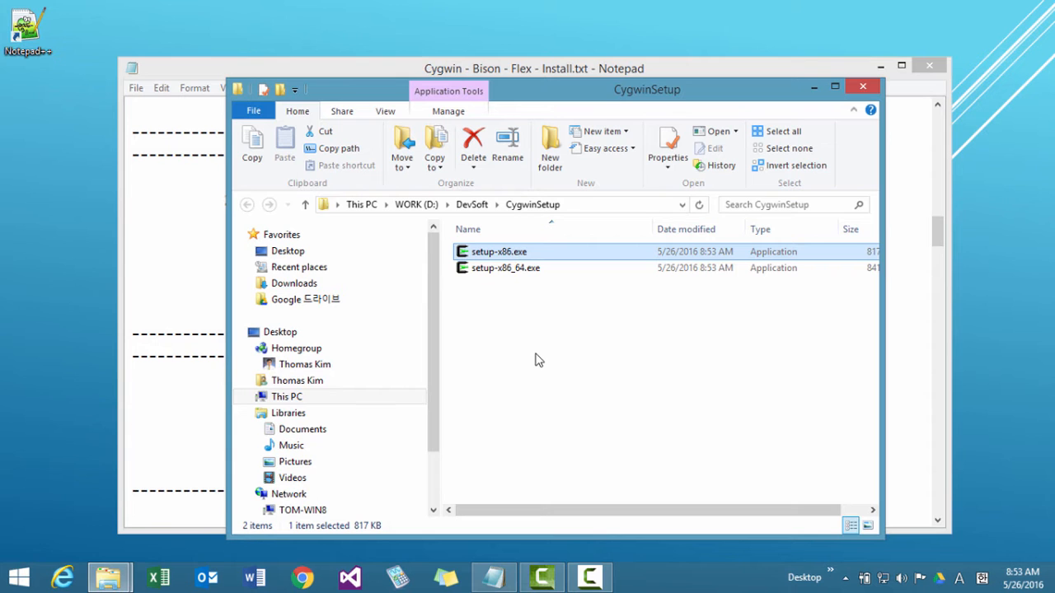
pyautogui.hotkey('shift', 'Delete')
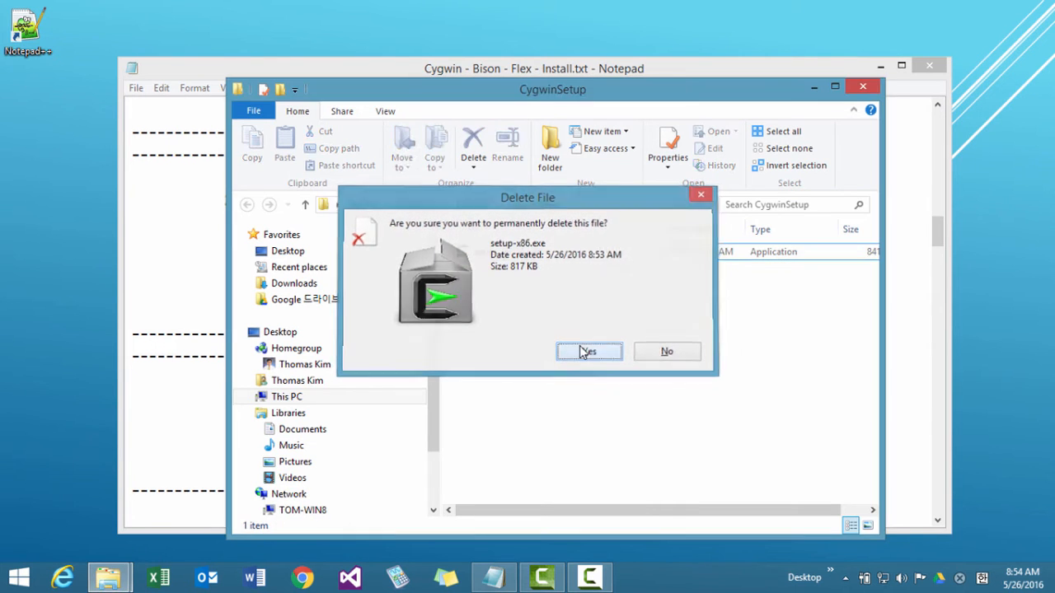
pyautogui.click(578, 347)
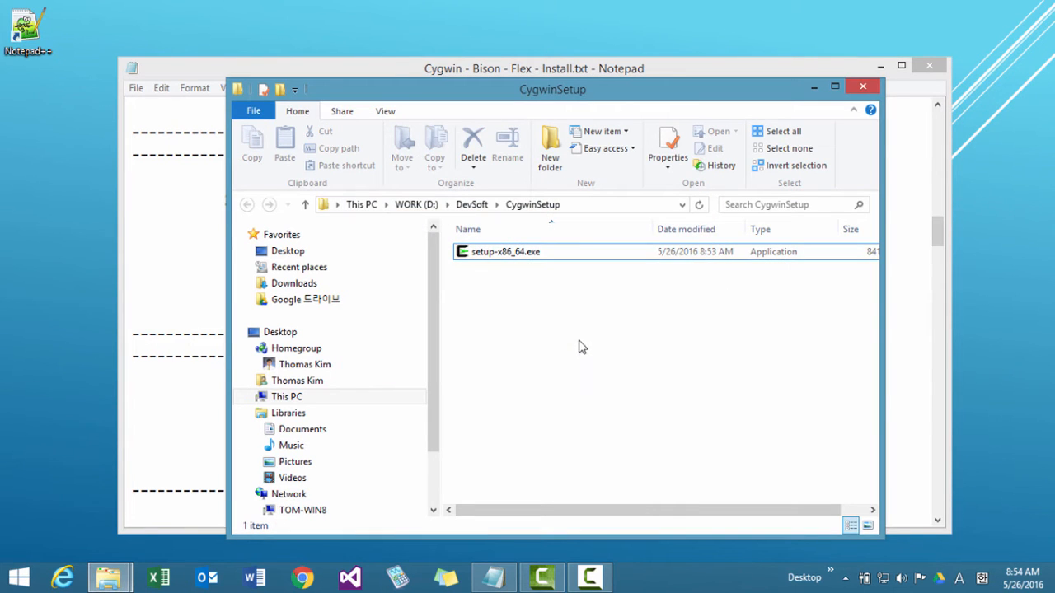
# Run setup-x86_64.exe from CygwinSetup and accept Install from Internet as the download source.
pyautogui.click(488, 256)
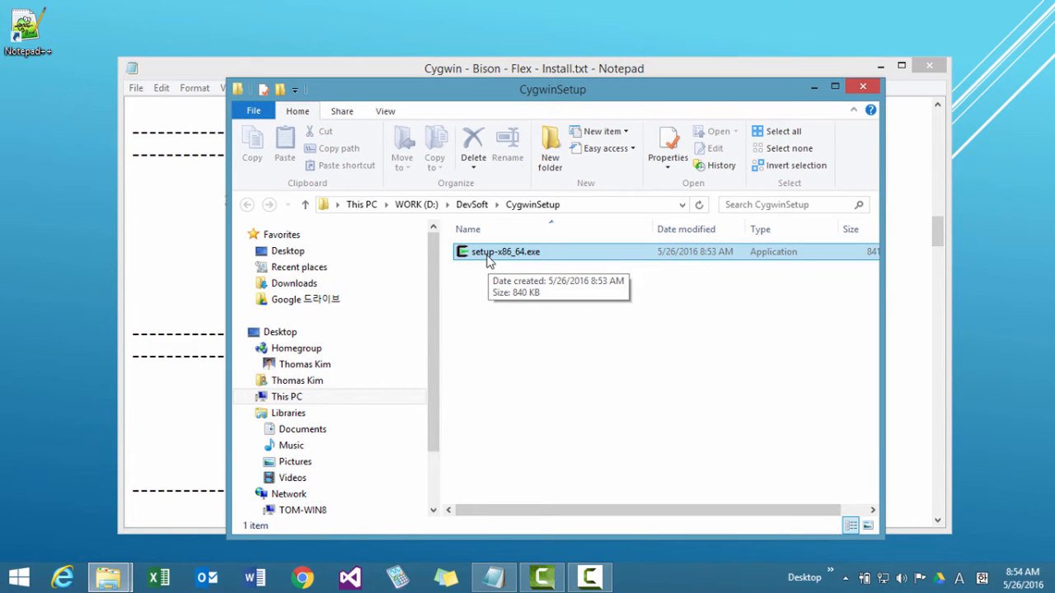
pyautogui.click(489, 260)
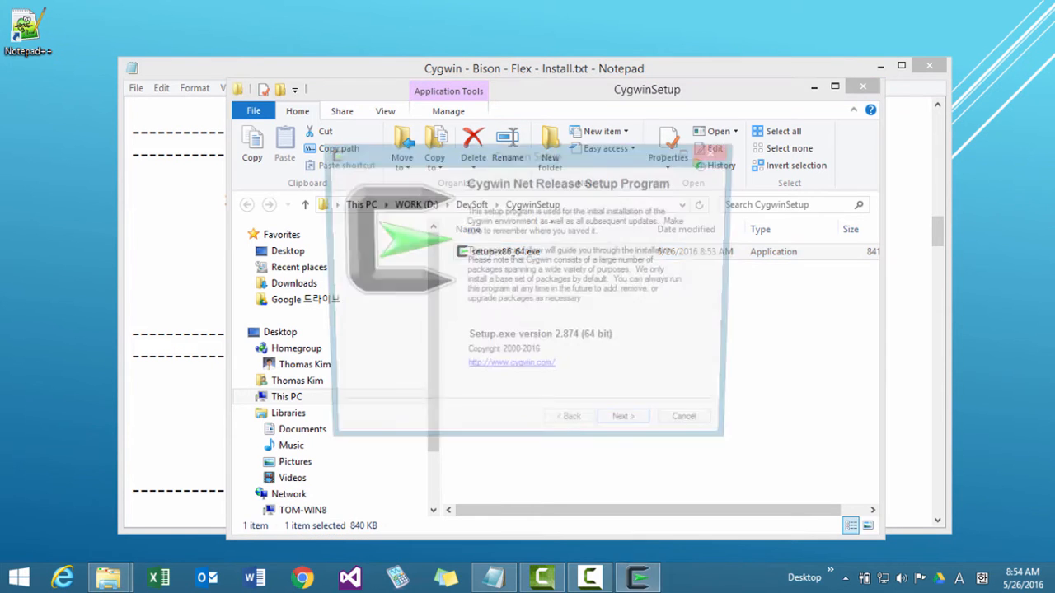
pyautogui.click(629, 428)
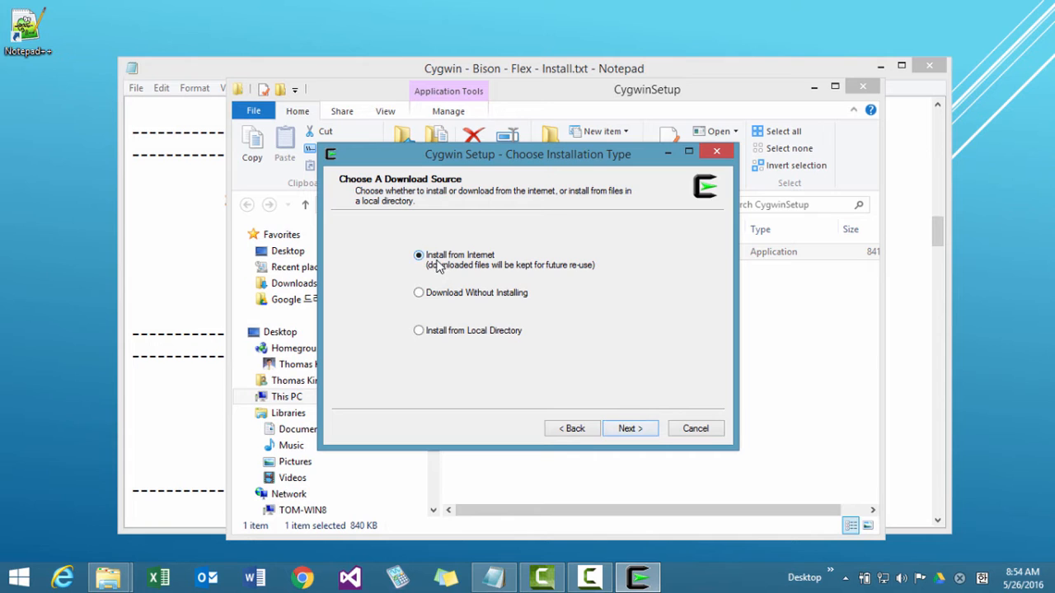
pyautogui.click(628, 431)
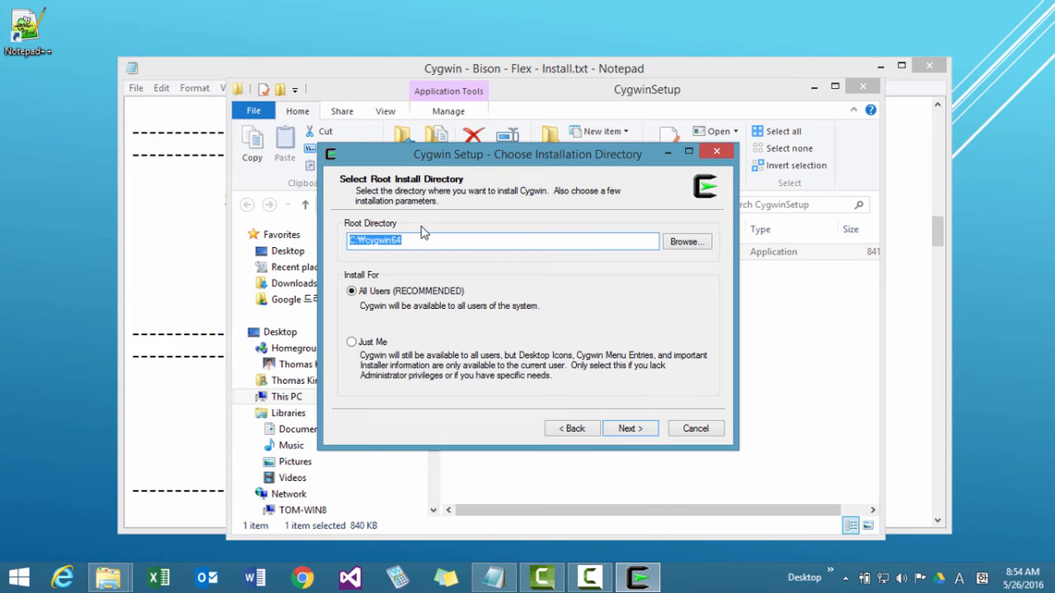
# Set the Cygwin root install directory to D:\DevSoft\Cygwin, keep All Users and continue.
pyautogui.click(680, 245)
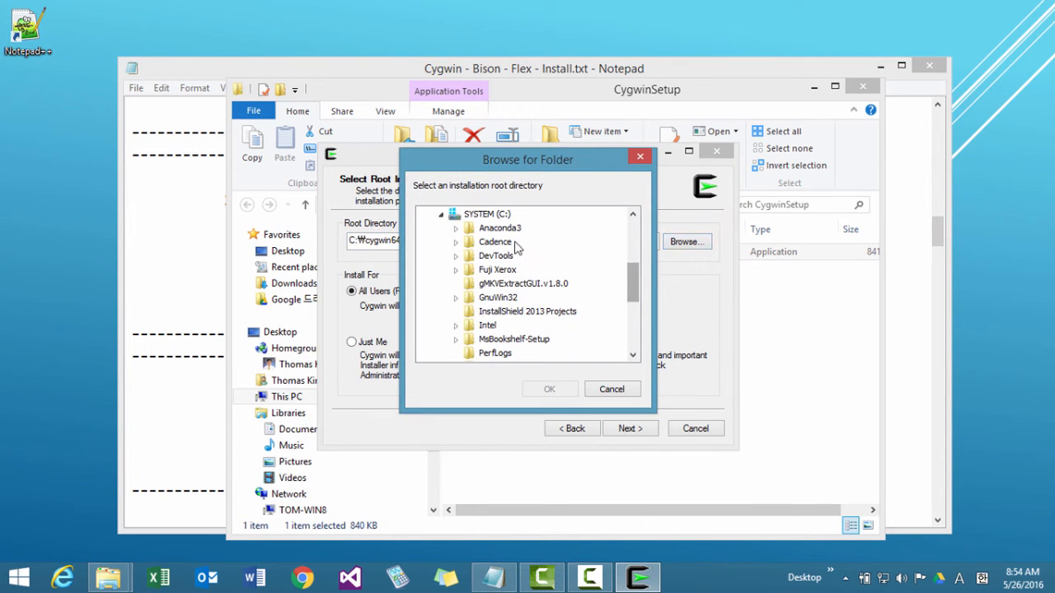
pyautogui.click(441, 215)
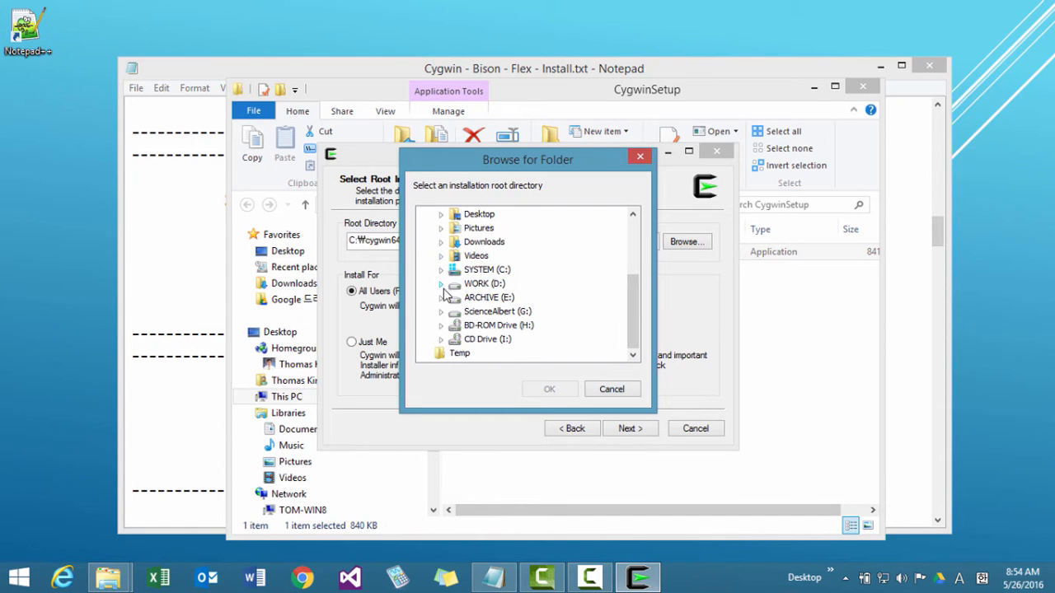
pyautogui.click(441, 284)
pyautogui.click(455, 242)
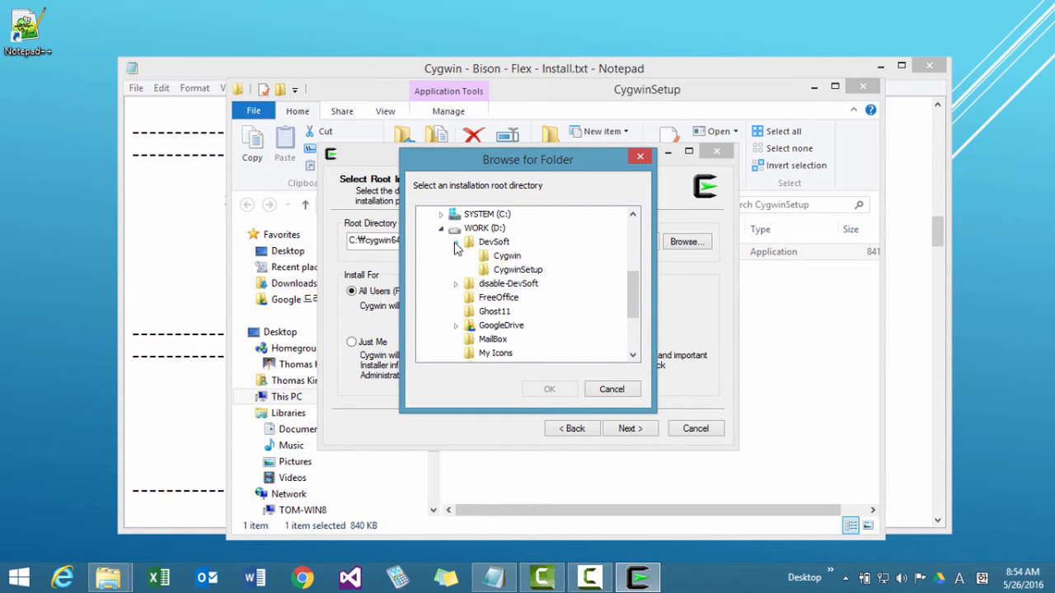
pyautogui.click(507, 257)
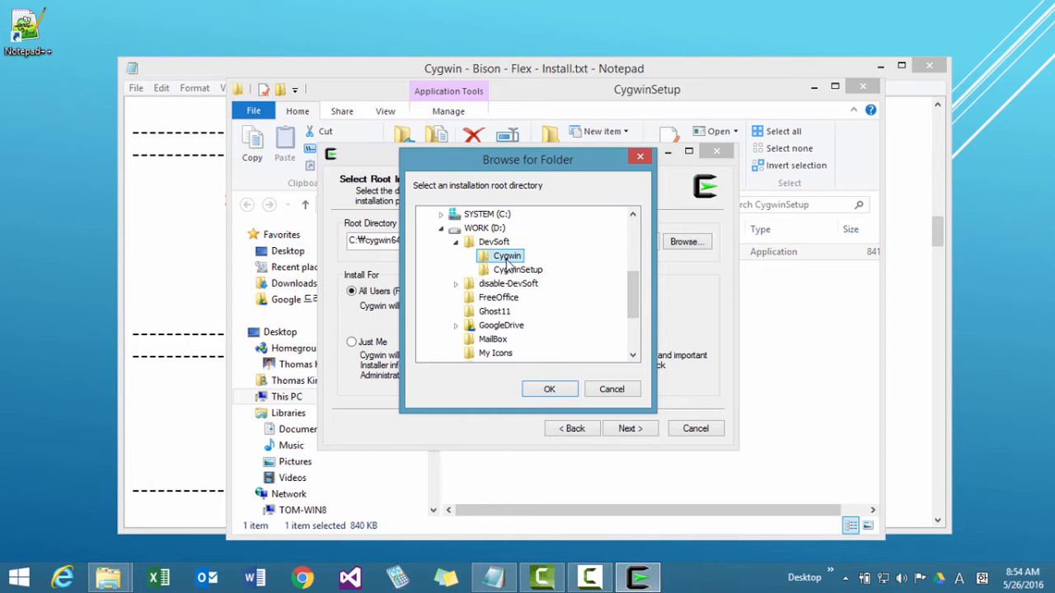
pyautogui.click(554, 390)
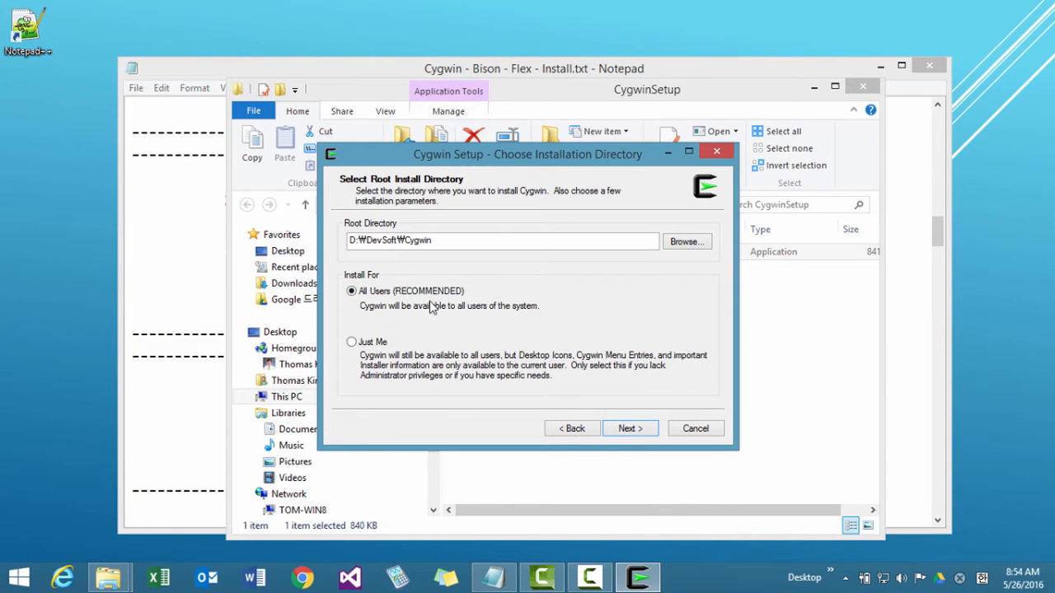
pyautogui.click(627, 429)
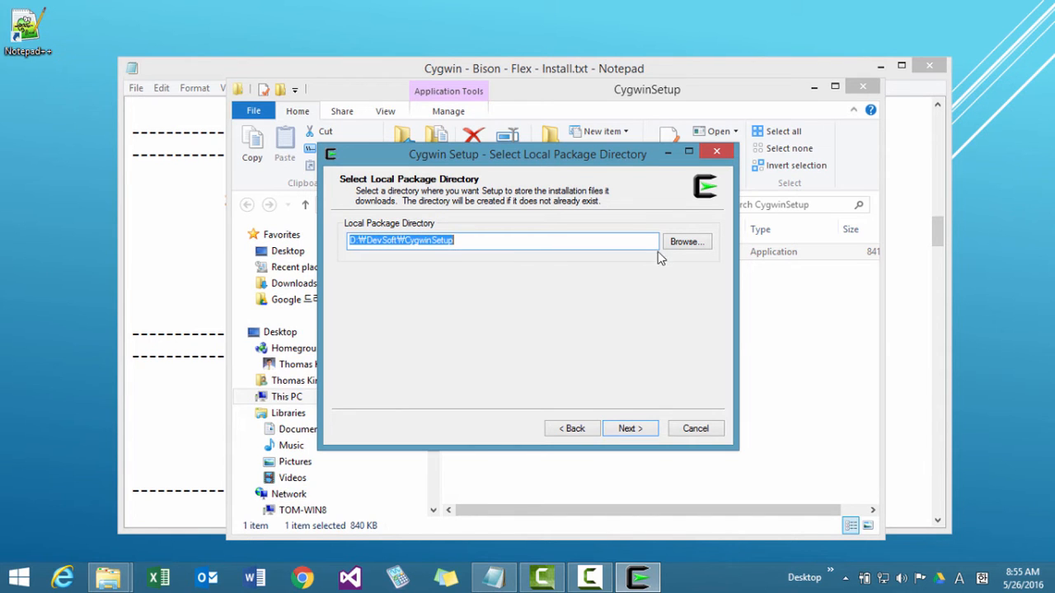
# Choose D:\DevSoft\CygwinSetup as the local package directory and continue.
pyautogui.click(680, 243)
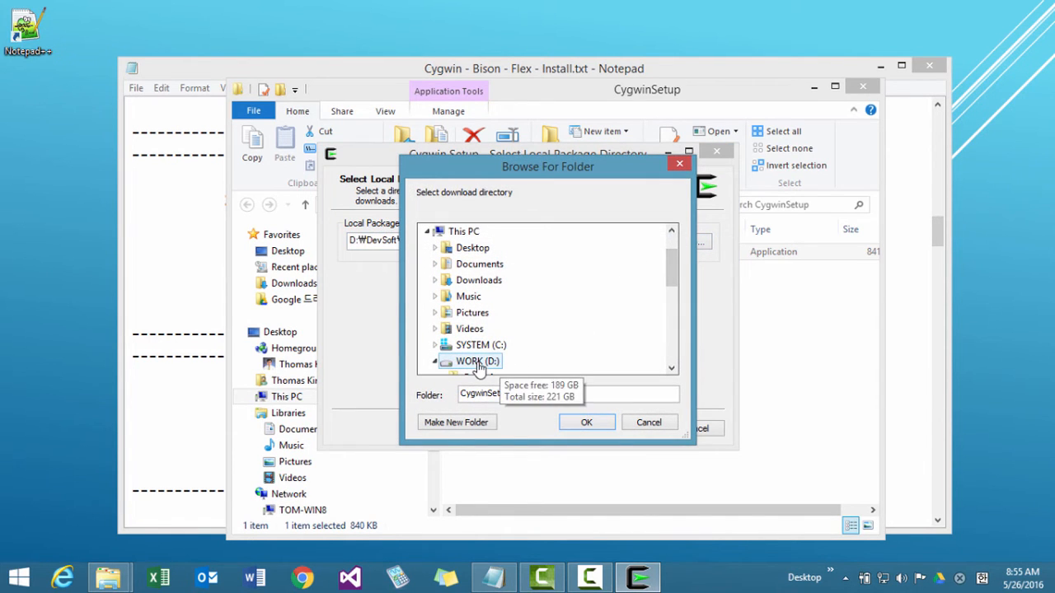
pyautogui.click(504, 363)
pyautogui.scroll(-1, 671, 301)
pyautogui.scroll(-2, 671, 301)
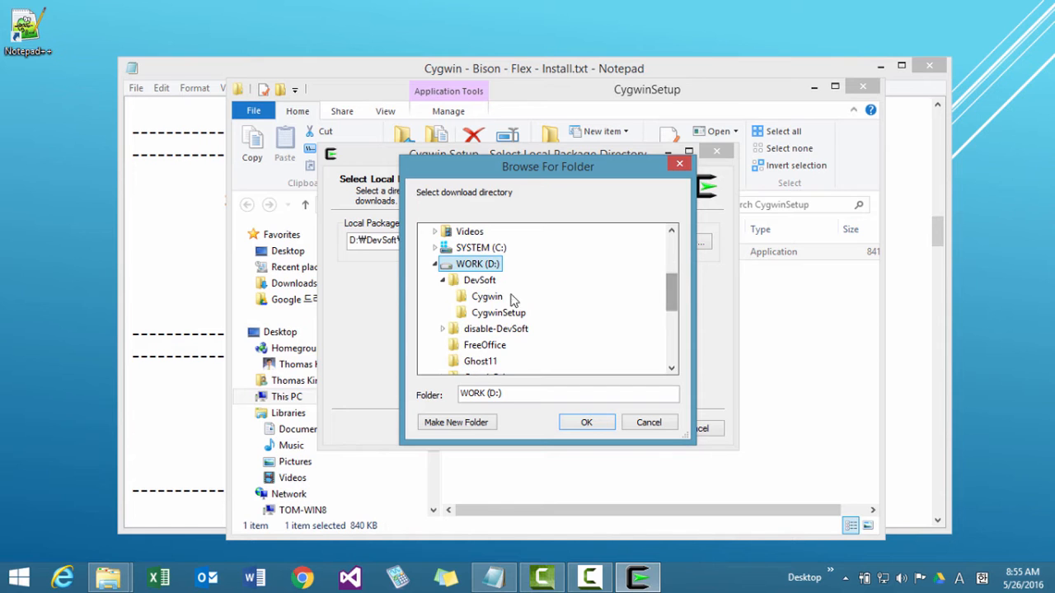
pyautogui.click(489, 314)
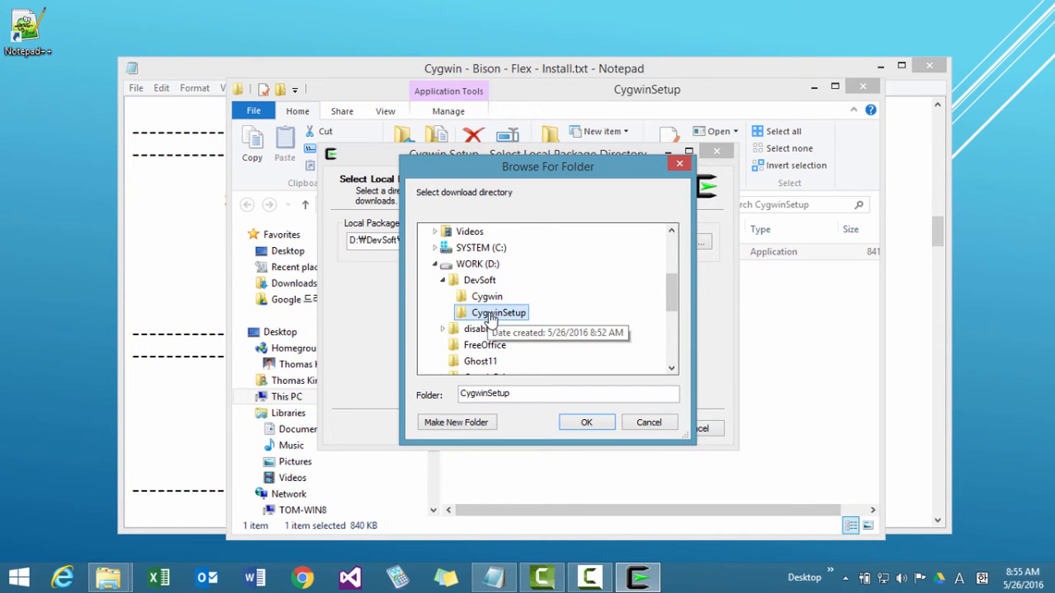
pyautogui.click(587, 424)
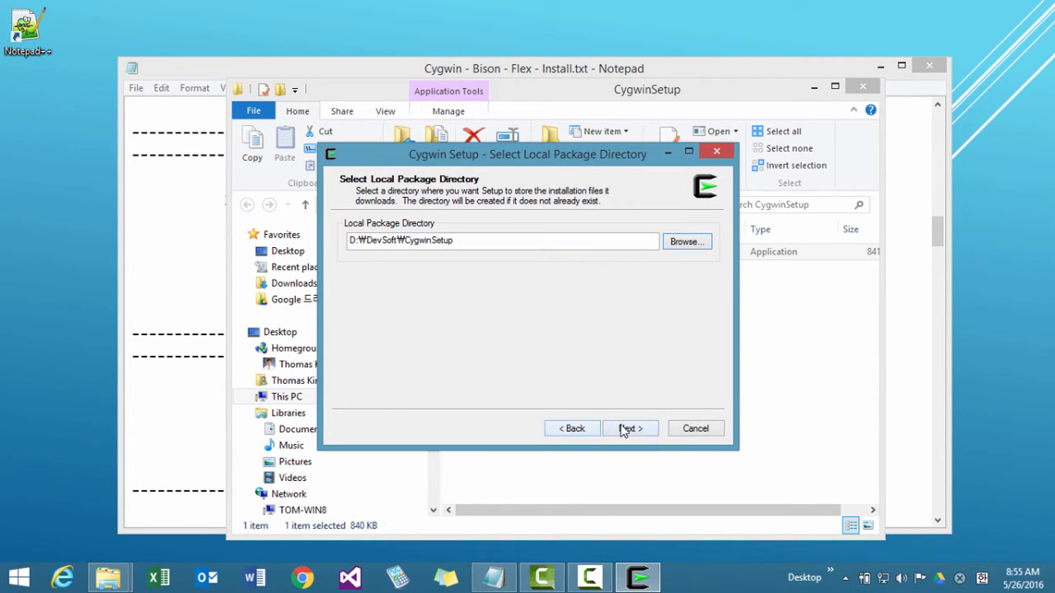
pyautogui.click(625, 429)
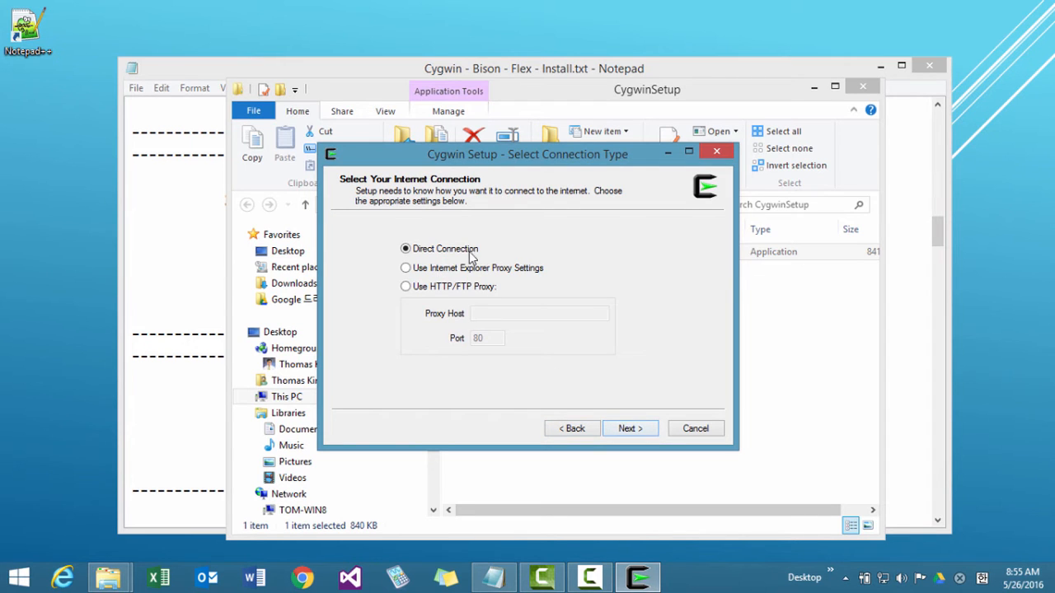
# Accept Direct Connection, choose ftp://ftp.kaist.ac.kr as the download site and continue to package selection.
pyautogui.click(643, 429)
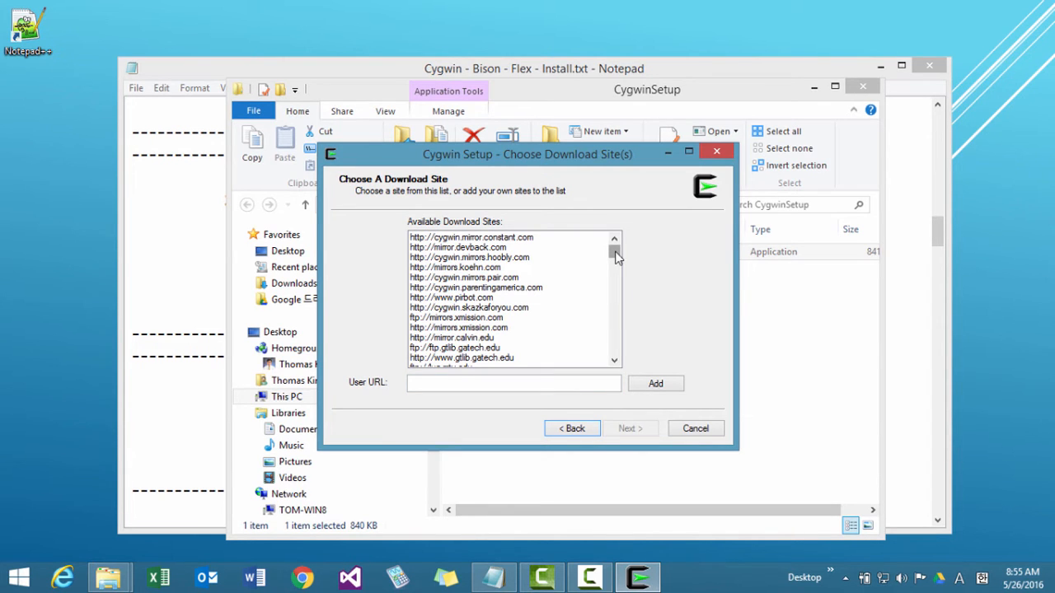
pyautogui.moveTo(616, 257); pyautogui.dragTo(614, 331)
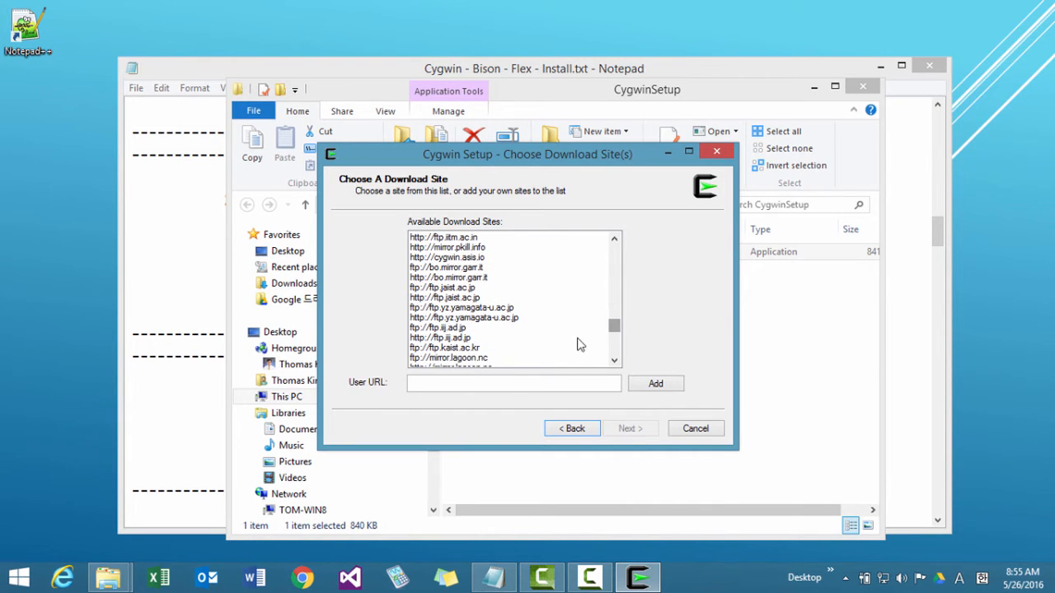
pyautogui.click(456, 350)
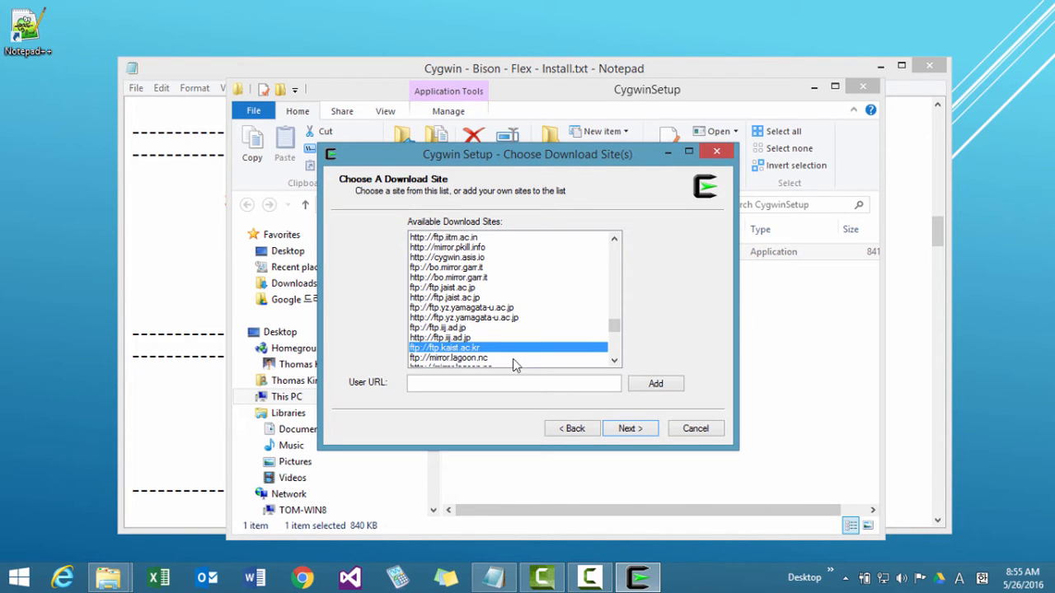
pyautogui.click(626, 429)
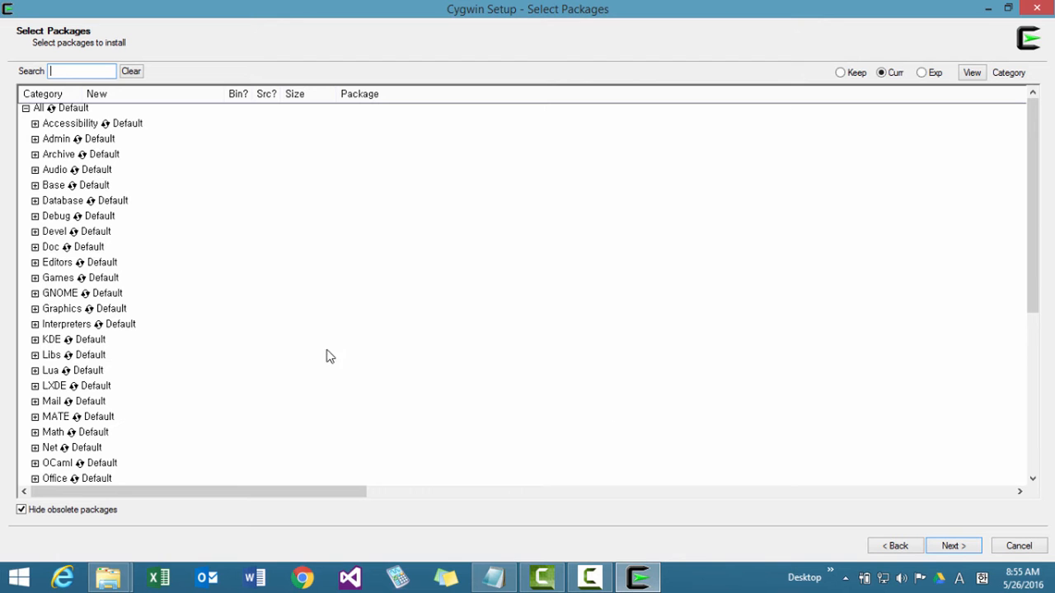
# Arrange the package selection window and the Notepad install notes side by side, with the notes showing the STEP 7 package list.
pyautogui.click(498, 580)
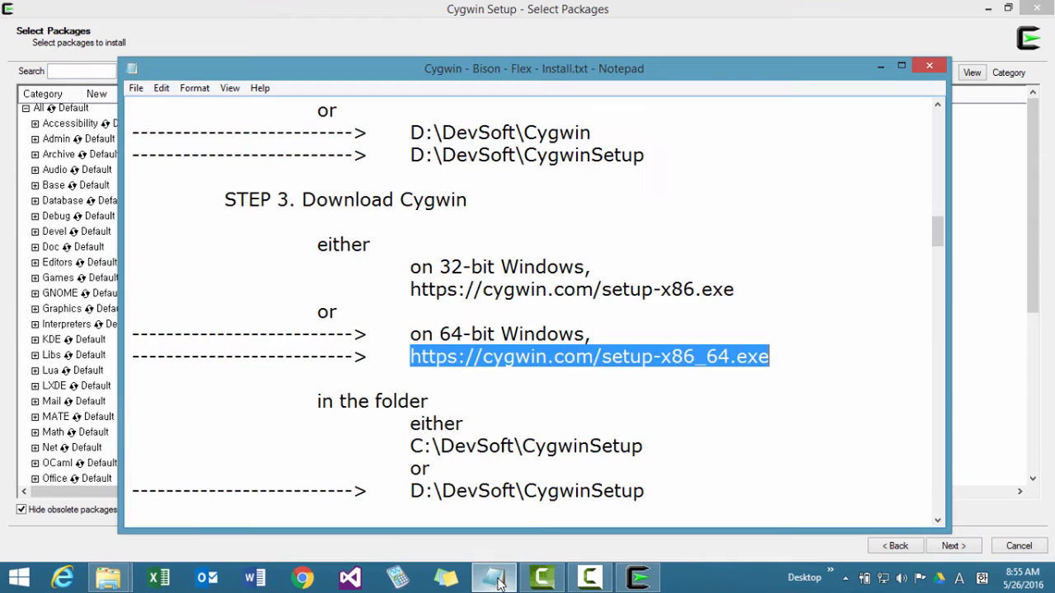
pyautogui.click(1008, 9)
pyautogui.moveTo(624, 165); pyautogui.dragTo(316, 30)
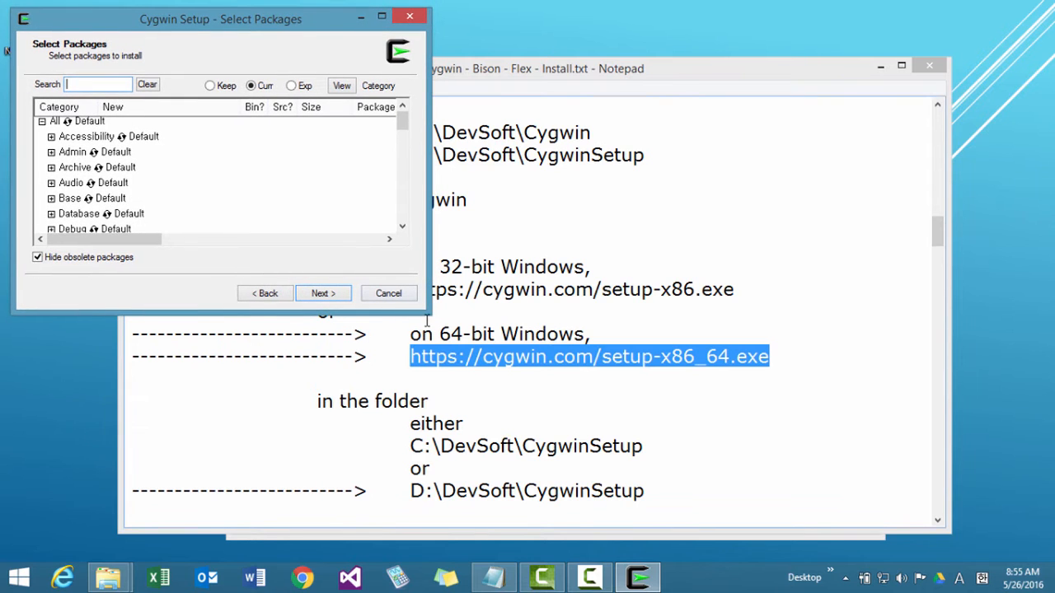
pyautogui.moveTo(429, 312); pyautogui.dragTo(427, 540)
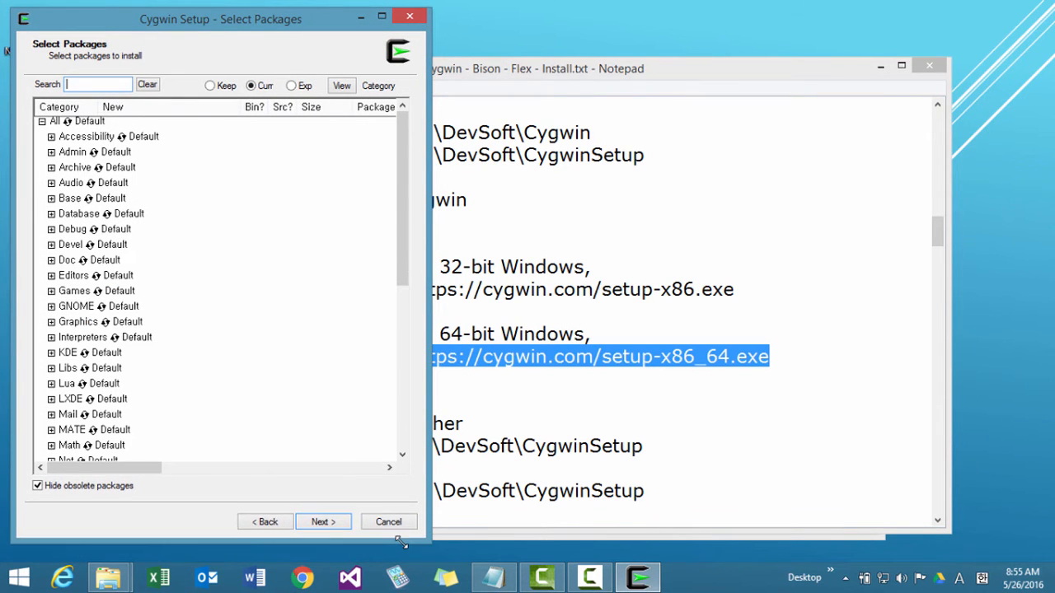
pyautogui.click(666, 199)
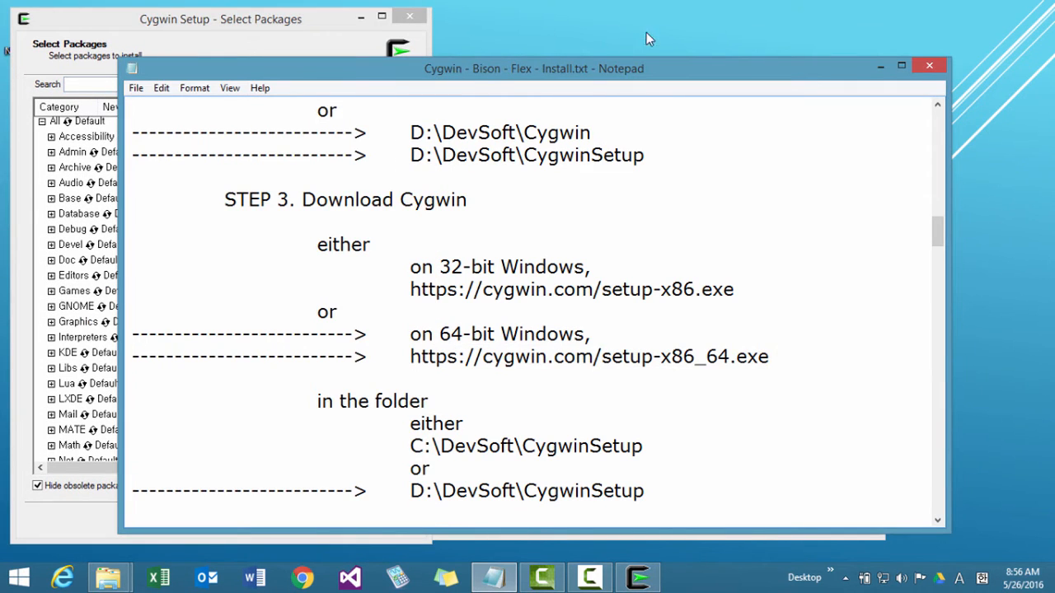
pyautogui.moveTo(455, 70); pyautogui.dragTo(778, 18)
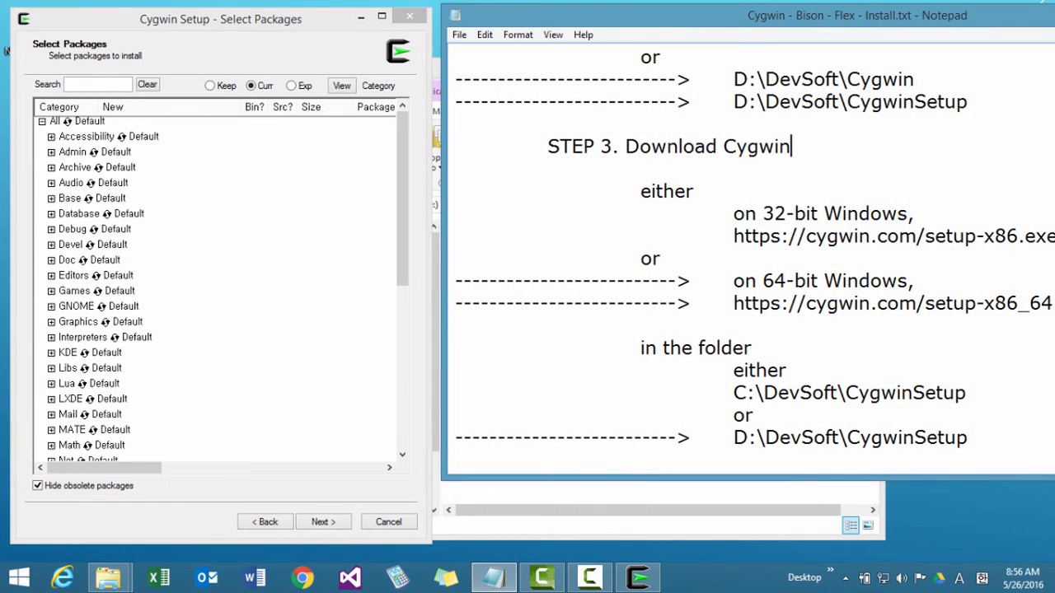
pyautogui.moveTo(1054, 480); pyautogui.dragTo(1043, 555)
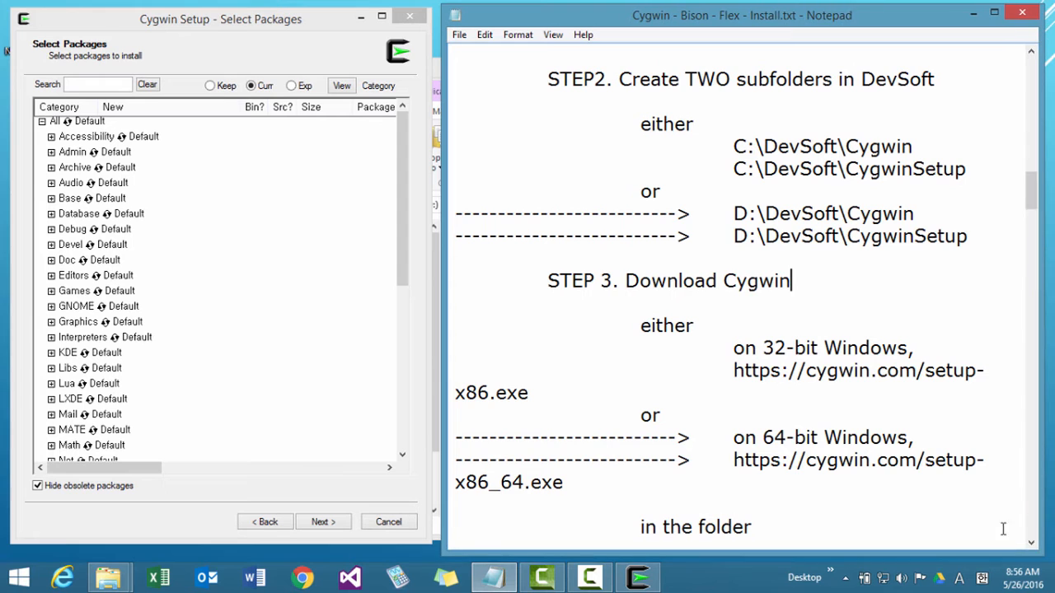
pyautogui.scroll(-20, 911, 395)
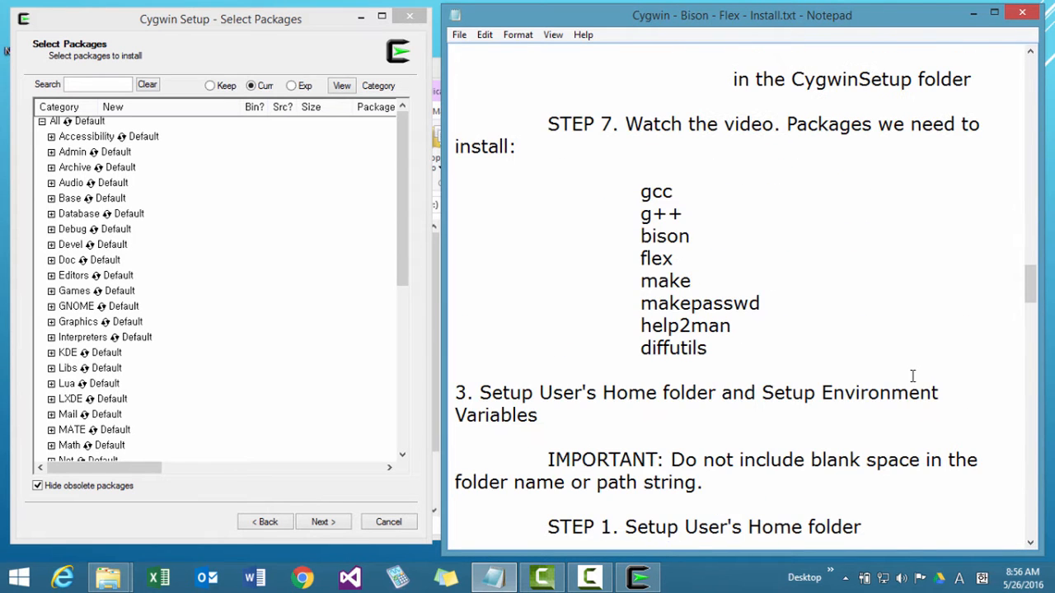
pyautogui.scroll(-1, 912, 376)
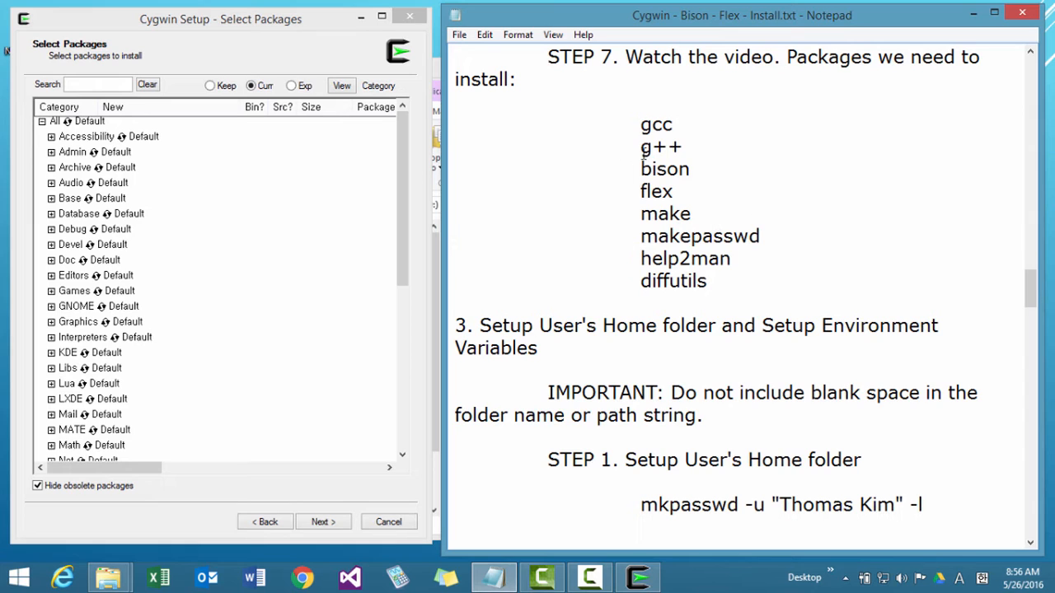
# Search the packages for gcc, expand the Devel category and narrow the New column so package names are readable.
pyautogui.click(97, 84)
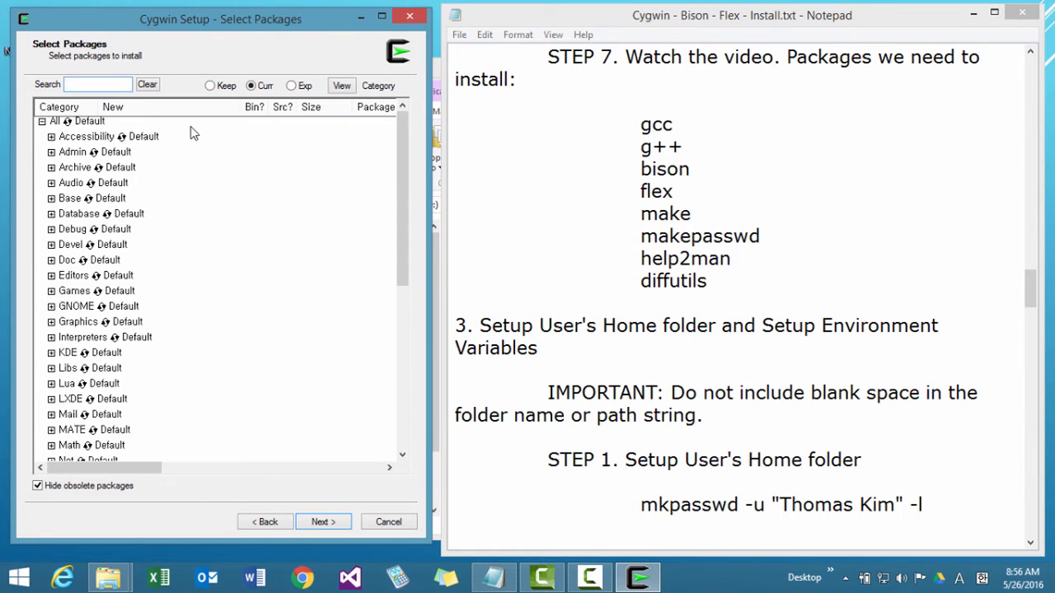
pyautogui.write('gcc')
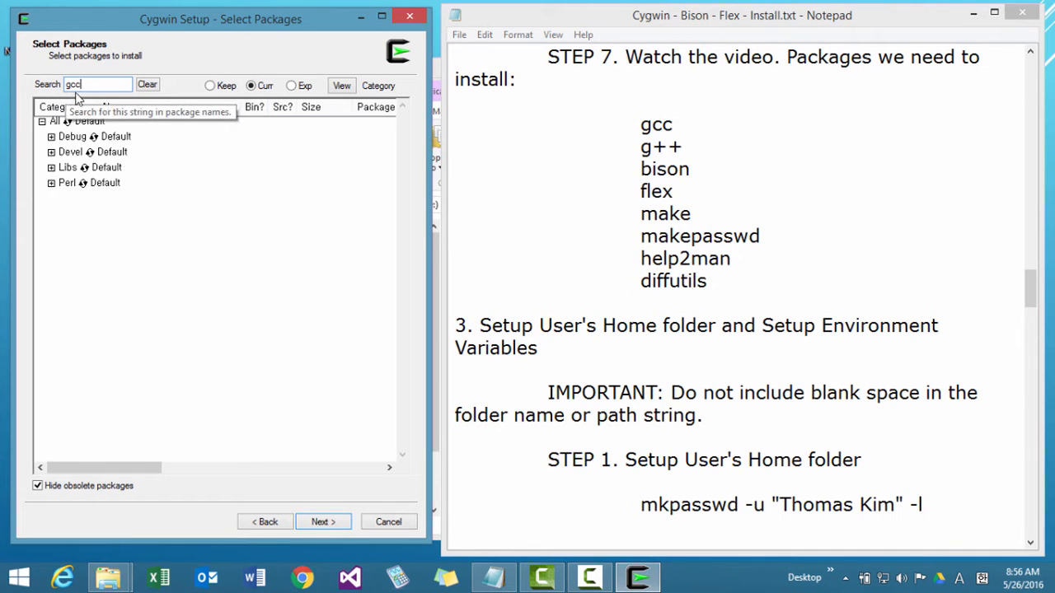
pyautogui.click(51, 153)
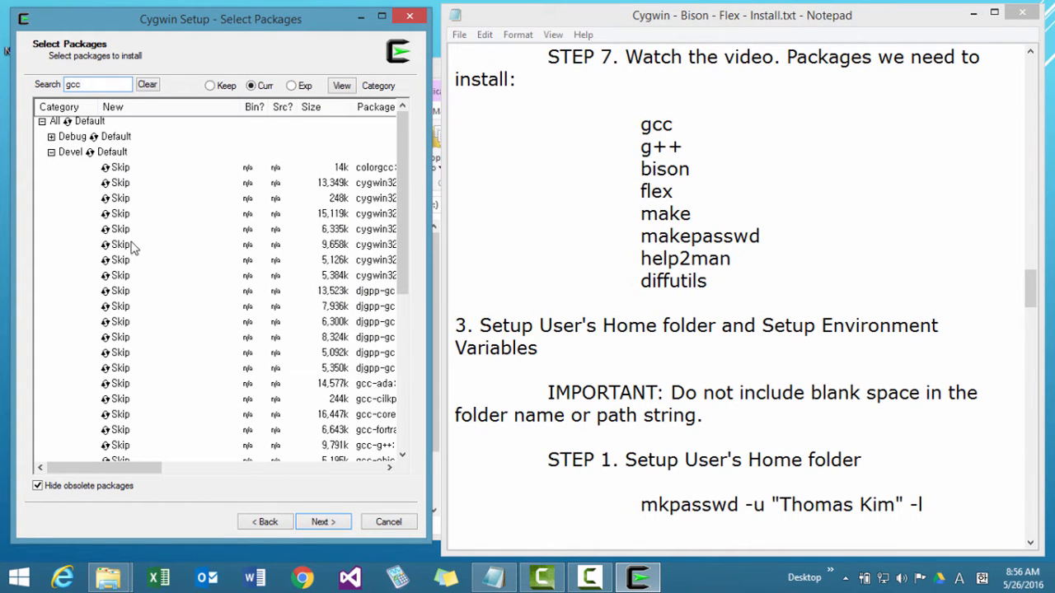
pyautogui.moveTo(238, 107); pyautogui.dragTo(210, 116)
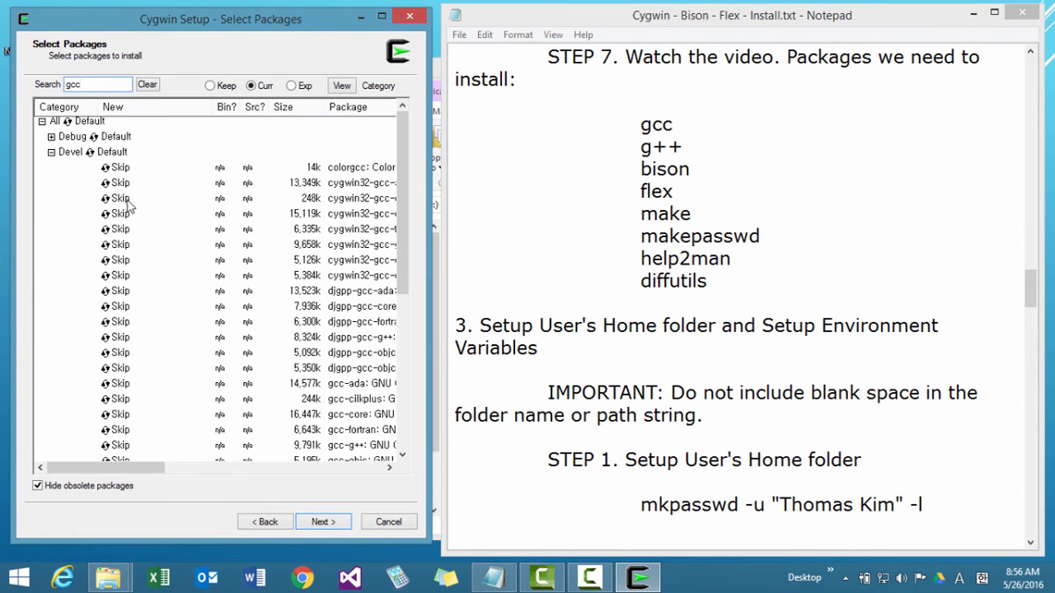
# Mark the first ten gcc packages in the Devel category for installation individually, from colorgcc through djgpp-gcc-core.
pyautogui.click(122, 167)
pyautogui.click(122, 183)
pyautogui.click(122, 199)
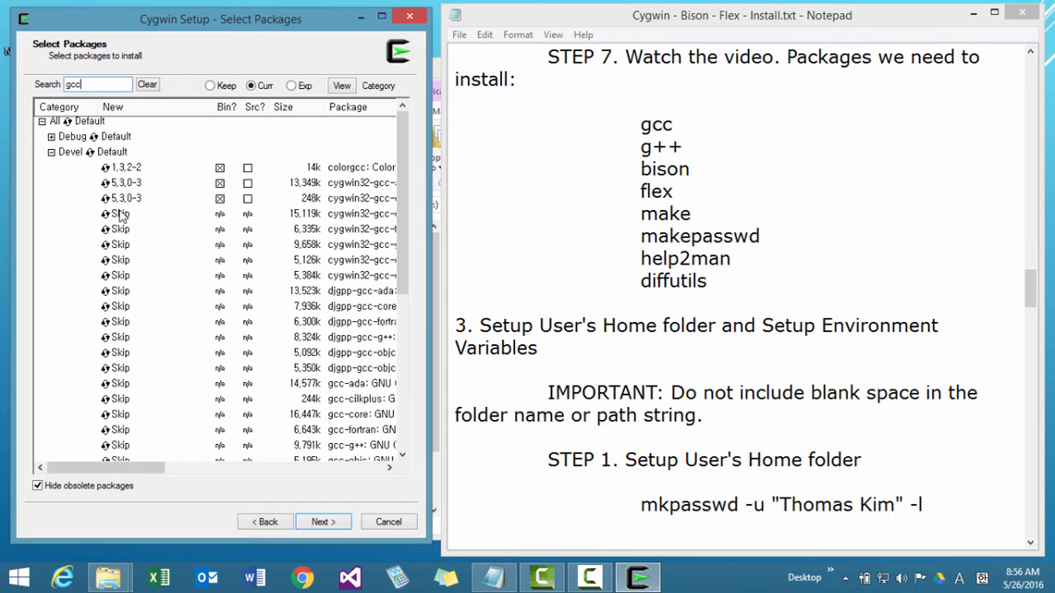
pyautogui.click(121, 214)
pyautogui.click(122, 229)
pyautogui.click(122, 245)
pyautogui.click(122, 259)
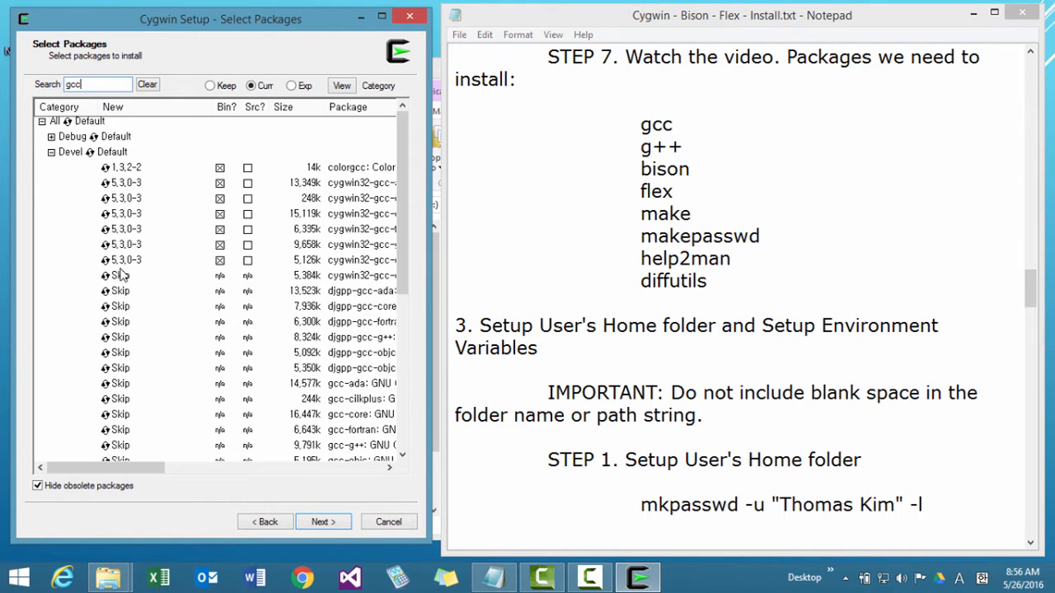
pyautogui.click(121, 275)
pyautogui.click(121, 291)
pyautogui.click(121, 306)
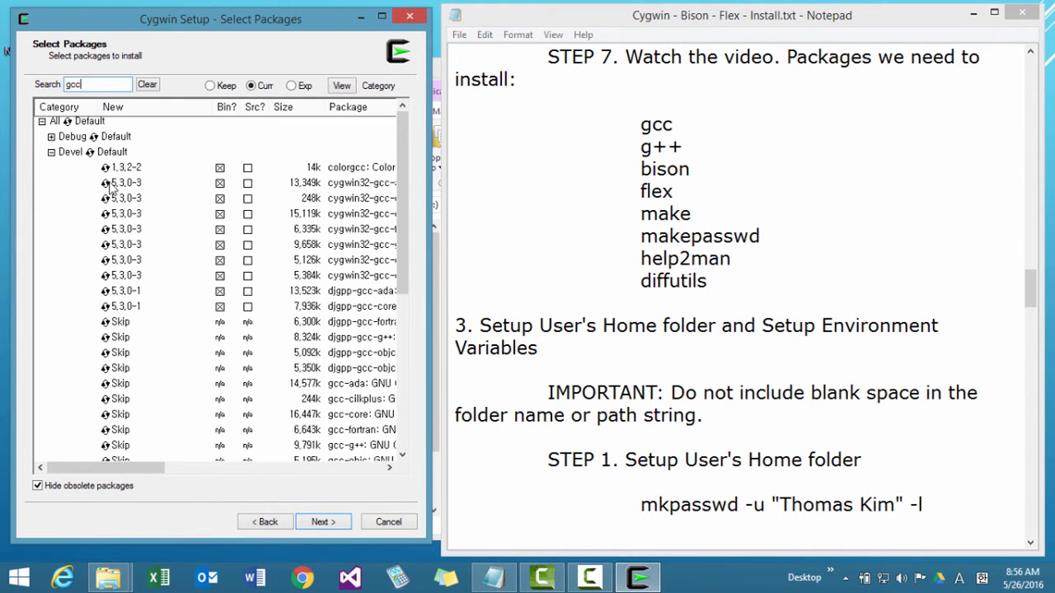
# Set the whole Devel category of the gcc matches to Install and review its packages.
pyautogui.click(114, 152)
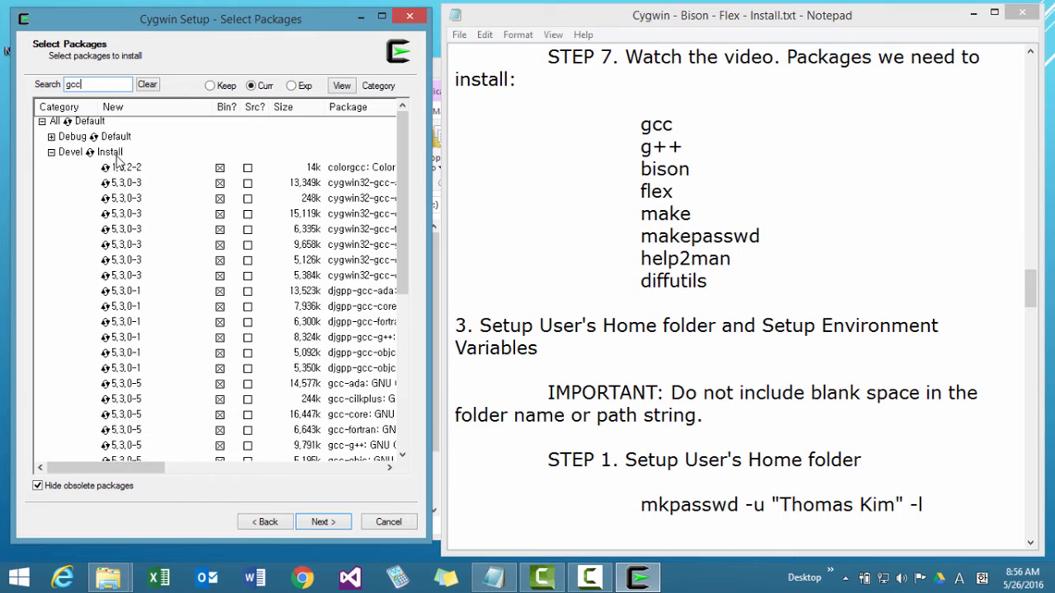
pyautogui.scroll(-4, 136, 186)
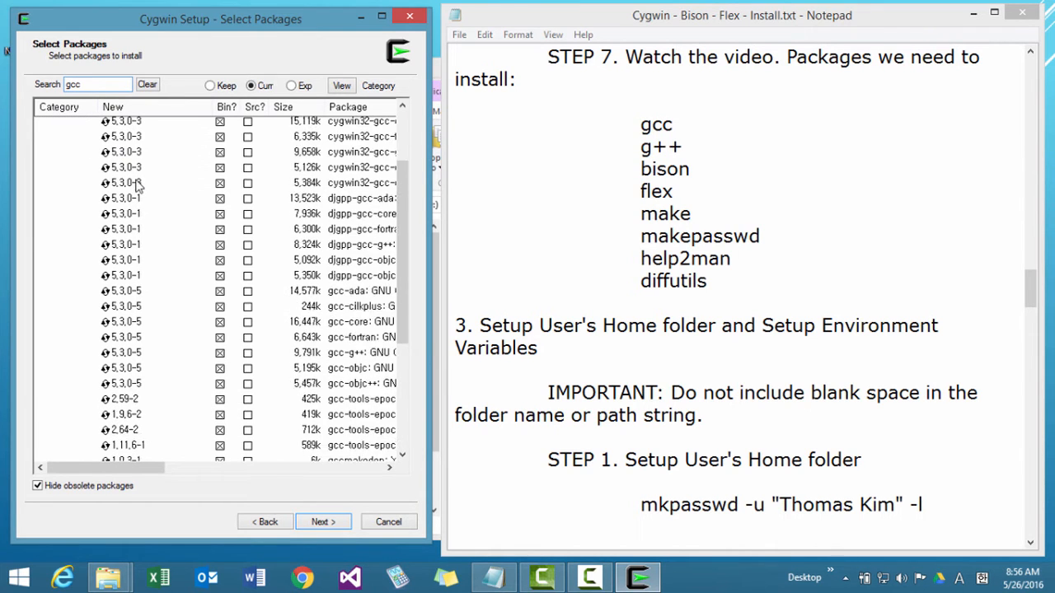
pyautogui.scroll(-3, 136, 186)
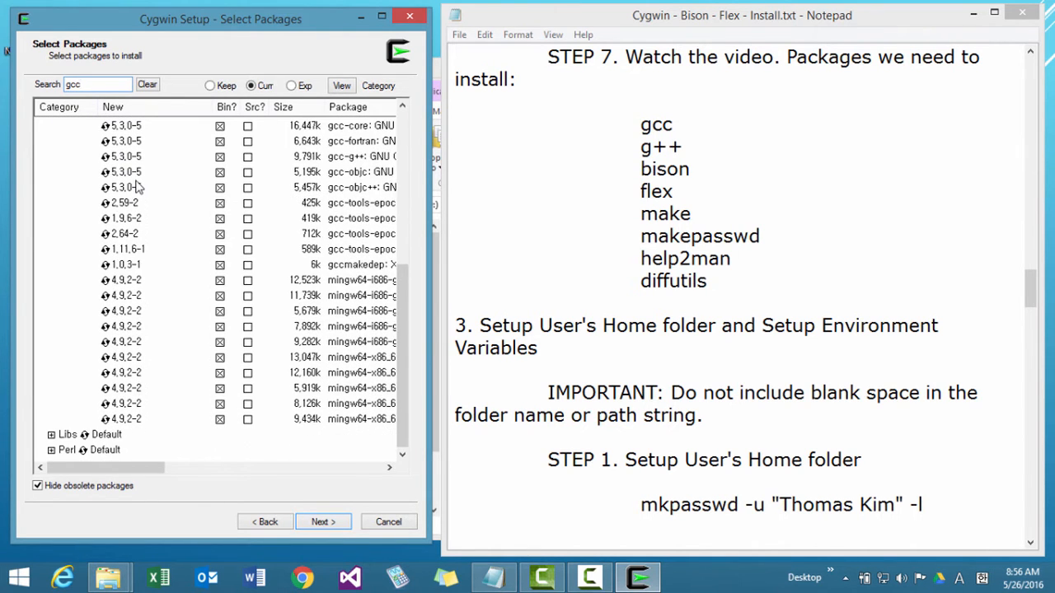
pyautogui.scroll(7, 136, 186)
pyautogui.scroll(-7, 136, 185)
# Expand the Libs and Perl categories of the gcc matches, set both to Install and review the full selection.
pyautogui.click(51, 434)
pyautogui.scroll(-1, 125, 409)
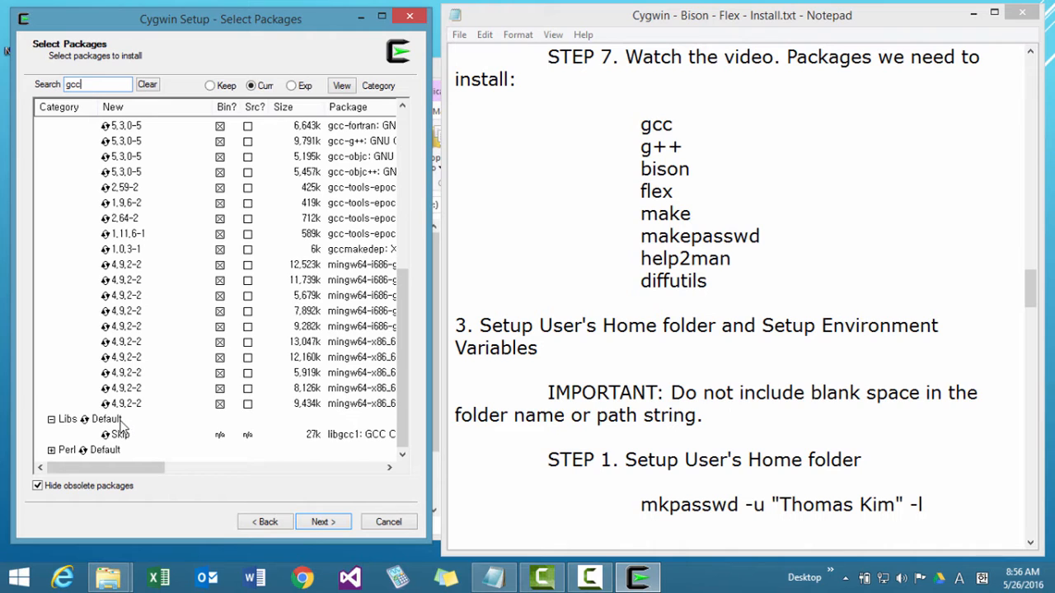
pyautogui.click(120, 420)
pyautogui.click(92, 451)
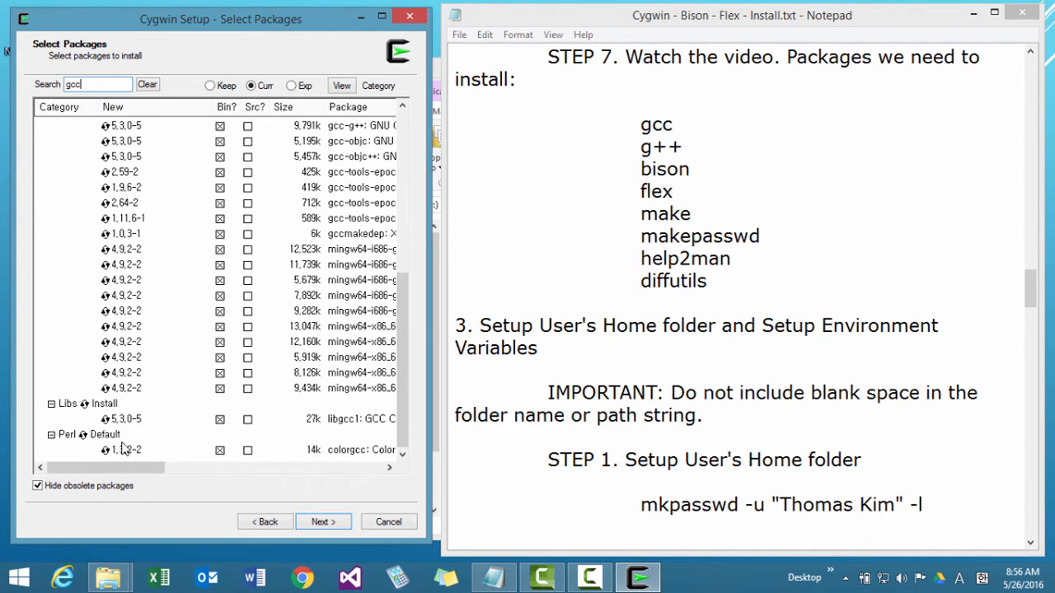
pyautogui.click(118, 437)
pyautogui.moveTo(400, 315); pyautogui.dragTo(421, 96)
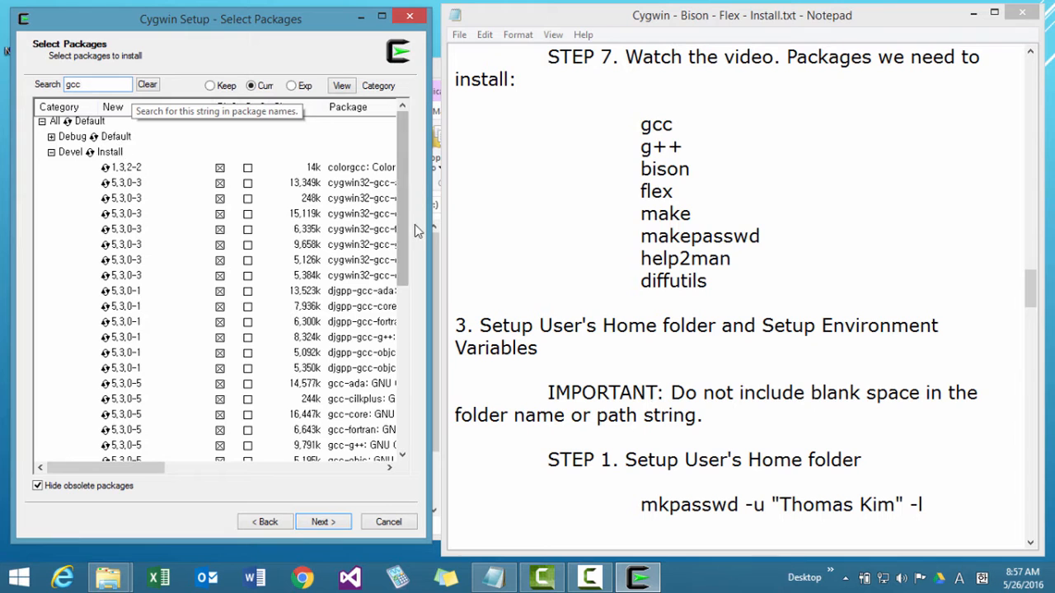
pyautogui.moveTo(400, 213); pyautogui.dragTo(400, 373)
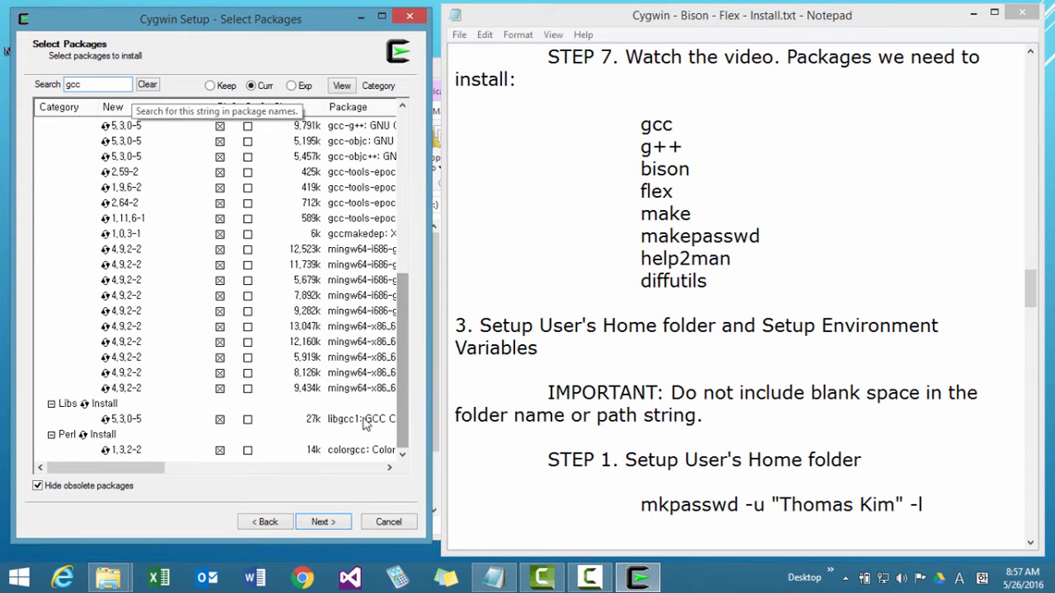
# Search the packages for g++ and check which Devel matches are selected for installation.
pyautogui.click(695, 143)
pyautogui.moveTo(692, 147); pyautogui.dragTo(615, 147)
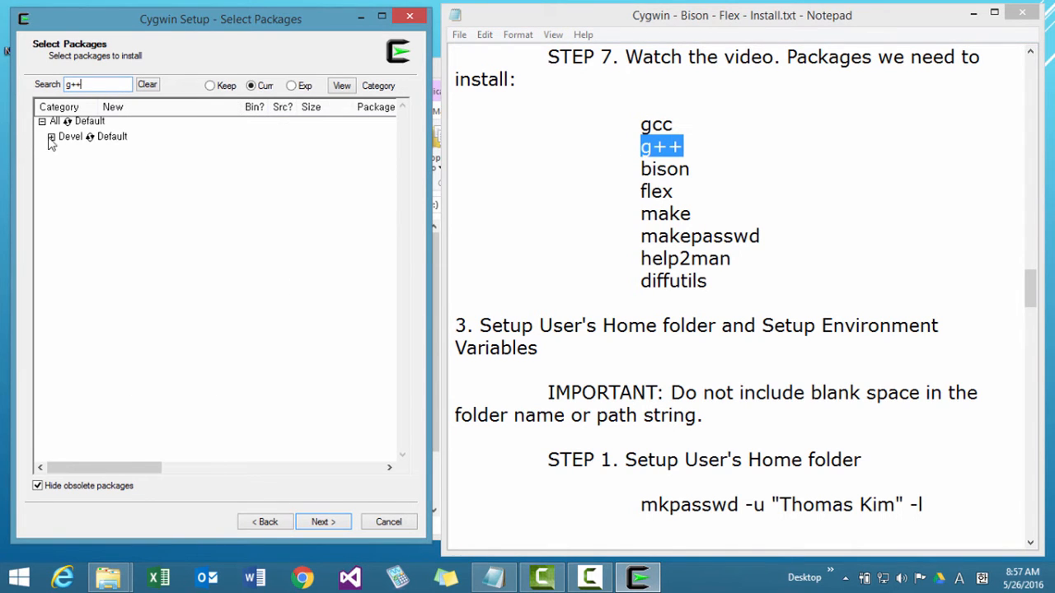
pyautogui.click(51, 137)
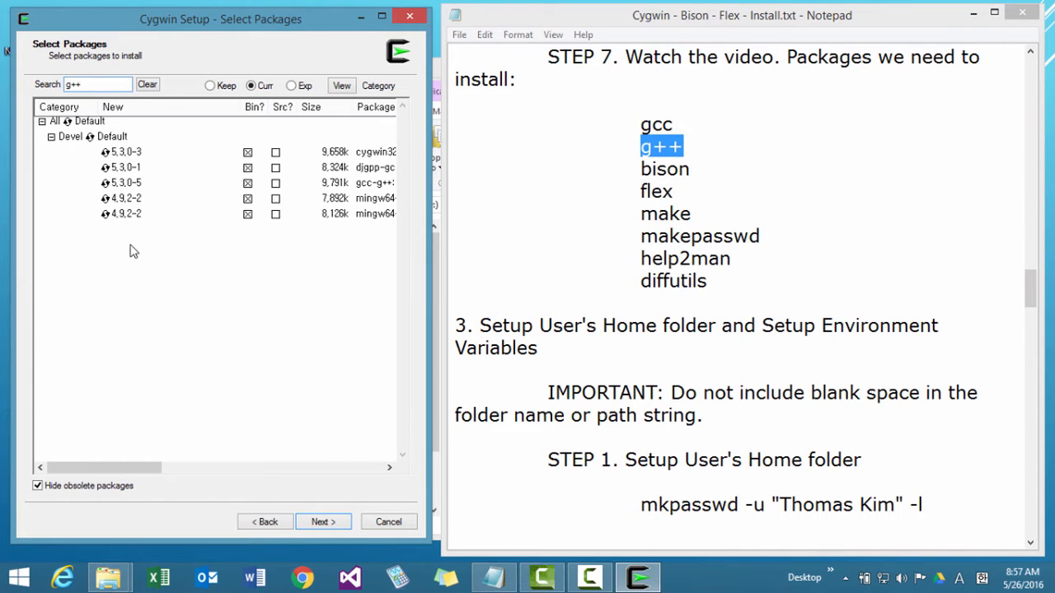
# Search the packages for bison and mark bison in the Devel category for installation.
pyautogui.moveTo(690, 169); pyautogui.dragTo(642, 169)
pyautogui.hotkey('ctrl', 'c')
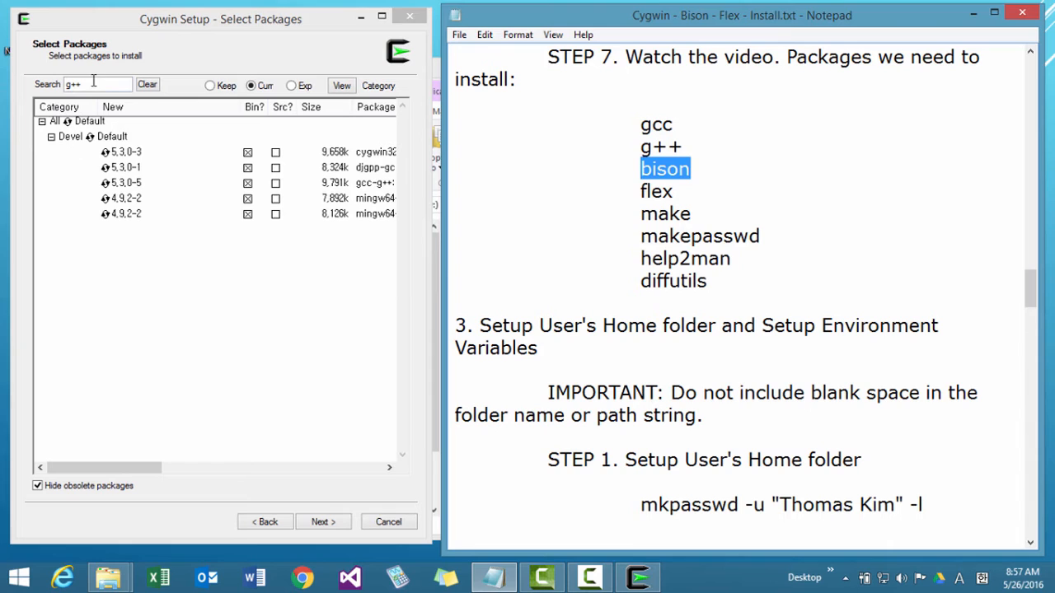
pyautogui.moveTo(94, 83); pyautogui.dragTo(5, 89)
pyautogui.hotkey('ctrl', 'v')
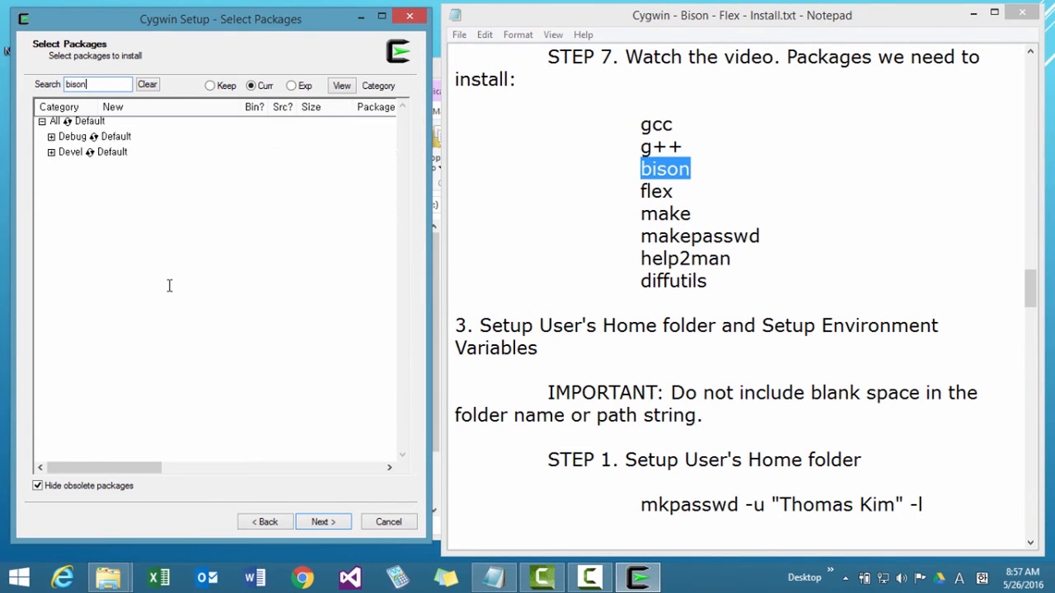
pyautogui.click(51, 153)
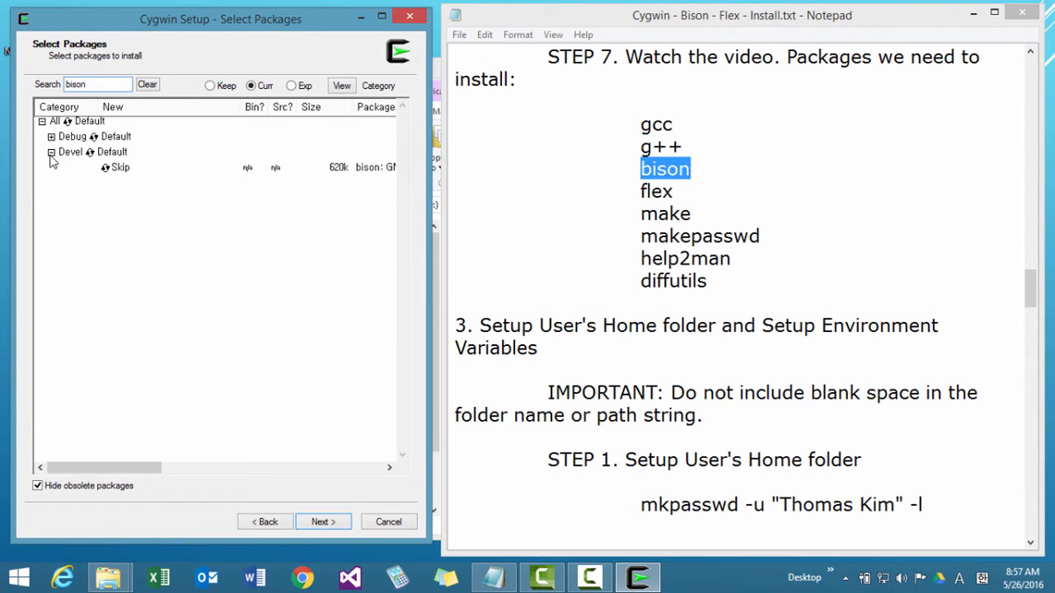
pyautogui.click(120, 167)
# Search the packages for flex and mark flex and flexdll in the Devel category for installation.
pyautogui.moveTo(675, 192); pyautogui.dragTo(624, 189)
pyautogui.hotkey('ctrl', 'c')
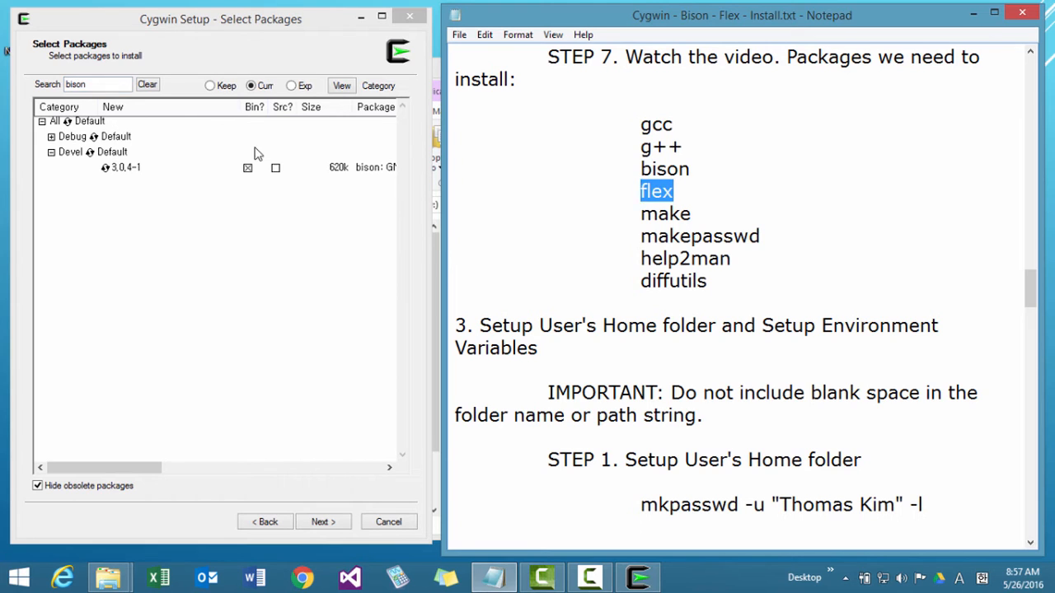
pyautogui.doubleClick(114, 85)
pyautogui.hotkey('ctrl', 'v')
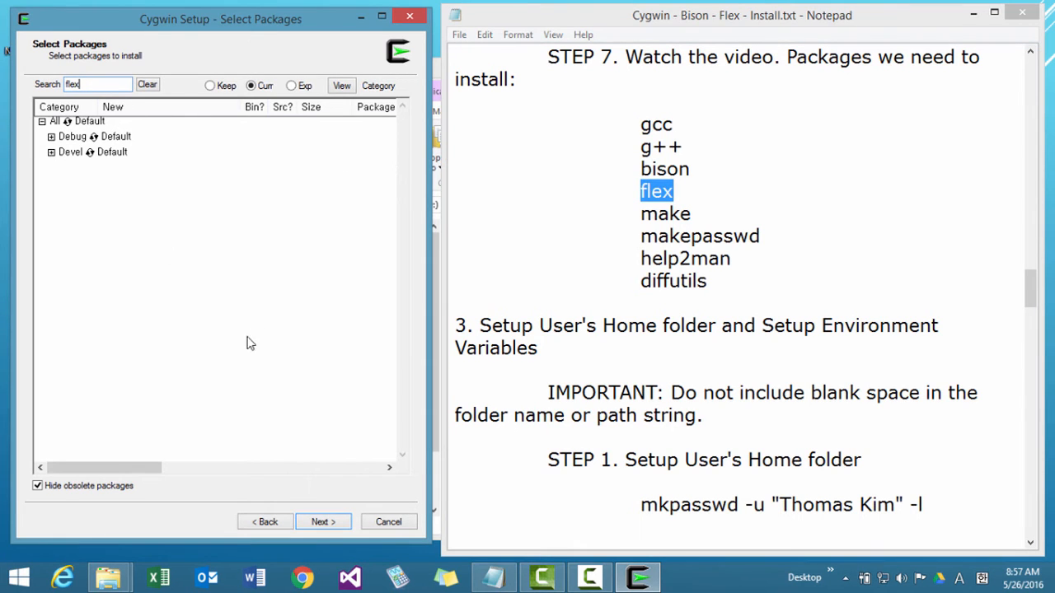
pyautogui.click(52, 153)
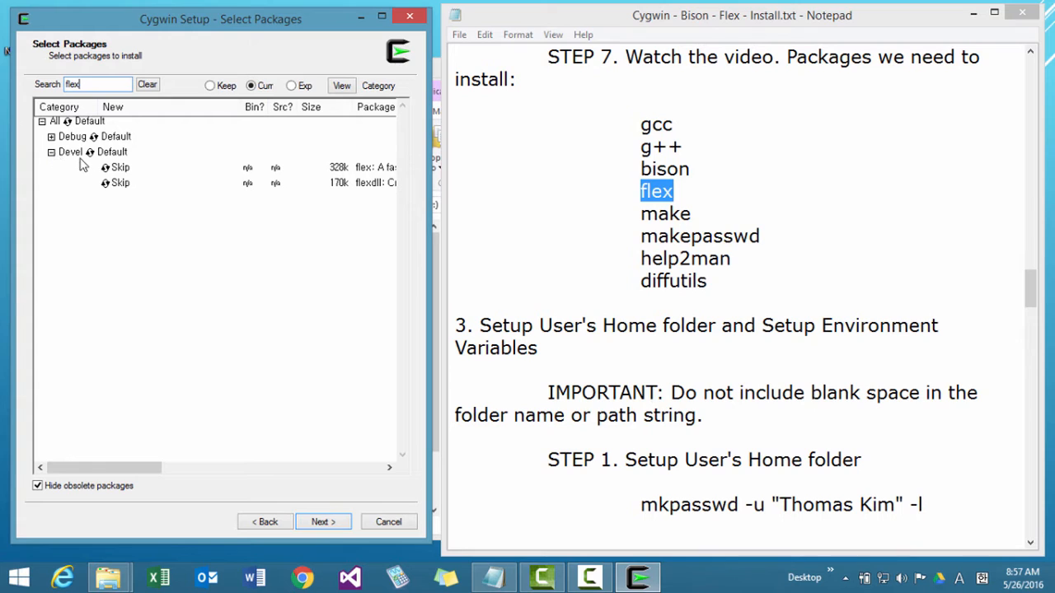
pyautogui.click(115, 169)
pyautogui.click(116, 184)
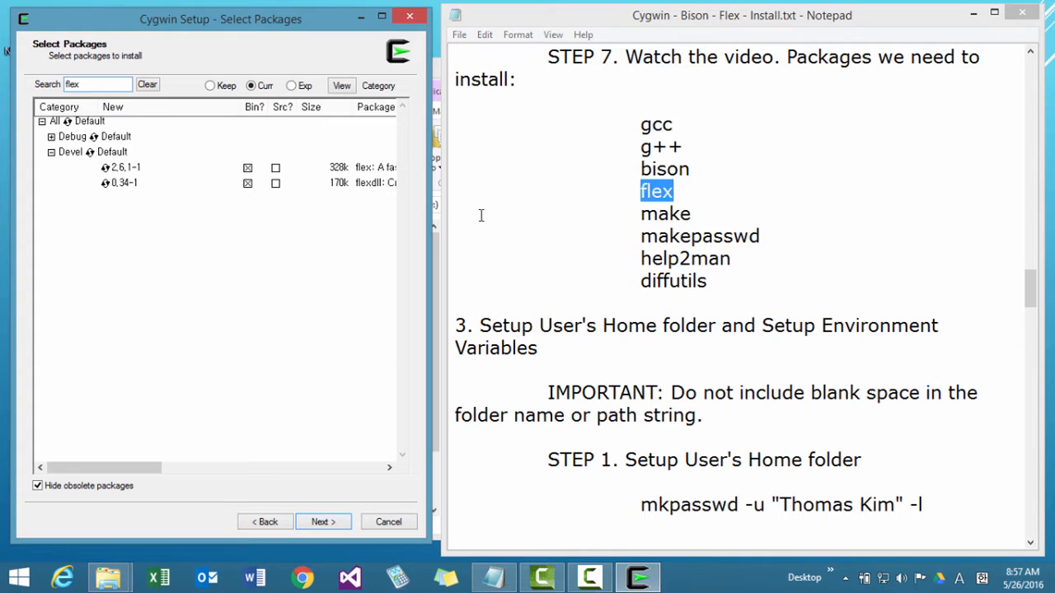
# Search the packages for make and mark makeself in the Archive category for installation.
pyautogui.doubleClick(693, 216)
pyautogui.hotkey('ctrl', 'c')
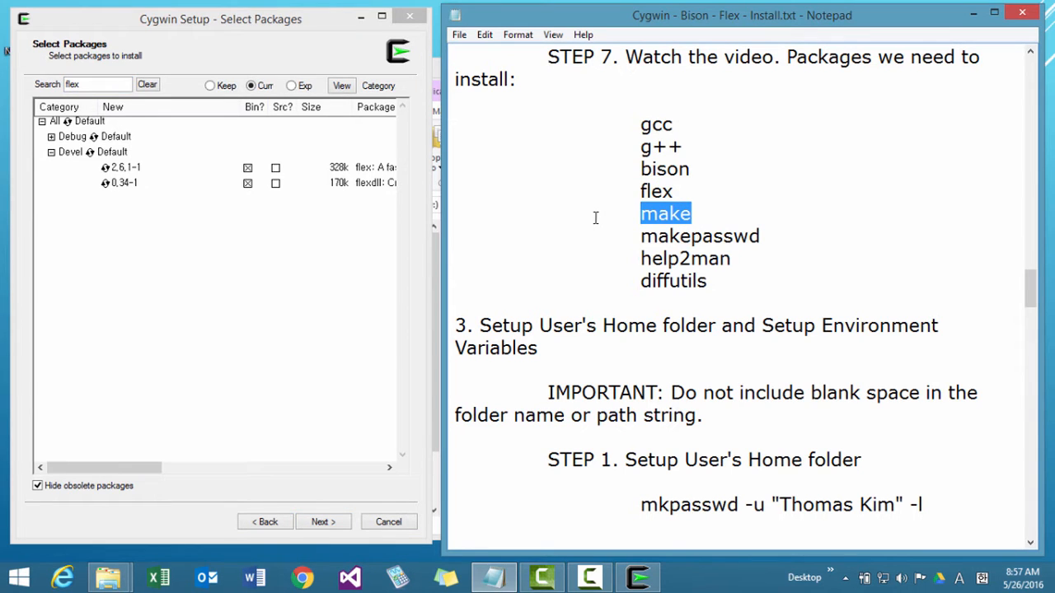
pyautogui.moveTo(102, 81); pyautogui.dragTo(5, 101)
pyautogui.hotkey('ctrl', 'v')
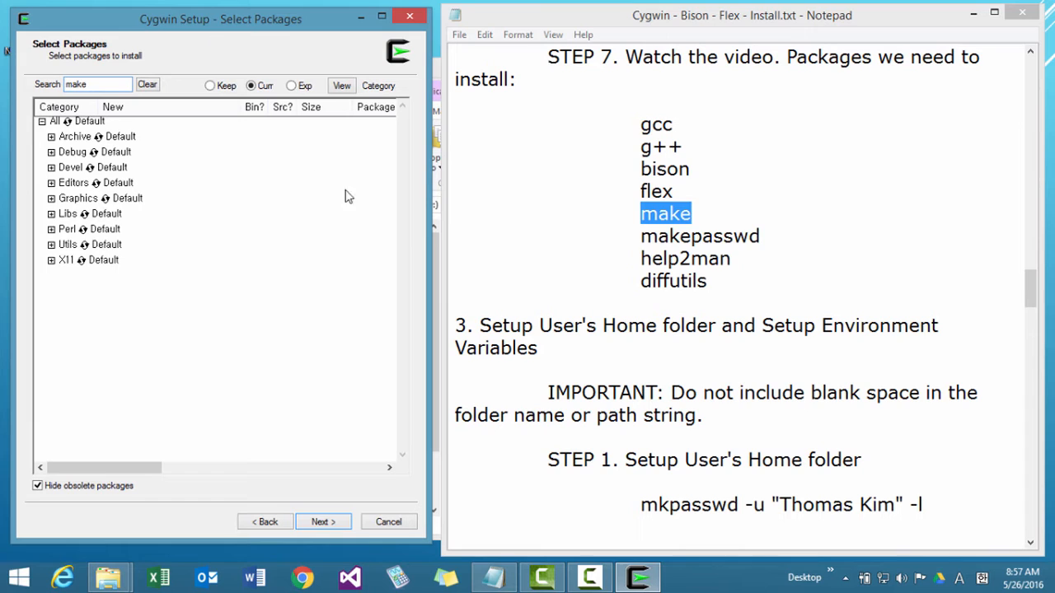
pyautogui.click(51, 137)
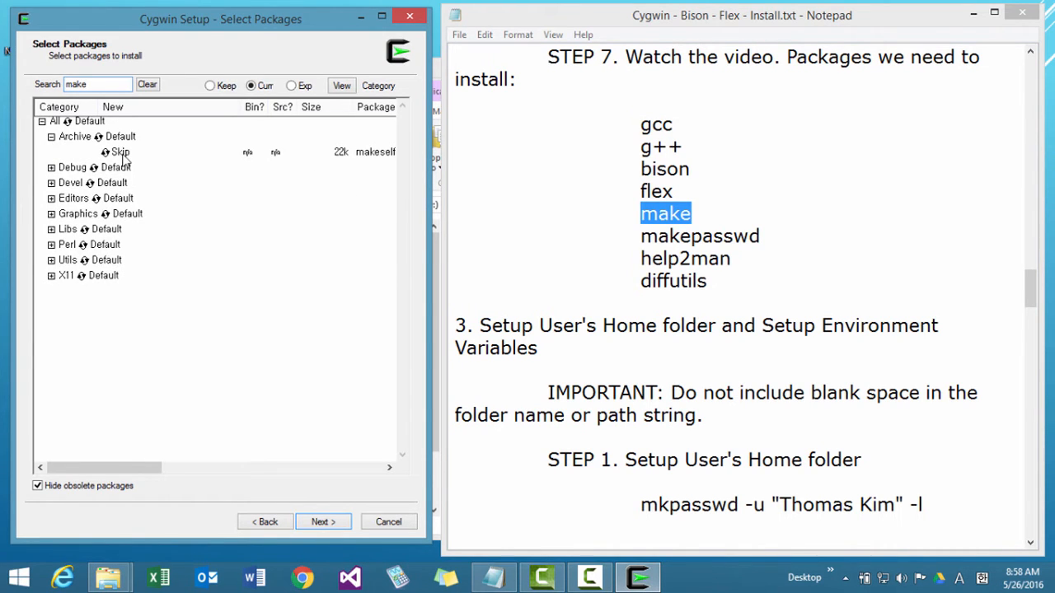
pyautogui.moveTo(118, 467)
pyautogui.mouseDown()
pyautogui.moveTo(161, 475)
pyautogui.moveTo(105, 470)
pyautogui.mouseUp()
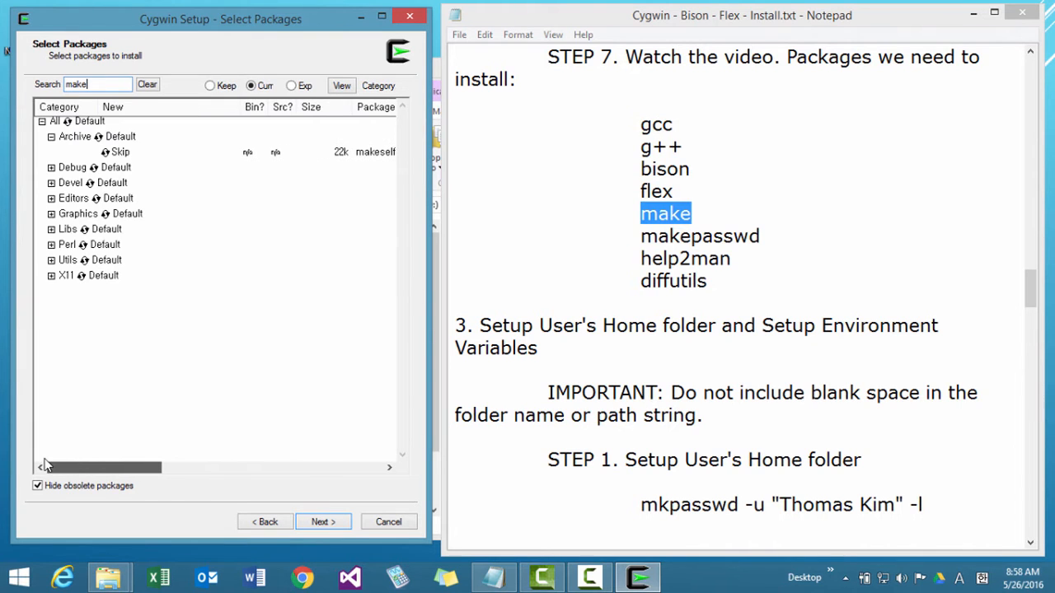
pyautogui.click(117, 153)
# Expand the Devel category of the make matches and mark the GNU make package for installation.
pyautogui.click(52, 183)
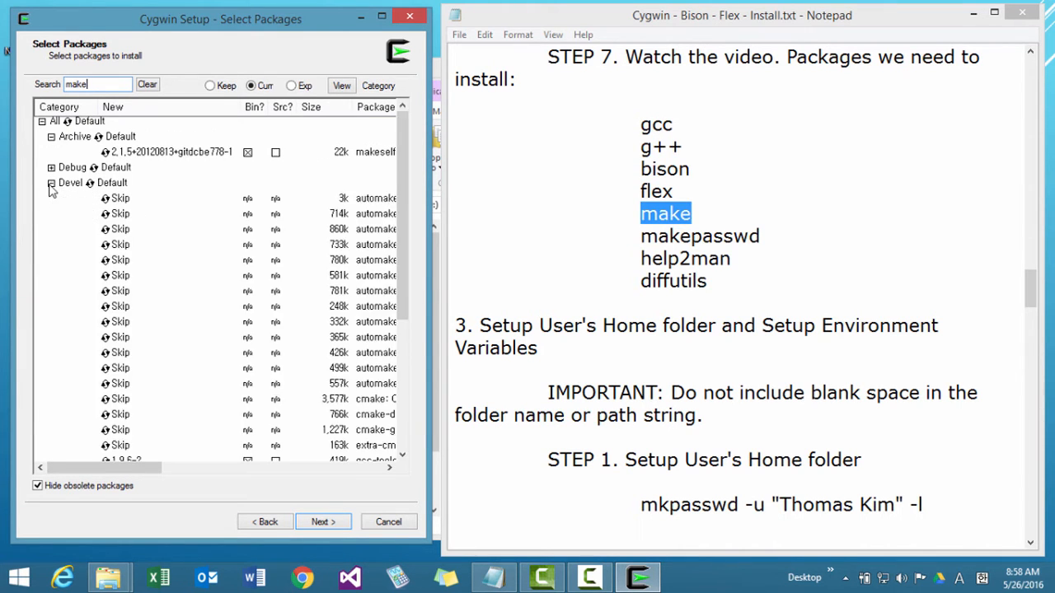
pyautogui.moveTo(407, 260); pyautogui.dragTo(400, 379)
pyautogui.moveTo(154, 471)
pyautogui.mouseDown()
pyautogui.moveTo(175, 476)
pyautogui.moveTo(167, 474)
pyautogui.mouseUp()
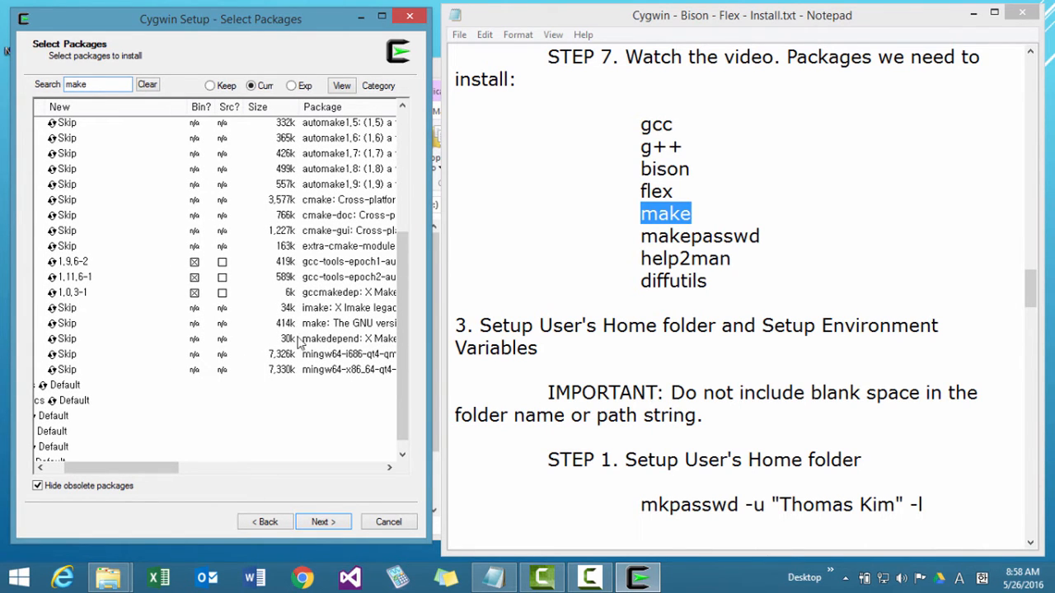
pyautogui.click(66, 323)
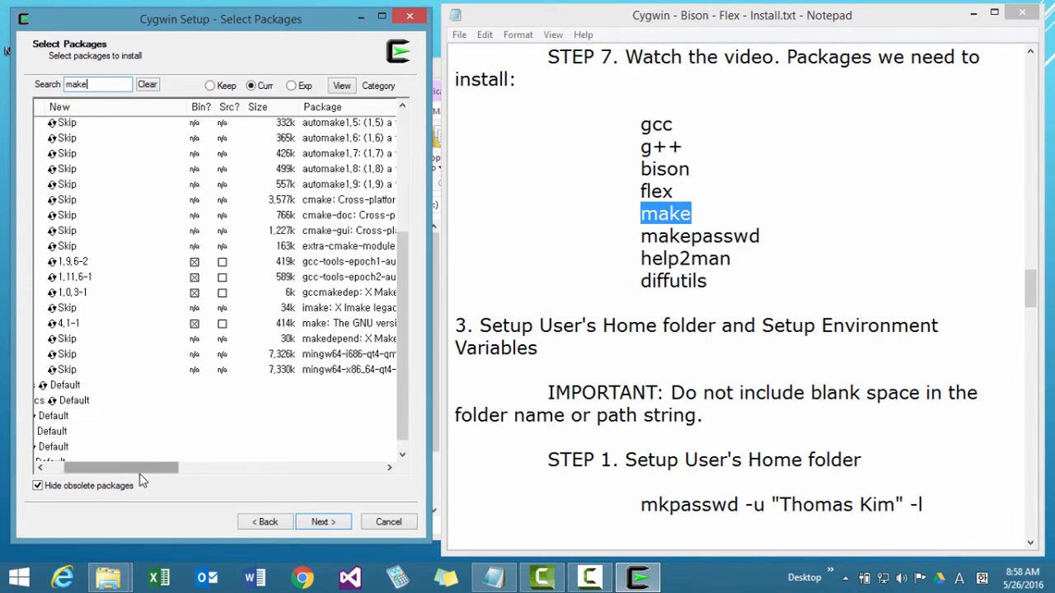
pyautogui.moveTo(139, 475); pyautogui.dragTo(122, 475)
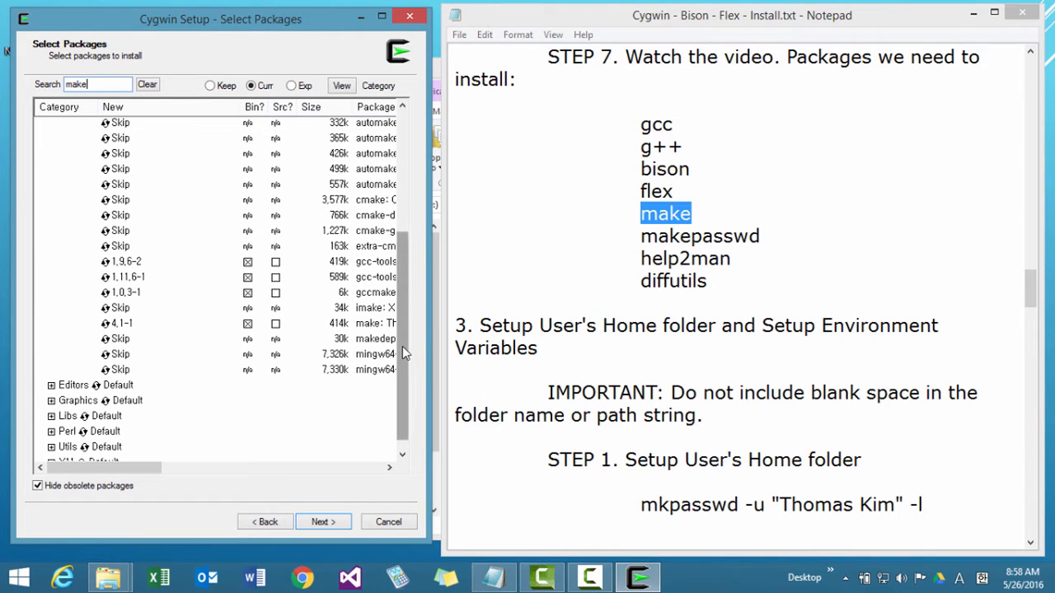
# Expand the Editors, Graphics and Libs categories of the make matches and review their packages.
pyautogui.click(52, 372)
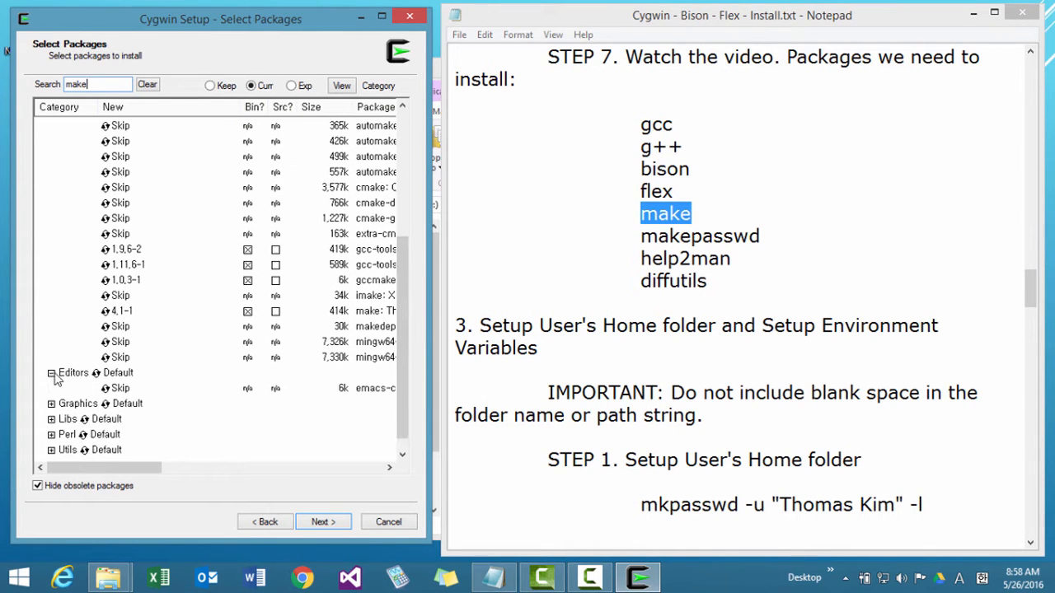
pyautogui.moveTo(138, 468)
pyautogui.mouseDown()
pyautogui.moveTo(206, 472)
pyautogui.moveTo(131, 473)
pyautogui.mouseUp()
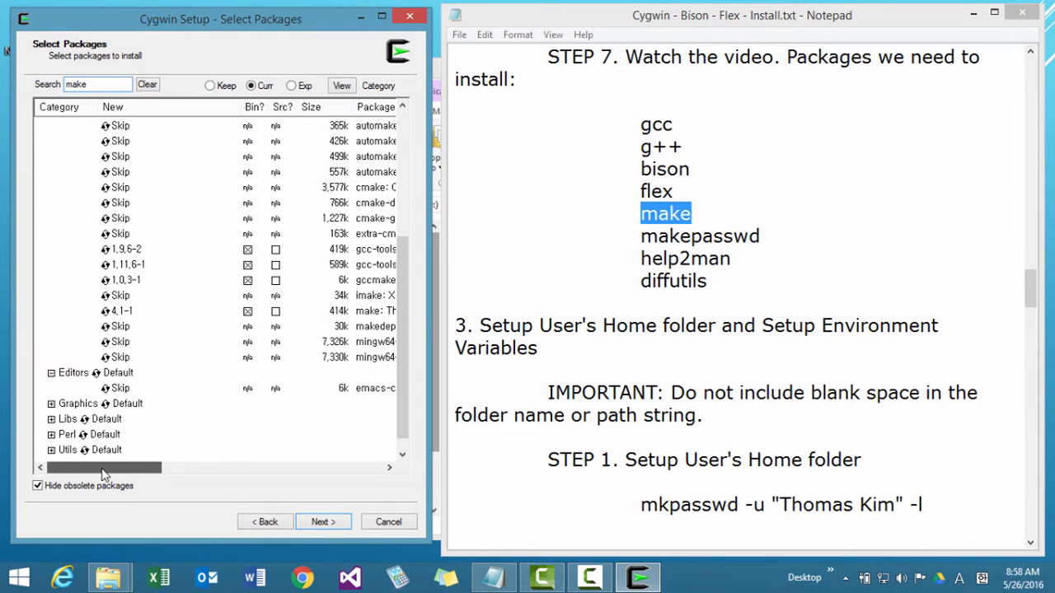
pyautogui.click(55, 404)
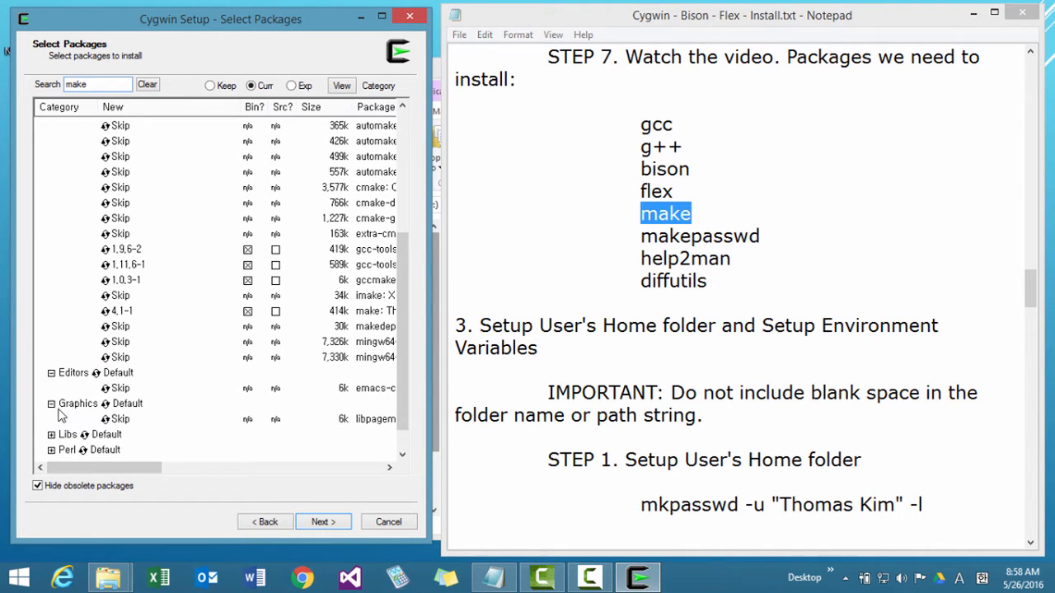
pyautogui.scroll(-1, 59, 416)
pyautogui.click(51, 404)
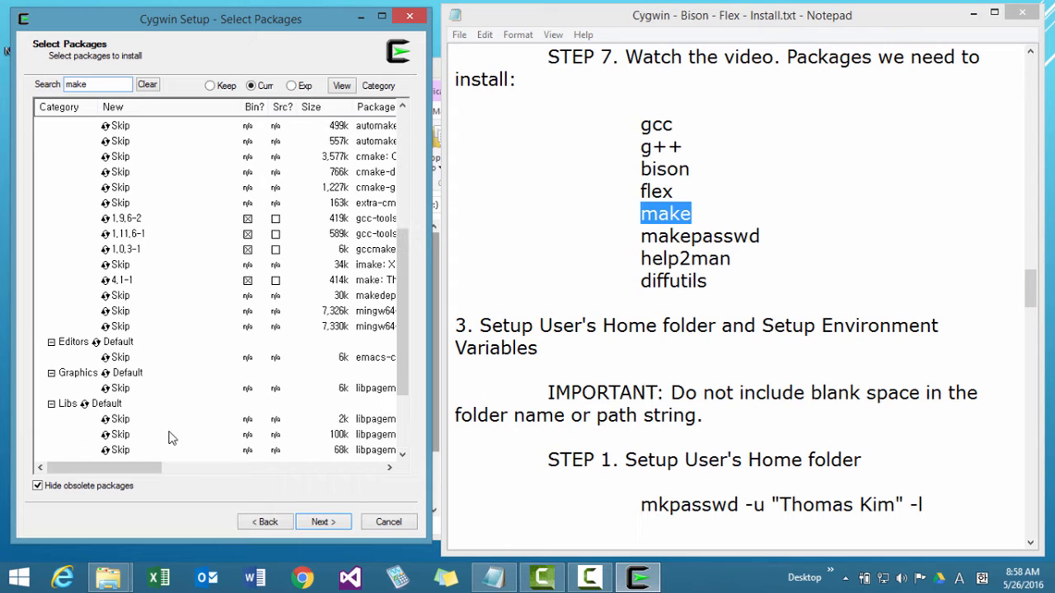
pyautogui.scroll(-2, 171, 437)
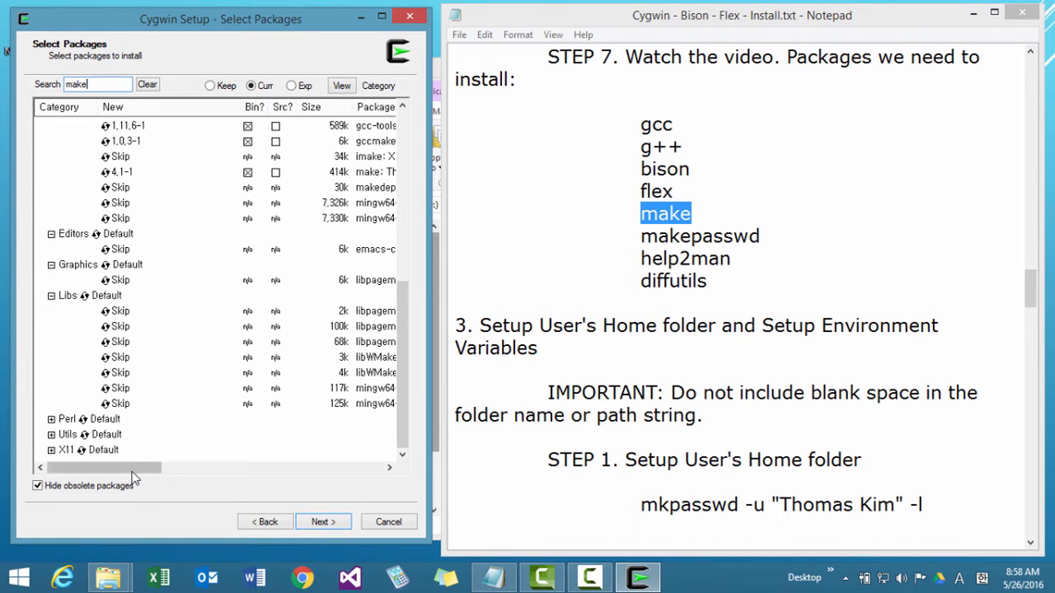
pyautogui.moveTo(131, 472); pyautogui.dragTo(133, 472)
# Expand the Perl category of the make matches and mark makepasswd for installation.
pyautogui.click(50, 419)
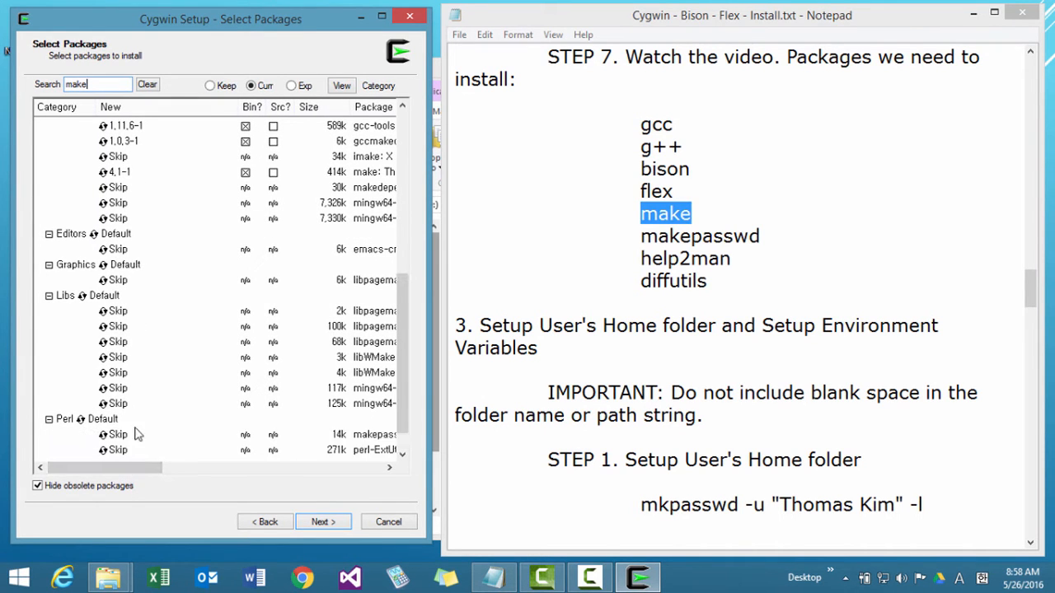
pyautogui.scroll(-1, 137, 432)
pyautogui.moveTo(137, 470); pyautogui.dragTo(150, 470)
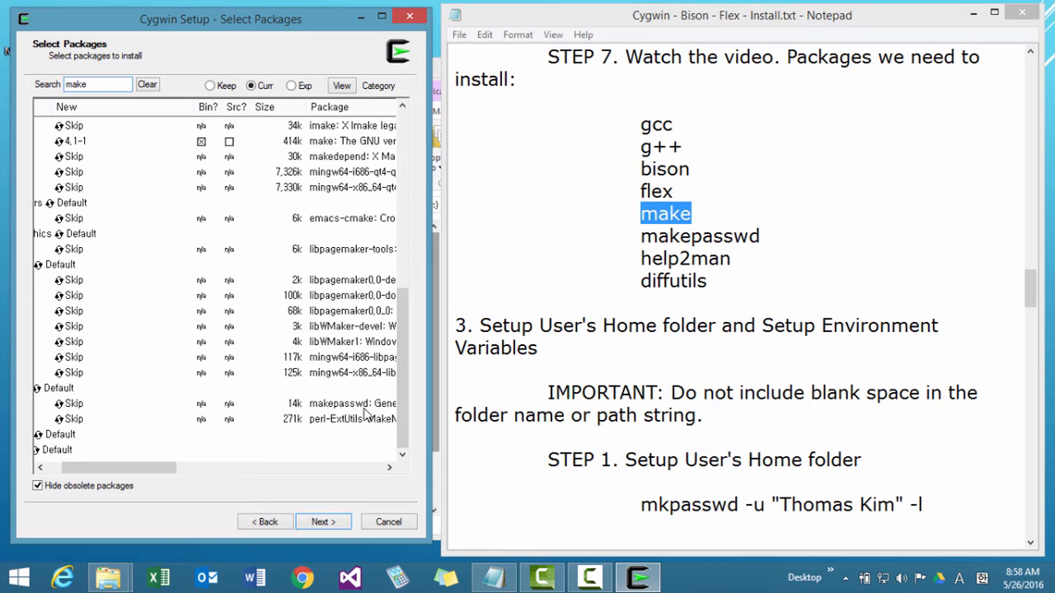
pyautogui.click(73, 403)
pyautogui.moveTo(160, 468); pyautogui.dragTo(145, 469)
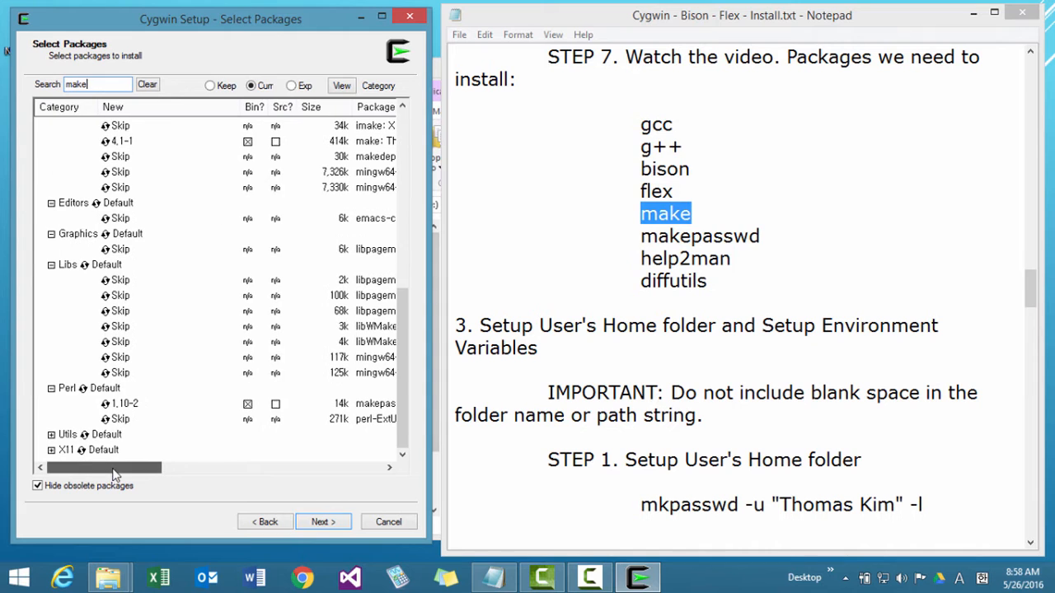
# Expand the Utils and X11 categories of the make matches and check which packages are selected.
pyautogui.click(53, 435)
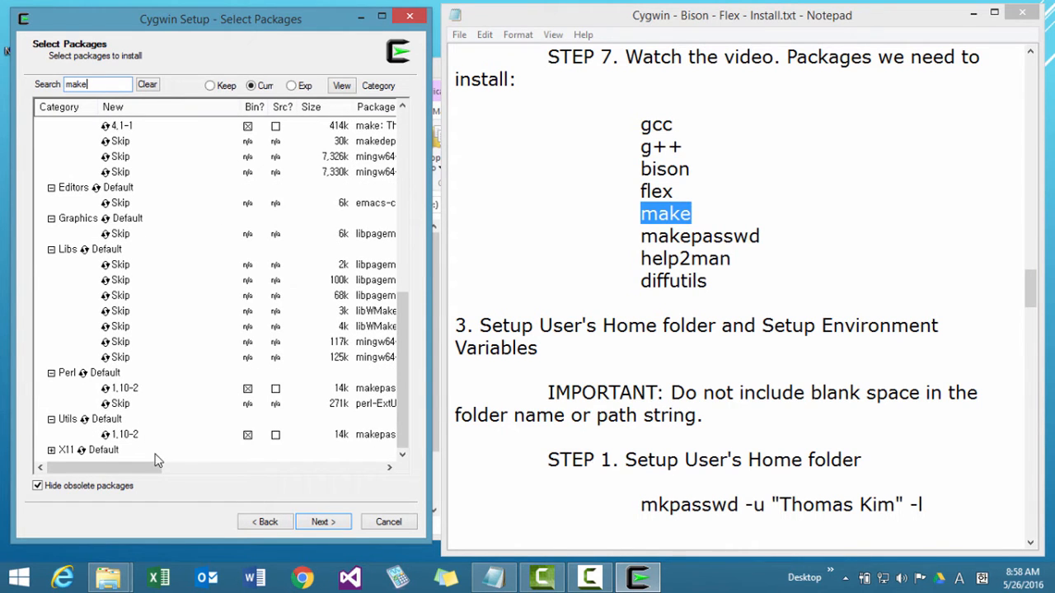
pyautogui.moveTo(157, 467)
pyautogui.mouseDown()
pyautogui.moveTo(208, 467)
pyautogui.moveTo(153, 468)
pyautogui.mouseUp()
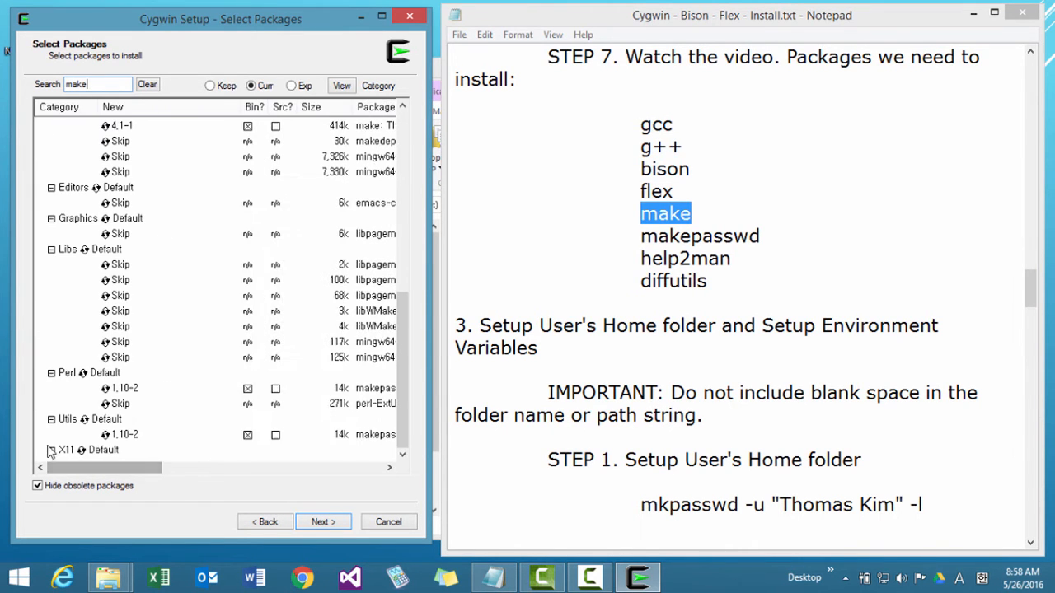
pyautogui.click(52, 450)
pyautogui.moveTo(72, 468); pyautogui.dragTo(72, 467)
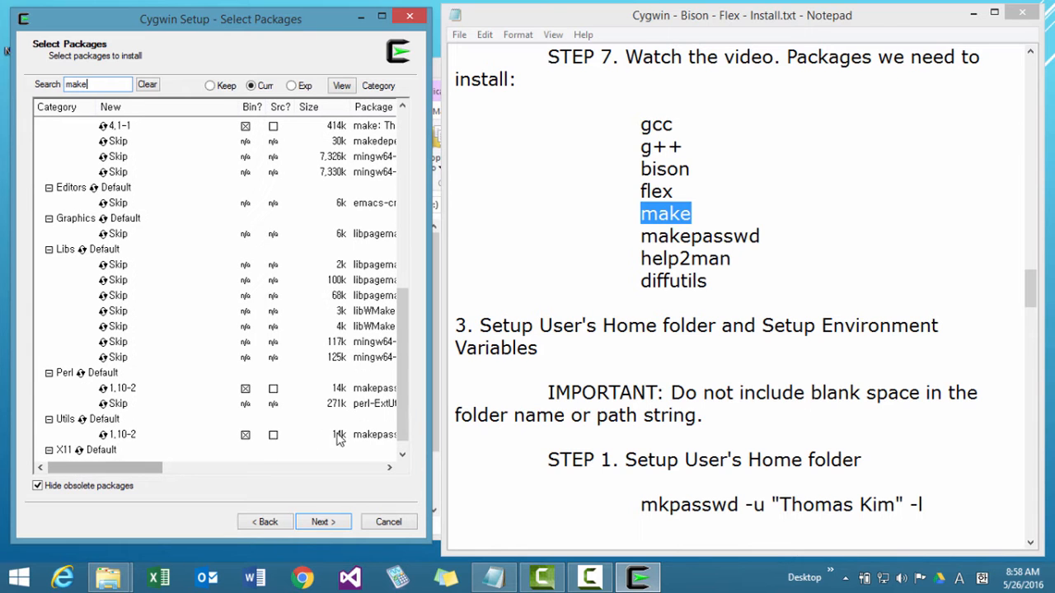
pyautogui.moveTo(405, 425); pyautogui.dragTo(425, 220)
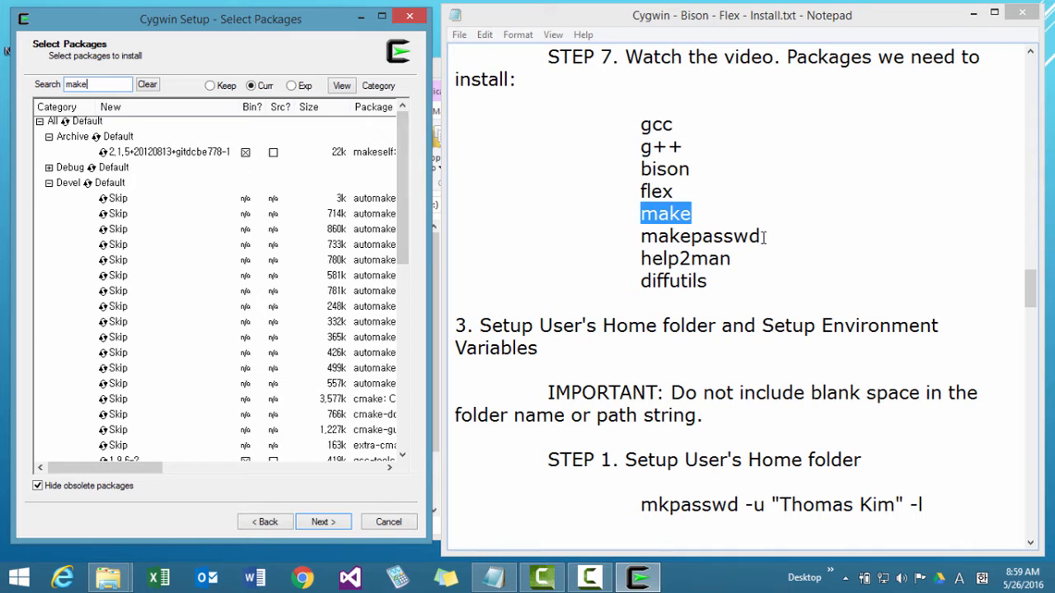
# Search the packages for makepasswd and check its selection in the Utils and Perl categories.
pyautogui.moveTo(764, 237); pyautogui.dragTo(651, 239)
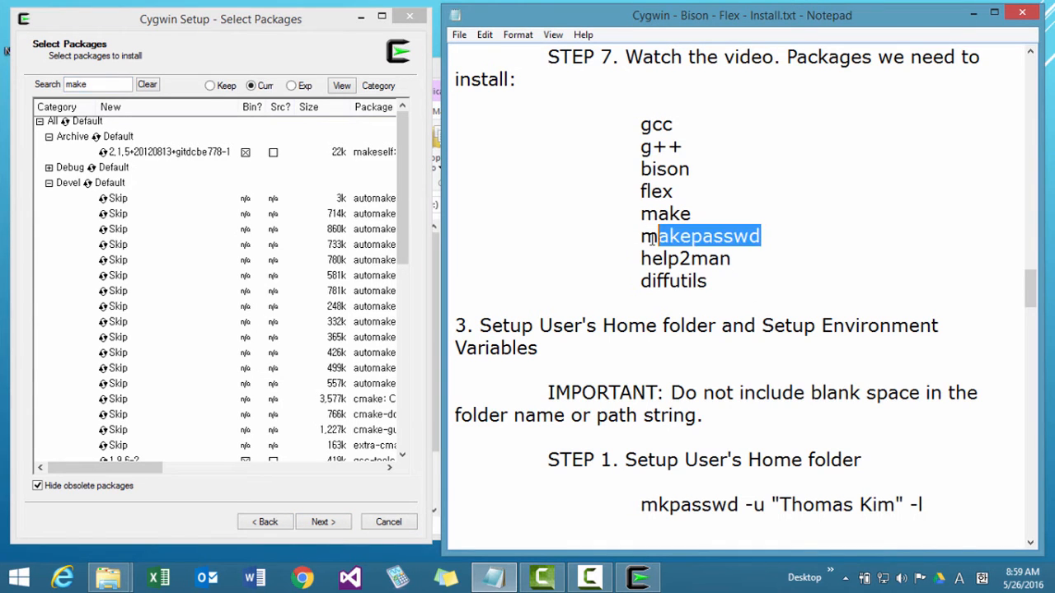
pyautogui.click(787, 237)
pyautogui.moveTo(787, 236); pyautogui.dragTo(613, 253)
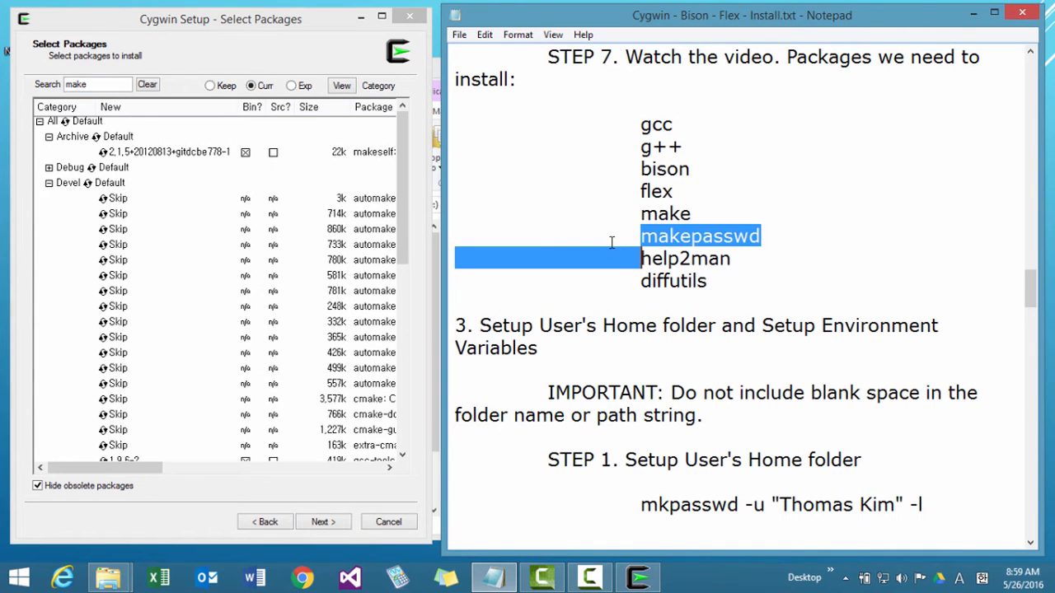
pyautogui.click(703, 236)
pyautogui.doubleClick(750, 236)
pyautogui.hotkey('ctrl', 'c')
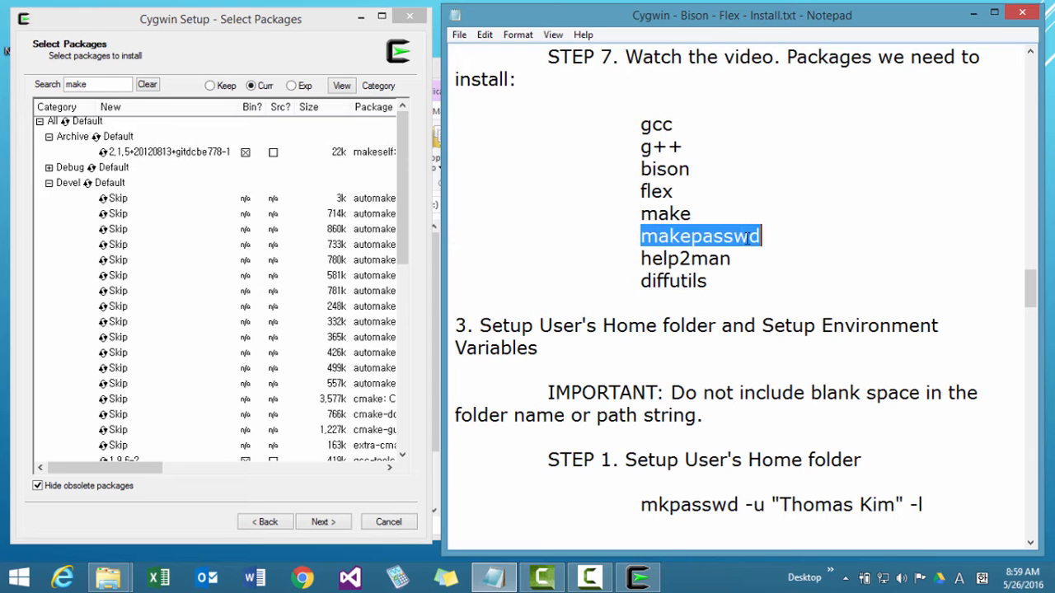
pyautogui.click(108, 81)
pyautogui.hotkey('ctrl', 'v')
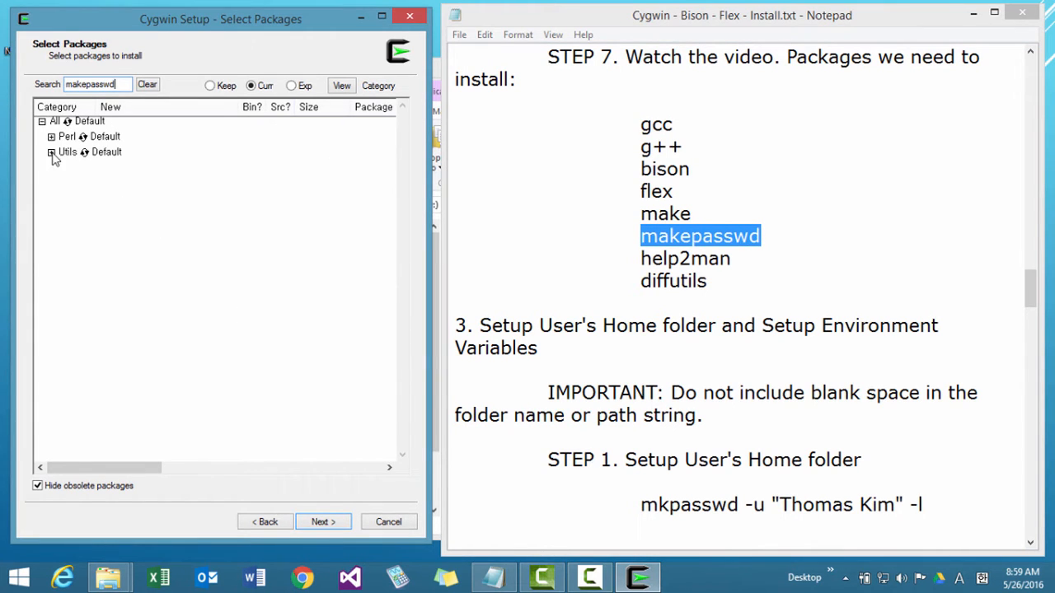
pyautogui.click(51, 153)
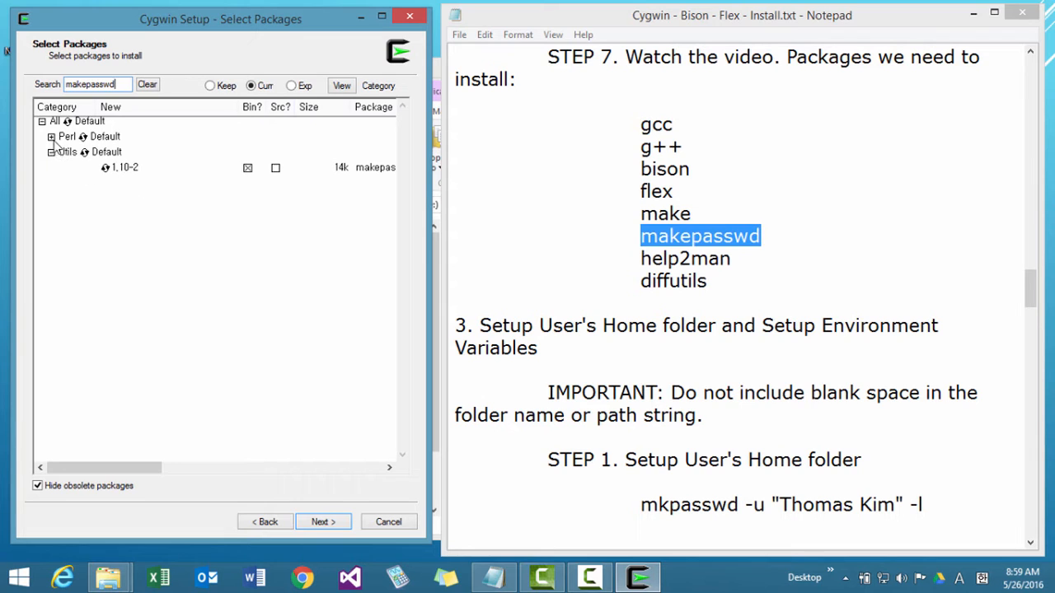
pyautogui.click(51, 136)
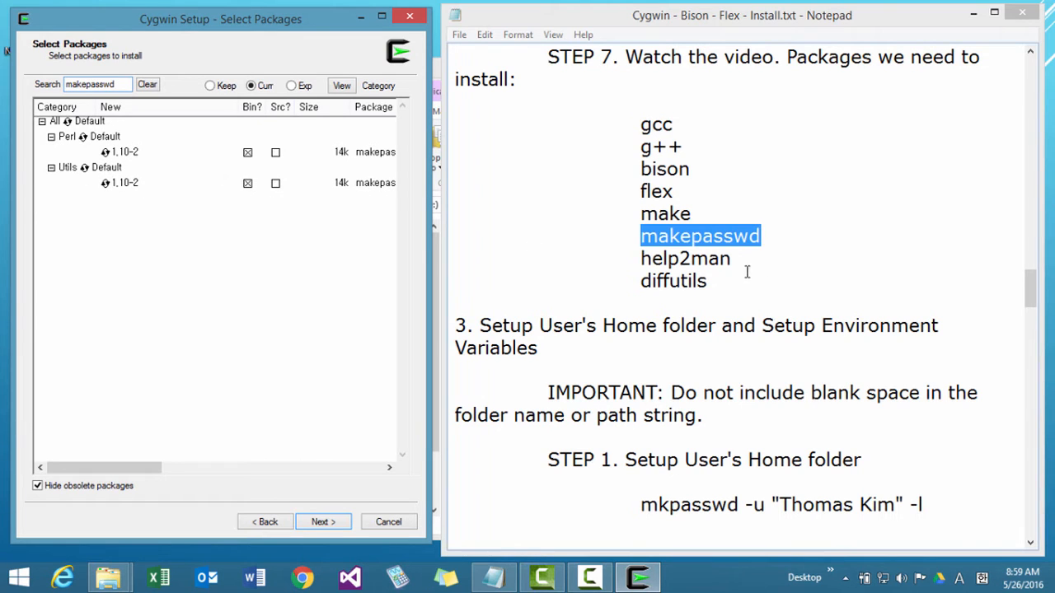
# Search the packages for help2man and mark help2man in the Devel category for installation.
pyautogui.moveTo(732, 258); pyautogui.dragTo(642, 259)
pyautogui.hotkey('ctrl', 'c')
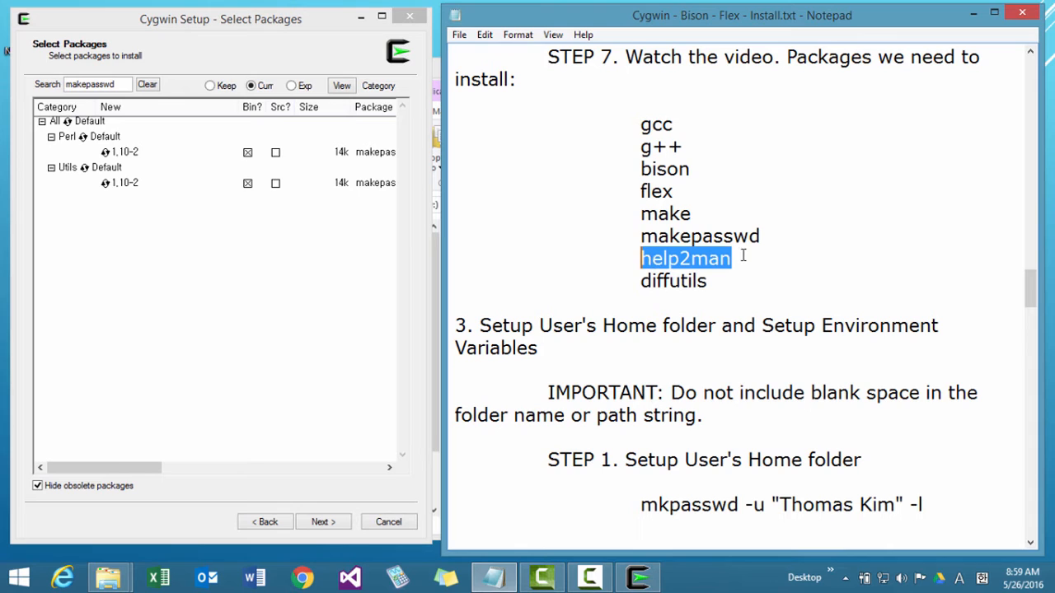
pyautogui.doubleClick(118, 84)
pyautogui.hotkey('ctrl', 'v')
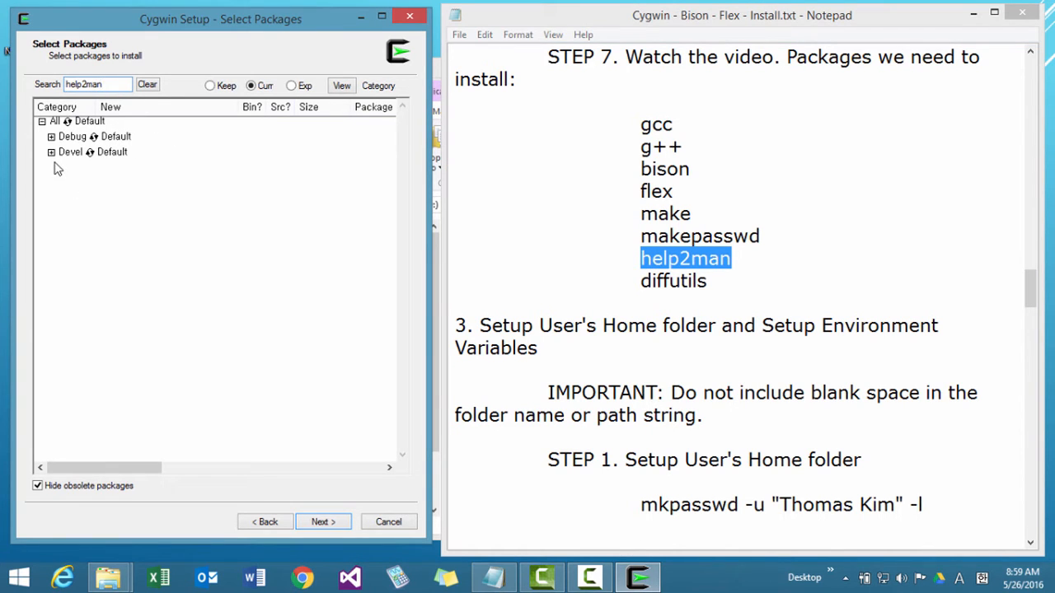
pyautogui.click(51, 154)
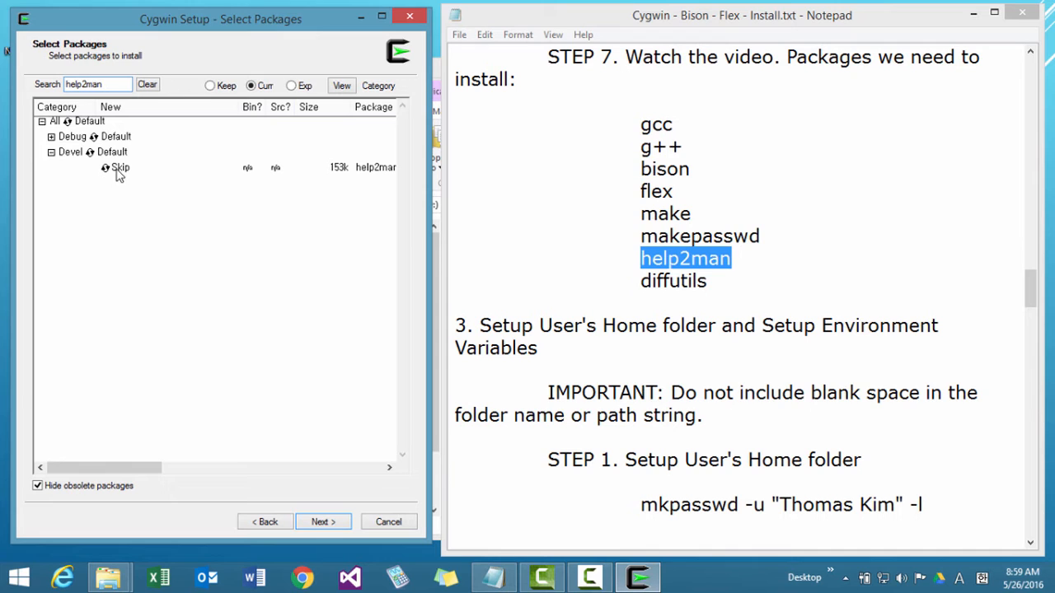
pyautogui.click(116, 169)
# Search the packages for diffutils and mark diffutils in the Utils category for installation.
pyautogui.moveTo(718, 281); pyautogui.dragTo(621, 285)
pyautogui.hotkey('ctrl', 'c')
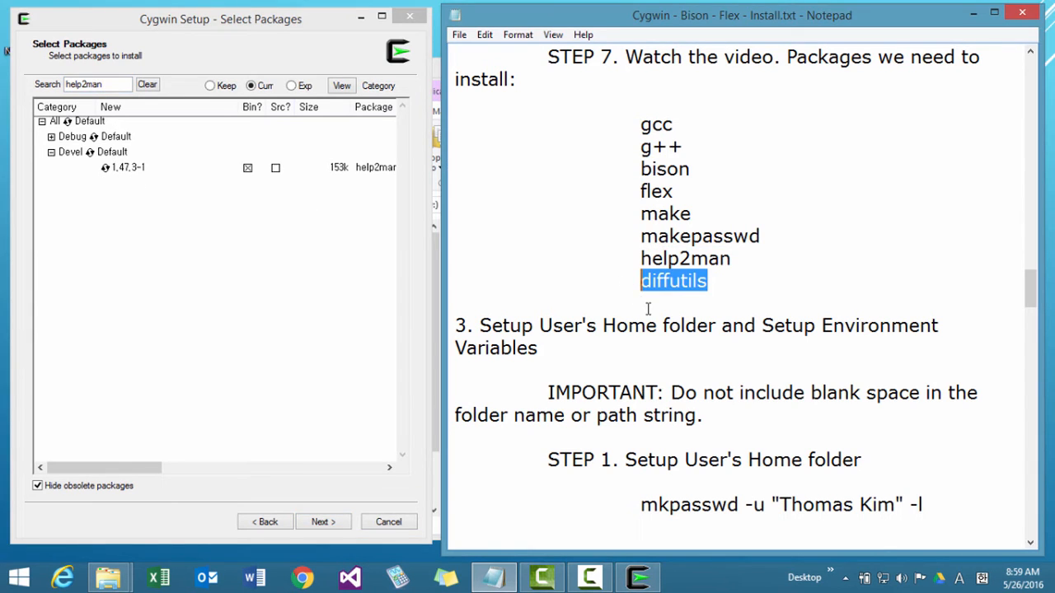
pyautogui.click(120, 92)
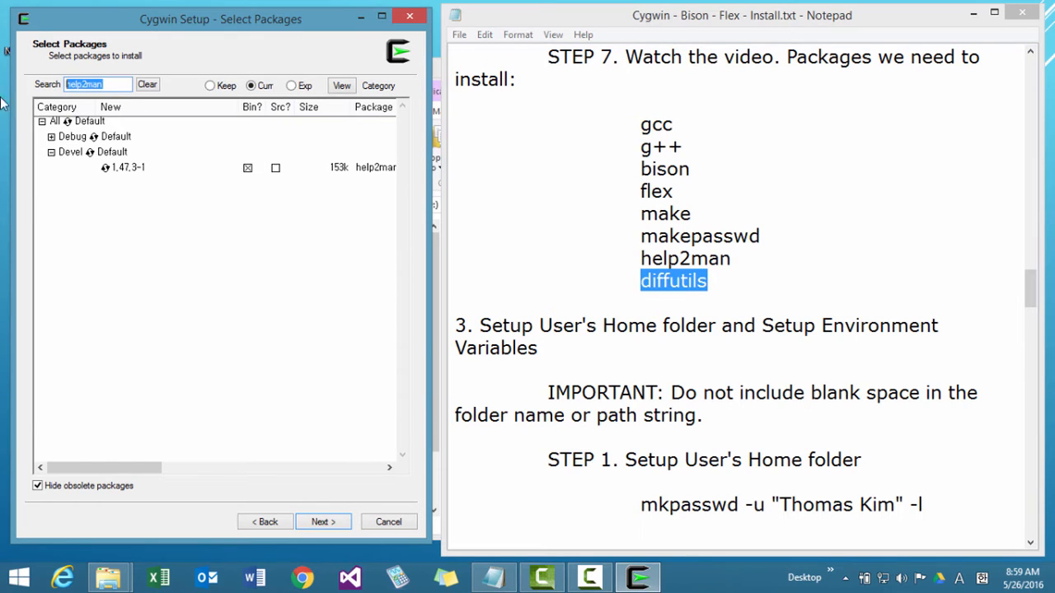
pyautogui.hotkey('ctrl', 'v')
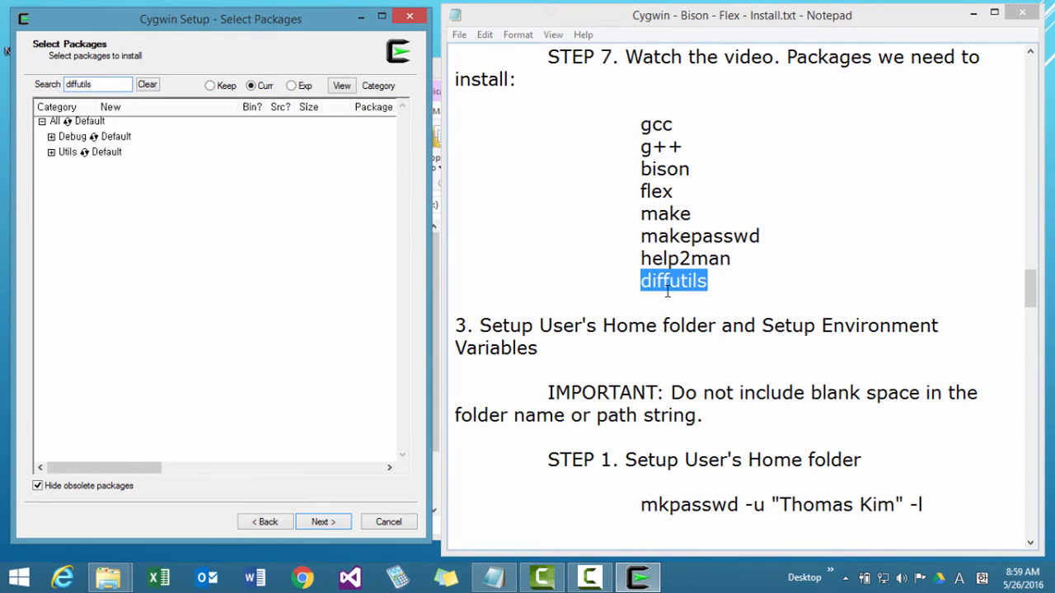
pyautogui.click(51, 153)
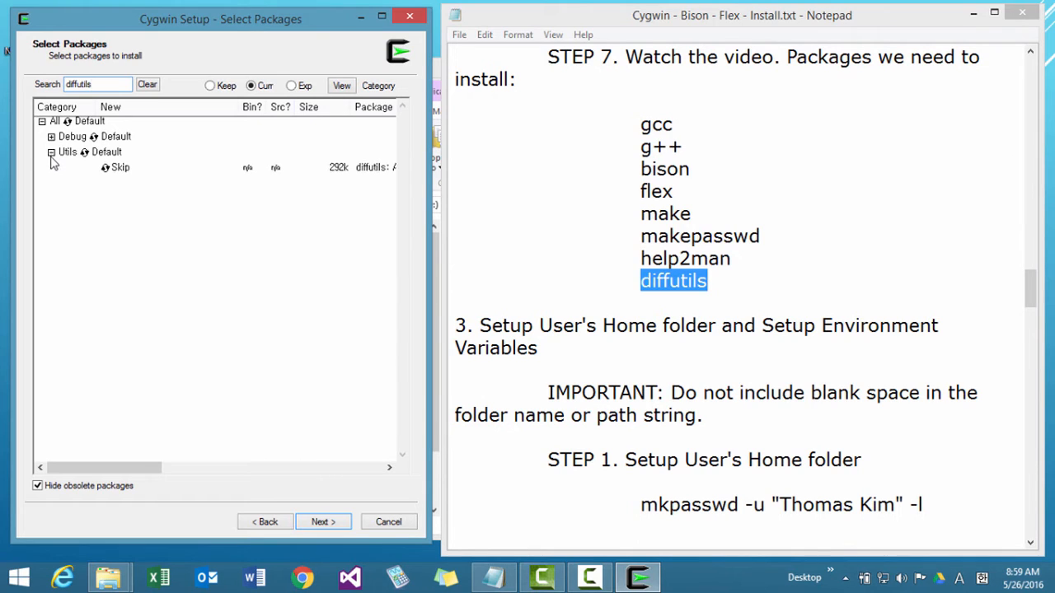
pyautogui.click(123, 171)
# Minimize the notes, maximize the setup window and proceed from package selection to dependency resolution.
pyautogui.click(973, 13)
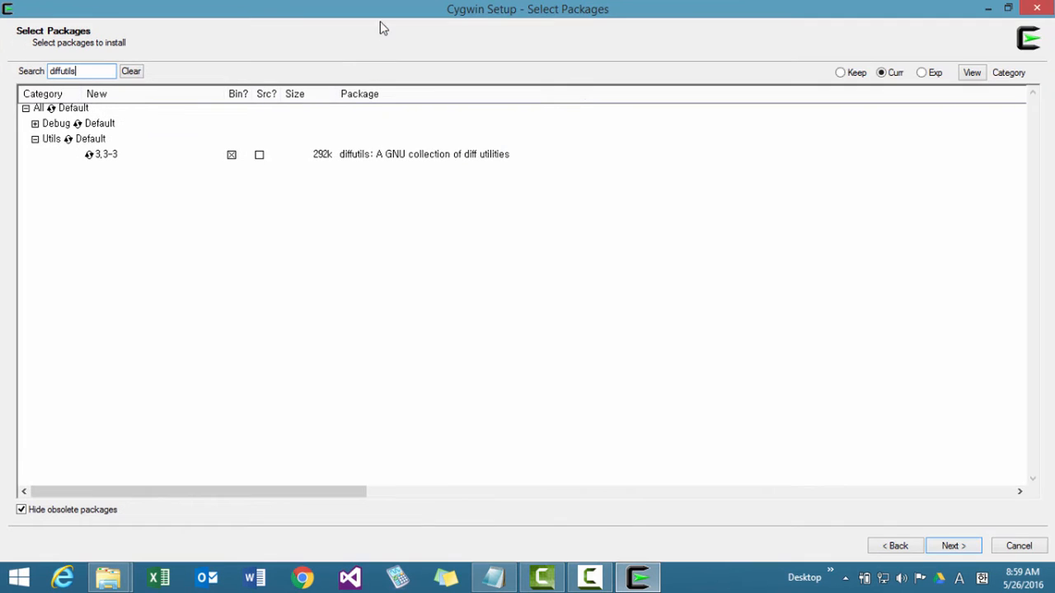
pyautogui.click(381, 17)
pyautogui.click(950, 547)
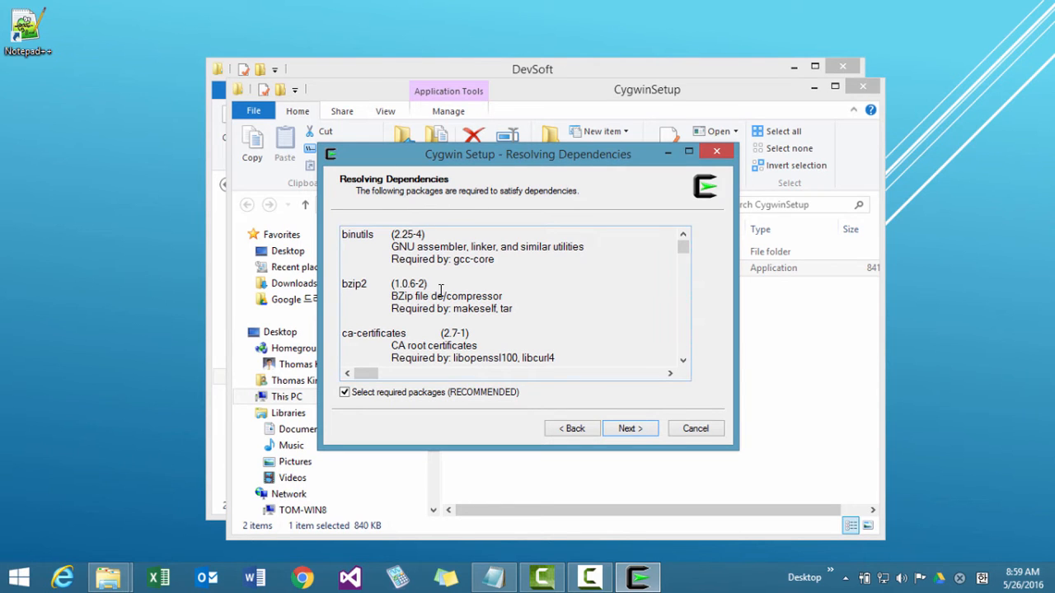
# Accept the required packages, acknowledge the libusb0 alert, and finish the setup with desktop and Start Menu icons created.
pyautogui.click(628, 430)
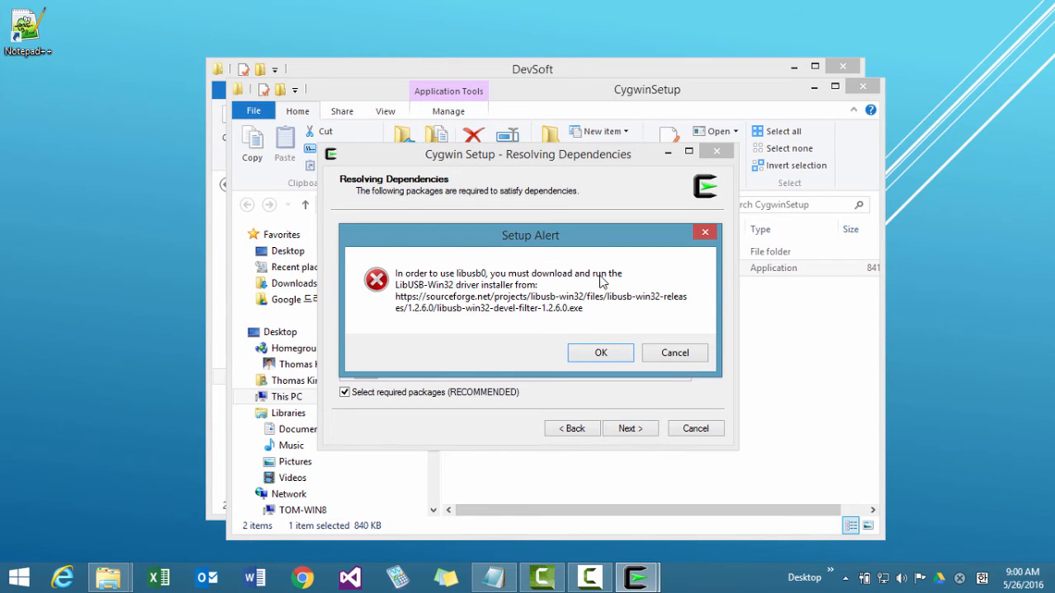
pyautogui.click(600, 353)
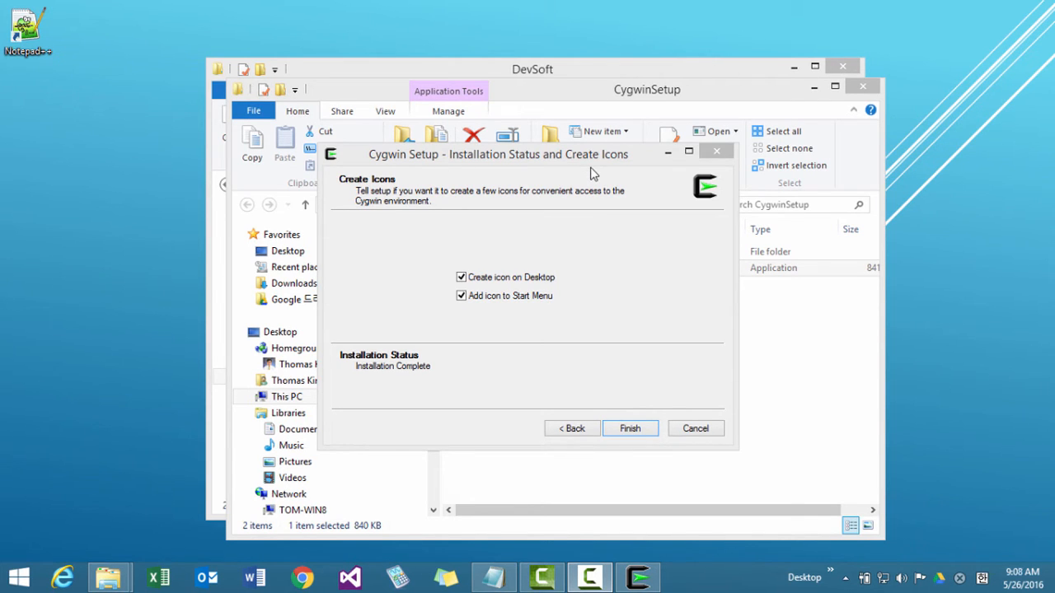
pyautogui.click(632, 429)
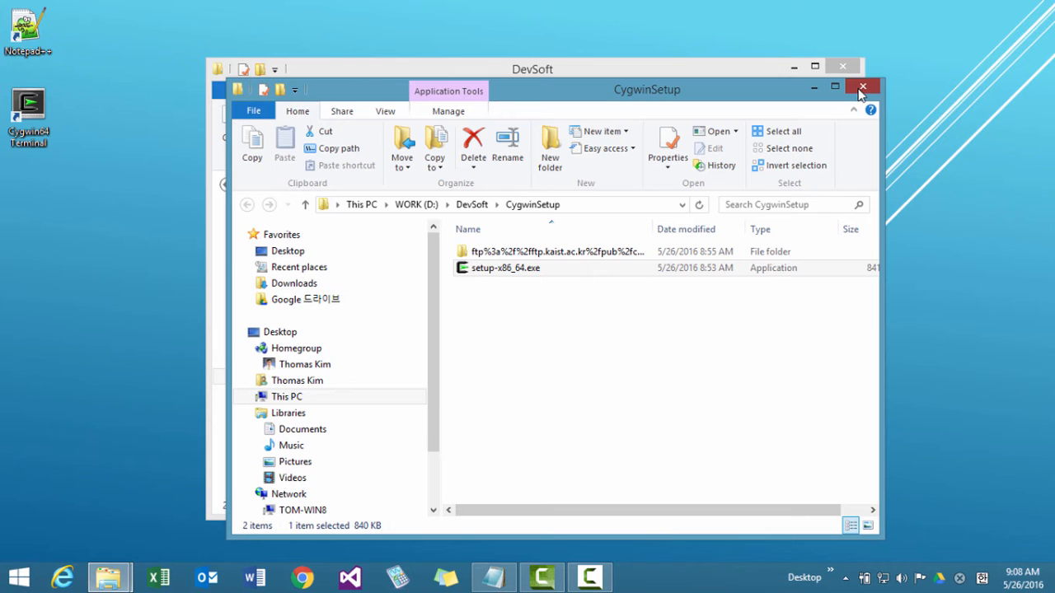
# Check the size of the Cygwin folder in D:\DevSoft through its properties, and close both file windows.
pyautogui.click(471, 205)
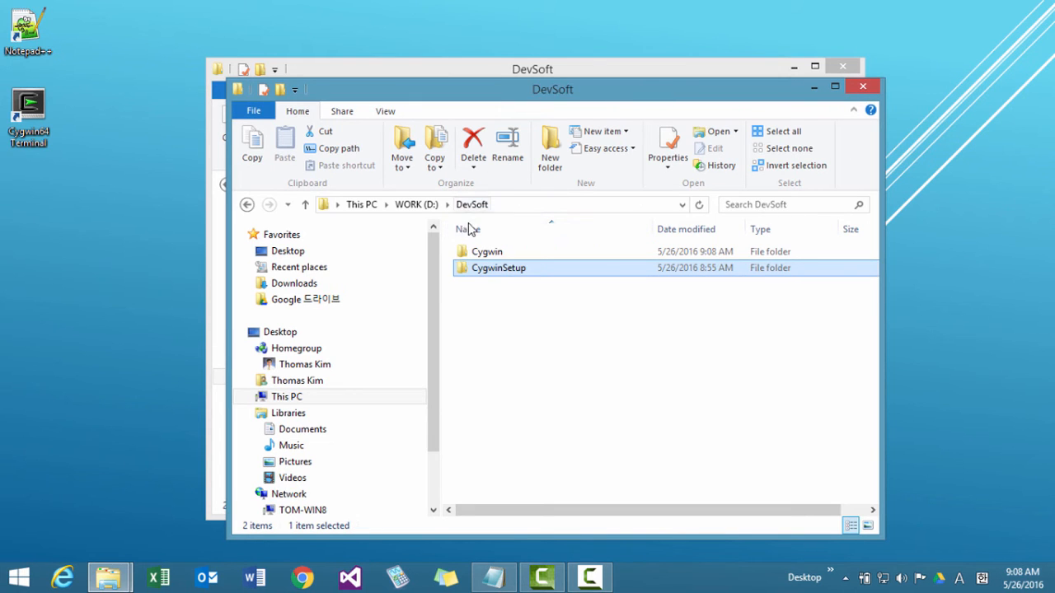
pyautogui.click(476, 251)
pyautogui.rightClick(480, 252)
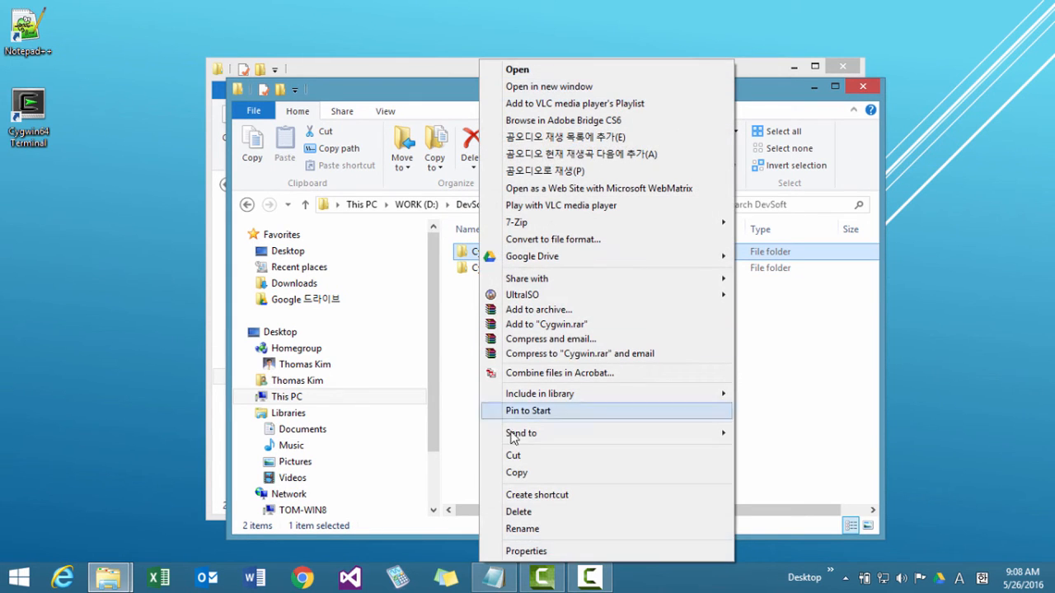
pyautogui.click(532, 550)
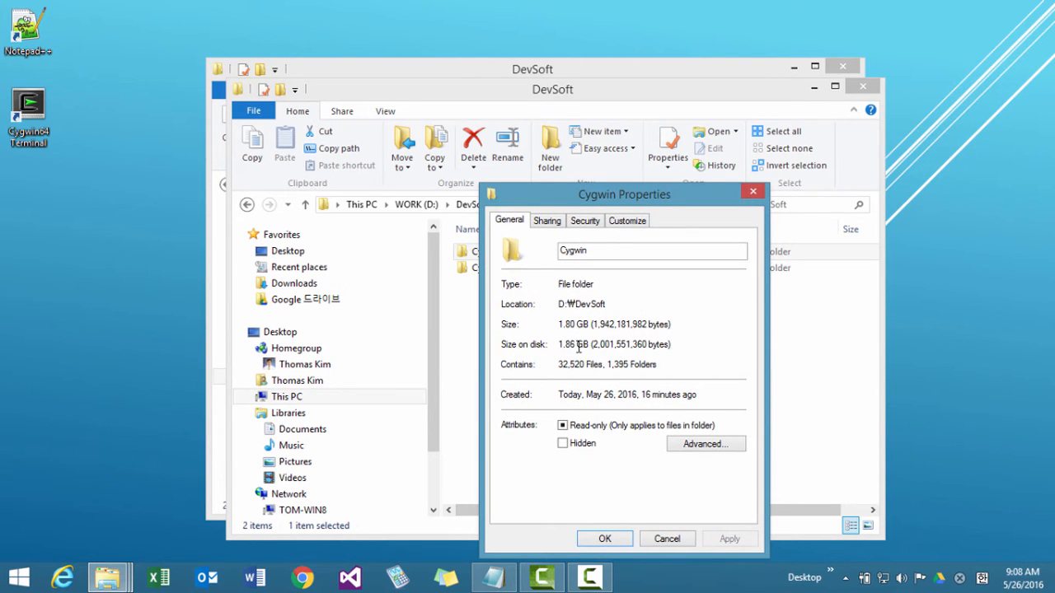
pyautogui.click(605, 539)
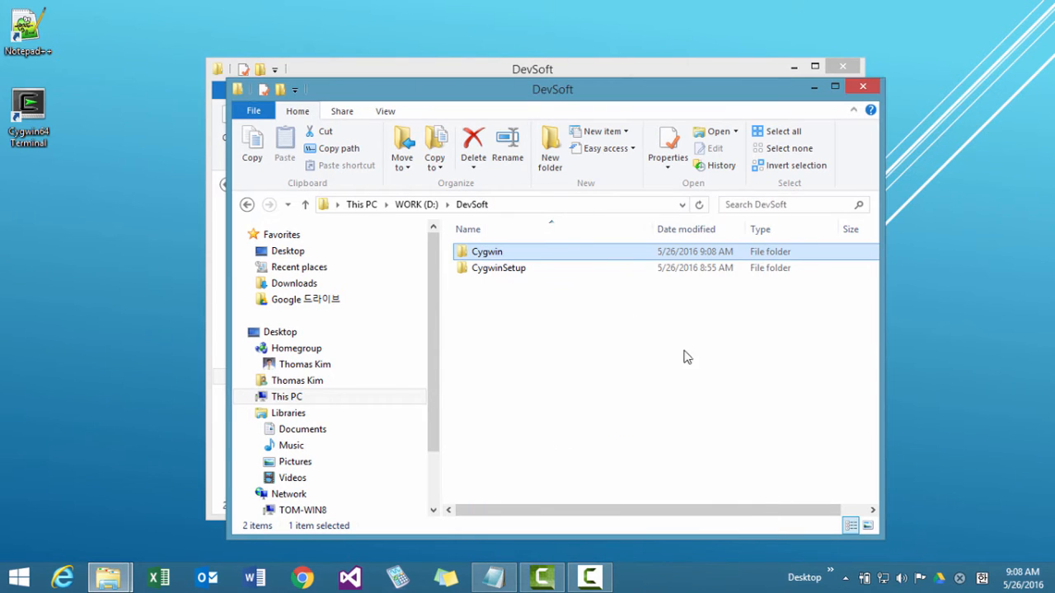
pyautogui.click(862, 87)
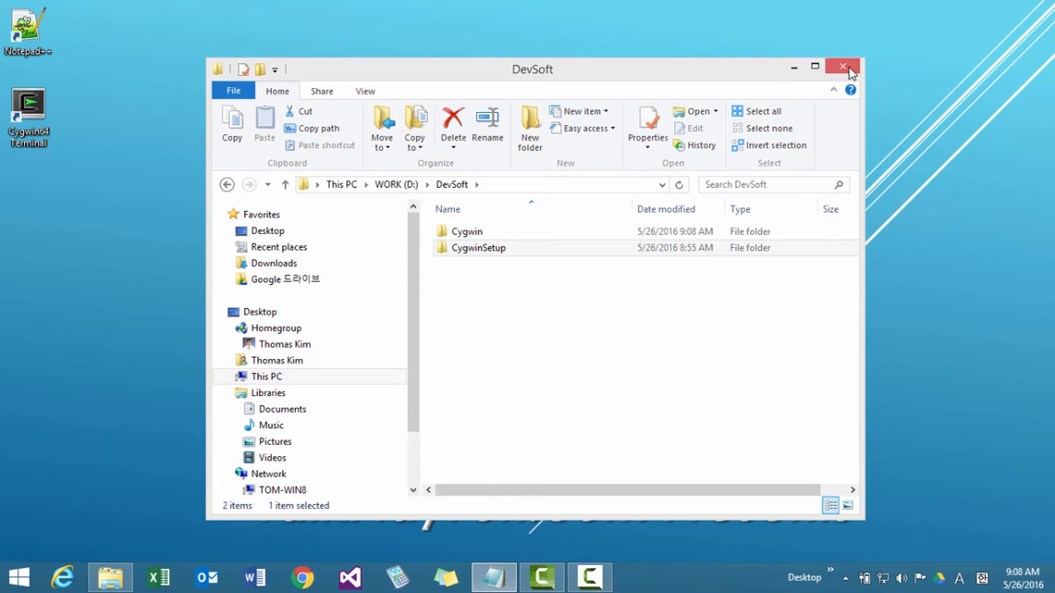
pyautogui.click(850, 71)
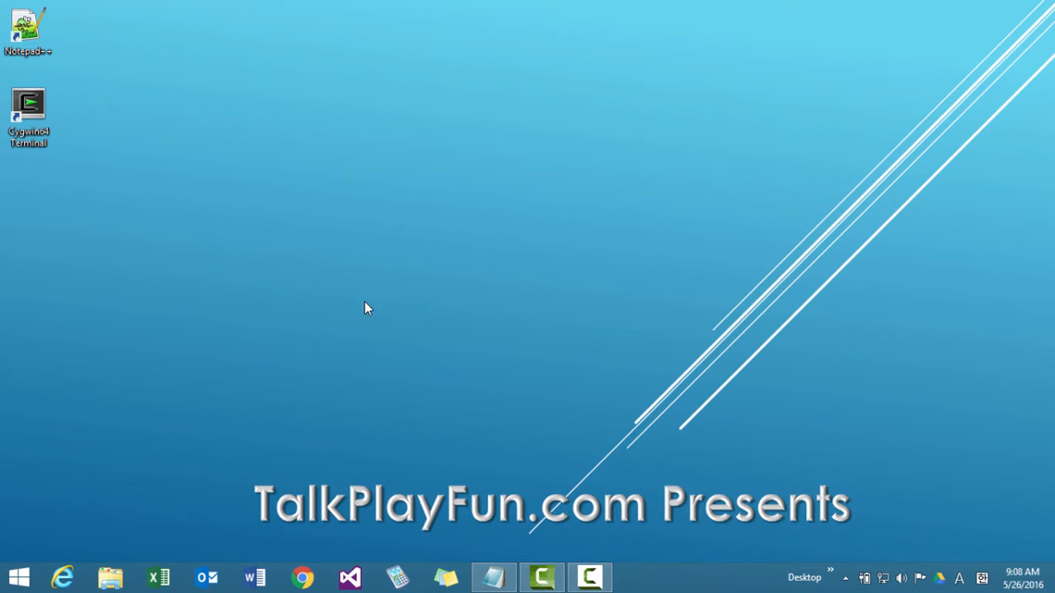
# Launch Cygwin64 Terminal and print the current working directory with pwd.
pyautogui.doubleClick(18, 127)
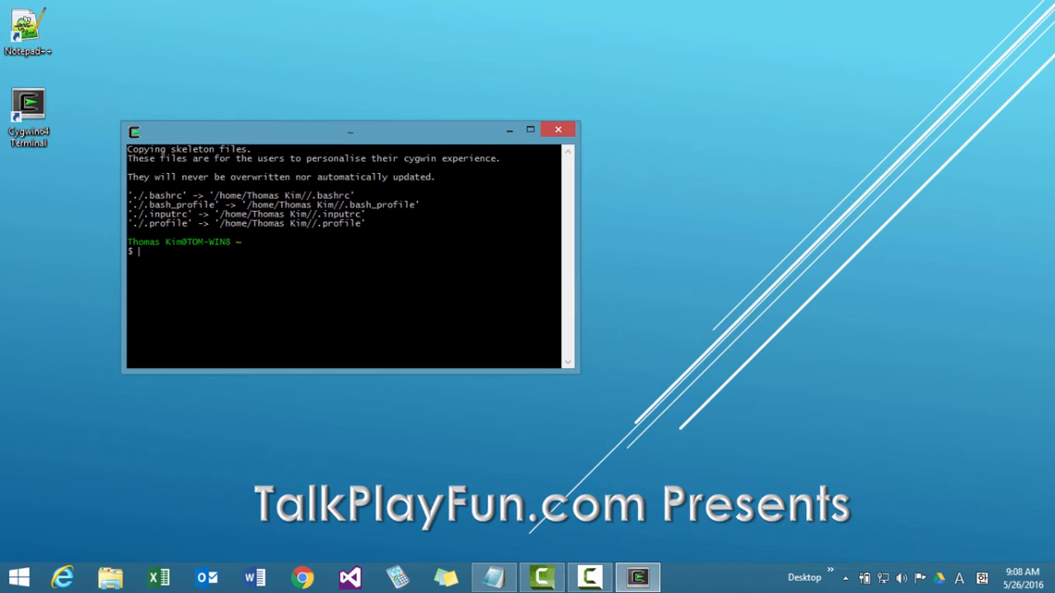
pyautogui.write('pwd')
pyautogui.press('Return')
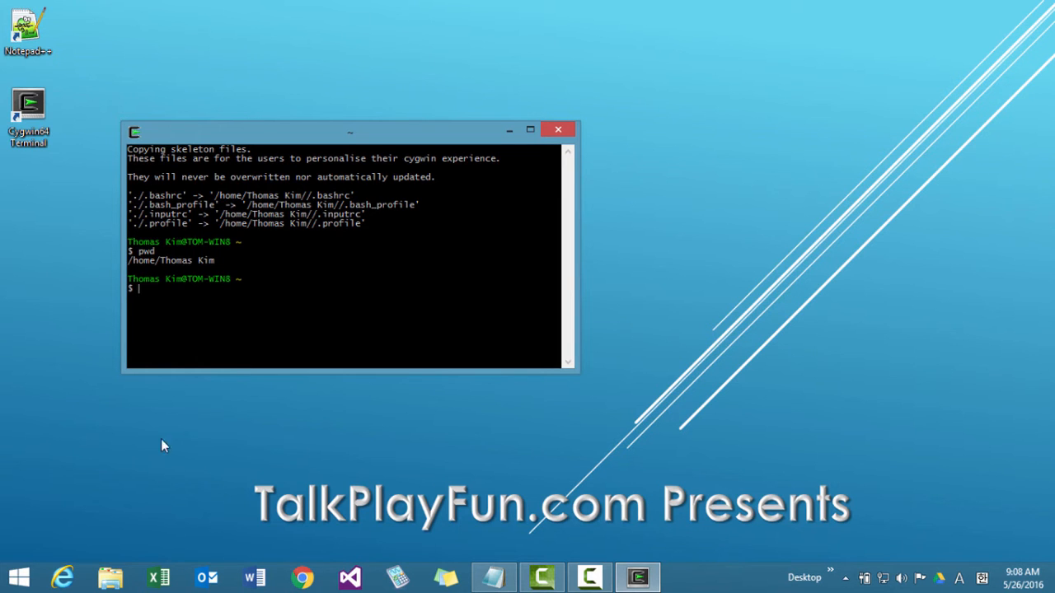
# Browse to D:\DevSoft\Cygwin\home and compare the user's home folder there with the path in the terminal.
pyautogui.click(111, 576)
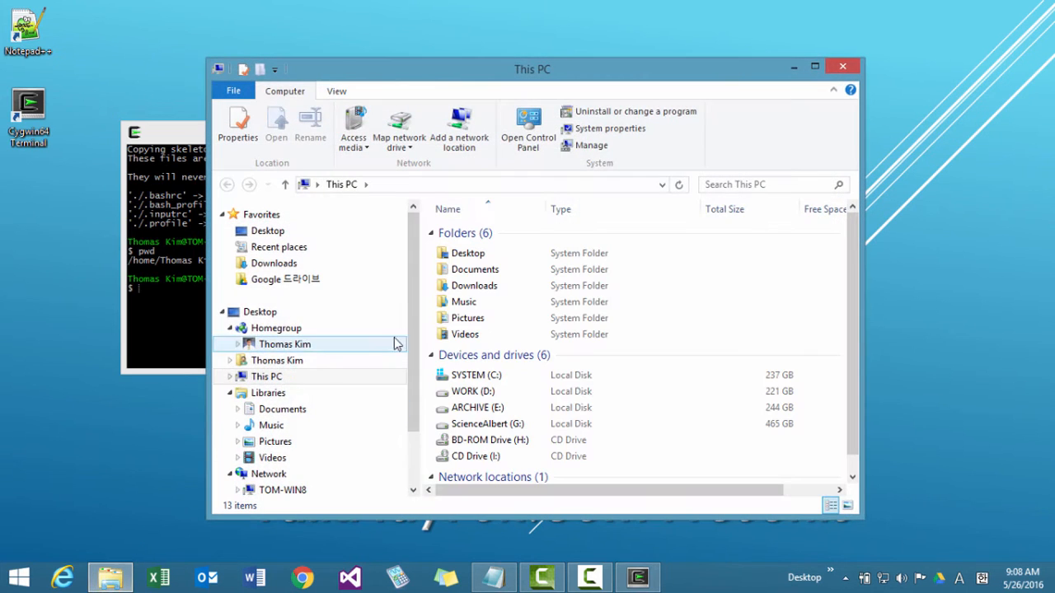
pyautogui.doubleClick(461, 398)
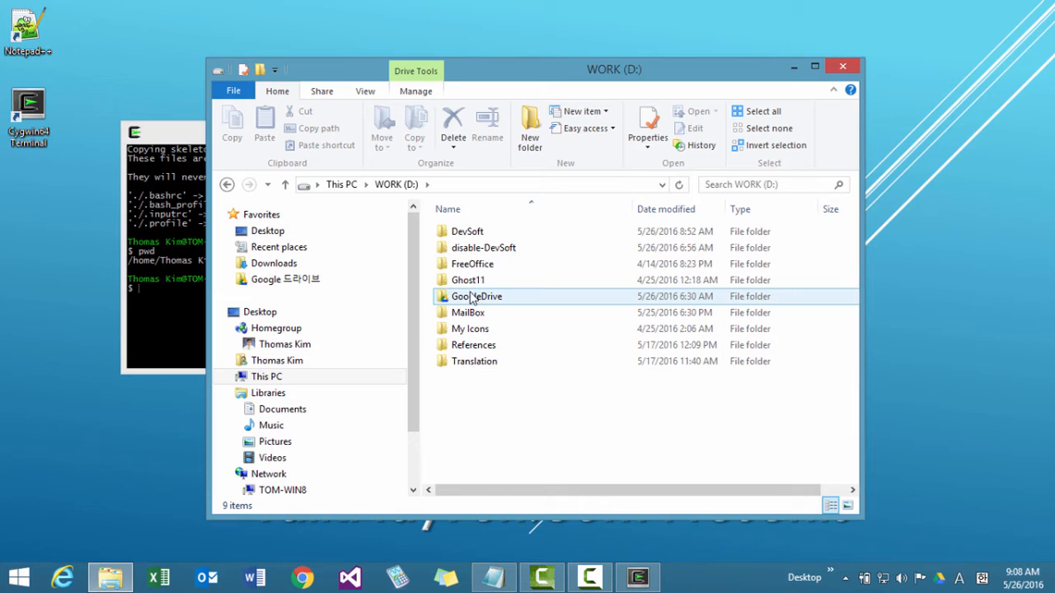
pyautogui.doubleClick(471, 234)
pyautogui.doubleClick(467, 233)
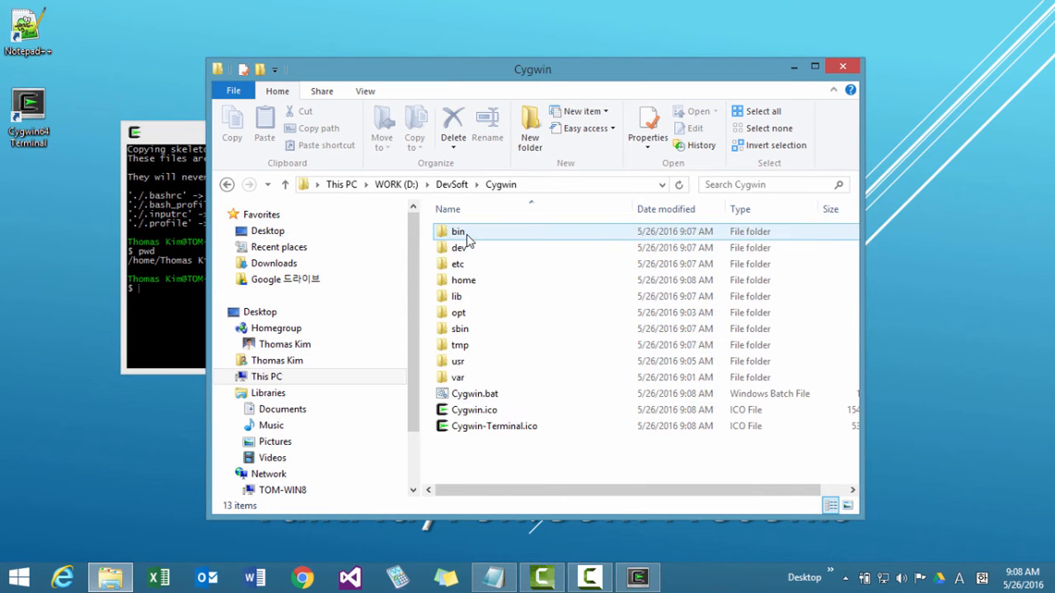
pyautogui.doubleClick(464, 283)
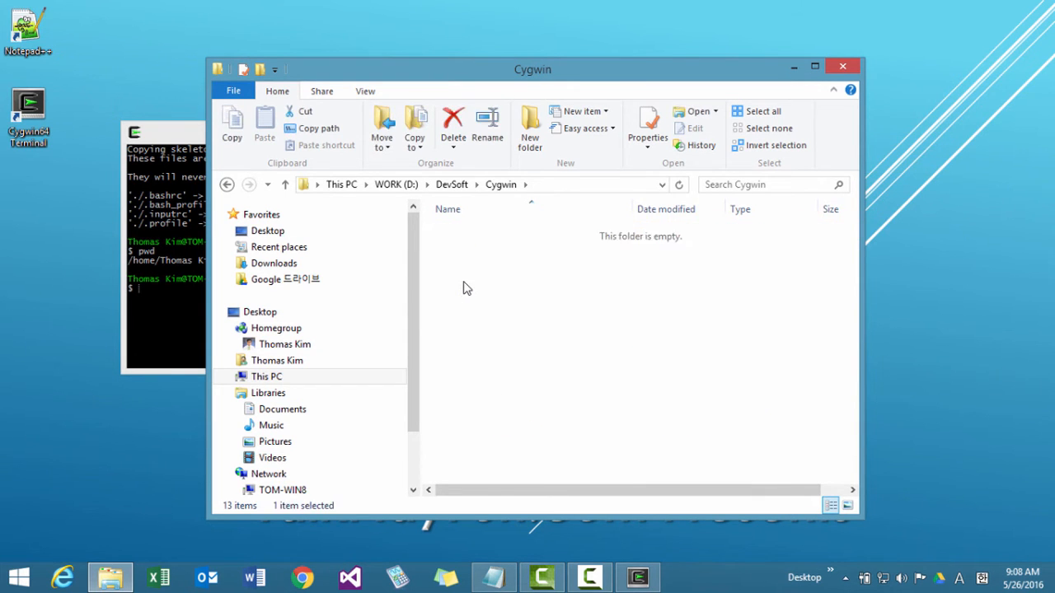
pyautogui.moveTo(497, 67); pyautogui.dragTo(588, 69)
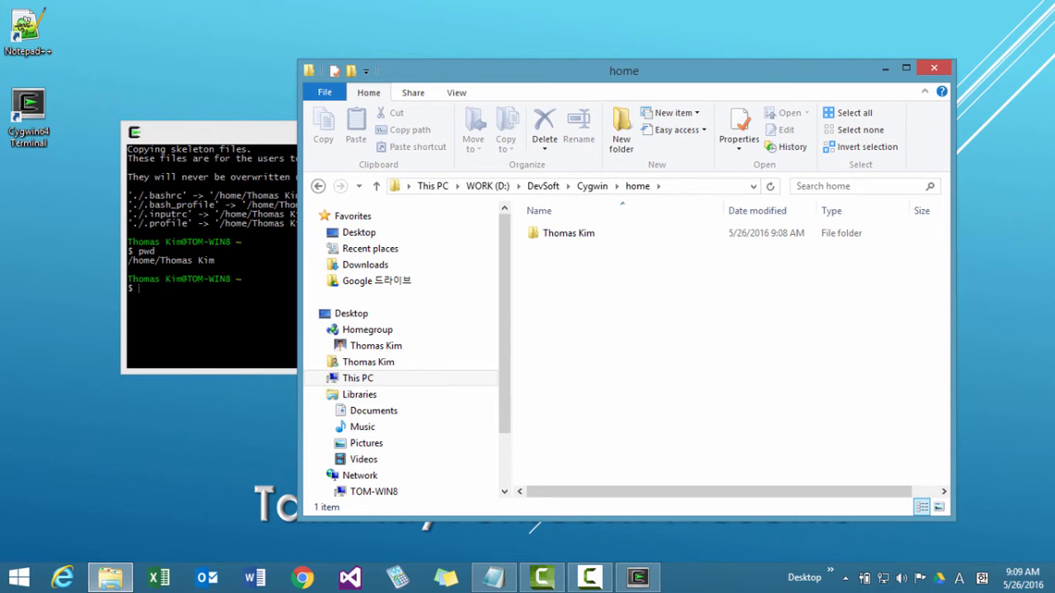
pyautogui.click(577, 239)
pyautogui.click(597, 280)
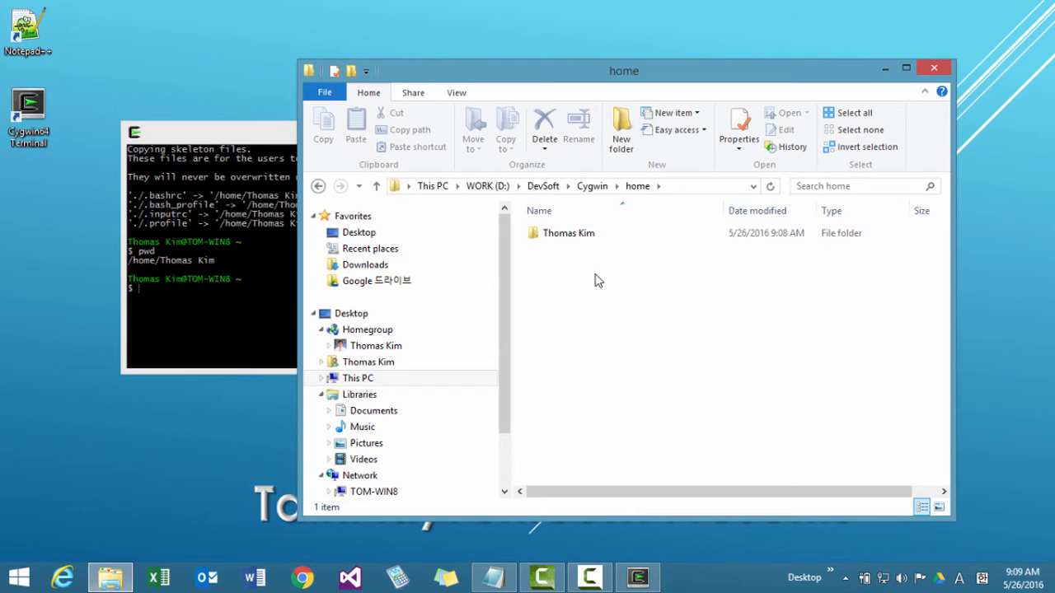
pyautogui.click(575, 239)
pyautogui.click(223, 309)
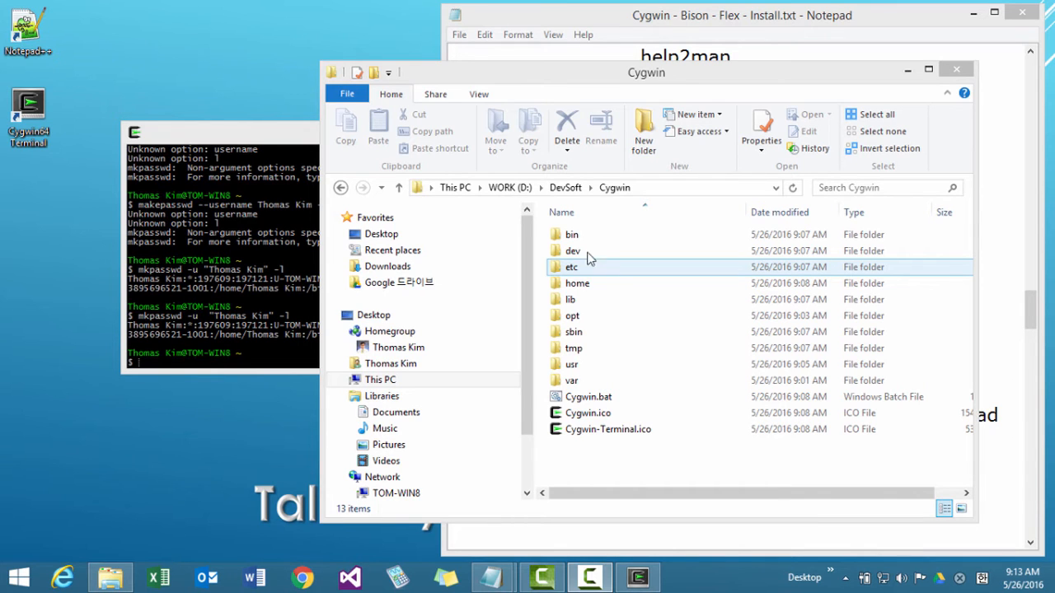
# Open Cygwin's etc folder to view its files, and run mkpasswd in the terminal with -u, the quoted user name and -l.
pyautogui.doubleClick(597, 278)
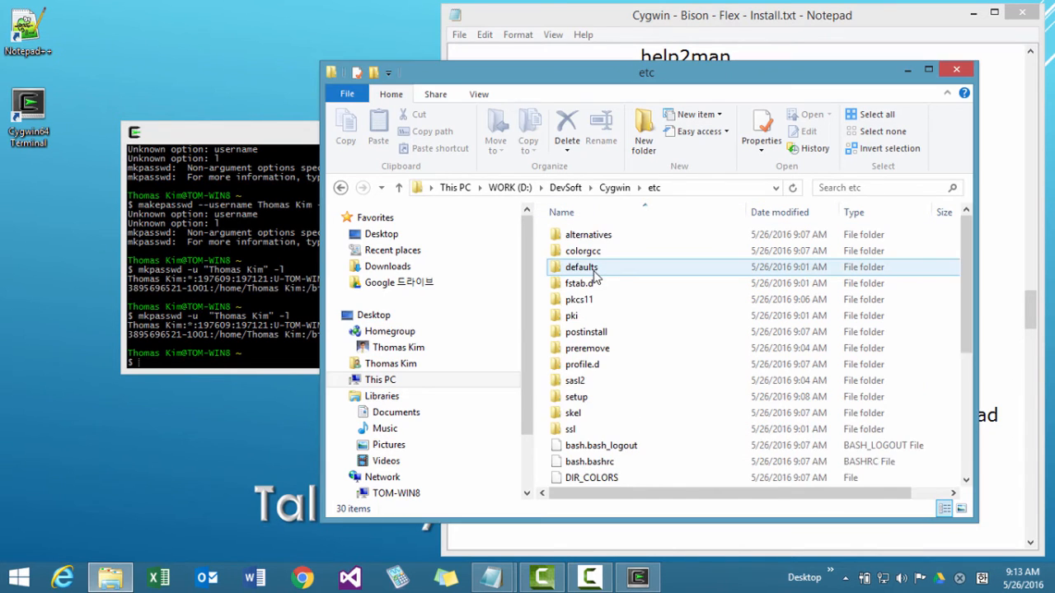
pyautogui.moveTo(966, 280); pyautogui.dragTo(975, 422)
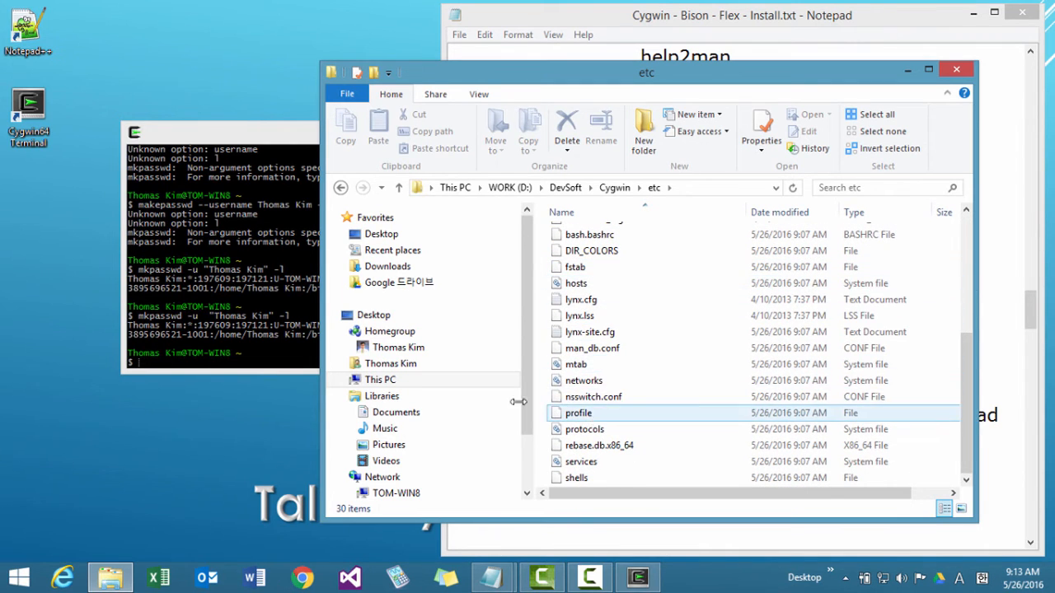
pyautogui.click(269, 341)
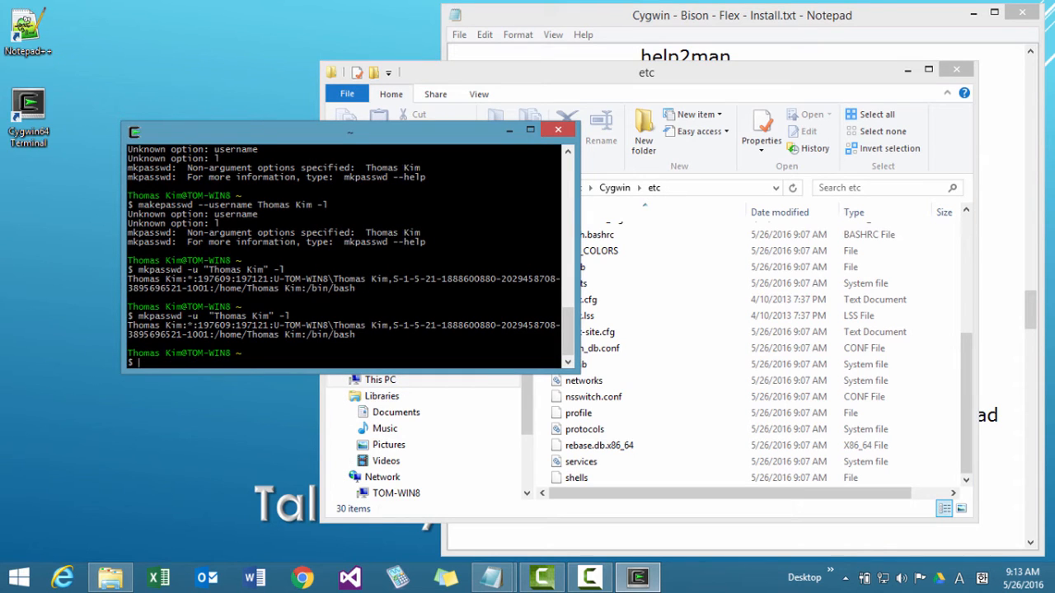
pyautogui.write('mkpasswd -u "Thomas Kim')
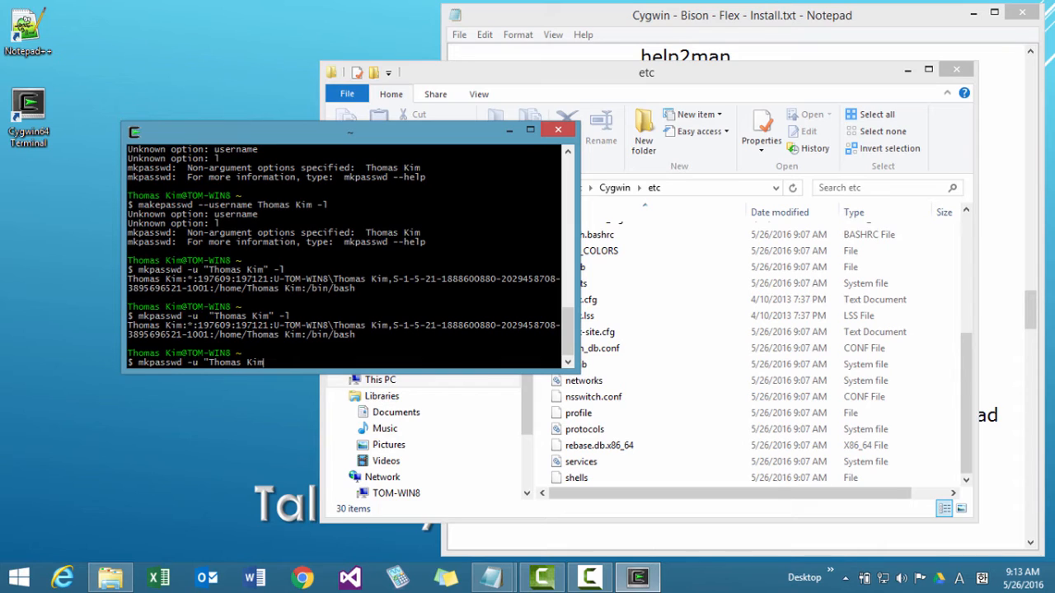
pyautogui.write('"')
pyautogui.press('Left')
pyautogui.press('Left')
pyautogui.press('Left')
pyautogui.press('Left')
pyautogui.press('Right')
pyautogui.press('Right')
pyautogui.press('Right')
pyautogui.press('Right')
pyautogui.write('-l')
pyautogui.press('Return')
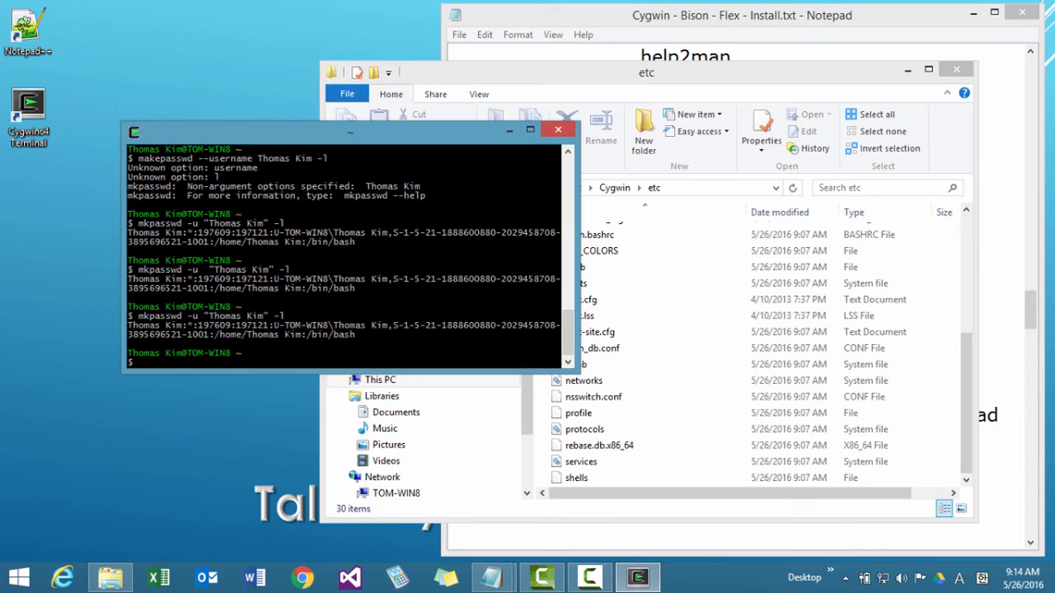
# Rerun the mkpasswd command with its output redirected to /etc/passwd.
pyautogui.press('Up')
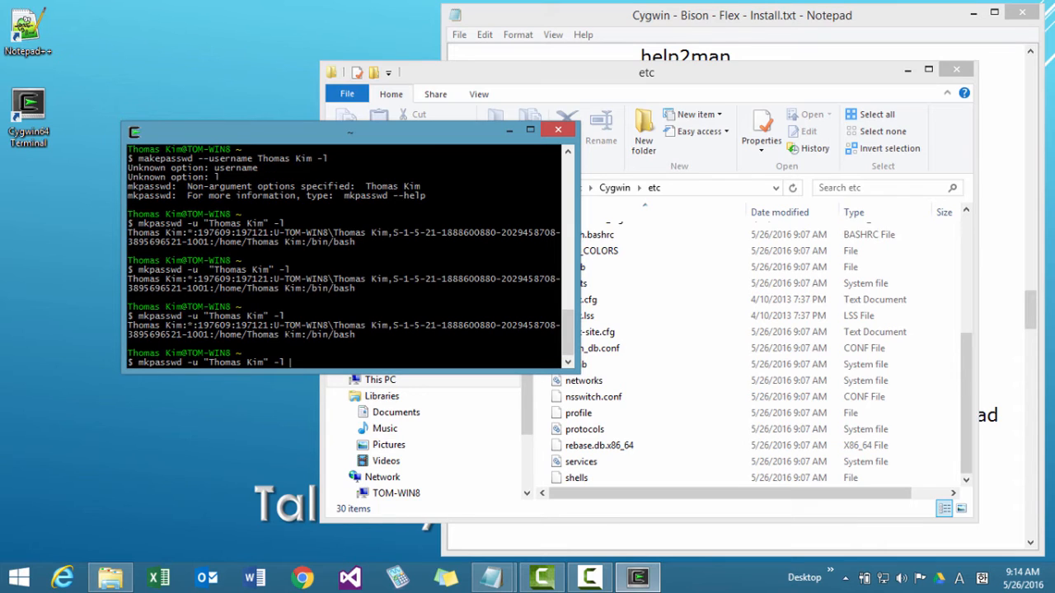
pyautogui.write('> /etc/passwd')
pyautogui.press('Return')
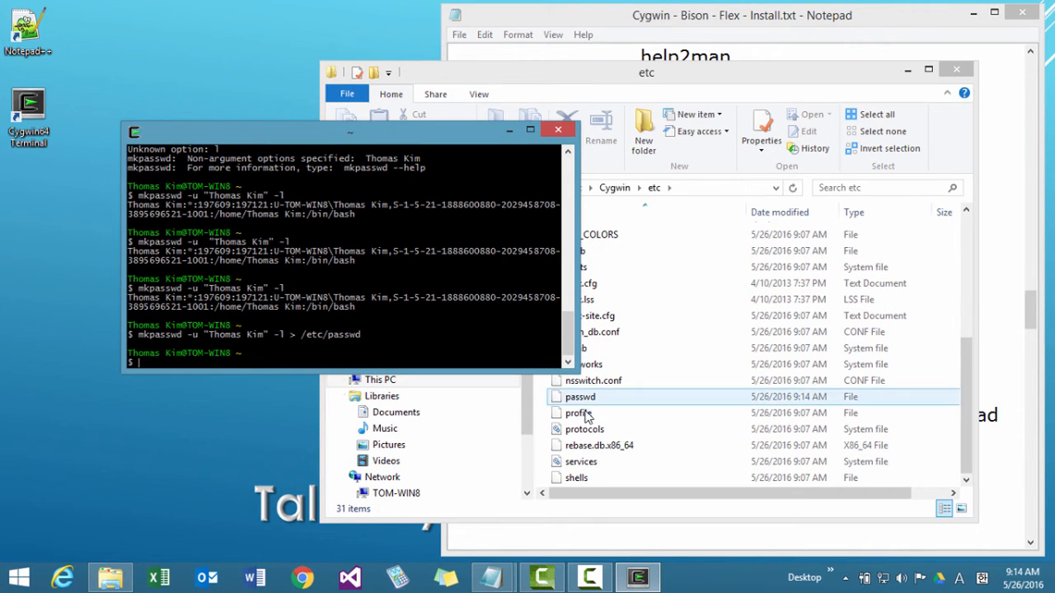
# Locate the passwd file in D:\DevSoft\Cygwin\etc and open it in Notepad++.
pyautogui.click(581, 396)
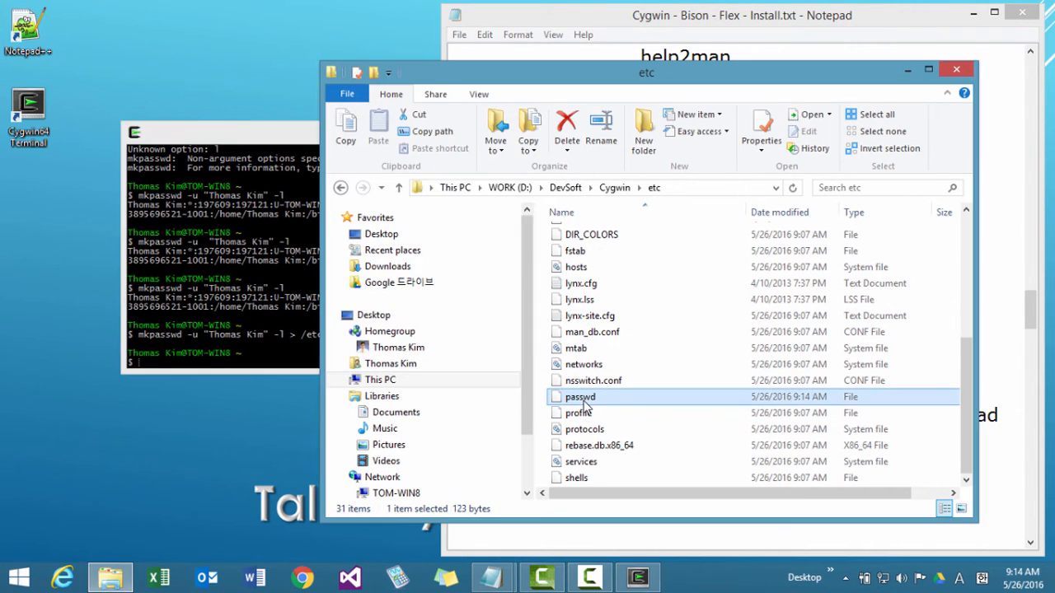
pyautogui.click(565, 187)
pyautogui.doubleClick(577, 239)
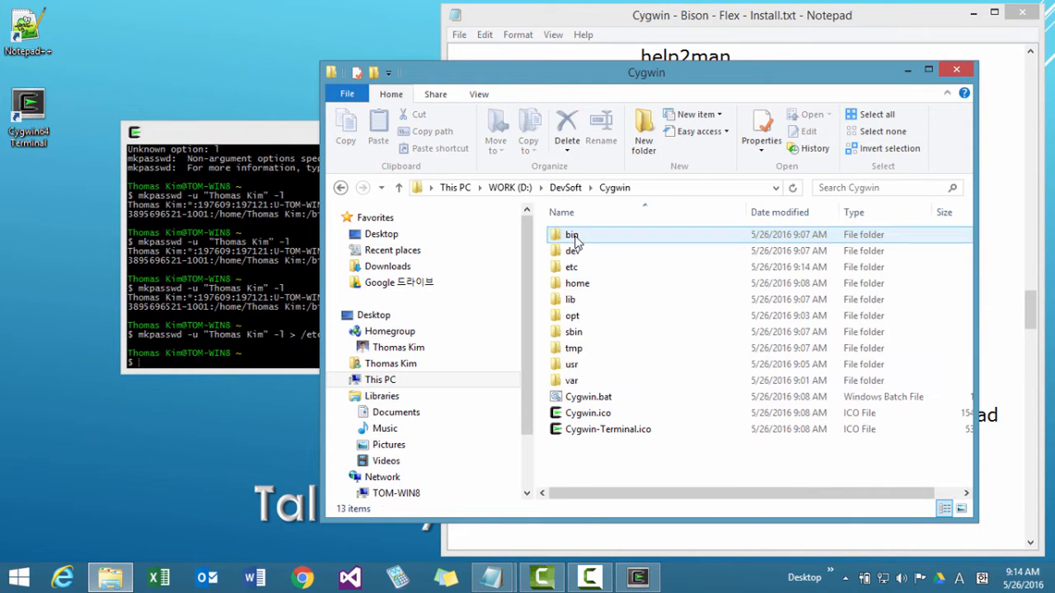
pyautogui.click(574, 269)
pyautogui.doubleClick(575, 268)
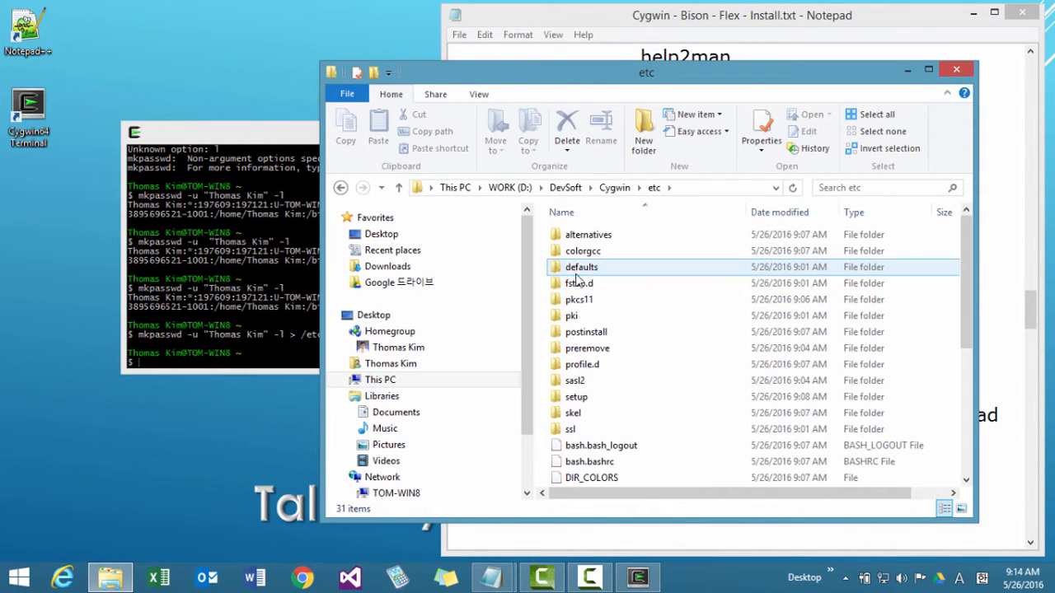
pyautogui.moveTo(966, 325); pyautogui.dragTo(971, 427)
pyautogui.click(586, 427)
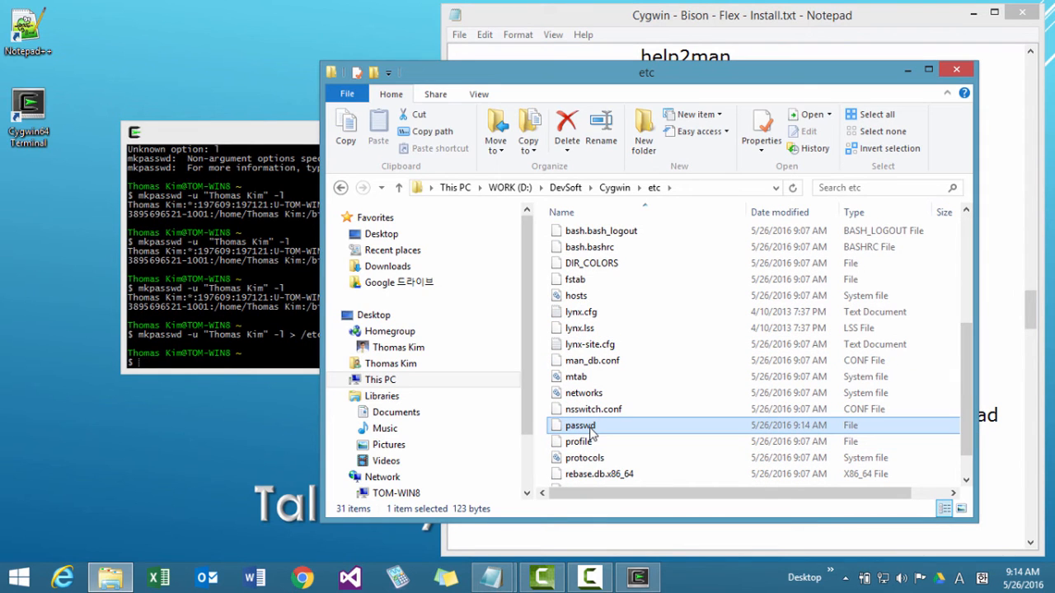
pyautogui.moveTo(604, 493); pyautogui.dragTo(585, 493)
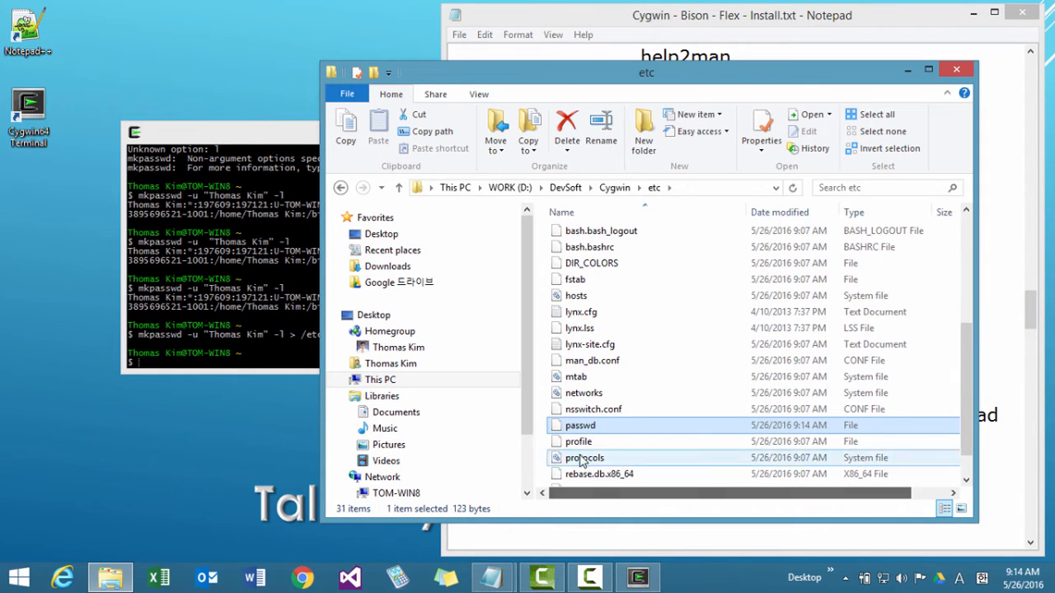
pyautogui.rightClick(580, 427)
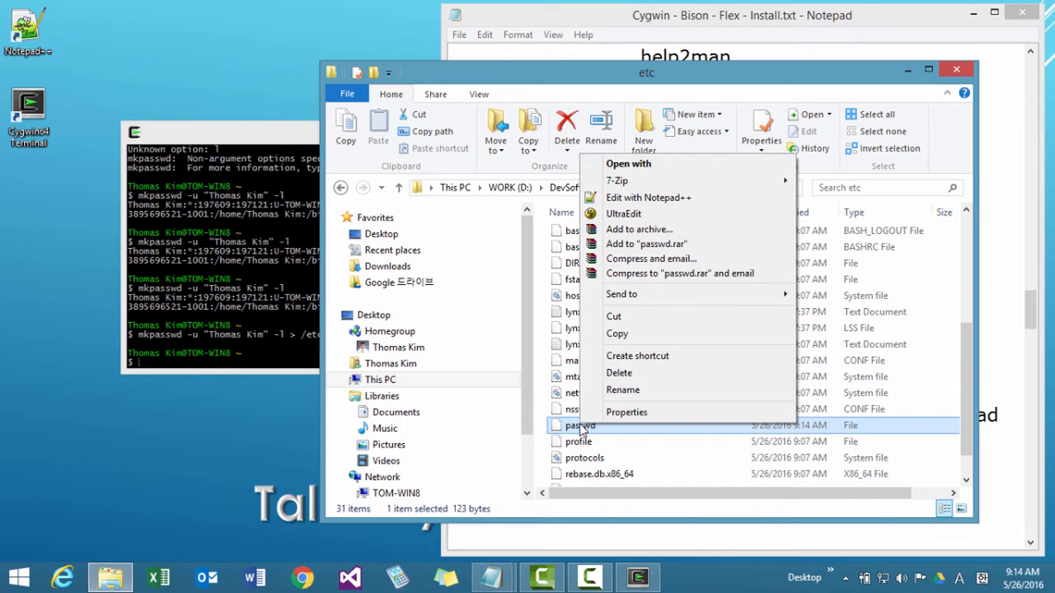
pyautogui.click(620, 201)
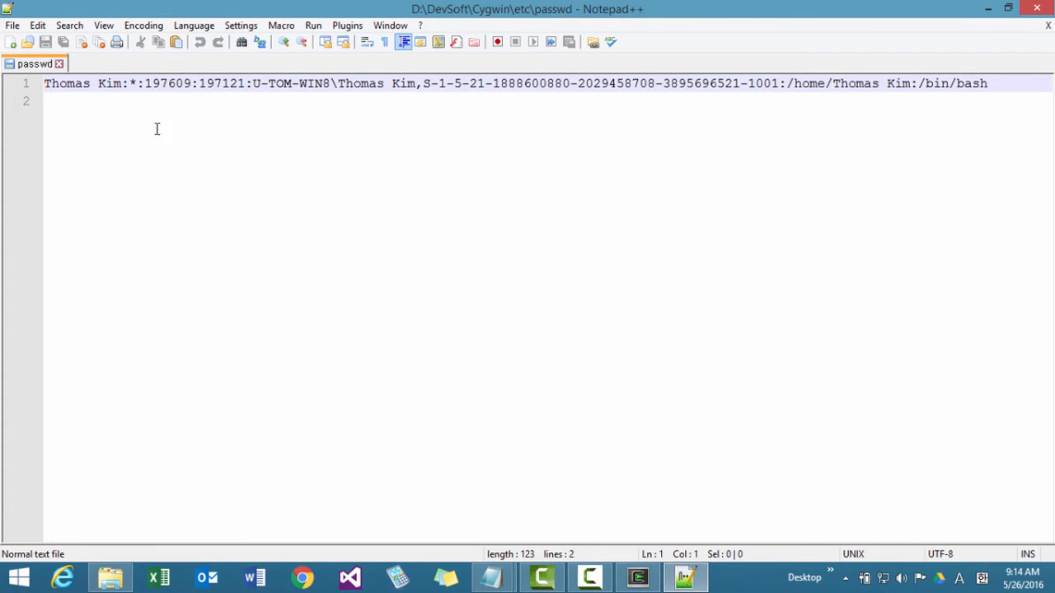
# Remove the space from the user name in the /home path of the passwd entry, save the file and close the editor.
pyautogui.click(878, 83)
pyautogui.press('Delete')
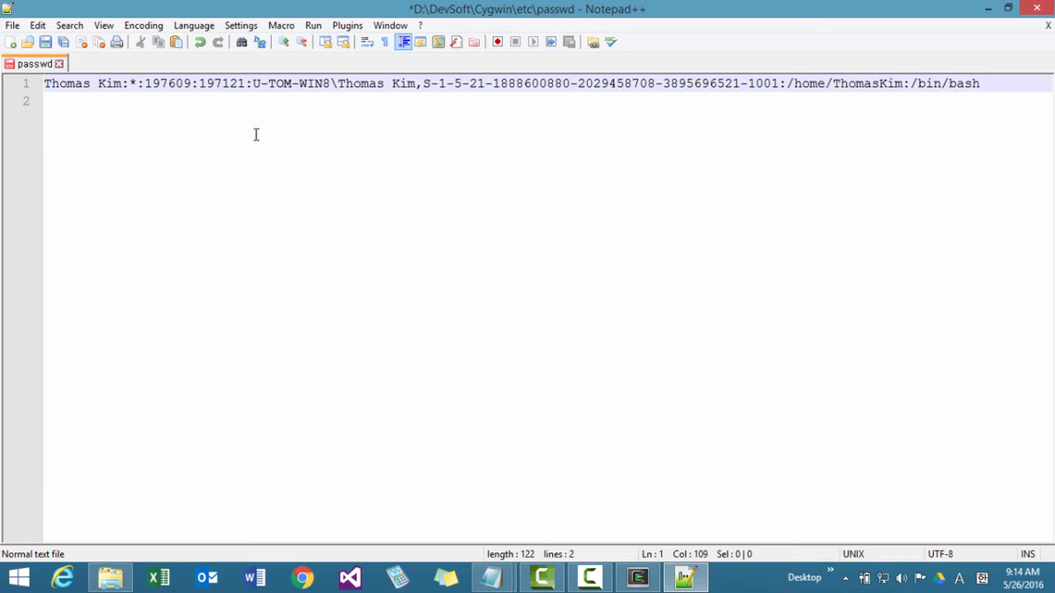
pyautogui.click(45, 42)
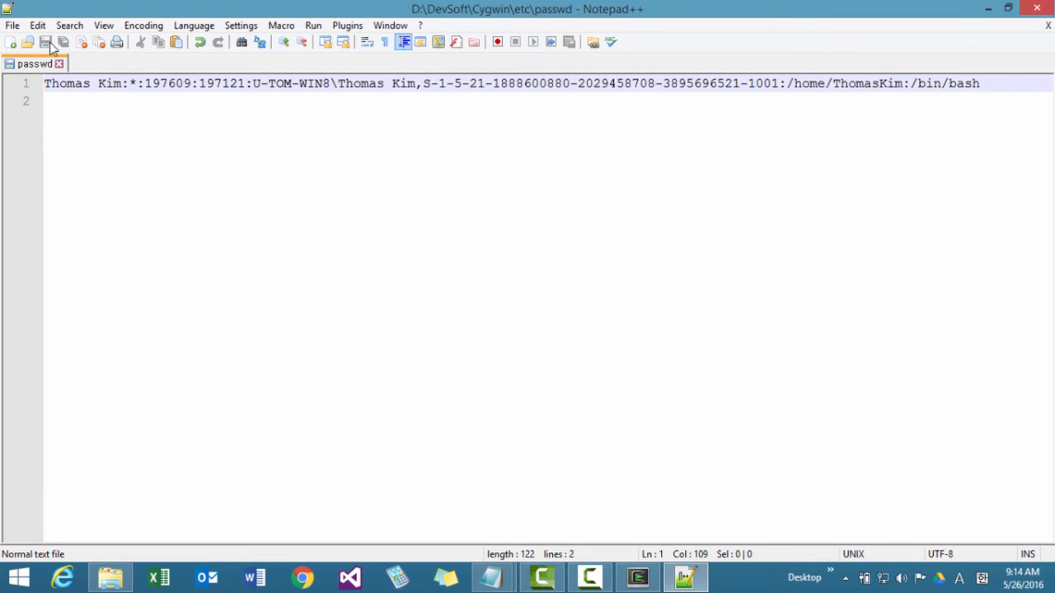
pyautogui.click(1037, 10)
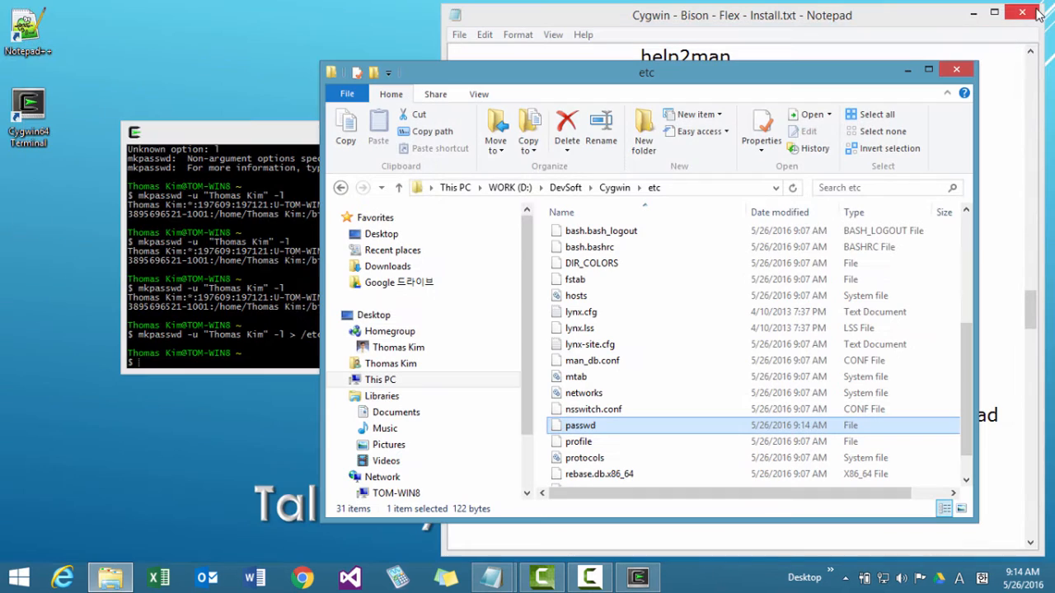
# Exit the Cygwin terminal, relaunch Cygwin64 Terminal and print its working directory with pwd.
pyautogui.hotkey('alt', 'Tab')
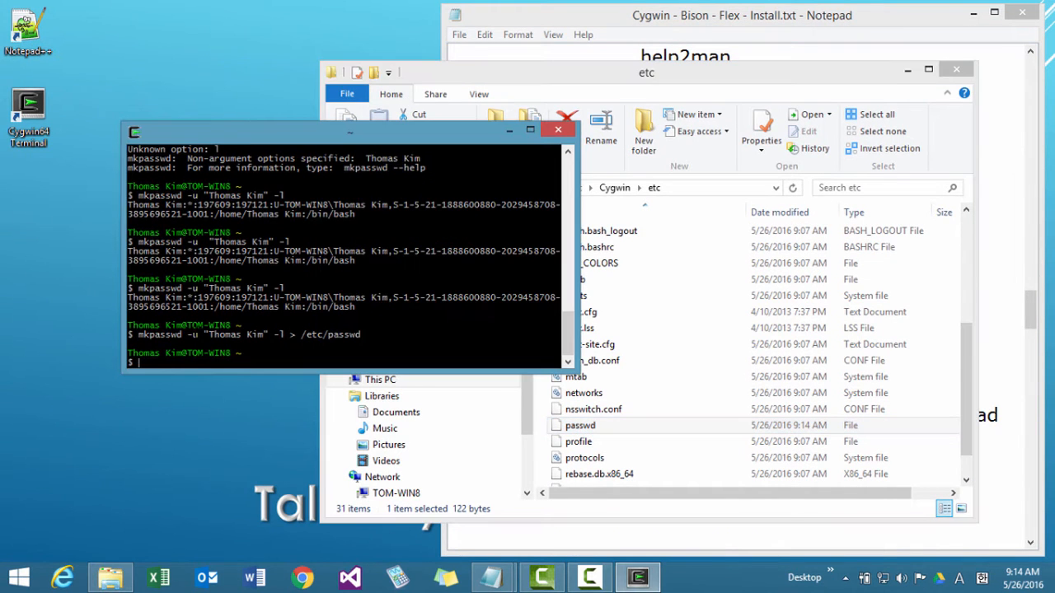
pyautogui.write('exit')
pyautogui.press('Return')
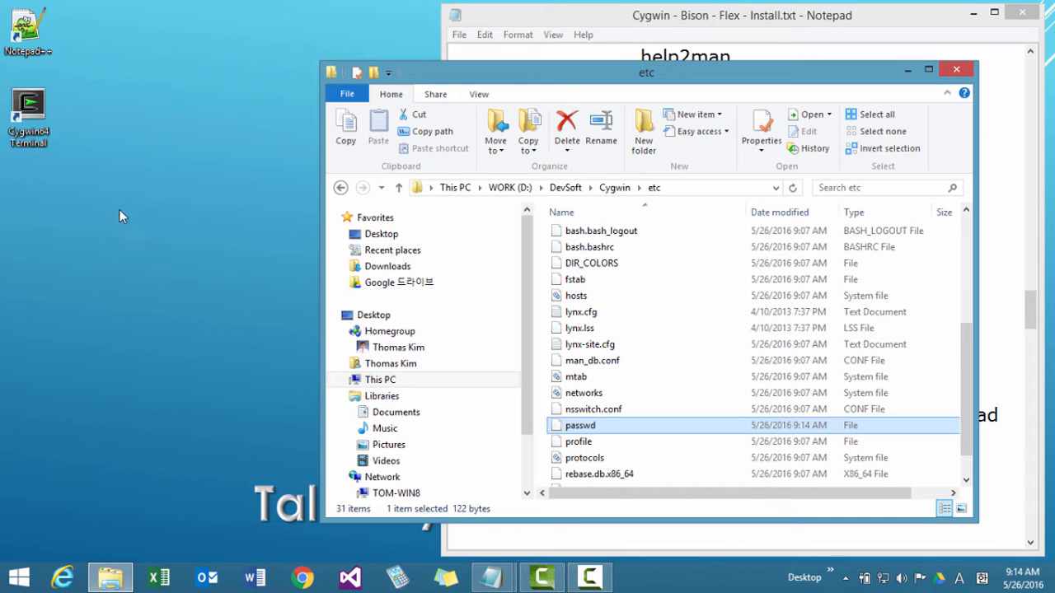
pyautogui.doubleClick(44, 114)
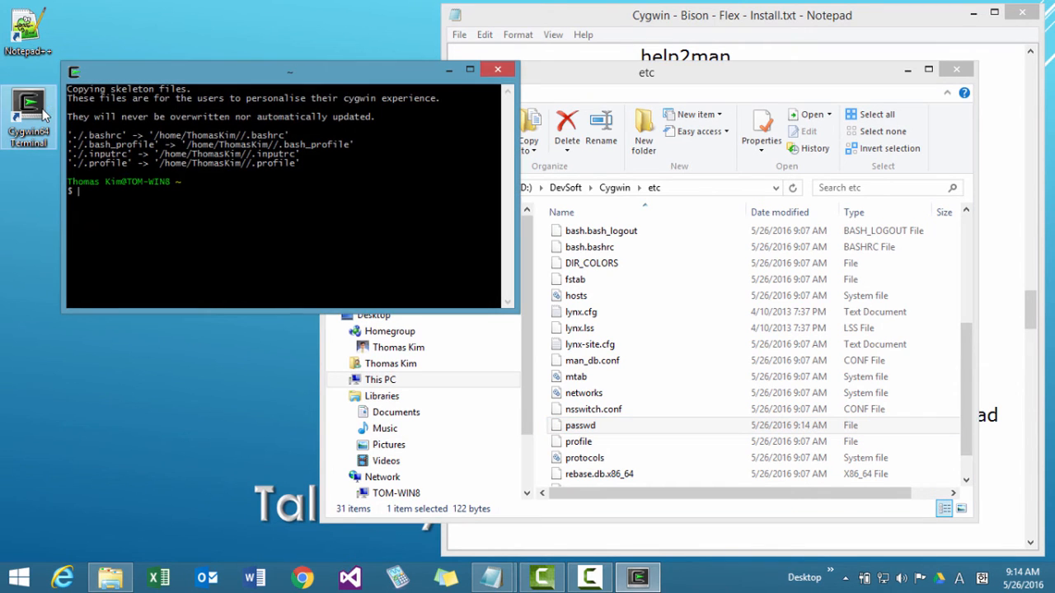
pyautogui.write('pwd')
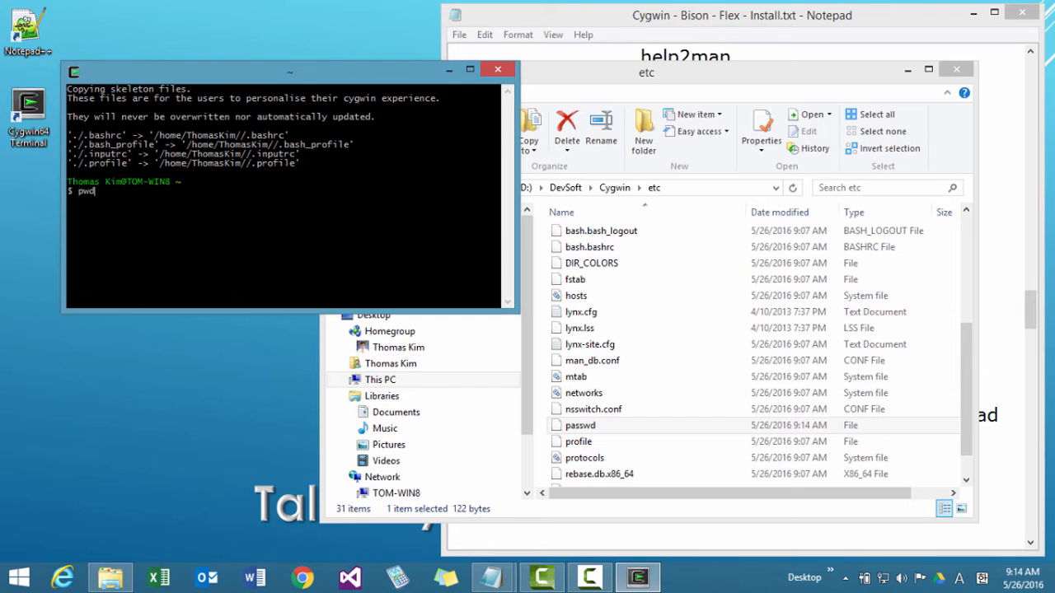
pyautogui.press('Return')
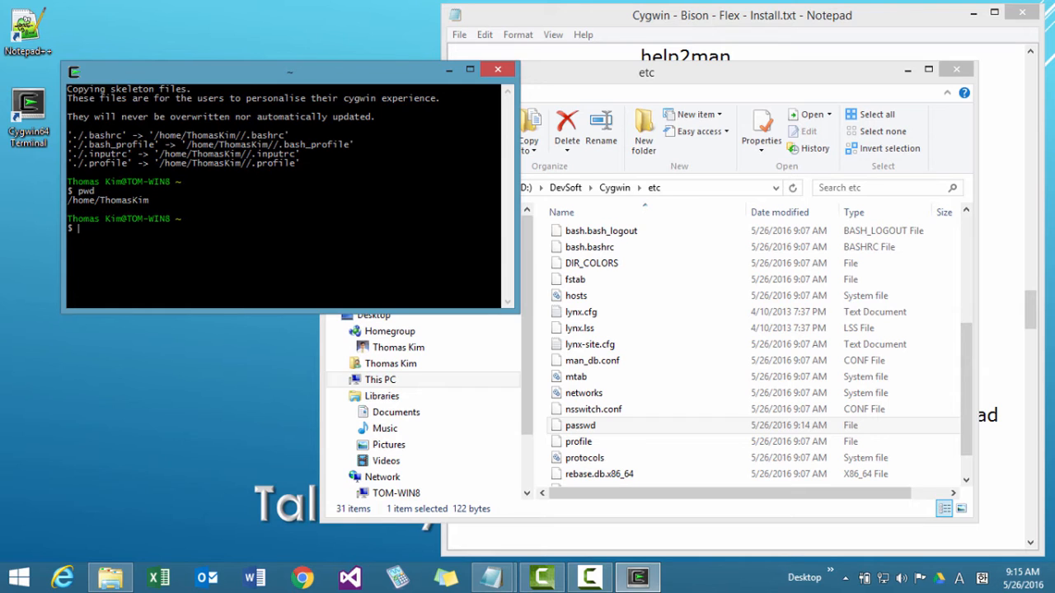
# In D:\DevSoft\Cygwin\home, permanently delete the old user folder whose name contains a space.
pyautogui.click(586, 81)
pyautogui.click(608, 187)
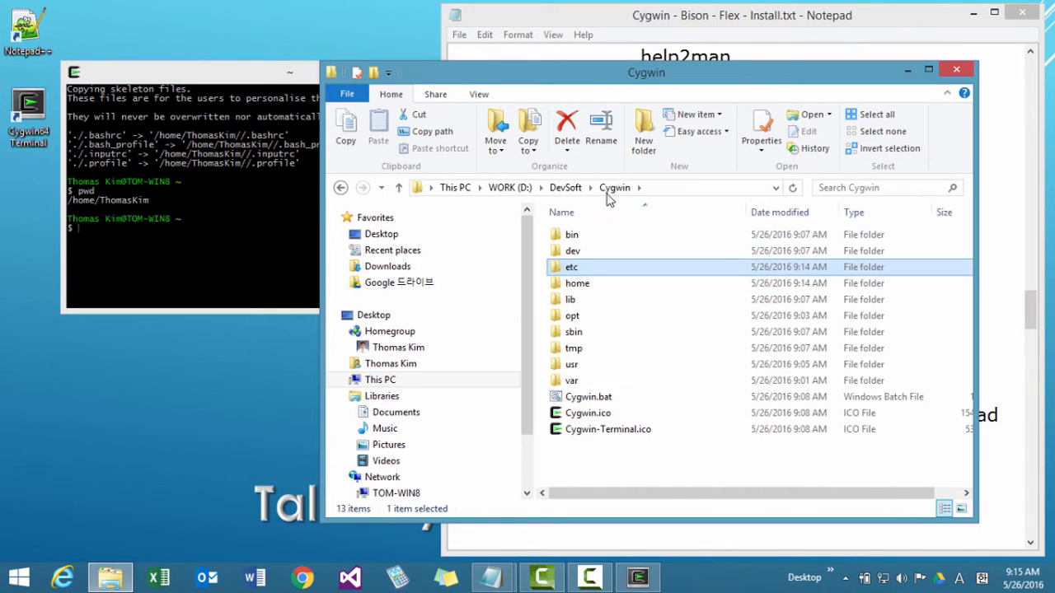
pyautogui.click(592, 288)
pyautogui.doubleClick(593, 288)
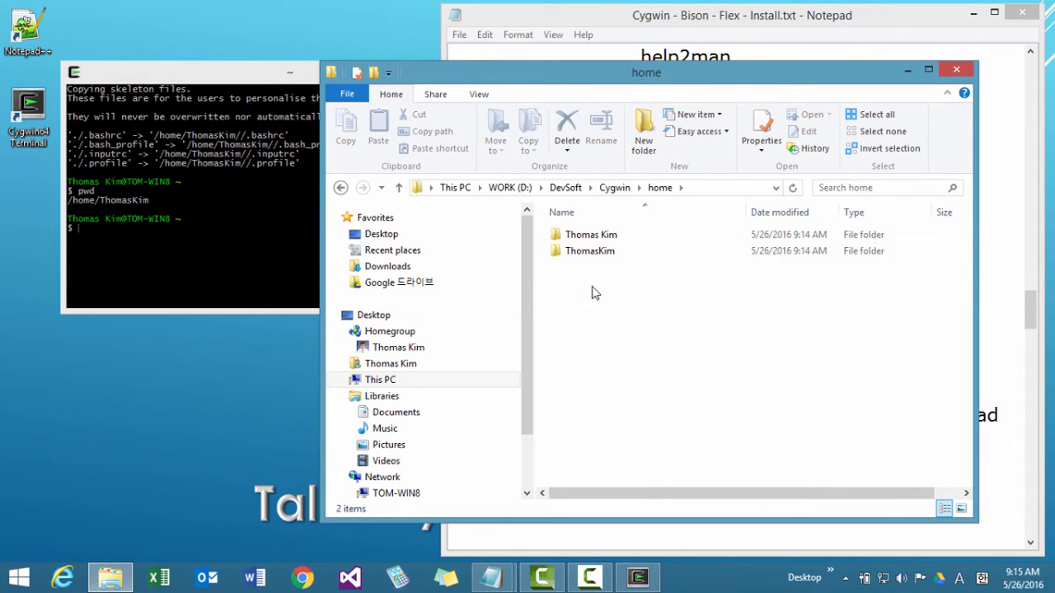
pyautogui.click(594, 239)
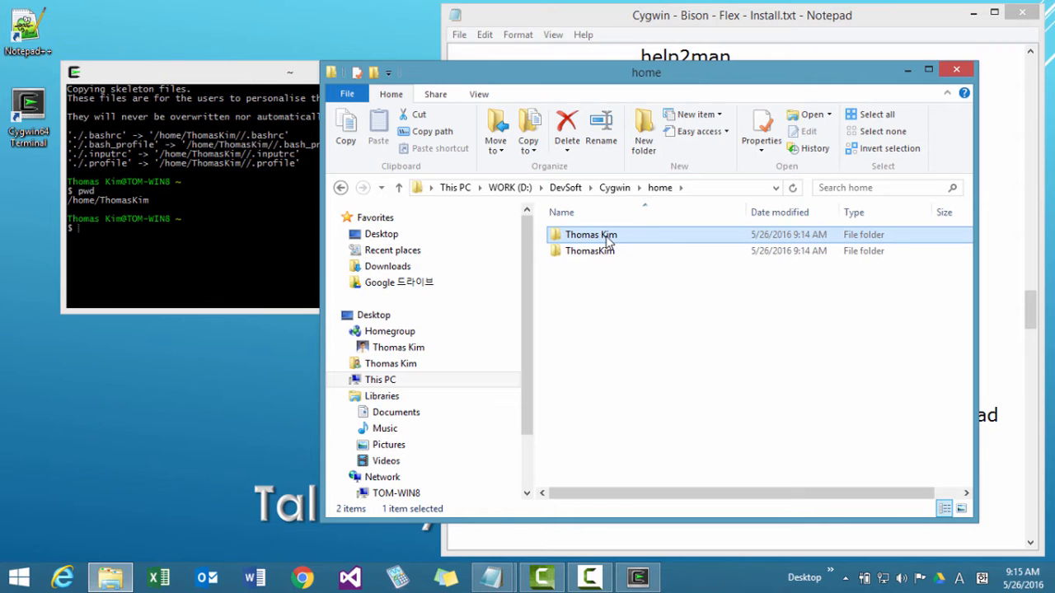
pyautogui.press('Delete')
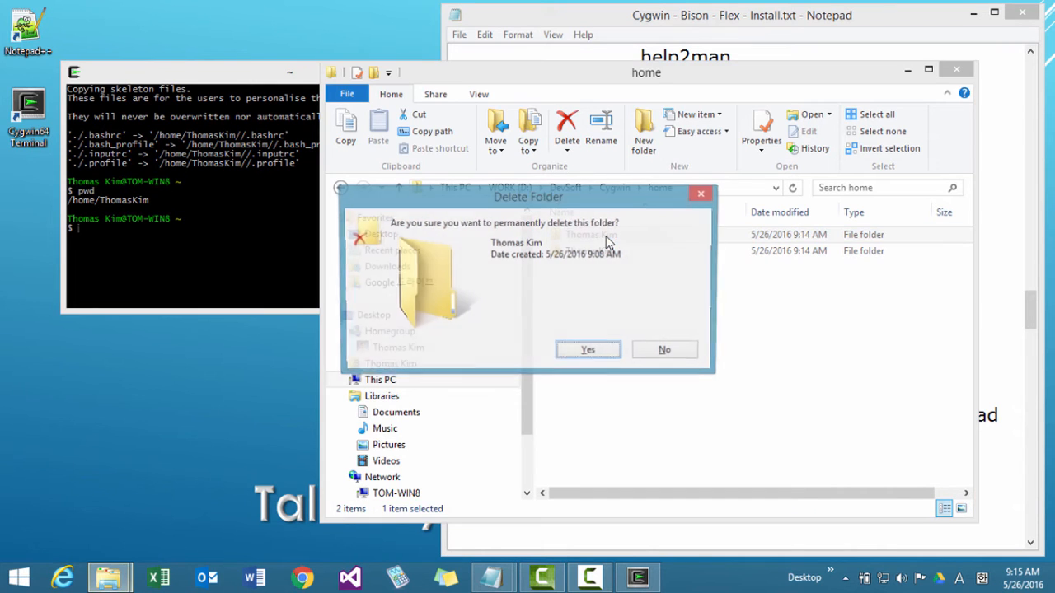
pyautogui.click(609, 353)
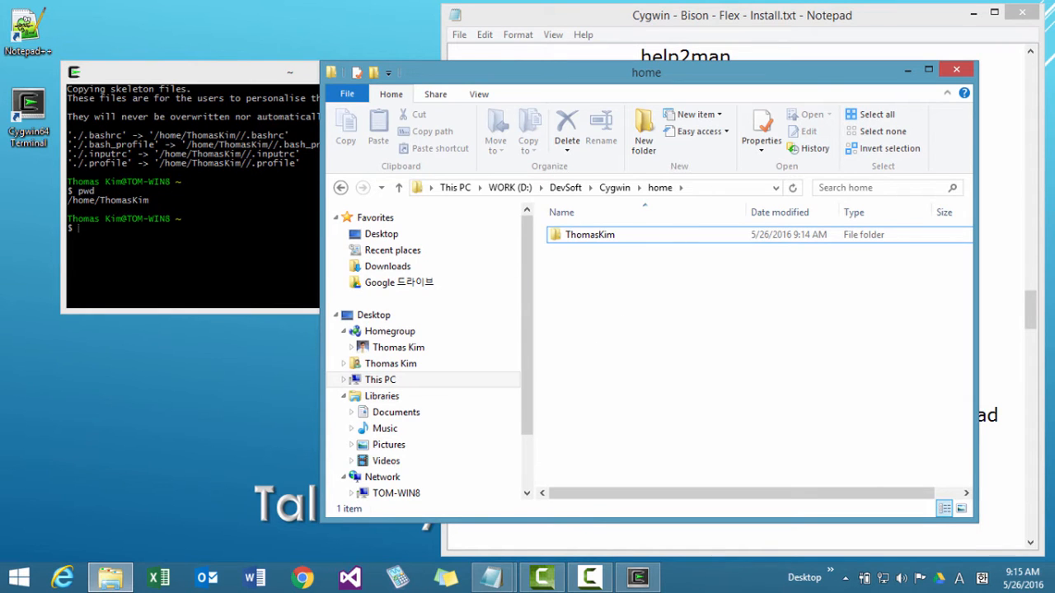
# Open Cygwin's bin folder and copy its full path, D:\DevSoft\Cygwin\bin.
pyautogui.click(614, 187)
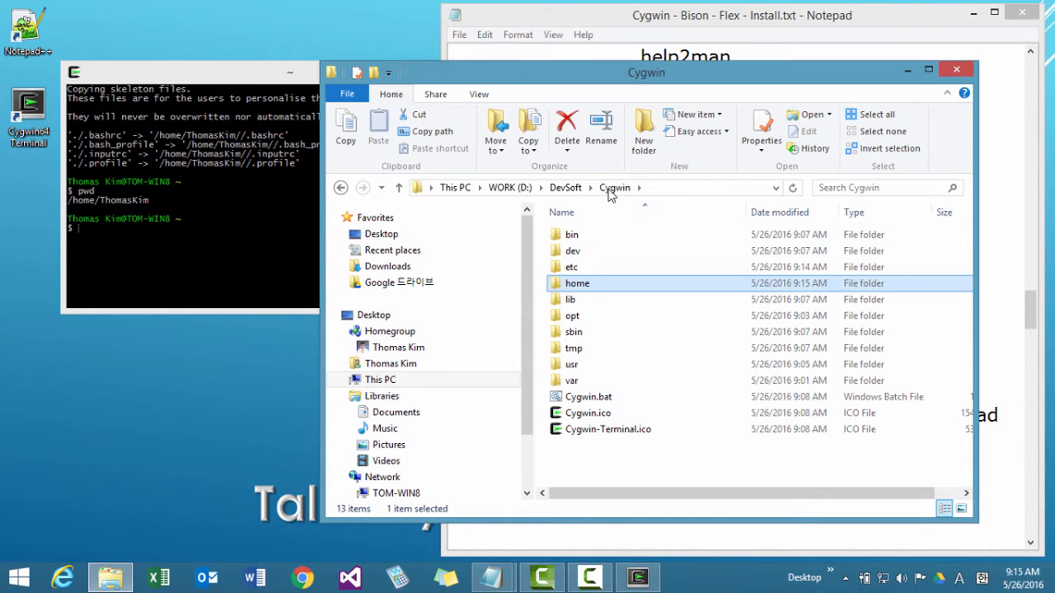
pyautogui.doubleClick(599, 236)
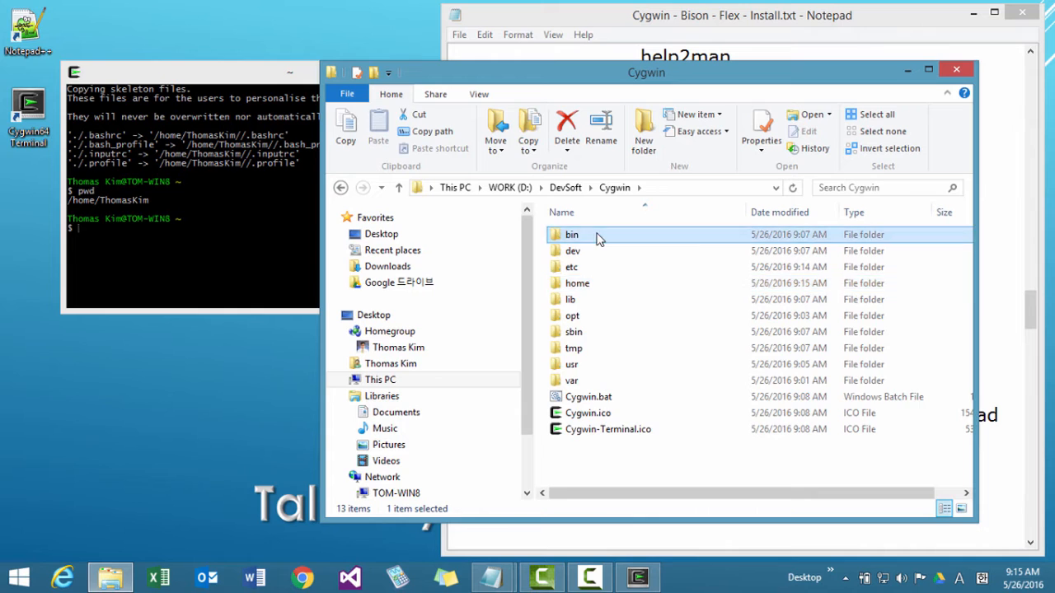
pyautogui.click(668, 190)
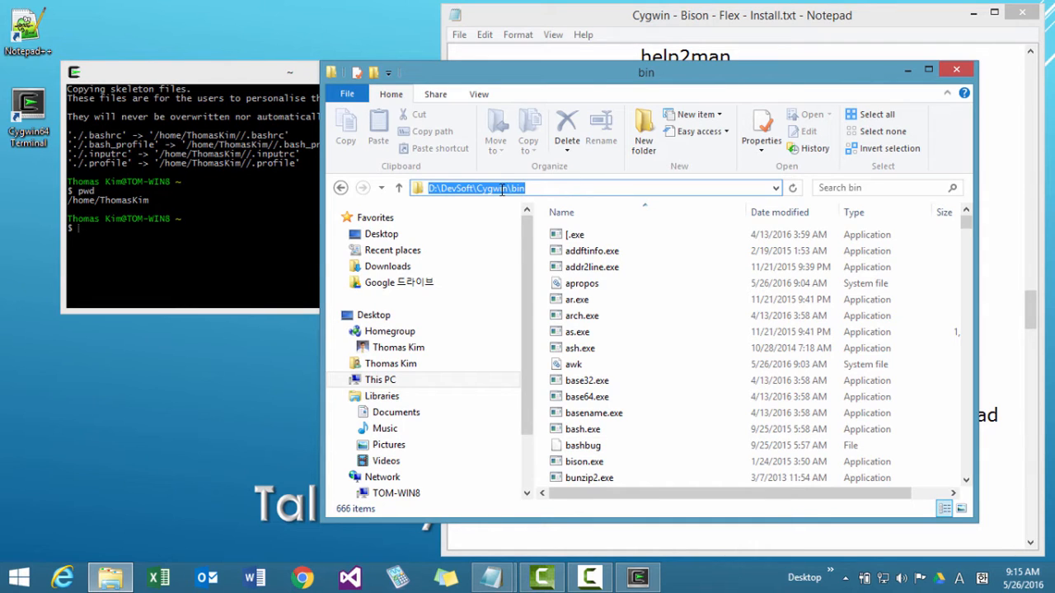
pyautogui.click(535, 189)
pyautogui.hotkey('ctrl', 'a')
# Open the Environment Variables dialog from the Windows advanced system settings.
pyautogui.rightClick(25, 577)
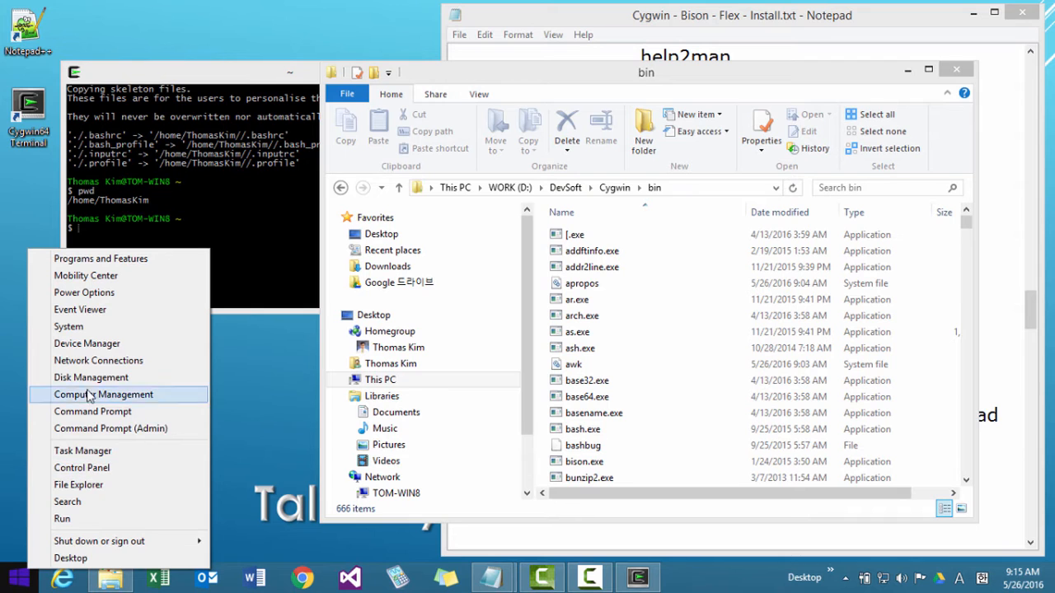
pyautogui.click(91, 331)
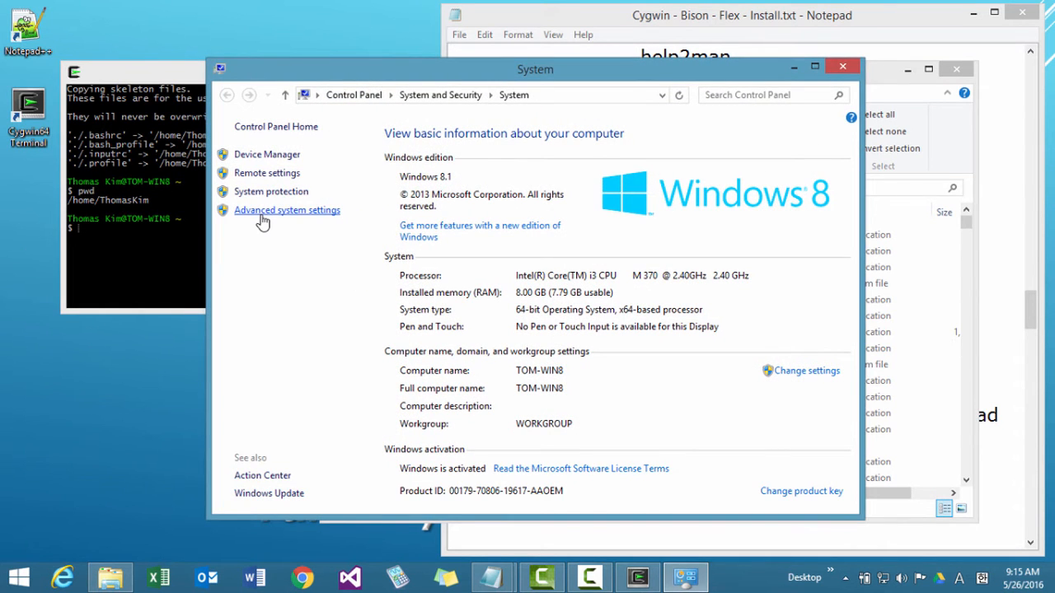
pyautogui.click(265, 212)
pyautogui.click(363, 422)
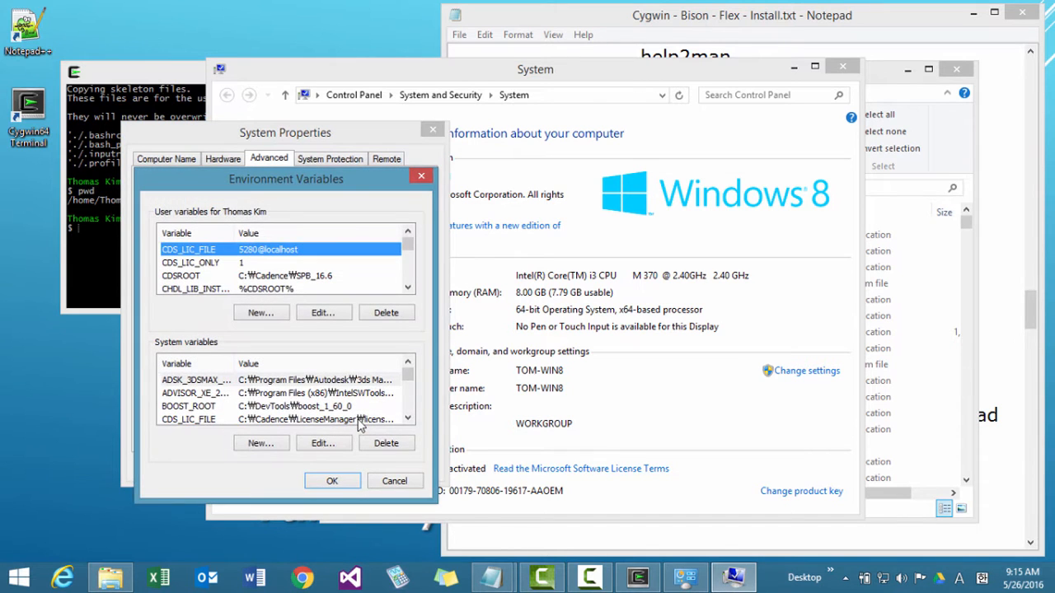
pyautogui.click(407, 419)
pyautogui.click(408, 419)
pyautogui.click(408, 418)
pyautogui.click(407, 418)
pyautogui.click(407, 418)
pyautogui.click(407, 419)
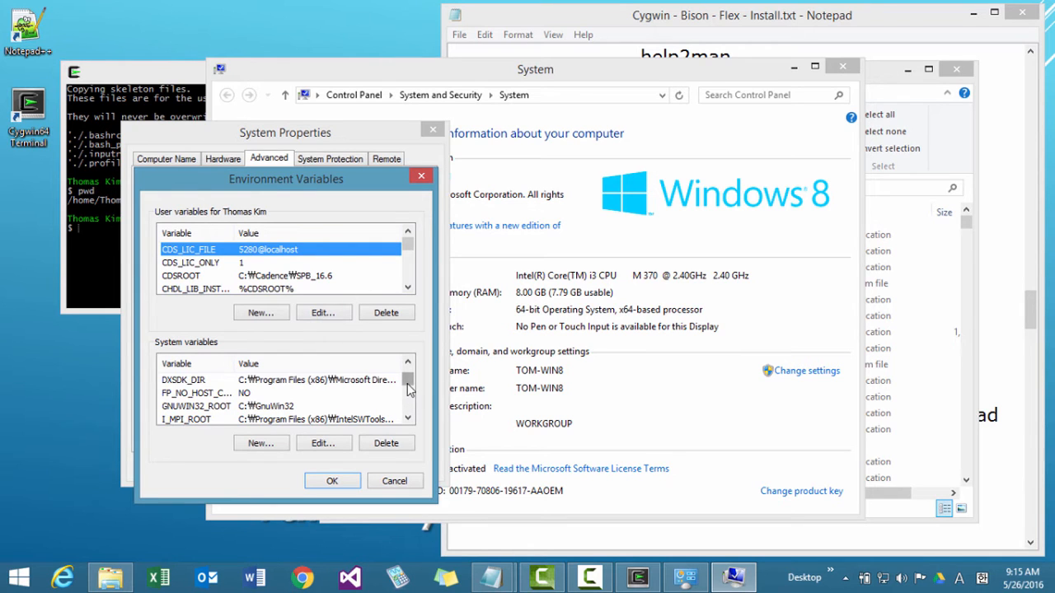
pyautogui.click(408, 418)
pyautogui.scroll(4, 406, 402)
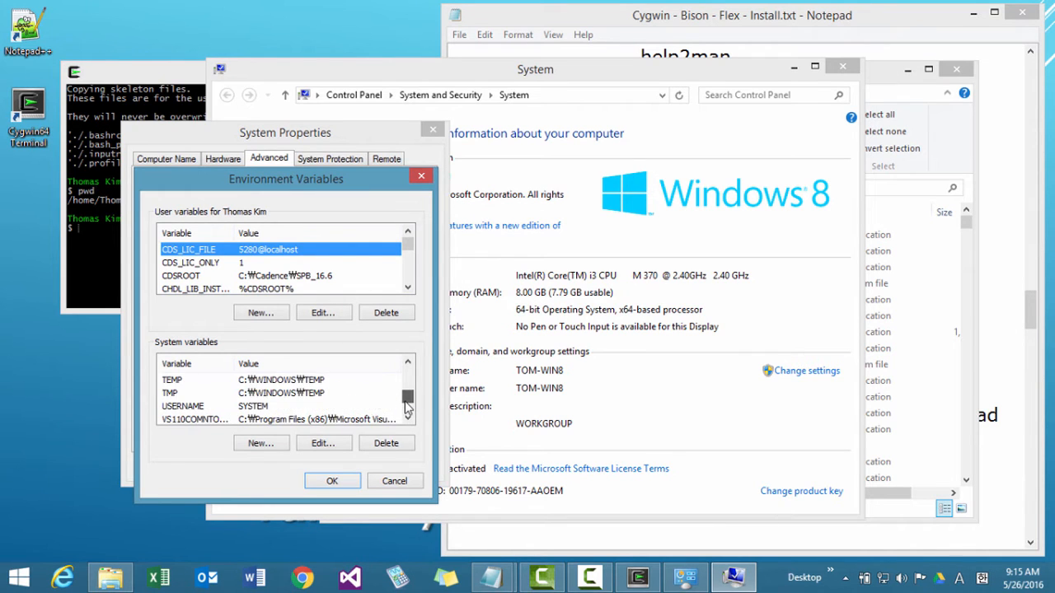
pyautogui.scroll(2, 406, 402)
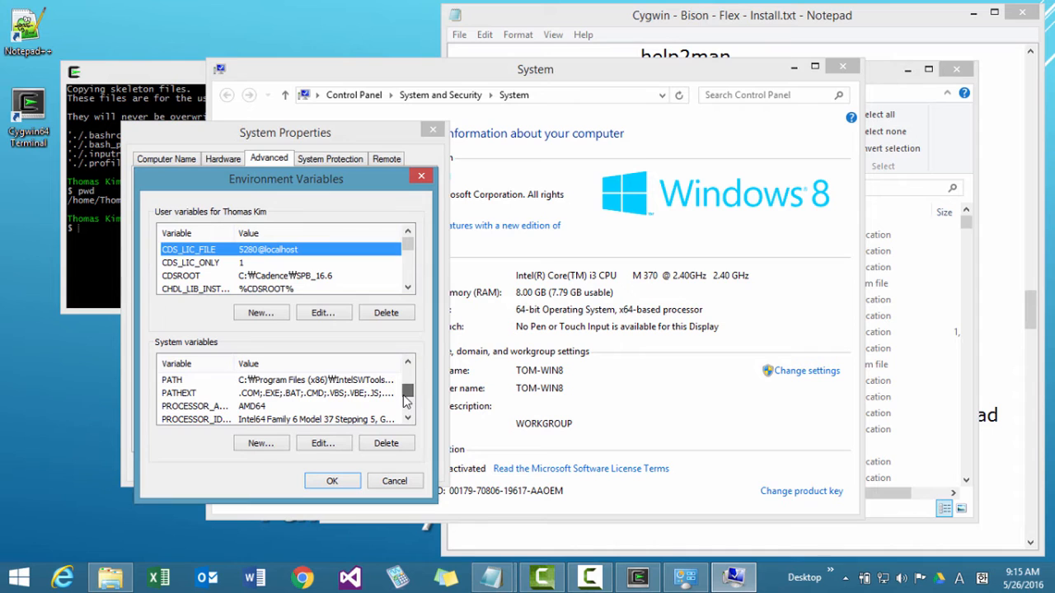
pyautogui.click(362, 381)
pyautogui.click(334, 442)
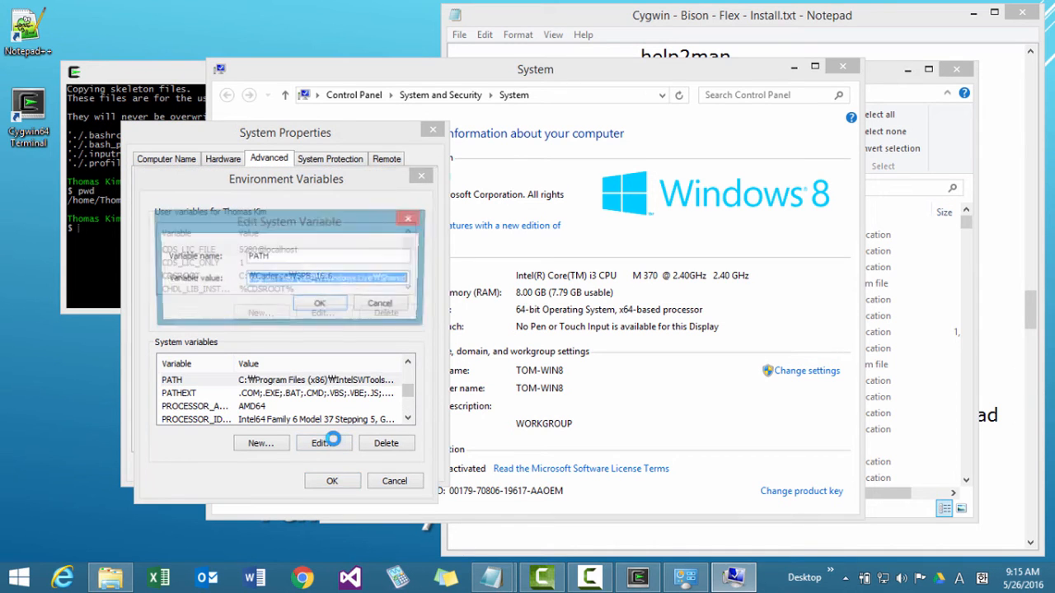
pyautogui.click(382, 305)
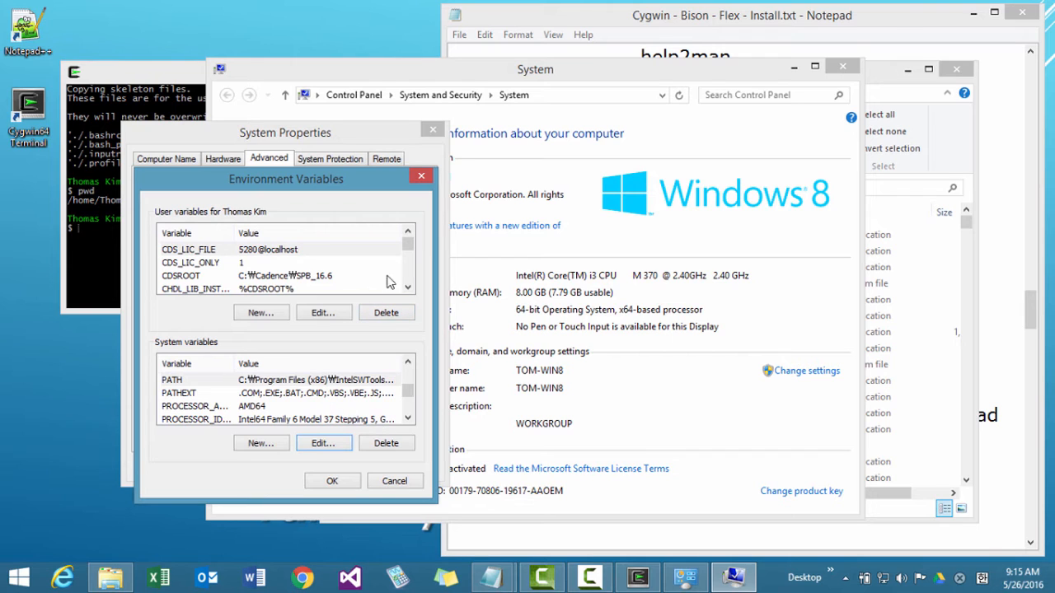
# Append ;D:\DevSoft\Cygwin\bin; to the user variable PATH and accept the changes in all system dialogs.
pyautogui.moveTo(407, 244)
pyautogui.mouseDown()
pyautogui.moveTo(410, 279)
pyautogui.moveTo(410, 262)
pyautogui.mouseUp()
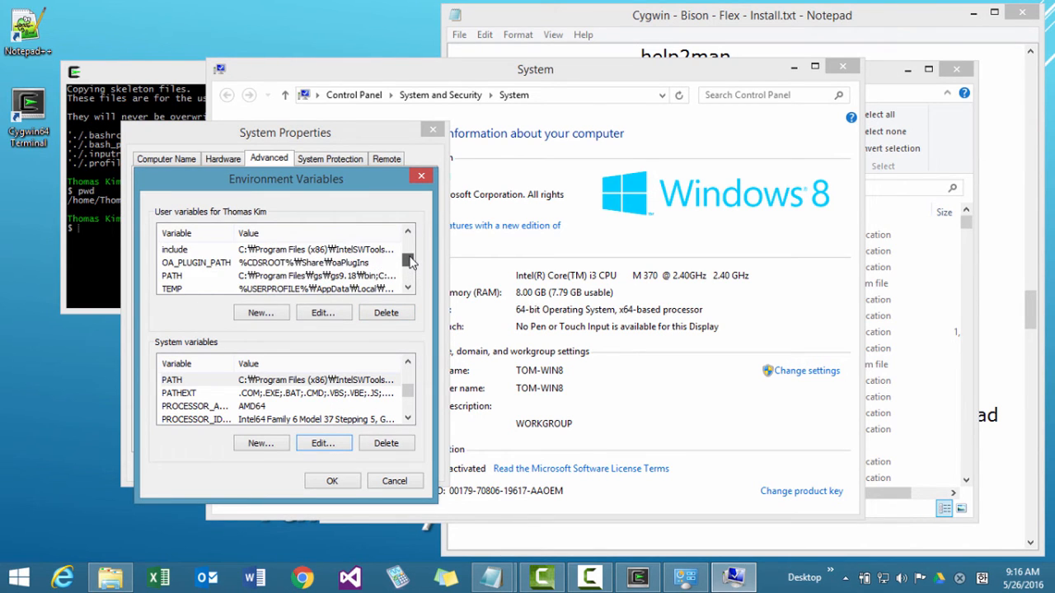
pyautogui.click(330, 281)
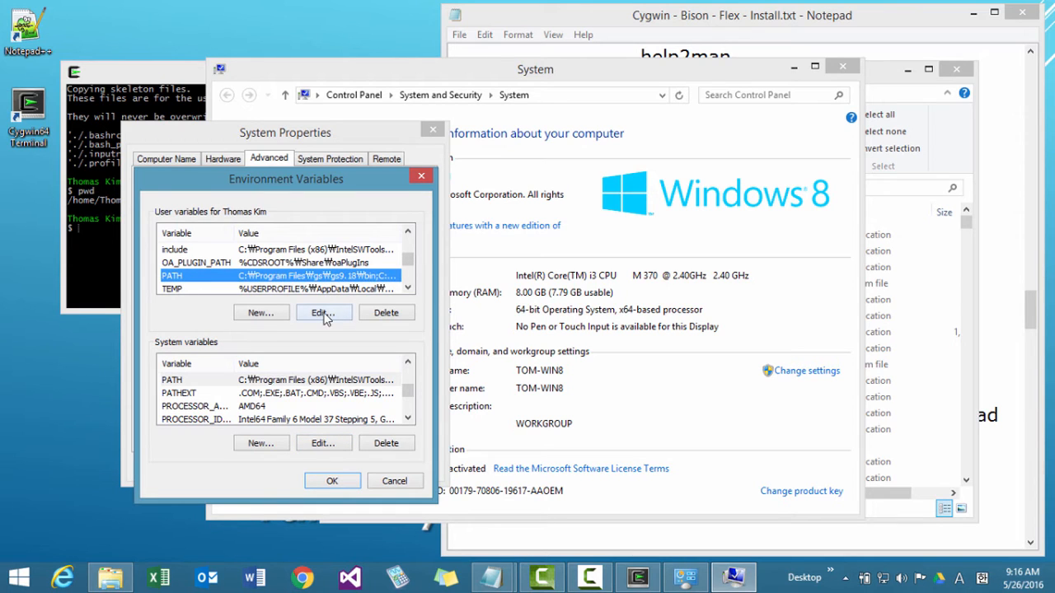
pyautogui.click(322, 313)
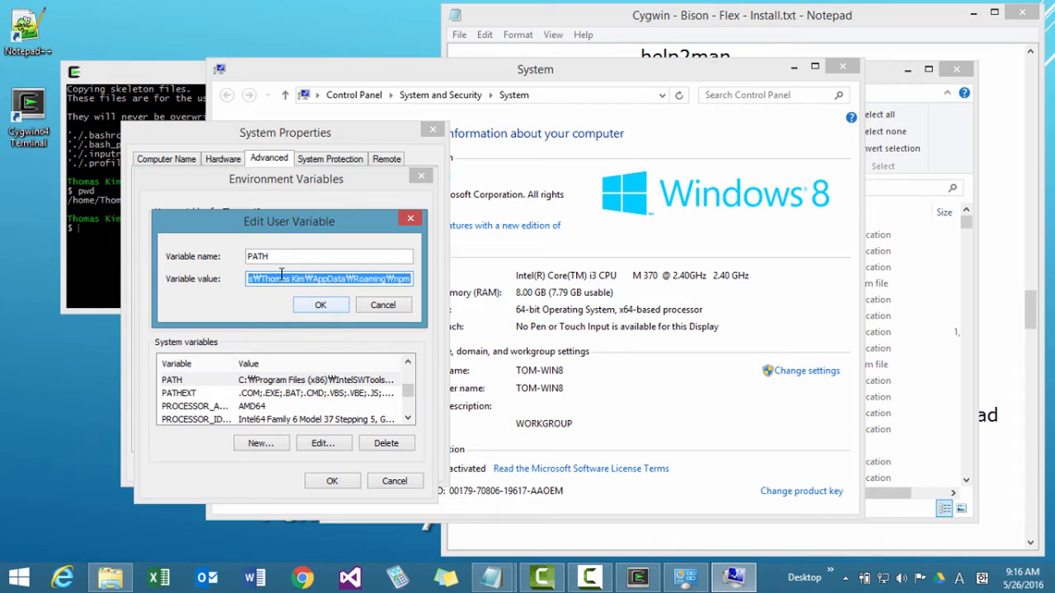
pyautogui.press('End')
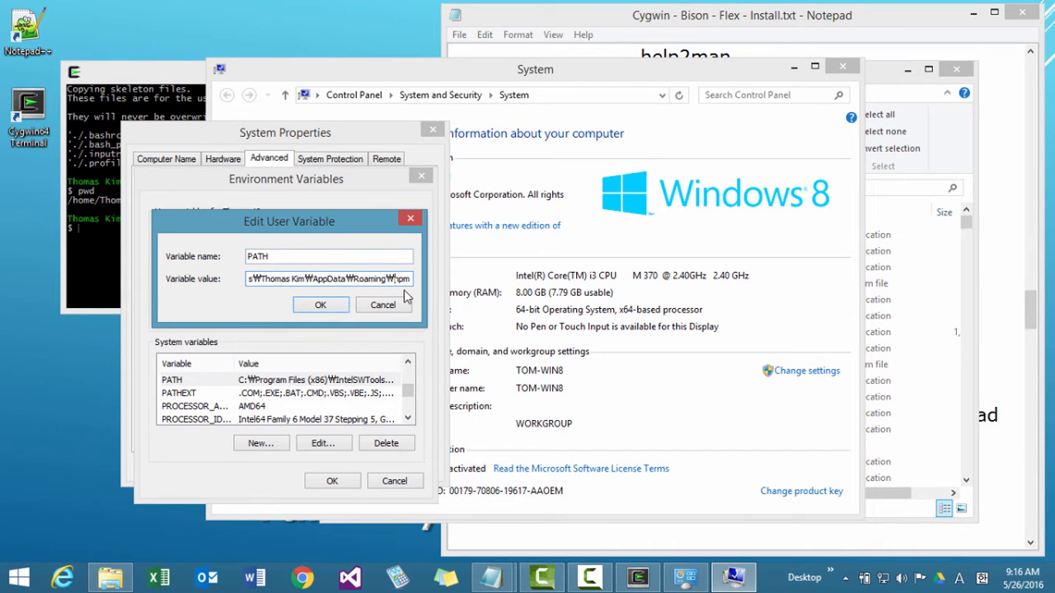
pyautogui.write(';')
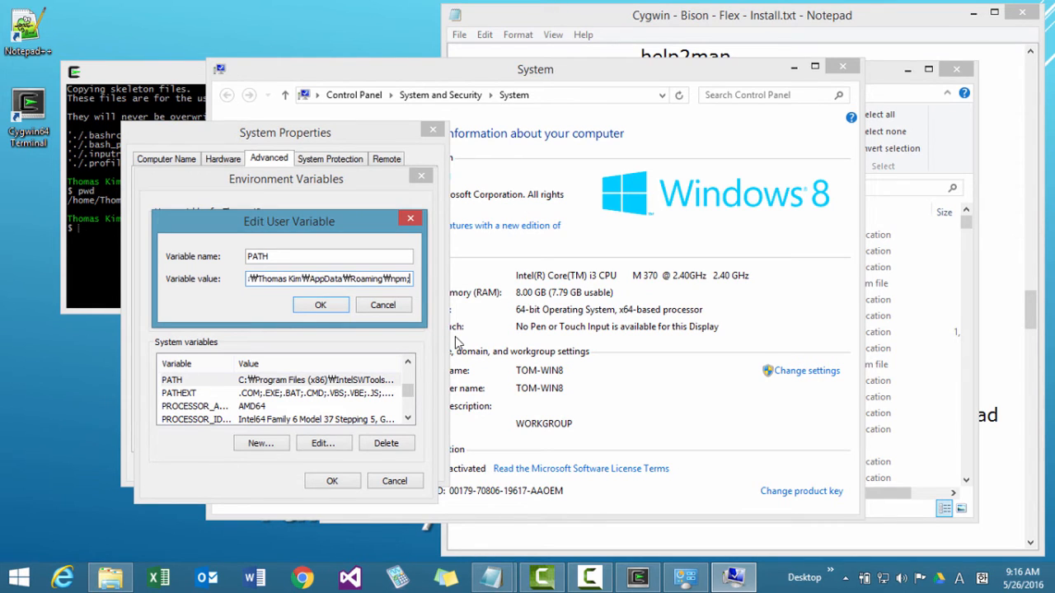
pyautogui.write('D:₩DevSoft₩Cygwin₩bin')
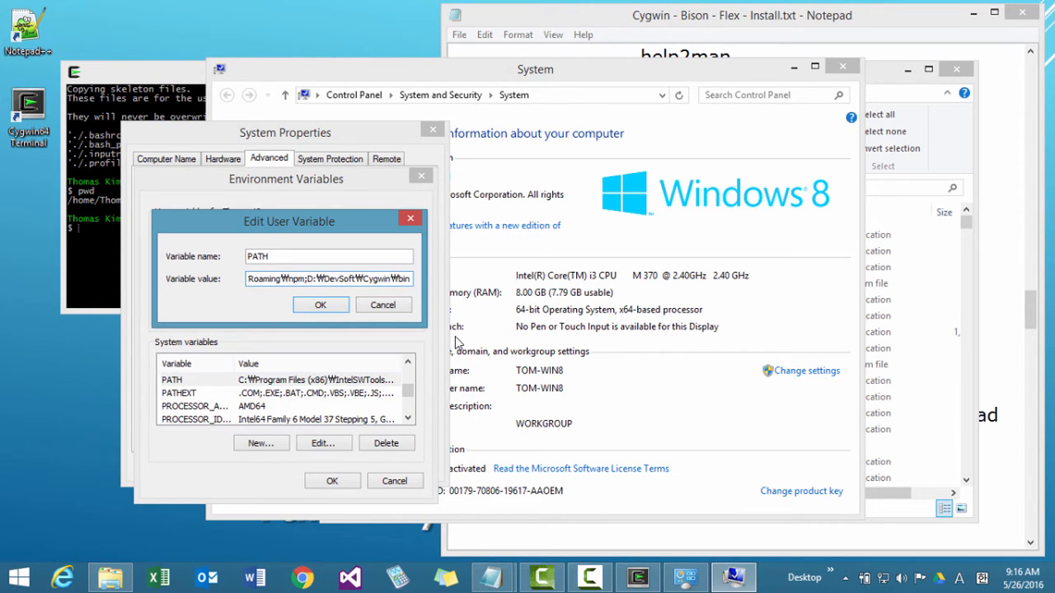
pyautogui.write(';')
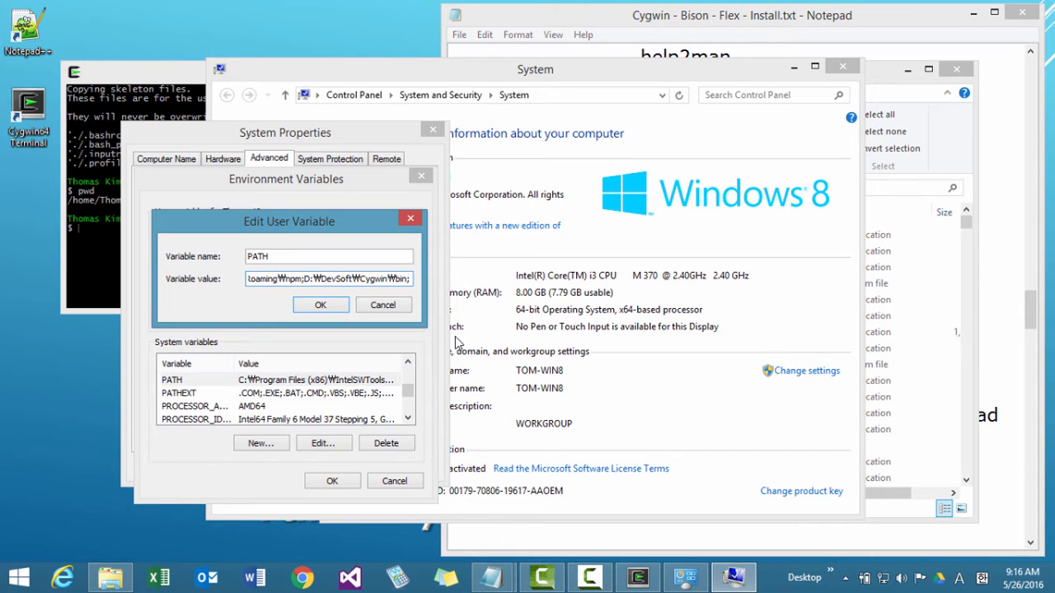
pyautogui.click(321, 306)
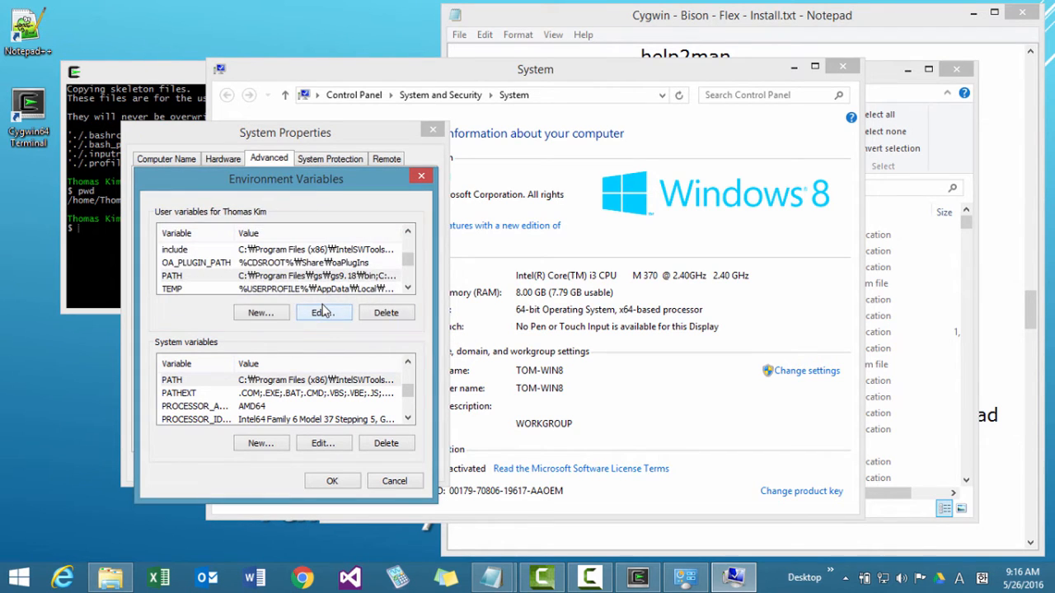
pyautogui.click(332, 483)
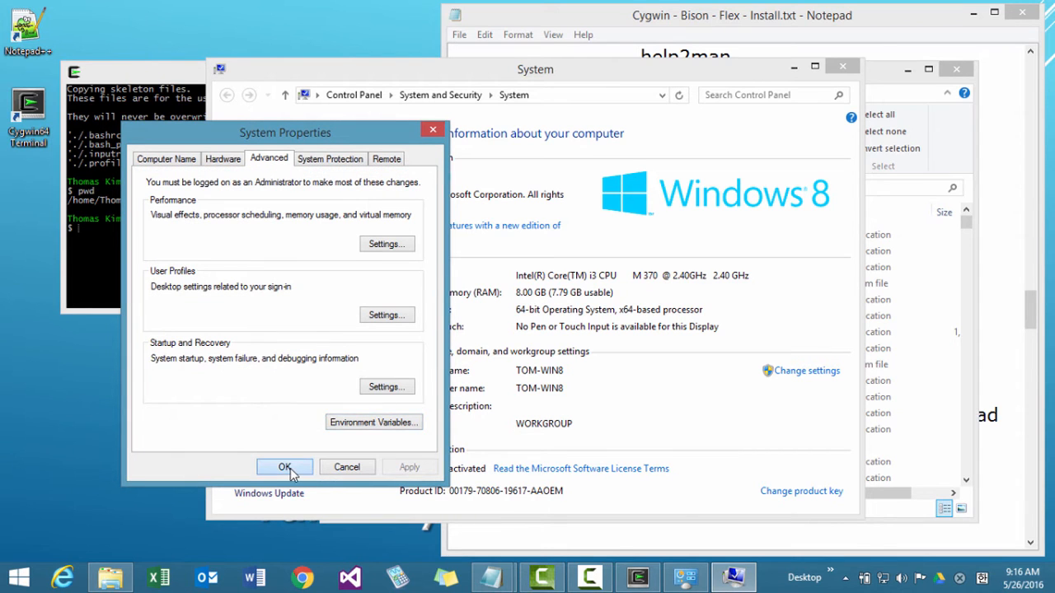
pyautogui.click(284, 467)
# Restart the Cygwin terminal, check the working directory with pwd, and exit the terminal.
pyautogui.click(637, 577)
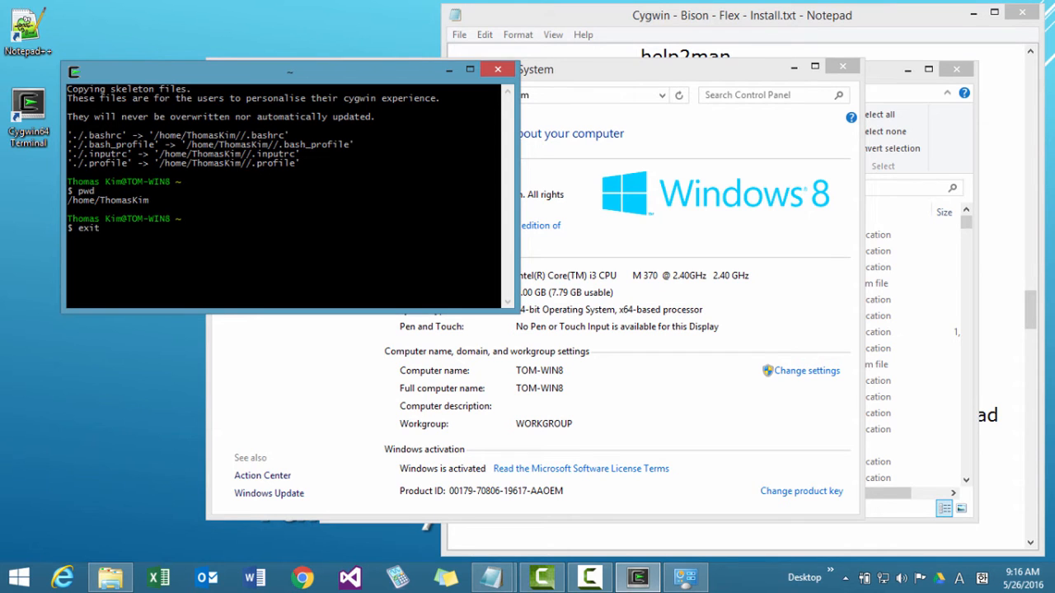
pyautogui.press('Return')
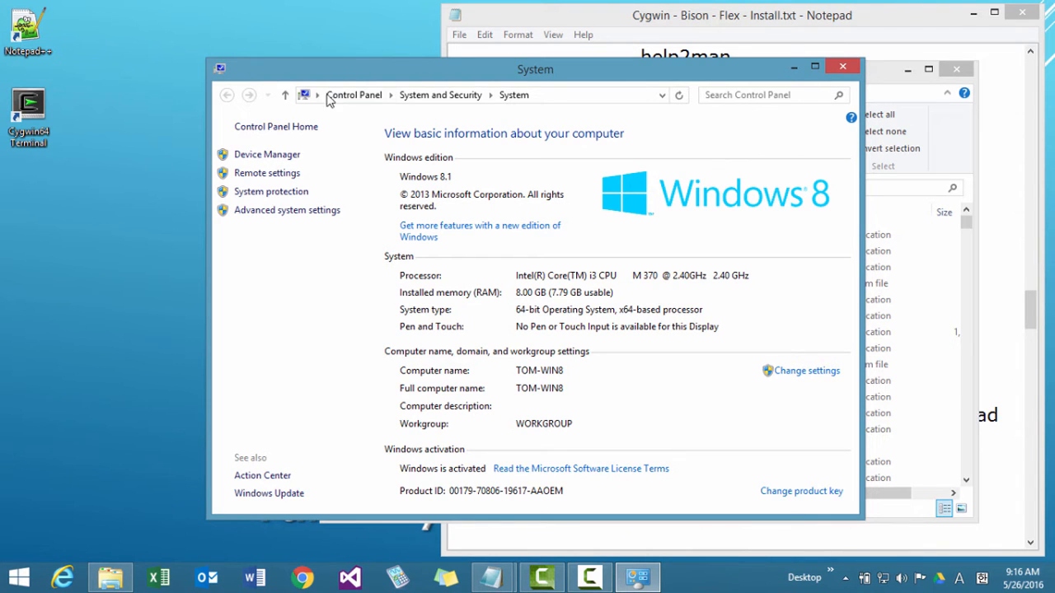
pyautogui.doubleClick(54, 142)
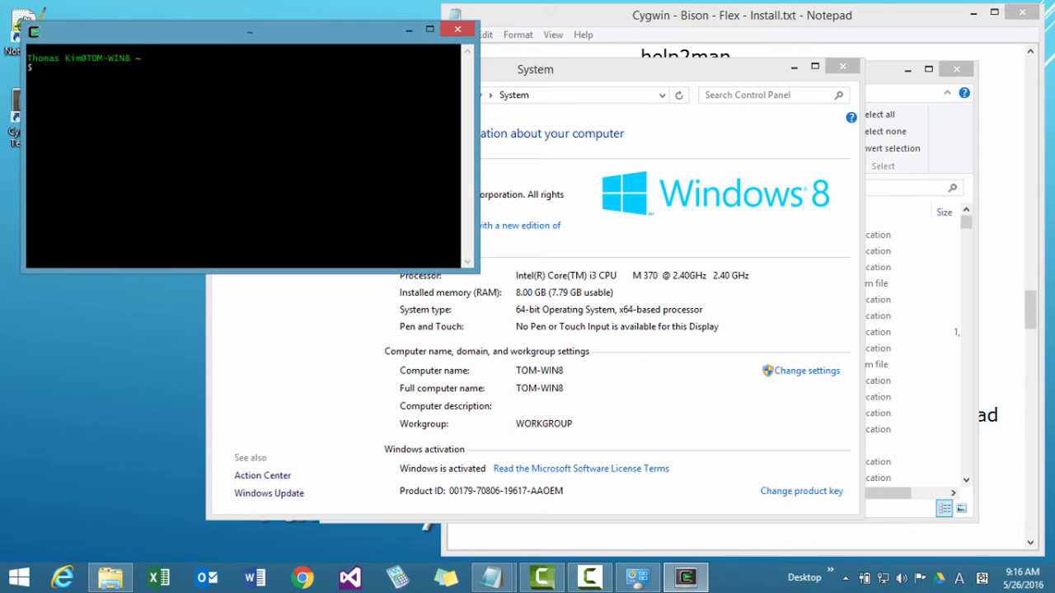
pyautogui.write('pwd')
pyautogui.press('Return')
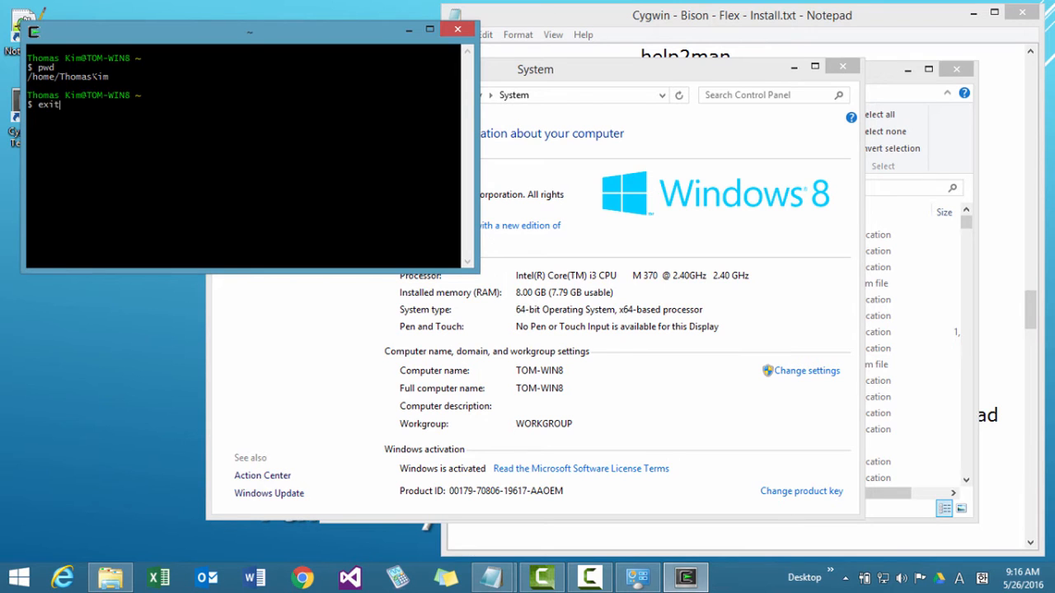
pyautogui.write('exit')
pyautogui.press('Return')
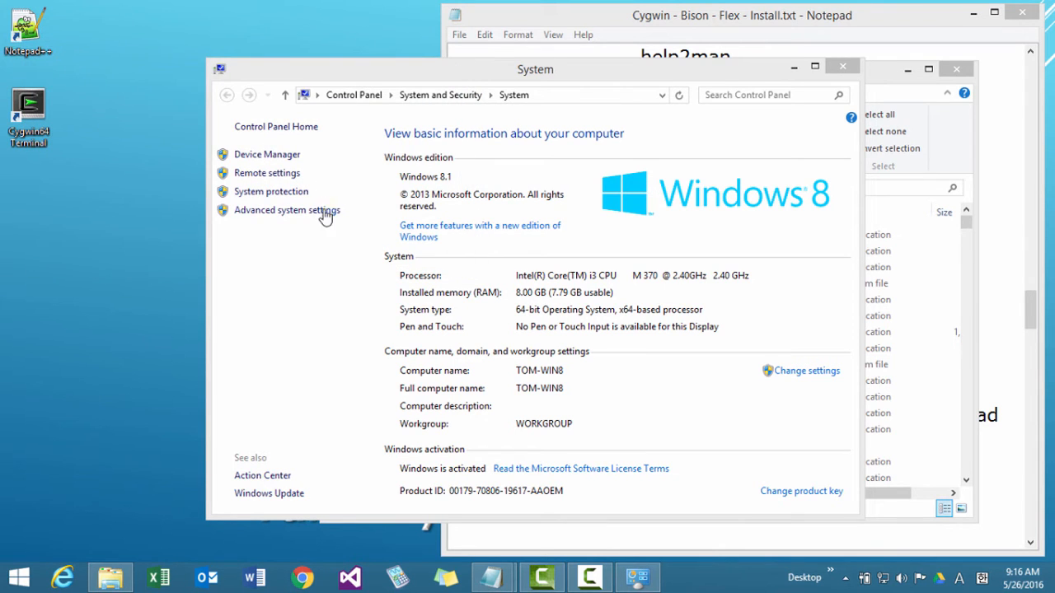
# Open the user variable HOME_SPB for editing in the Environment Variables dialog of the advanced system settings.
pyautogui.click(323, 211)
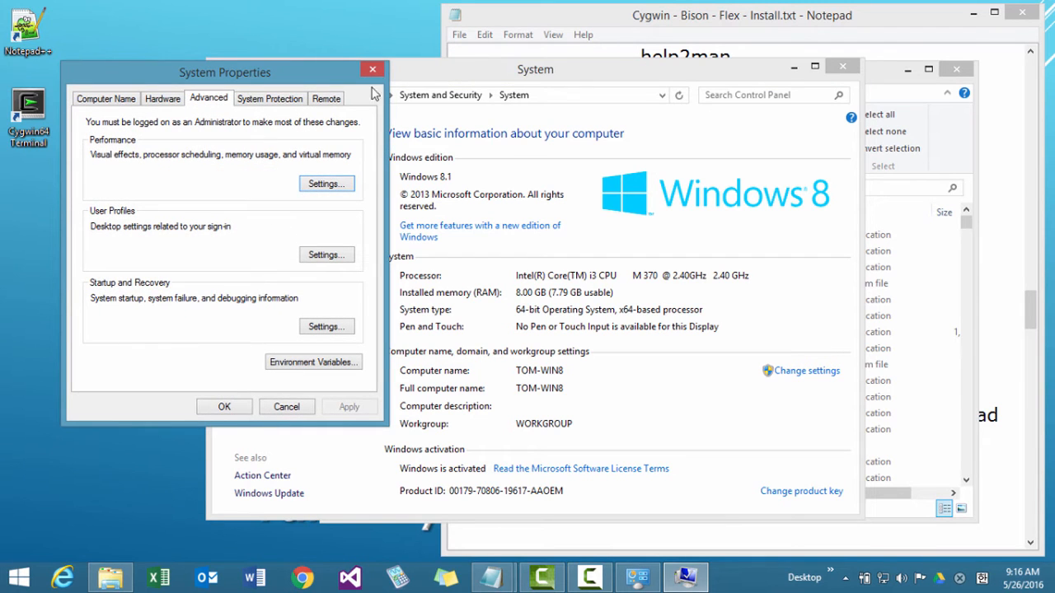
pyautogui.click(311, 412)
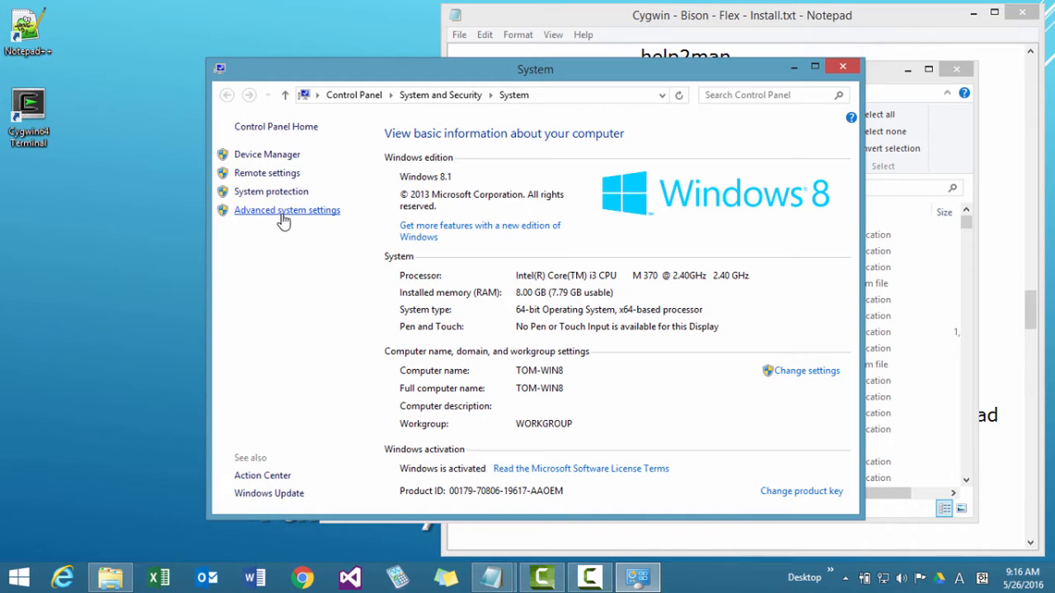
pyautogui.click(282, 216)
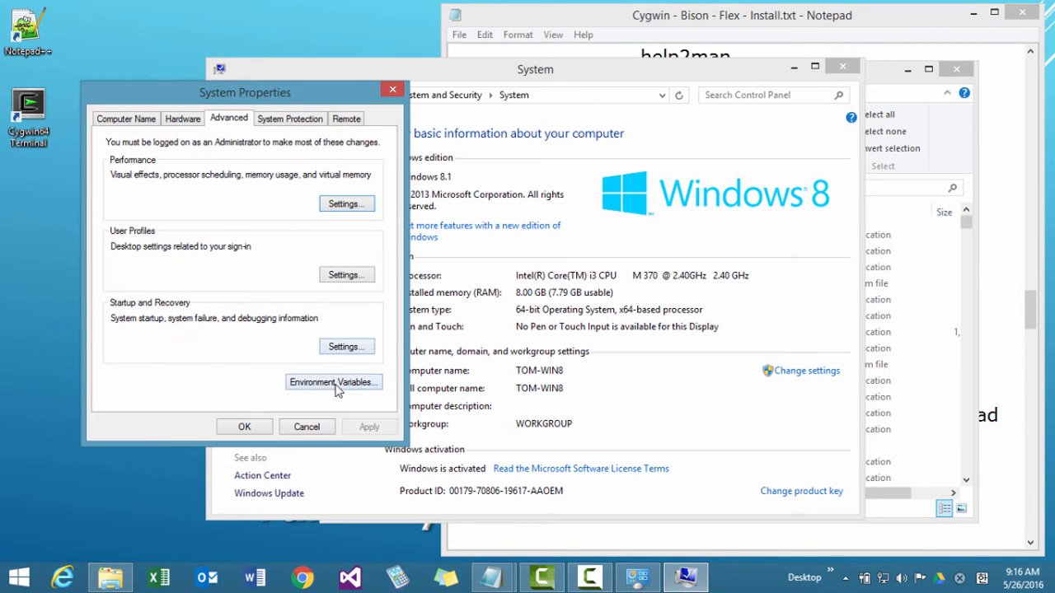
pyautogui.click(333, 387)
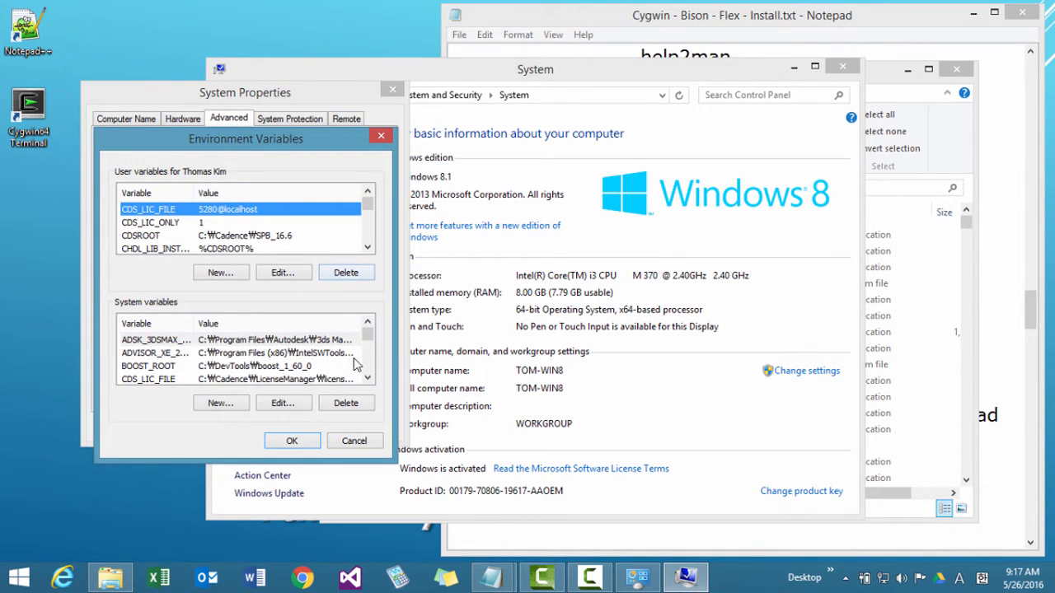
pyautogui.moveTo(369, 336)
pyautogui.mouseDown()
pyautogui.moveTo(369, 357)
pyautogui.moveTo(369, 336)
pyautogui.mouseUp()
pyautogui.moveTo(368, 209); pyautogui.dragTo(367, 212)
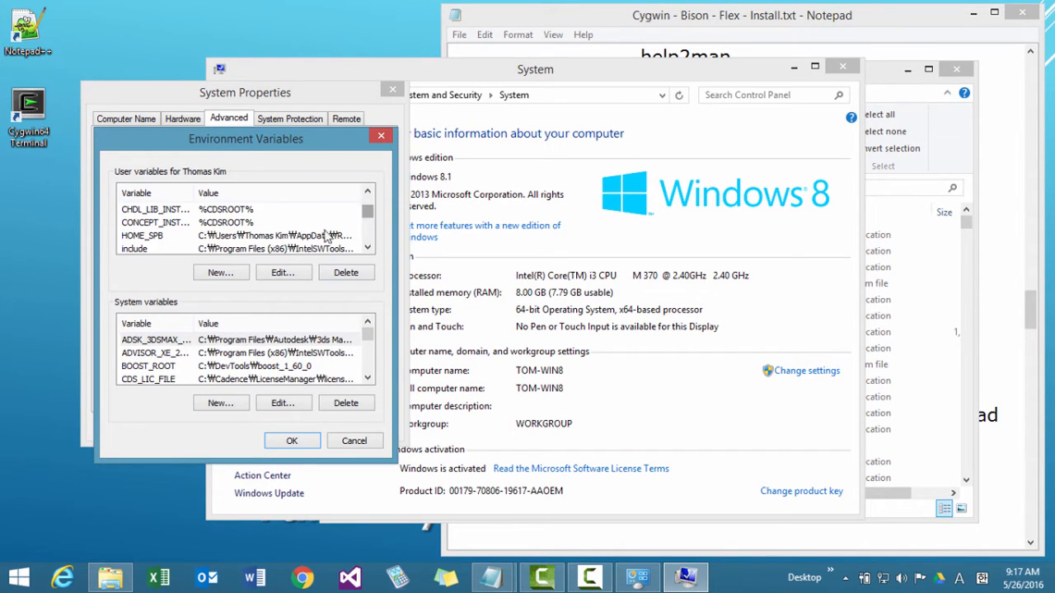
pyautogui.click(156, 238)
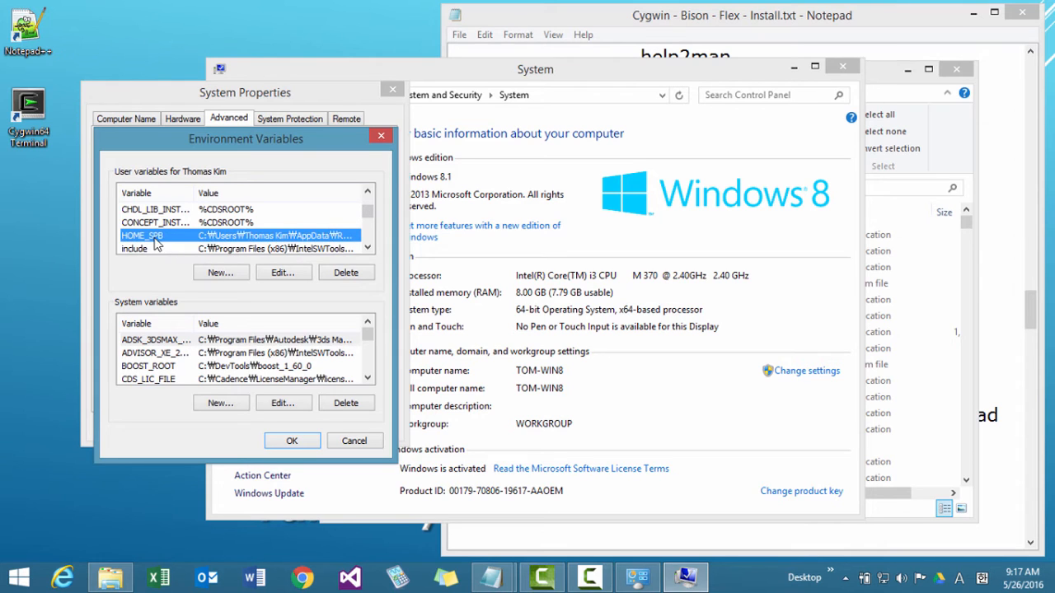
pyautogui.click(265, 277)
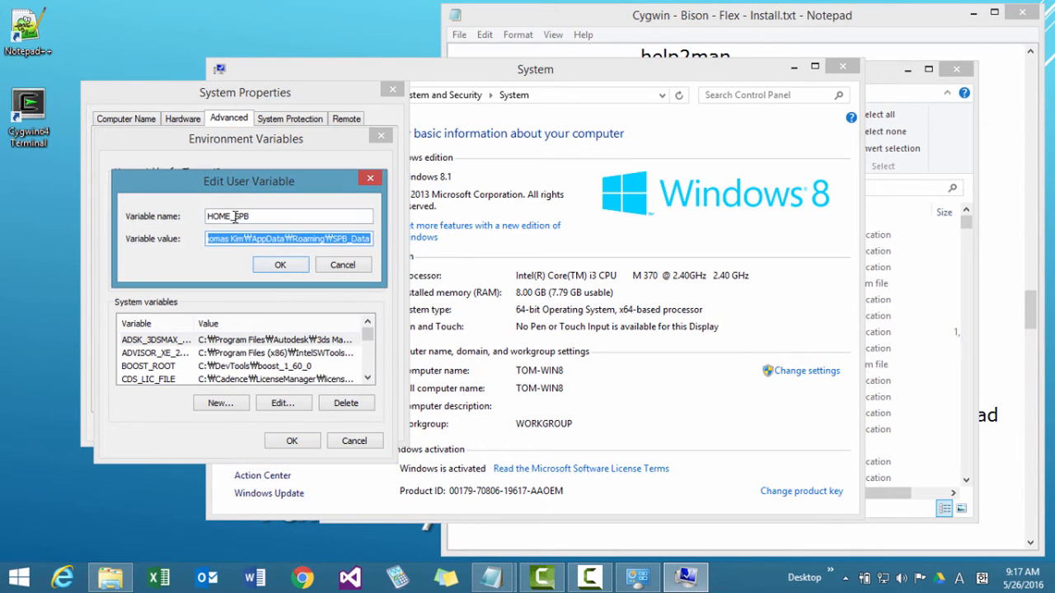
# Re-enter the variable name as HOME_SPB, accept all system dialogs, and close the System window.
pyautogui.click(230, 216)
pyautogui.moveTo(230, 216); pyautogui.dragTo(321, 211)
pyautogui.press('BackSpace')
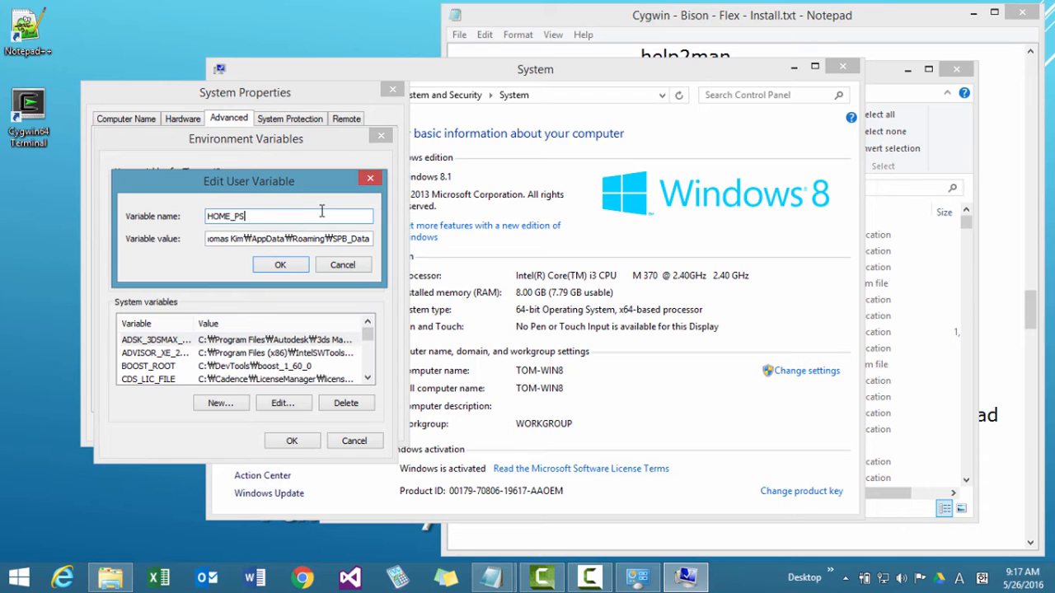
pyautogui.write('_P')
pyautogui.press('BackSpace')
pyautogui.write('SPB')
pyautogui.click(278, 265)
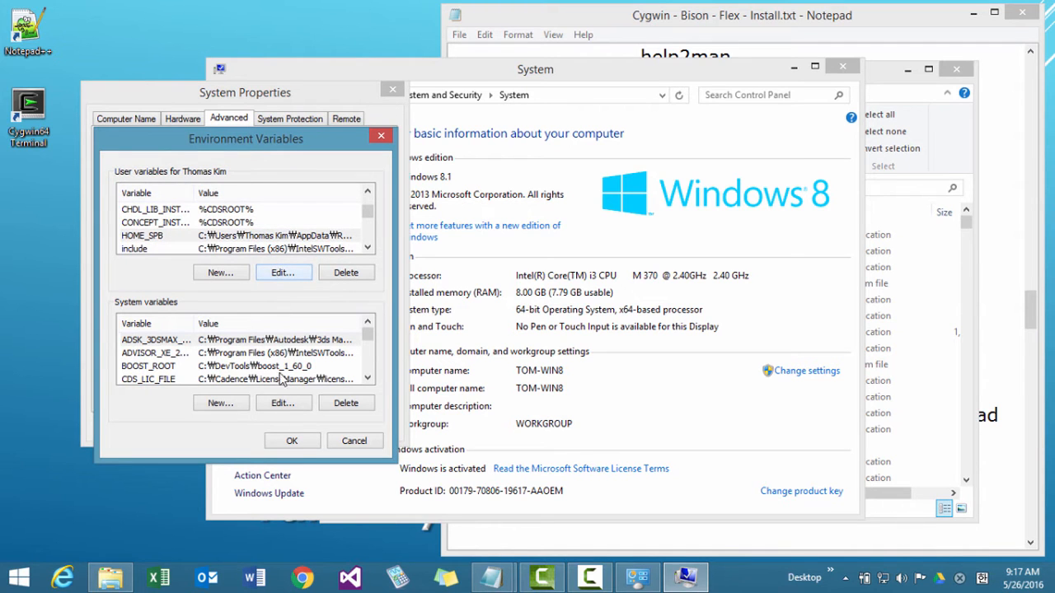
pyautogui.click(295, 443)
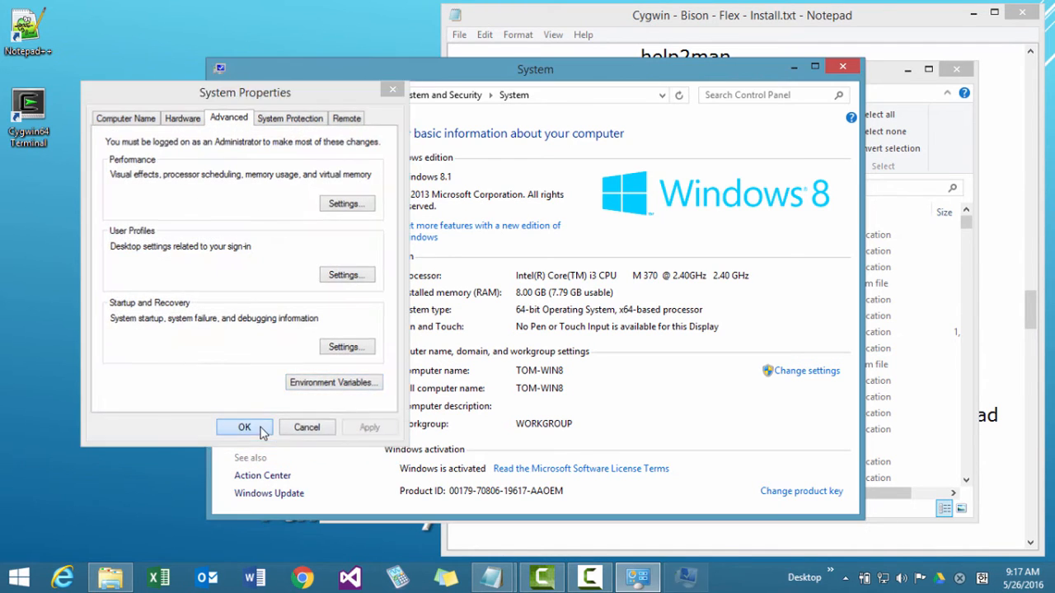
pyautogui.click(260, 426)
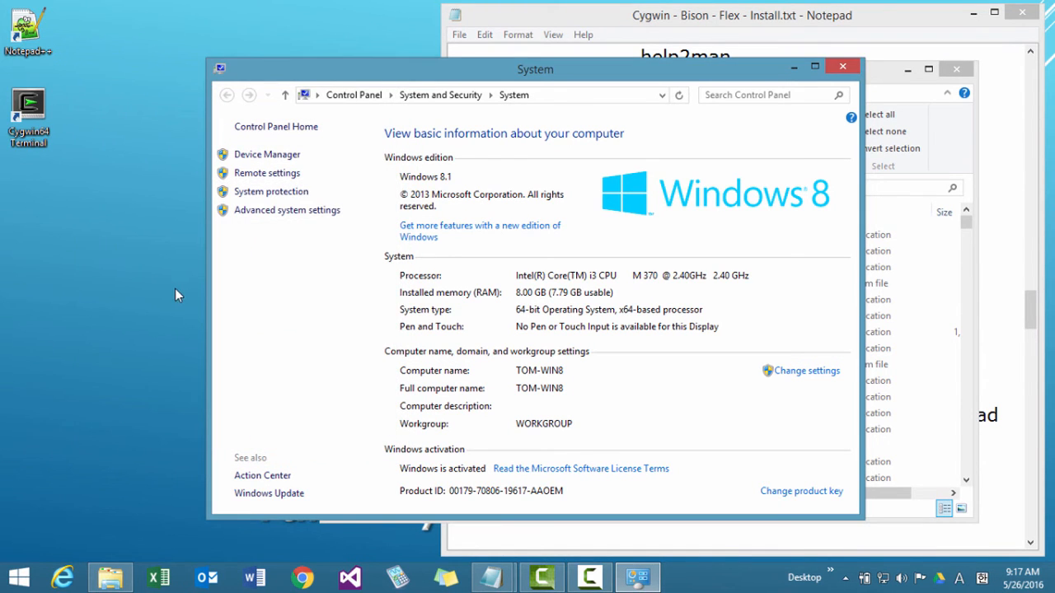
pyautogui.click(842, 67)
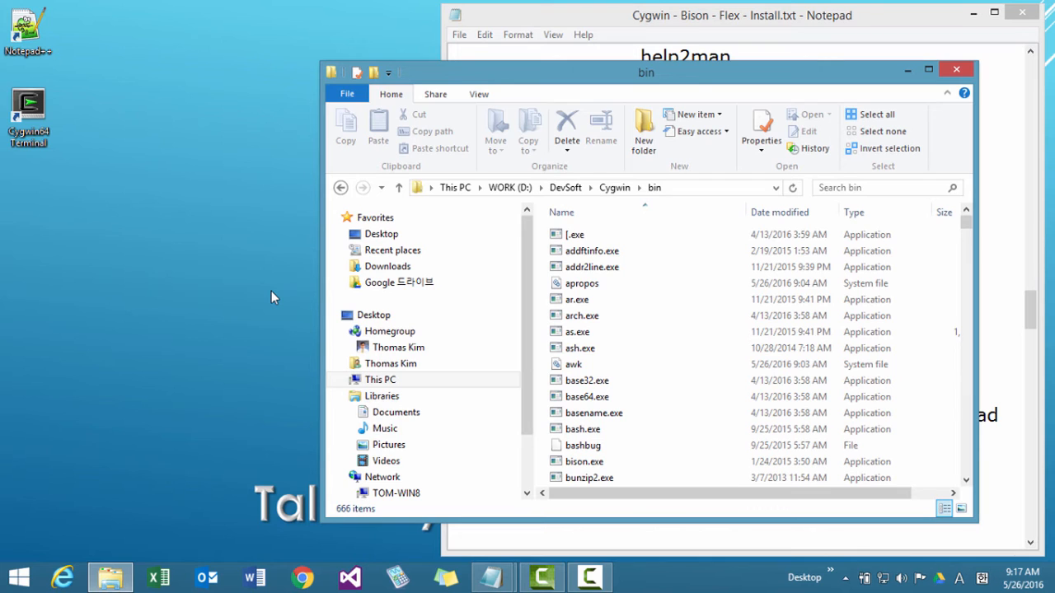
# Open a Windows Command Prompt and check the installed Bison version with bison --version.
pyautogui.rightClick(23, 576)
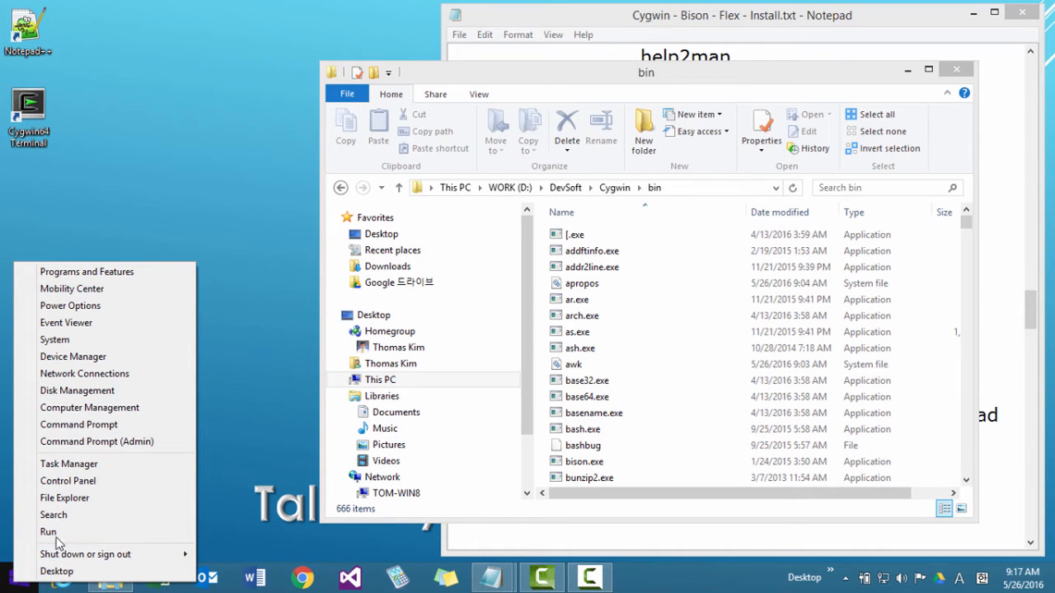
pyautogui.click(90, 427)
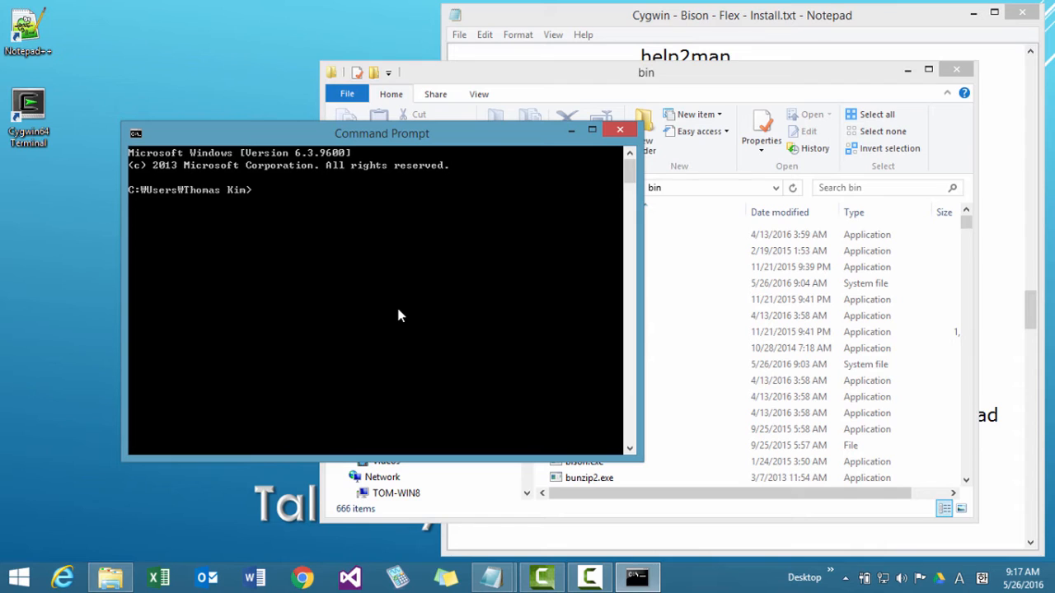
pyautogui.write('bison --version')
pyautogui.press('Return')
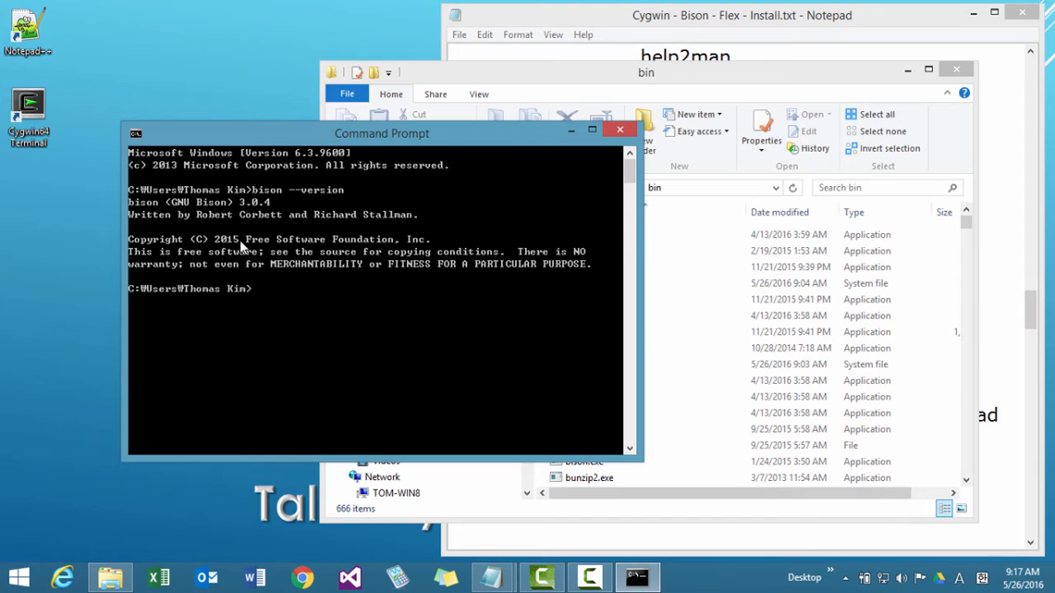
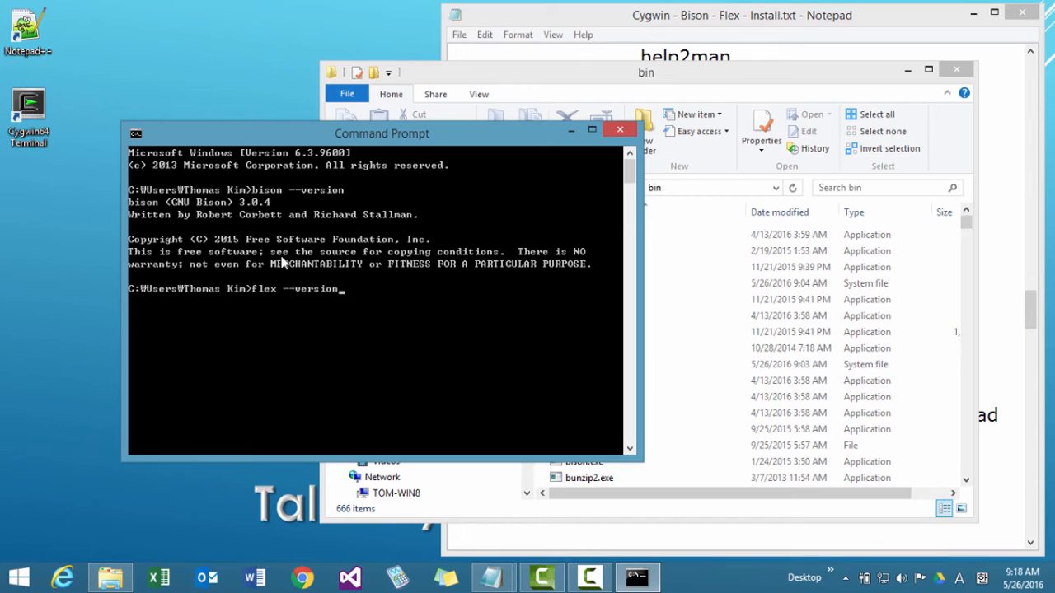
# Check the installed Flex version with flex --version, and close both the Command Prompt and the bin folder window.
pyautogui.press('Return')
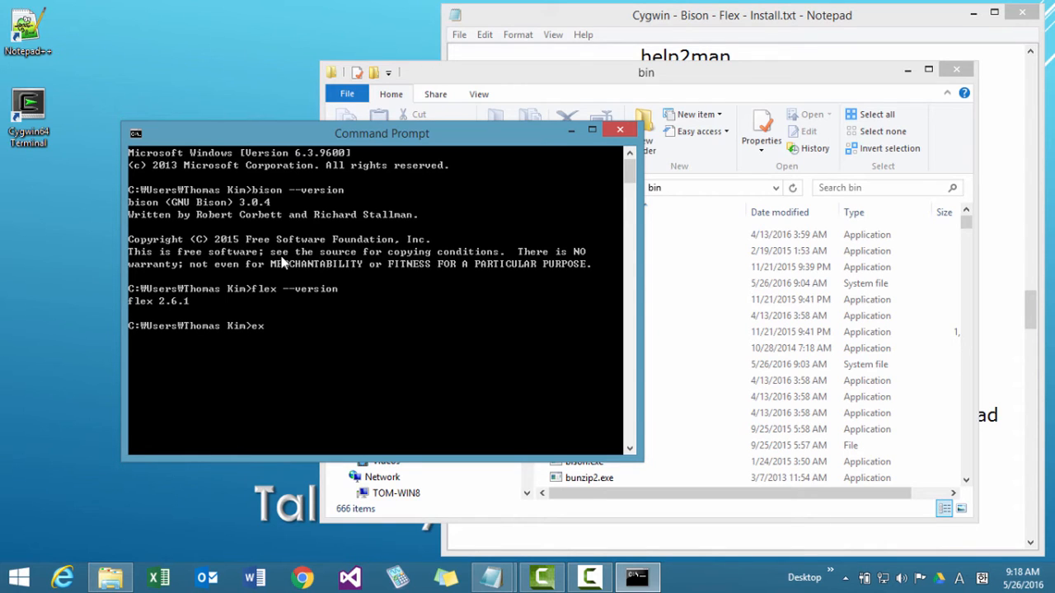
pyautogui.write('exit')
pyautogui.press('Return')
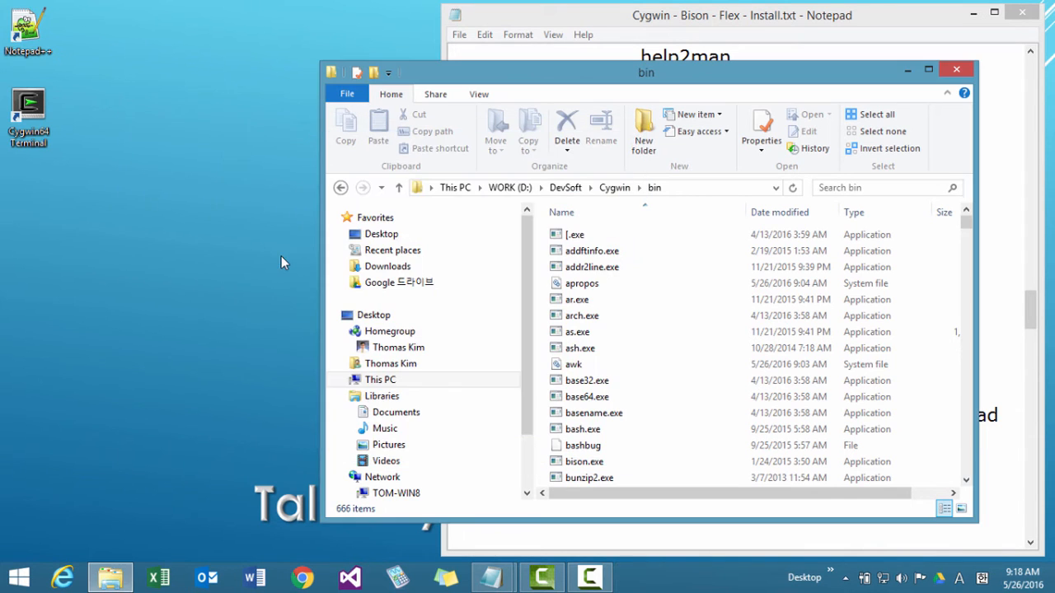
pyautogui.click(961, 71)
pyautogui.click(961, 71)
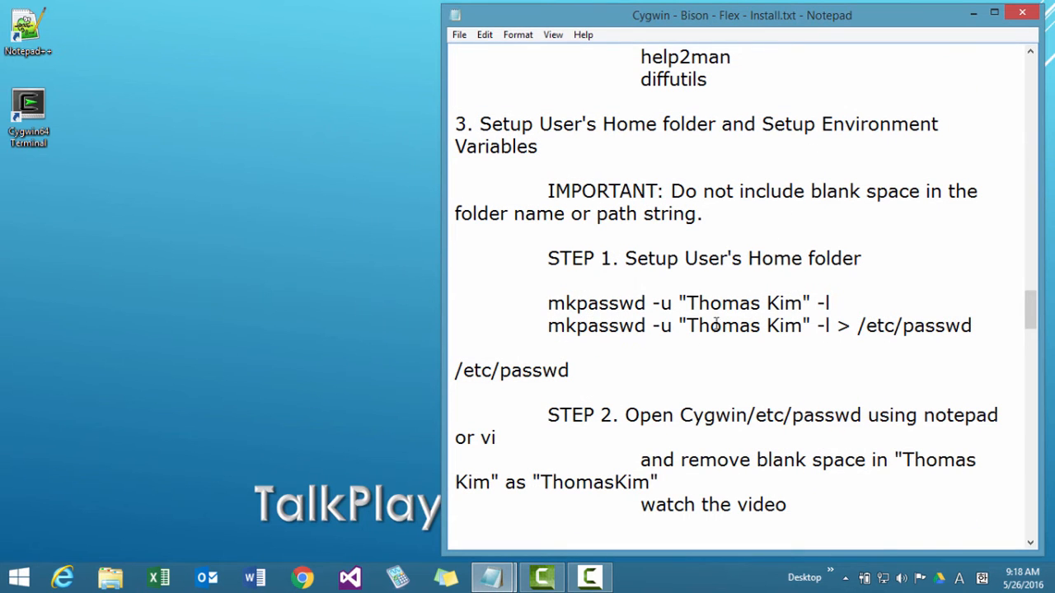
# Widen the Notepad window with the install notes and find the STEP 4 section on downloading Bison and Flex.
pyautogui.click(687, 356)
pyautogui.scroll(-5, 687, 355)
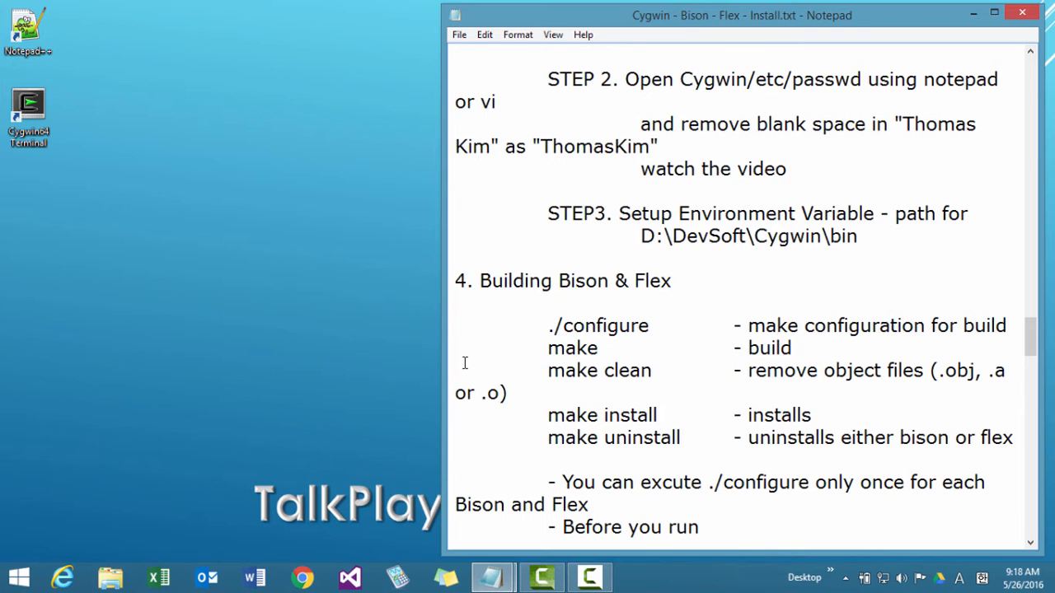
pyautogui.moveTo(443, 361); pyautogui.dragTo(171, 332)
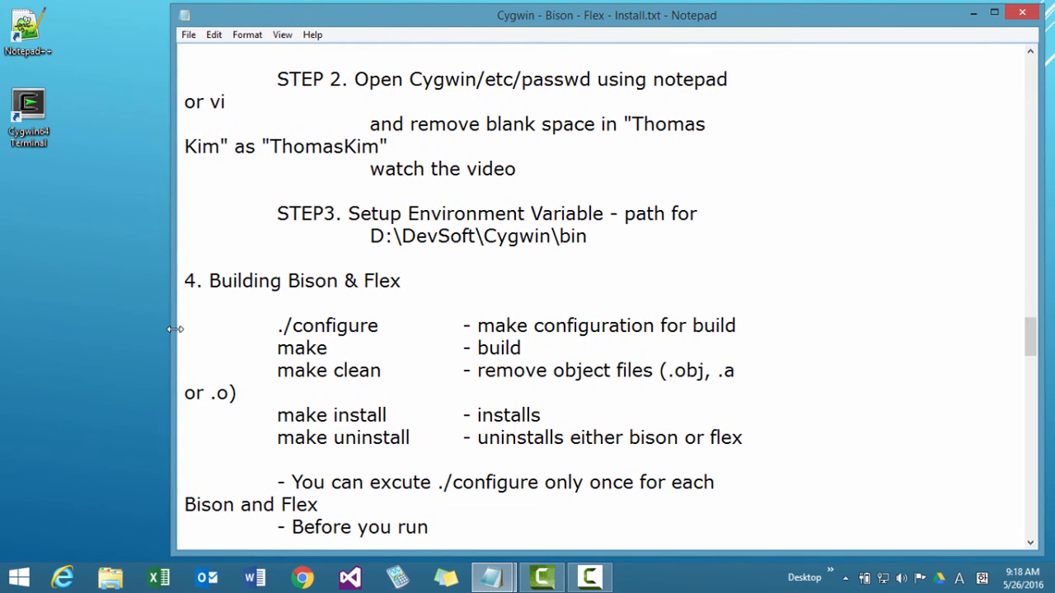
pyautogui.click(365, 281)
pyautogui.scroll(3, 366, 278)
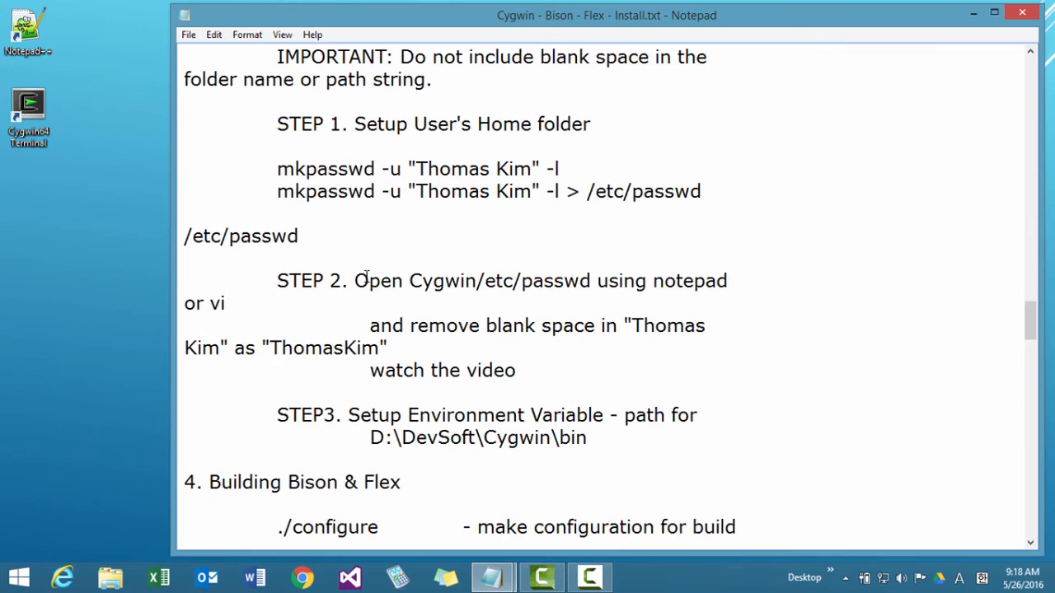
pyautogui.scroll(12, 366, 278)
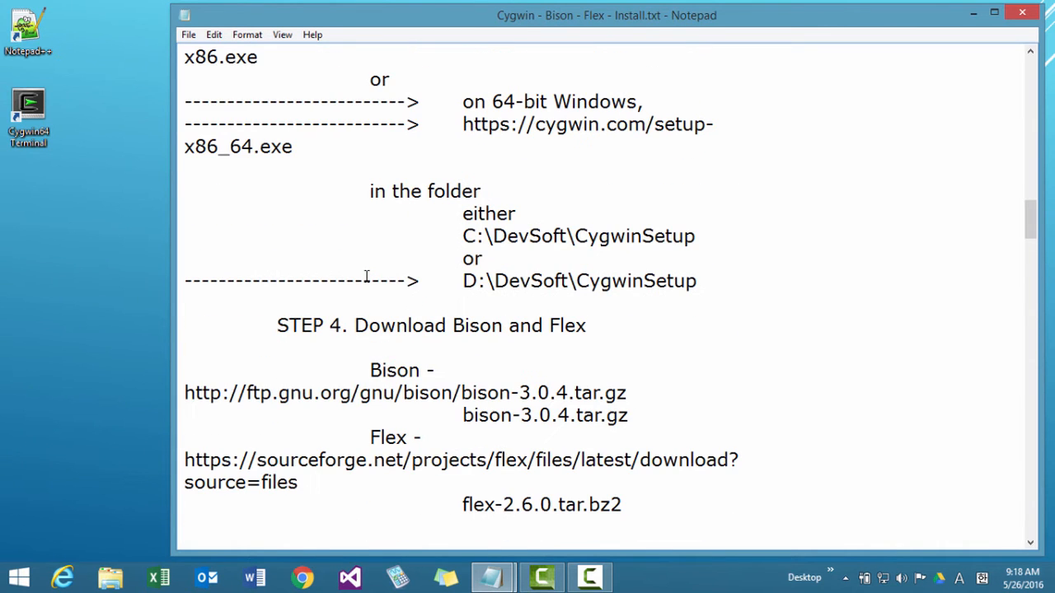
pyautogui.scroll(-2, 365, 277)
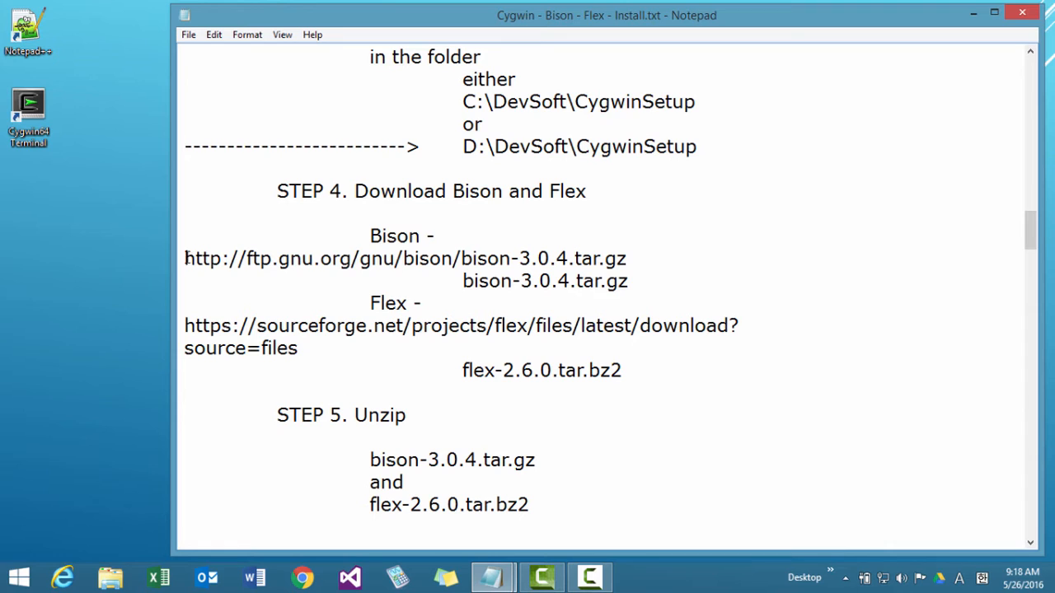
pyautogui.moveTo(185, 258); pyautogui.dragTo(650, 261)
pyautogui.hotkey('ctrl', 'c')
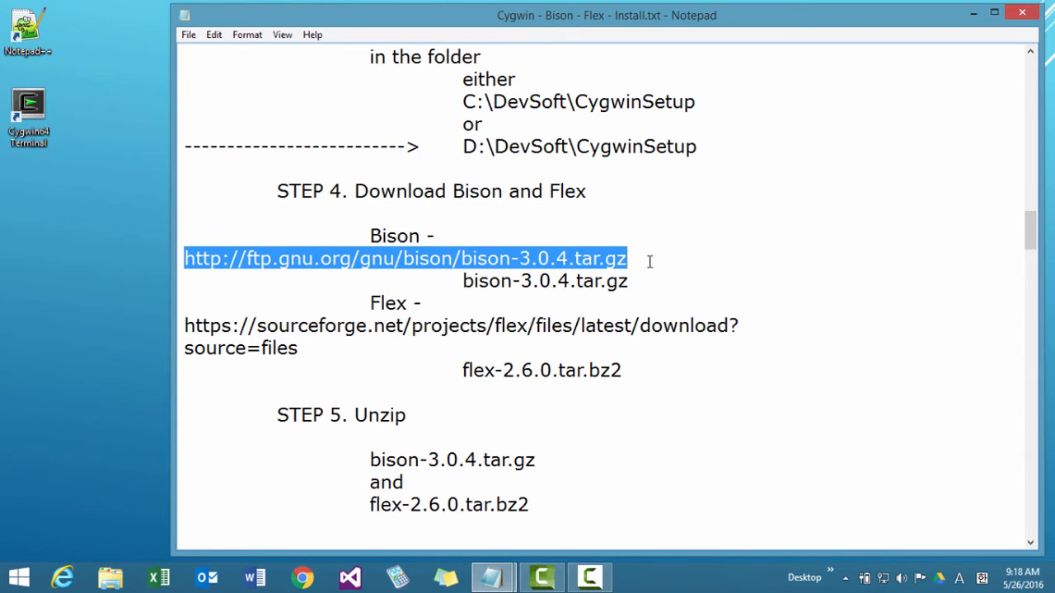
pyautogui.click(305, 578)
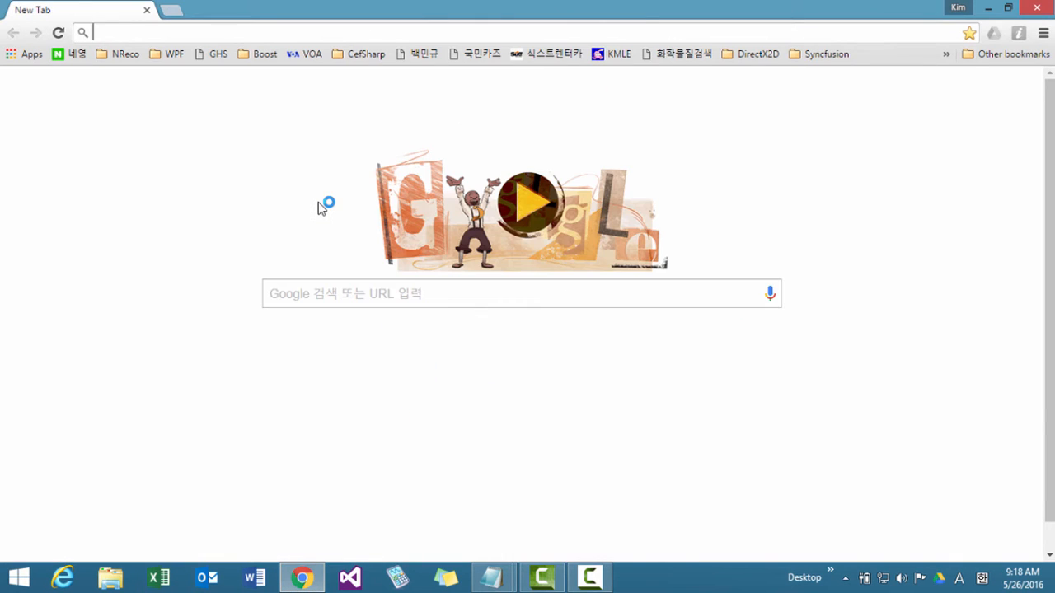
pyautogui.hotkey('ctrl', 'v')
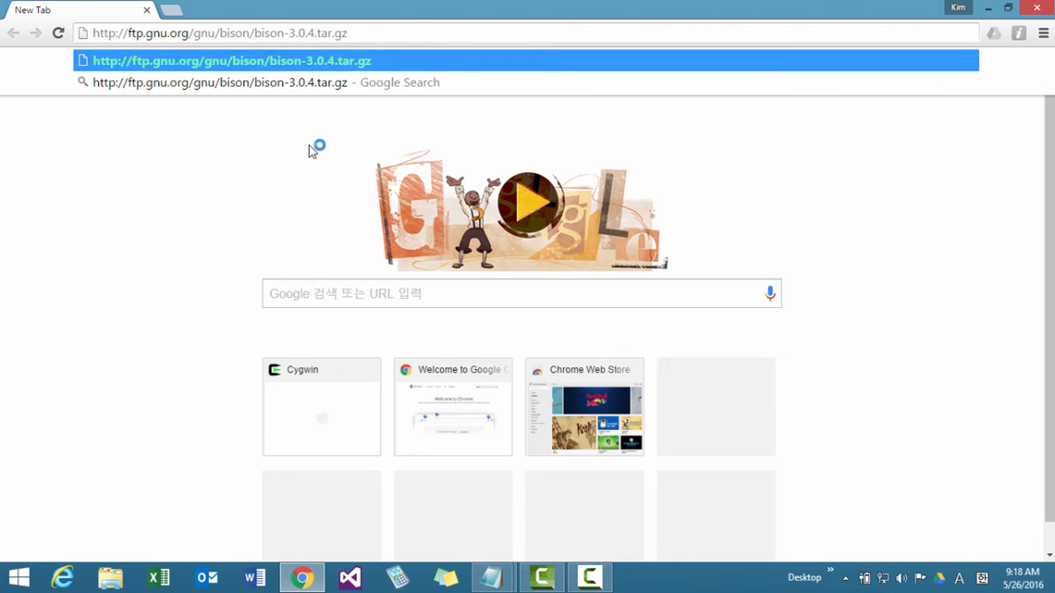
pyautogui.press('Return')
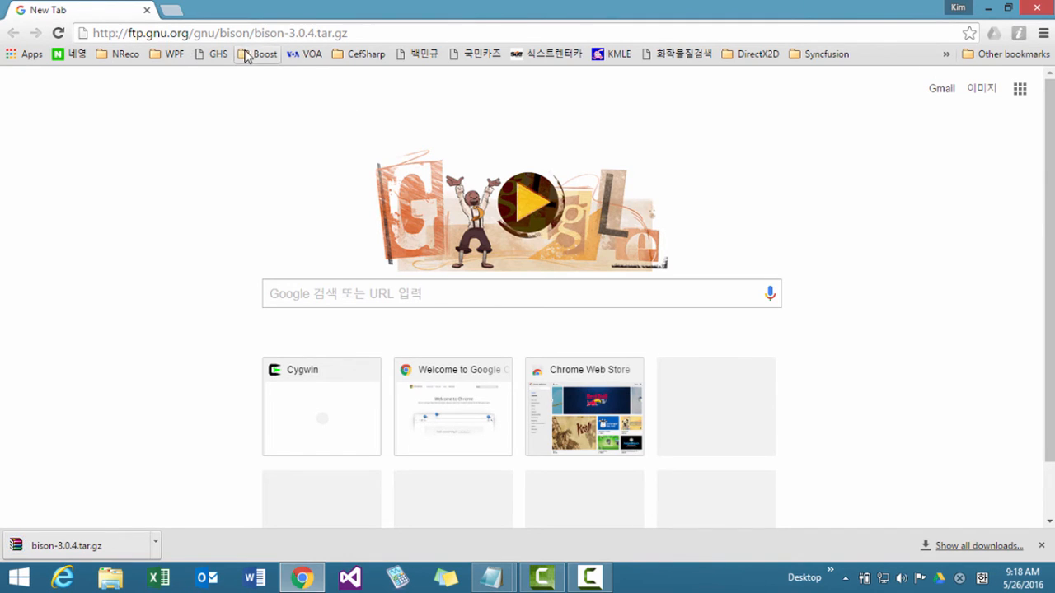
pyautogui.click(328, 291)
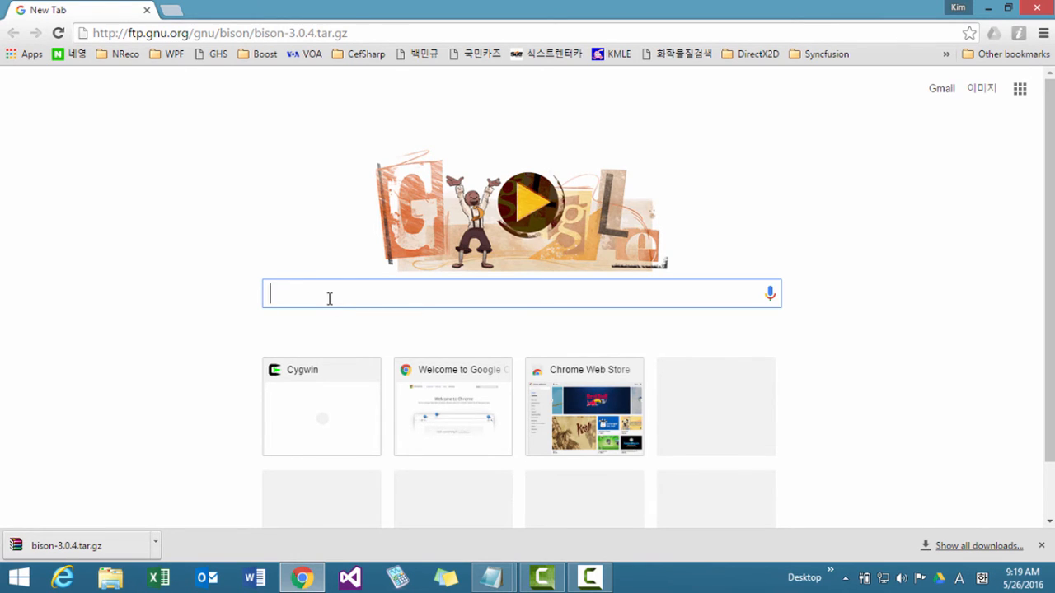
# Search Google for "bison home" in a new browser tab and look through the results for the Bison project site.
pyautogui.click(171, 10)
pyautogui.write('b')
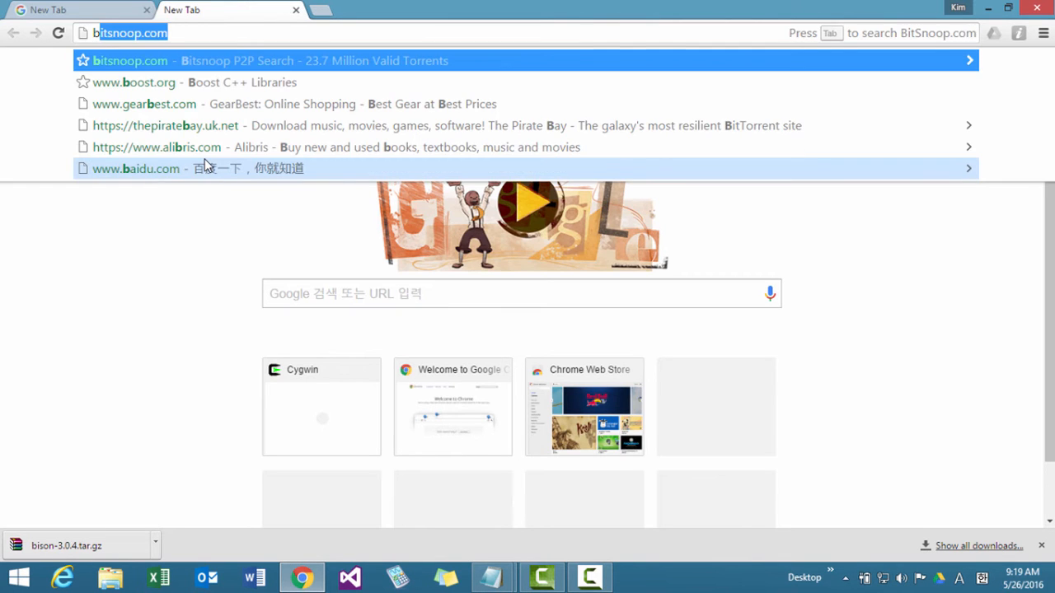
pyautogui.write('ison for')
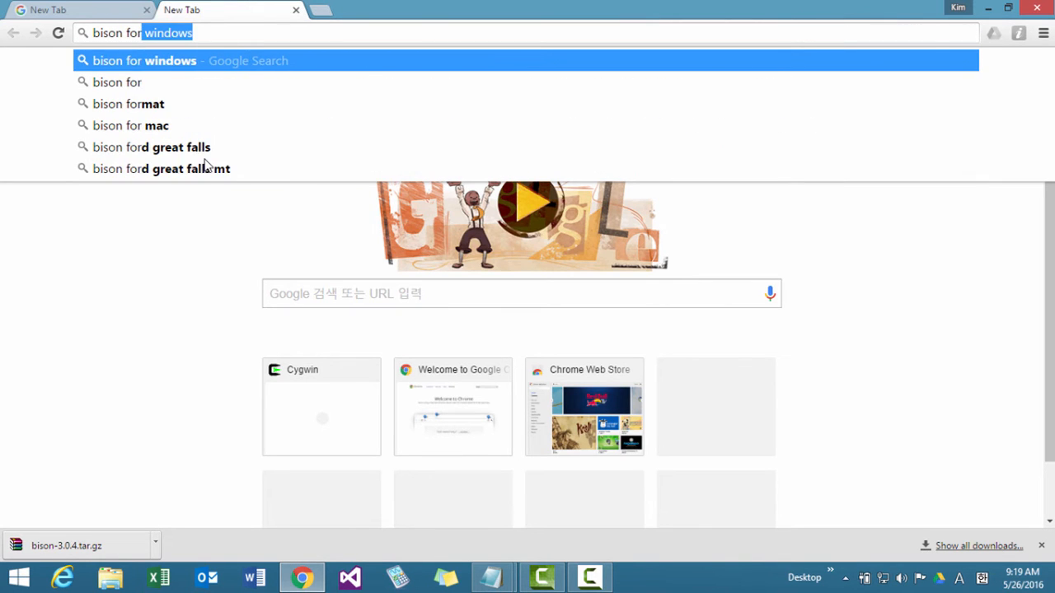
pyautogui.press('BackSpace')
pyautogui.press('BackSpace')
pyautogui.press('BackSpace')
pyautogui.press('BackSpace')
pyautogui.press('BackSpace')
pyautogui.write('home')
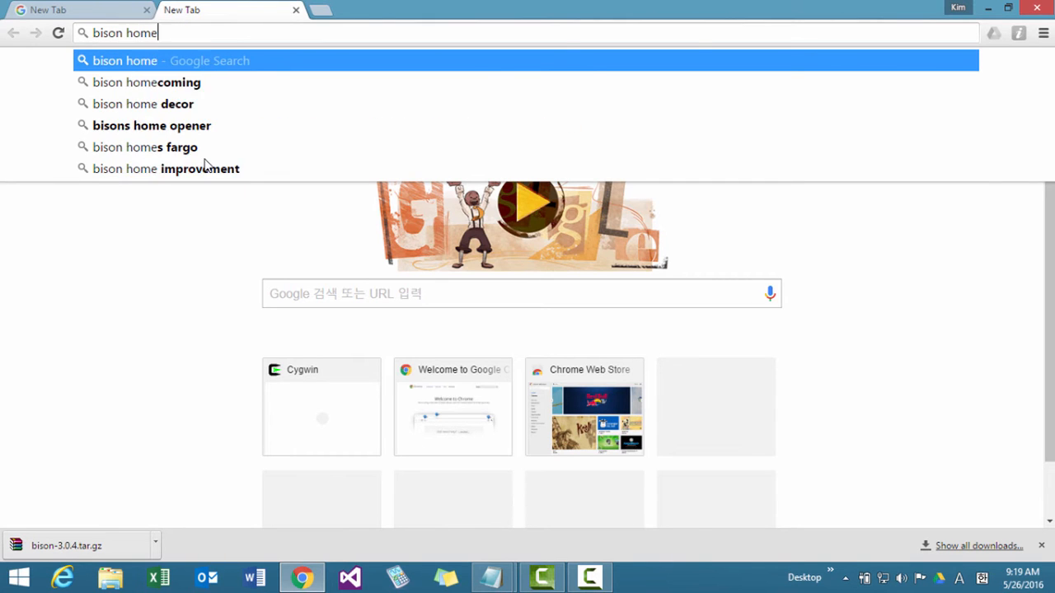
pyautogui.press('Return')
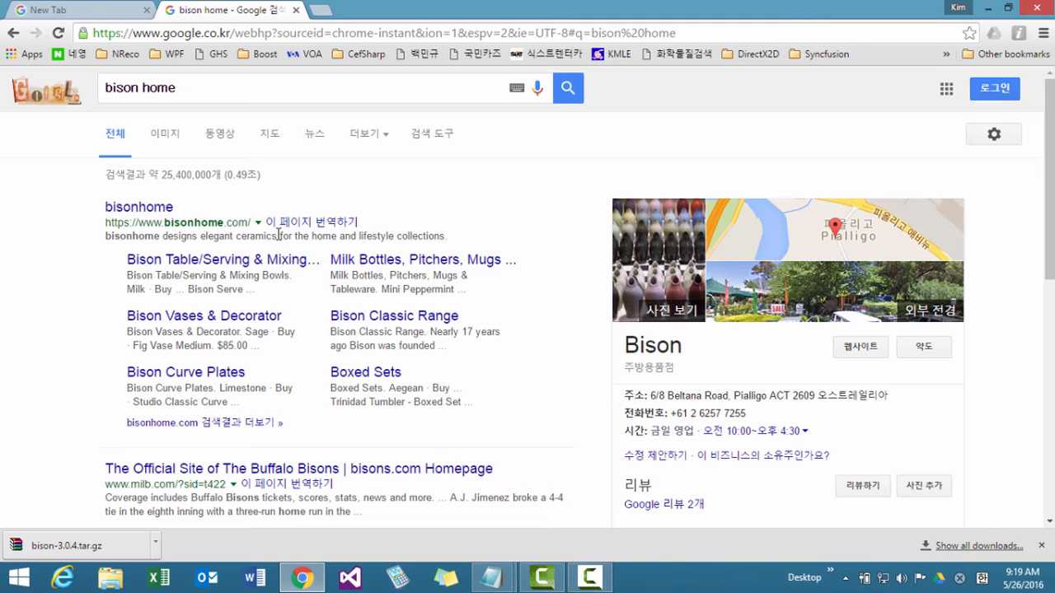
pyautogui.scroll(-4, 278, 235)
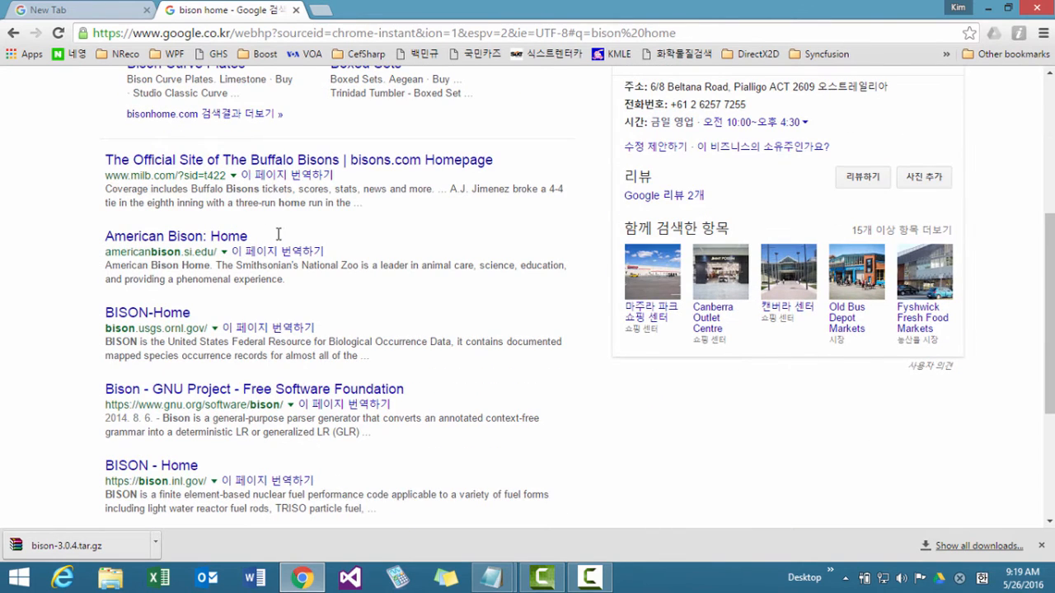
pyautogui.scroll(-2, 278, 245)
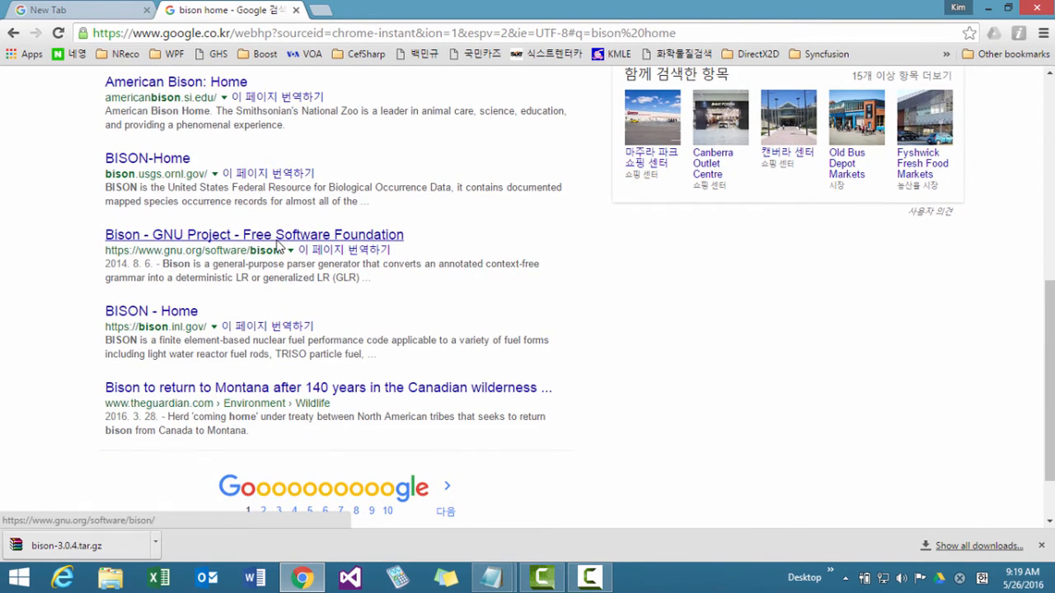
pyautogui.scroll(2, 278, 245)
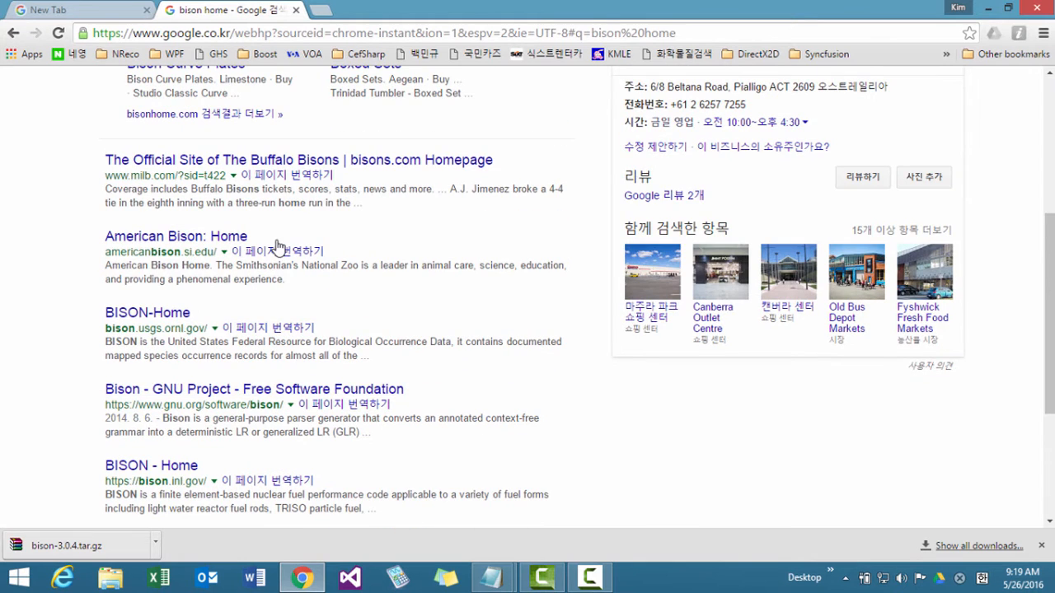
pyautogui.scroll(4, 279, 244)
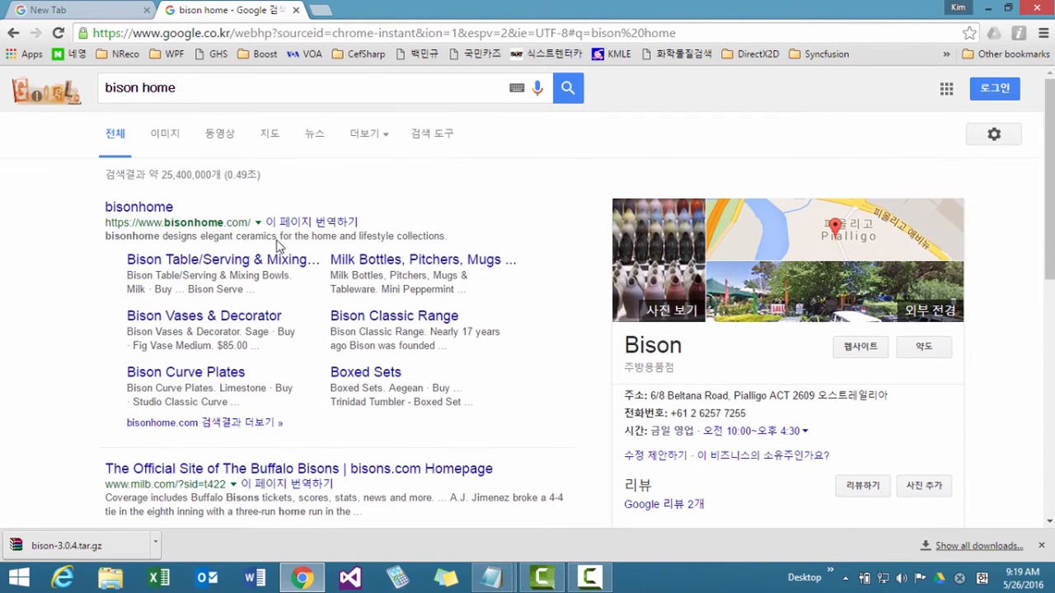
# Change the Google search to "gnu bison" and open the result "Bison - GNU Project - Free Software Foundation".
pyautogui.click(195, 83)
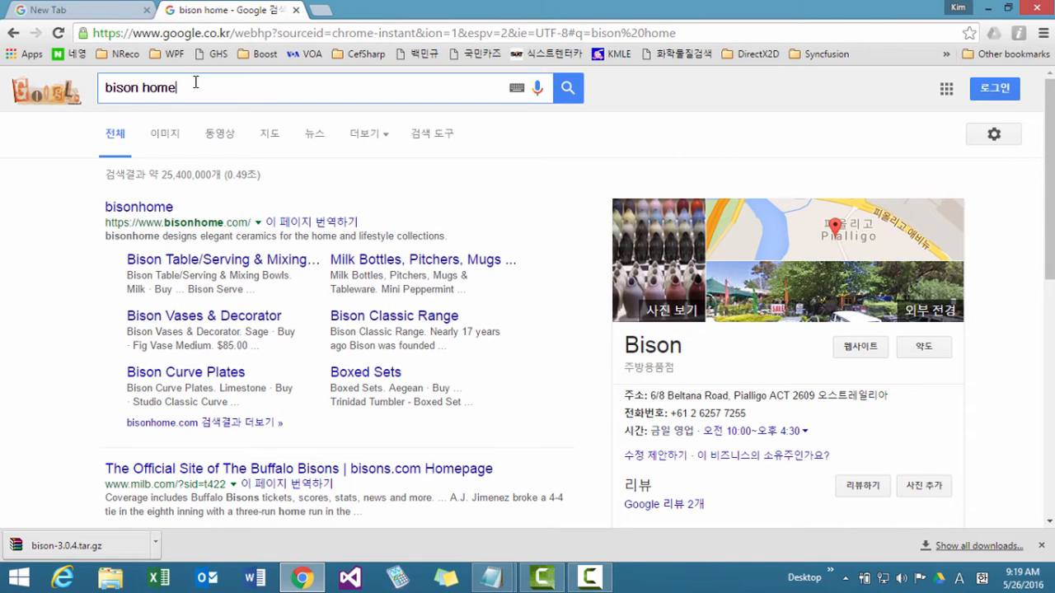
pyautogui.doubleClick(196, 83)
pyautogui.press('Home')
pyautogui.write('gnu')
pyautogui.press('Right')
pyautogui.press('Right')
pyautogui.hotkey('shift', 'End')
pyautogui.press('Delete')
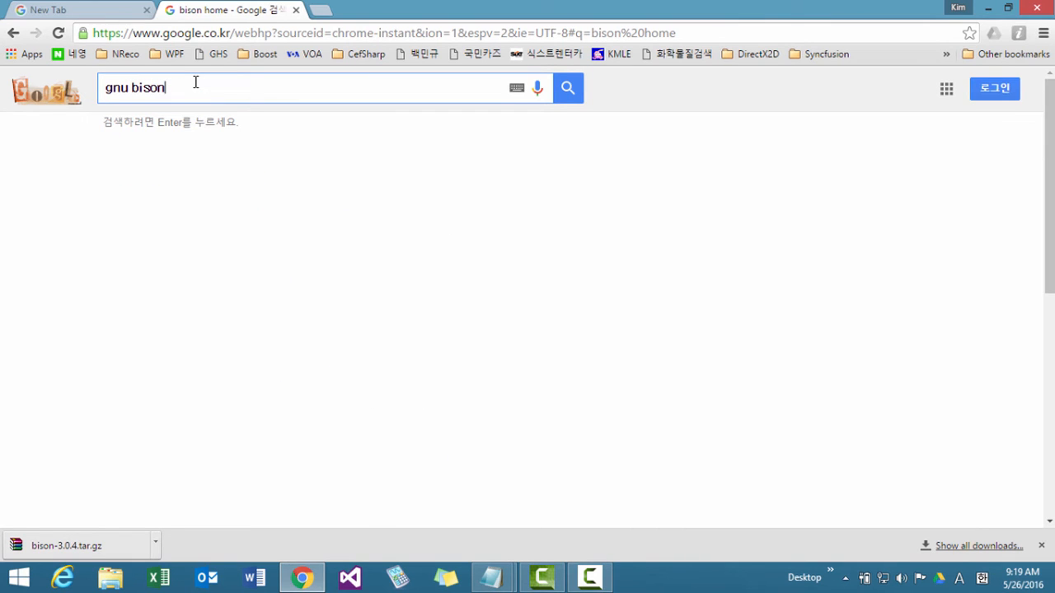
pyautogui.press('Return')
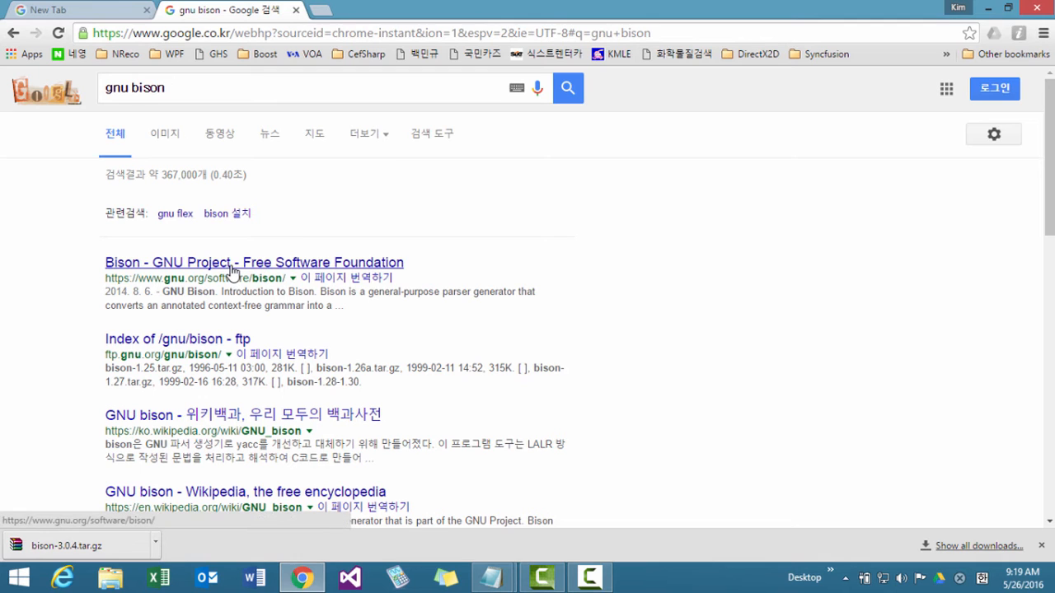
pyautogui.click(234, 269)
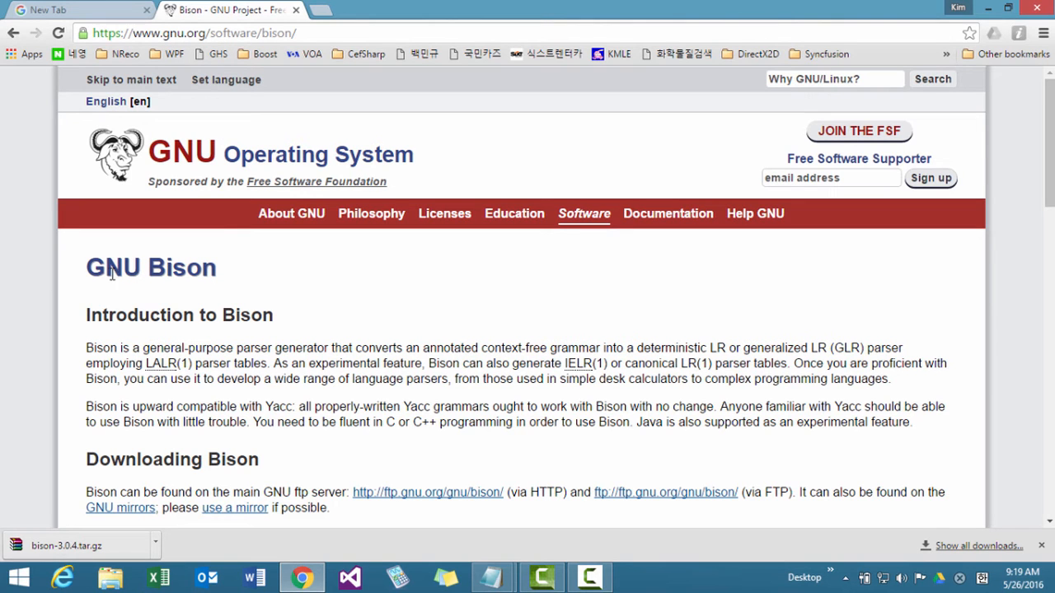
pyautogui.scroll(-3, 252, 301)
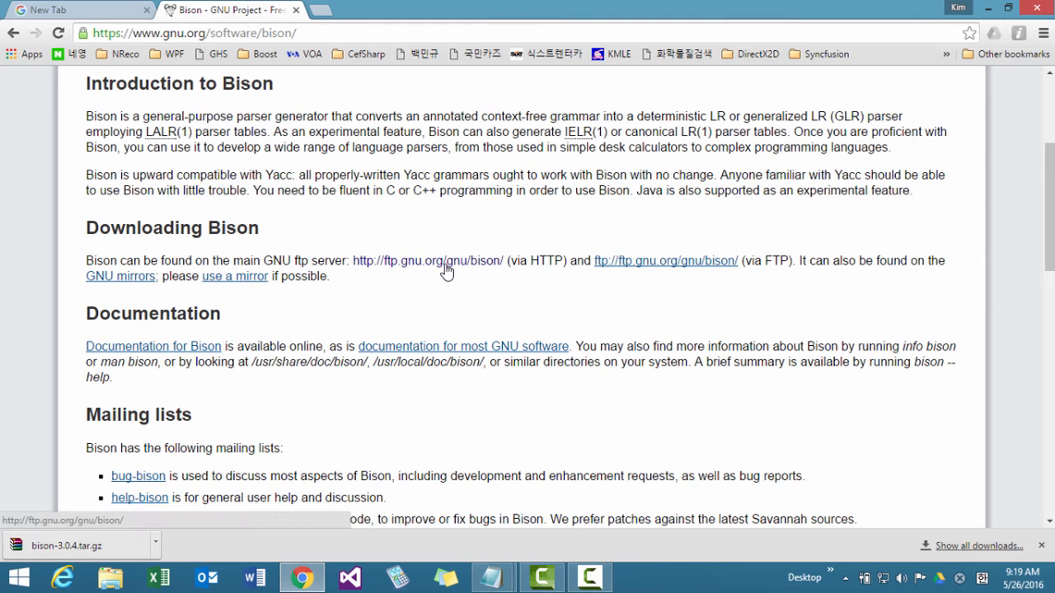
pyautogui.click(446, 271)
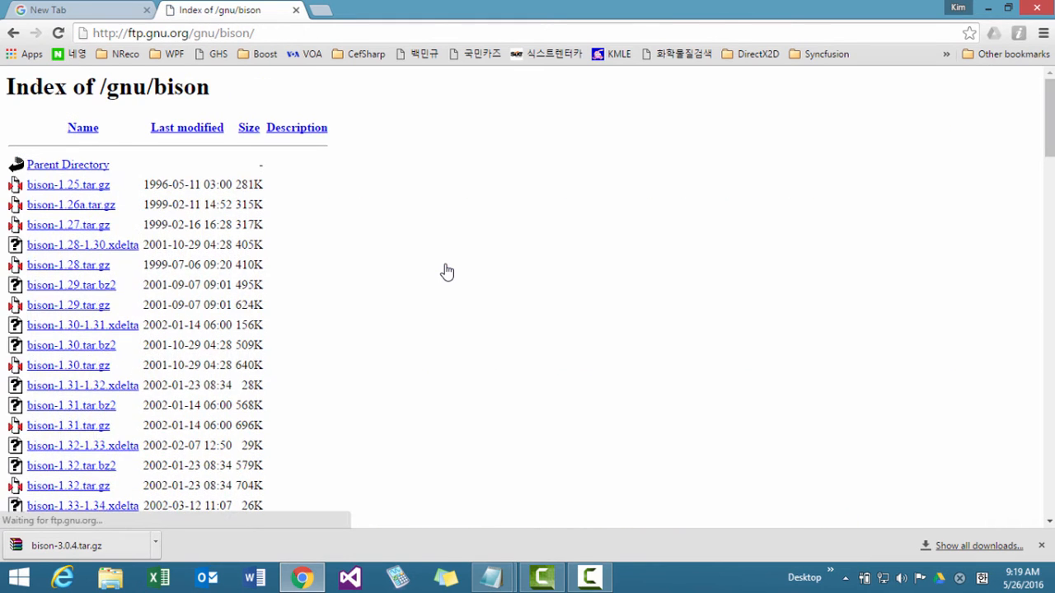
pyautogui.scroll(-5, 445, 271)
pyautogui.scroll(-12, 446, 271)
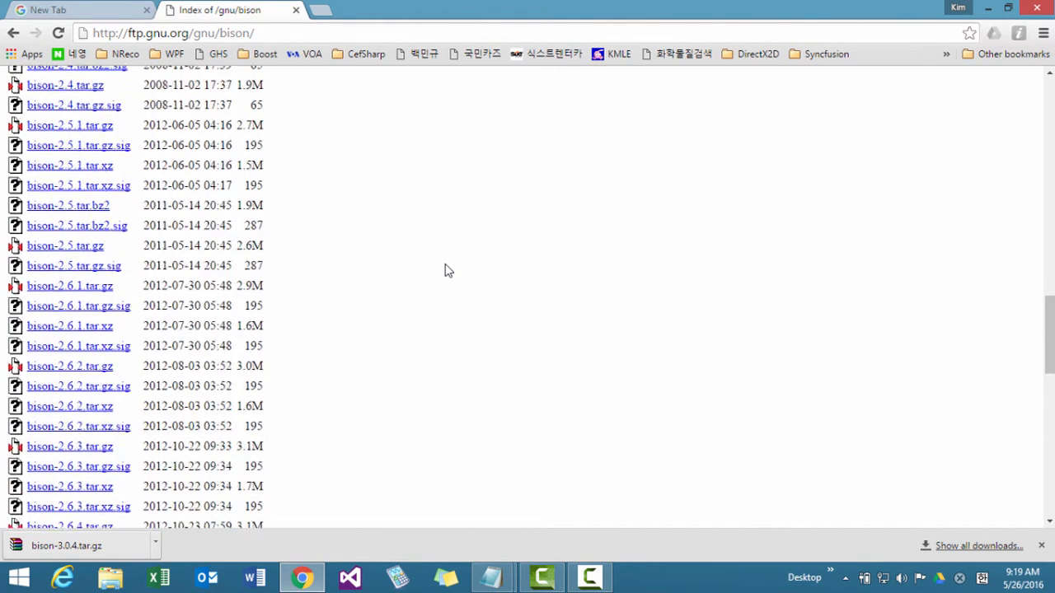
pyautogui.click(285, 33)
pyautogui.press('Return')
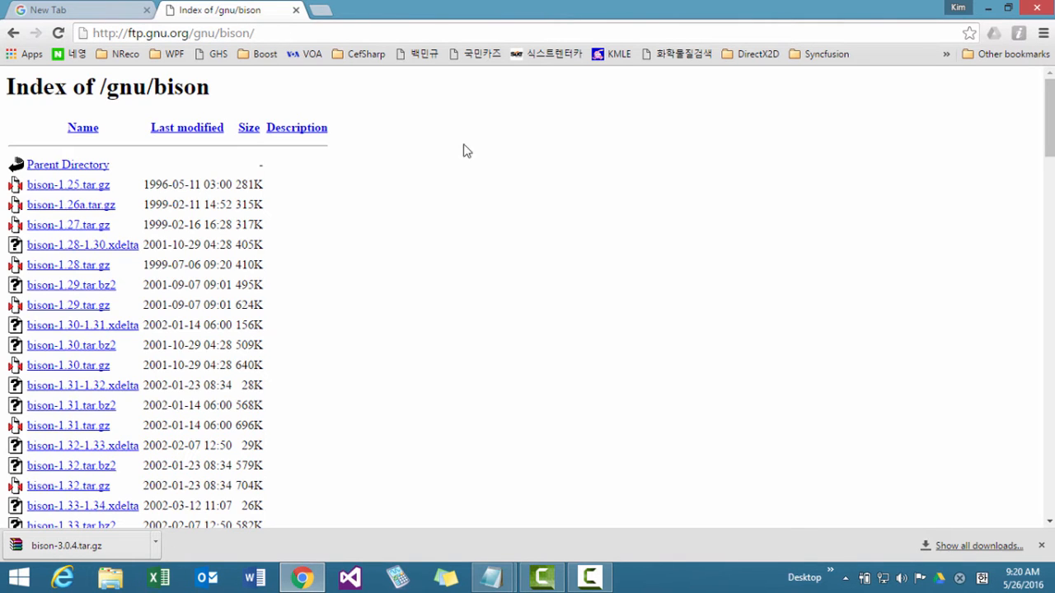
pyautogui.moveTo(1050, 155); pyautogui.dragTo(1037, 493)
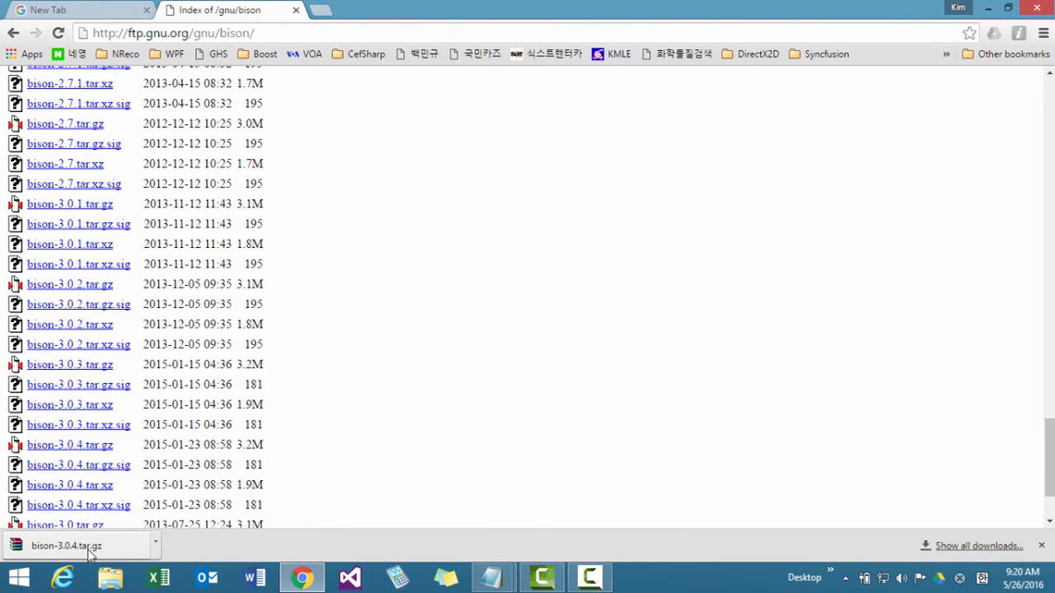
# Show the downloaded bison-3.0.4.tar.gz in its folder, and return to the install notes in Notepad.
pyautogui.click(155, 542)
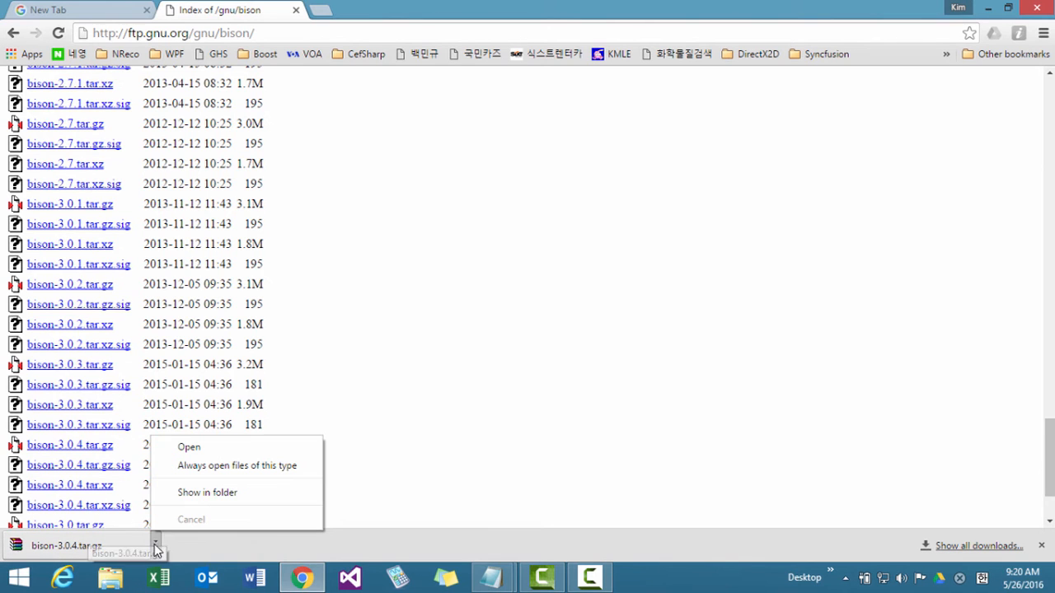
pyautogui.click(198, 493)
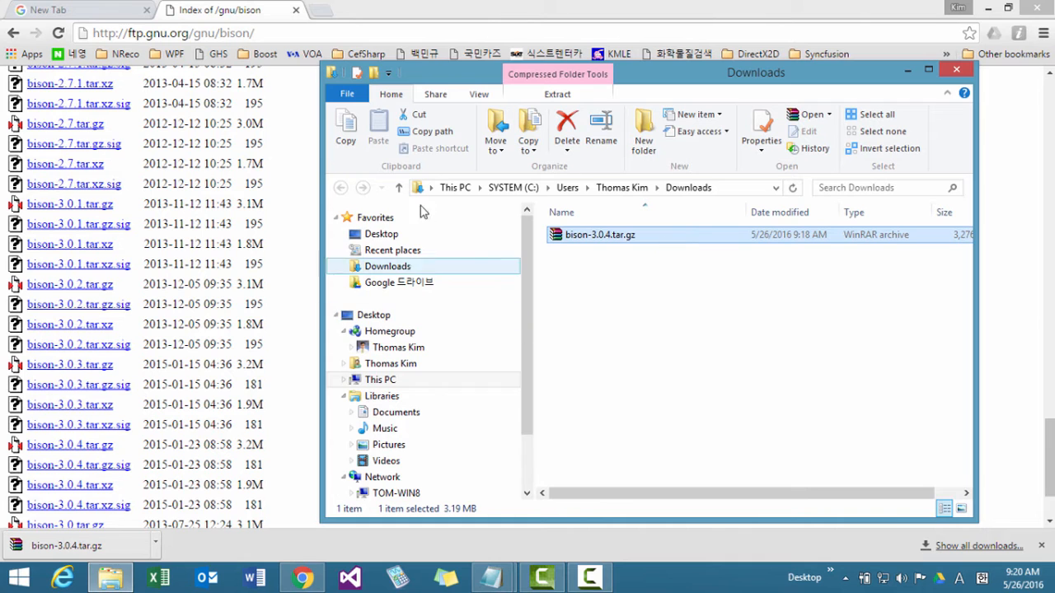
pyautogui.click(1022, 10)
pyautogui.click(277, 386)
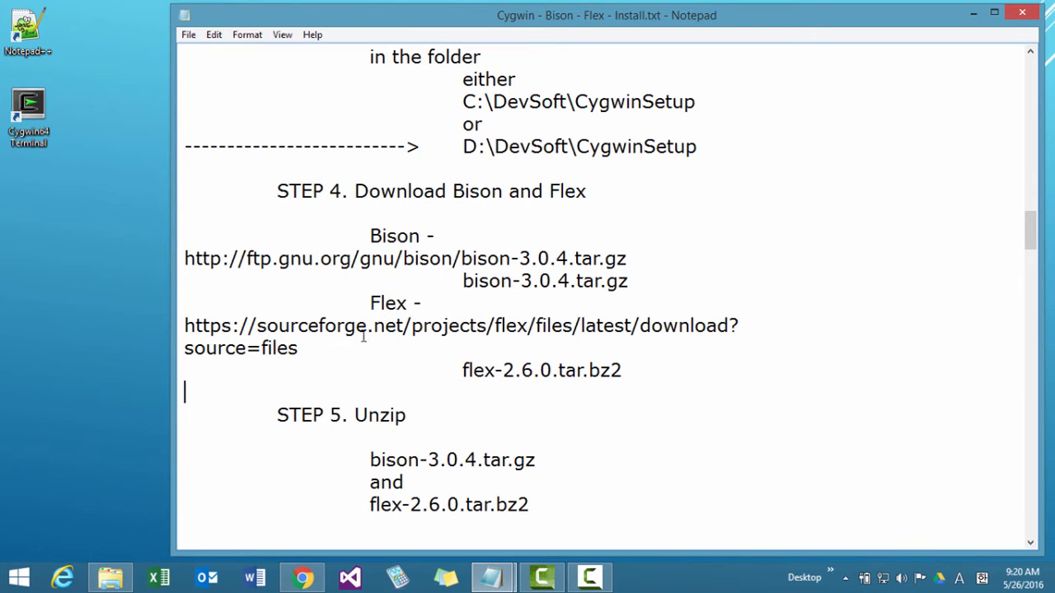
pyautogui.moveTo(318, 348); pyautogui.dragTo(152, 323)
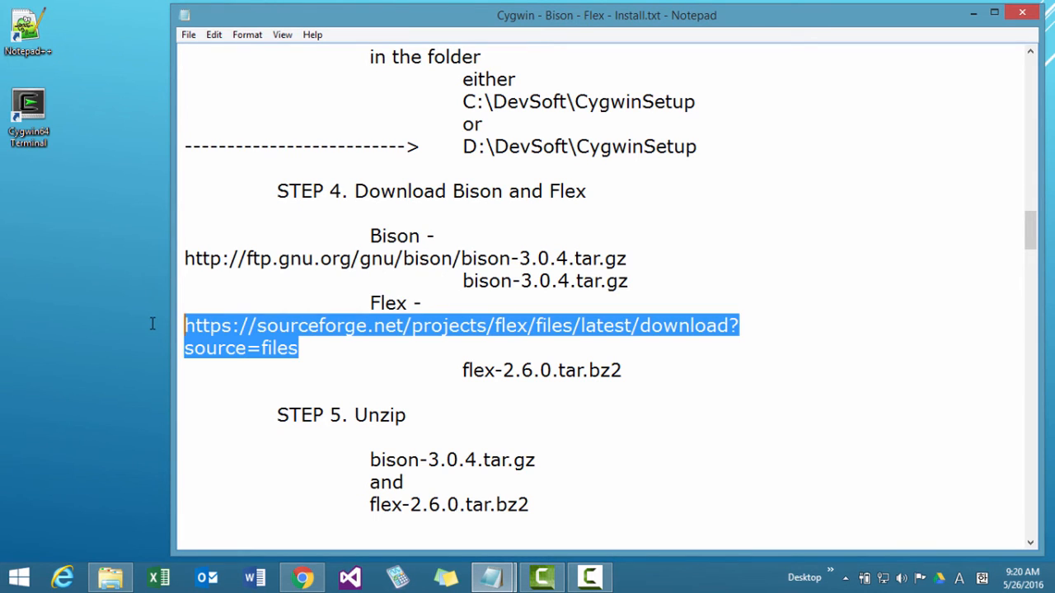
pyautogui.click(303, 577)
pyautogui.moveTo(297, 33); pyautogui.dragTo(85, 33)
pyautogui.write('https://sourceforge.net/projects/flex/files/latest/download?source=files')
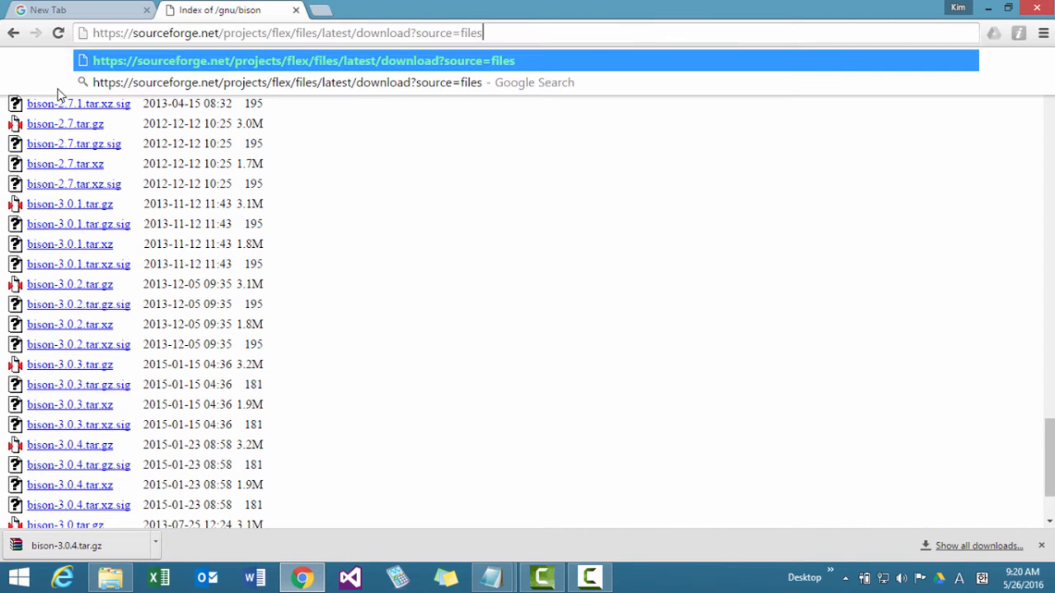
pyautogui.press('Return')
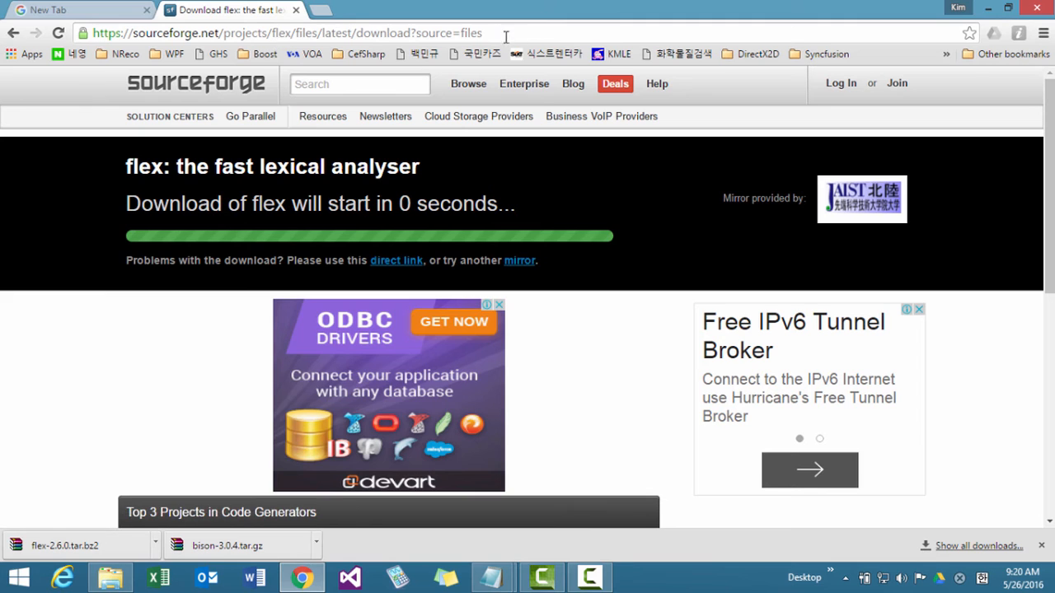
# Search Google for "gnu flex home" in a new browser tab and open the SourceForge result "flex: the fast lexical analyser download".
pyautogui.click(324, 13)
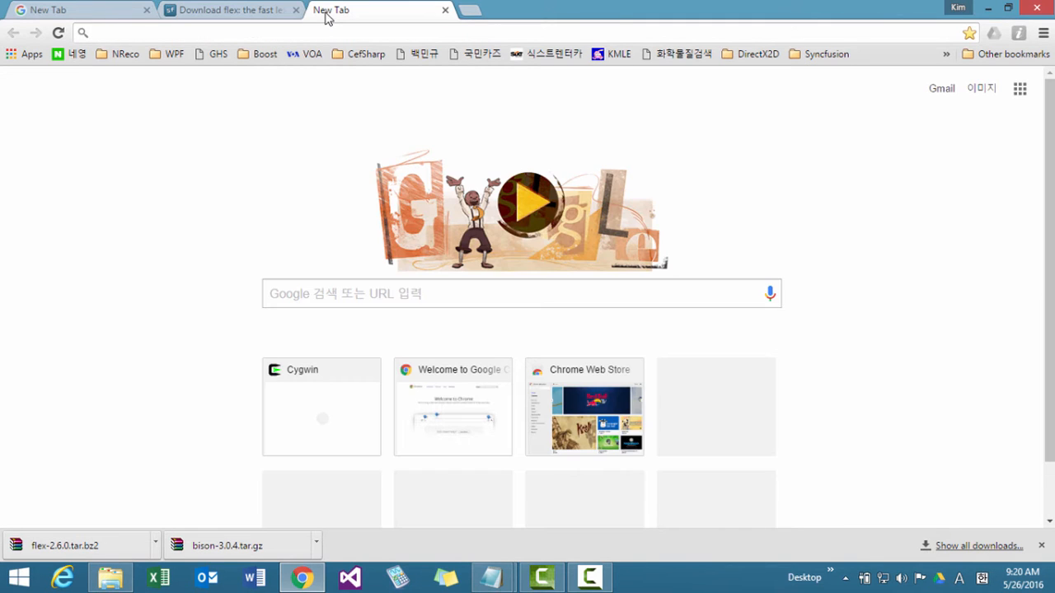
pyautogui.write('gn')
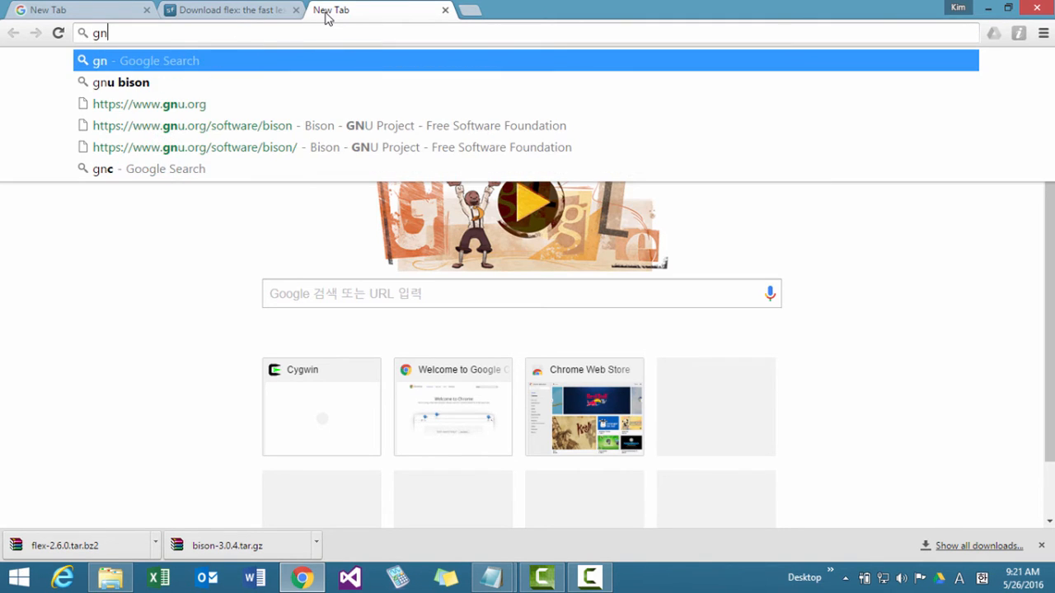
pyautogui.write('u flex home')
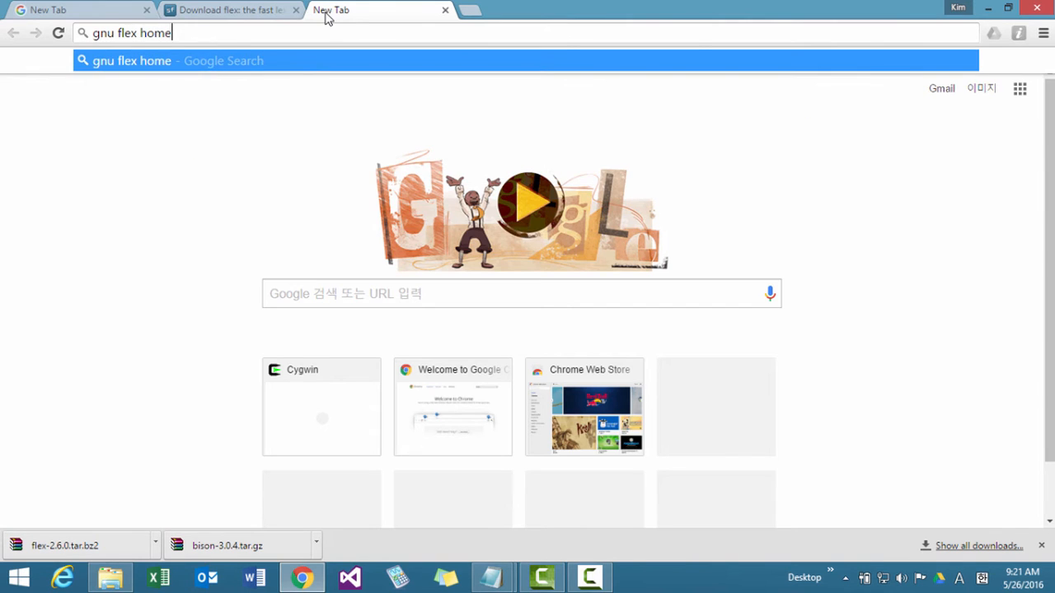
pyautogui.press('Return')
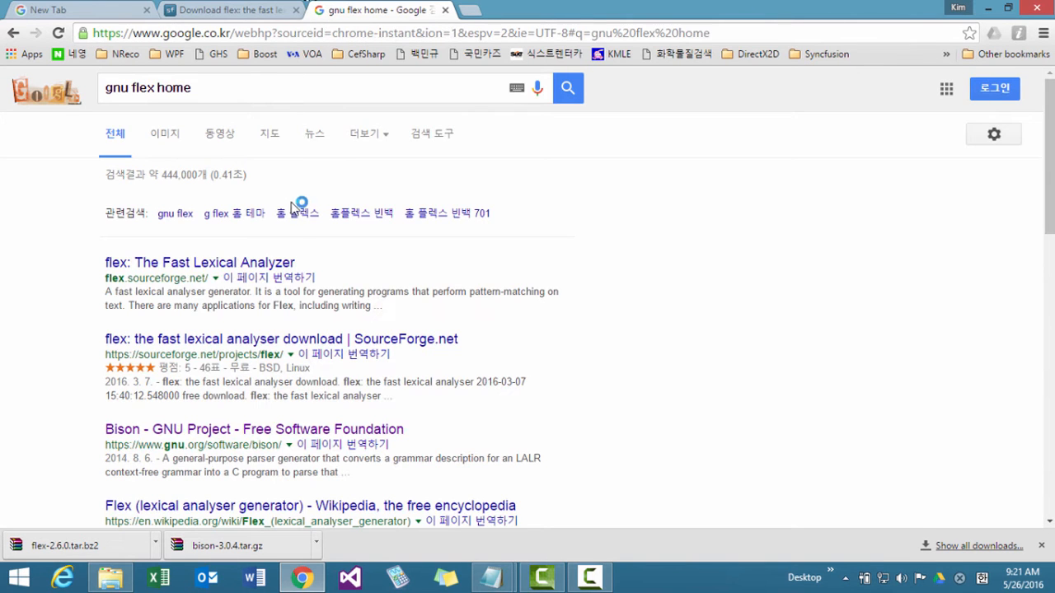
pyautogui.click(238, 263)
pyautogui.click(215, 340)
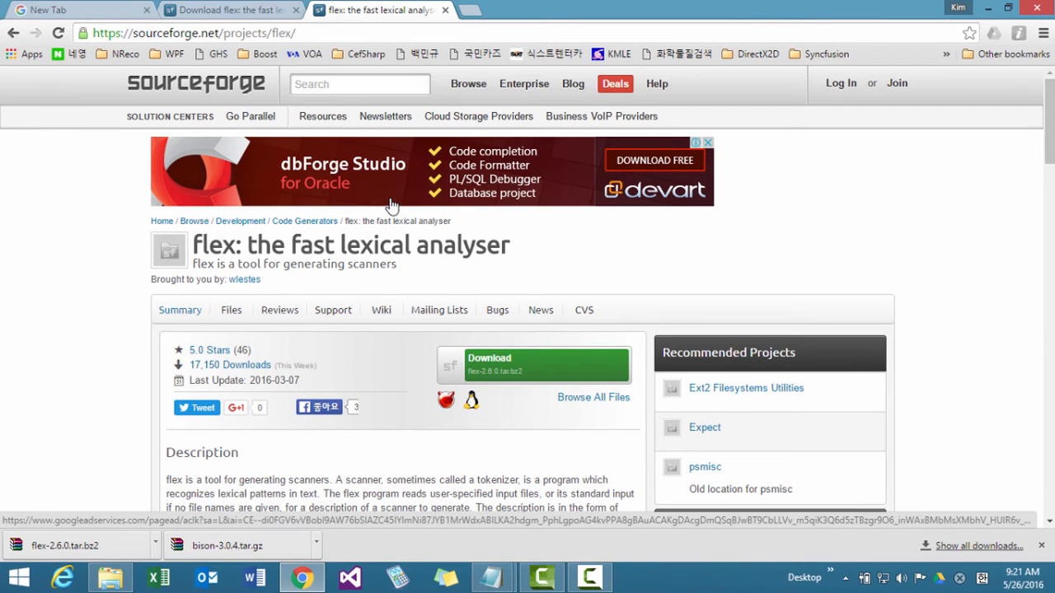
# Bring up the Cygwin - Bison - Flex - Install.txt notes in Notepad and narrow their window from its left edge.
pyautogui.click(494, 580)
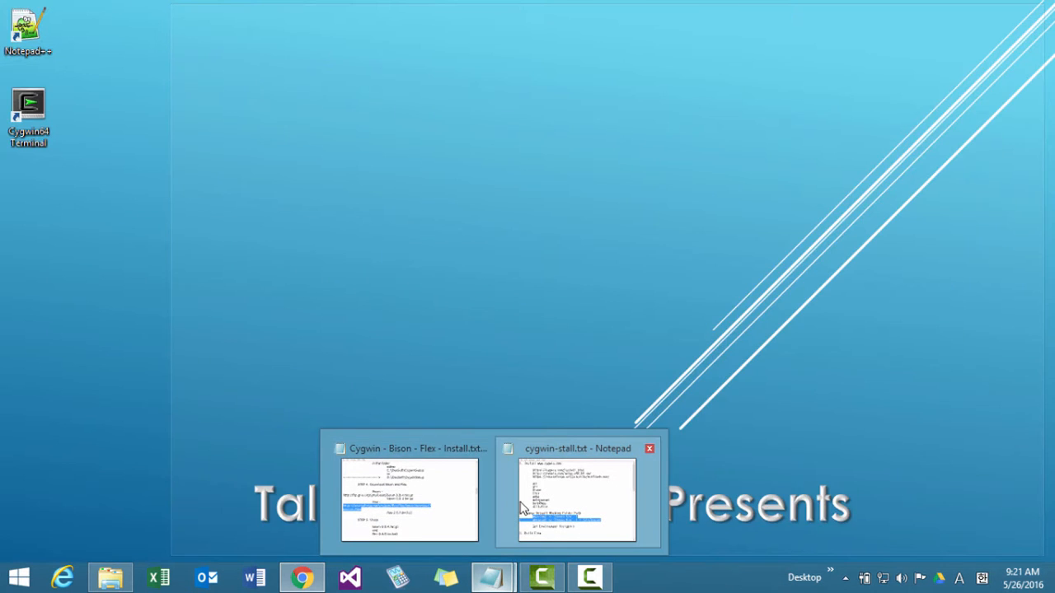
pyautogui.click(437, 497)
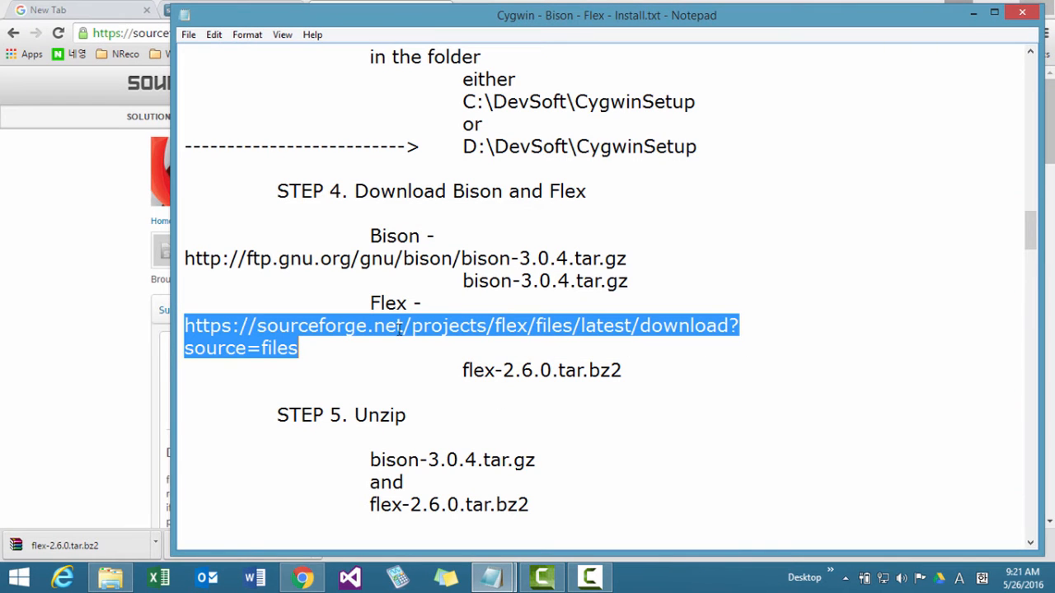
pyautogui.moveTo(170, 384); pyautogui.dragTo(258, 369)
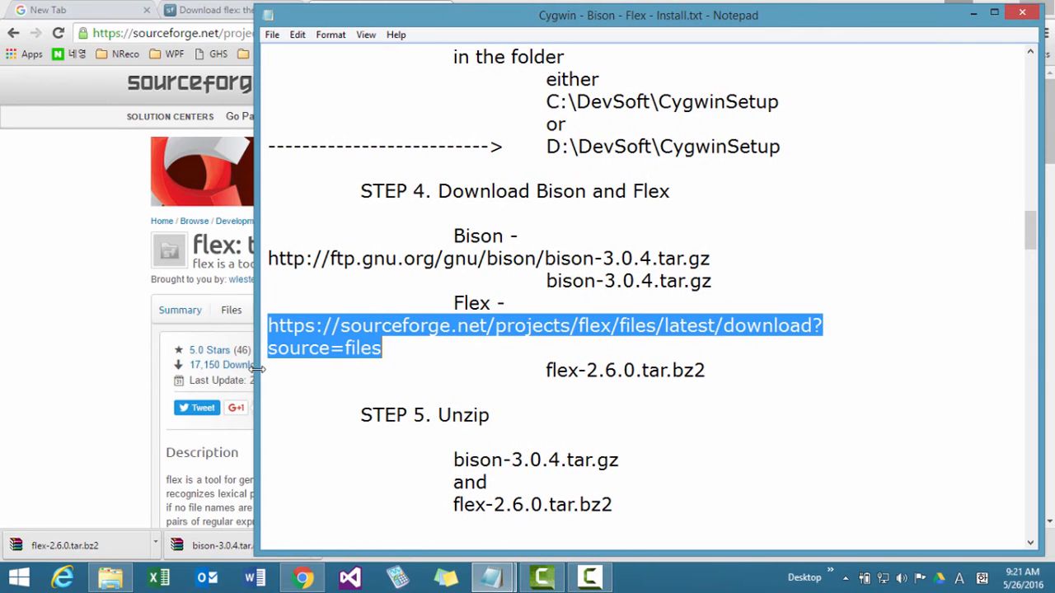
# Switch to Chrome and go back from the Flex download page to the Bison index, and from the Flex project page to the Google results.
pyautogui.click(127, 306)
pyautogui.click(214, 12)
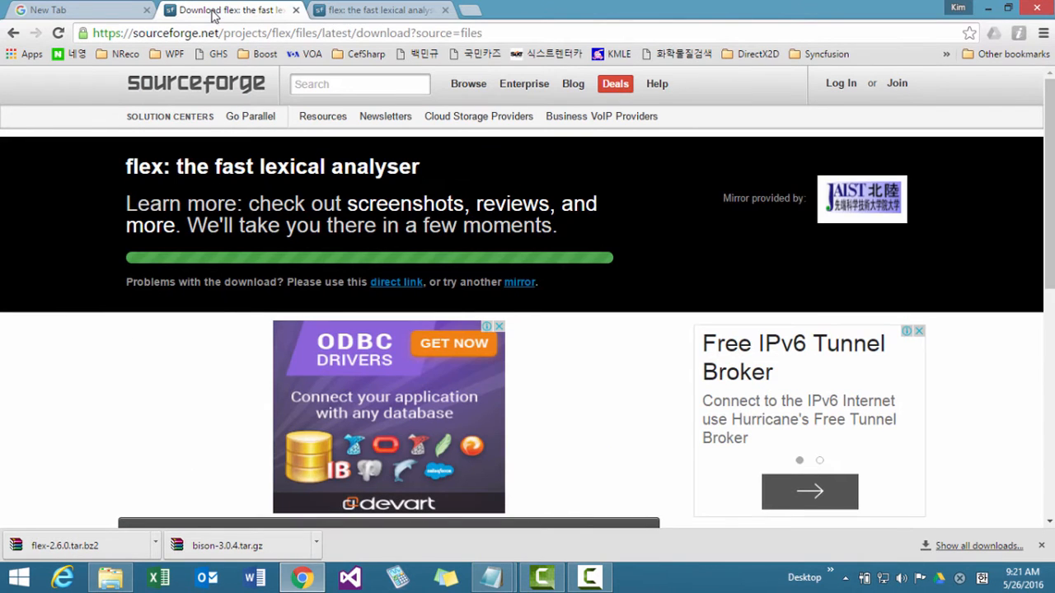
pyautogui.click(13, 33)
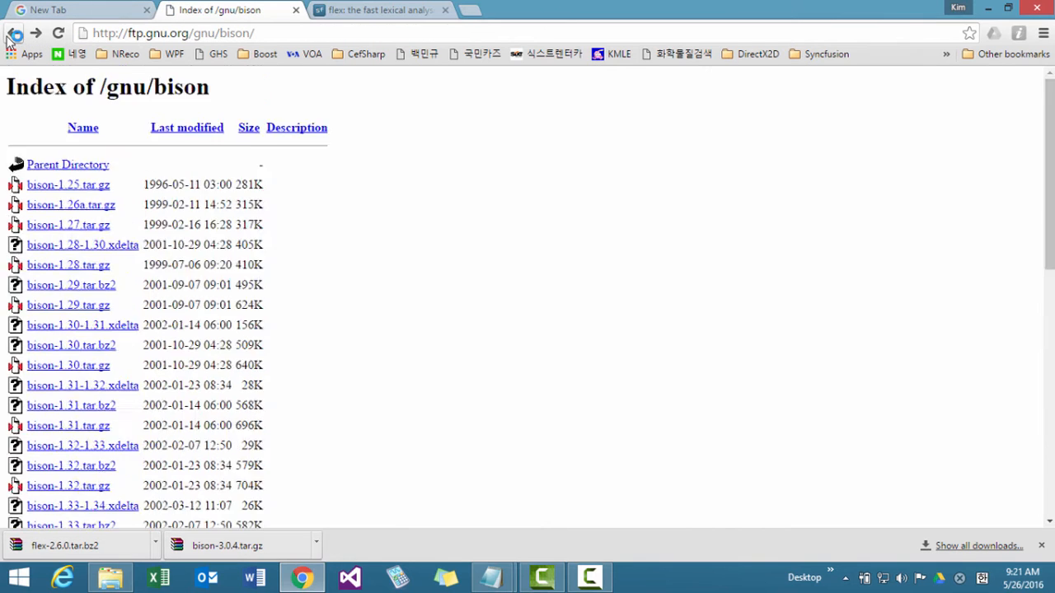
pyautogui.hotkey('ctrl', 'Tab')
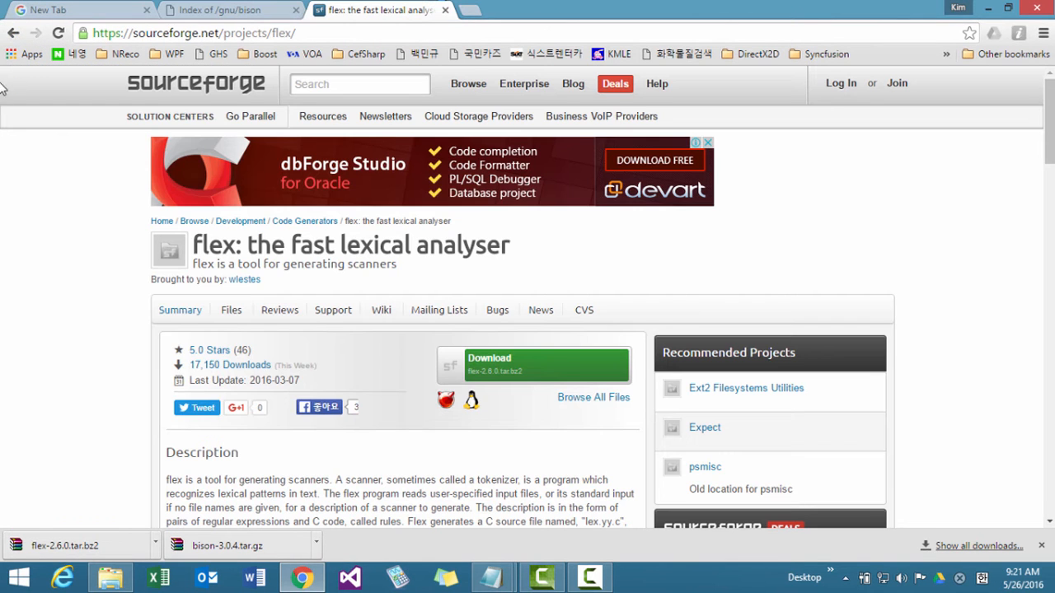
pyautogui.click(12, 34)
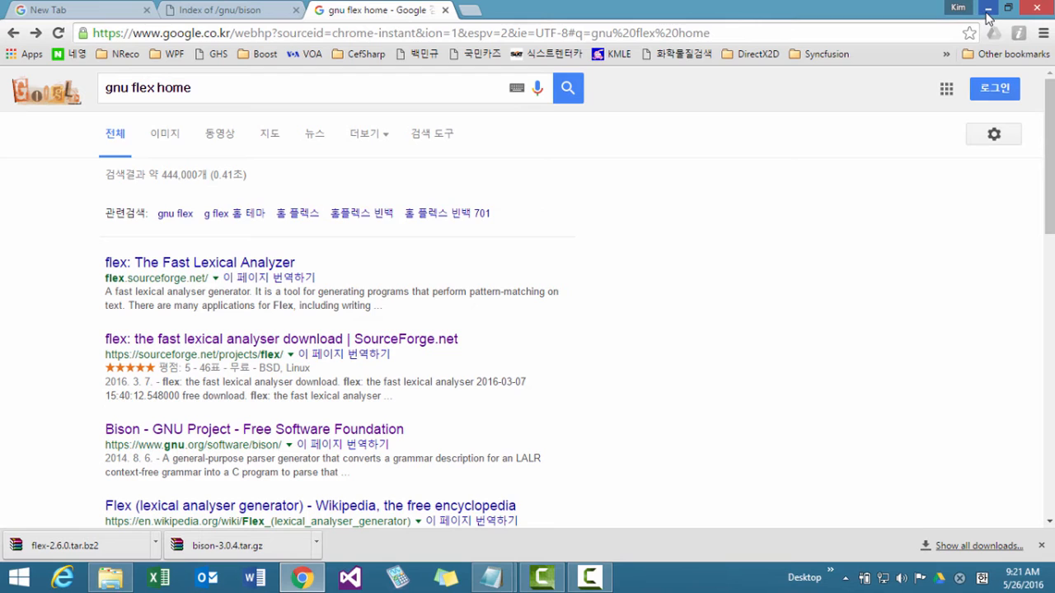
# Clear Chrome's whole download list and close the browser.
pyautogui.click(969, 547)
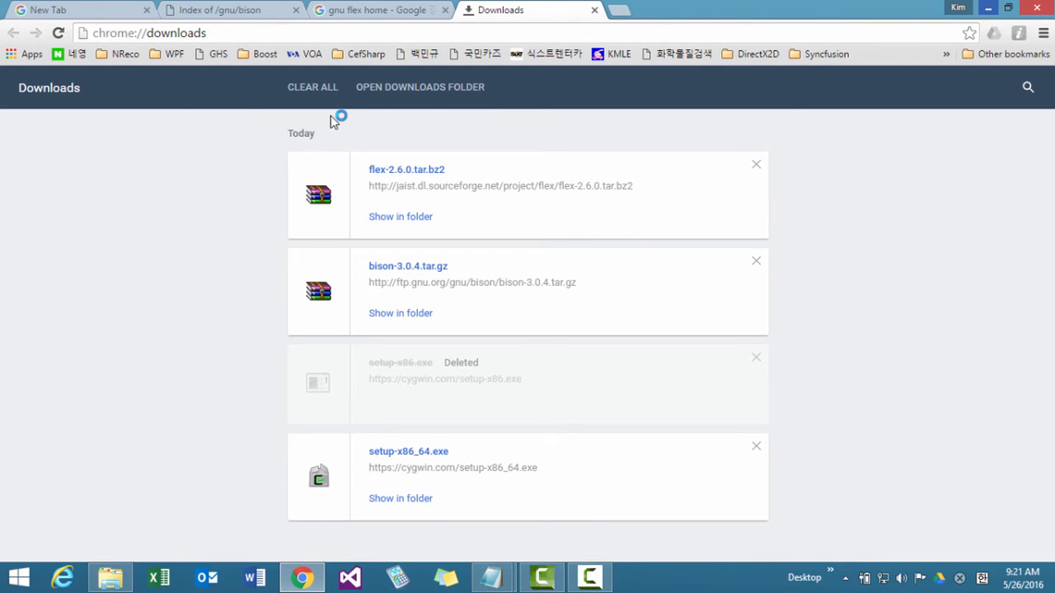
pyautogui.click(321, 89)
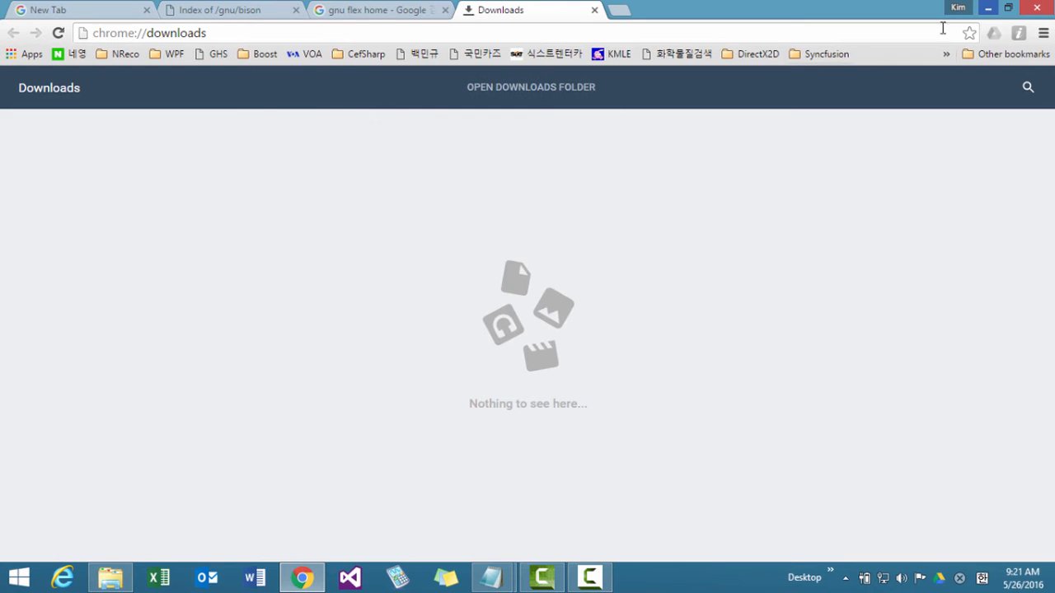
pyautogui.click(1036, 8)
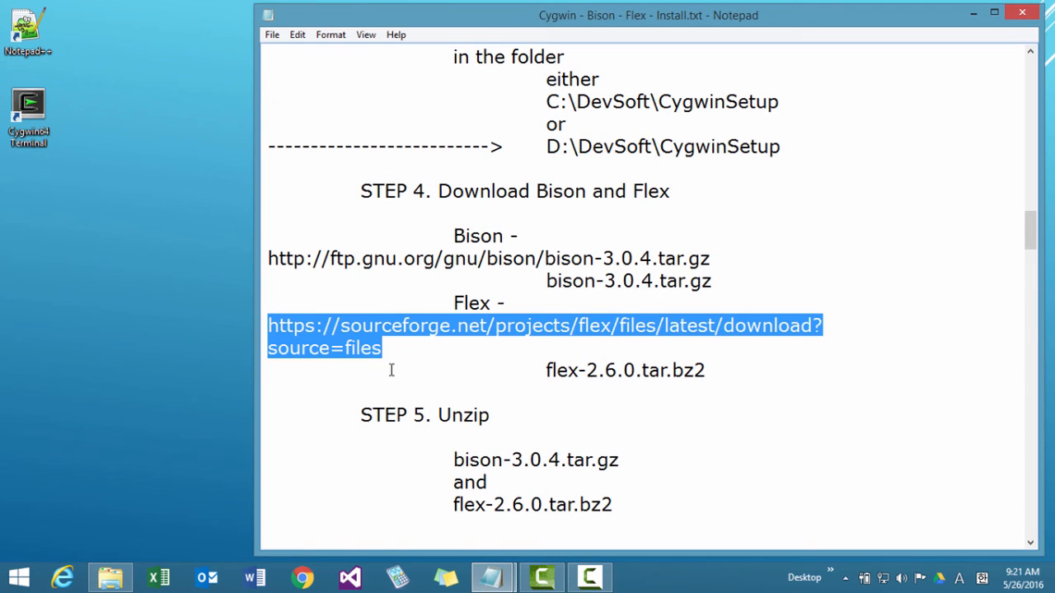
# Extract bison-3.0.4.tar.gz in the Downloads folder with 7-Zip into the suggested bison-3.0.4.tar folder.
pyautogui.click(111, 577)
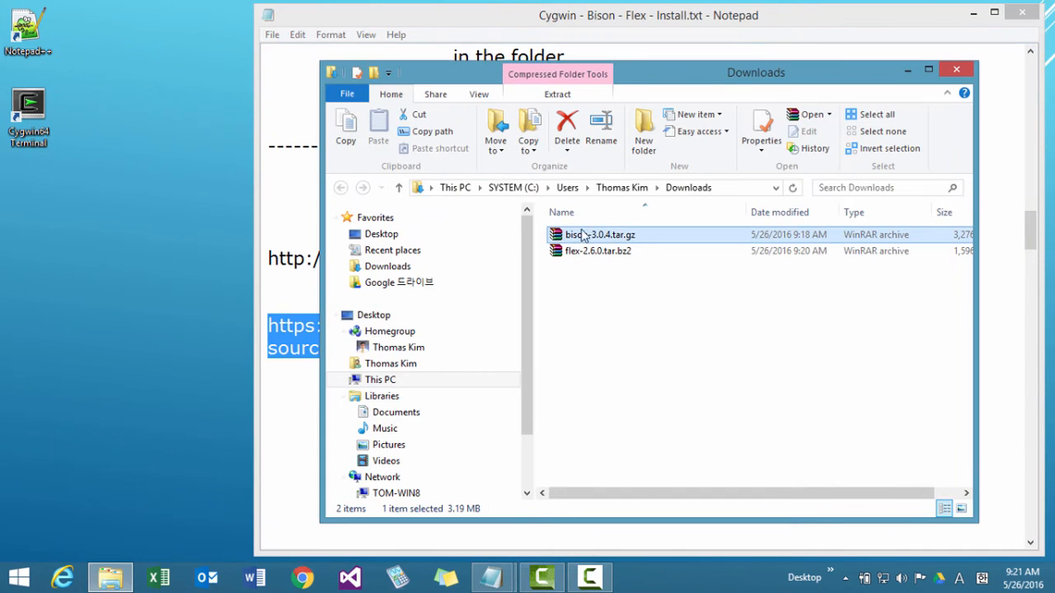
pyautogui.click(659, 294)
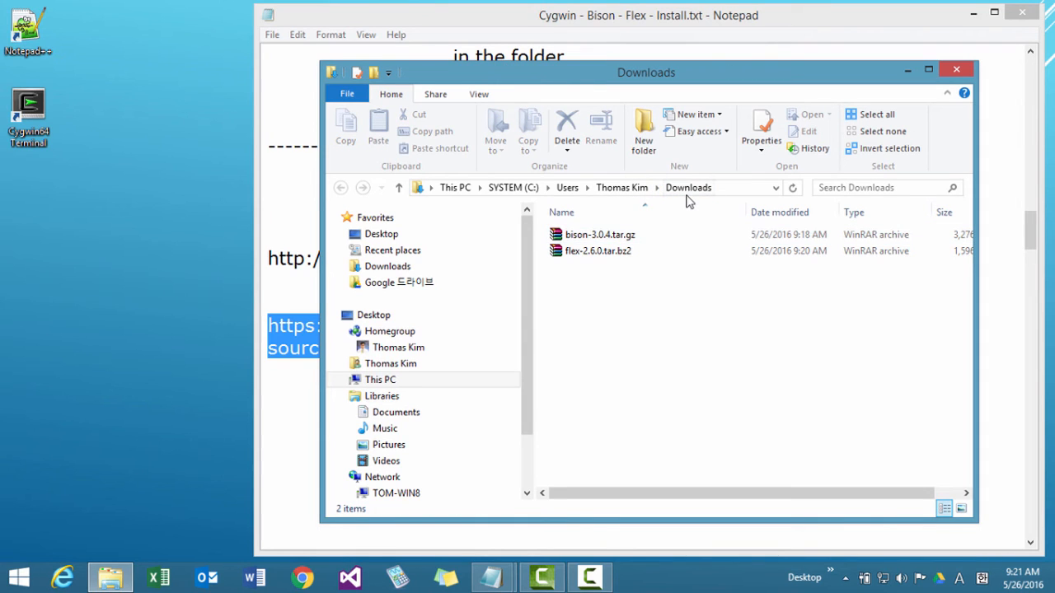
pyautogui.rightClick(600, 236)
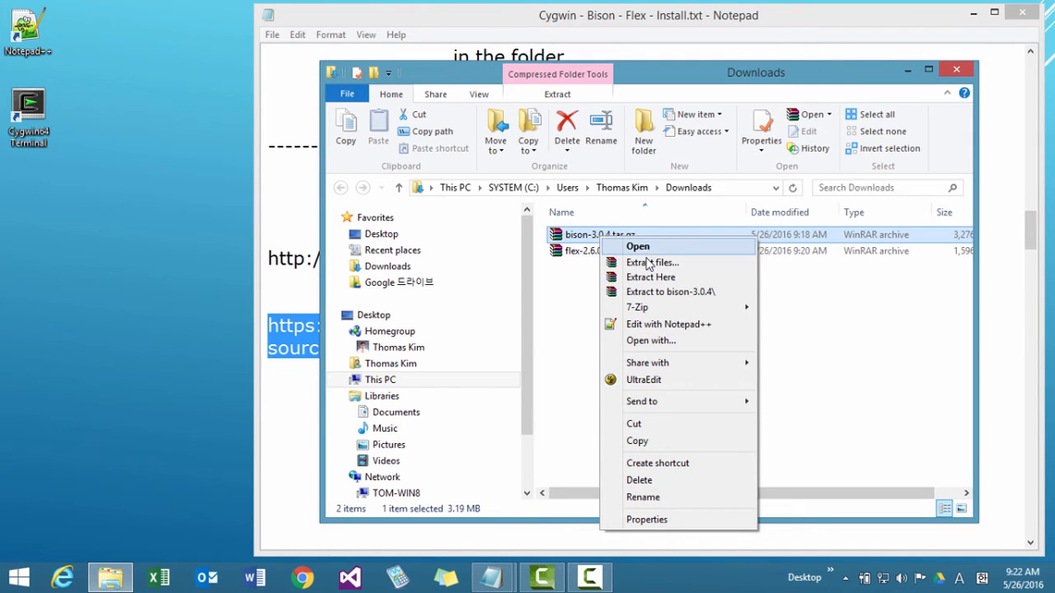
pyautogui.moveTo(651, 310)
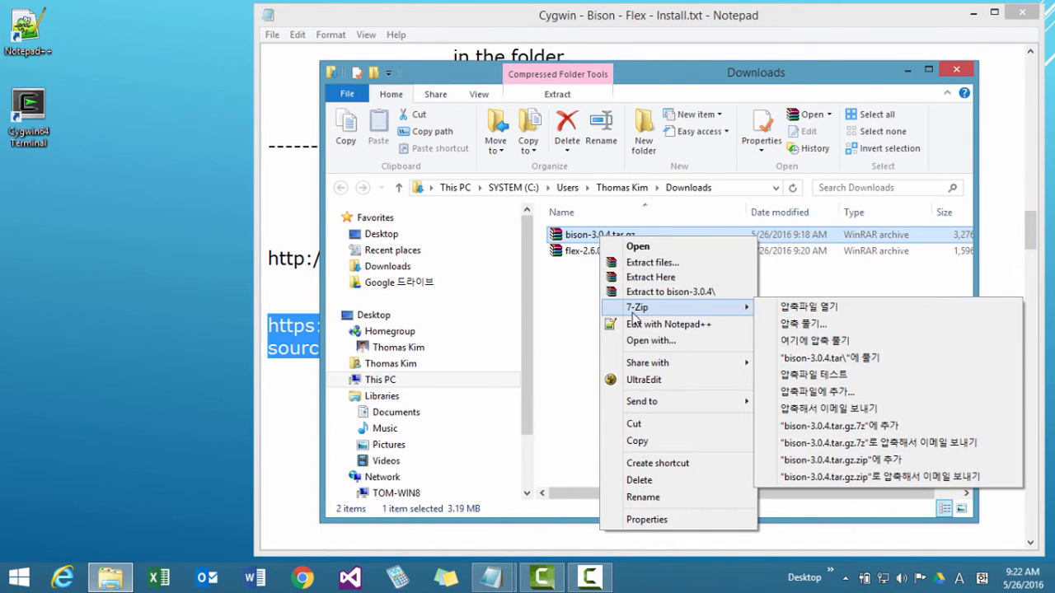
pyautogui.click(816, 324)
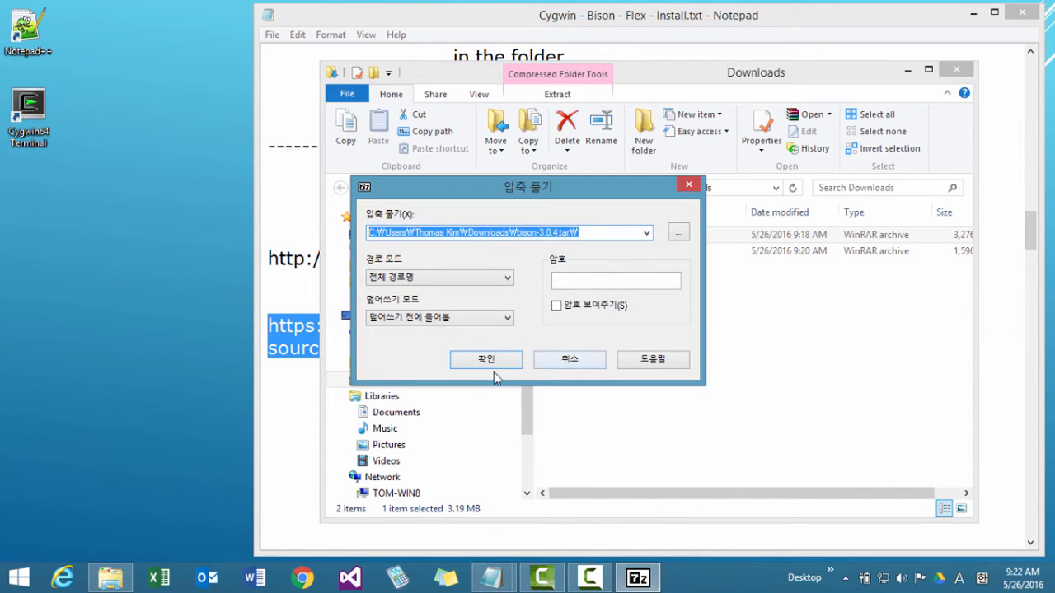
pyautogui.click(486, 360)
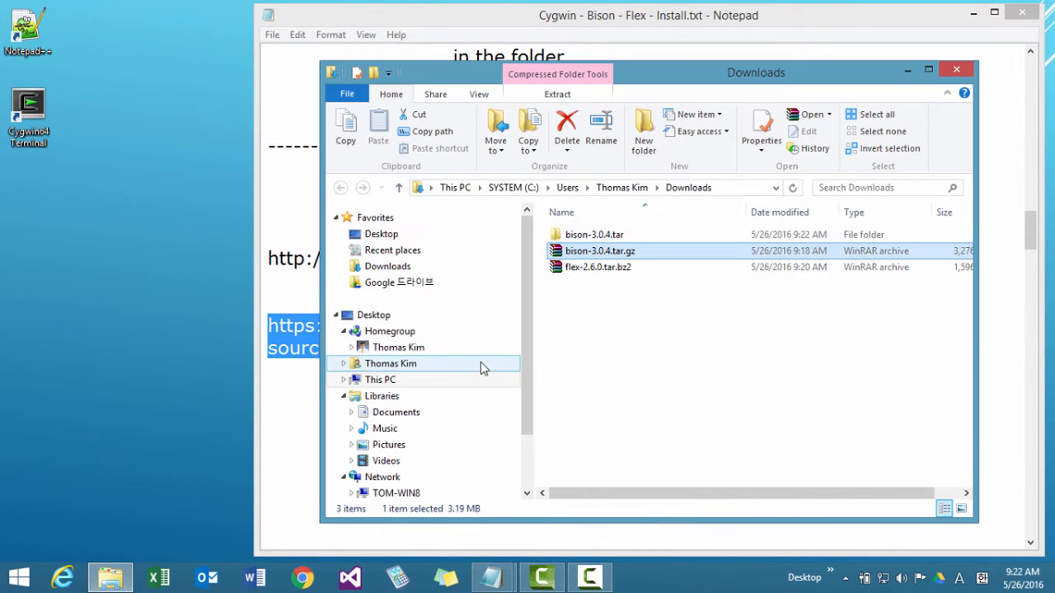
# Extract the bison-3.0.4.tar archive inside the bison-3.0.4.tar folder with 7-Zip to the suggested destination.
pyautogui.doubleClick(600, 237)
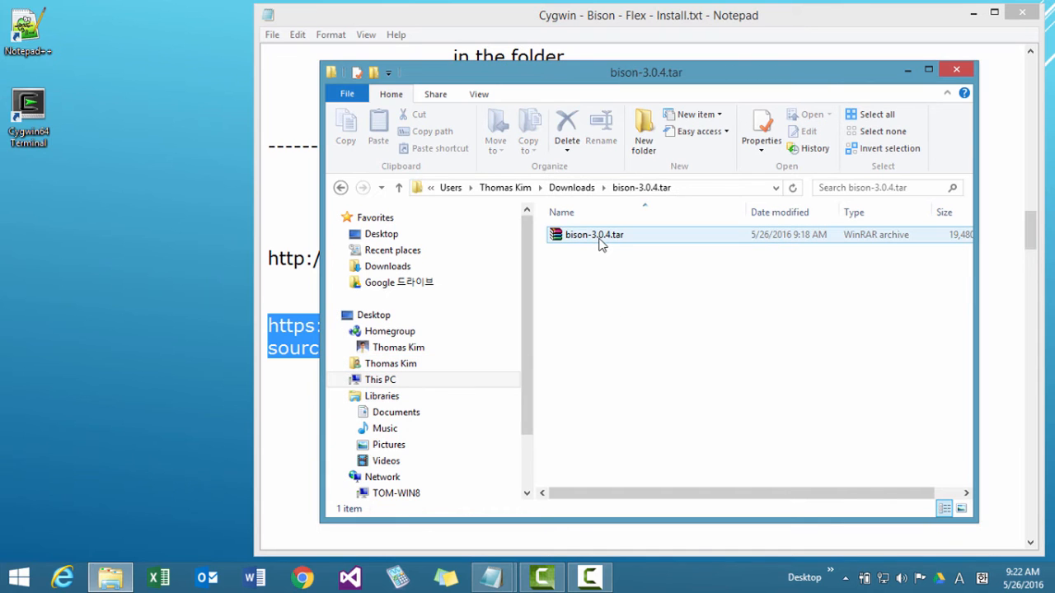
pyautogui.click(601, 239)
pyautogui.rightClick(600, 241)
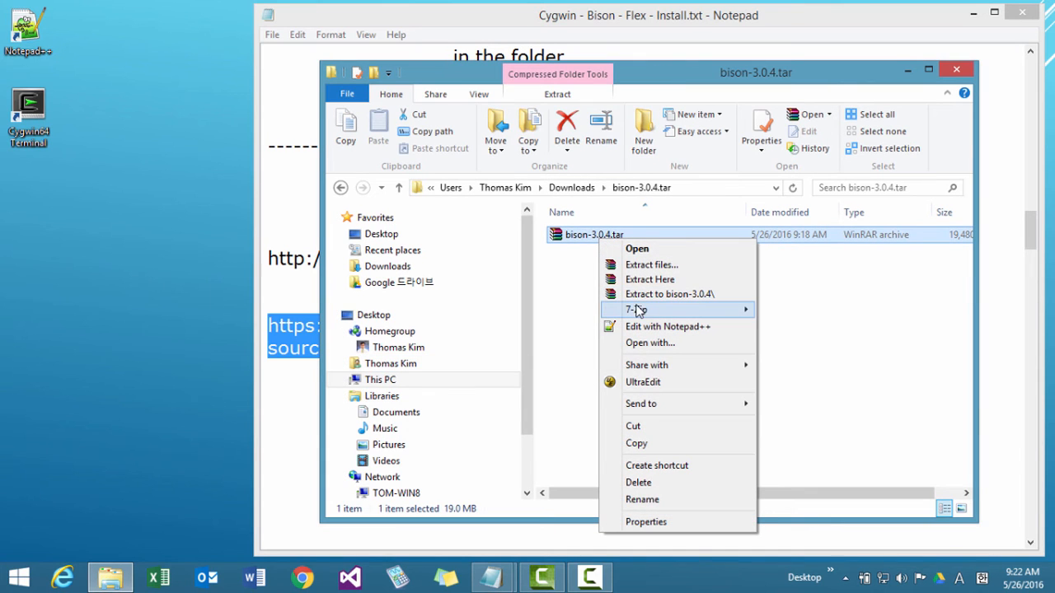
pyautogui.moveTo(636, 309)
pyautogui.click(807, 326)
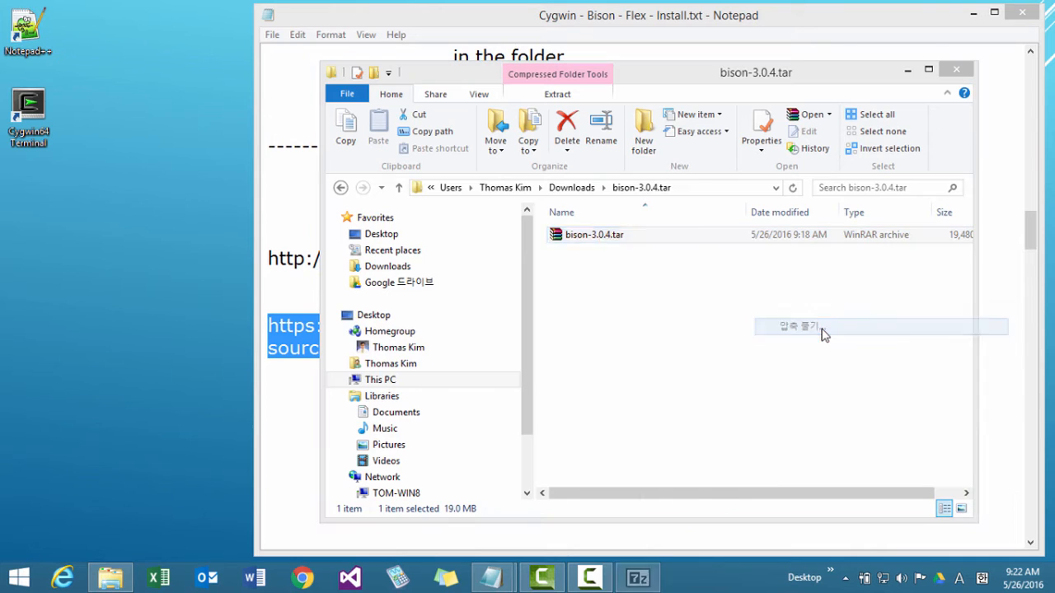
pyautogui.click(509, 364)
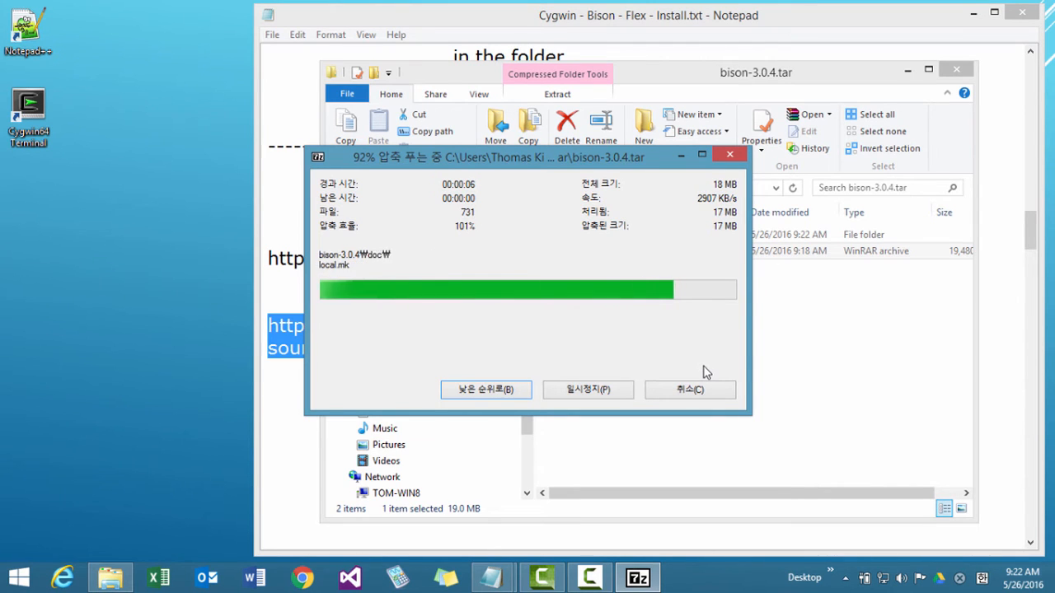
# Open the extracted bison-3.0.4 folder, check the source files in its inner bison-3.0.4 folder, and copy that inner folder.
pyautogui.doubleClick(587, 239)
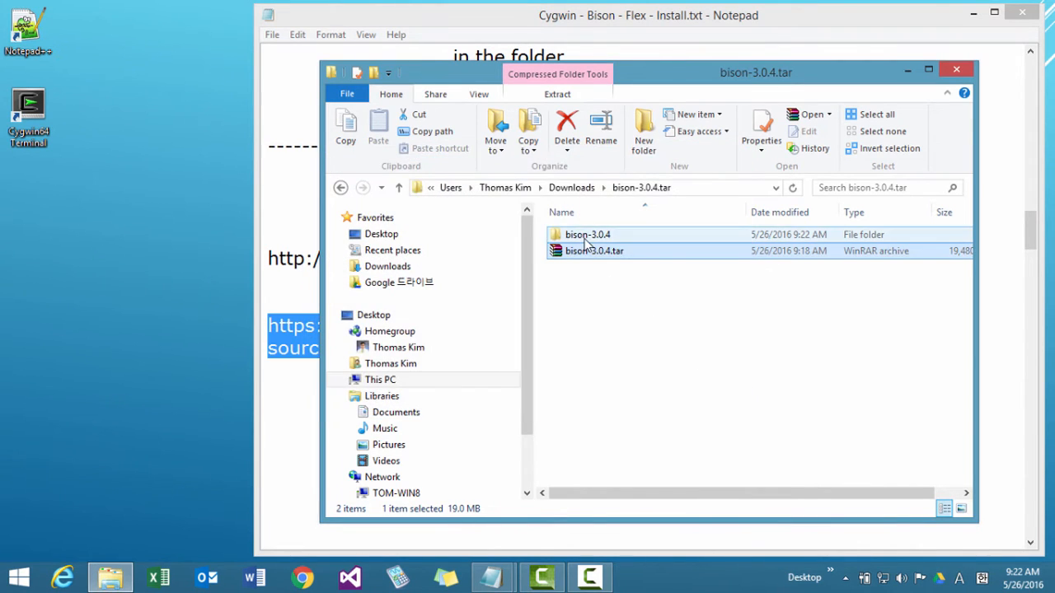
pyautogui.doubleClick(585, 241)
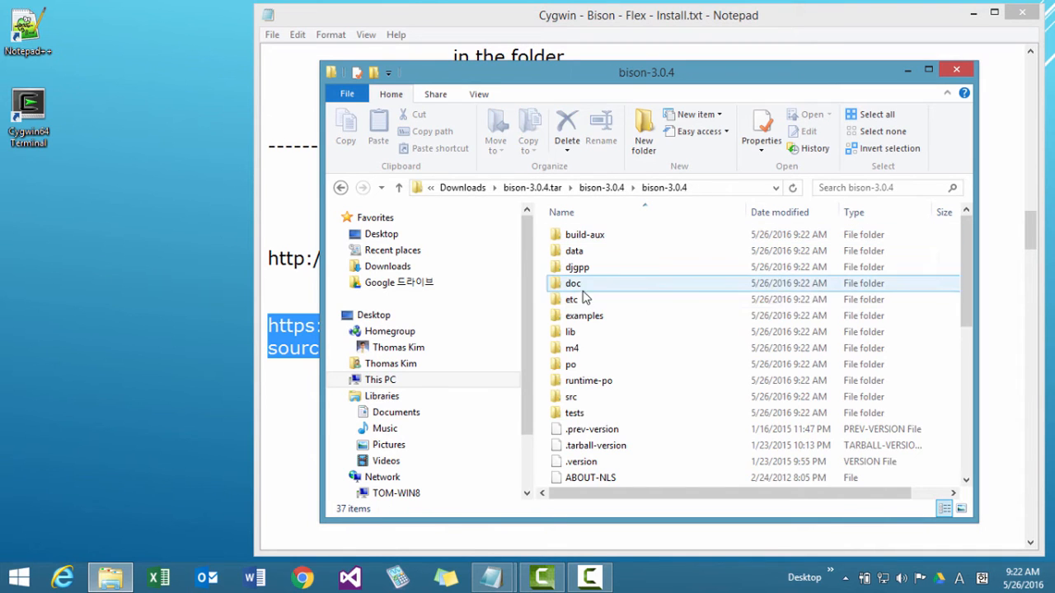
pyautogui.click(399, 188)
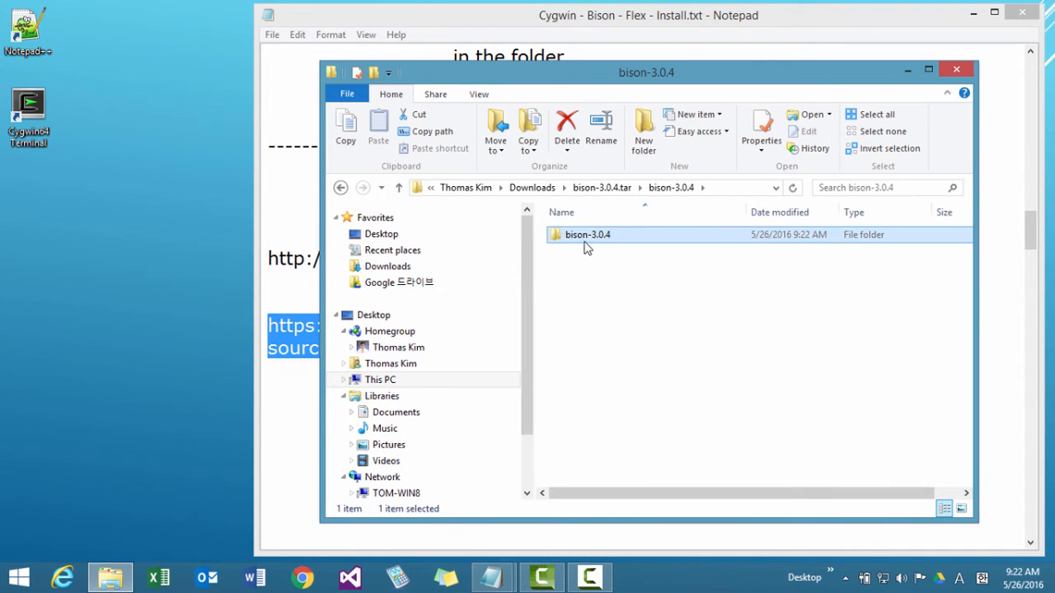
pyautogui.rightClick(583, 238)
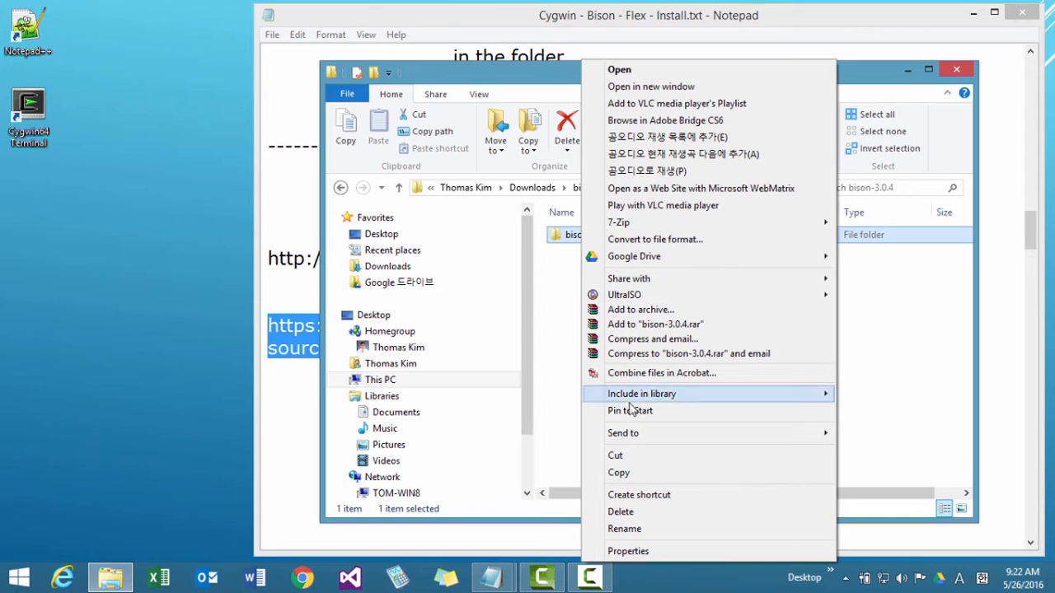
pyautogui.click(619, 473)
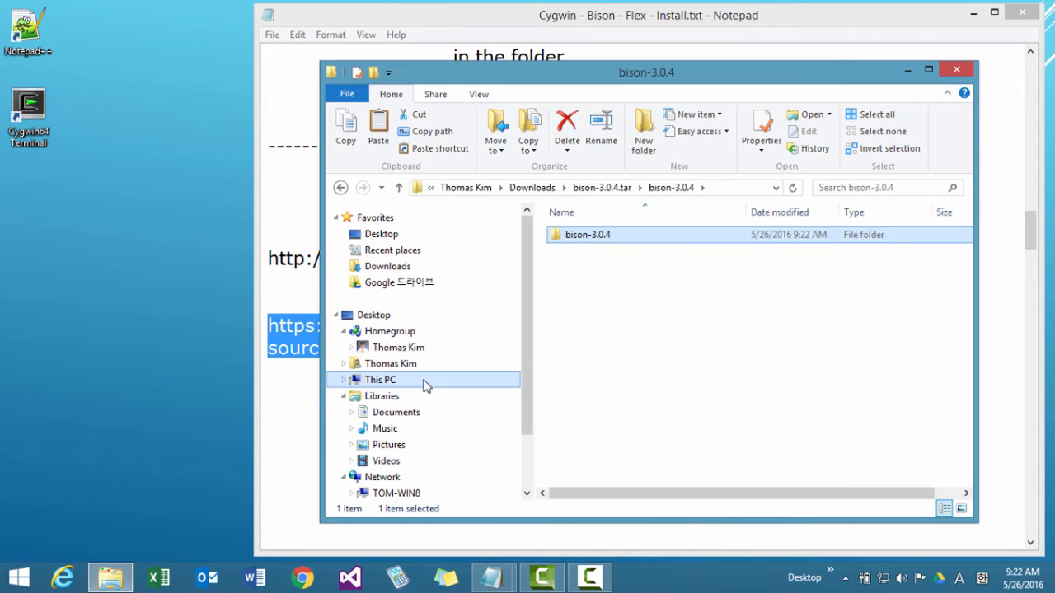
# Paste the copied bison-3.0.4 folder into the user's folder under D:\DevSoft\Cygwin\home and check its contents.
pyautogui.click(381, 380)
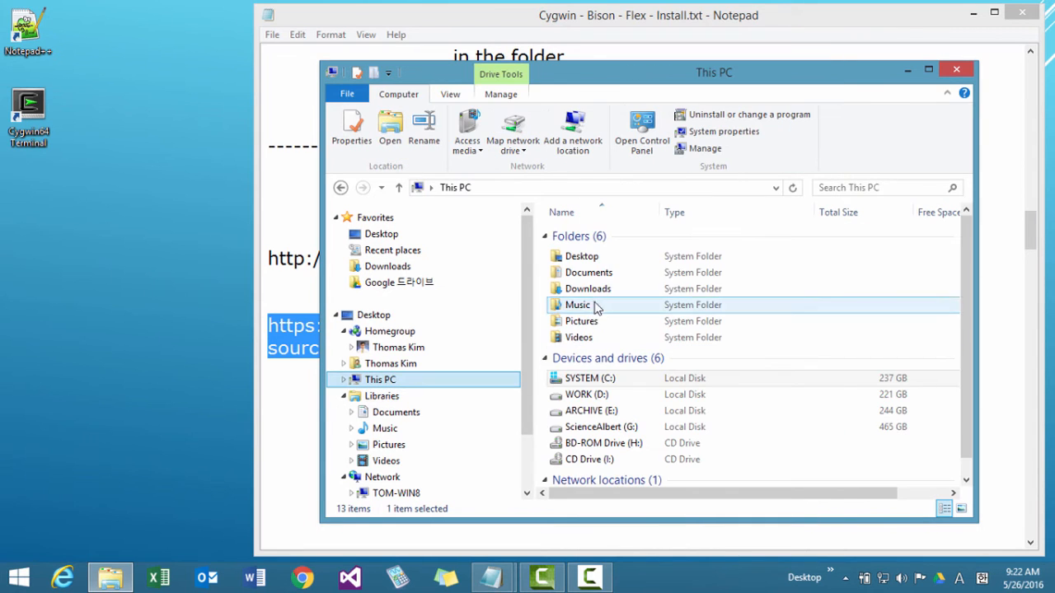
pyautogui.click(601, 396)
pyautogui.doubleClick(601, 396)
pyautogui.doubleClick(579, 237)
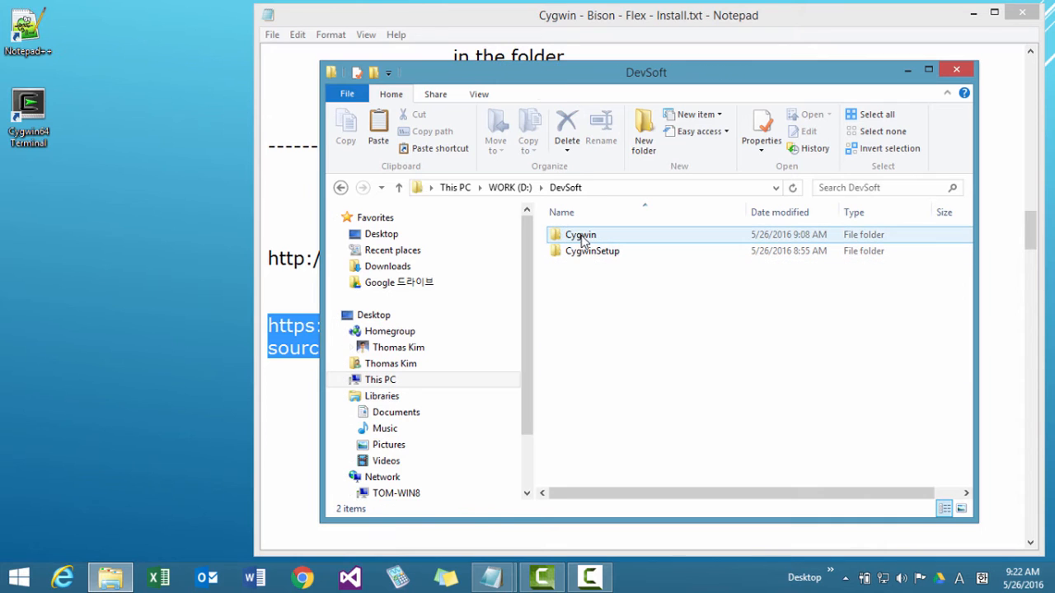
pyautogui.doubleClick(580, 237)
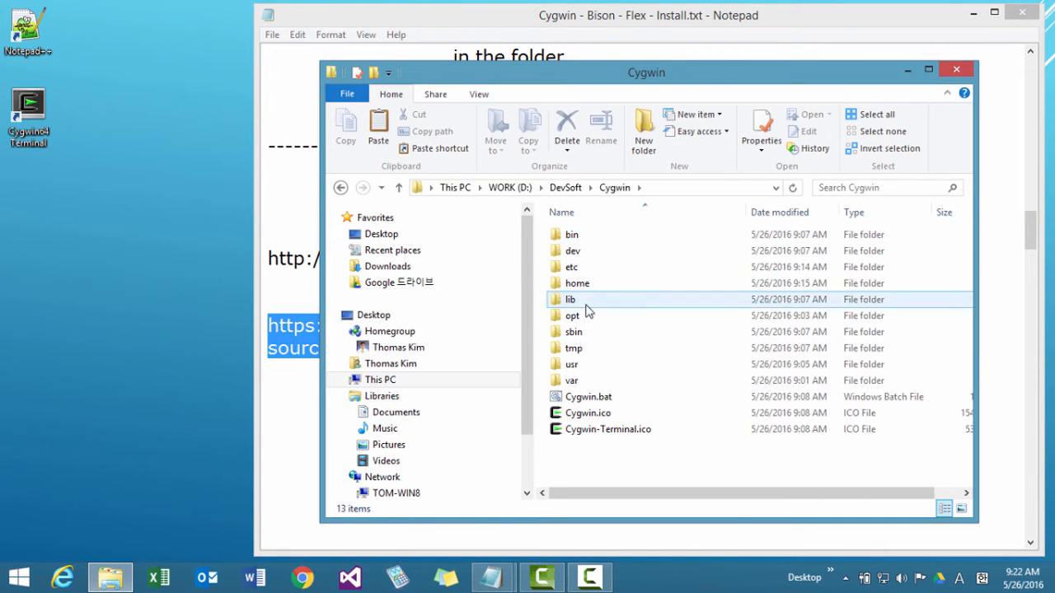
pyautogui.doubleClick(581, 286)
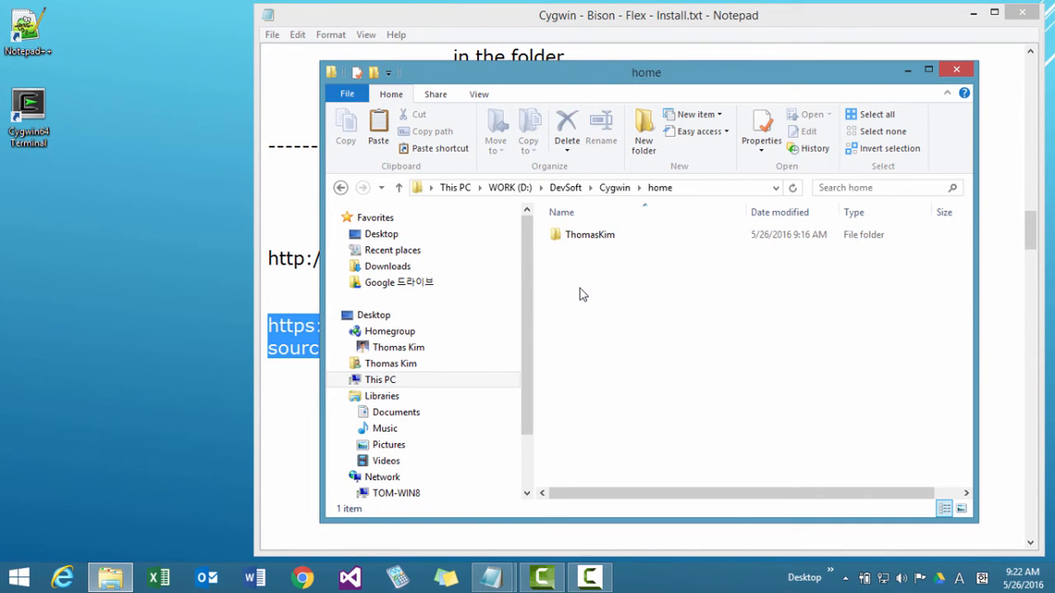
pyautogui.doubleClick(587, 236)
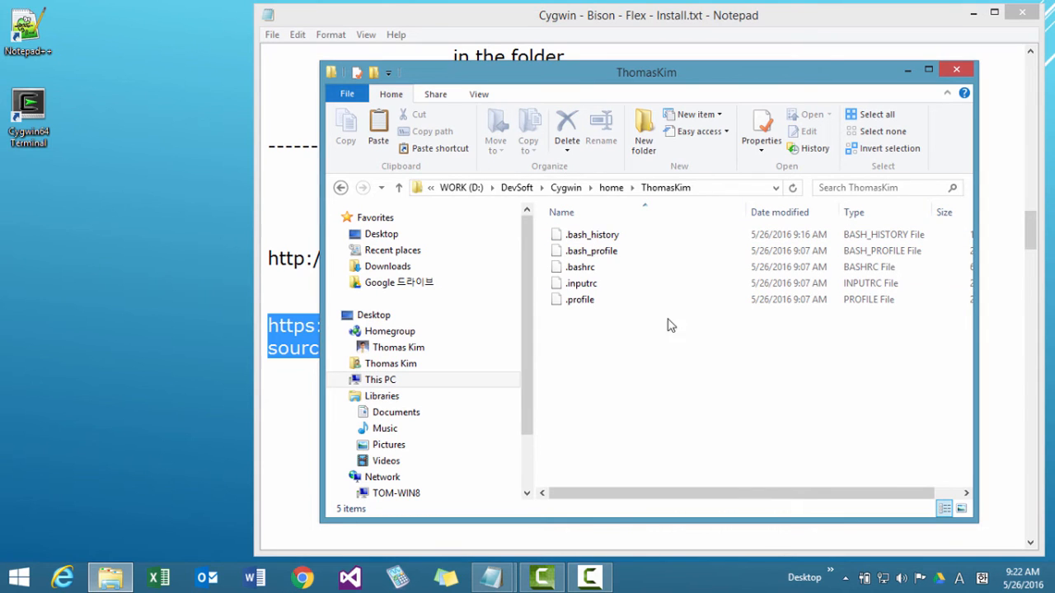
pyautogui.rightClick(646, 363)
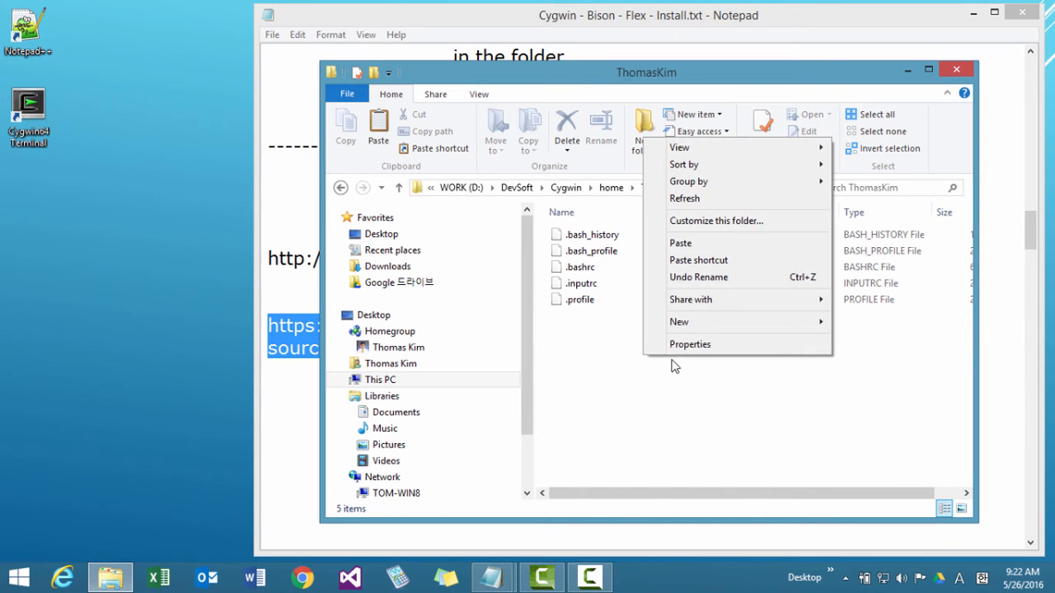
pyautogui.click(679, 241)
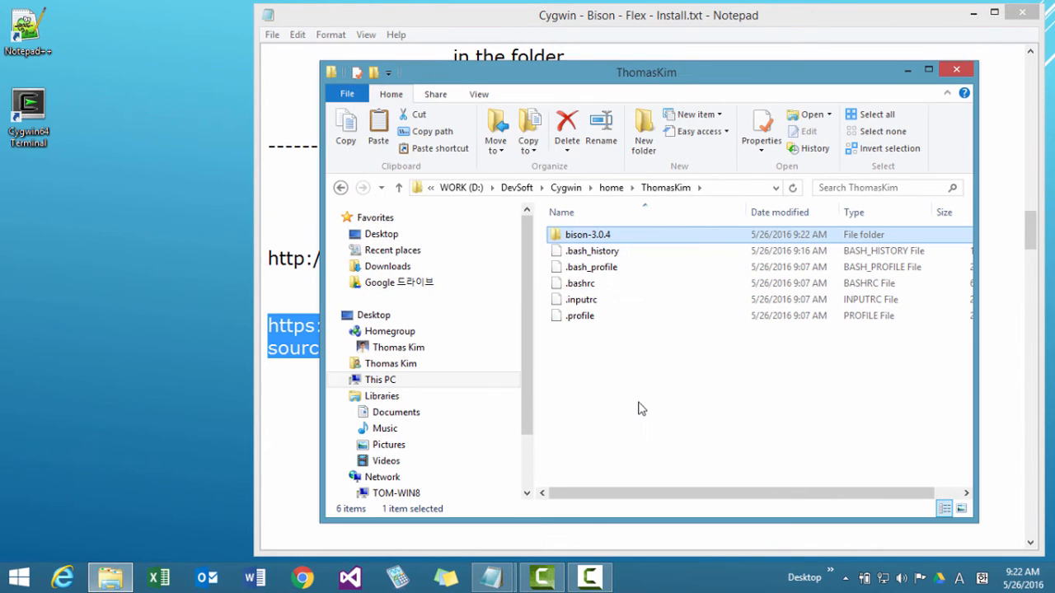
pyautogui.click(639, 403)
pyautogui.doubleClick(601, 236)
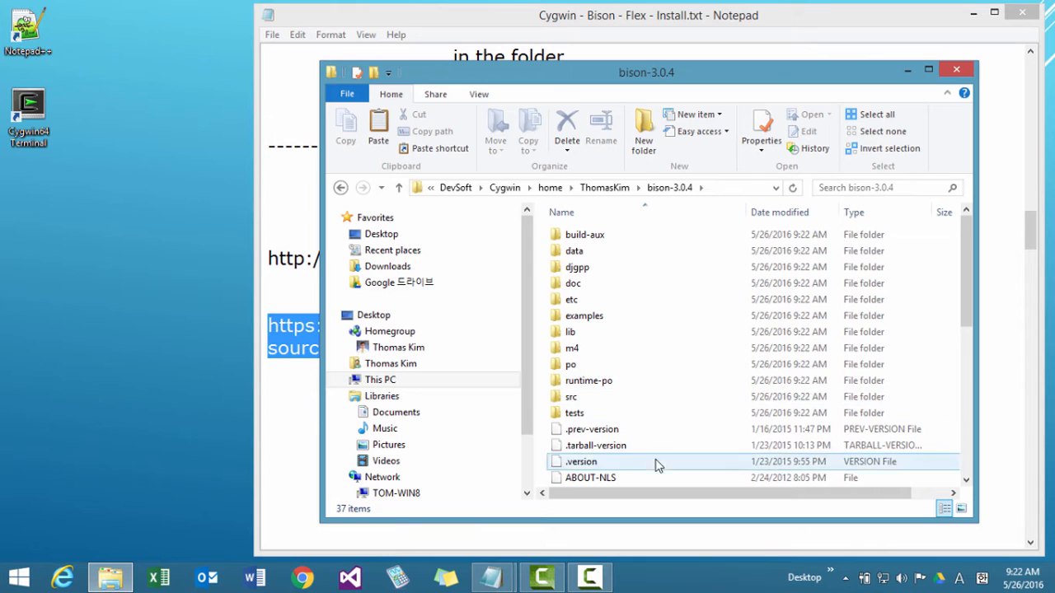
pyautogui.click(620, 190)
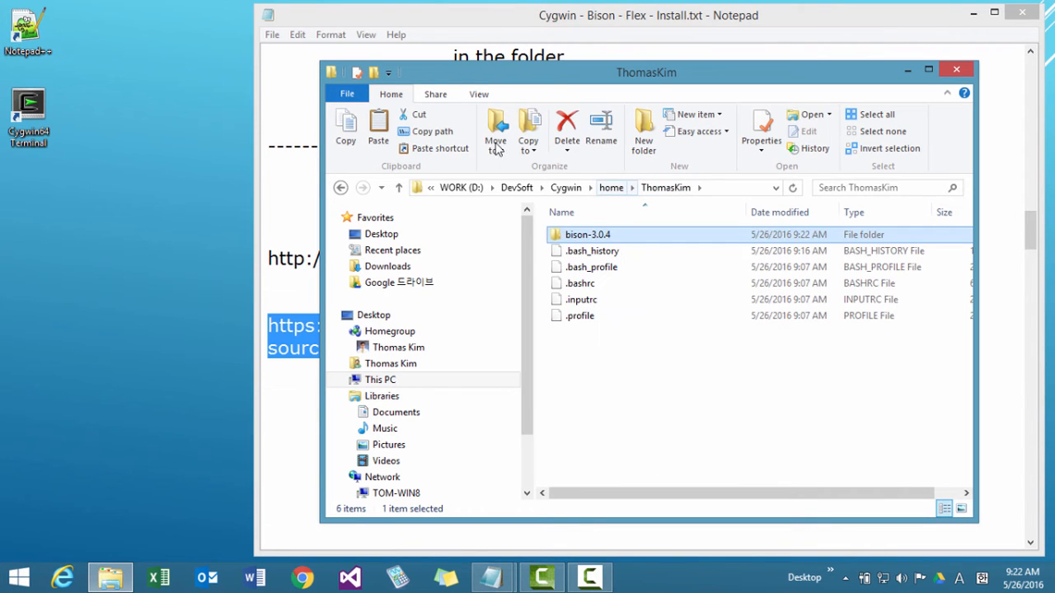
# Extract flex-2.6.0.tar.bz2 directly into the Downloads folder with 7-Zip.
pyautogui.click(121, 580)
pyautogui.click(115, 579)
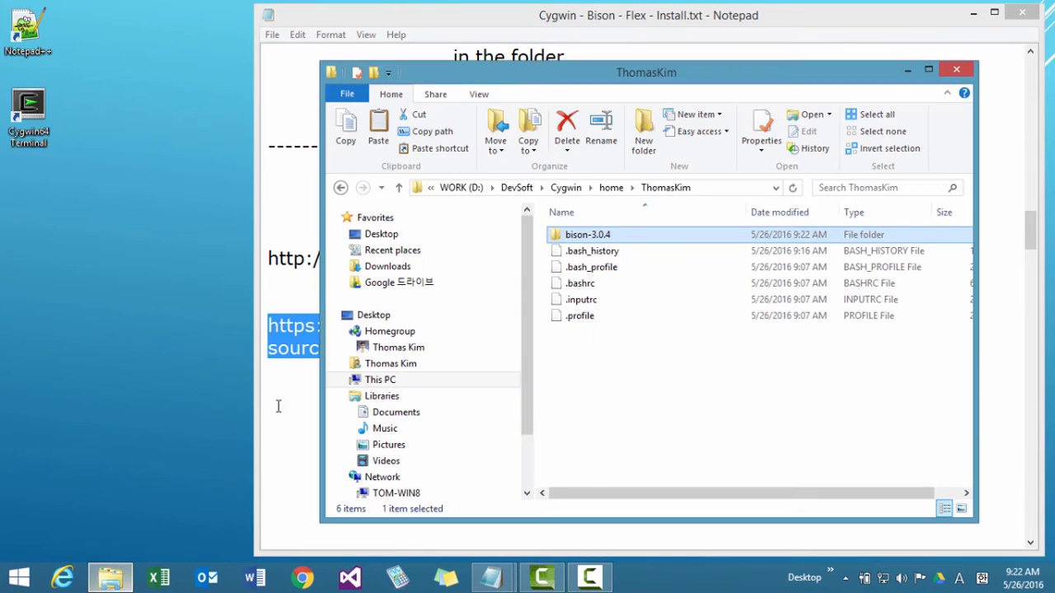
pyautogui.click(375, 272)
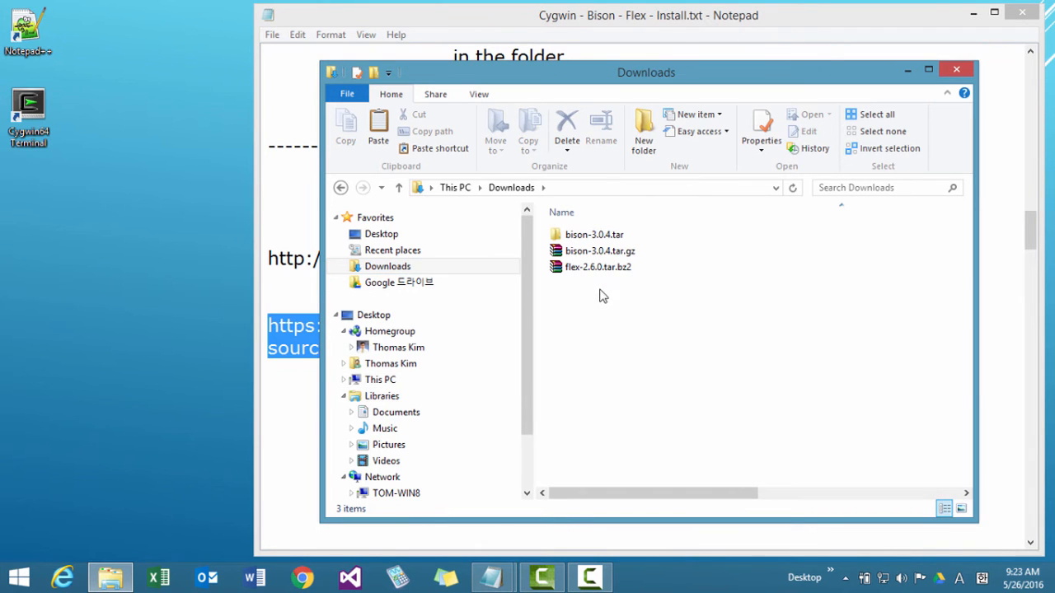
pyautogui.click(598, 271)
pyautogui.rightClick(598, 275)
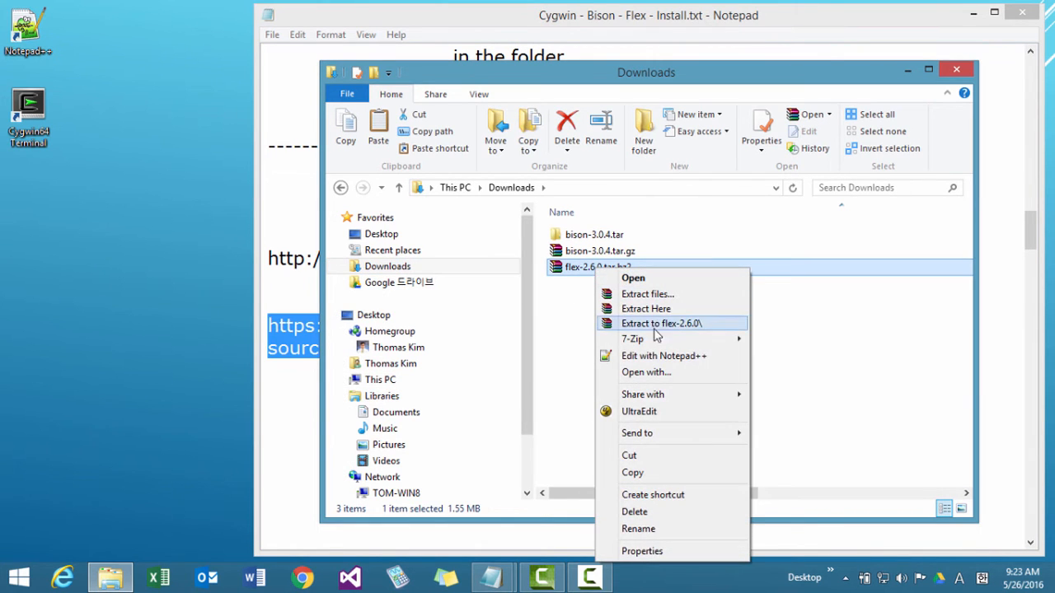
pyautogui.moveTo(700, 338)
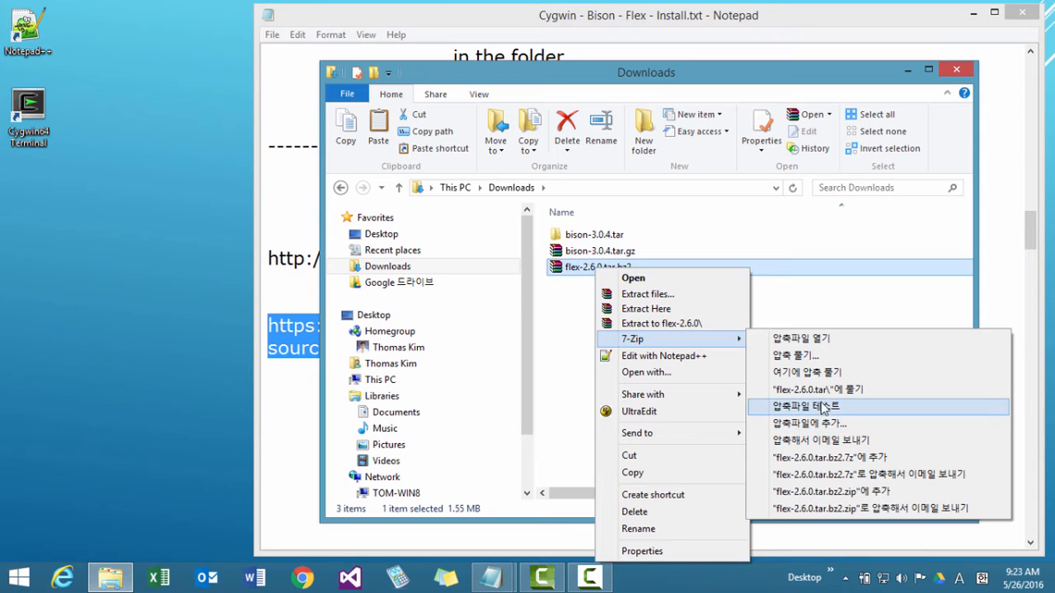
pyautogui.click(822, 373)
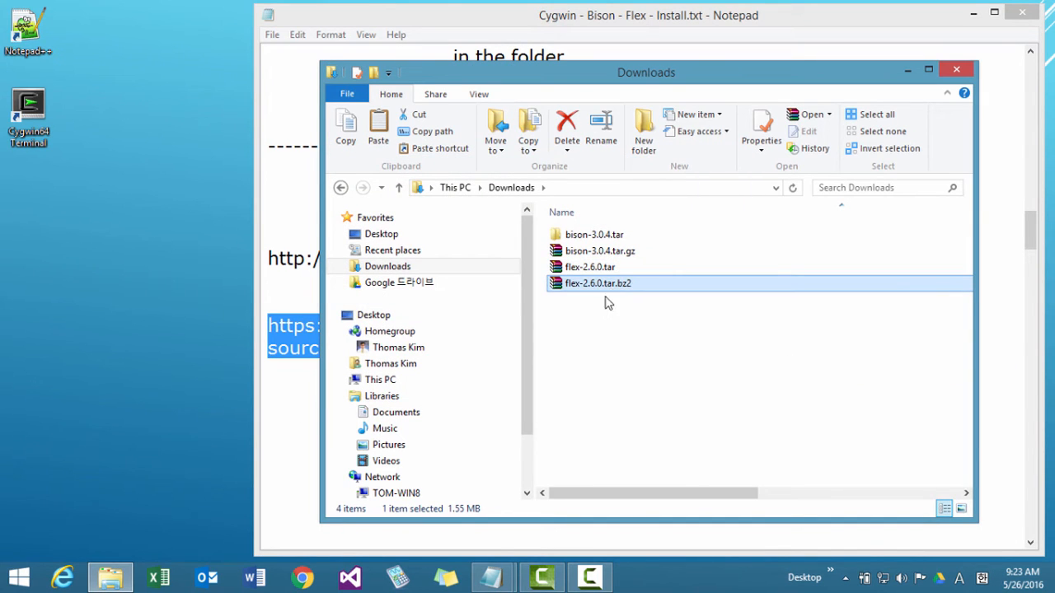
# Extract the flex-2.6.0.tar archive in Downloads with 7-Zip into the suggested flex-2.6.0 folder.
pyautogui.click(600, 271)
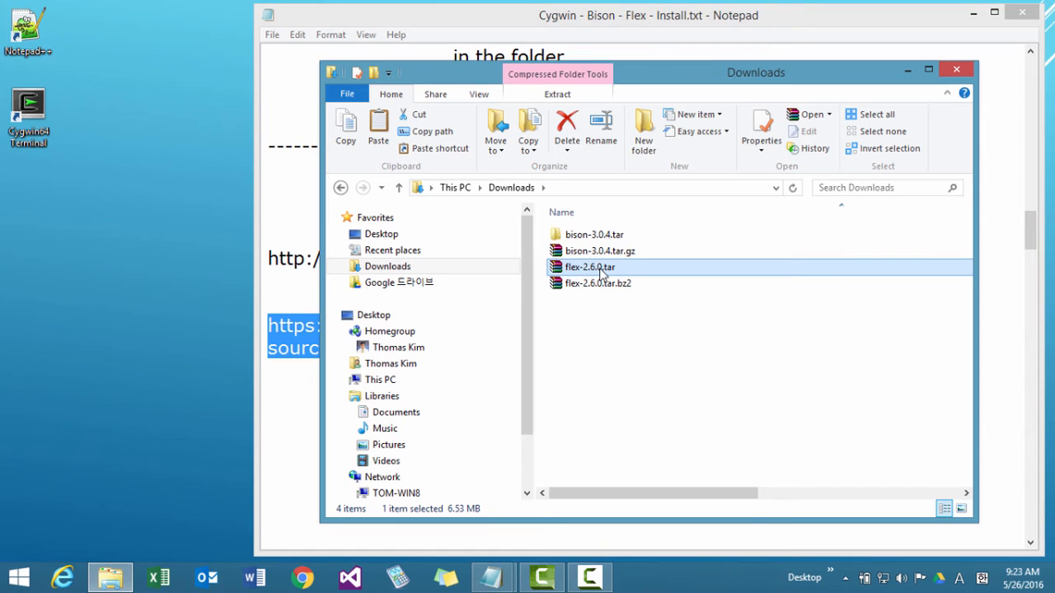
pyautogui.rightClick(601, 270)
pyautogui.moveTo(728, 344)
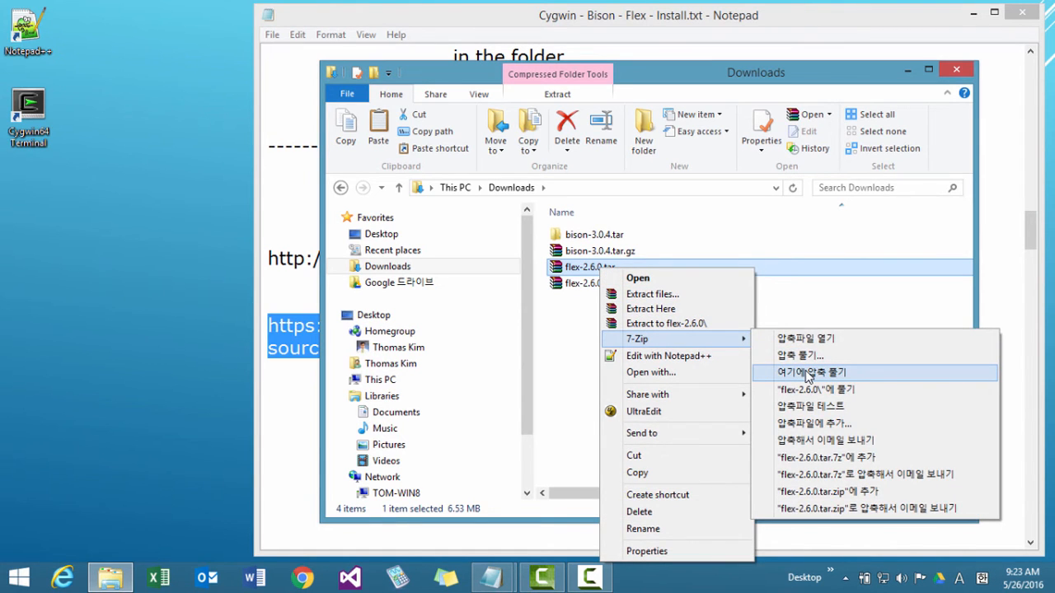
pyautogui.click(805, 357)
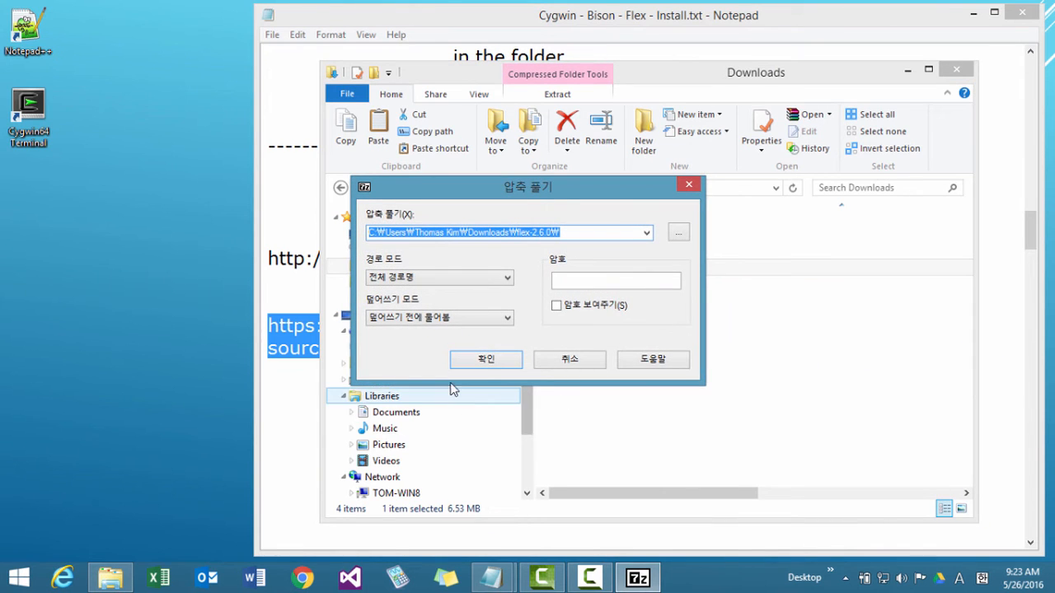
pyautogui.click(486, 359)
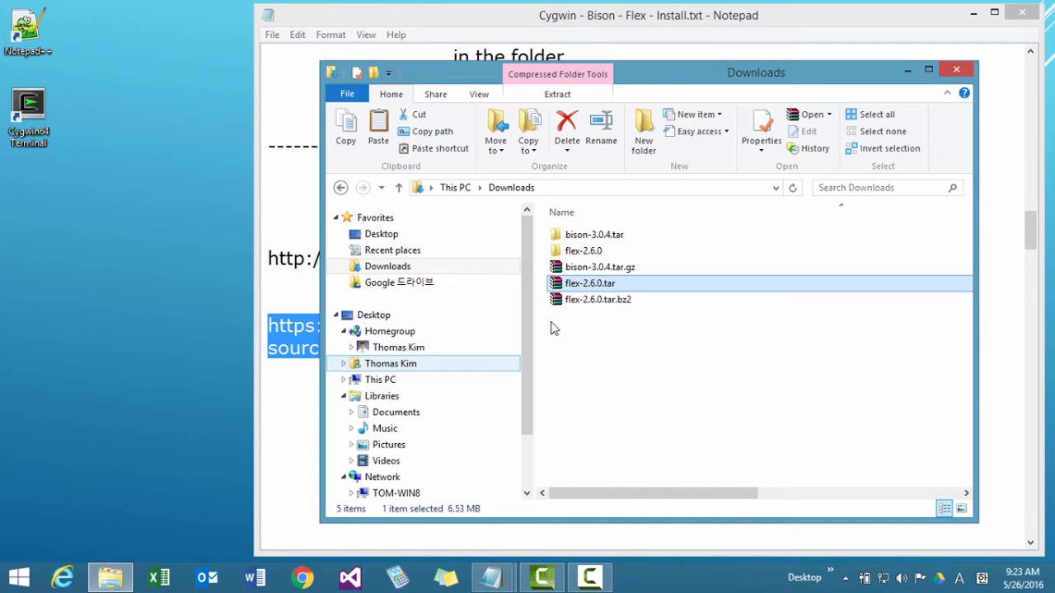
# Open the extracted flex-2.6.0 folder in Downloads, check its inner flex-2.6.0 folder, and copy that inner folder.
pyautogui.doubleClick(582, 251)
pyautogui.click(582, 238)
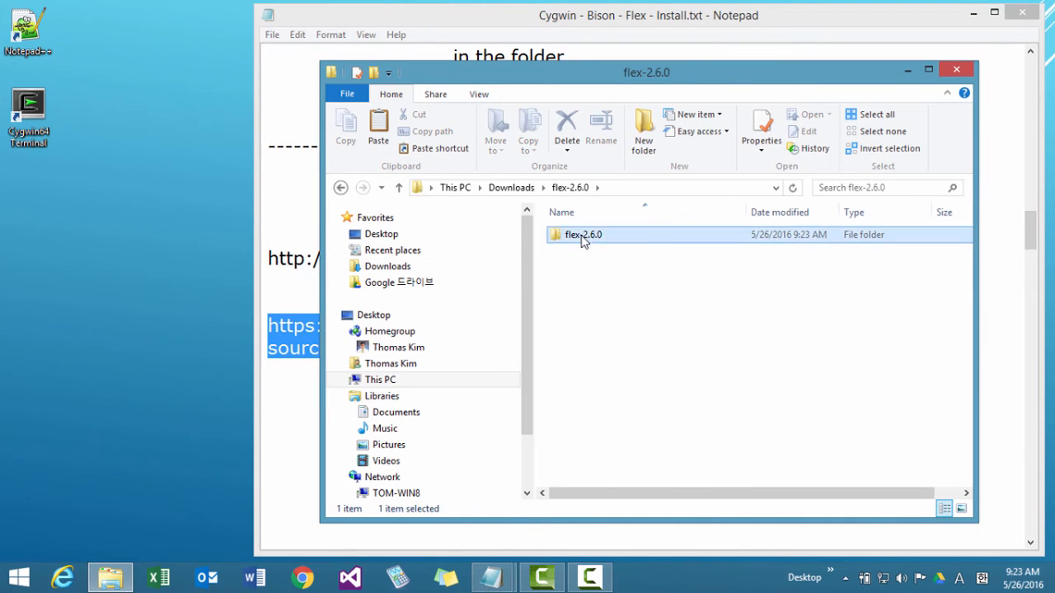
pyautogui.doubleClick(582, 236)
pyautogui.click(399, 188)
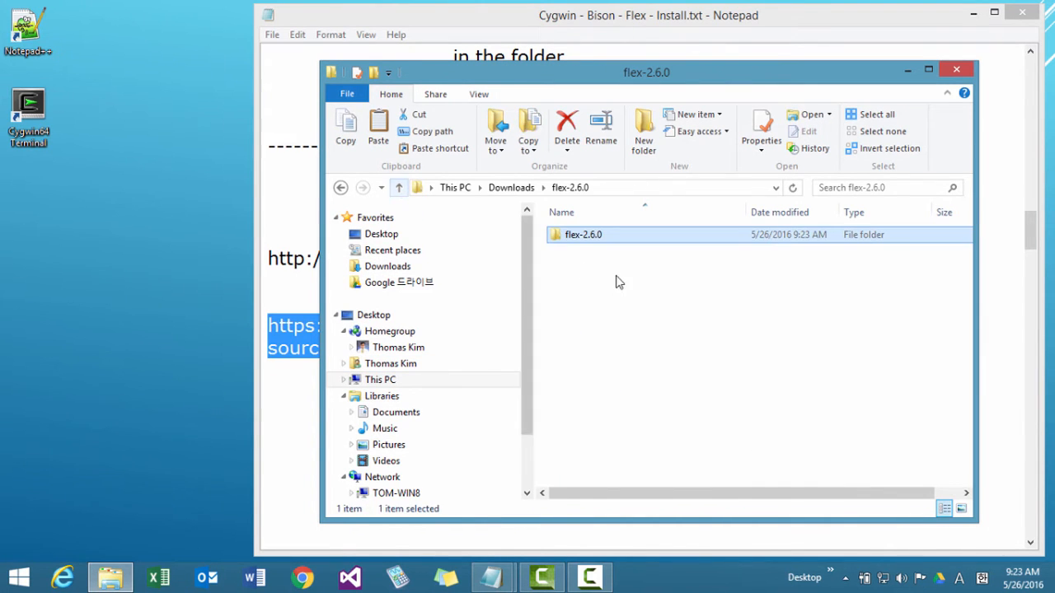
pyautogui.rightClick(594, 239)
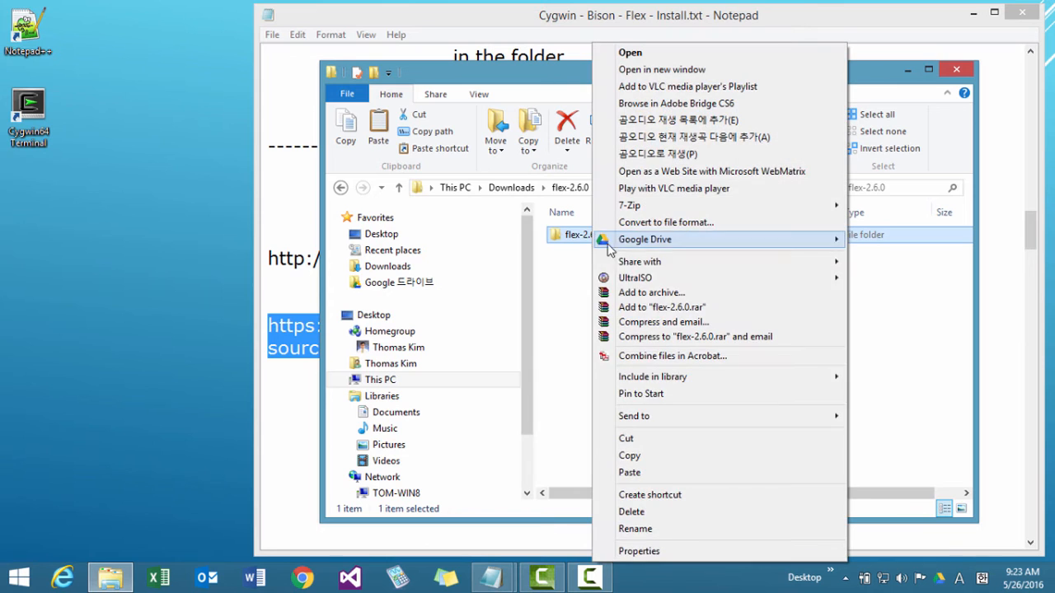
pyautogui.click(631, 454)
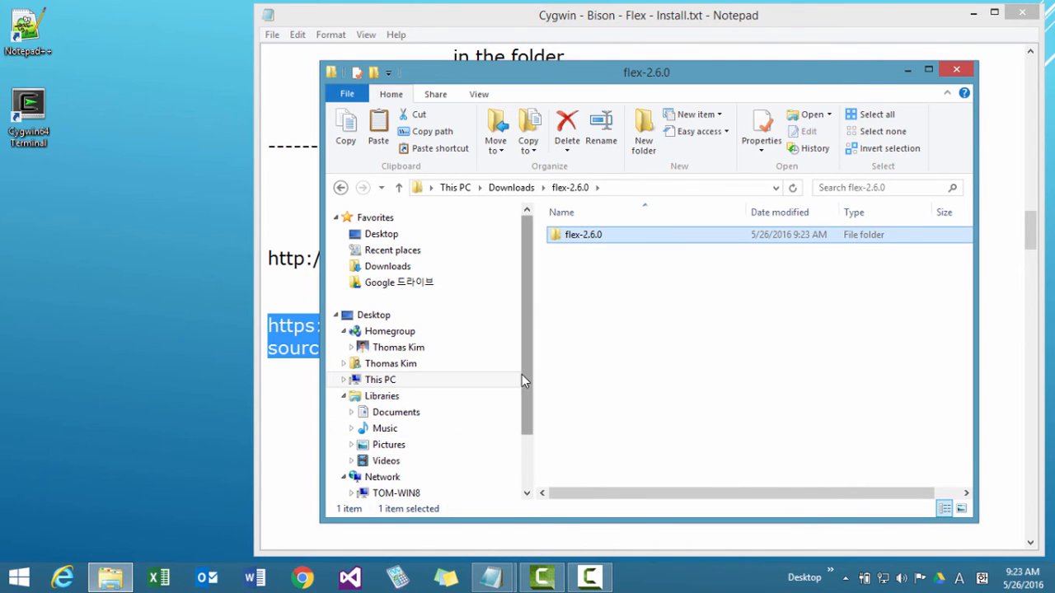
# Paste the copied flex-2.6.0 folder beside bison-3.0.4 in the user's folder under D:\DevSoft\Cygwin\home and check its contents.
pyautogui.moveTo(523, 377); pyautogui.dragTo(529, 443)
pyautogui.click(379, 308)
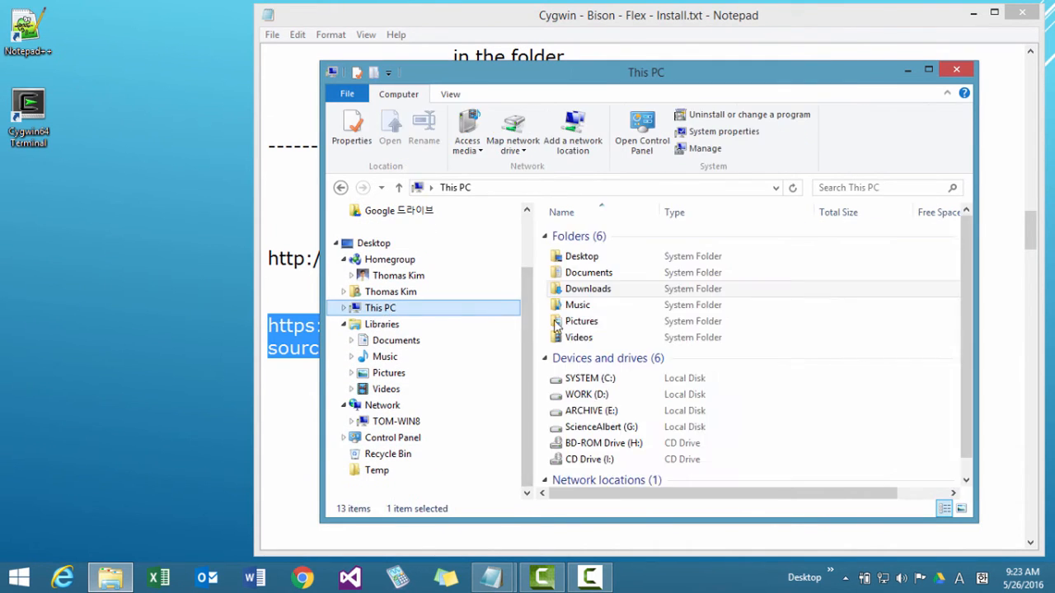
pyautogui.doubleClick(605, 398)
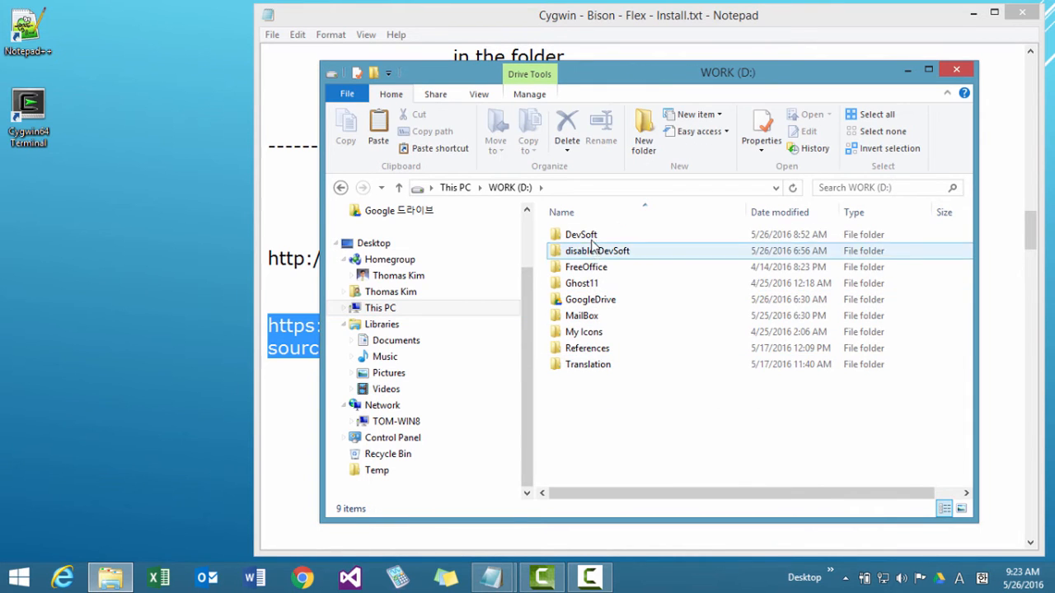
pyautogui.doubleClick(590, 237)
pyautogui.doubleClick(591, 238)
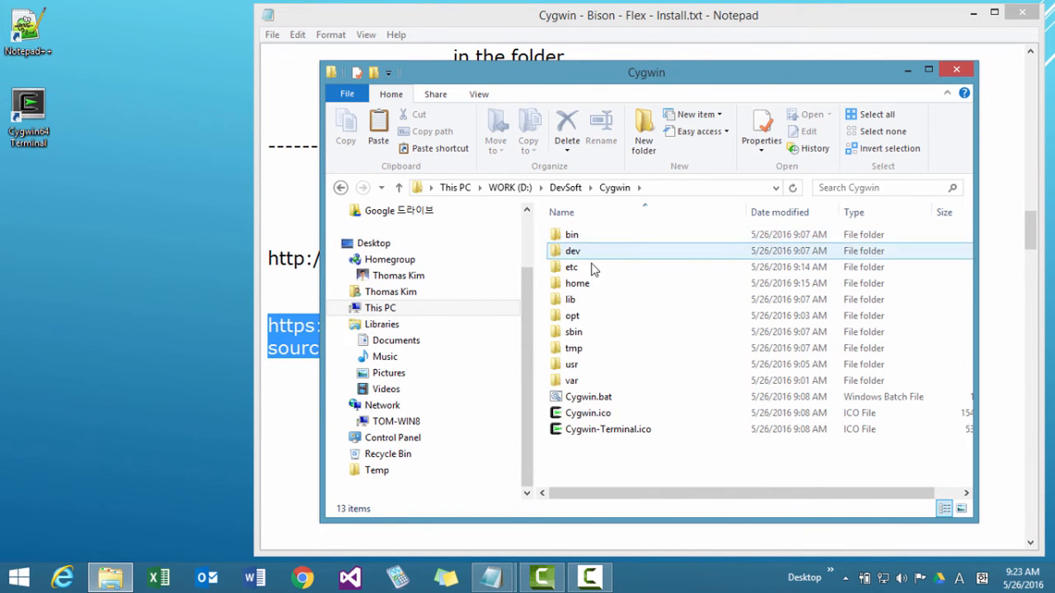
pyautogui.doubleClick(591, 282)
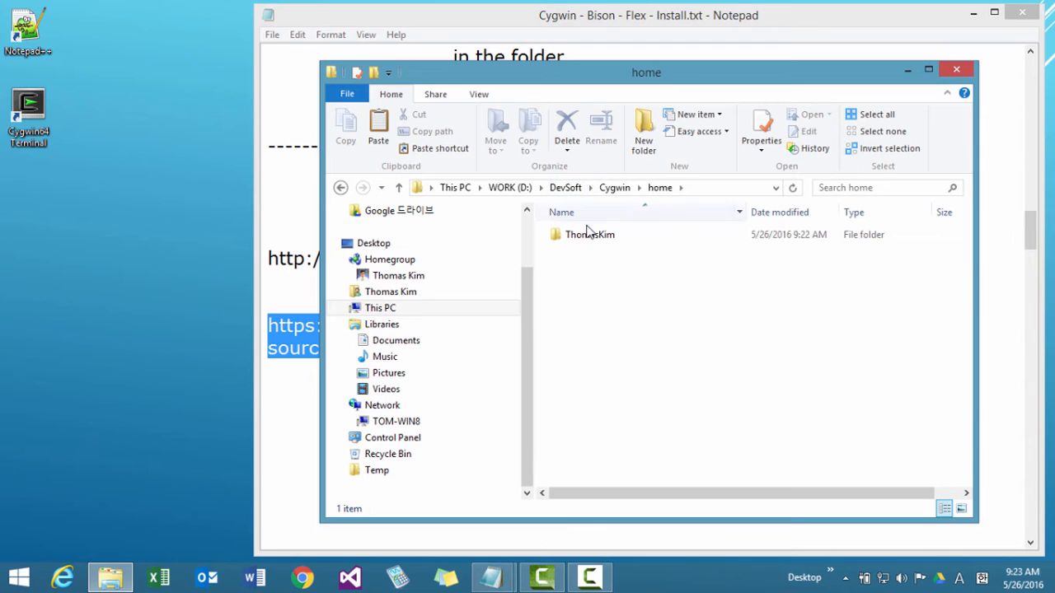
pyautogui.doubleClick(586, 236)
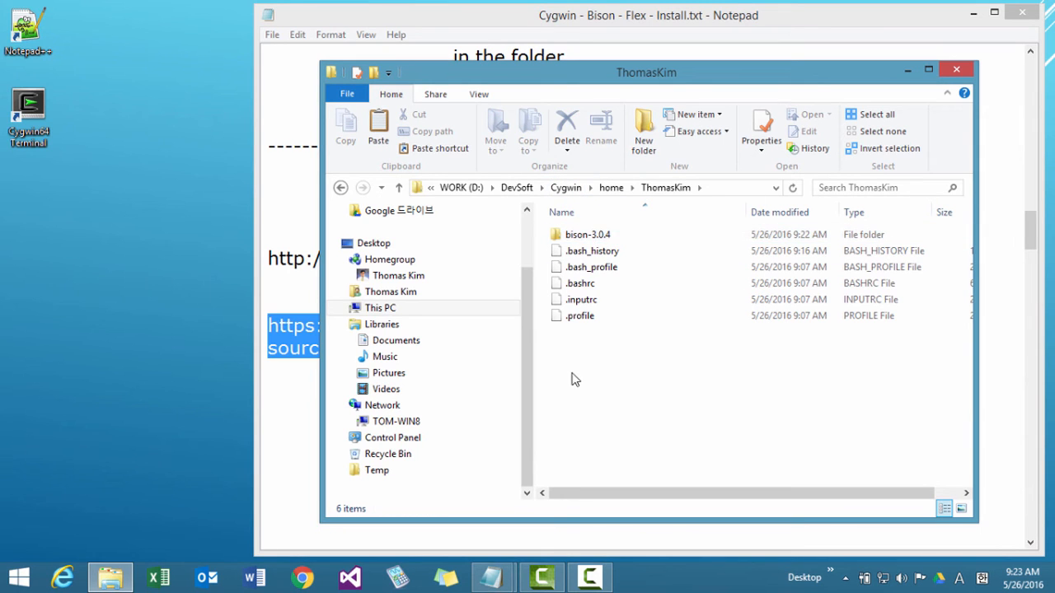
pyautogui.rightClick(575, 380)
pyautogui.click(593, 264)
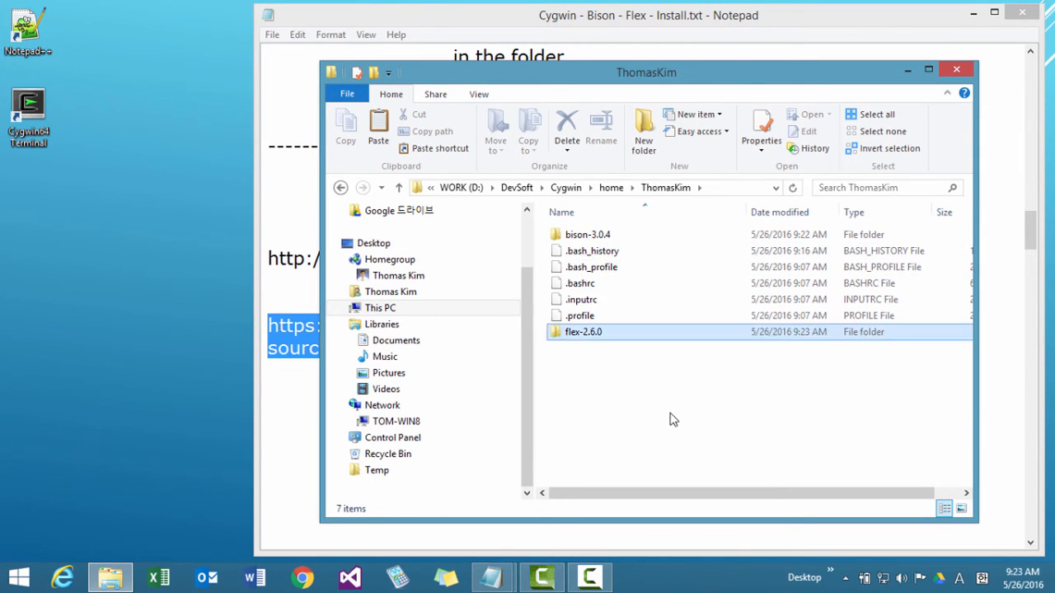
pyautogui.doubleClick(597, 255)
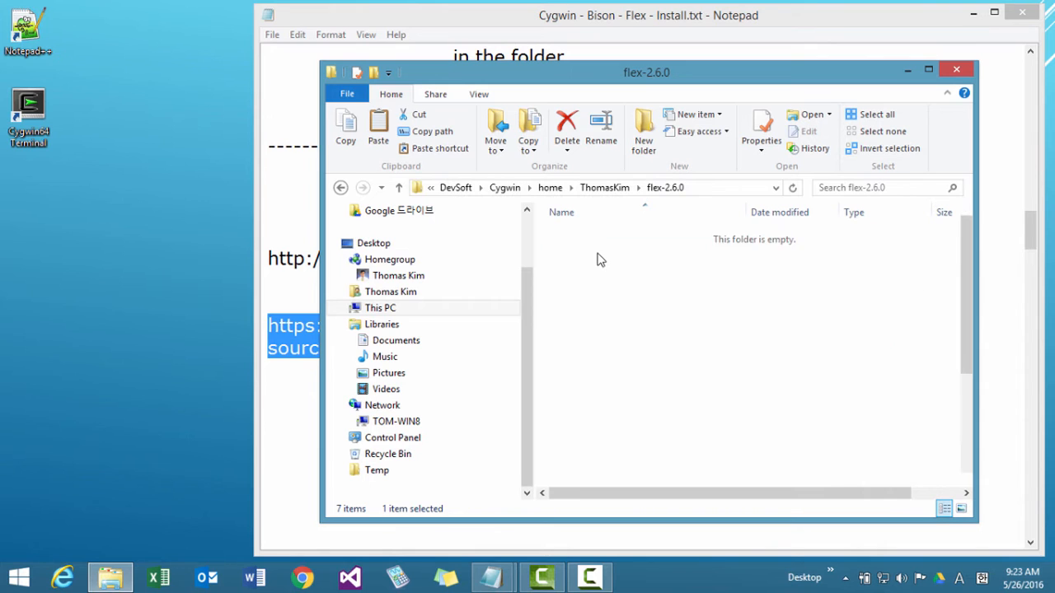
pyautogui.click(398, 188)
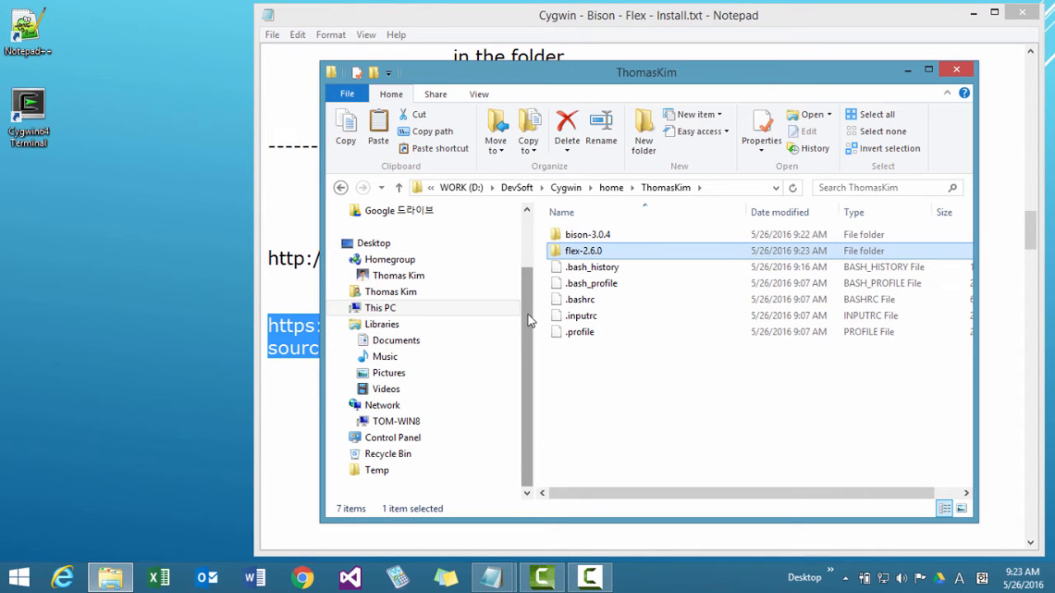
# Permanently delete all the Bison and Flex archives and extracted folders from Downloads, and close the file browser window.
pyautogui.moveTo(530, 321); pyautogui.dragTo(518, 265)
pyautogui.click(414, 268)
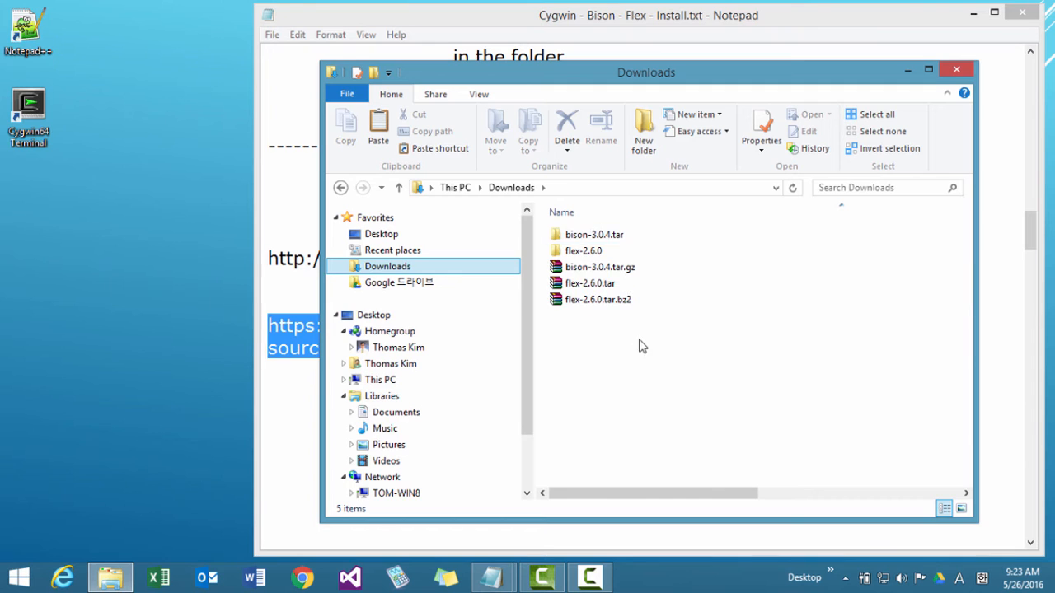
pyautogui.moveTo(638, 346); pyautogui.dragTo(519, 235)
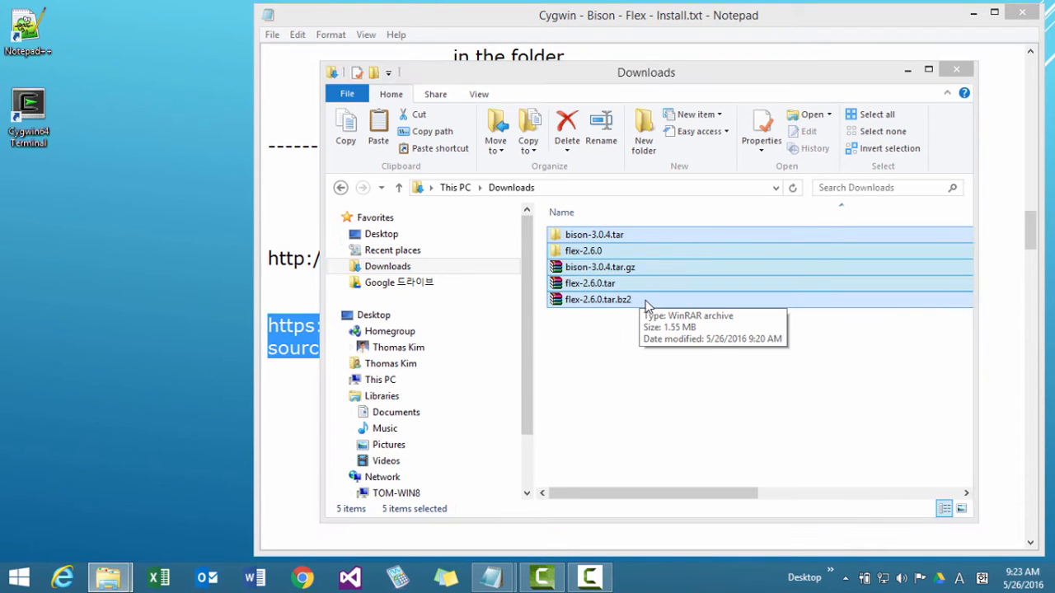
pyautogui.hotkey('shift', 'Delete')
pyautogui.click(589, 302)
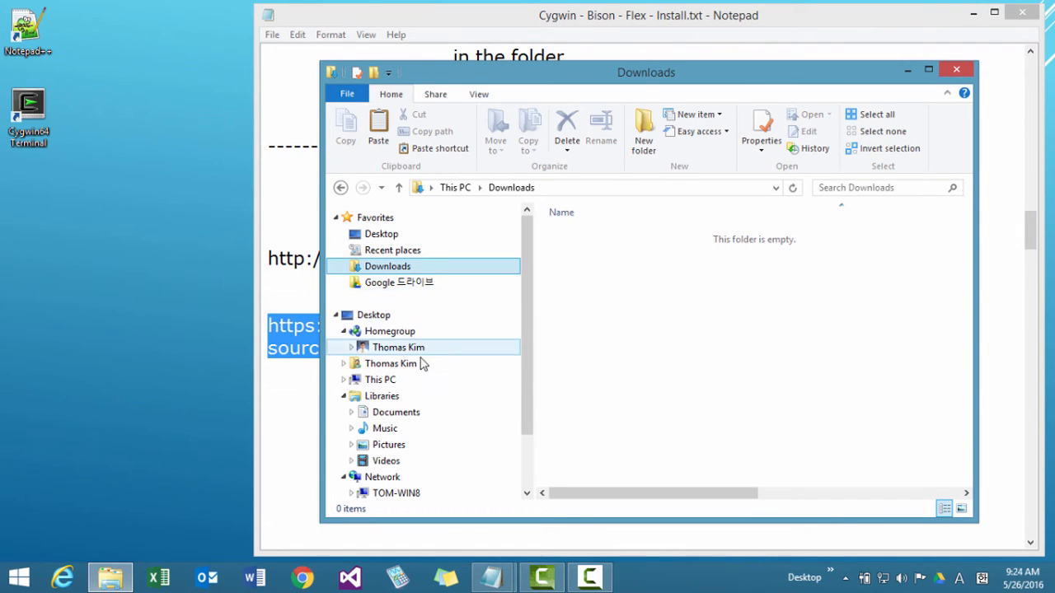
pyautogui.click(473, 376)
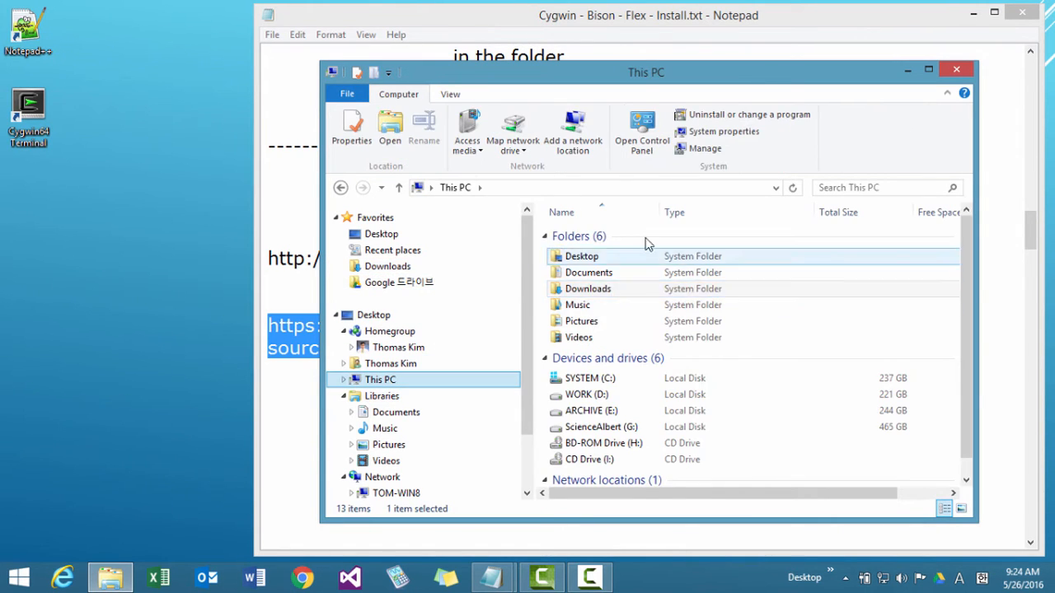
pyautogui.click(970, 73)
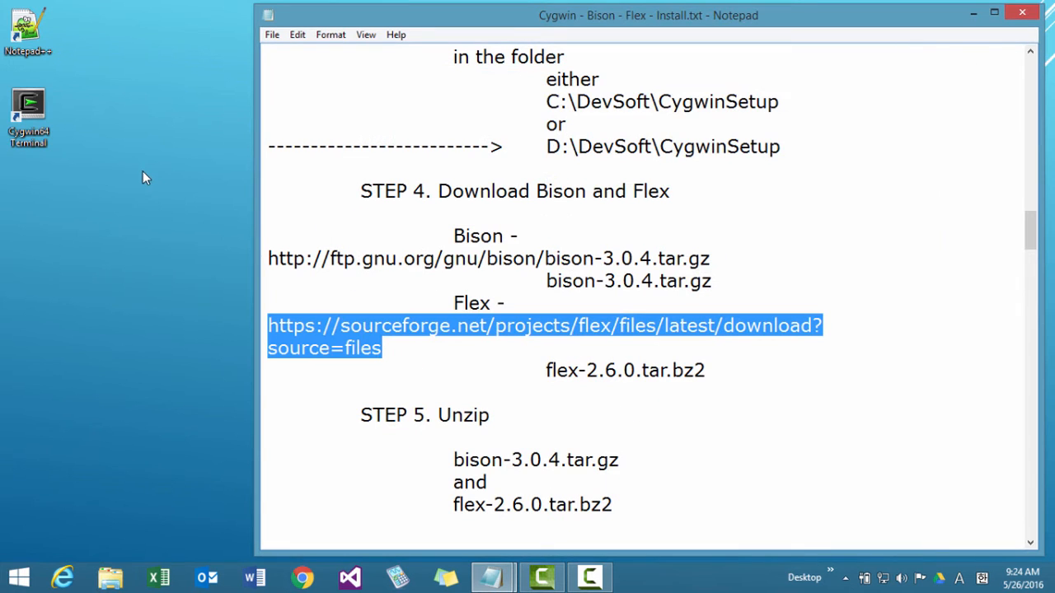
# Start the Cygwin64 Terminal, print the working directory with pwd, and list the home folder's contents with dir.
pyautogui.doubleClick(37, 134)
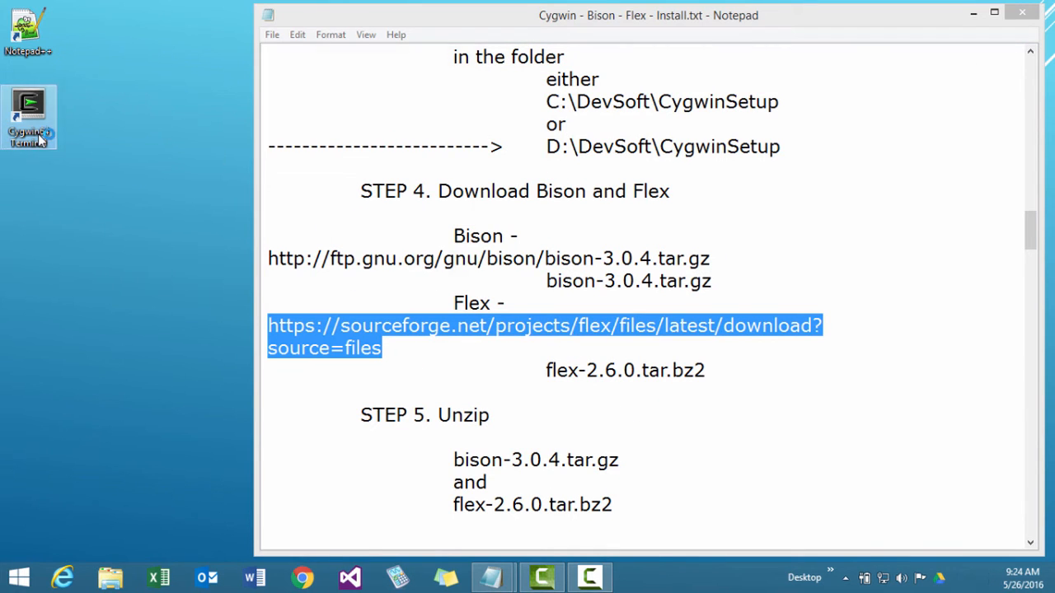
pyautogui.write('pw')
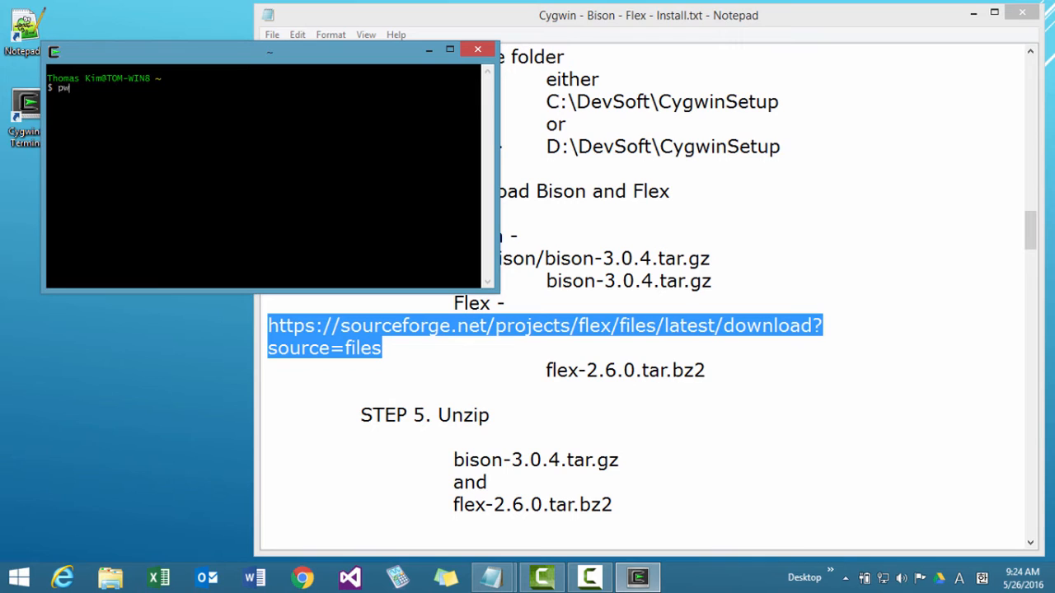
pyautogui.write('d')
pyautogui.press('Return')
pyautogui.press('Return')
pyautogui.press('Return')
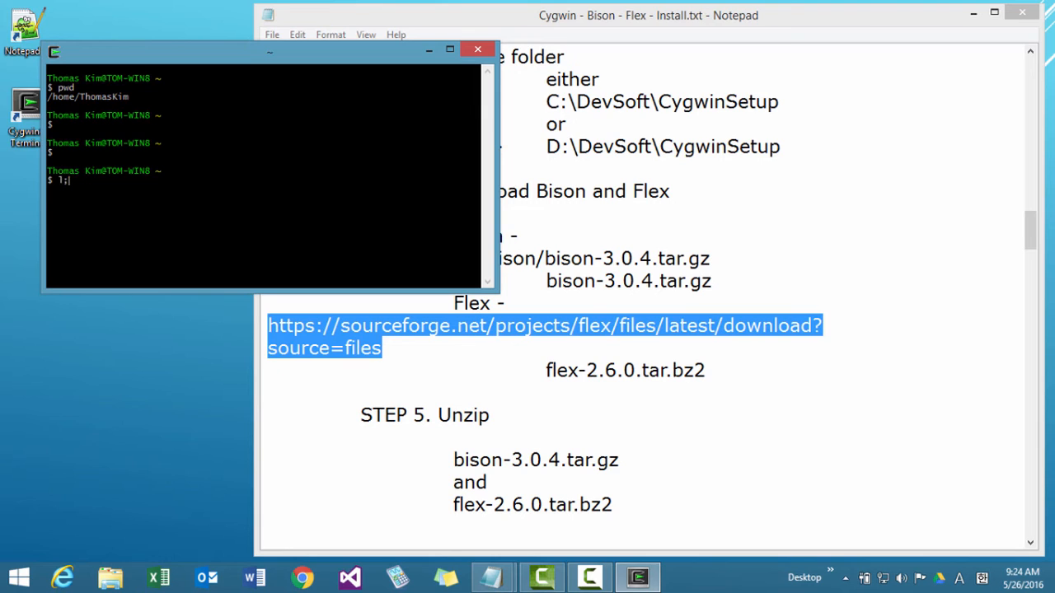
pyautogui.press('Return')
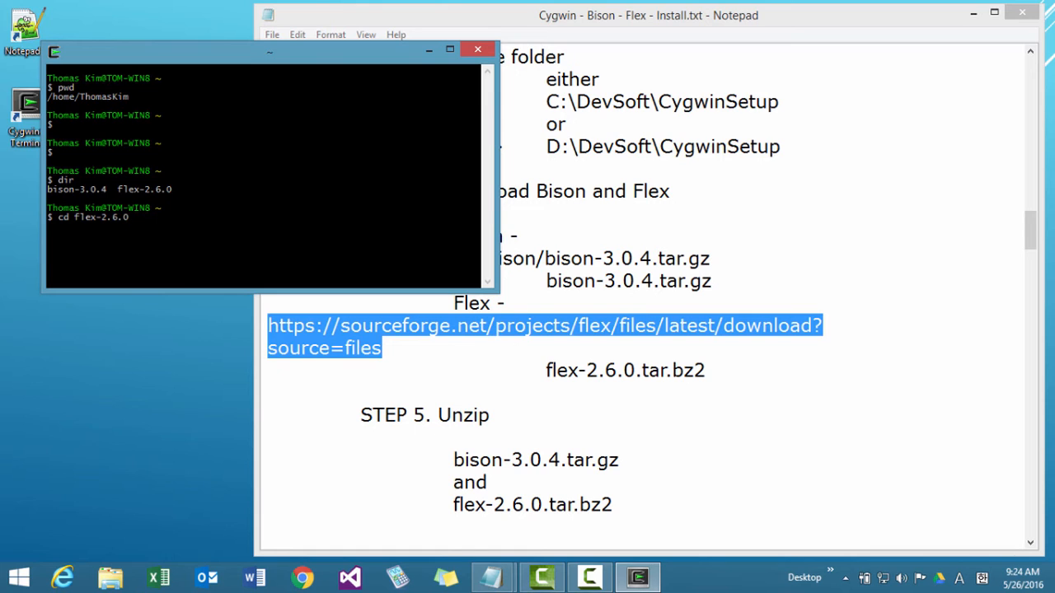
# Change into flex-2.6.0, list its files with ls, and check the installed Flex version with flex --version.
pyautogui.press('Return')
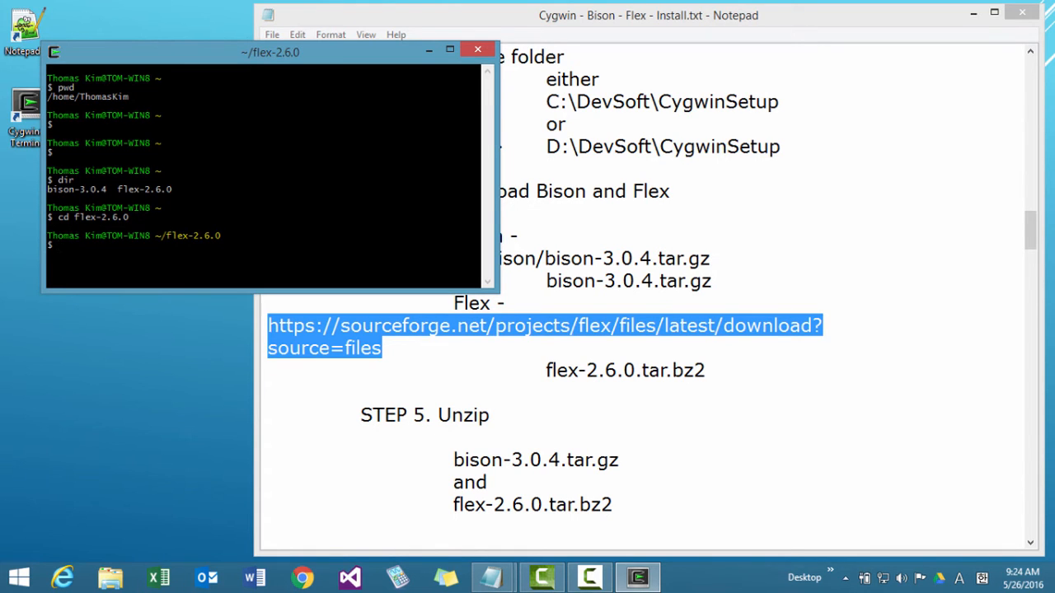
pyautogui.write('ls')
pyautogui.press('Return')
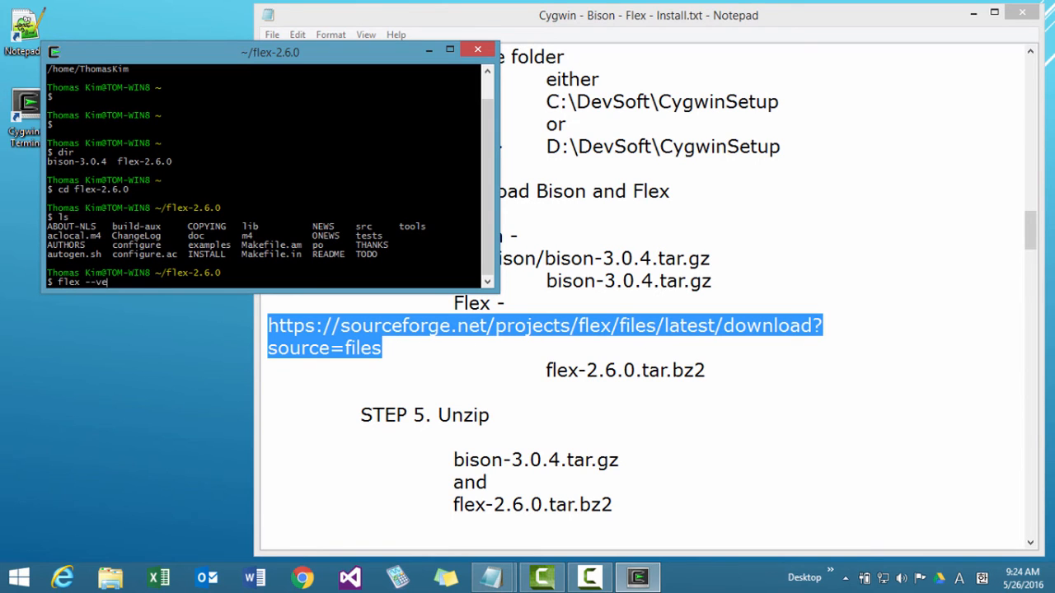
pyautogui.press('Return')
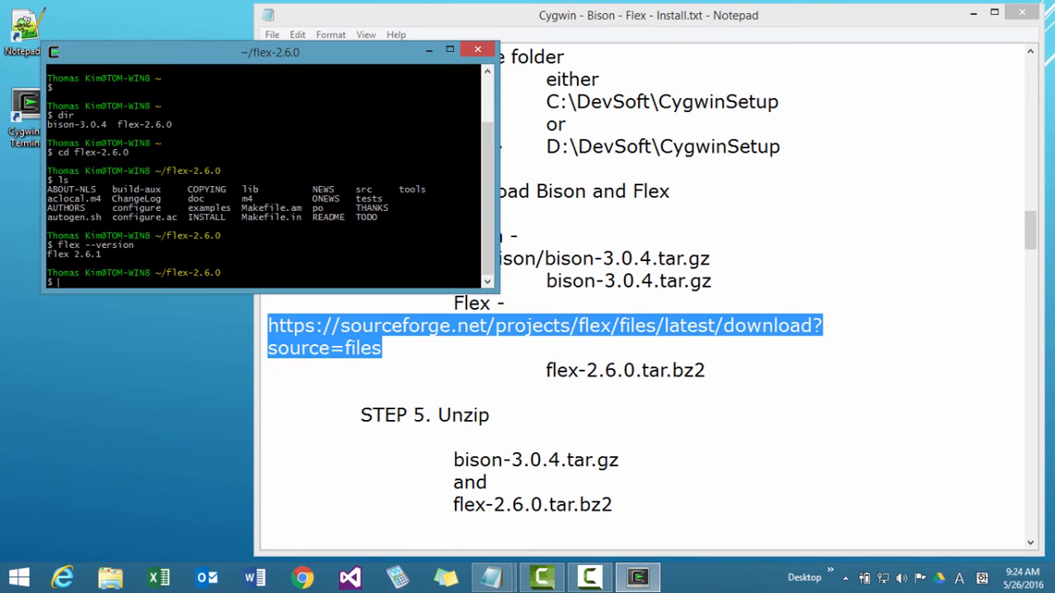
# Browse to D:\DevSoft\Cygwin\bin in File Explorer and locate the installed flex.exe.
pyautogui.click(118, 583)
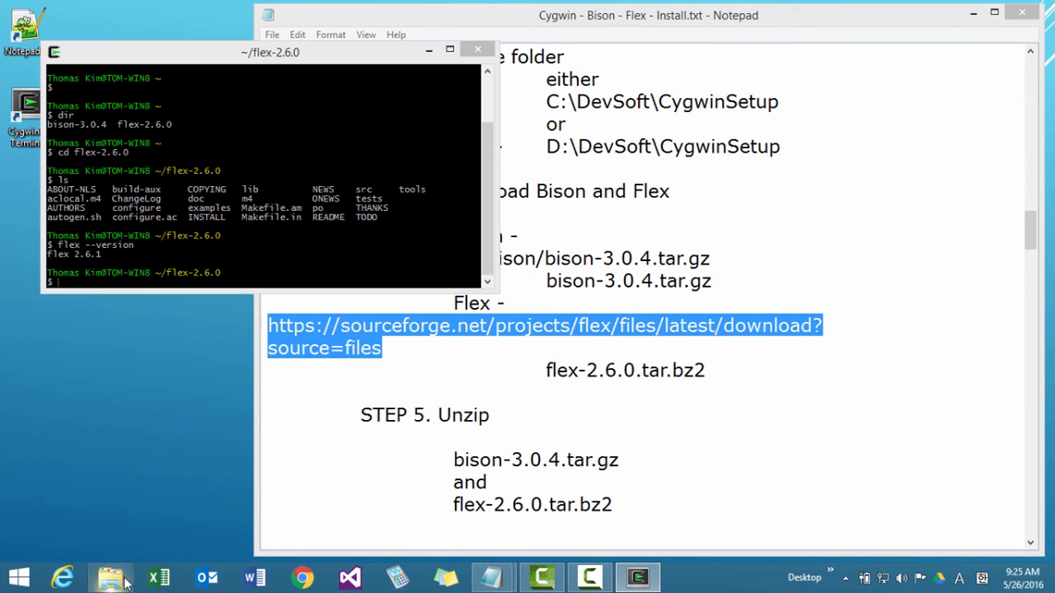
pyautogui.doubleClick(610, 396)
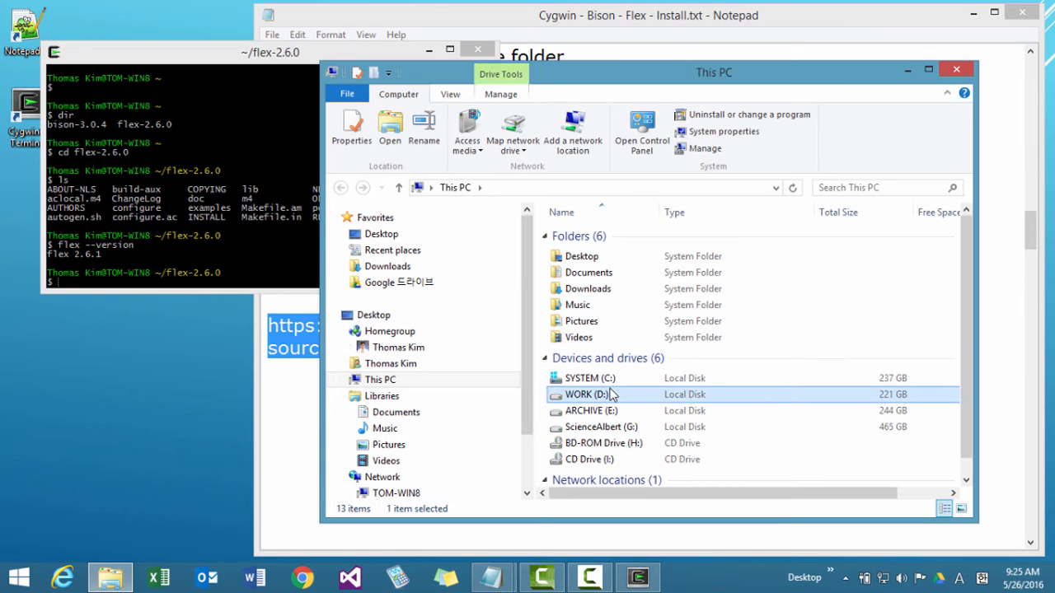
pyautogui.doubleClick(598, 238)
pyautogui.doubleClick(599, 237)
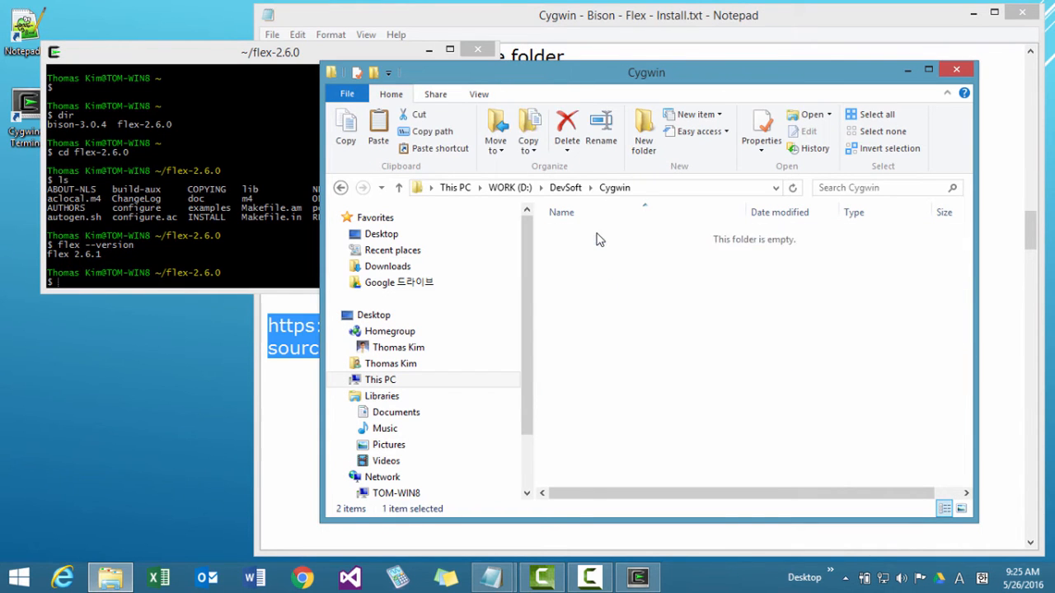
pyautogui.doubleClick(598, 238)
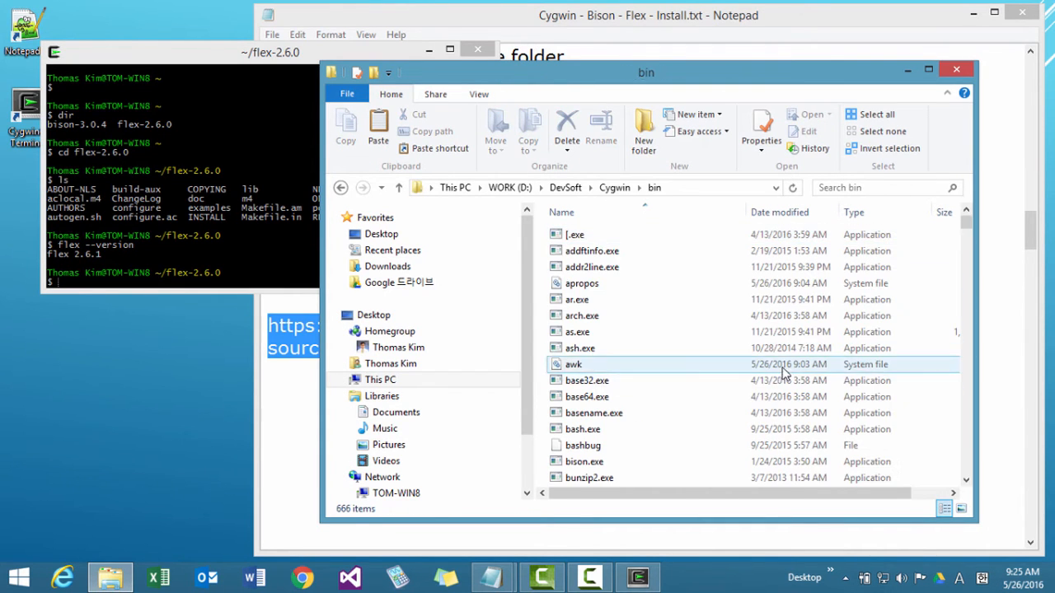
pyautogui.moveTo(966, 231); pyautogui.dragTo(964, 301)
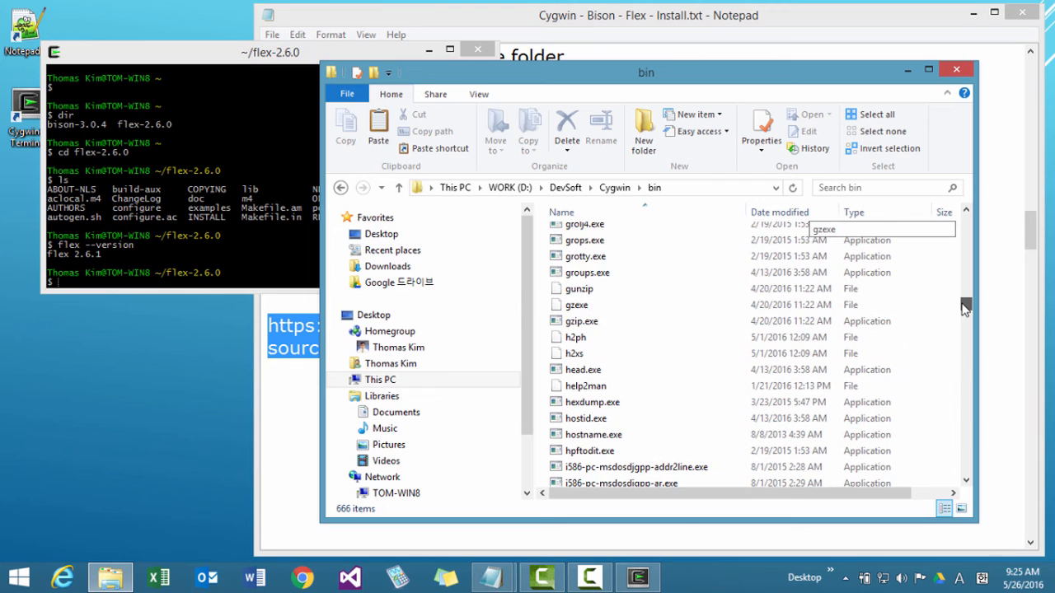
pyautogui.scroll(2, 696, 366)
pyautogui.scroll(15, 696, 367)
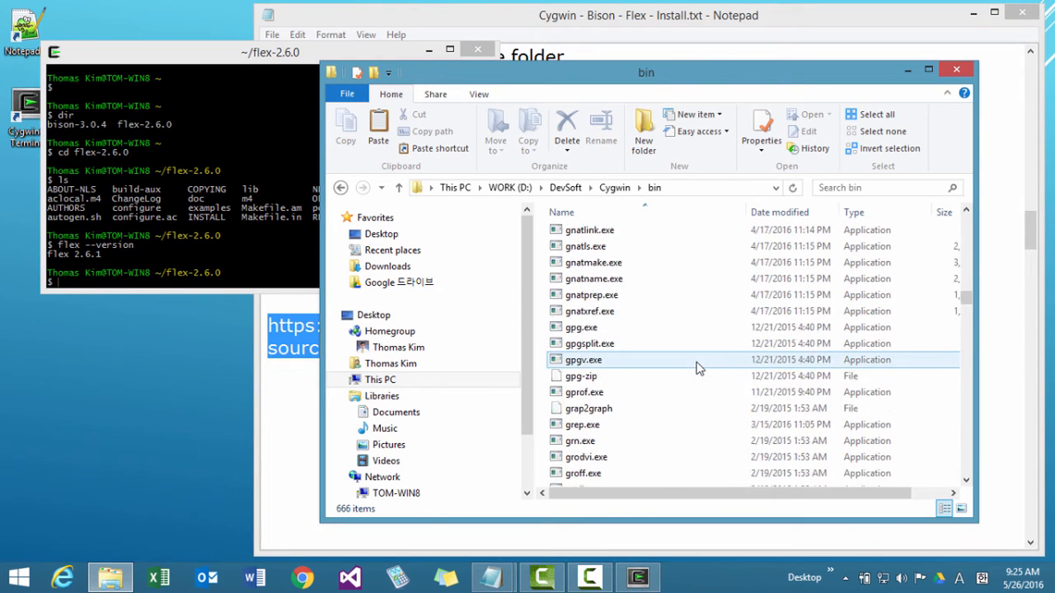
pyautogui.scroll(4, 696, 367)
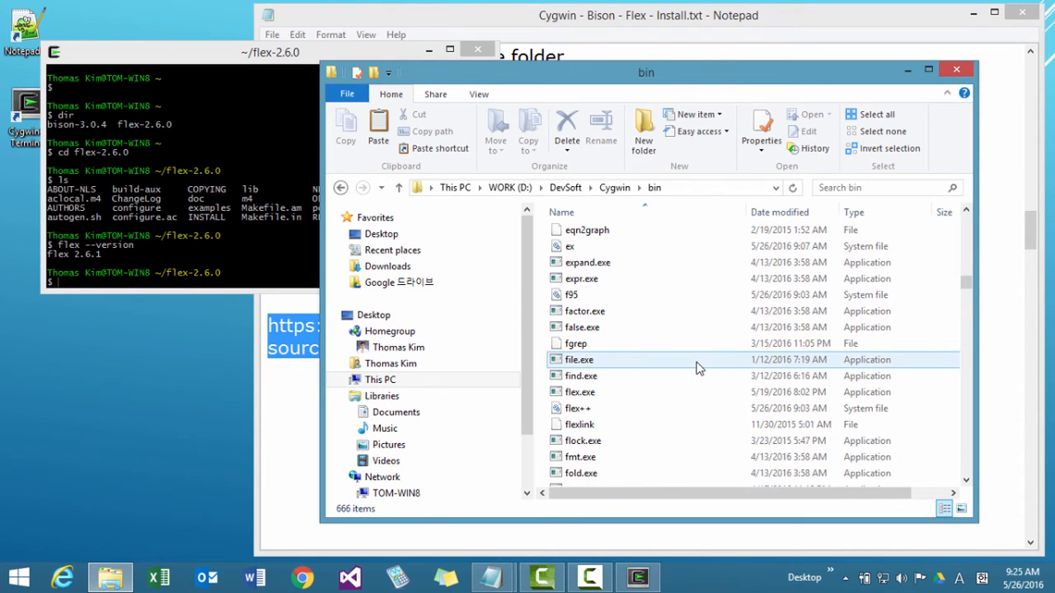
pyautogui.scroll(-1, 697, 367)
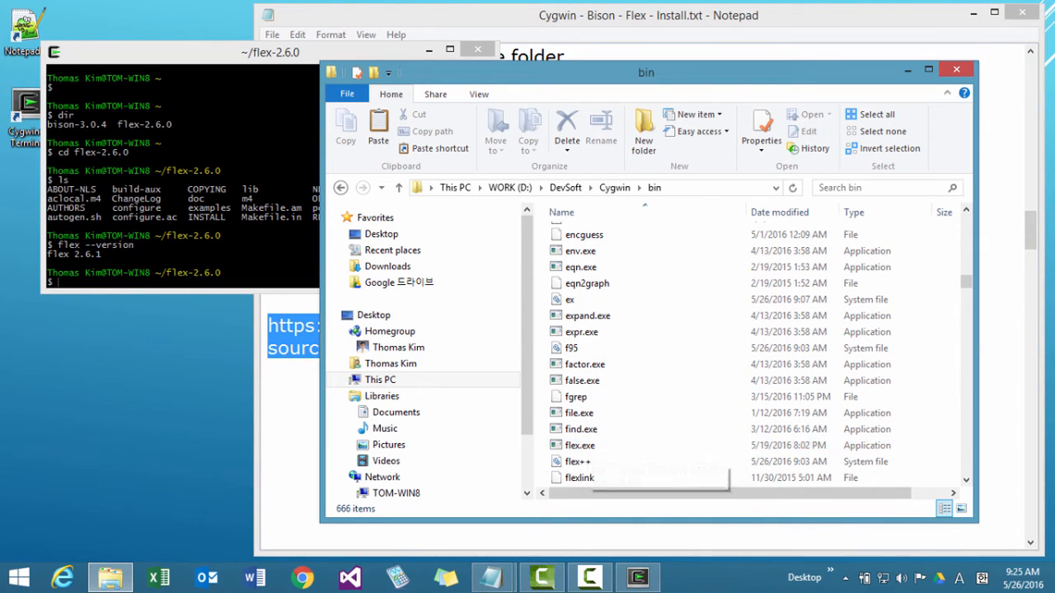
# Switch back to the Cygwin terminal and print the current working directory with pwd.
pyautogui.hotkey('alt', 'Tab')
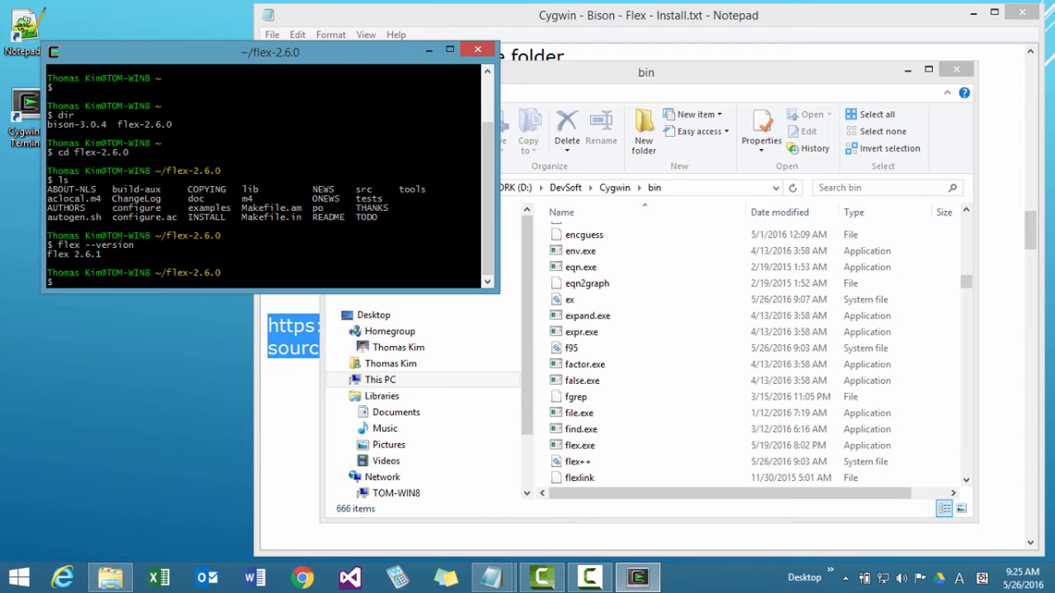
pyautogui.write('pwd')
pyautogui.press('Return')
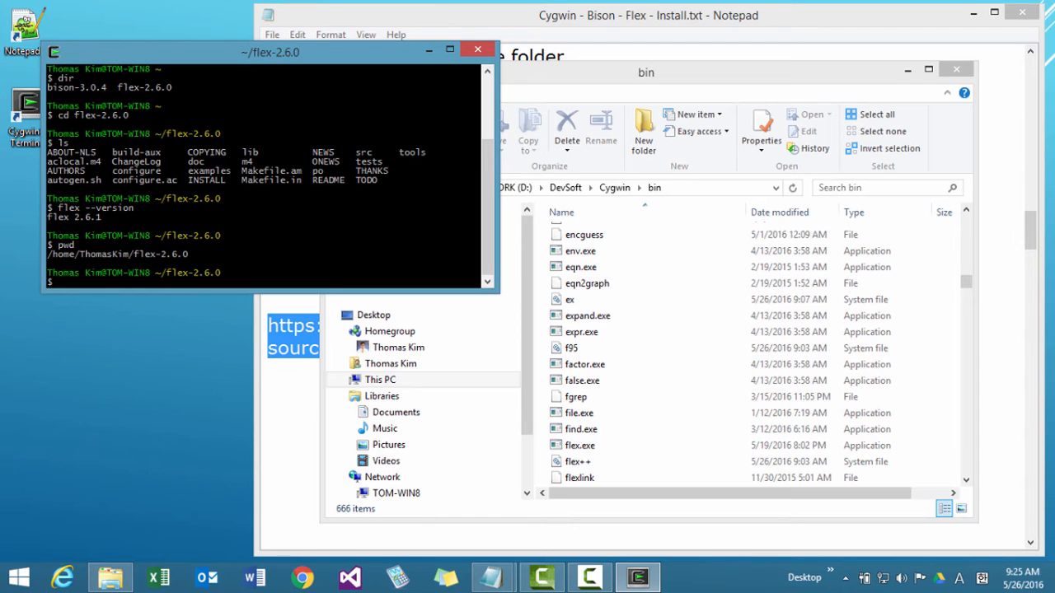
# Enlarge the terminal window and run ./configure in the flex-2.6.0 source folder.
pyautogui.write('./configure')
pyautogui.moveTo(497, 289); pyautogui.dragTo(525, 527)
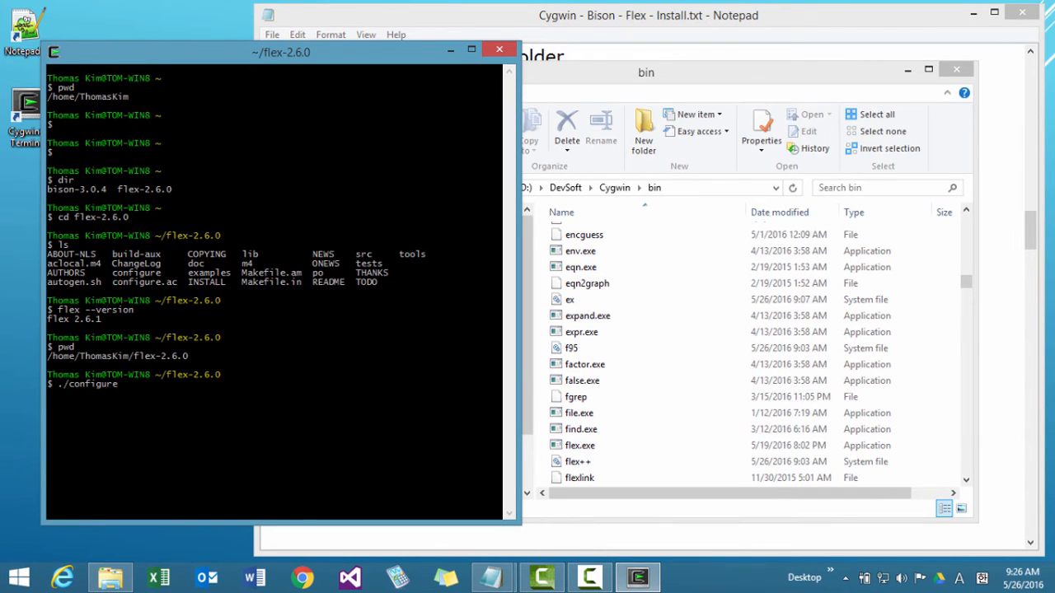
pyautogui.press('Return')
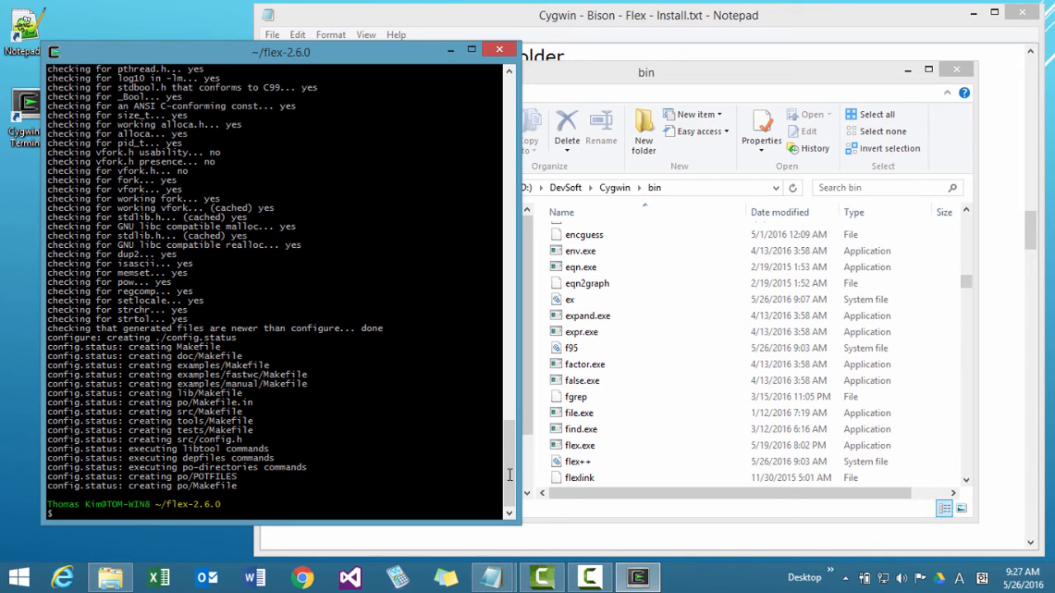
# Review the configure output, check the working directory with pwd, and compile the Flex sources with make.
pyautogui.moveTo(510, 477); pyautogui.dragTo(484, 188)
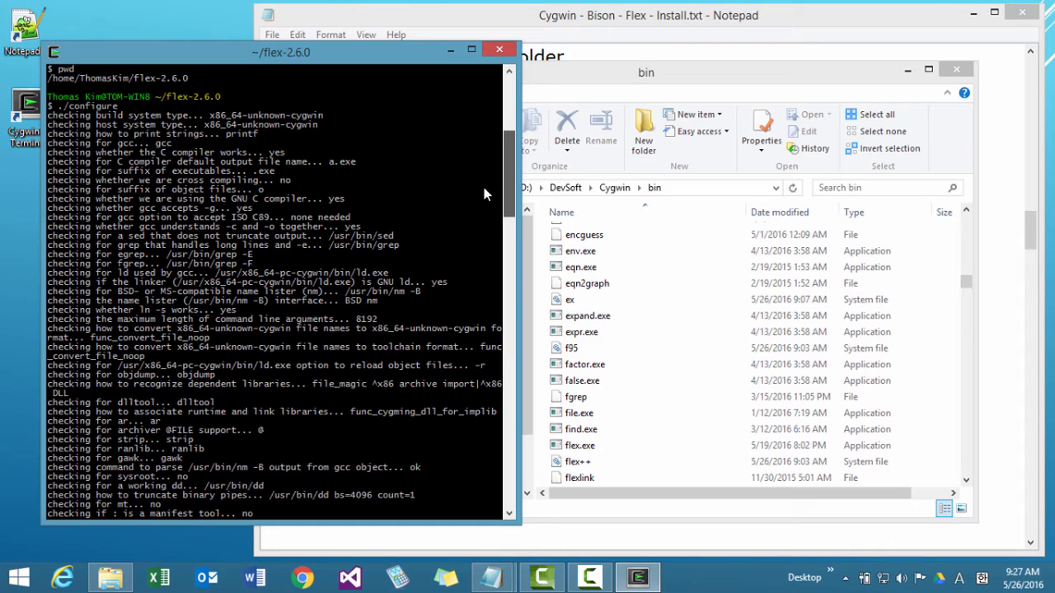
pyautogui.moveTo(484, 195); pyautogui.dragTo(470, 505)
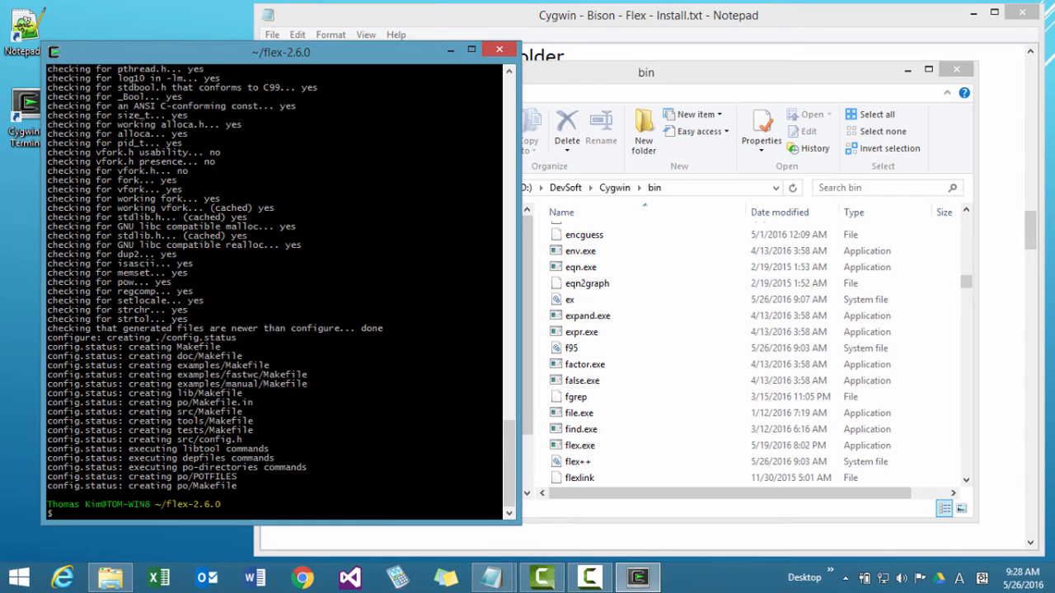
pyautogui.write('pwd')
pyautogui.press('Return')
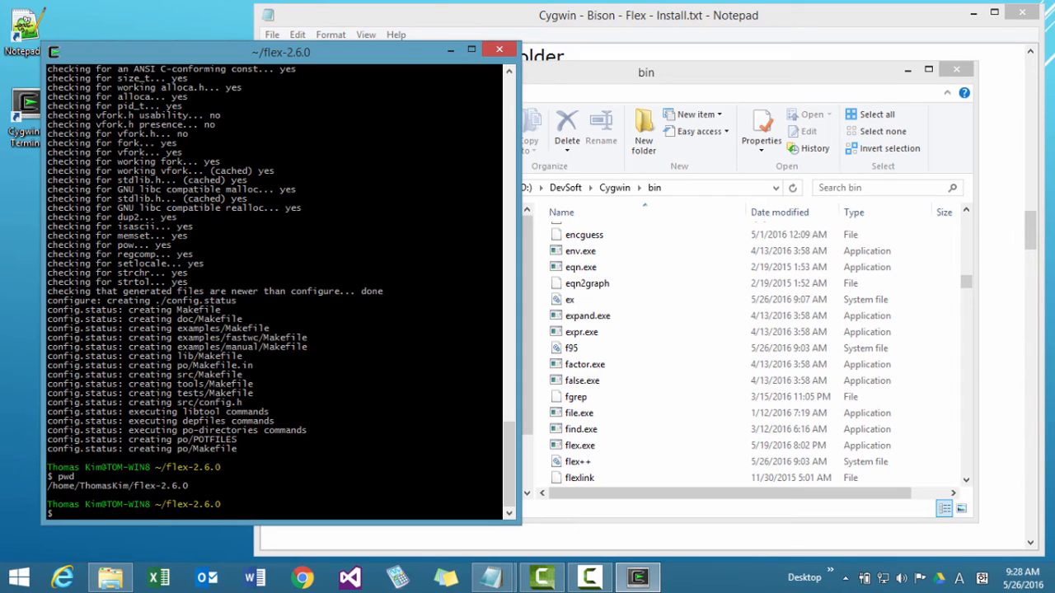
pyautogui.write('make')
pyautogui.press('Return')
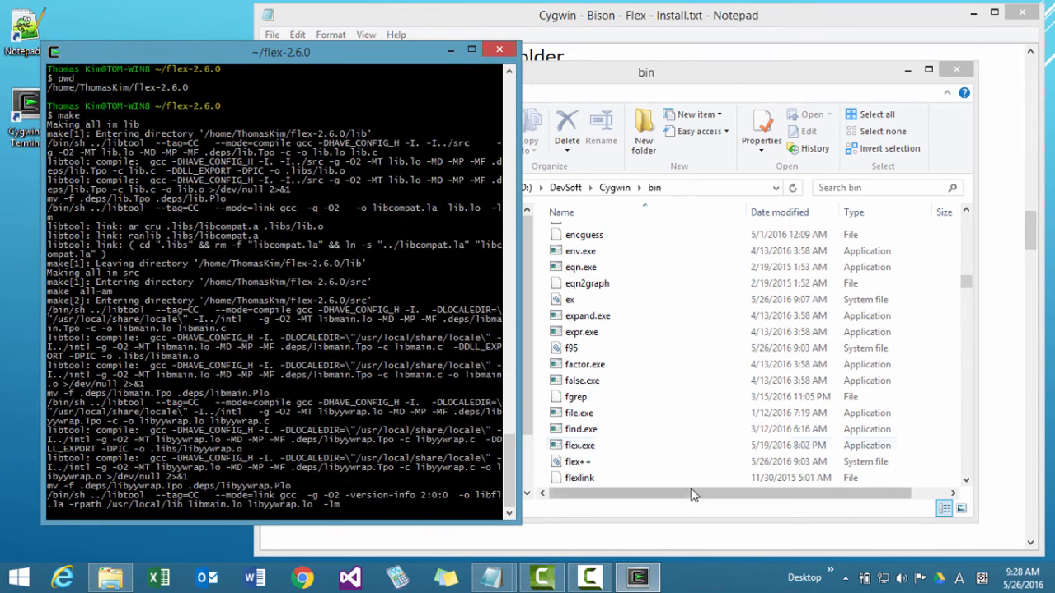
# While the build runs, browse from the Cygwin folder through home and the user's folder to flex-2.6.0\src to inspect the build output.
pyautogui.click(616, 194)
pyautogui.click(615, 189)
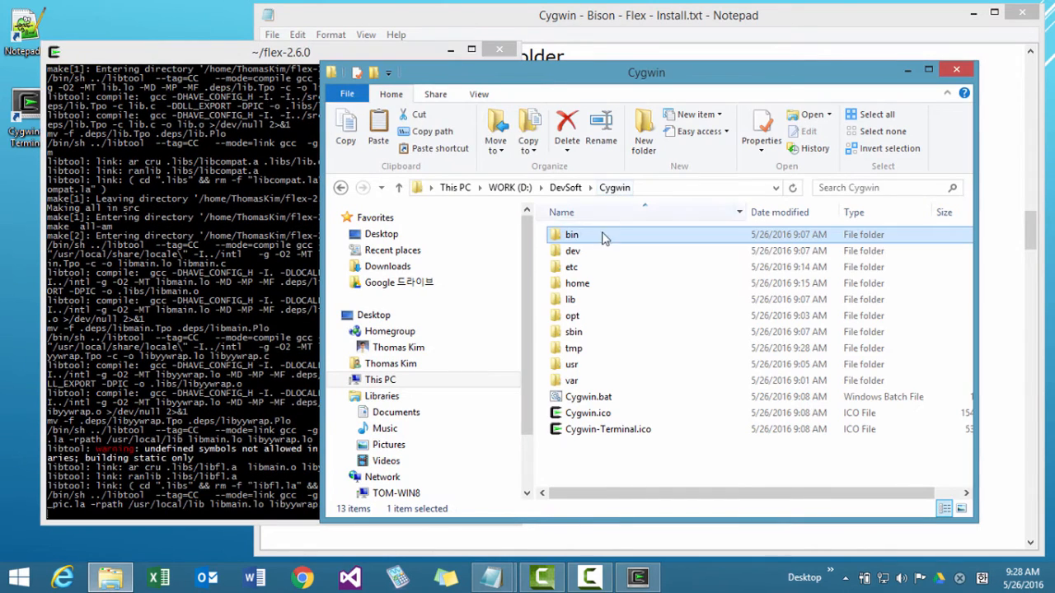
pyautogui.hotkey('alt', 'Tab')
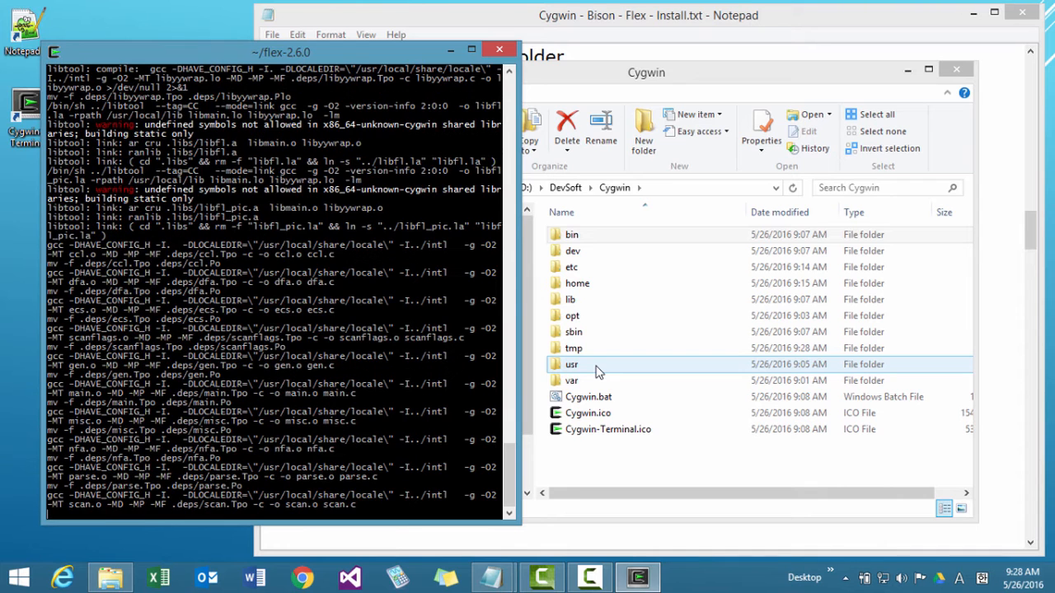
pyautogui.click(597, 372)
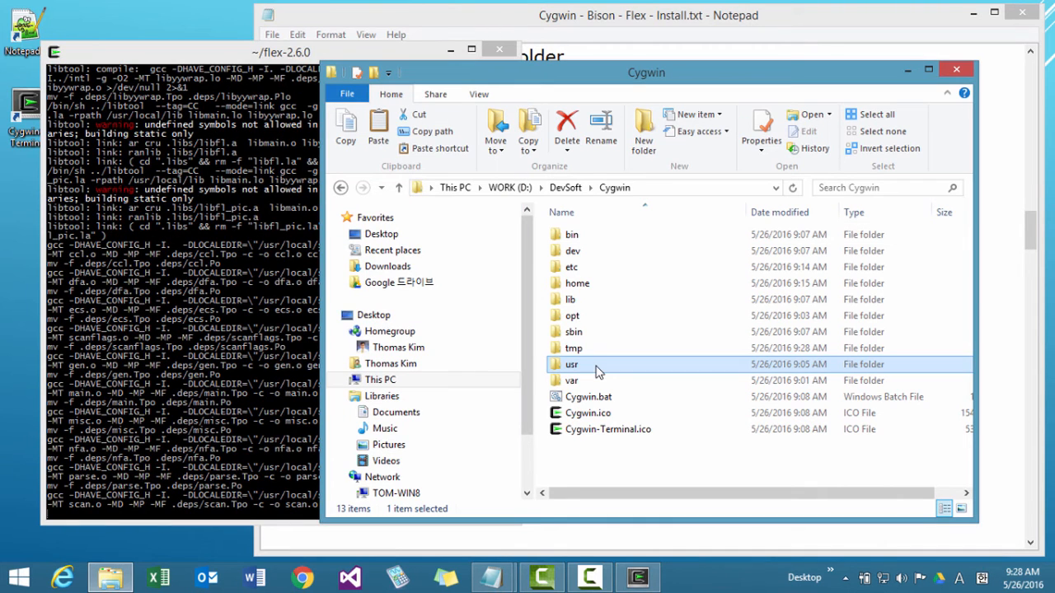
pyautogui.doubleClick(594, 283)
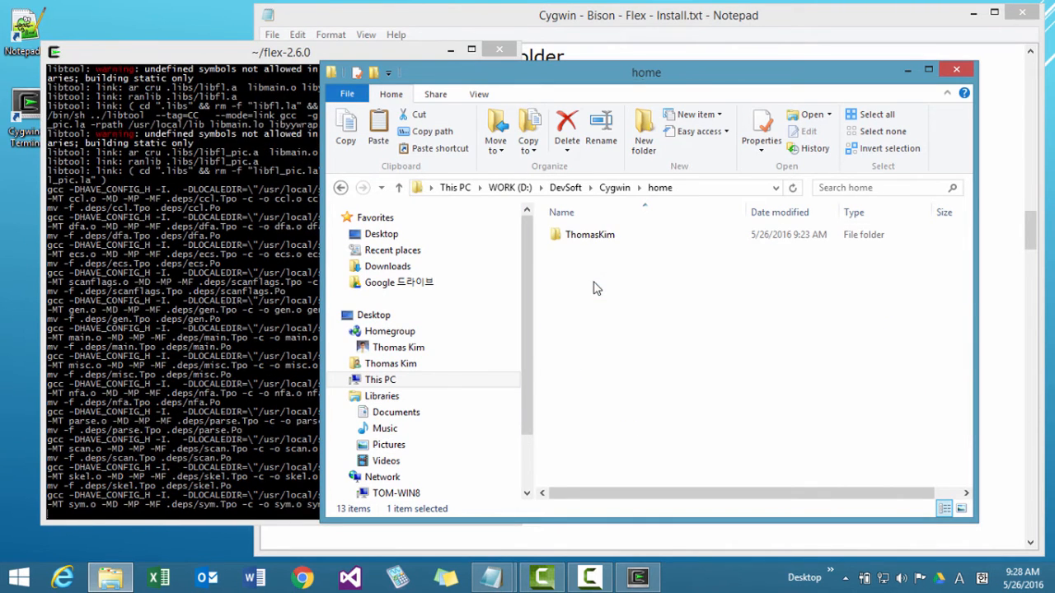
pyautogui.doubleClick(590, 235)
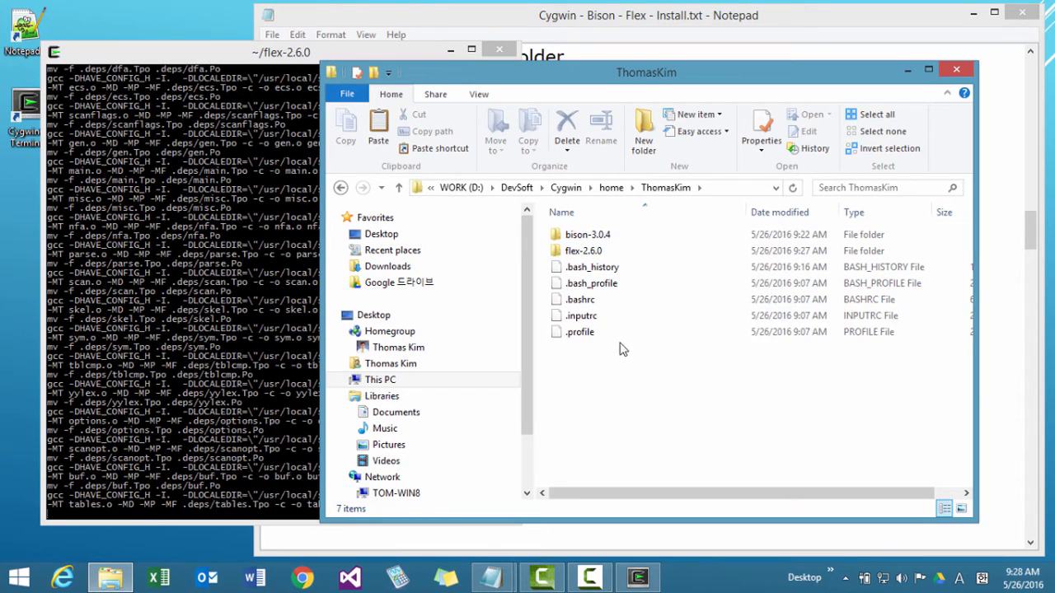
pyautogui.doubleClick(590, 251)
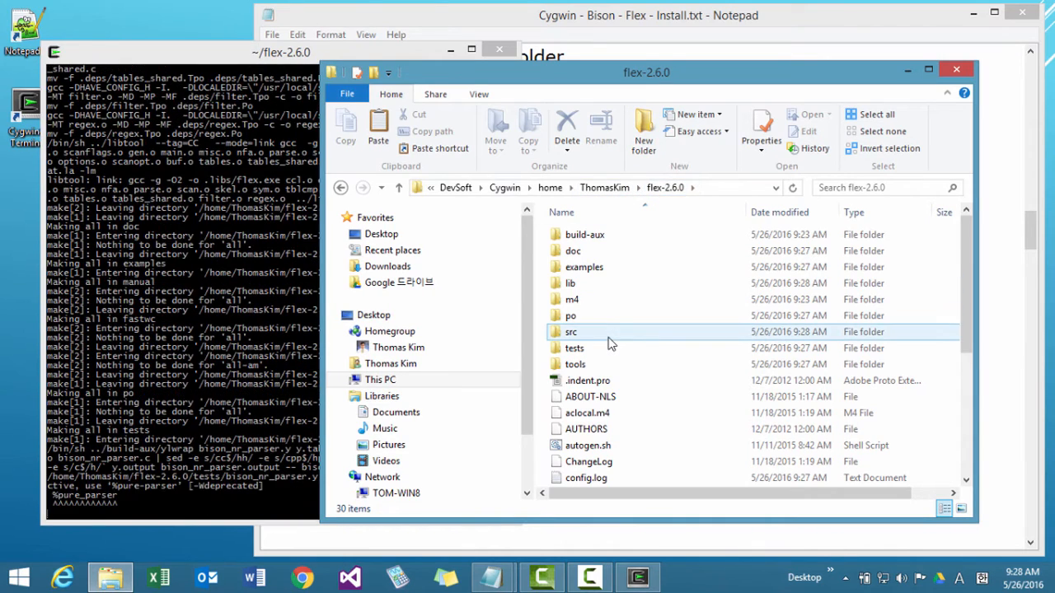
pyautogui.doubleClick(610, 335)
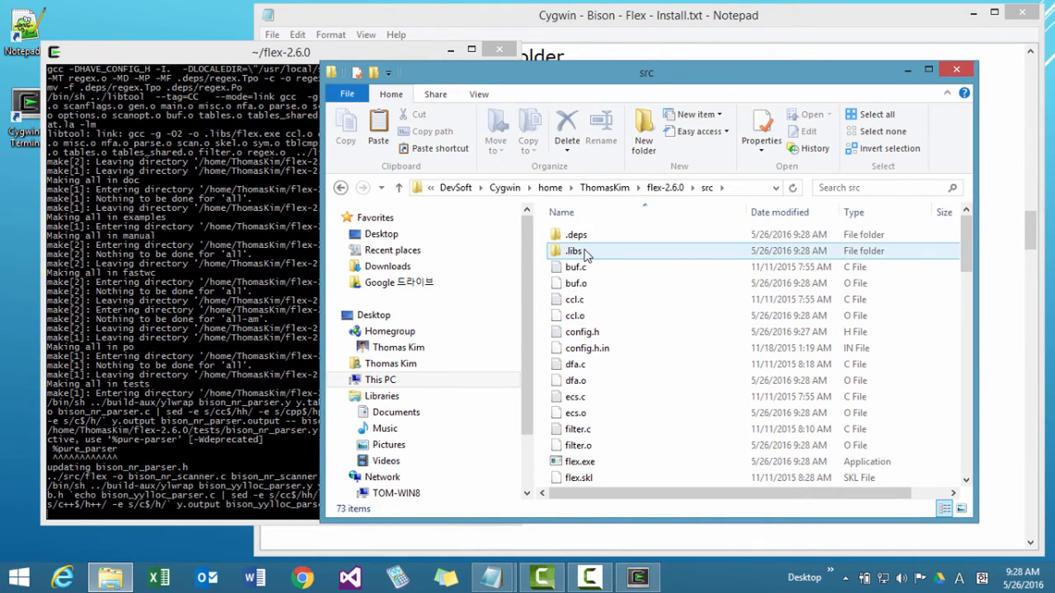
# Open the .libs folder to check the build output, and run make clean in the flex-2.6.0 terminal.
pyautogui.doubleClick(584, 252)
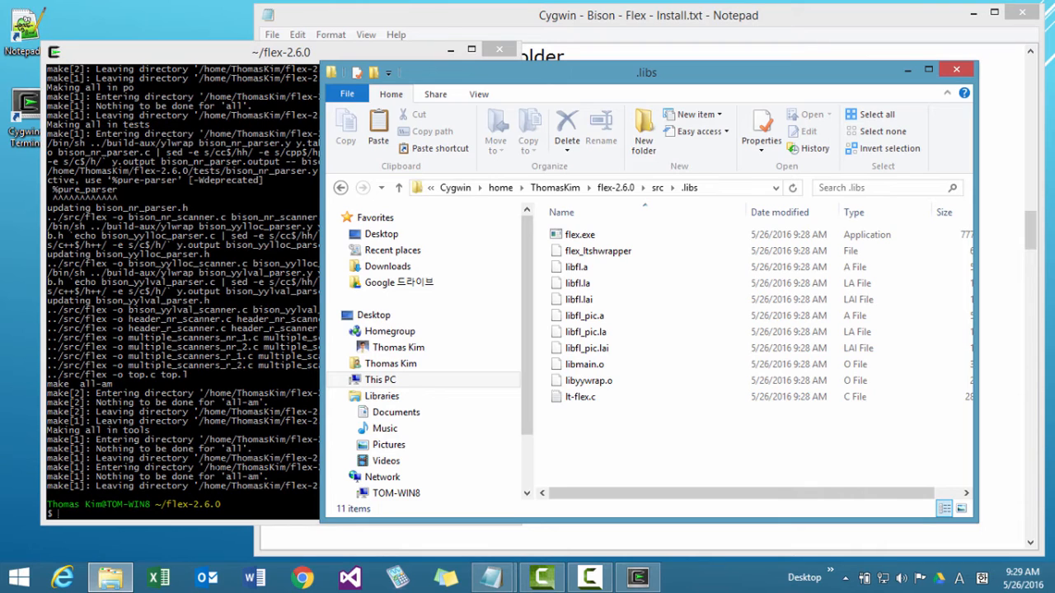
pyautogui.click(217, 468)
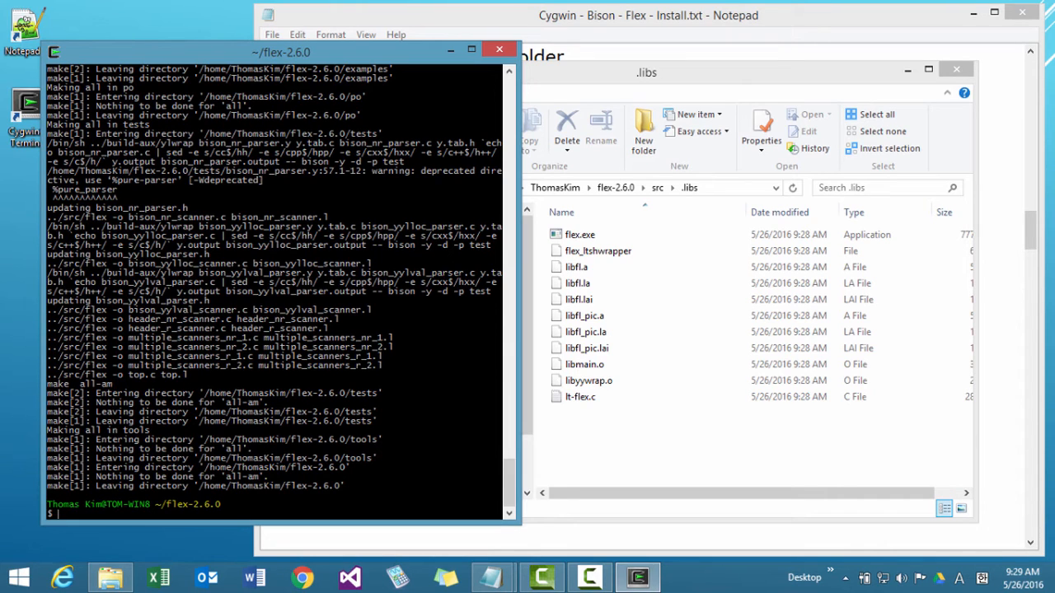
pyautogui.write('make clean')
pyautogui.press('Return')
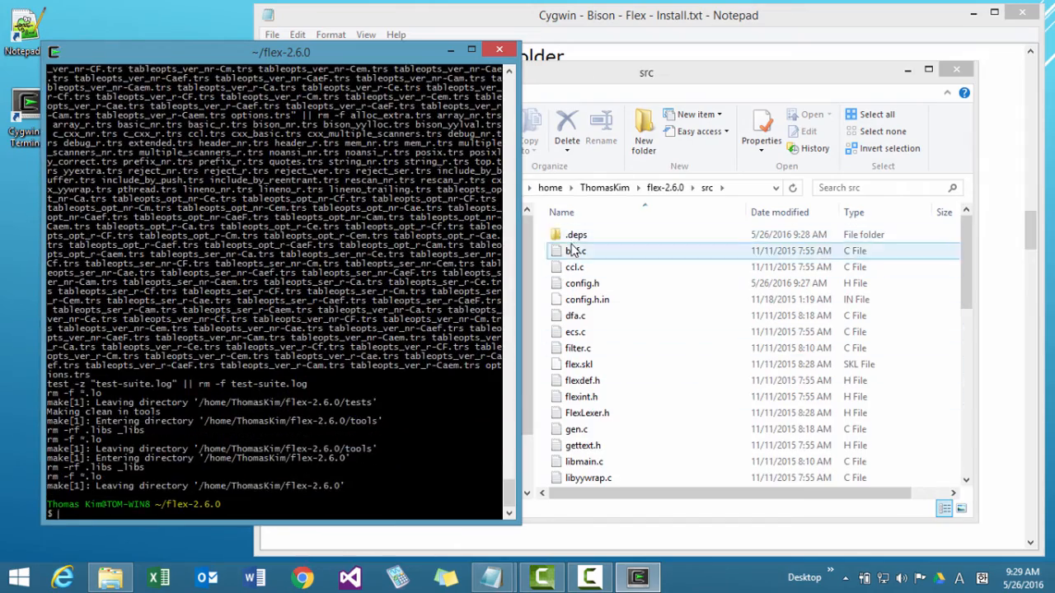
# Re-enter flex-2.6.0\src from the user's home folder and open flex.skl in Notepad++.
pyautogui.moveTo(966, 285); pyautogui.dragTo(965, 230)
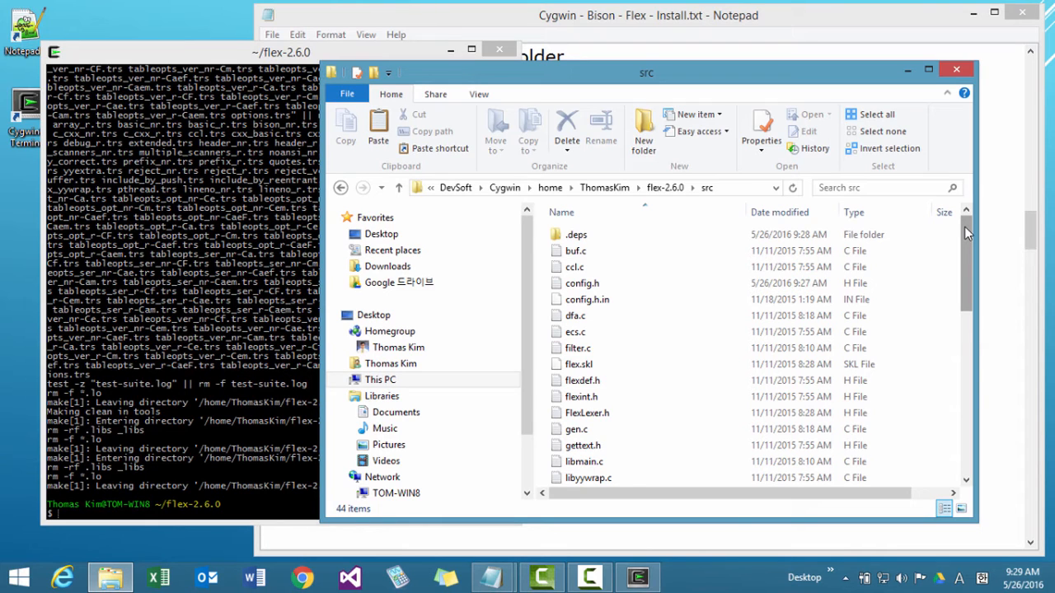
pyautogui.click(614, 187)
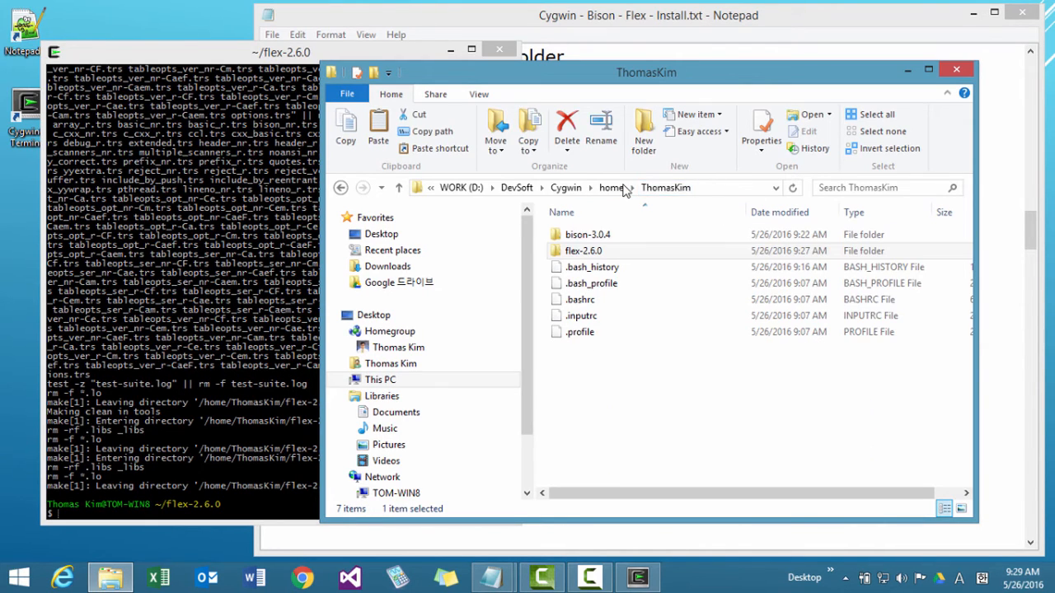
pyautogui.doubleClick(602, 252)
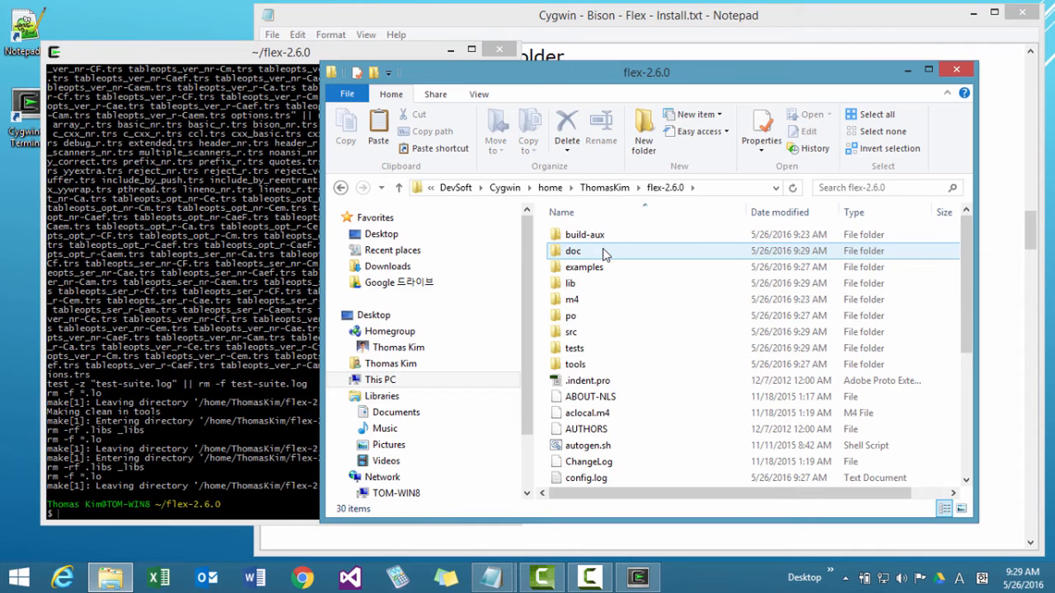
pyautogui.doubleClick(577, 332)
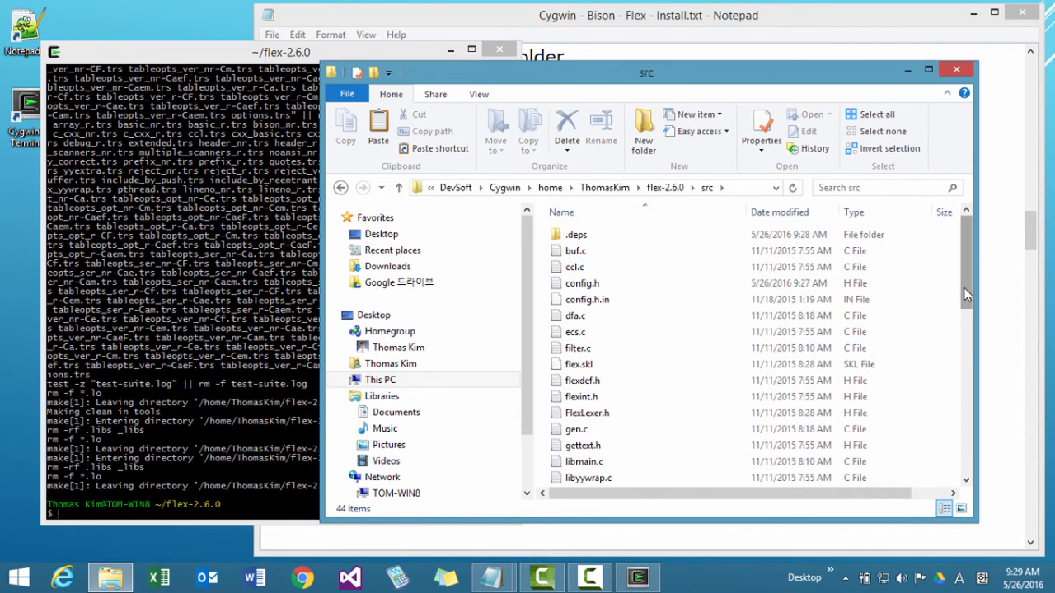
pyautogui.moveTo(963, 292); pyautogui.dragTo(951, 320)
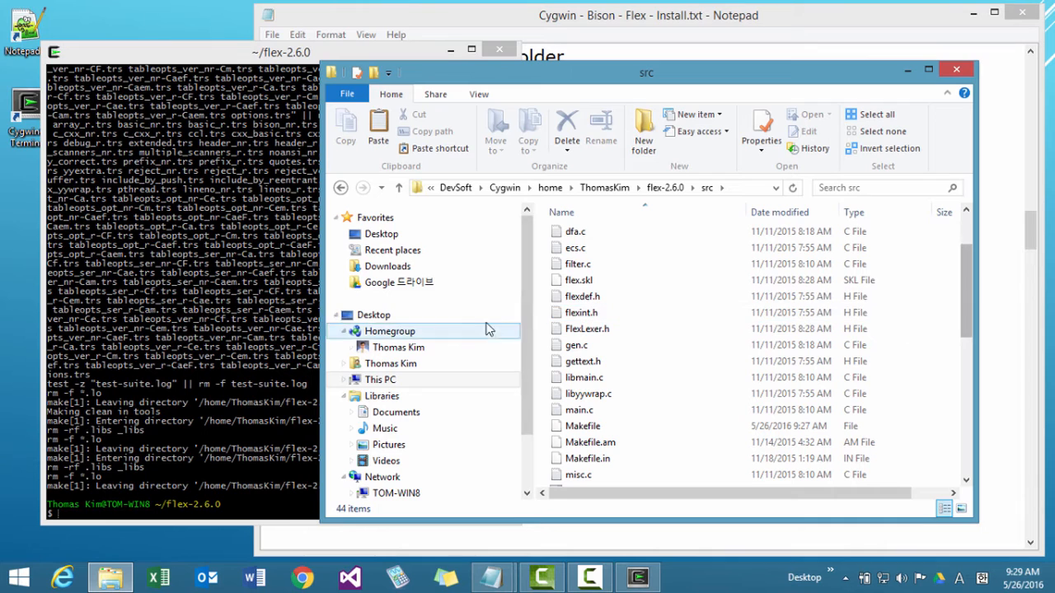
pyautogui.click(578, 282)
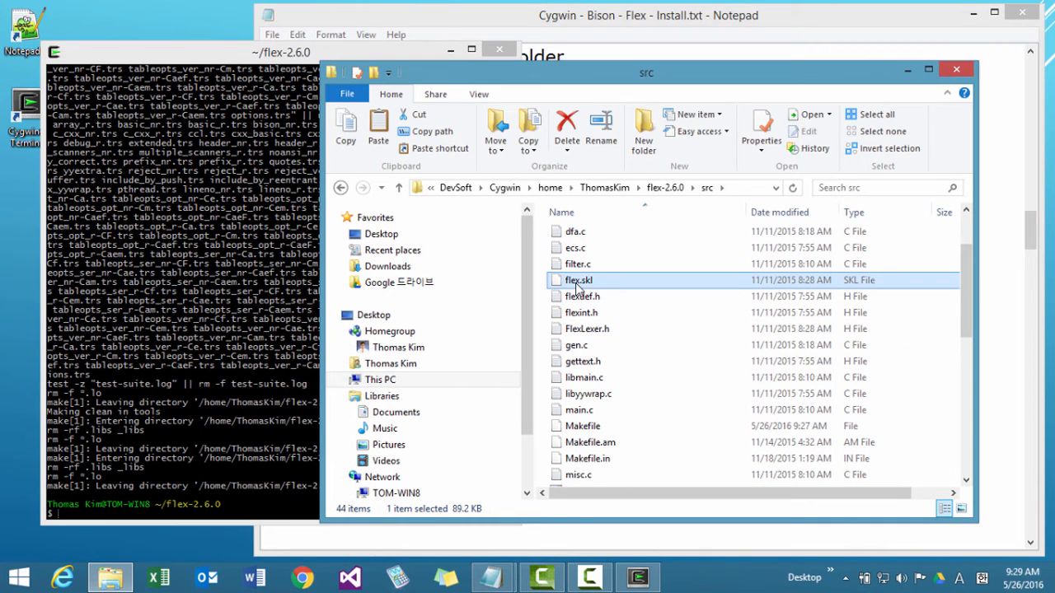
pyautogui.rightClick(578, 286)
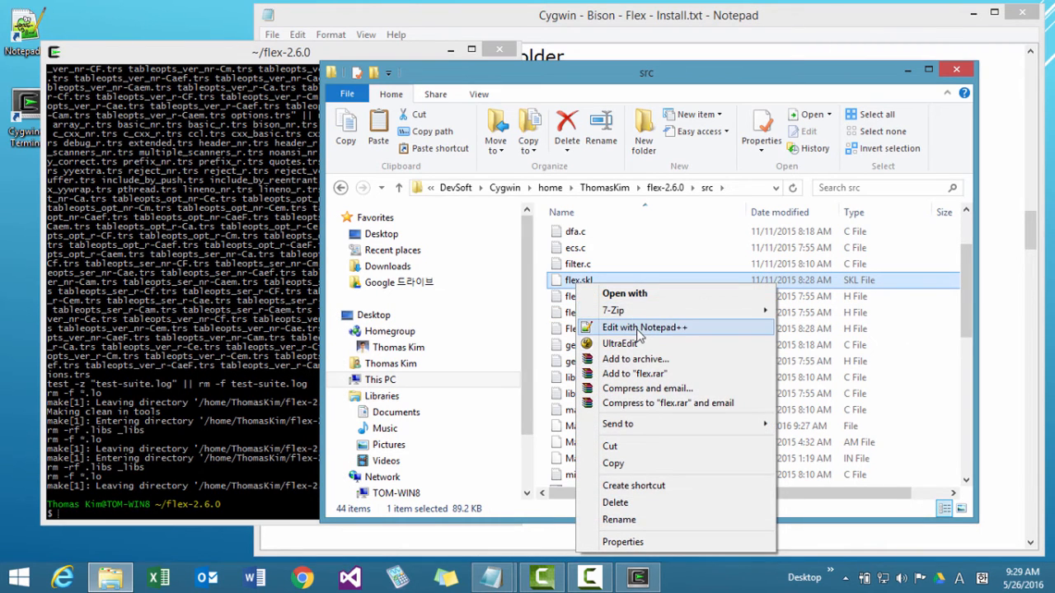
pyautogui.click(640, 330)
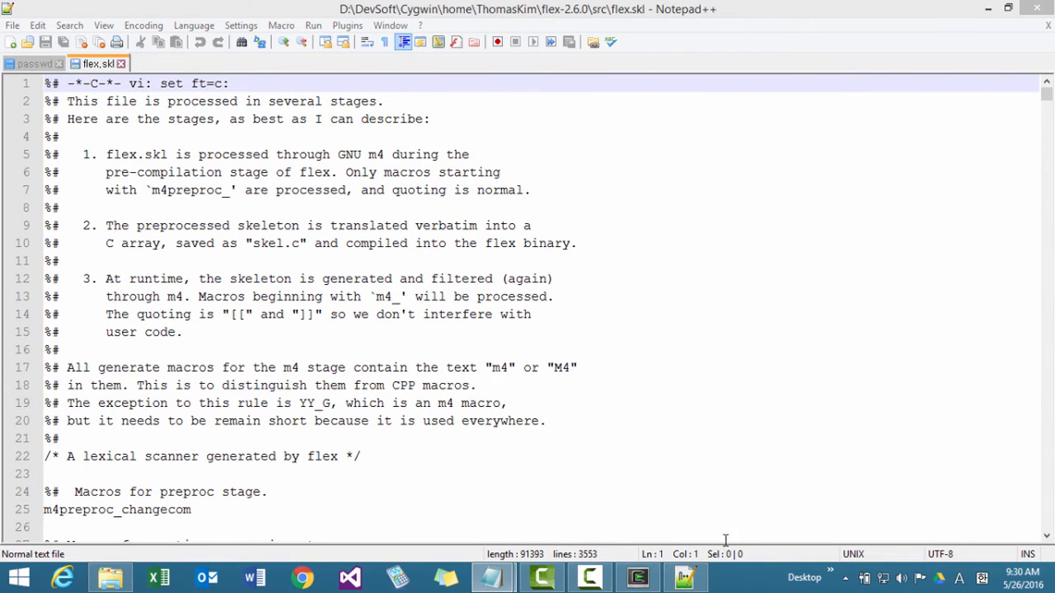
# Bring up the Cygwin - Bison - Flex - Install.txt notes, locate the flex.skl changes and copy unistd.h from them.
pyautogui.moveTo(495, 581)
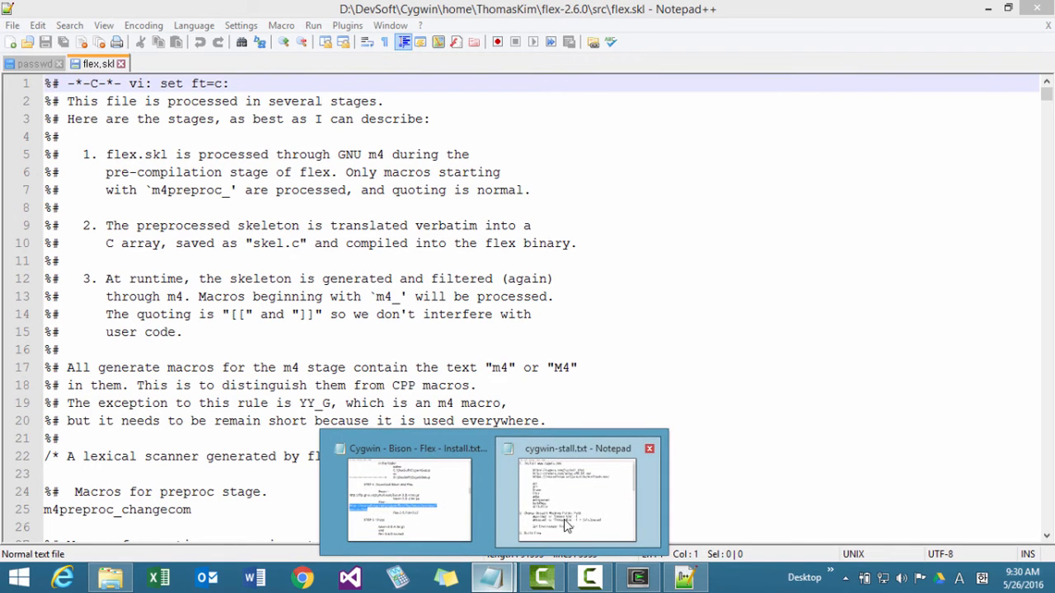
pyautogui.click(451, 512)
pyautogui.click(634, 398)
pyautogui.scroll(-8, 639, 398)
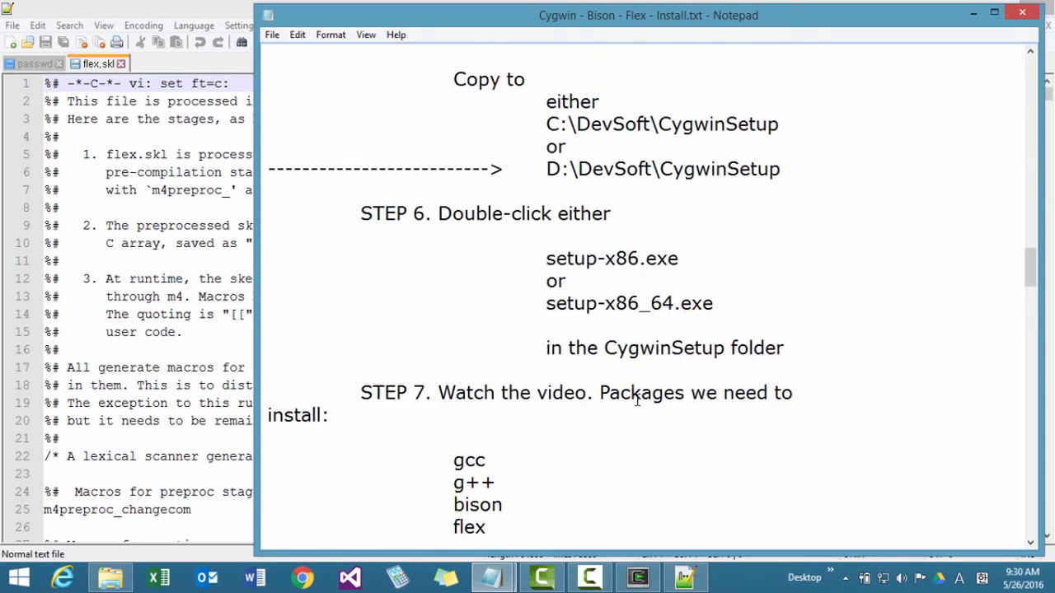
pyautogui.scroll(-15, 639, 396)
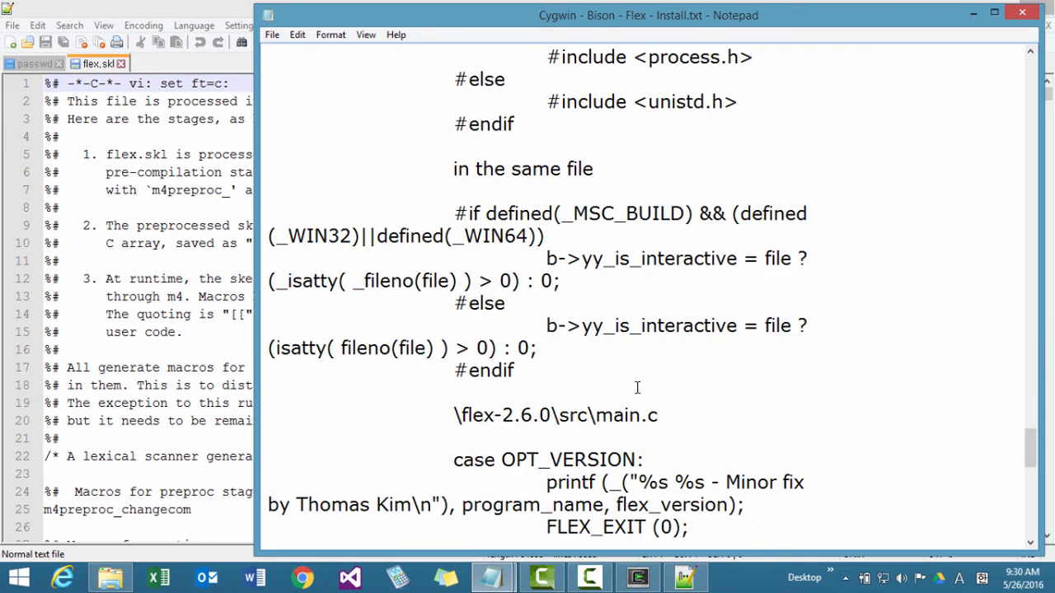
pyautogui.scroll(7, 637, 387)
pyautogui.scroll(-2, 637, 388)
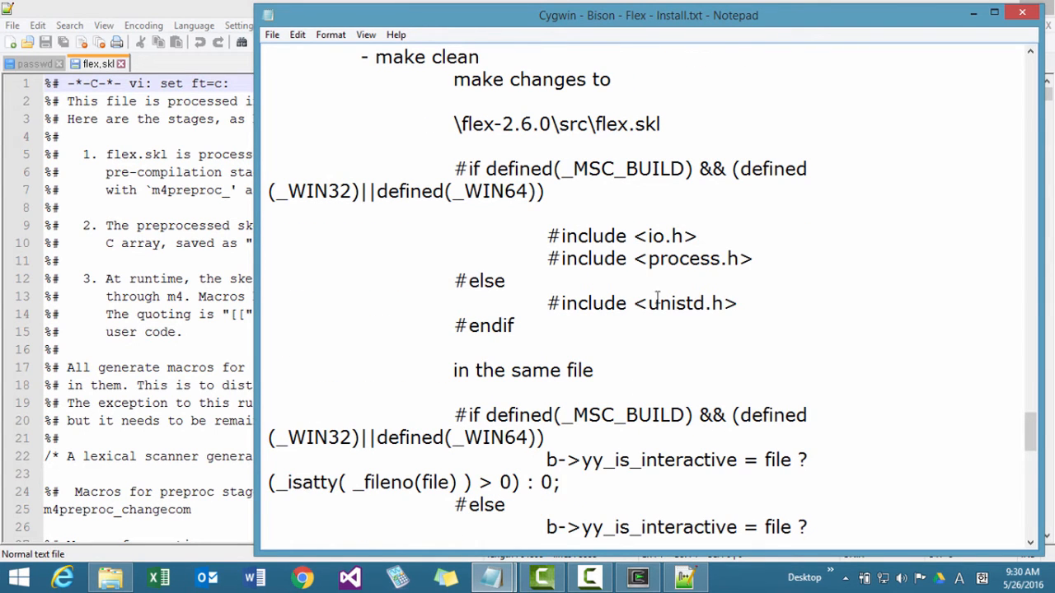
pyautogui.moveTo(647, 305); pyautogui.dragTo(722, 305)
pyautogui.hotkey('ctrl', 'c')
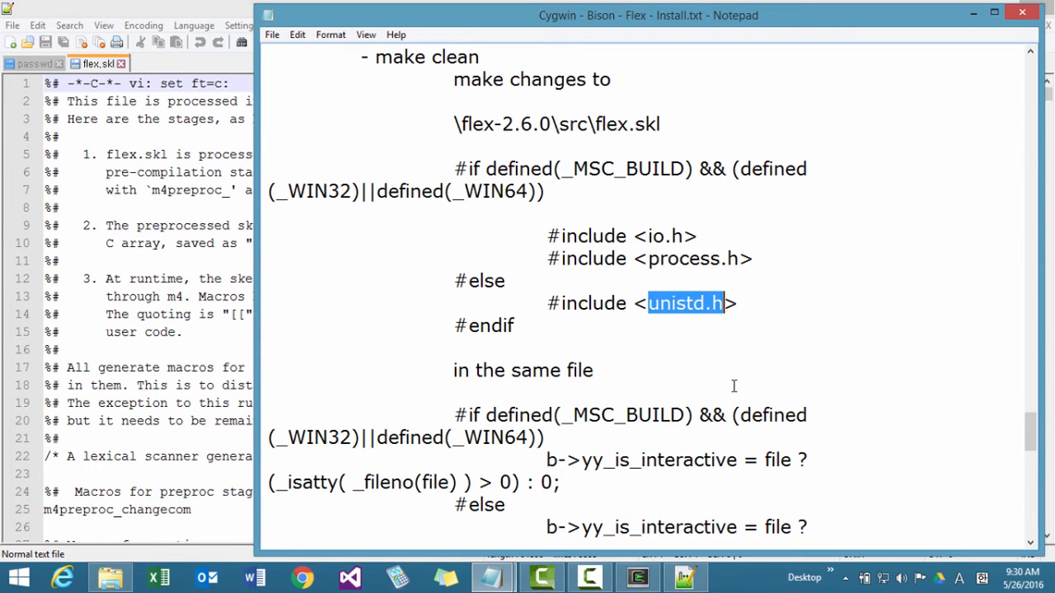
# Return to flex.skl and search it for unistd.h.
pyautogui.click(222, 189)
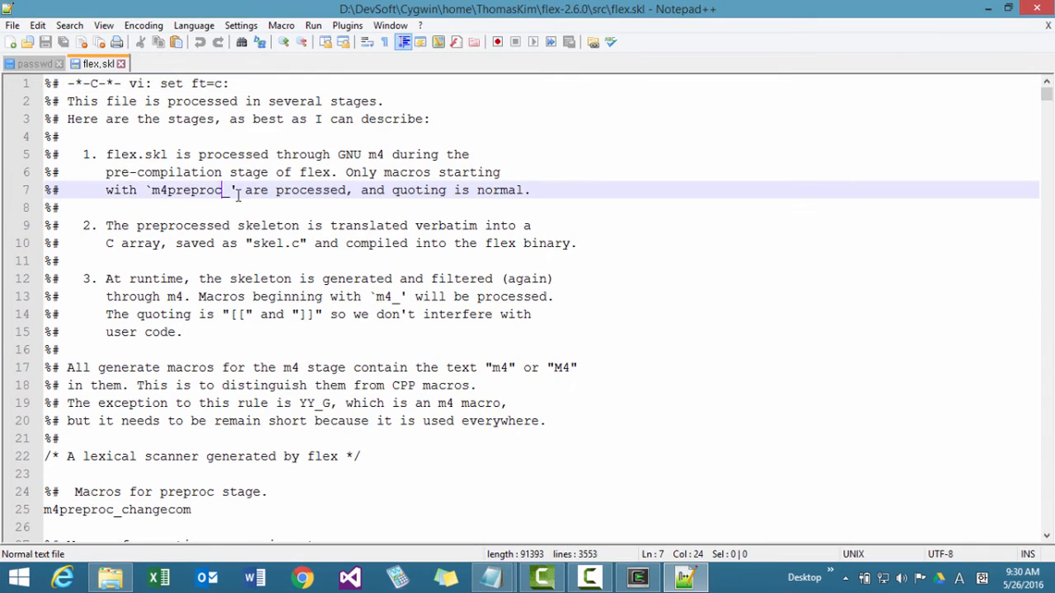
pyautogui.hotkey('ctrl', 'f')
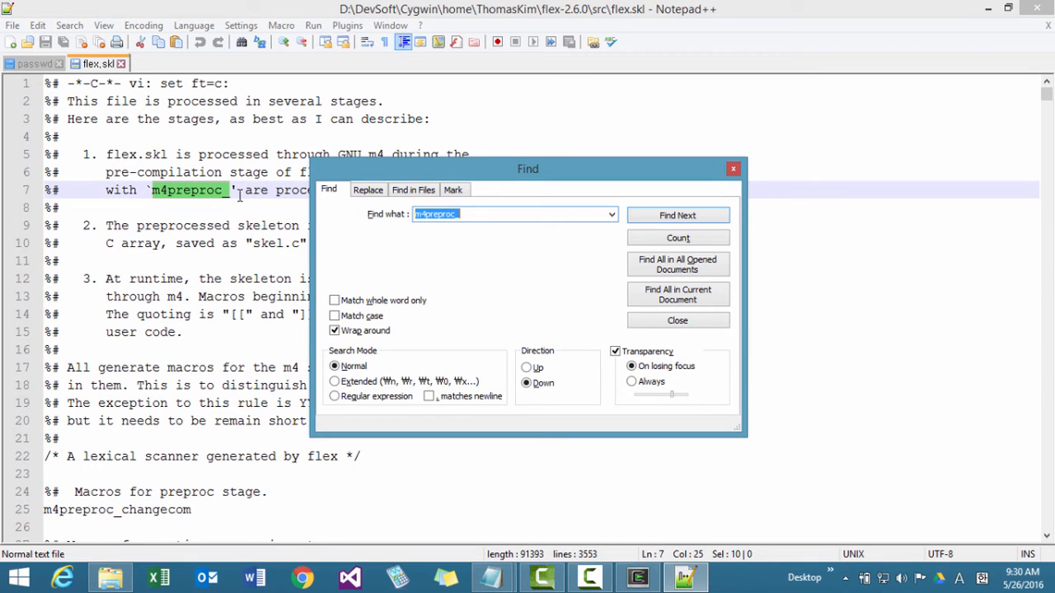
pyautogui.hotkey('ctrl', 'v')
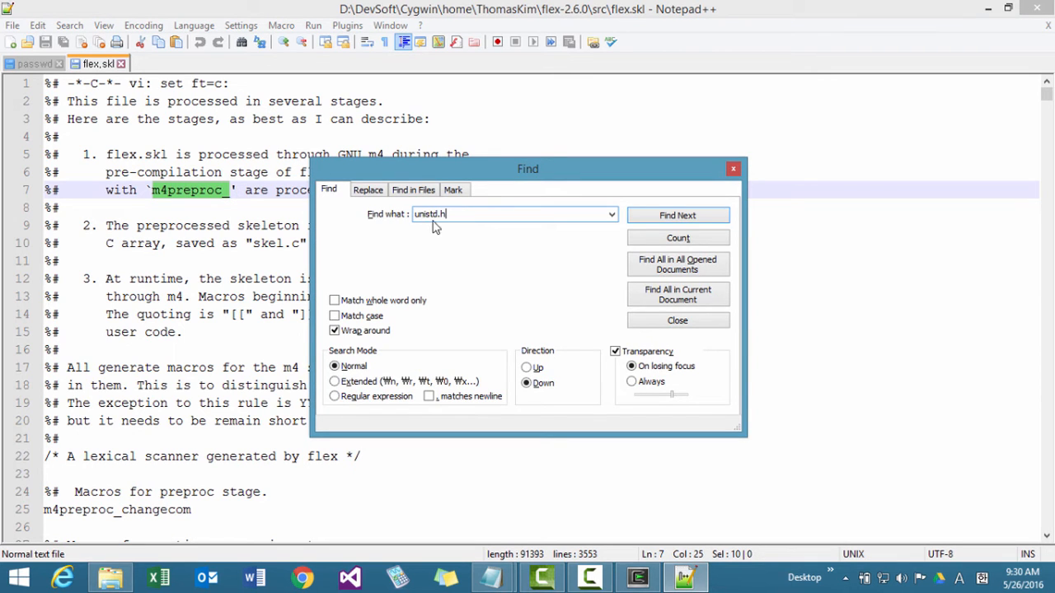
pyautogui.click(691, 216)
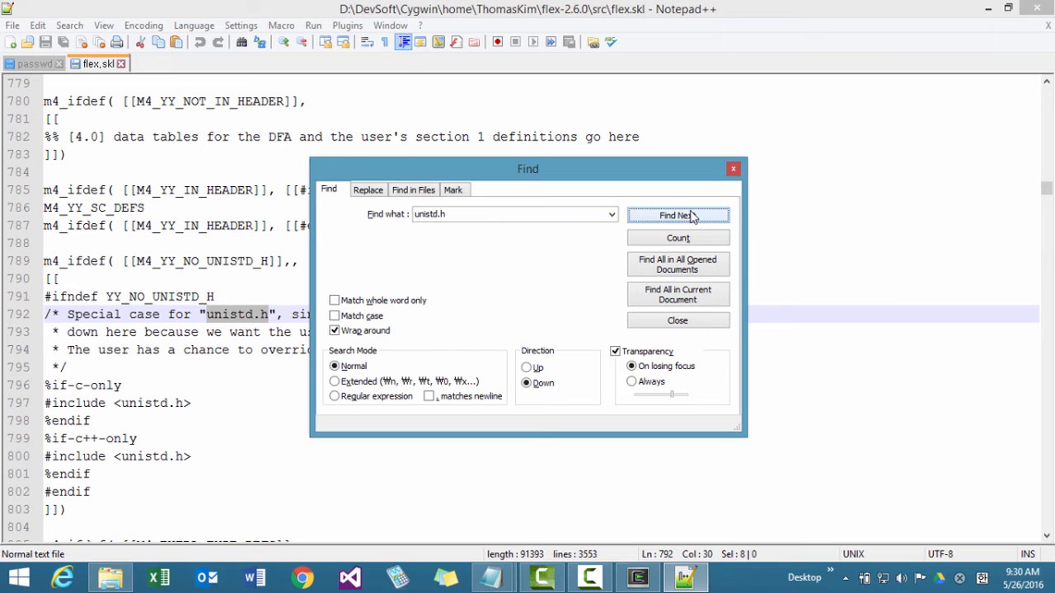
pyautogui.click(732, 169)
# Insert a blank line above and below #include <unistd.h> in the %if-c-only block.
pyautogui.click(217, 421)
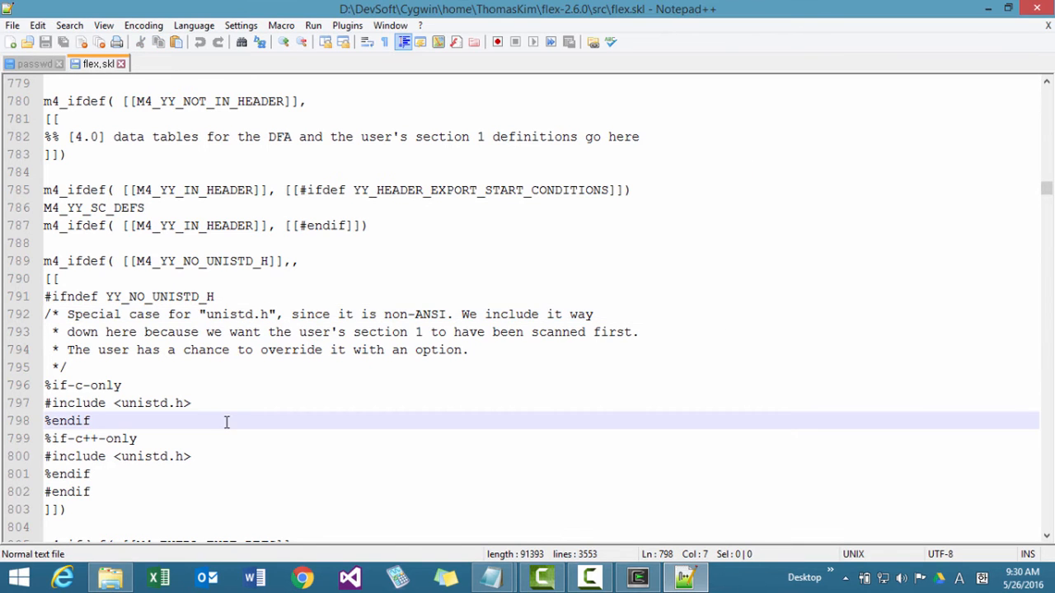
pyautogui.press('Up')
pyautogui.press('Up')
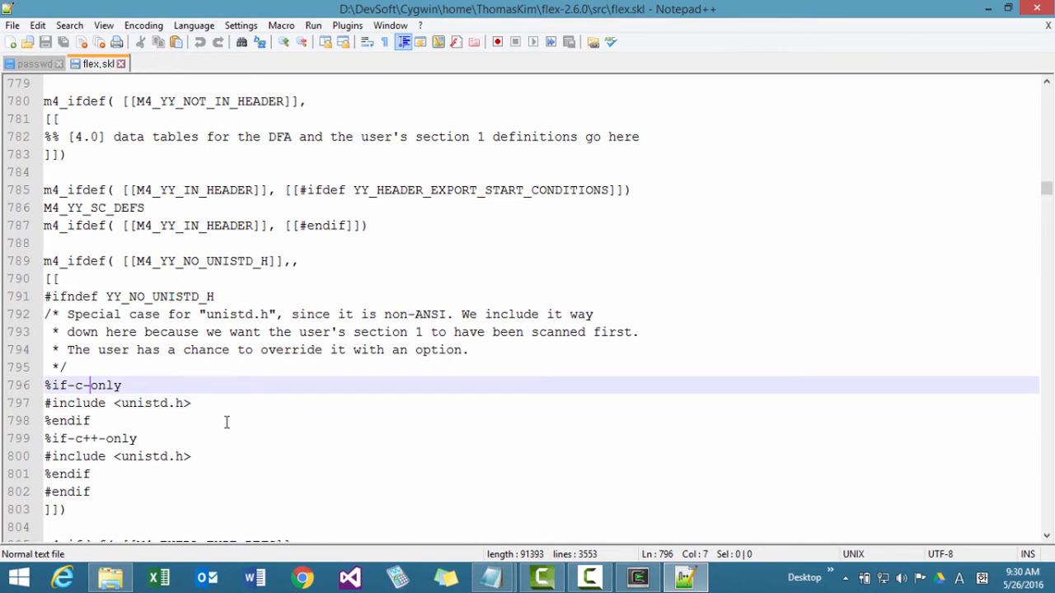
pyautogui.press('Return')
pyautogui.press('Down')
pyautogui.press('Down')
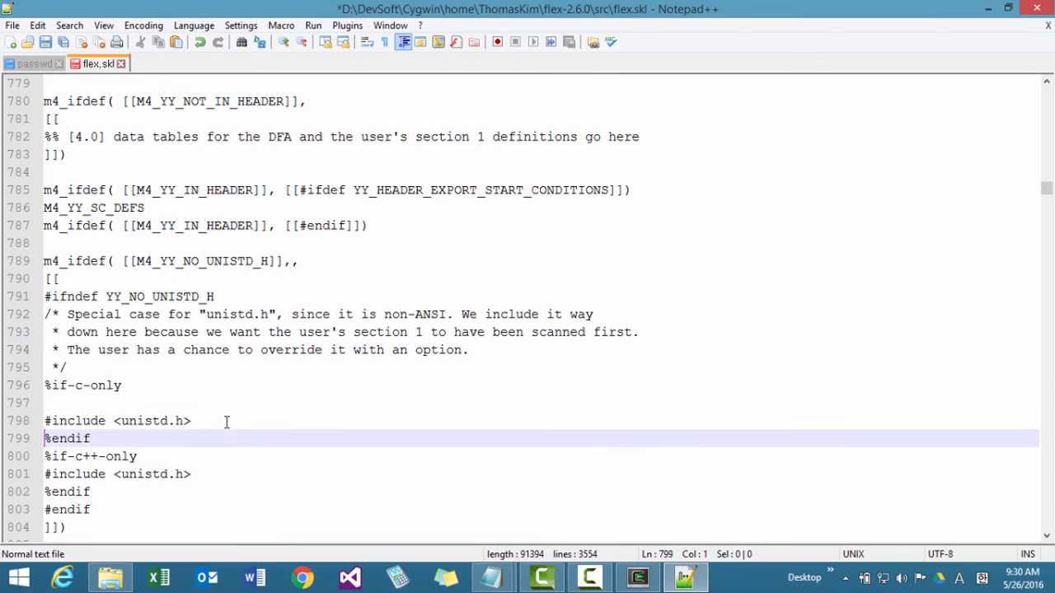
pyautogui.press('Return')
pyautogui.press('Up')
pyautogui.press('Up')
pyautogui.press('Up')
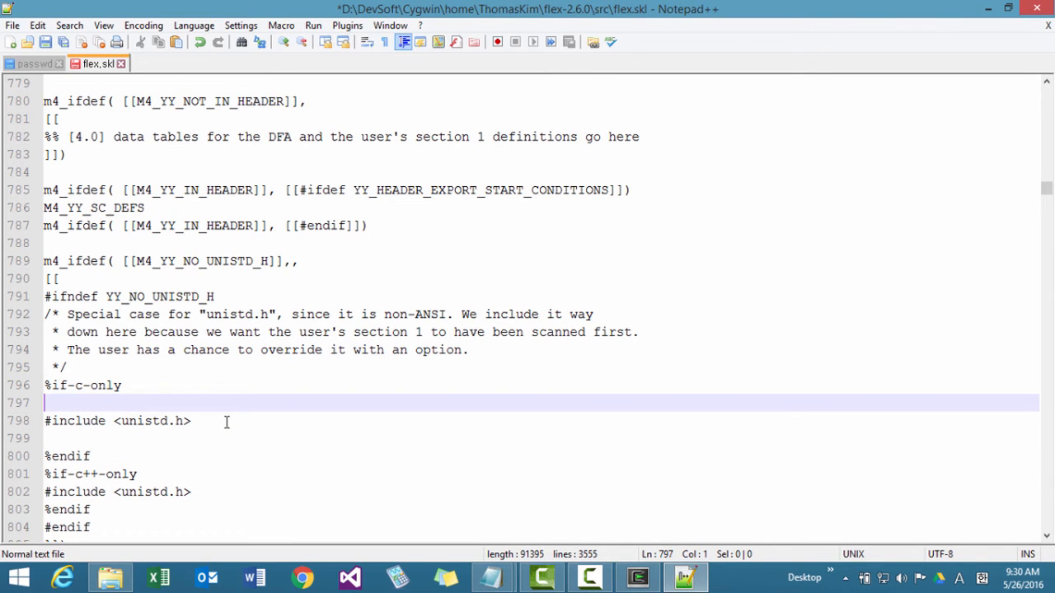
# Begin a preprocessor condition above the include in the %if-c-only block with #if defined(_MSC_BUILD) &&.
pyautogui.write('#if defined(')
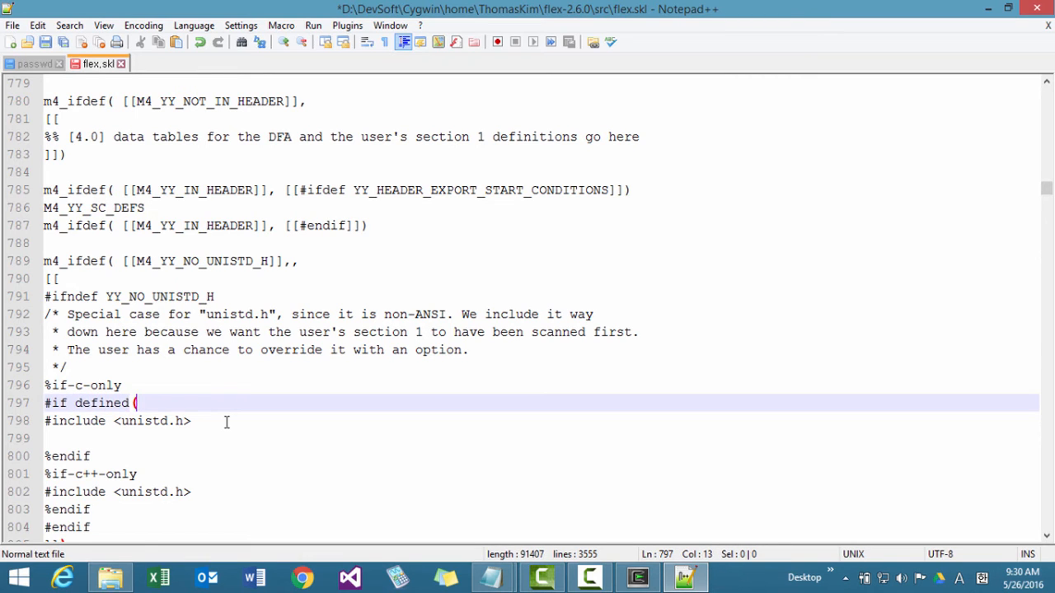
pyautogui.write('_MSC_BUILD')
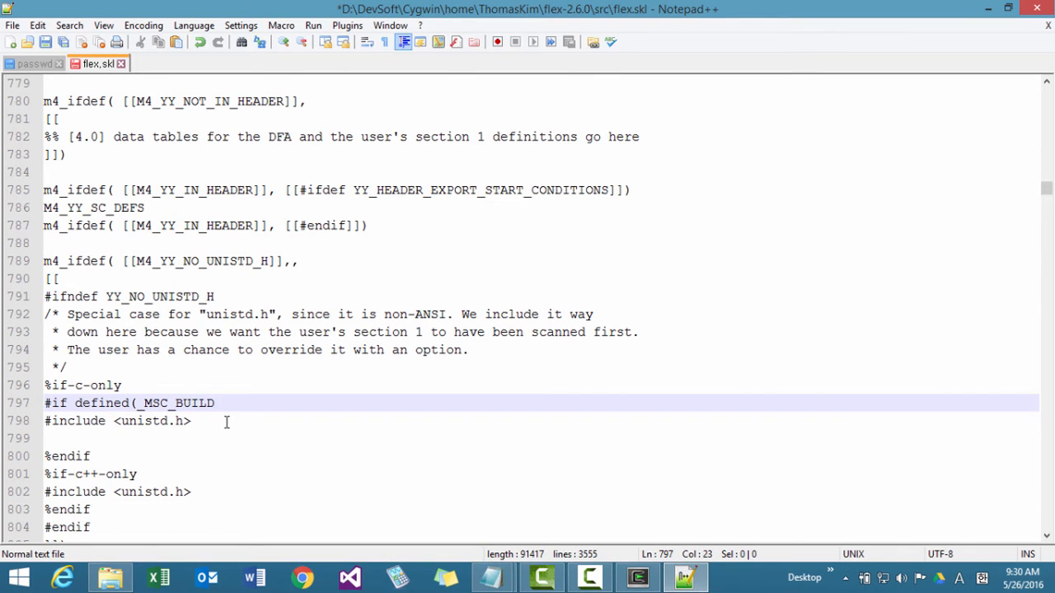
pyautogui.write(') &&()')
# Extend the #if condition after && with an opening parenthesis and defined(_WIN32), reusing the copied keyword defined.
pyautogui.press('Left')
pyautogui.press('Left')
pyautogui.hotkey('ctrl', 'Left')
pyautogui.hotkey('ctrl', 'Left')
pyautogui.hotkey('ctrl', 'Left')
pyautogui.hotkey('ctrl', 'Left')
pyautogui.hotkey('ctrl', 'shift', 'Left')
pyautogui.hotkey('ctrl', 'c')
pyautogui.press('End')
pyautogui.press('Left')
pyautogui.hotkey('ctrl', 'v')
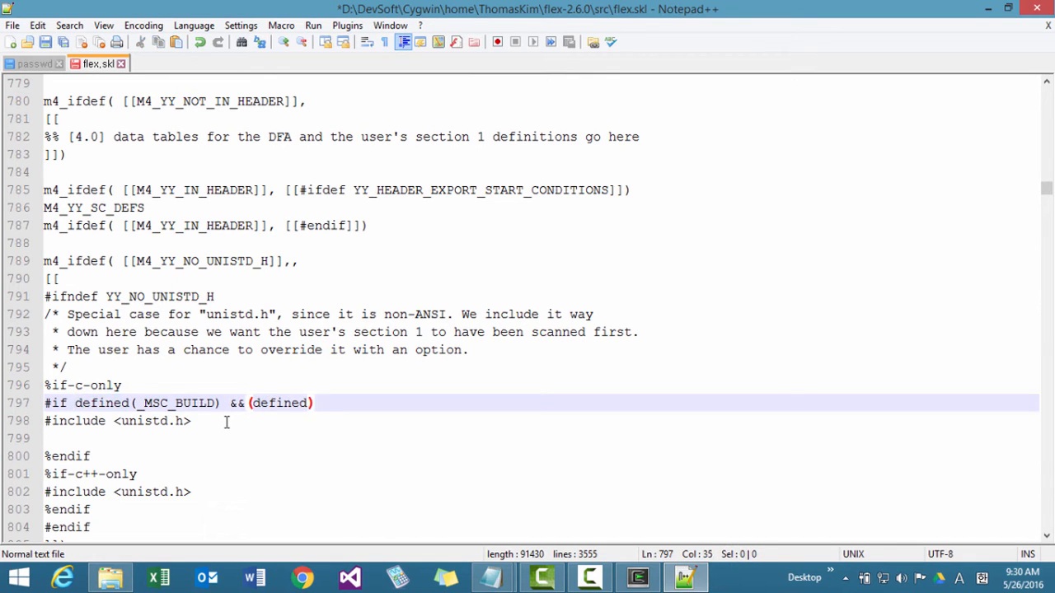
pyautogui.write('(_WIN32)')
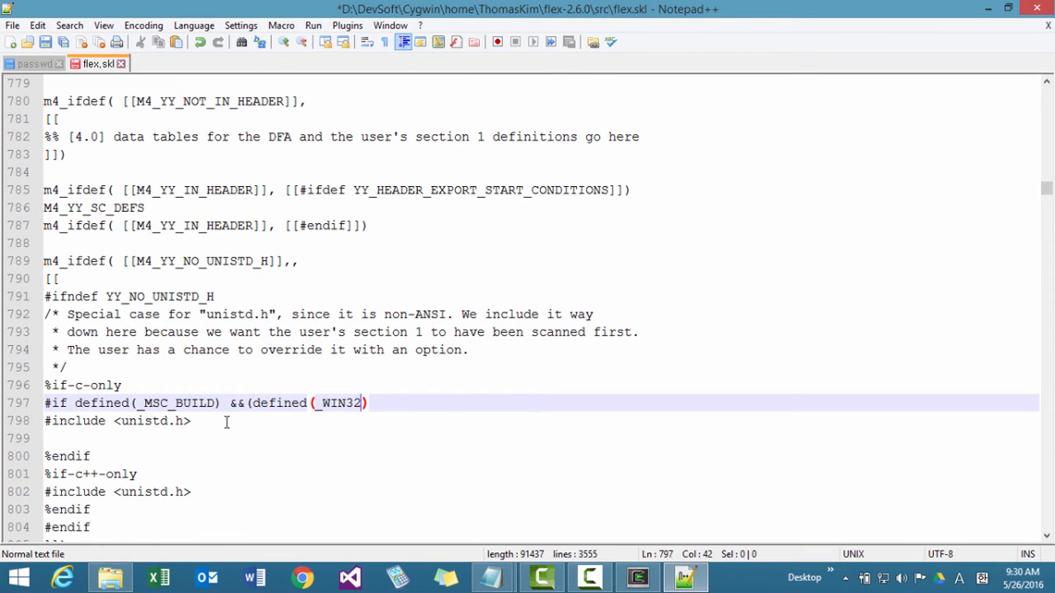
pyautogui.write(' ||')
# Append || and a copied defined(_WIN32) to the end of the #if condition.
pyautogui.press('Left')
pyautogui.press('Left')
pyautogui.press('Left')
pyautogui.hotkey('ctrl', 'shift', 'Left')
pyautogui.hotkey('ctrl', 'shift', 'Left')
pyautogui.hotkey('ctrl', 'shift', 'Left')
pyautogui.hotkey('ctrl', 'shift', 'Left')
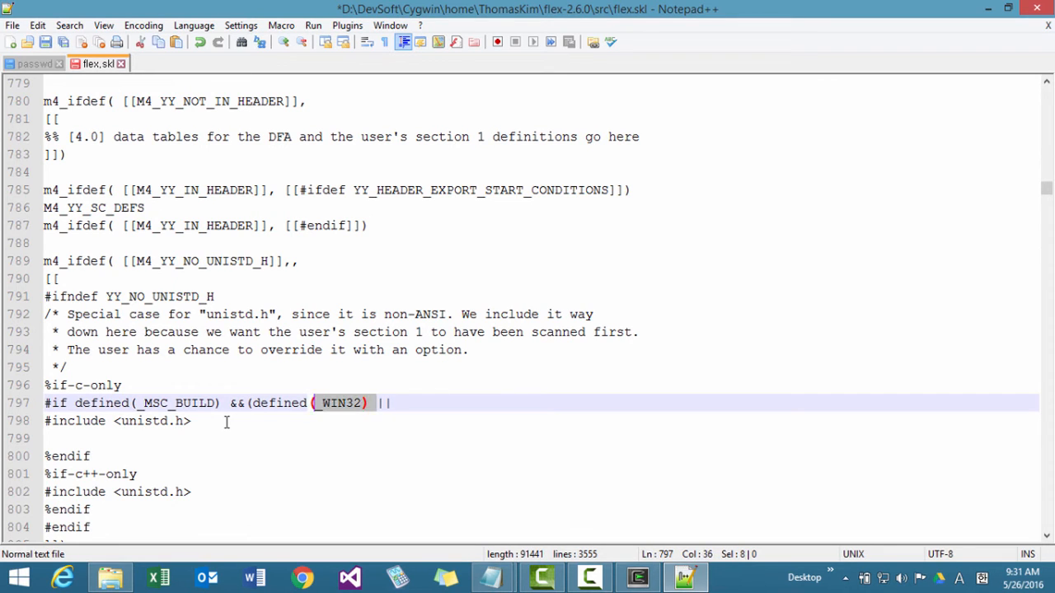
pyautogui.hotkey('ctrl', 'c')
pyautogui.press('End')
pyautogui.hotkey('ctrl', 'v')
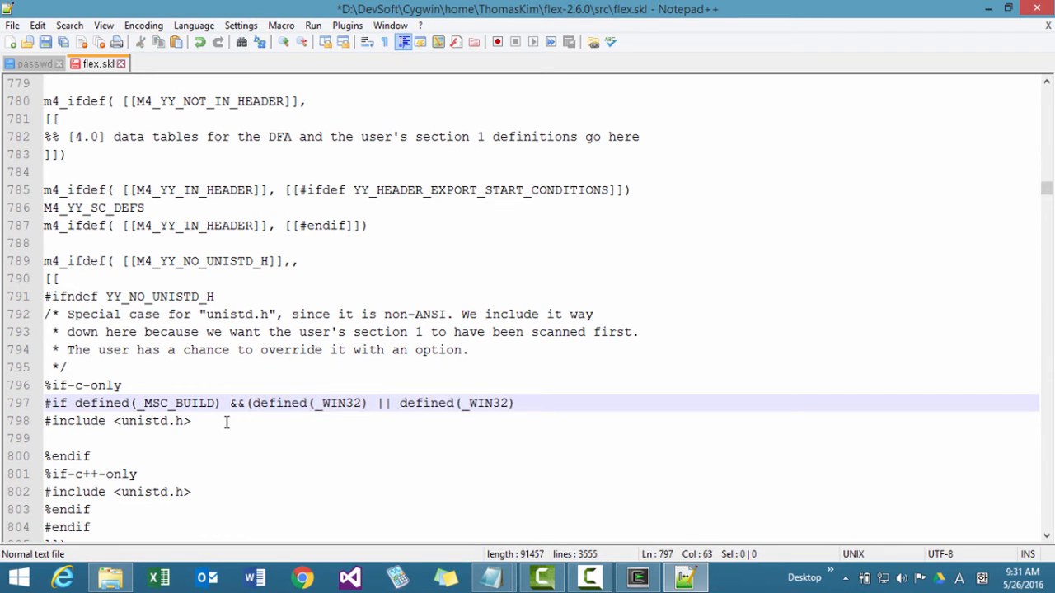
# Change the copied macro to _WIN64, close the outer parenthesis and add a space after &&.
pyautogui.press('Left')
pyautogui.press('Left')
pyautogui.press('Left')
pyautogui.press('Left')
pyautogui.write('6')
pyautogui.press('Delete')
pyautogui.press('Delete')
pyautogui.write('4')
pyautogui.press('End')
pyautogui.write(')')
pyautogui.press('Left')
pyautogui.press('Left')
pyautogui.press('Left')
pyautogui.press('Left')
pyautogui.press('Left')
pyautogui.press('Left')
pyautogui.press('Left')
pyautogui.press('Left')
pyautogui.press('Left')
pyautogui.press('Left')
pyautogui.press('Left')
pyautogui.press('Left')
pyautogui.press('Left')
pyautogui.press('Left')
pyautogui.press('Left')
pyautogui.press('Left')
pyautogui.press('Left')
pyautogui.press('Left')
pyautogui.press('Left')
pyautogui.press('Left')
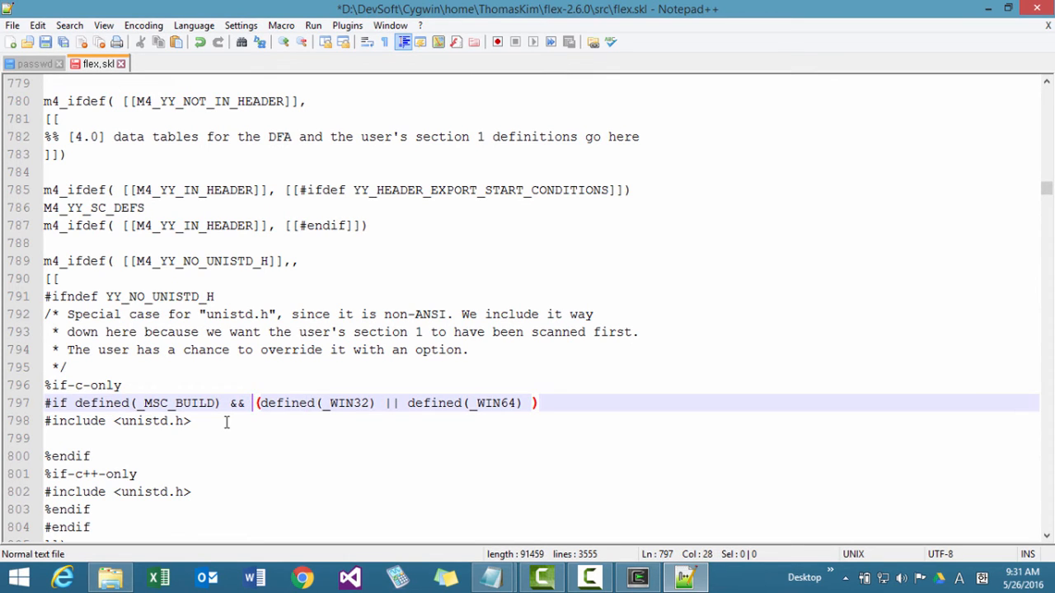
# Add #else and #endif lines after #include <unistd.h>, leaving a blank line between them.
pyautogui.press('Down')
pyautogui.press('Down')
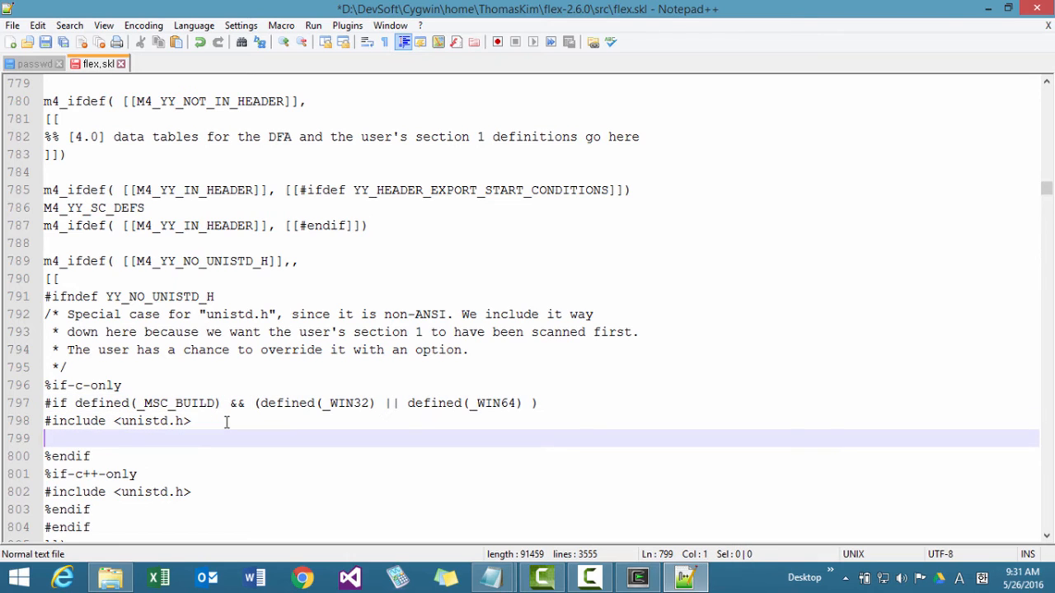
pyautogui.write('#else')
pyautogui.press('Return')
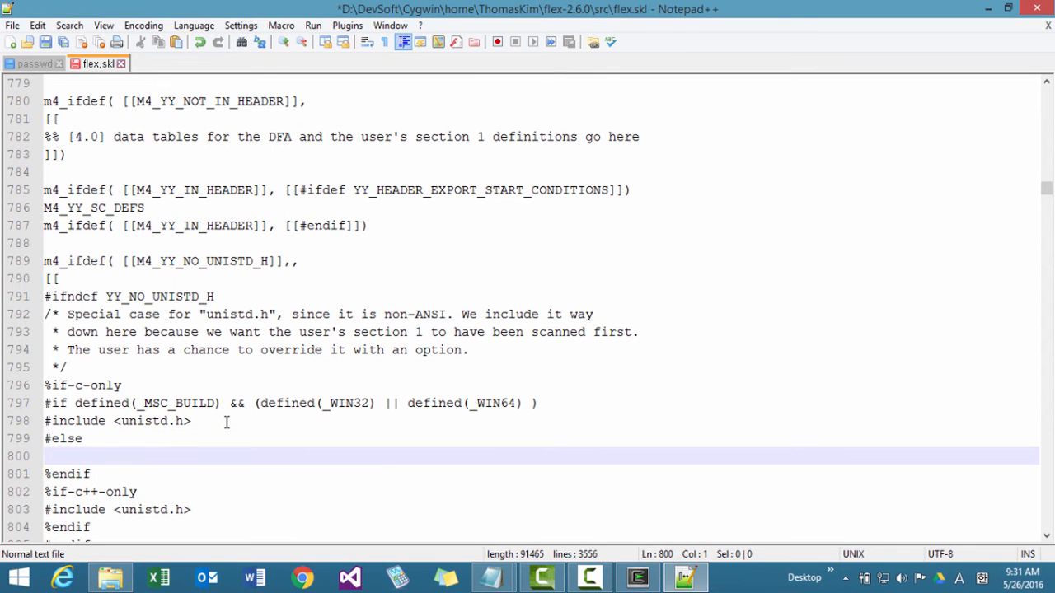
pyautogui.write('#endif')
pyautogui.press('Return')
pyautogui.press('Up')
# Move #include <unistd.h> from the #if branch to the blank line under #else and indent it one level.
pyautogui.press('Up')
pyautogui.press('Down')
pyautogui.press('Return')
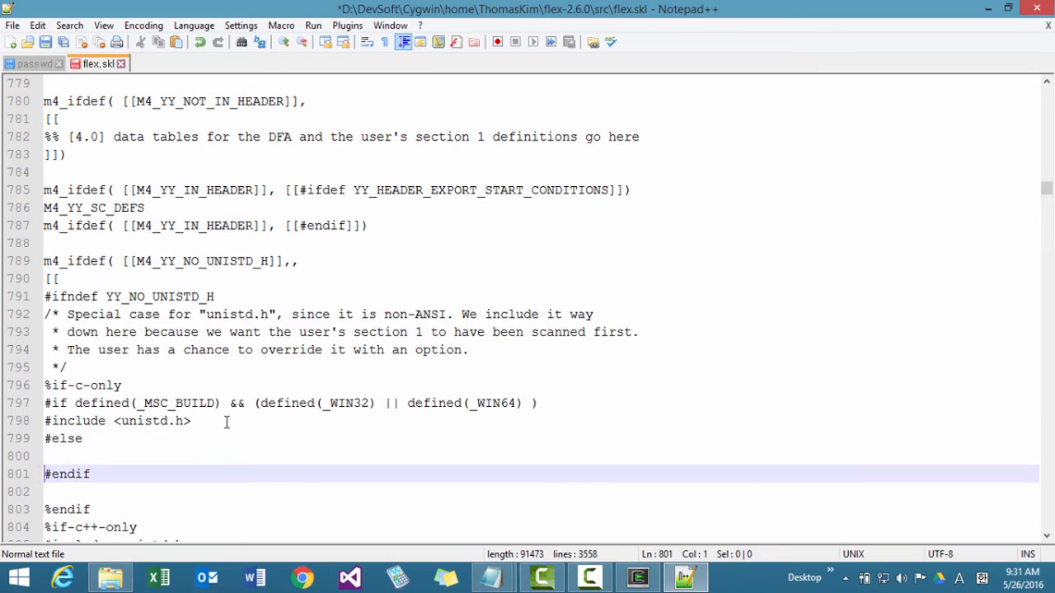
pyautogui.press('Up')
pyautogui.press('Up')
pyautogui.press('Up')
pyautogui.hotkey('shift', 'End')
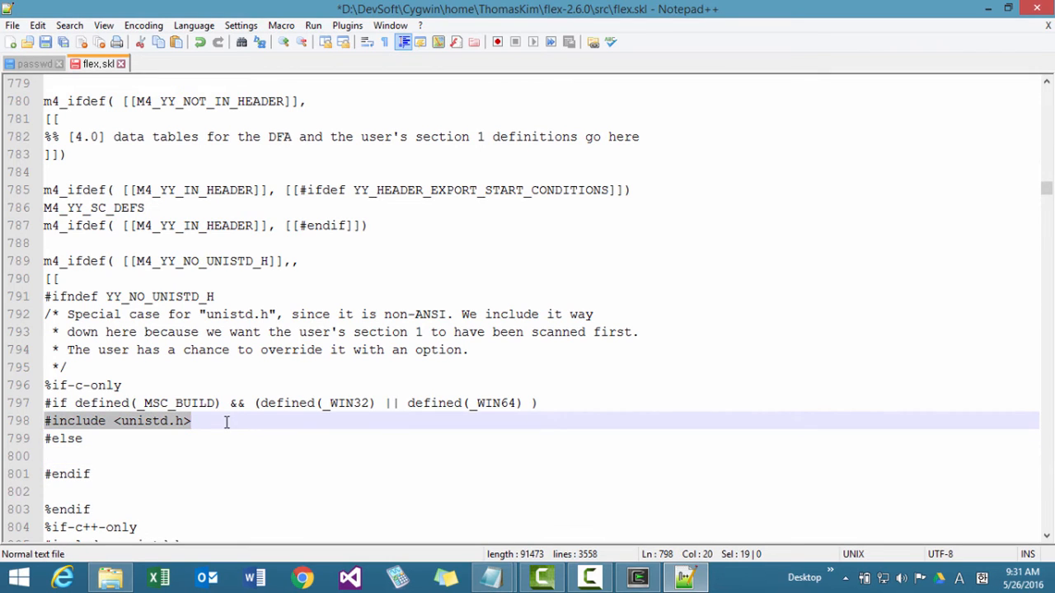
pyautogui.hotkey('ctrl', 'x')
pyautogui.press('Down')
pyautogui.press('Down')
pyautogui.hotkey('ctrl', 'v')
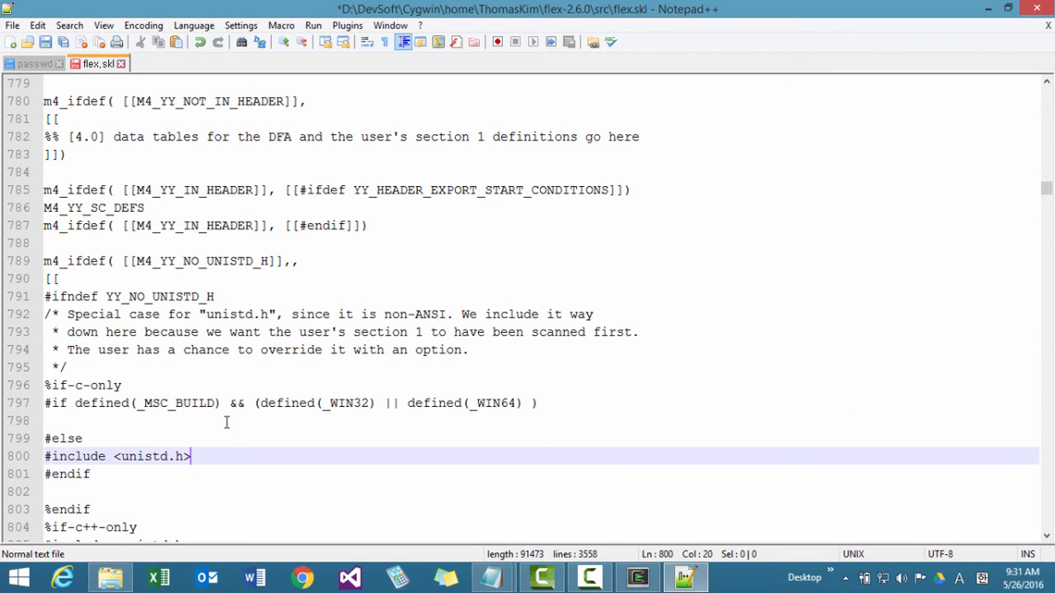
pyautogui.press('Home')
pyautogui.press('Tab')
pyautogui.press('Up')
pyautogui.press('Up')
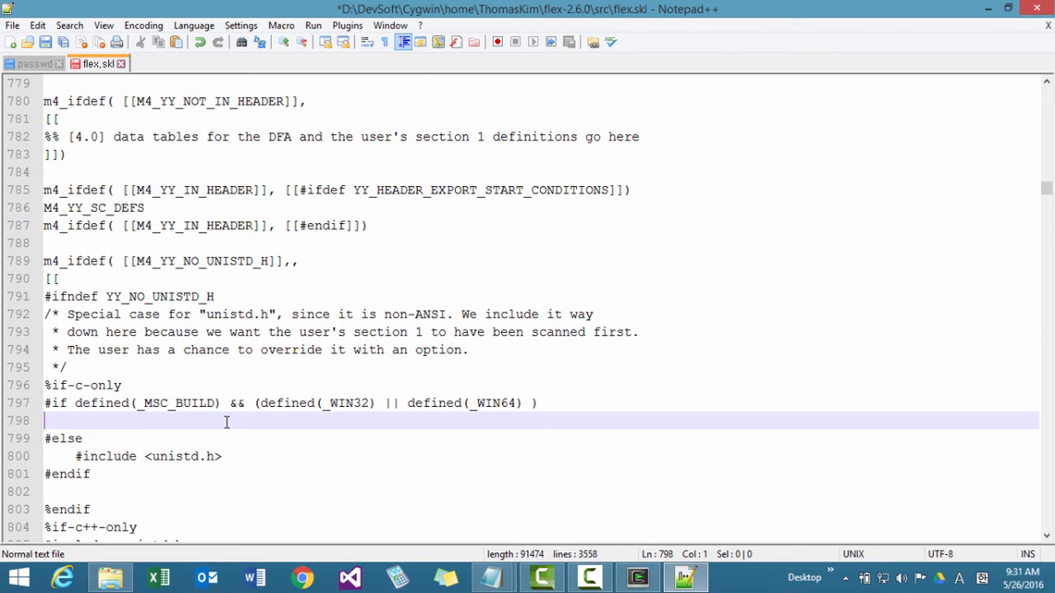
# Copy the #include <io.h> and #include <process.h> lines from the Notepad install notes into the empty #if branch of flex.skl.
pyautogui.moveTo(491, 577)
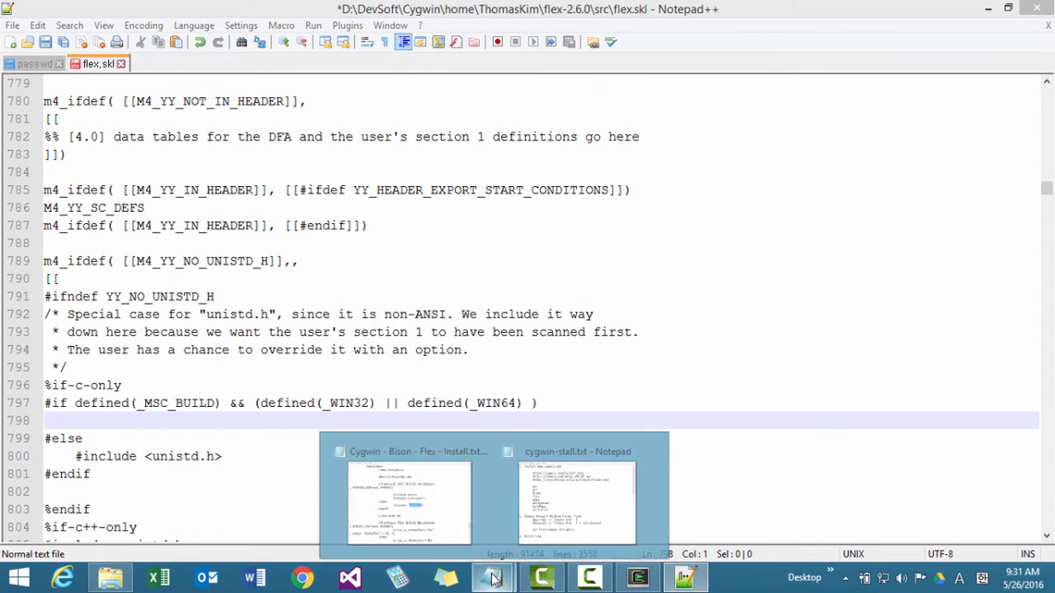
pyautogui.click(448, 494)
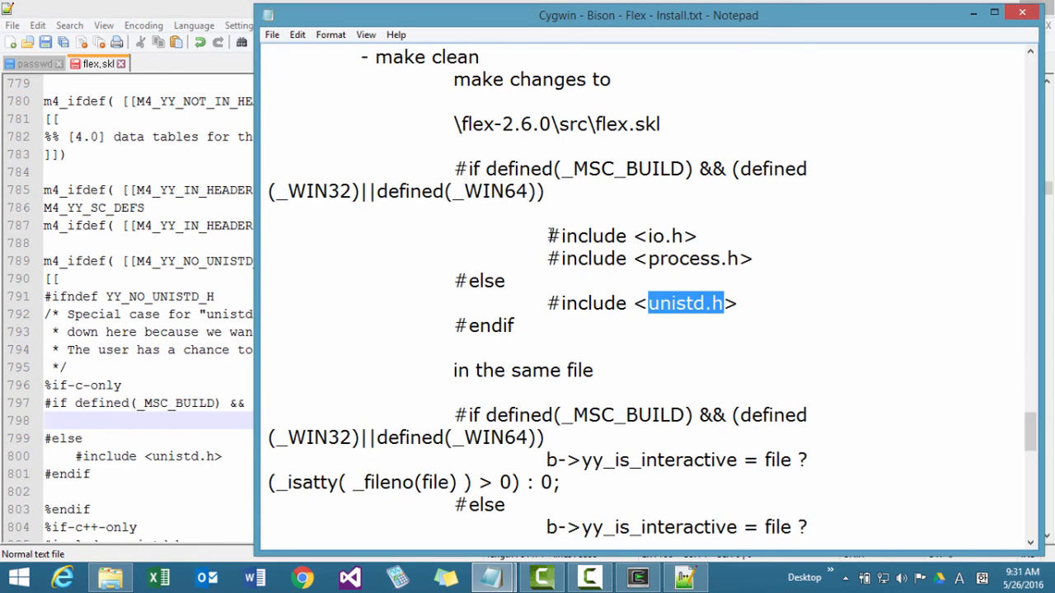
pyautogui.moveTo(546, 236); pyautogui.dragTo(769, 251)
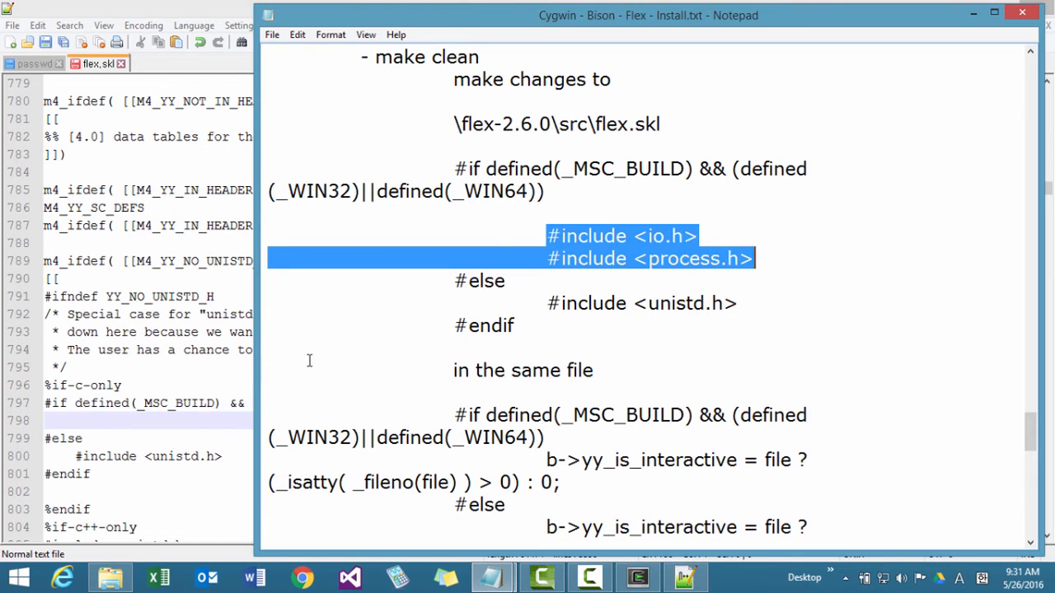
pyautogui.click(199, 420)
pyautogui.hotkey('ctrl', 'v')
pyautogui.press('Up')
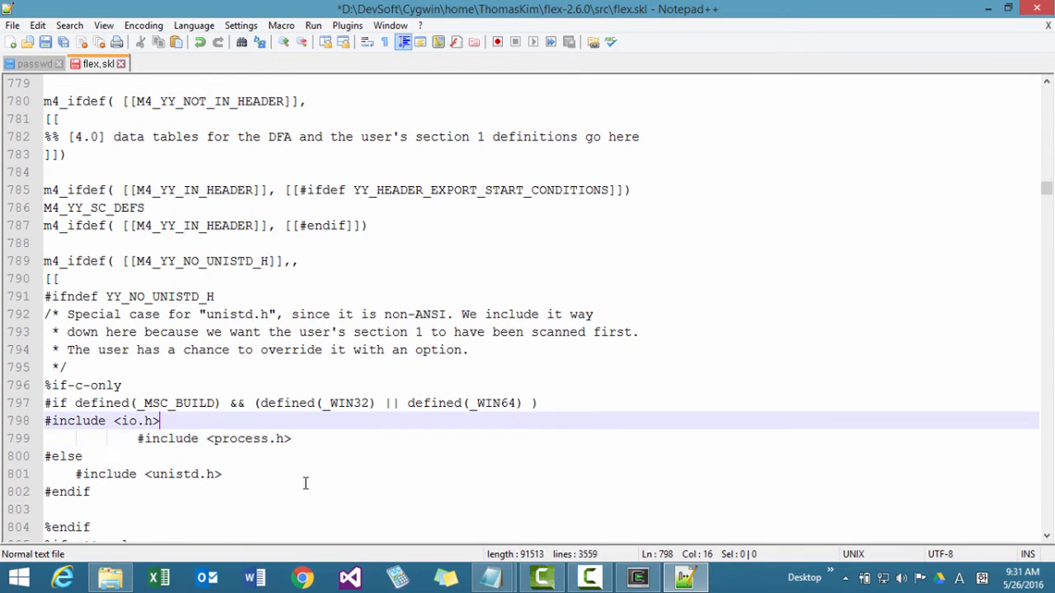
# Align the #include <io.h> and #include <process.h> lines at two indentation levels.
pyautogui.press('Home')
pyautogui.press('Tab')
pyautogui.press('Tab')
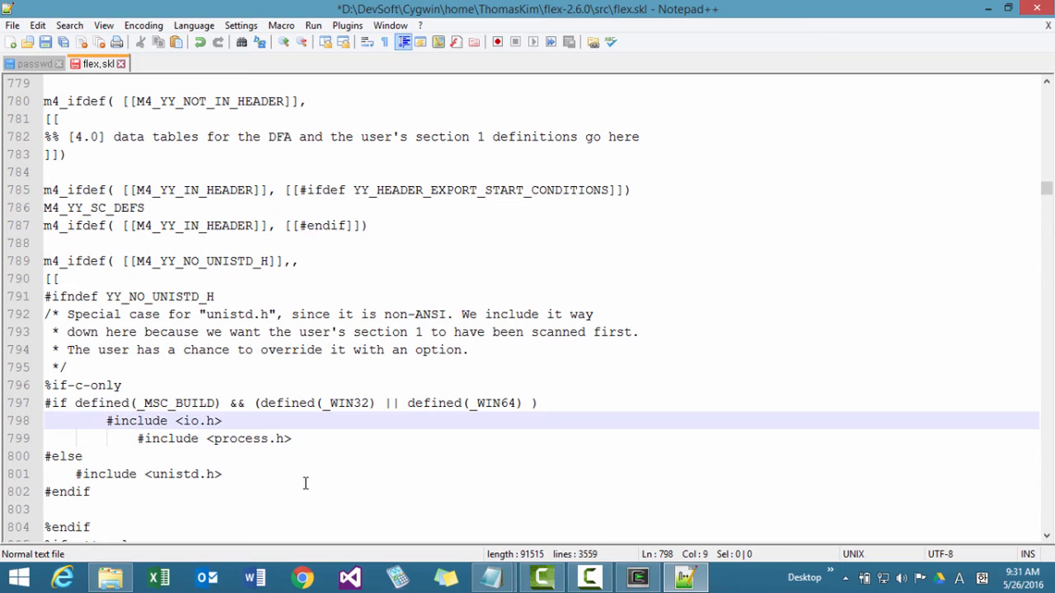
pyautogui.press('Down')
pyautogui.press('Delete')
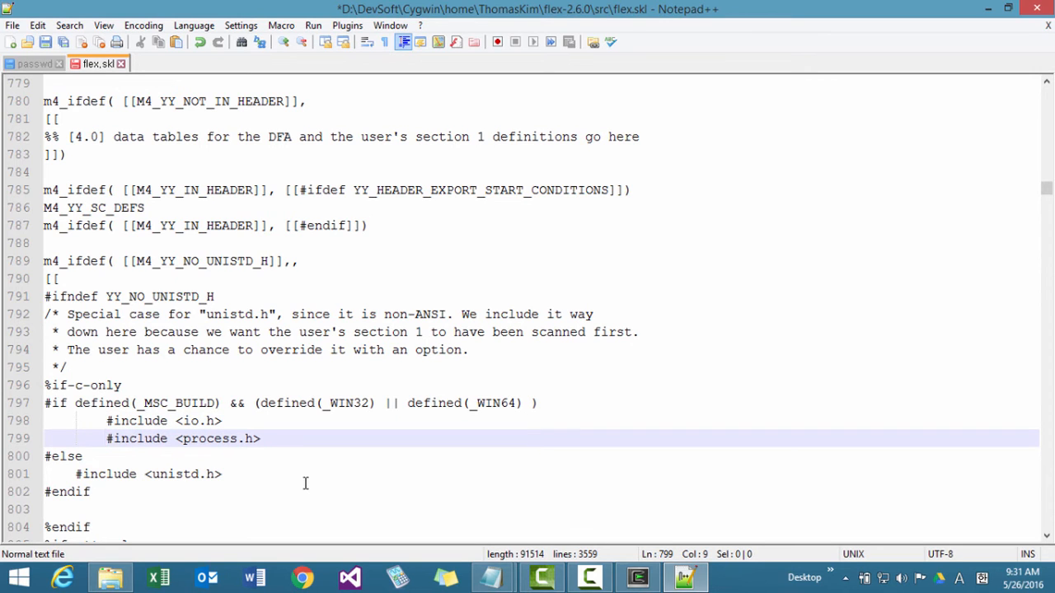
# Select the hand-written #if to #endif block, then undo all edits made to the %if-c-only section.
pyautogui.press('Down')
pyautogui.press('Down')
pyautogui.press('Down')
pyautogui.hotkey('shift', 'Up')
pyautogui.hotkey('shift', 'Up')
pyautogui.hotkey('shift', 'Up')
pyautogui.hotkey('shift', 'Up')
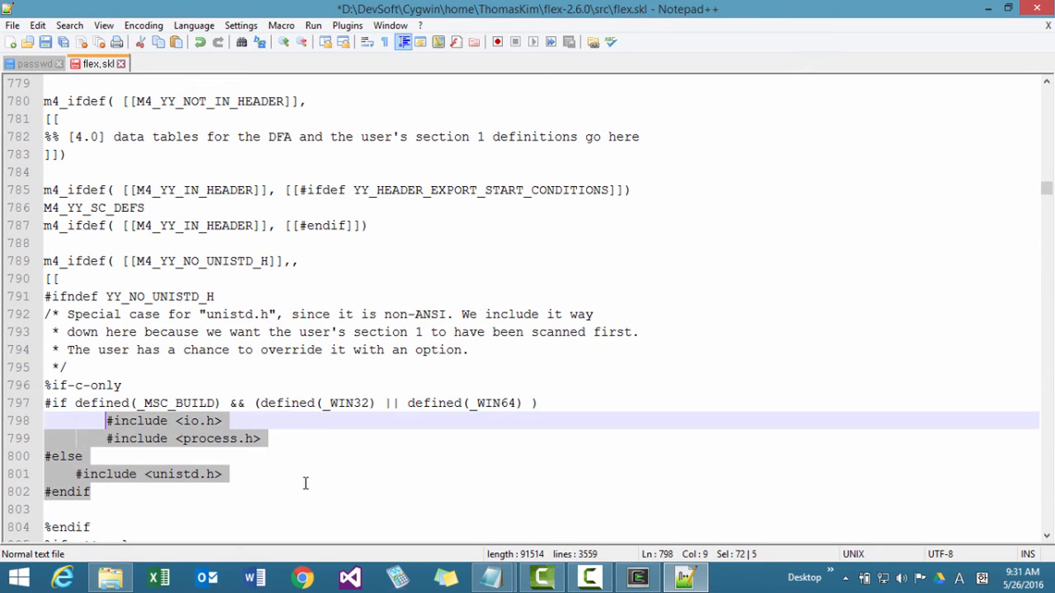
pyautogui.hotkey('shift', 'Up')
pyautogui.hotkey('shift', 'Home')
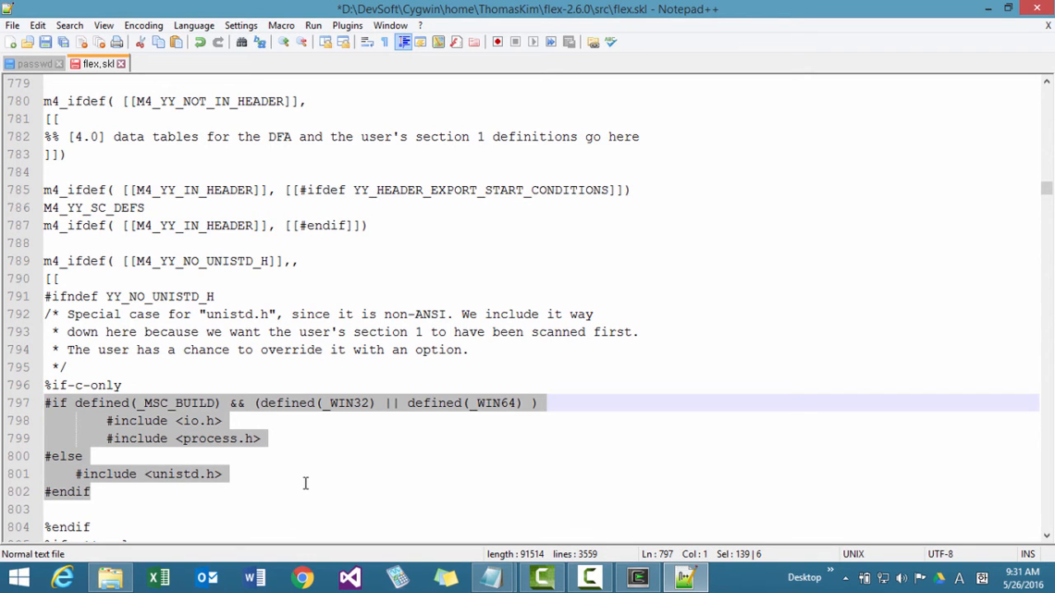
pyautogui.hotkey('ctrl', 'z')
pyautogui.hotkey('ctrl', 'z')
pyautogui.hotkey('ctrl', 'z')
pyautogui.hotkey('ctrl', 'z')
pyautogui.hotkey('ctrl', 'z')
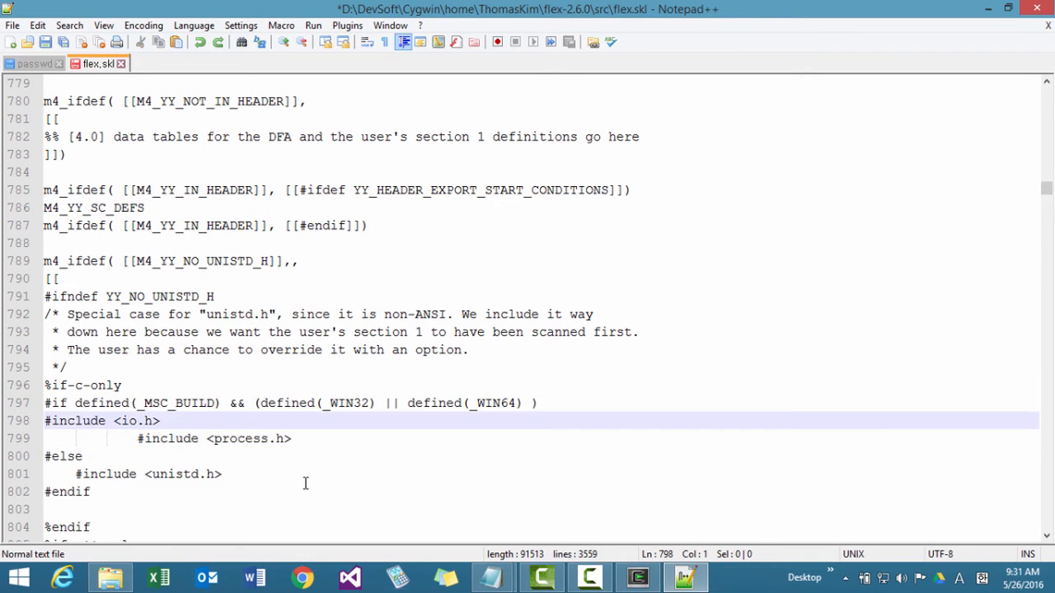
pyautogui.hotkey('ctrl', 'z')
pyautogui.hotkey('ctrl', 'z')
pyautogui.hotkey('ctrl', 'z')
pyautogui.hotkey('ctrl', 'z')
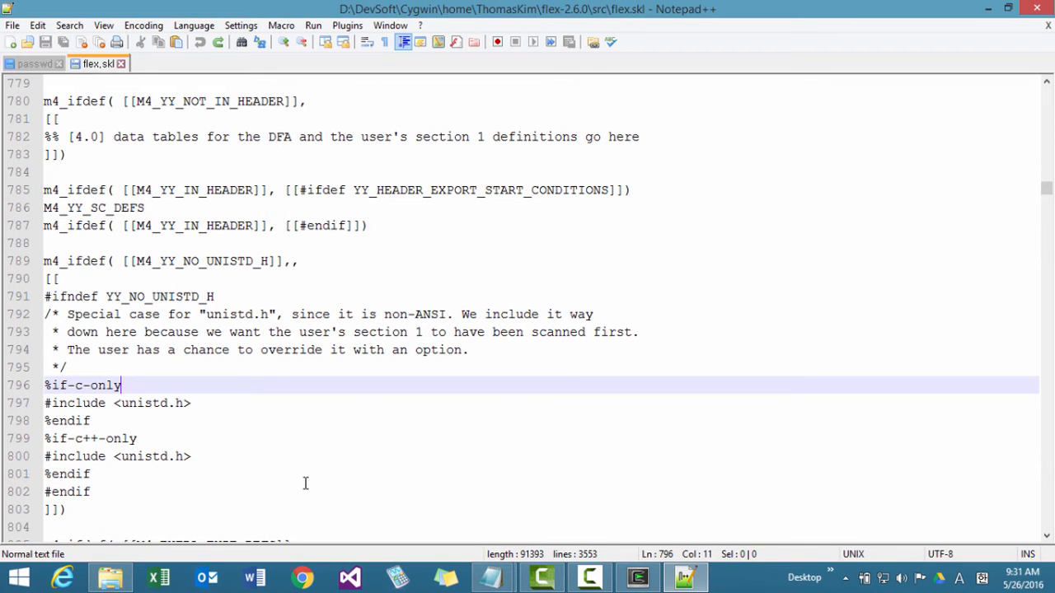
# Add two blank lines after #include <unistd.h> under %if-c-only and one blank line before it.
pyautogui.press('Down')
pyautogui.press('Left')
pyautogui.press('Left')
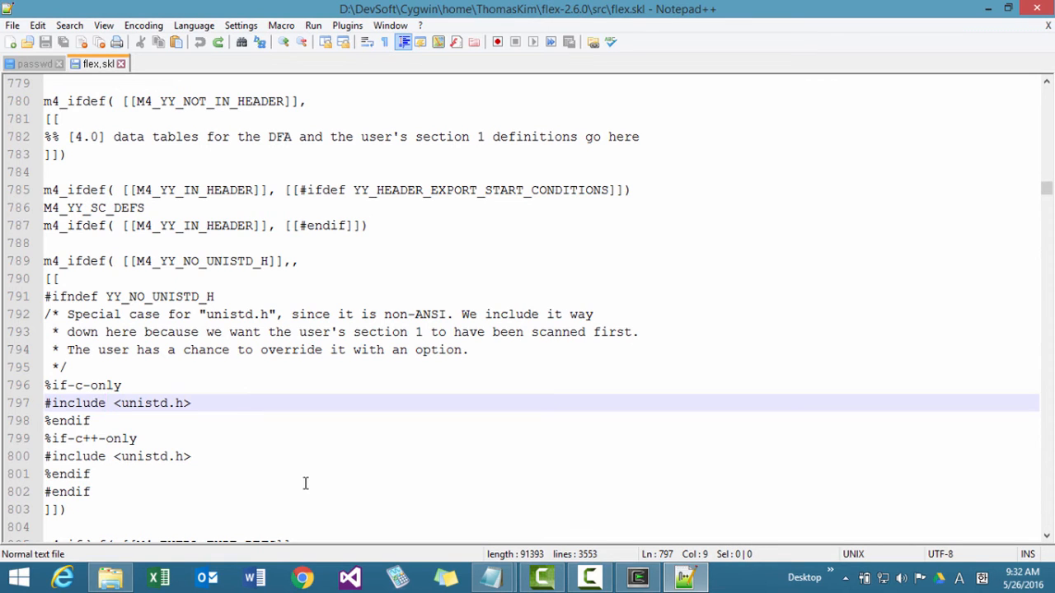
pyautogui.press('End')
pyautogui.press('Return')
pyautogui.press('Return')
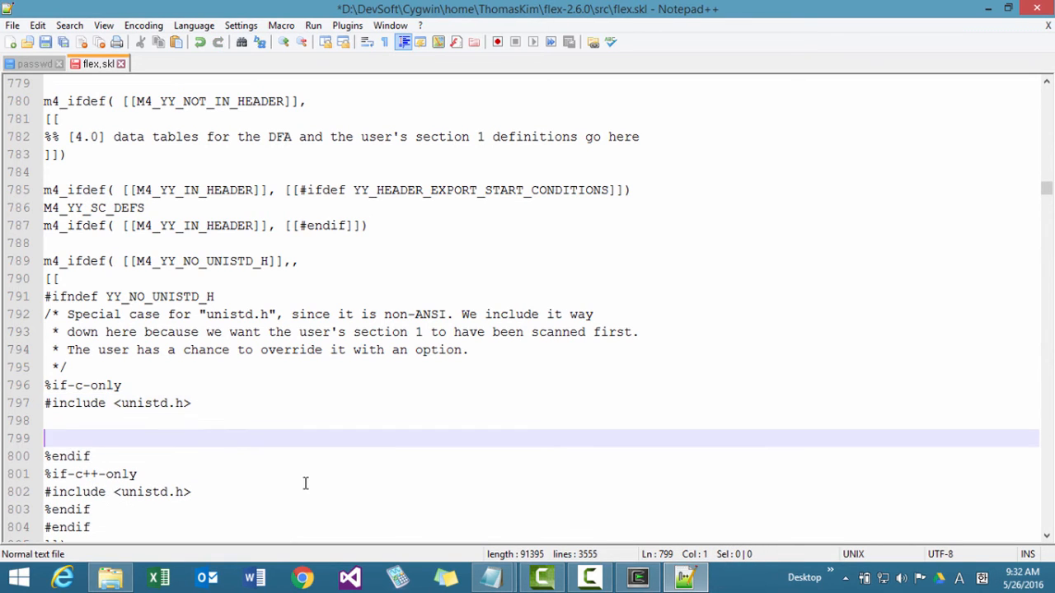
pyautogui.press('Up')
pyautogui.press('Up')
pyautogui.press('Return')
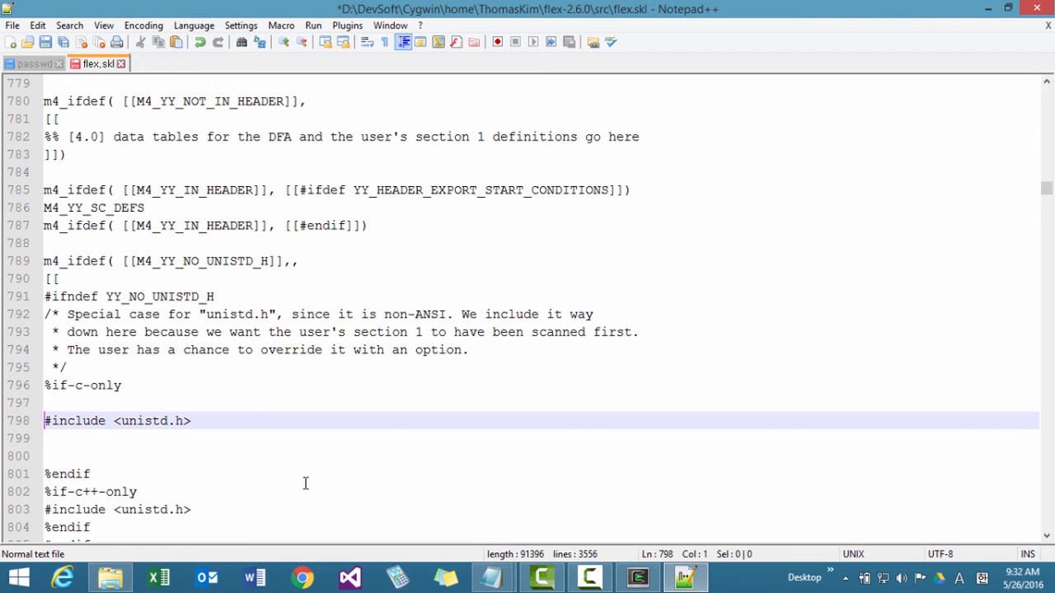
# Copy the complete #if defined(_MSC_BUILD) to #endif block from the Notepad notes into the blank line under %if-c-only in flex.skl.
pyautogui.hotkey('alt', 'Tab')
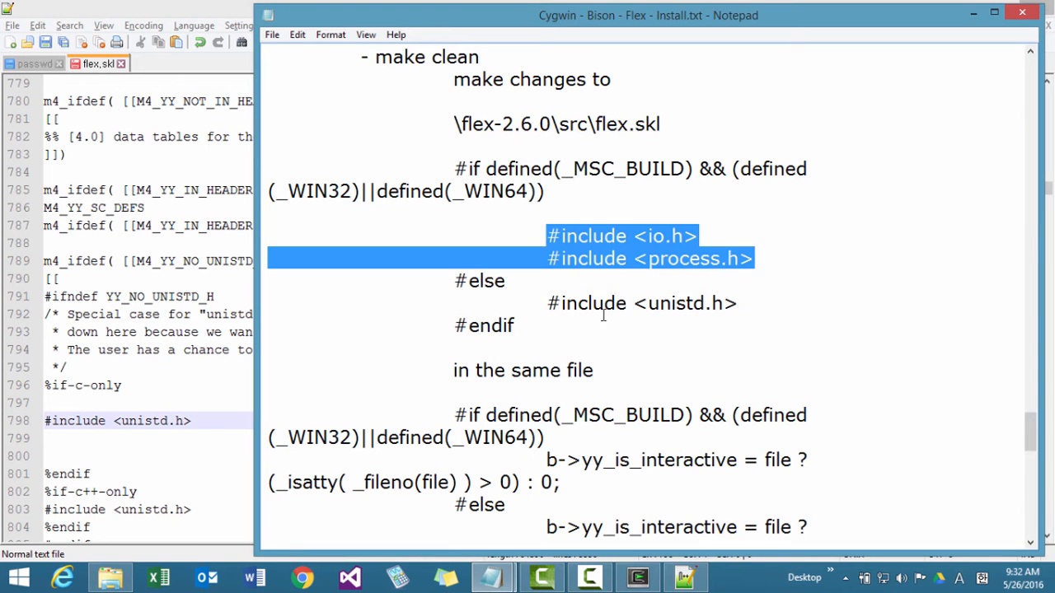
pyautogui.click(588, 314)
pyautogui.moveTo(454, 169); pyautogui.dragTo(642, 322)
pyautogui.hotkey('ctrl', 'c')
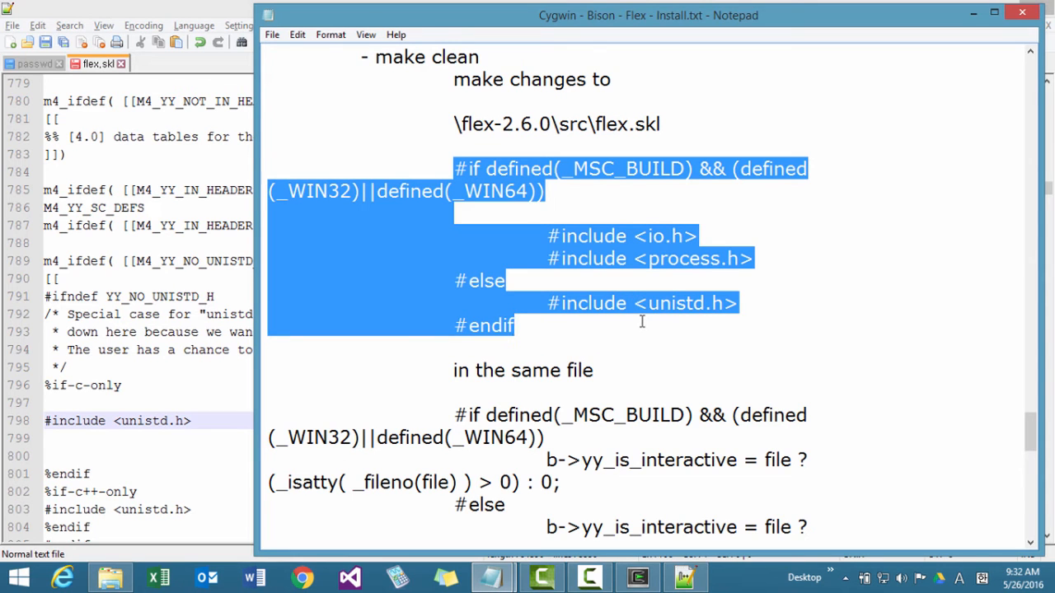
pyautogui.click(161, 426)
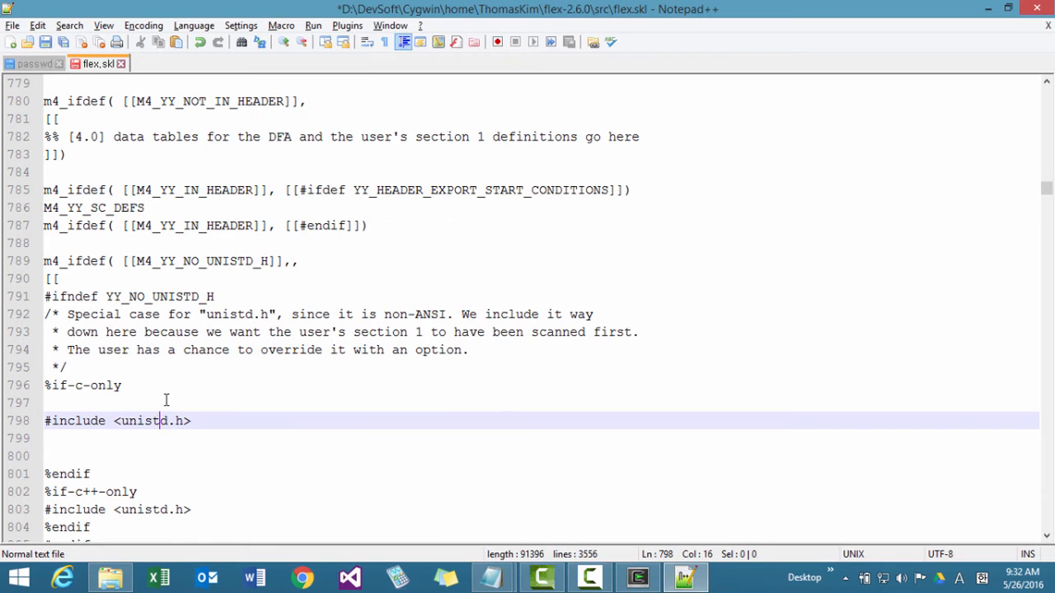
pyautogui.click(164, 400)
pyautogui.hotkey('ctrl', 'v')
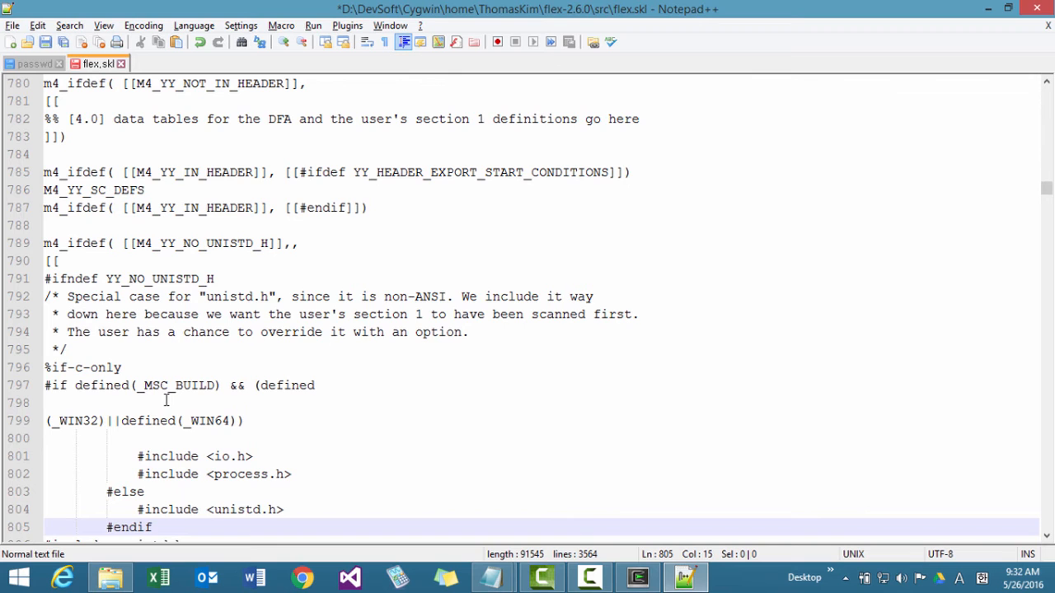
# Delete the original #include <unistd.h> line and the blank lines following the pasted #endif.
pyautogui.press('Down')
pyautogui.press('Down')
pyautogui.press('Down')
pyautogui.press('Up')
pyautogui.press('Up')
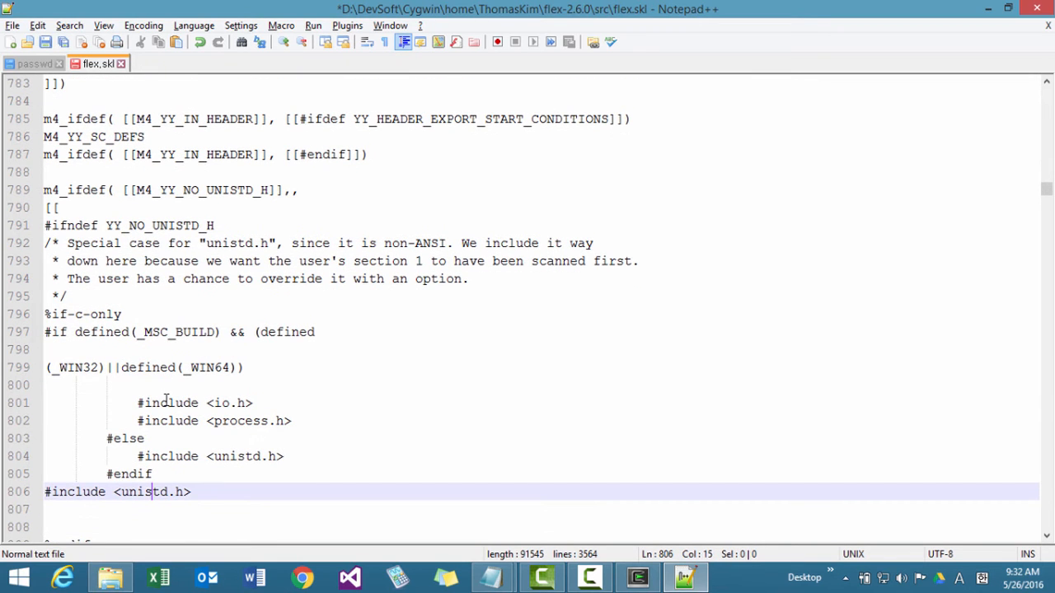
pyautogui.press('Home')
pyautogui.hotkey('shift', 'Down')
pyautogui.hotkey('shift', 'Down')
pyautogui.press('Delete')
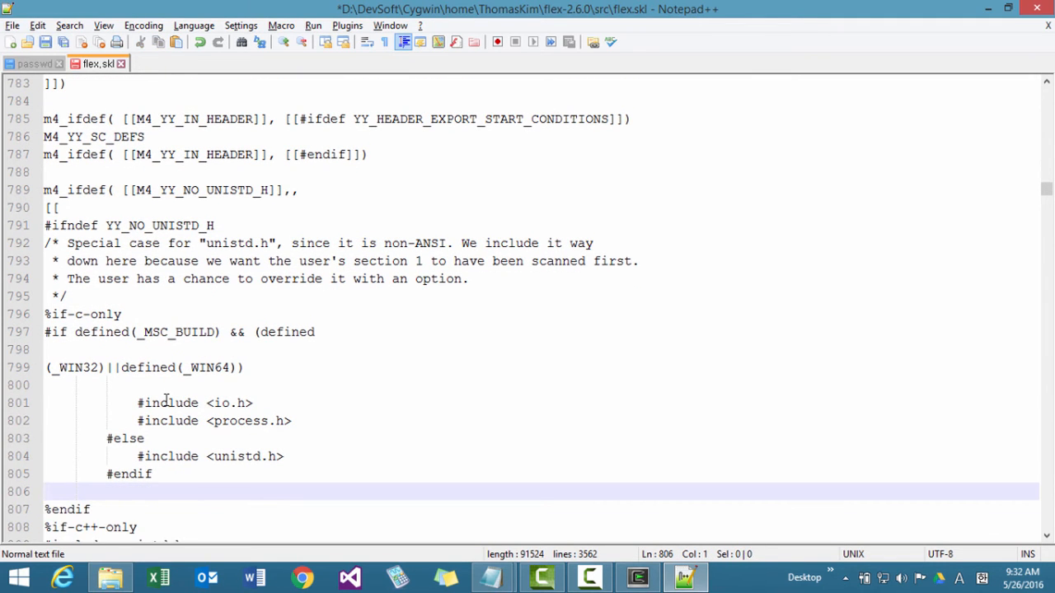
pyautogui.press('Delete')
pyautogui.press('Right')
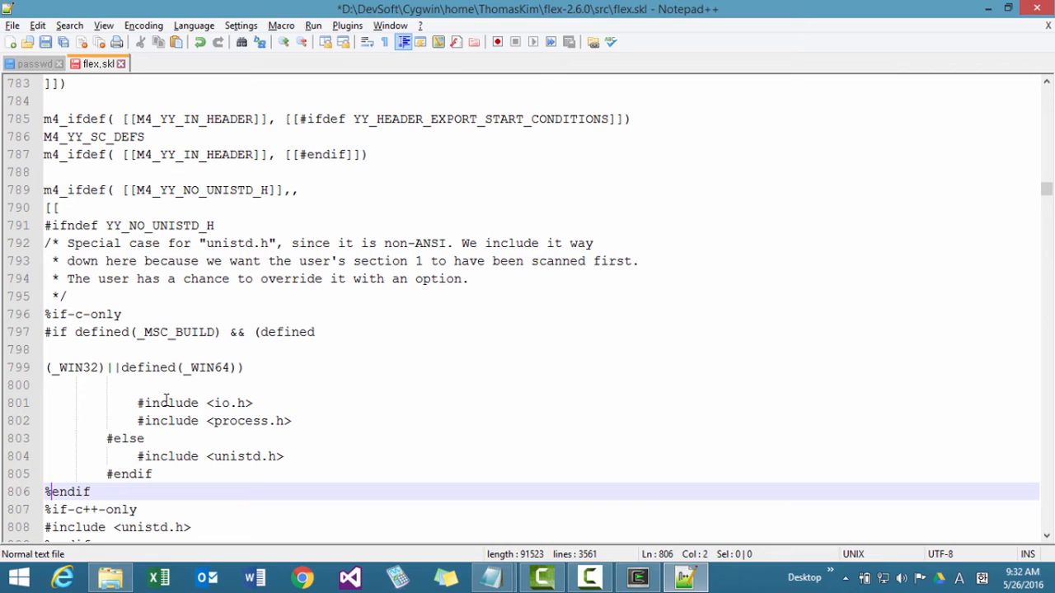
# Join the split #if condition into one line: #if defined(_MSC_BUILD) && (defined(_WIN32)||defined(_WIN64)).
pyautogui.press('Up')
pyautogui.press('Up')
pyautogui.press('Up')
pyautogui.press('Up')
pyautogui.press('Up')
pyautogui.press('Up')
pyautogui.press('Up')
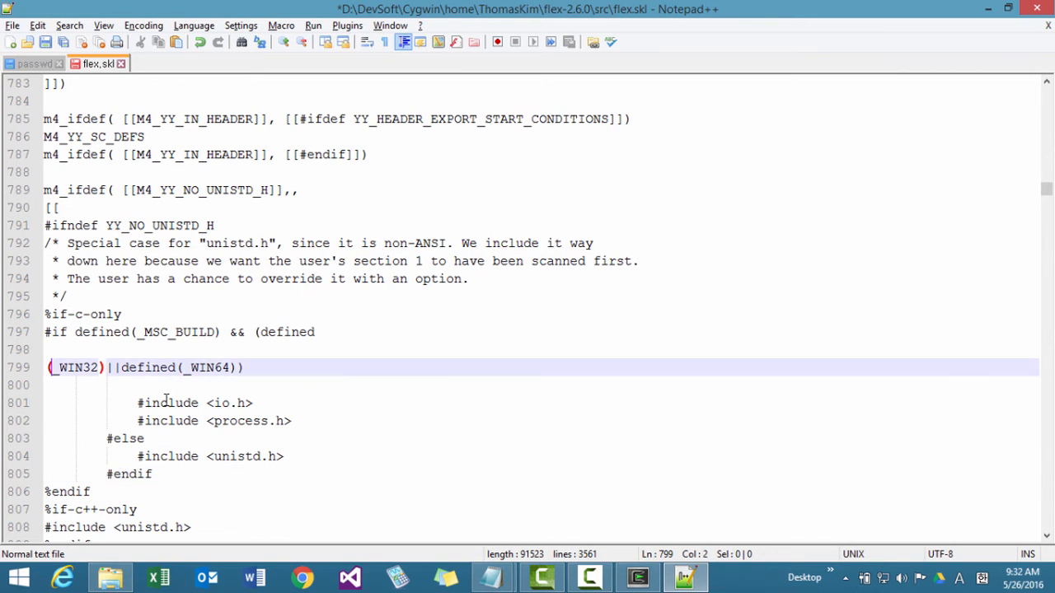
pyautogui.press('Up')
pyautogui.press('Up')
pyautogui.press('End')
pyautogui.press('Delete')
pyautogui.press('Delete')
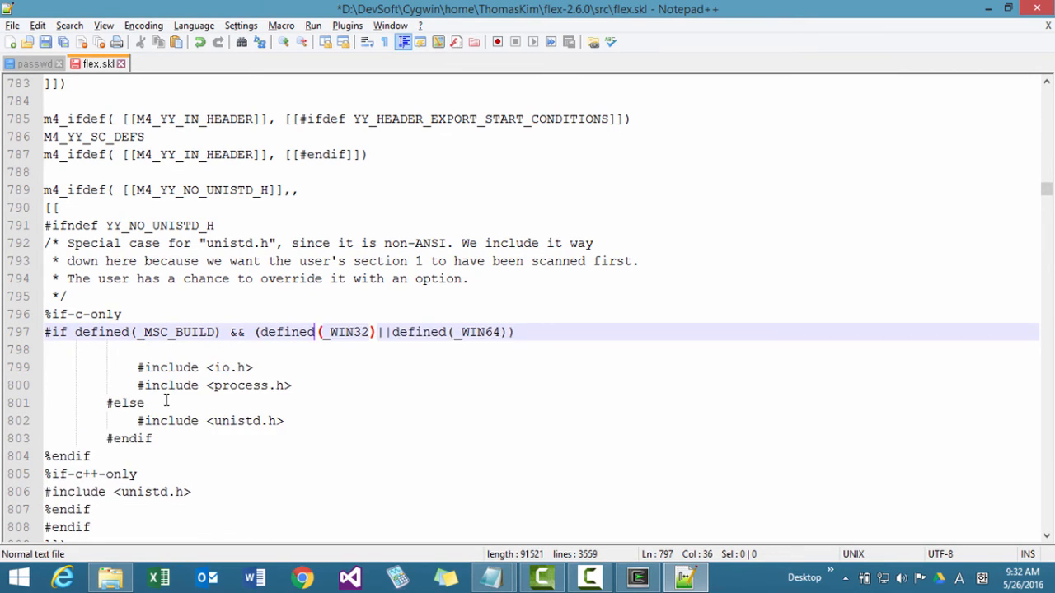
# Reduce the indentation of the #include <io.h> and #include <process.h> lines by one level.
pyautogui.press('Down')
pyautogui.press('Down')
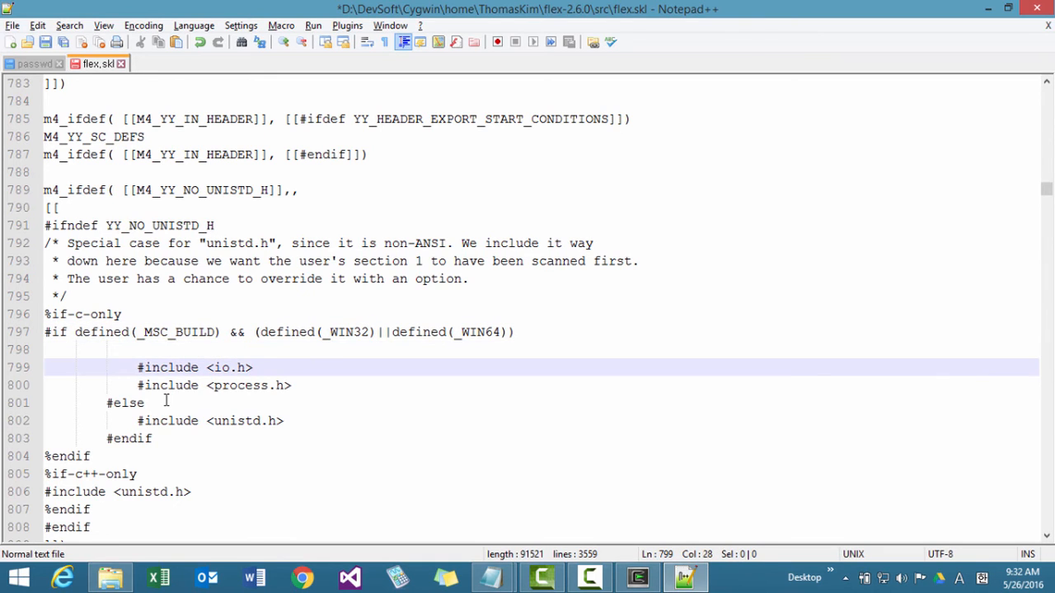
pyautogui.press('Home')
pyautogui.press('BackSpace')
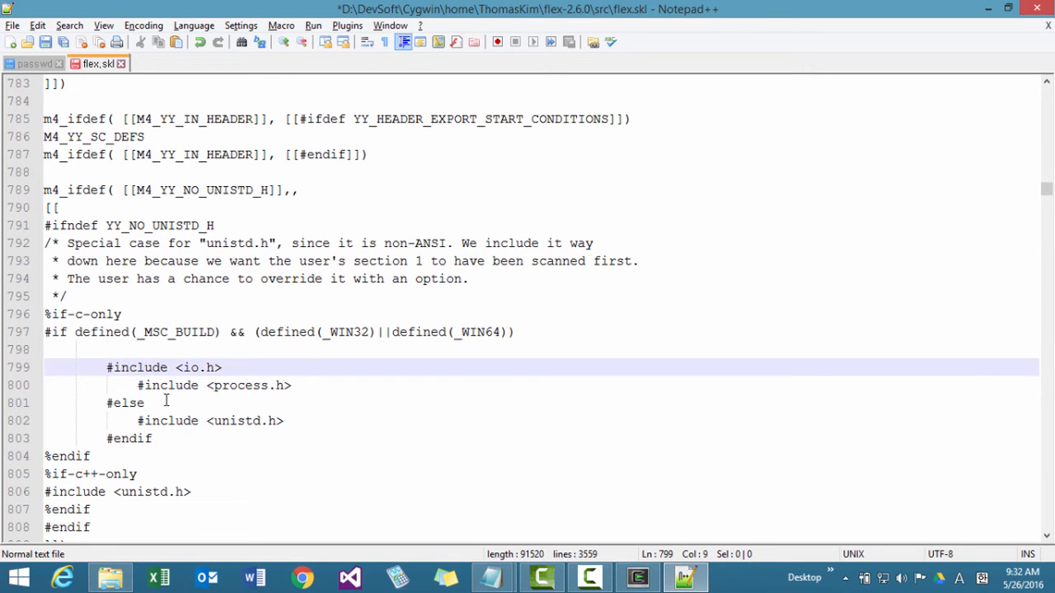
pyautogui.press('Down')
pyautogui.press('BackSpace')
# Remove the indentation of #else and #endif, and outdent #include <unistd.h> between them by one level.
pyautogui.press('Down')
pyautogui.press('BackSpace')
pyautogui.press('BackSpace')
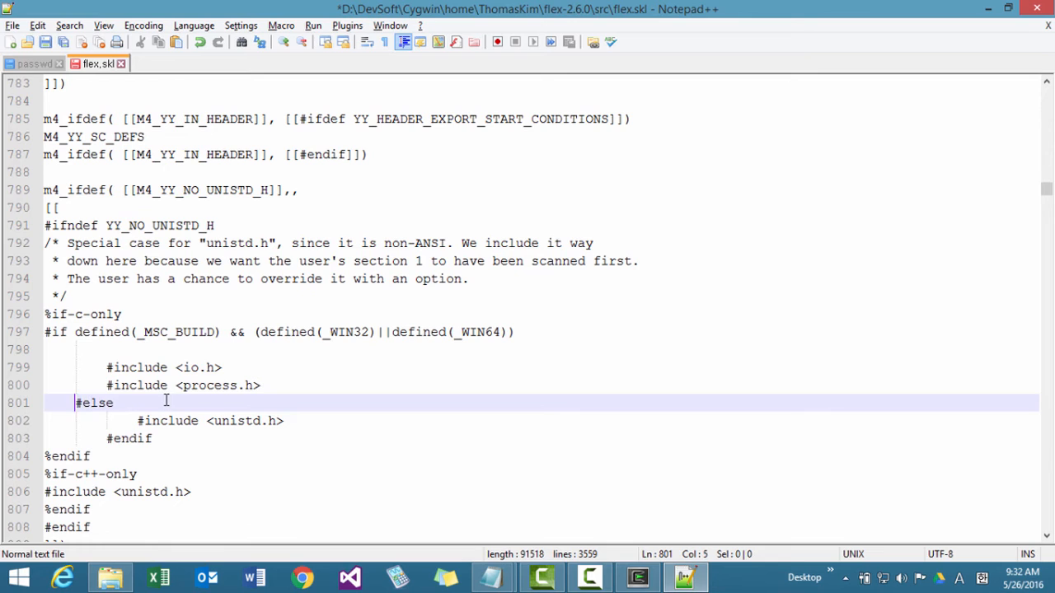
pyautogui.press('Down')
pyautogui.press('Delete')
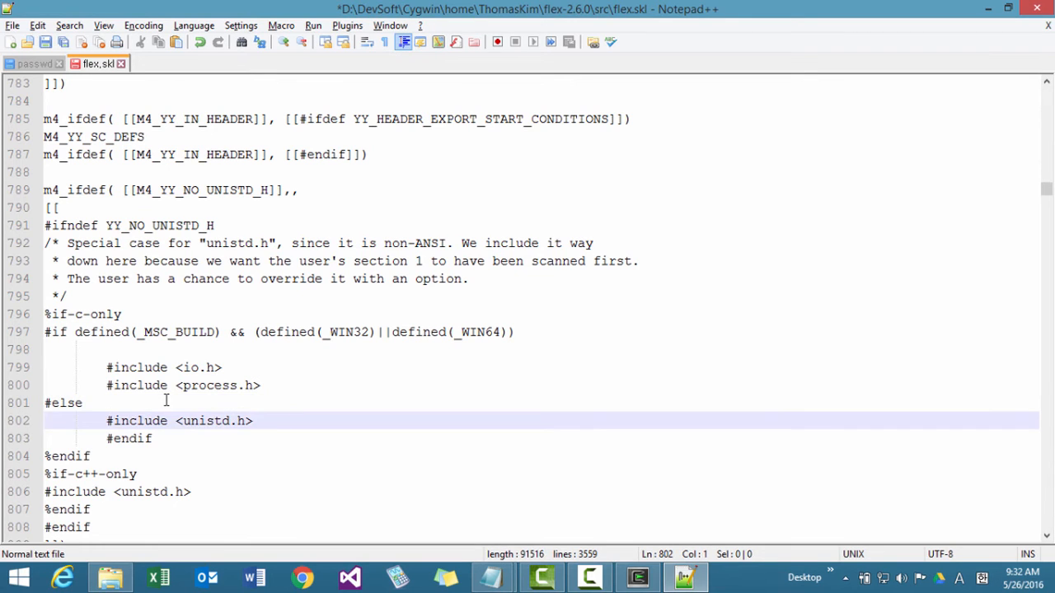
pyautogui.press('Down')
pyautogui.press('Delete')
pyautogui.press('Delete')
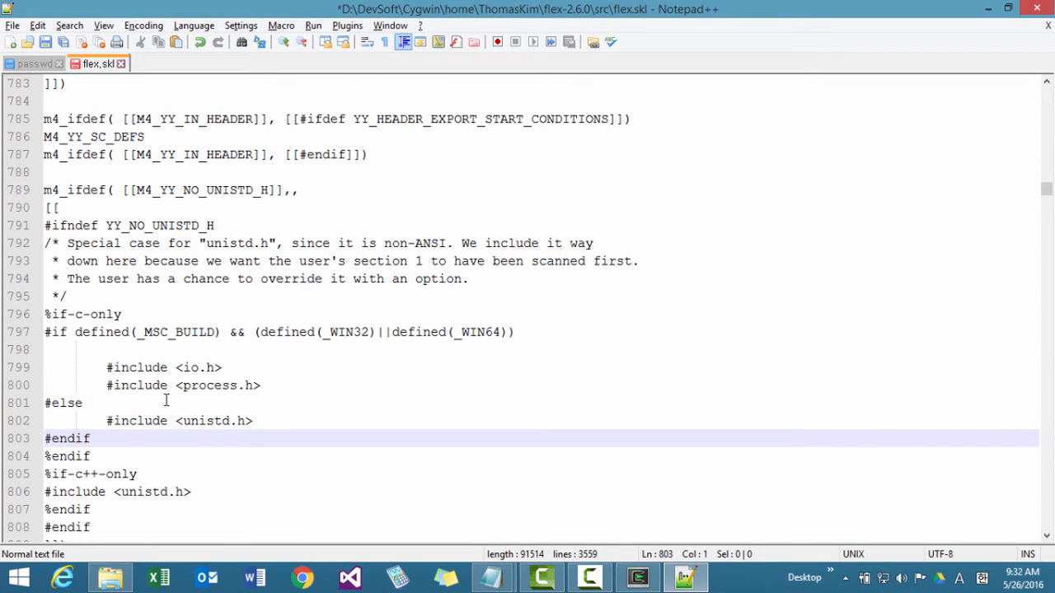
# Delete the blank line between the #if condition and #include <io.h>.
pyautogui.press('Up')
pyautogui.press('Up')
pyautogui.press('Up')
pyautogui.press('Up')
pyautogui.press('Up')
pyautogui.press('Delete')
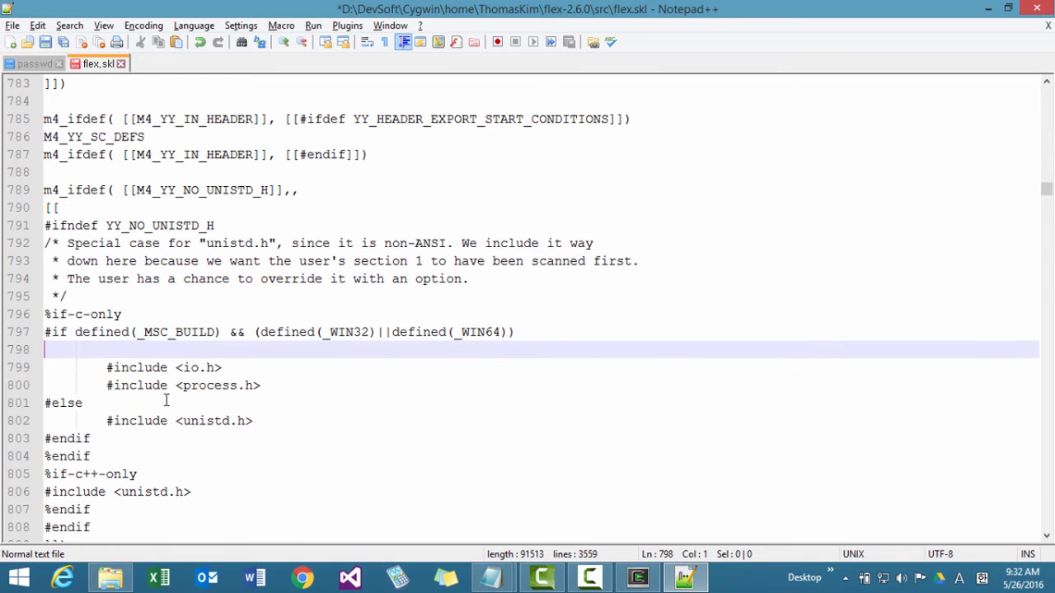
pyautogui.press('Delete')
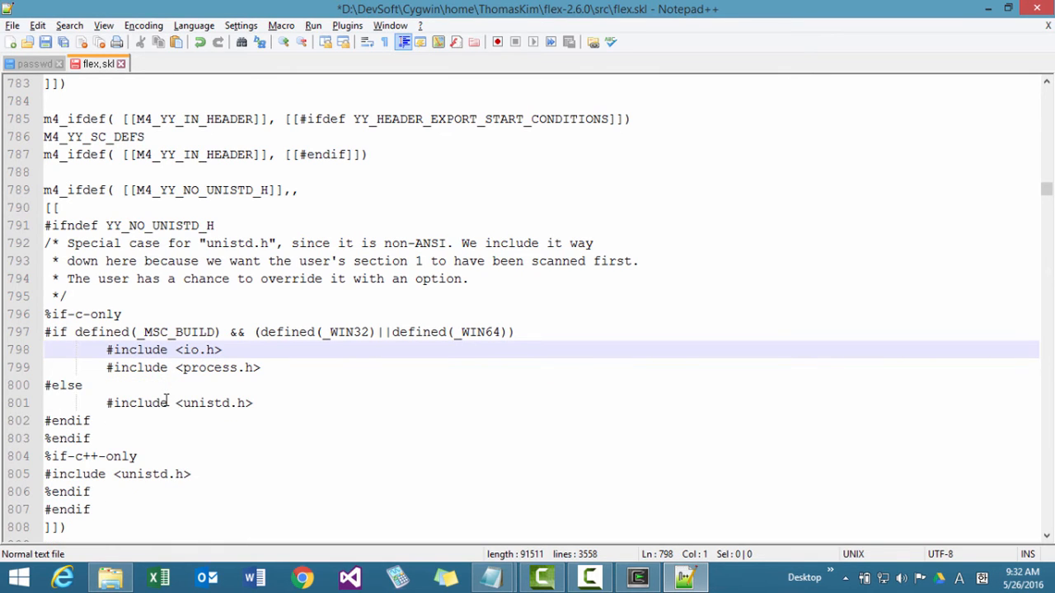
# Copy the c-only block from #if defined(_MSC_BUILD) through its #endif and paste it on a new line below %if-c++-only.
pyautogui.press('Down')
pyautogui.press('Down')
pyautogui.press('Down')
pyautogui.press('Up')
pyautogui.press('Up')
pyautogui.press('Up')
pyautogui.press('Up')
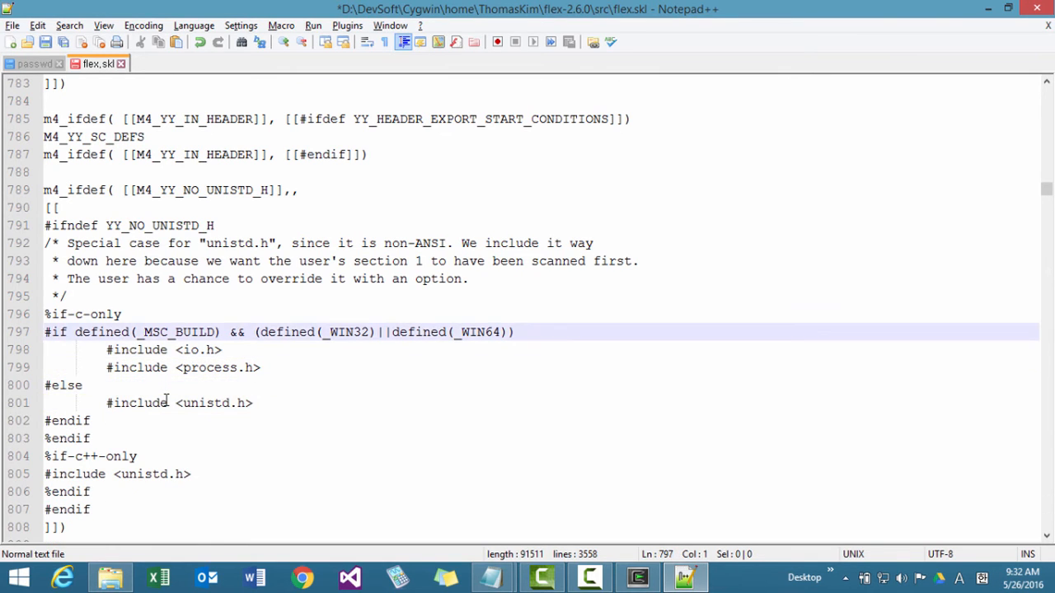
pyautogui.hotkey('shift', 'Down')
pyautogui.hotkey('shift', 'Down')
pyautogui.hotkey('shift', 'Down')
pyautogui.hotkey('shift', 'Down')
pyautogui.hotkey('shift', 'Down')
pyautogui.hotkey('shift', 'End')
pyautogui.hotkey('ctrl', 'c')
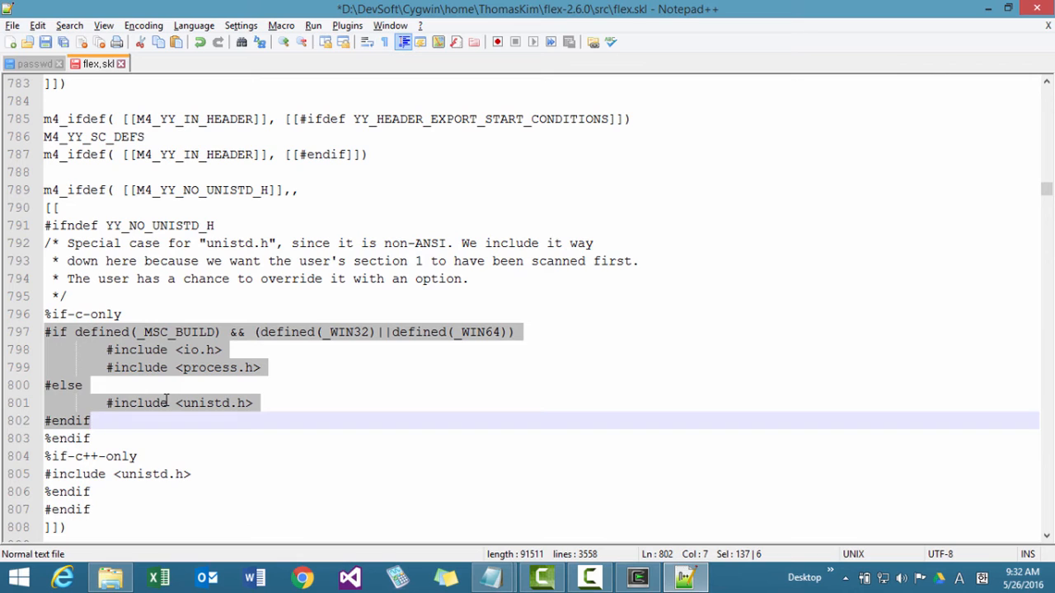
pyautogui.click(165, 458)
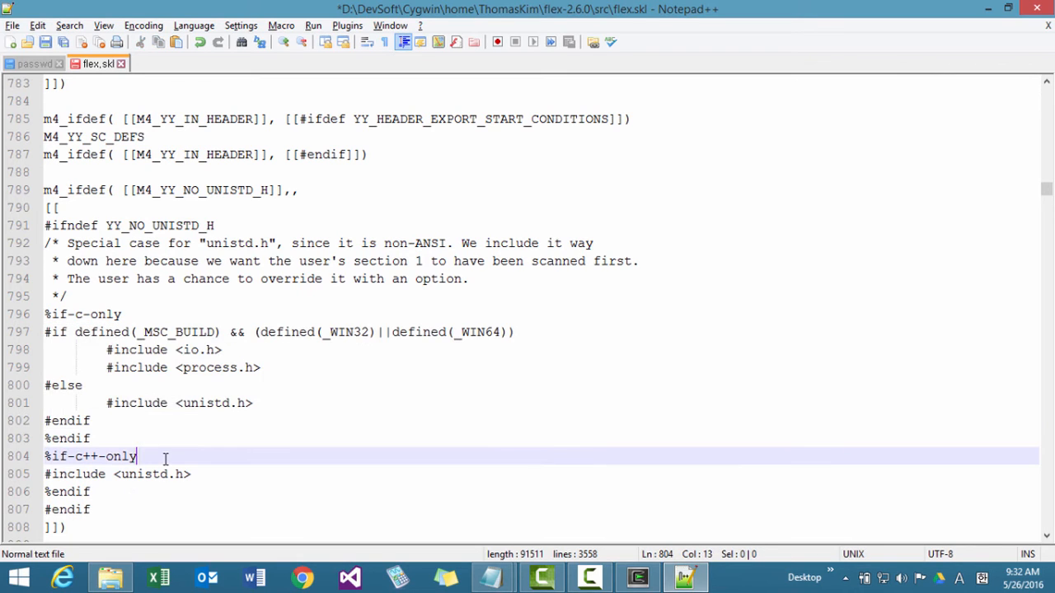
pyautogui.press('Return')
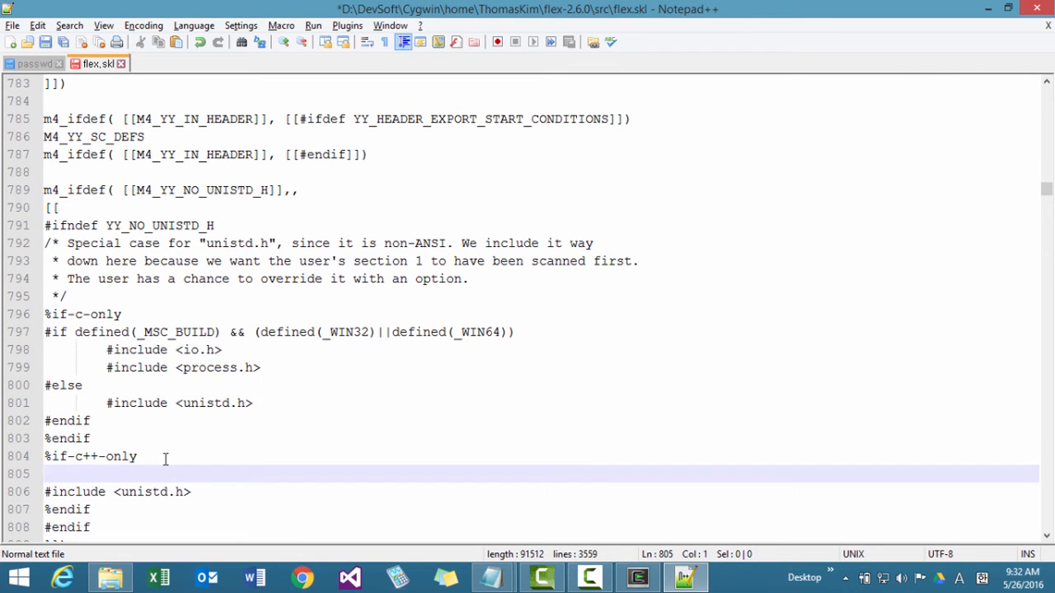
pyautogui.hotkey('ctrl', 'v')
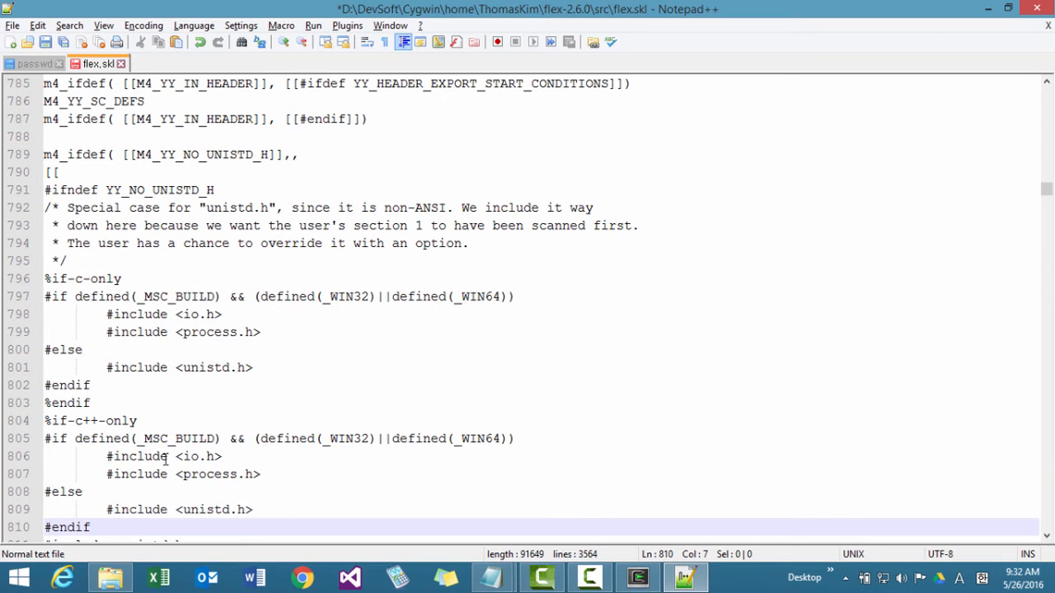
# Delete the original #include <unistd.h> line that follows the pasted block's #endif in the c++-only section.
pyautogui.press('Down')
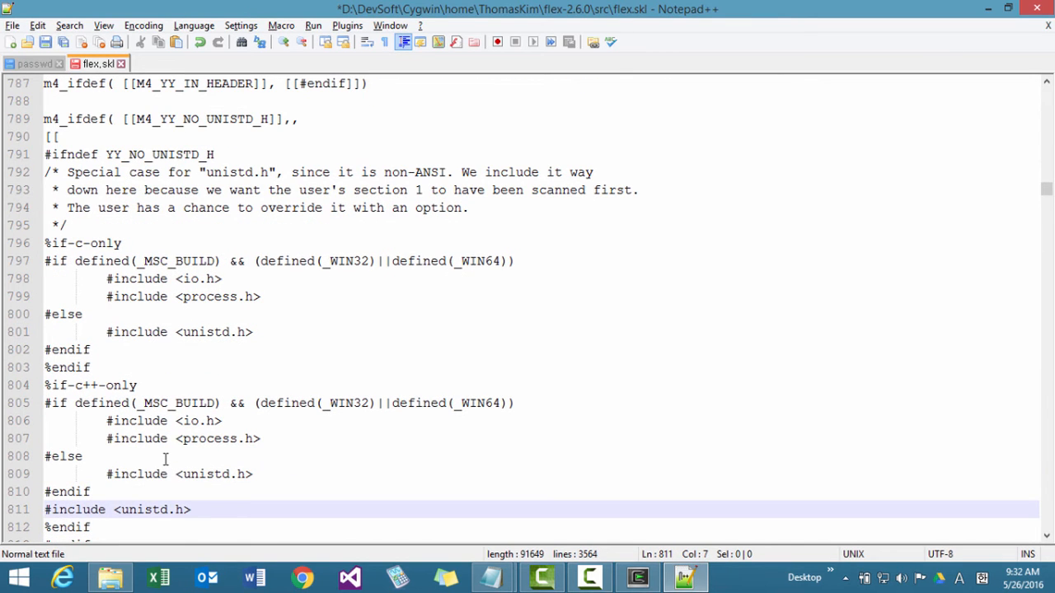
pyautogui.press('Home')
pyautogui.hotkey('shift', 'End')
pyautogui.press('Delete')
pyautogui.press('Delete')
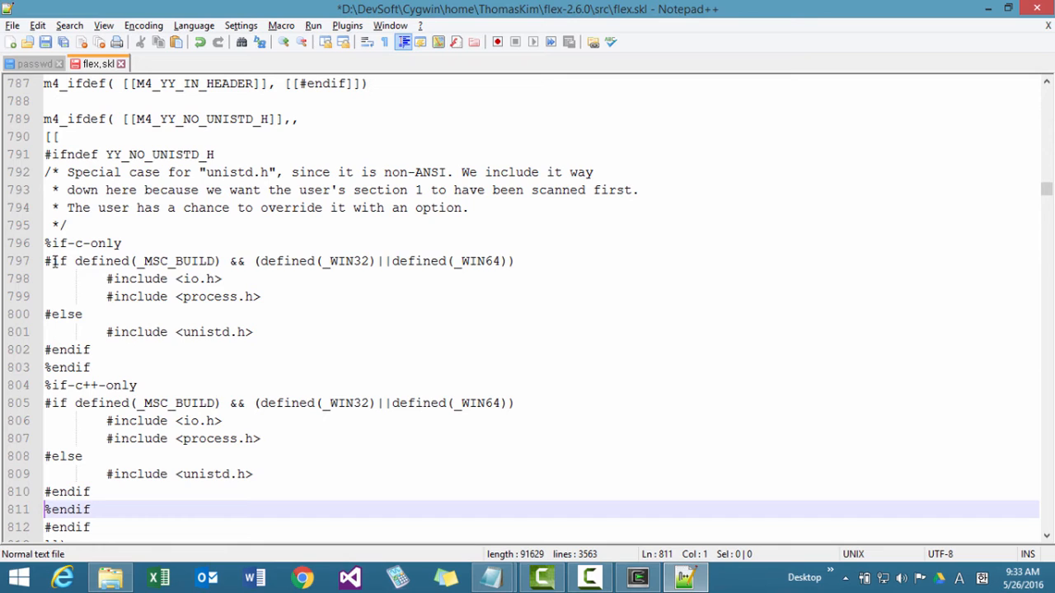
# Compare the #if blocks in the c-only and c++-only sections and save flex.skl.
pyautogui.moveTo(95, 352); pyautogui.dragTo(43, 262)
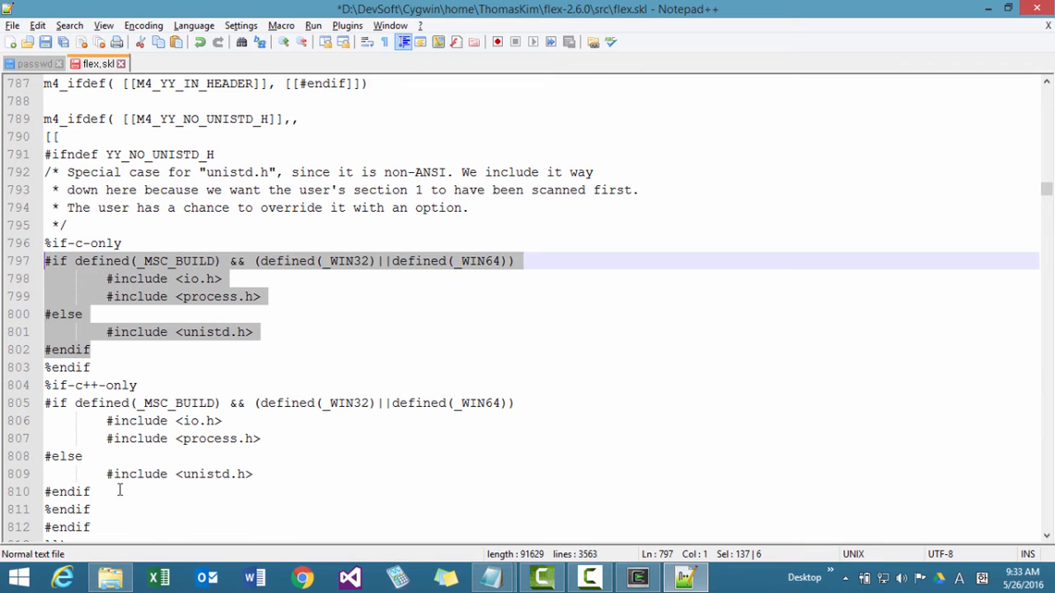
pyautogui.moveTo(116, 491); pyautogui.dragTo(27, 409)
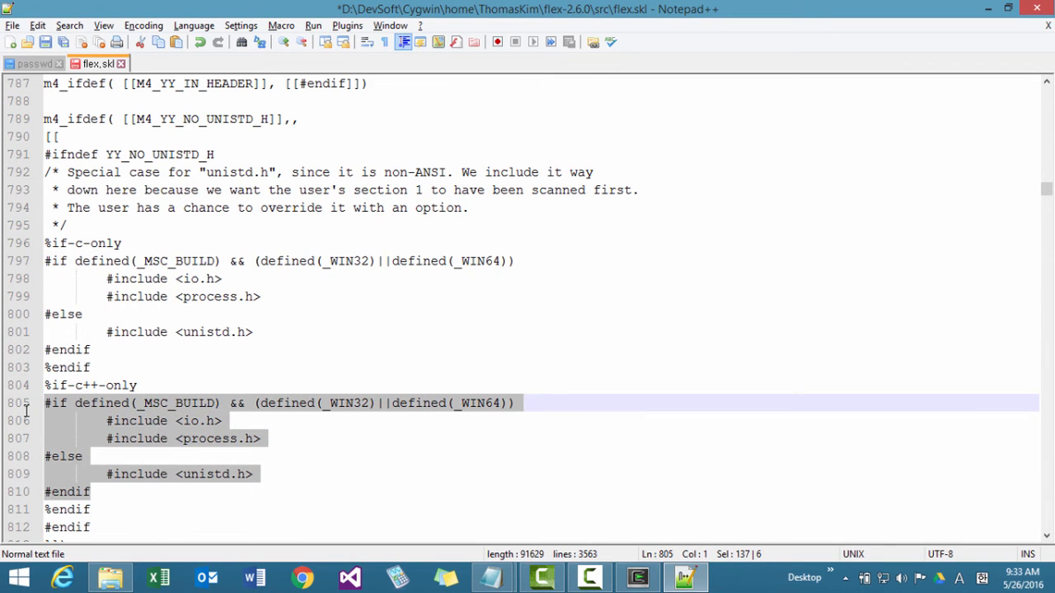
pyautogui.click(297, 443)
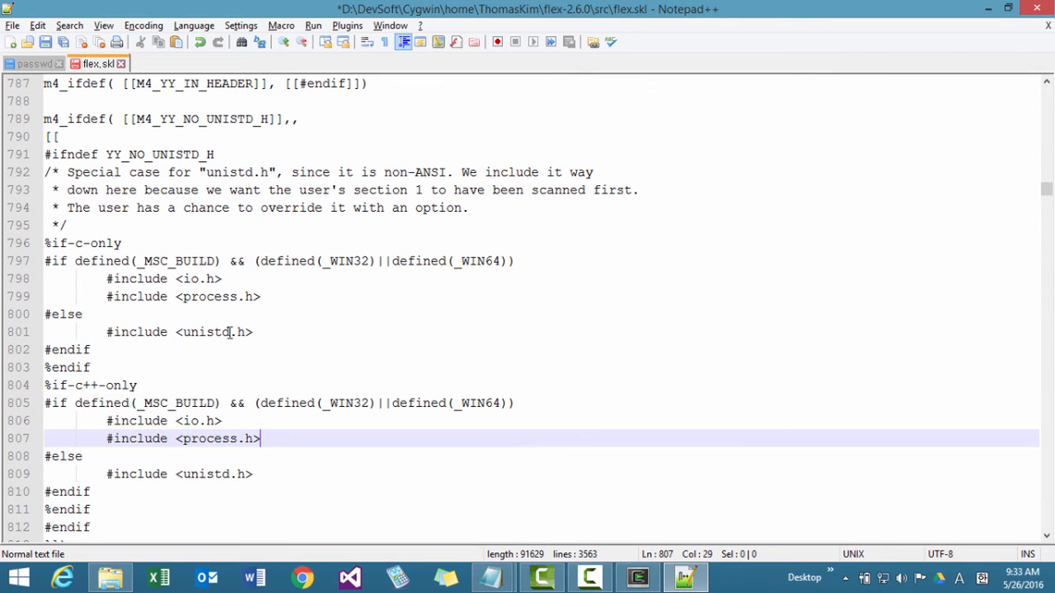
pyautogui.click(45, 46)
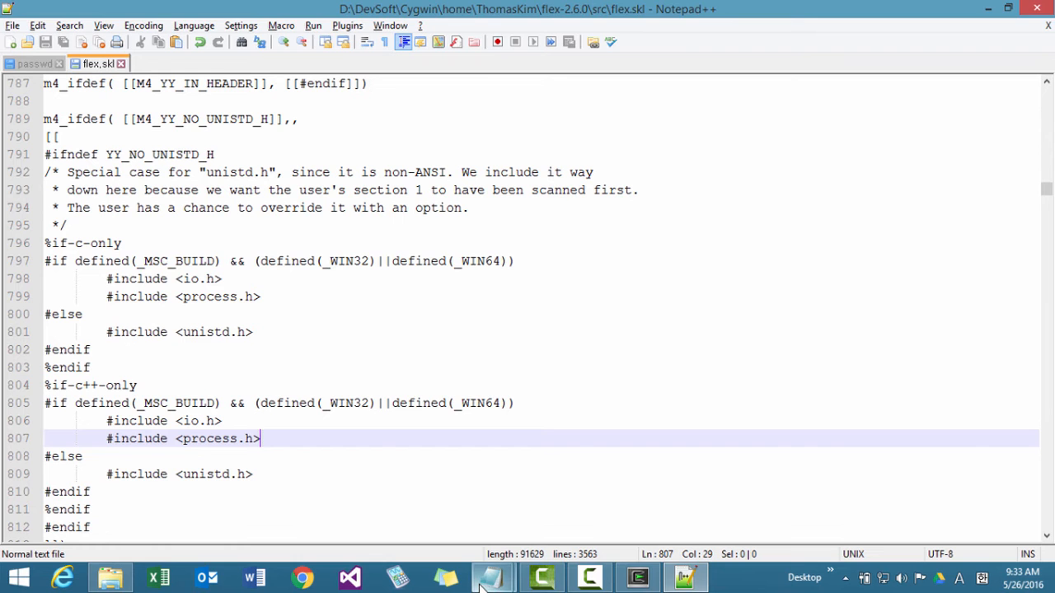
# Switch to the Notepad install notes and copy b->yy_is_interactive from the second flex.skl change.
pyautogui.moveTo(494, 576)
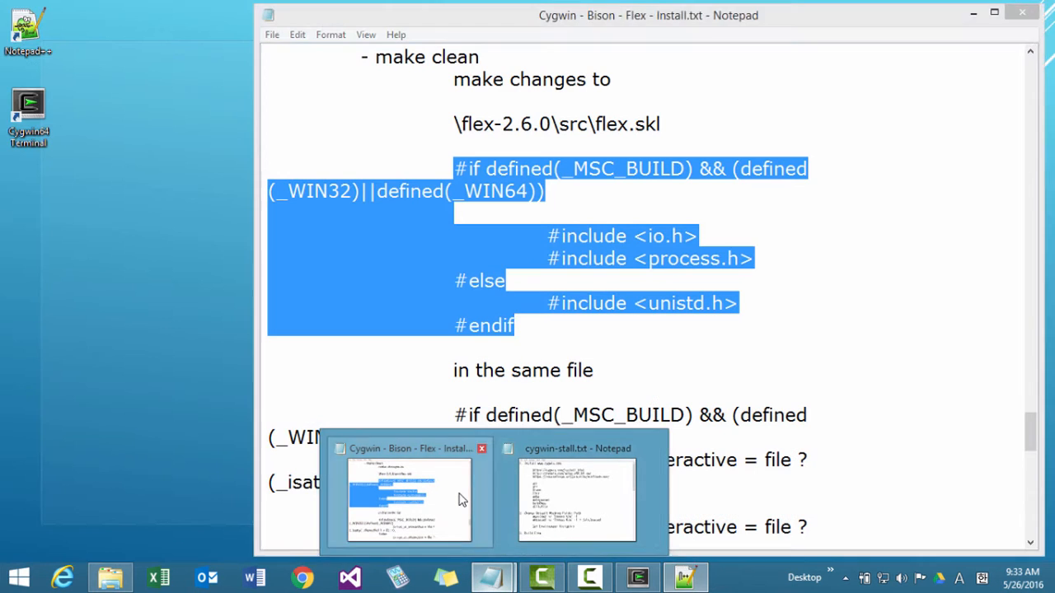
pyautogui.click(461, 499)
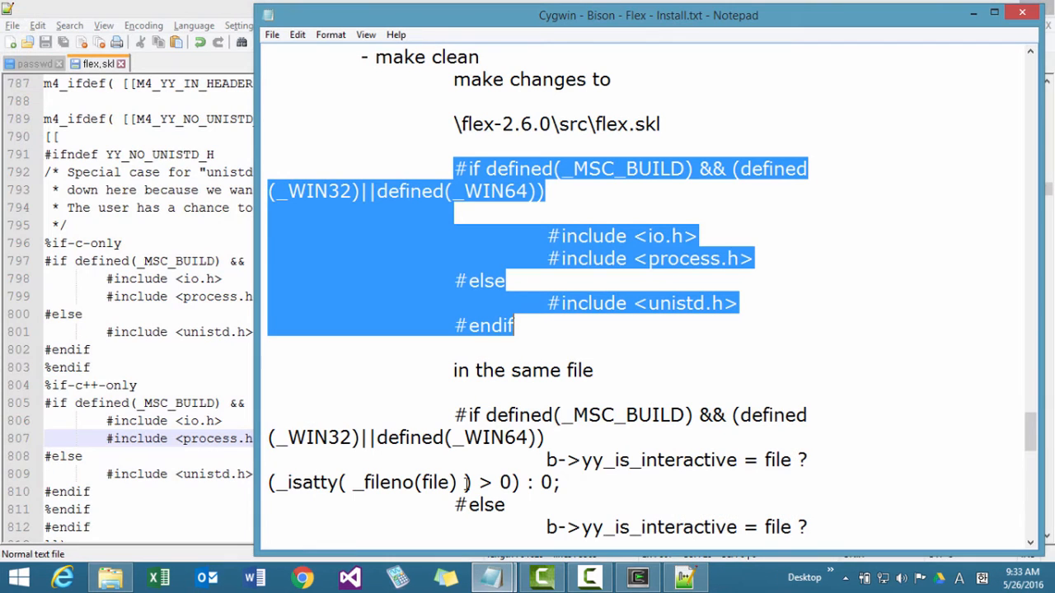
pyautogui.click(569, 443)
pyautogui.scroll(-2, 657, 451)
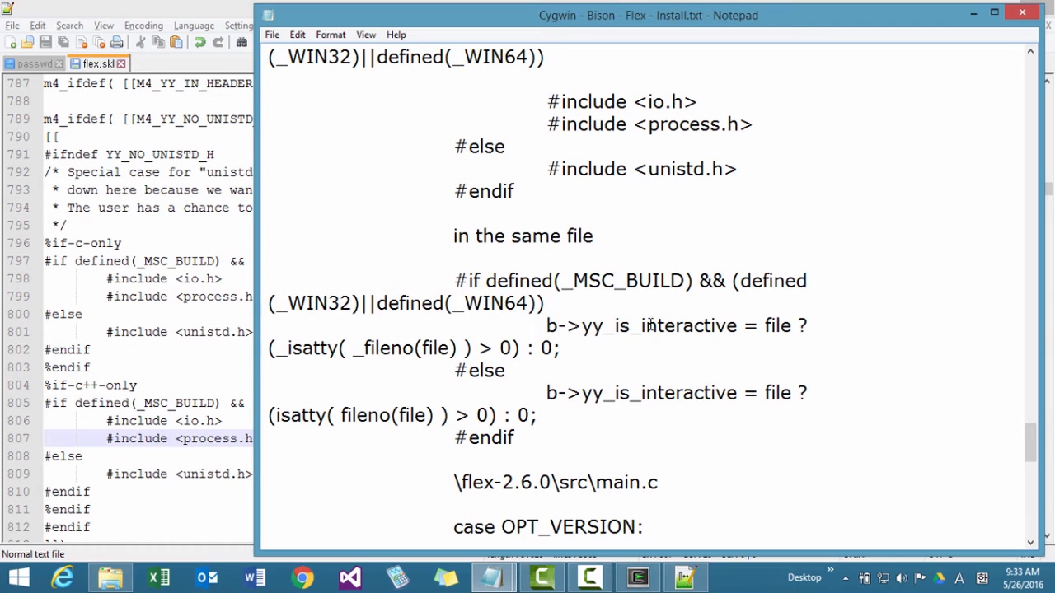
pyautogui.moveTo(547, 326); pyautogui.dragTo(737, 326)
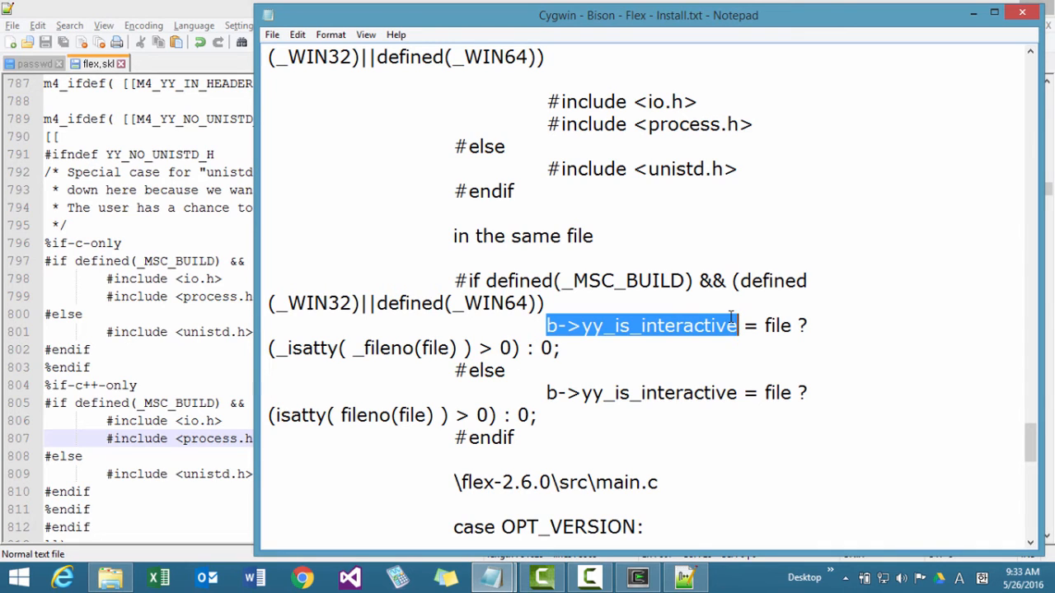
pyautogui.doubleClick(304, 347)
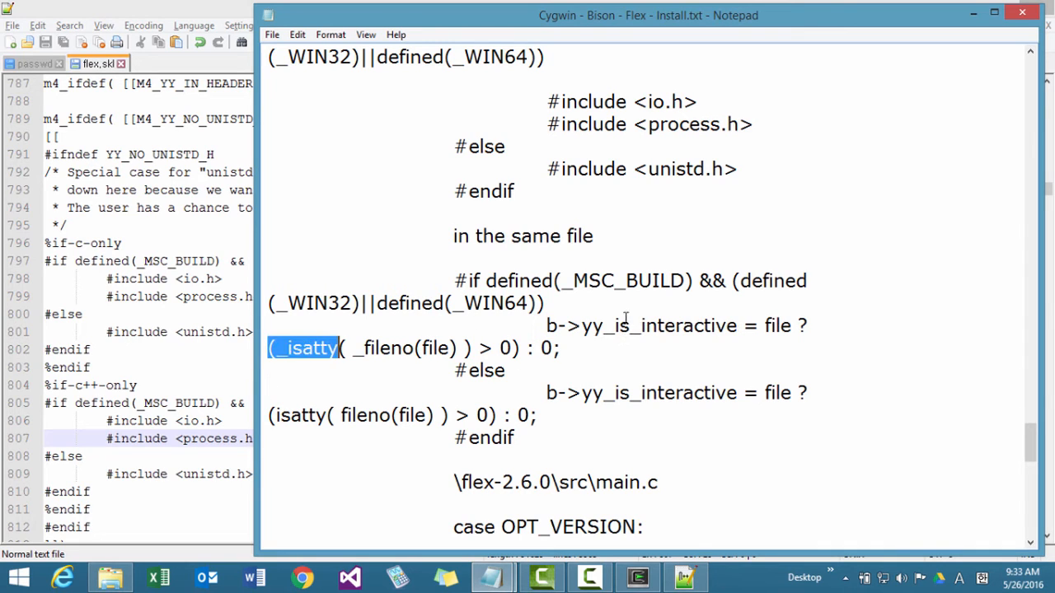
pyautogui.moveTo(546, 325); pyautogui.dragTo(738, 328)
pyautogui.hotkey('ctrl', 'c')
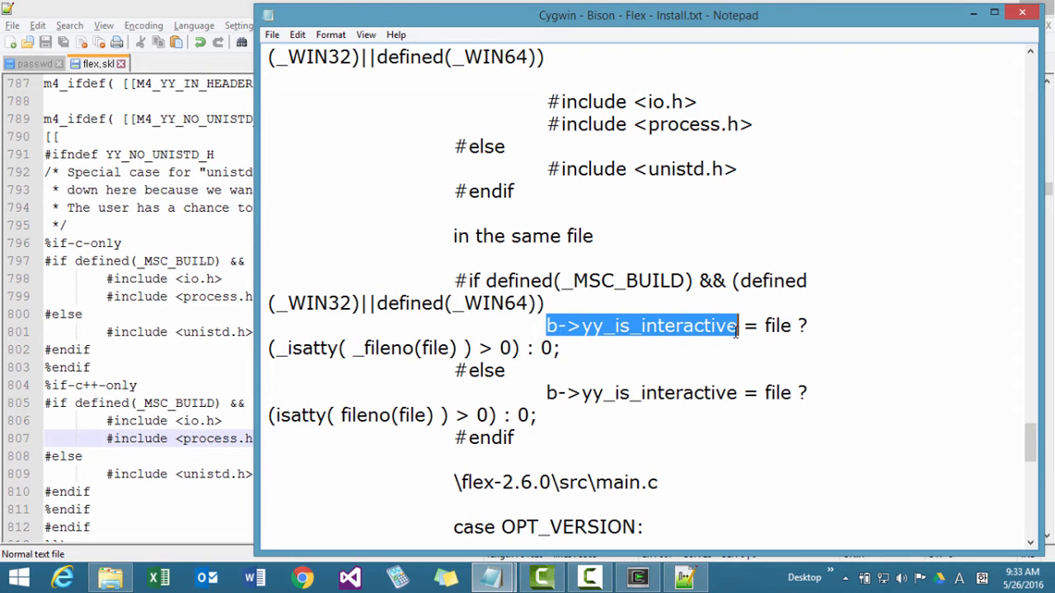
# Switch back to flex.skl in Notepad++ and search for b->yy_is_interactive up to its second occurrence.
pyautogui.click(187, 344)
pyautogui.hotkey('ctrl', 'f')
pyautogui.hotkey('ctrl', 'v')
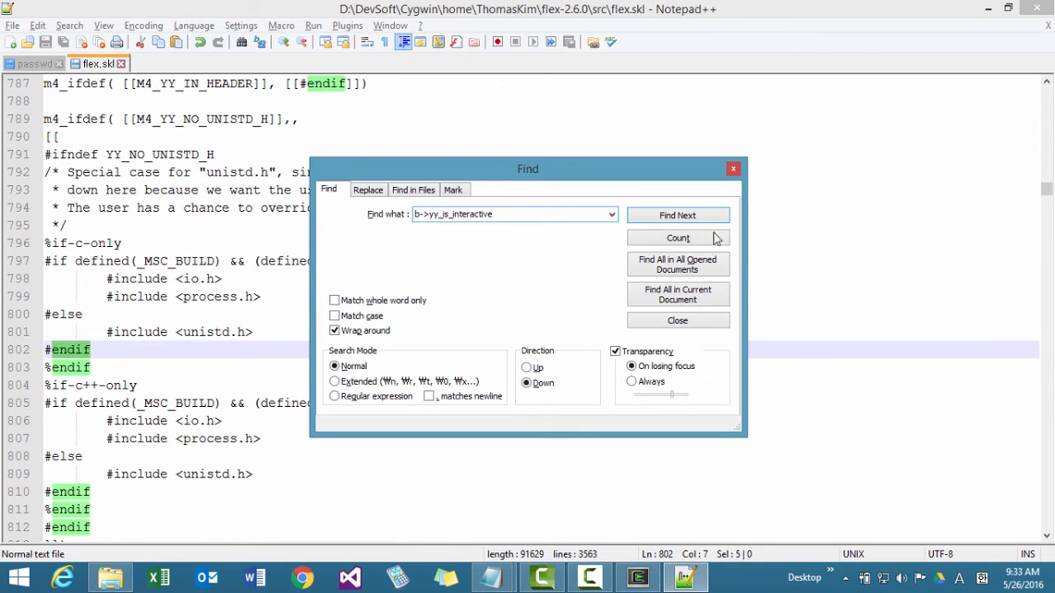
pyautogui.click(686, 216)
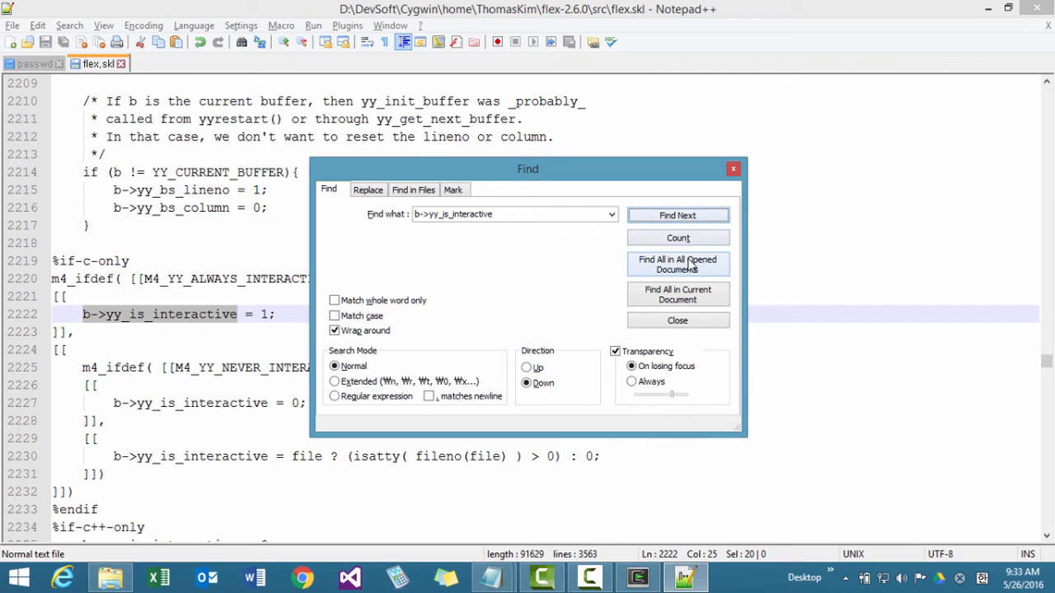
pyautogui.click(686, 219)
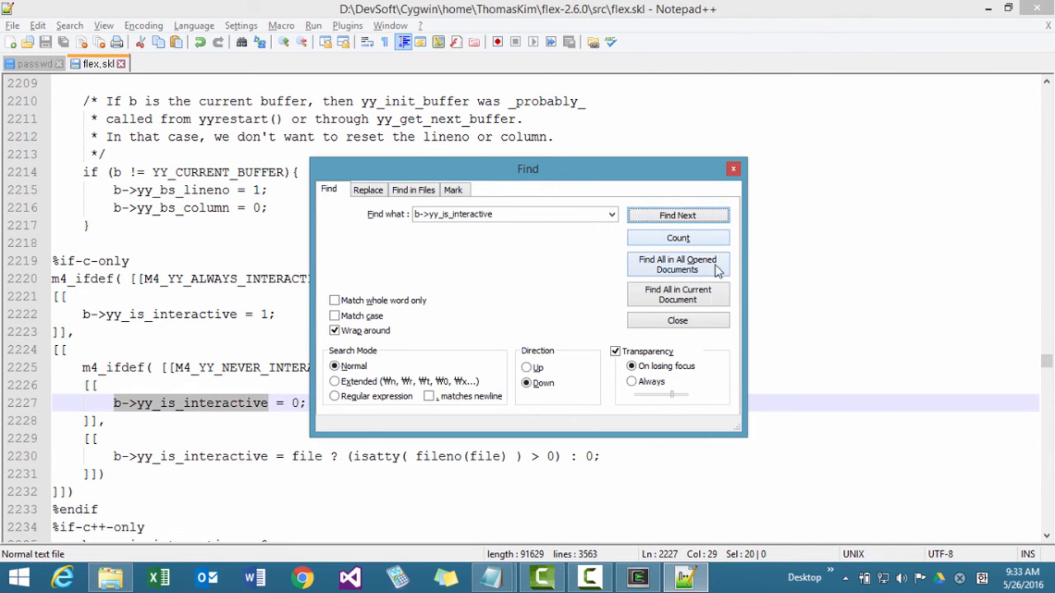
pyautogui.click(705, 328)
# Insert a line above the isatty( fileno(file) ) assignment and begin it with #if defined(_MSC_BUILD) &&.
pyautogui.click(321, 456)
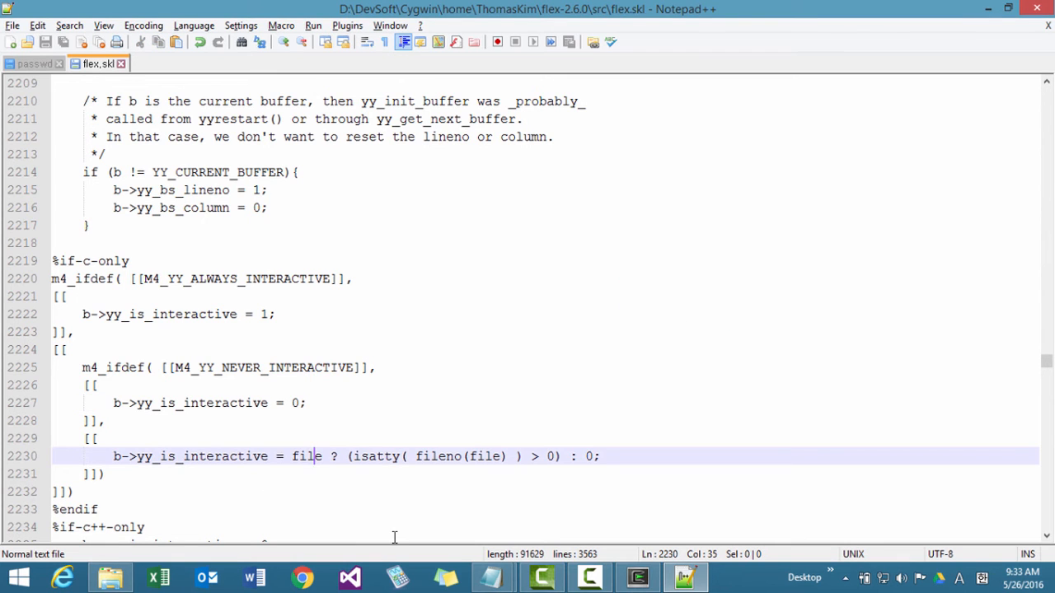
pyautogui.scroll(-3, 395, 537)
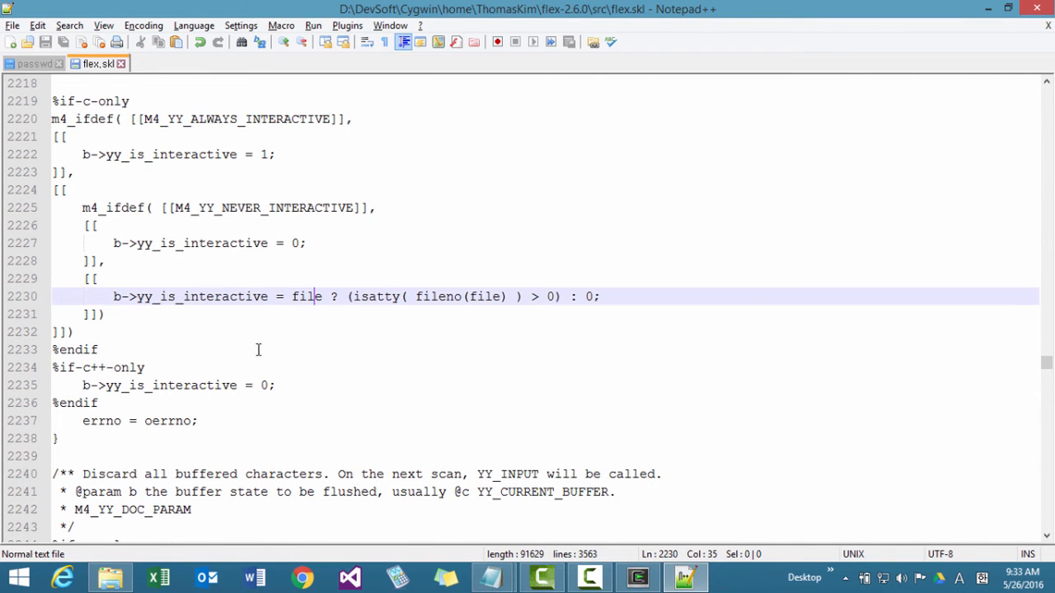
pyautogui.moveTo(107, 297); pyautogui.dragTo(614, 286)
pyautogui.click(614, 284)
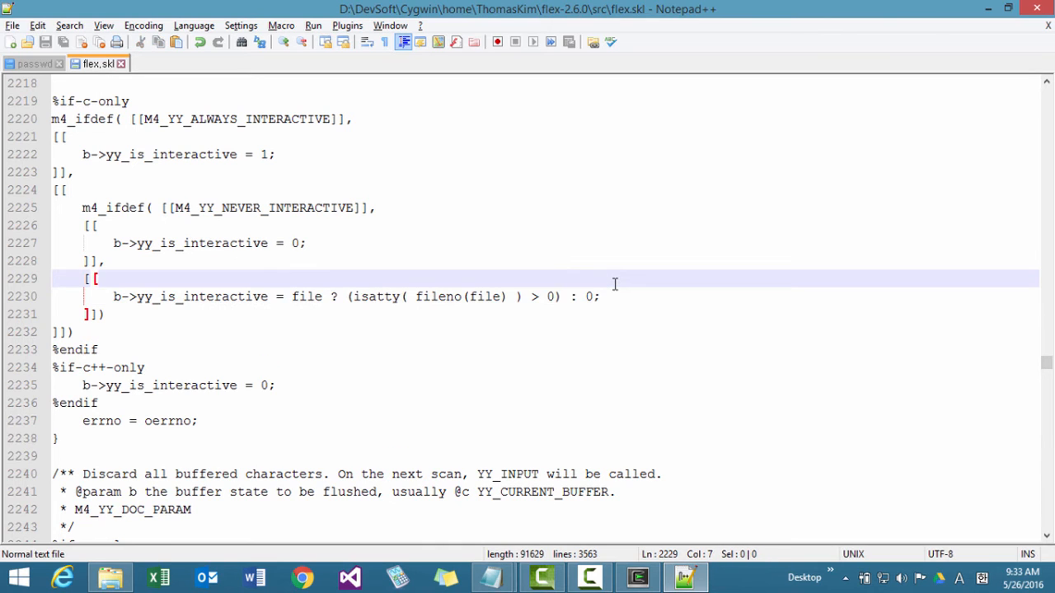
pyautogui.press('Return')
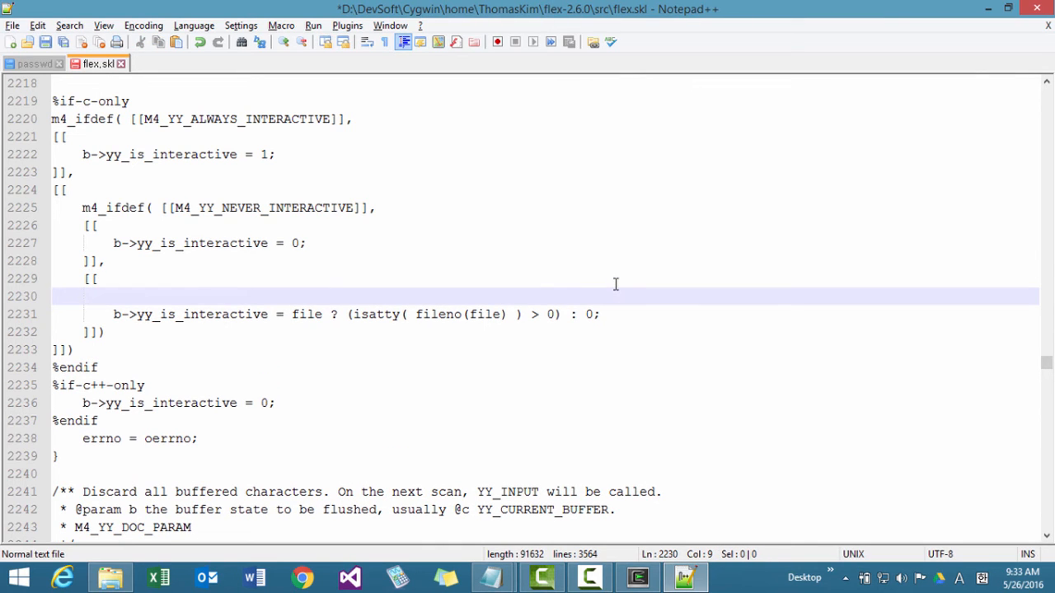
pyautogui.write('#if defined')
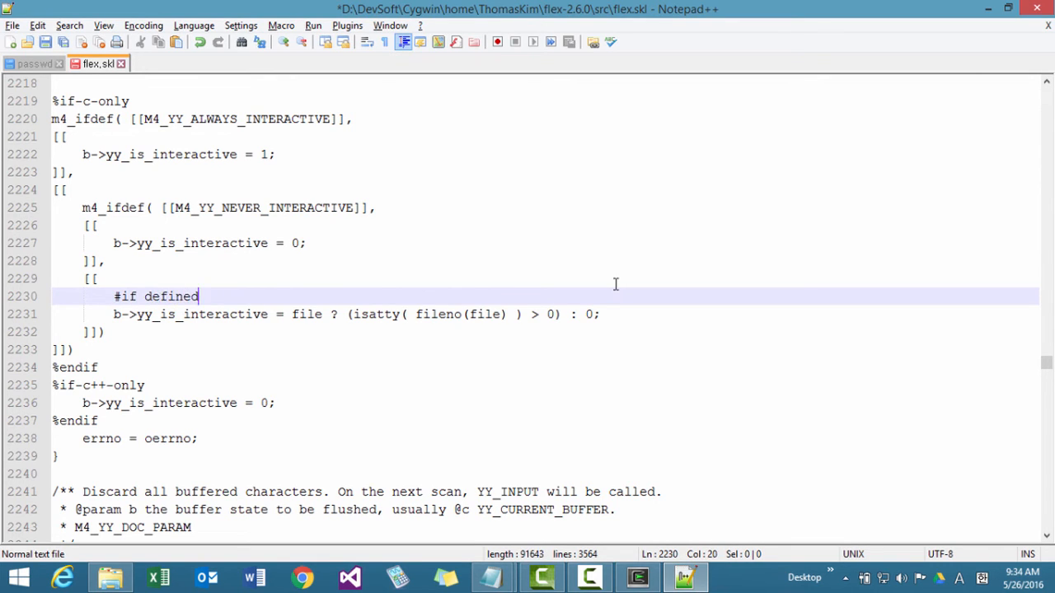
pyautogui.write('(_MSC_BUILD) &&')
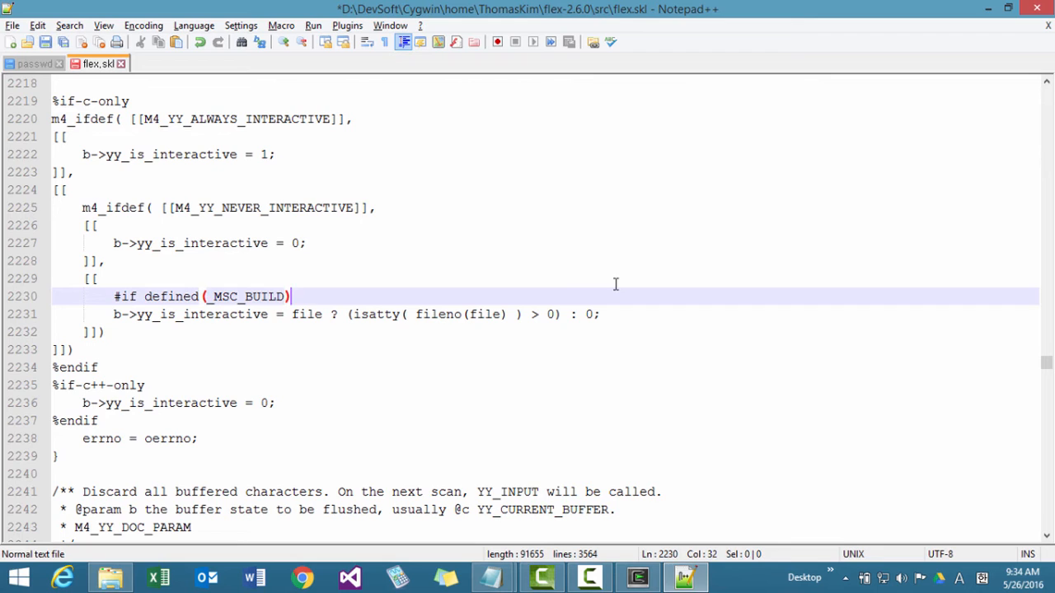
pyautogui.write(' ()')
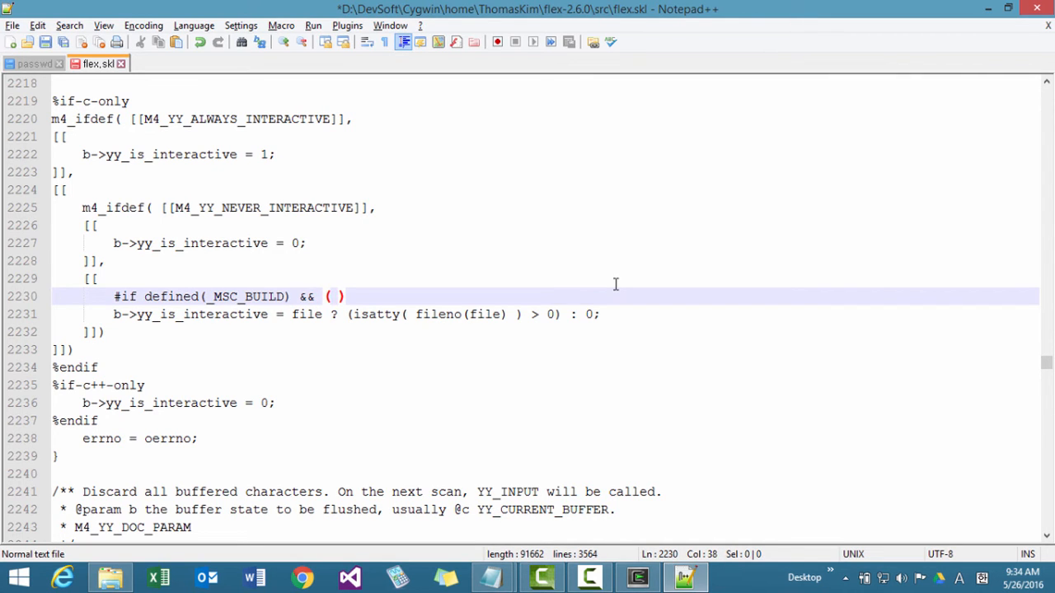
pyautogui.write(' defined(')
pyautogui.write('_WIN')
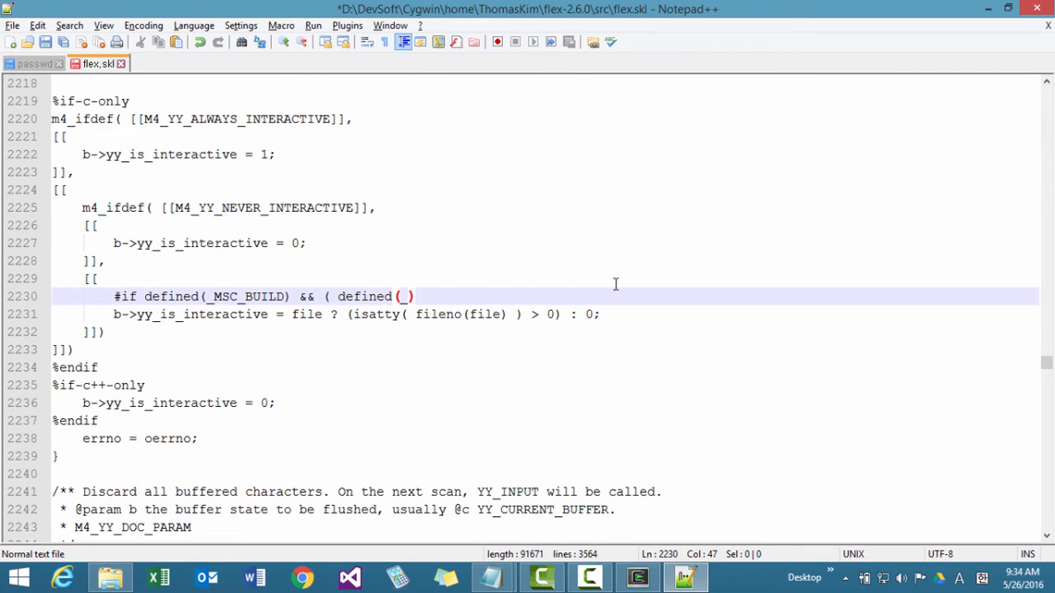
pyautogui.write('32) ')
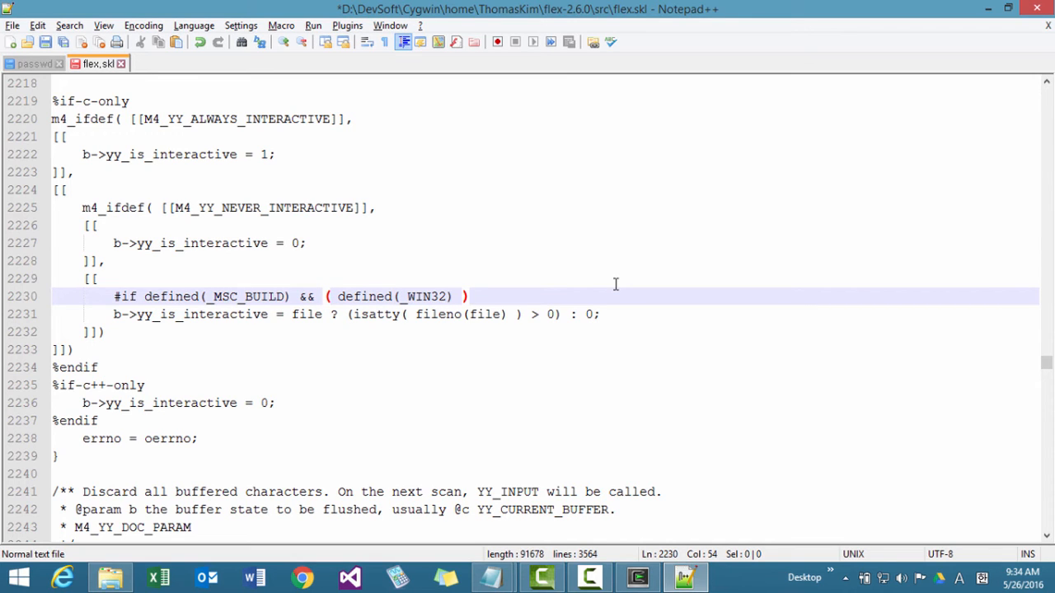
pyautogui.write('|| defi')
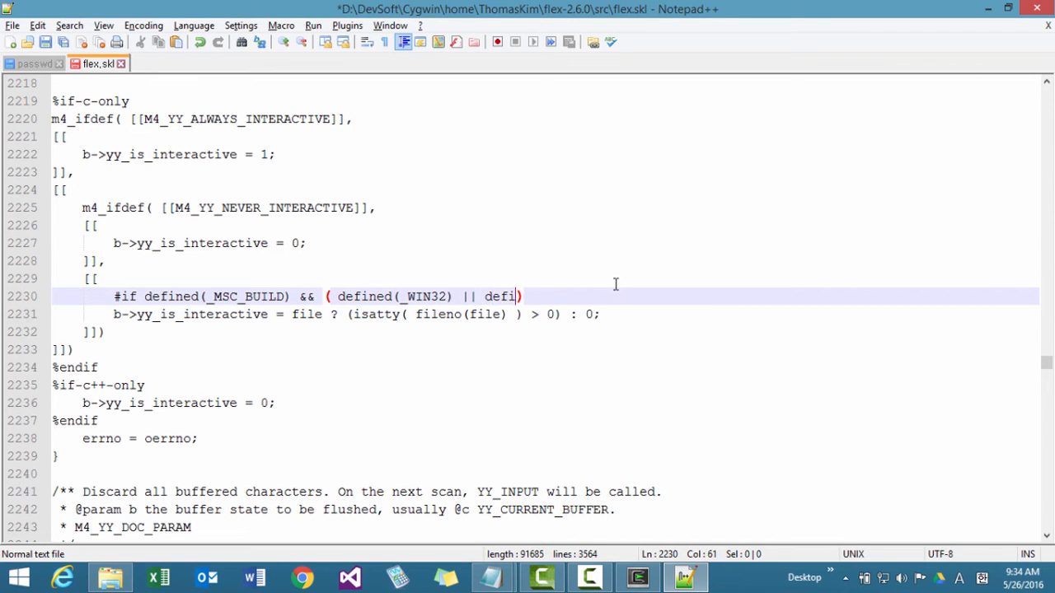
pyautogui.write('ned(')
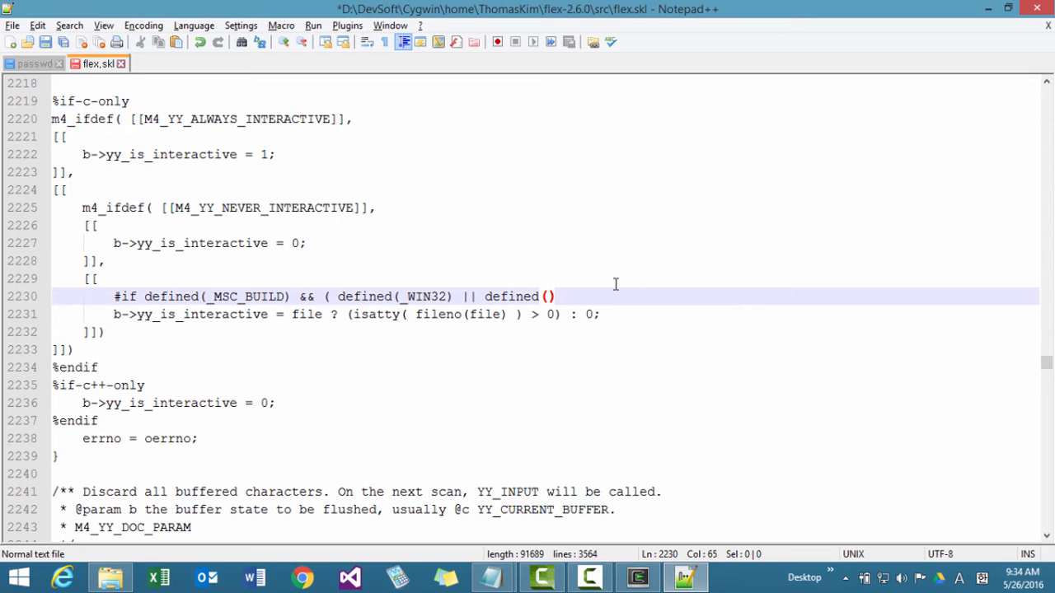
pyautogui.write('_WIN64)')
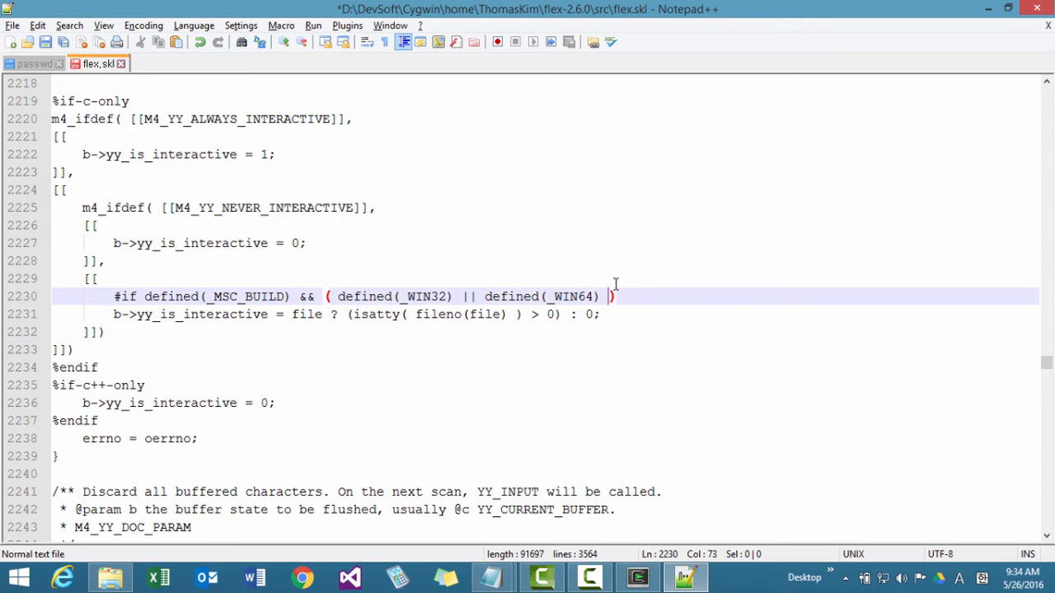
# Complete the new #if condition with ( defined(_WIN32) || defined(_WIN64) ).
pyautogui.press('Right')
# Indent the b->yy_is_interactive assignment beneath the new #if by one level.
pyautogui.press('Down')
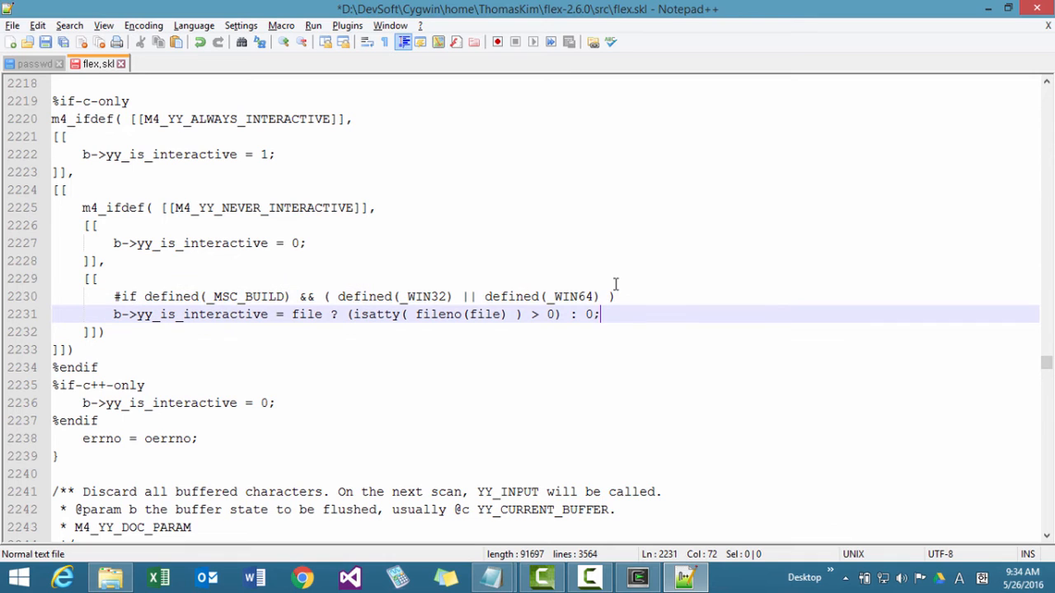
pyautogui.press('Home')
pyautogui.press('Tab')
pyautogui.press('End')
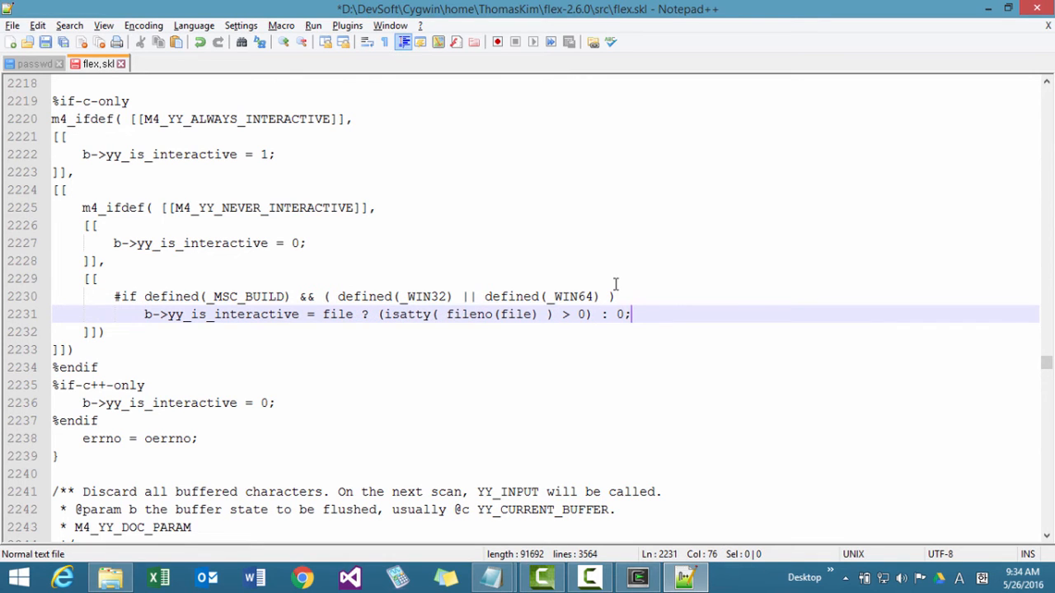
# Add an #else line below the indented assignment, aligned with the #if, and start an empty line after it.
pyautogui.press('Return')
pyautogui.press('BackSpace')
pyautogui.write('else')
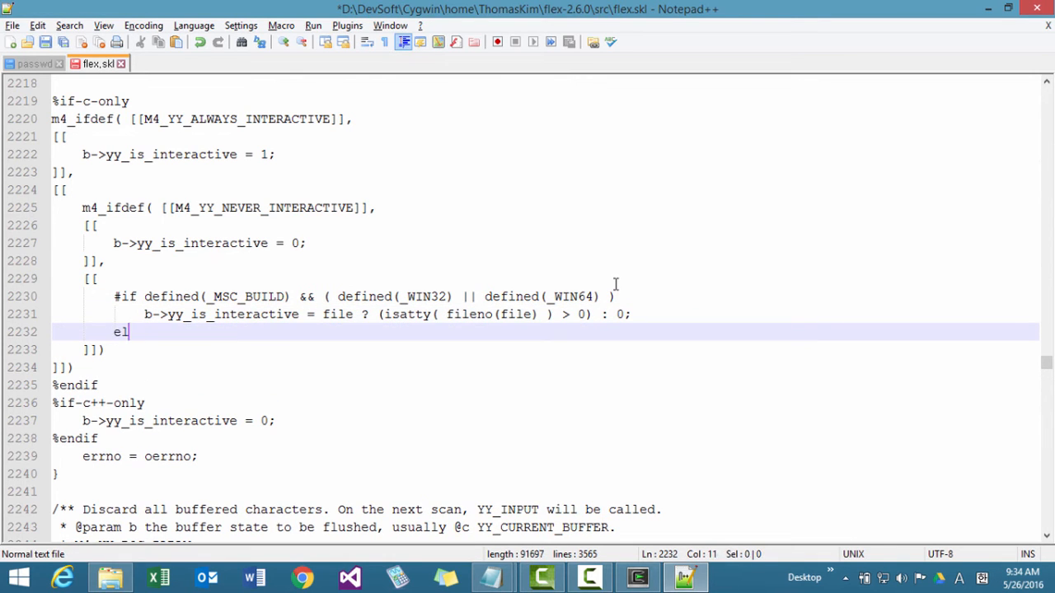
pyautogui.press('Left')
pyautogui.press('Left')
pyautogui.press('Left')
pyautogui.press('Left')
pyautogui.write('#')
pyautogui.press('Return')
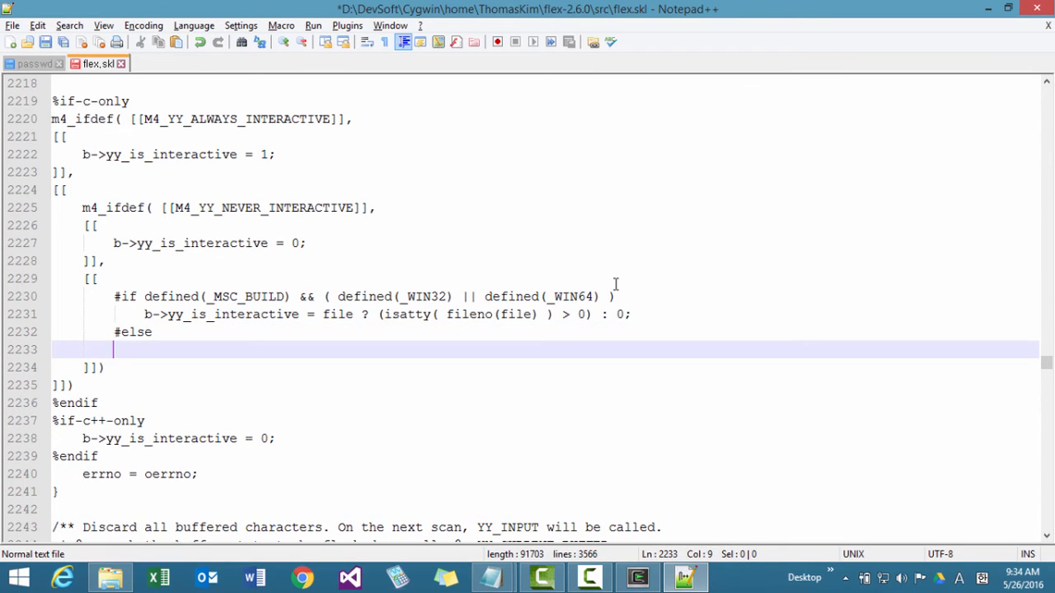
# Close the conditional with #endif below the #else line, leaving one empty line between the two directives.
pyautogui.write('#ednif')
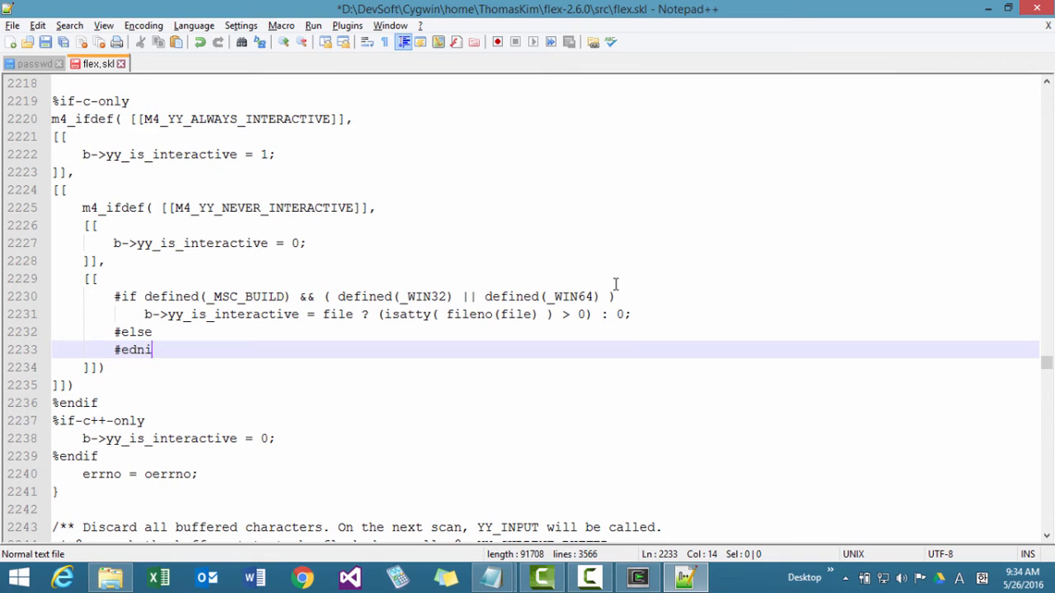
pyautogui.press('BackSpace')
pyautogui.press('BackSpace')
pyautogui.press('BackSpace')
pyautogui.press('BackSpace')
pyautogui.write('ndif')
pyautogui.press('Up')
pyautogui.press('Return')
# Copy the b->yy_is_interactive isatty assignment from the #if branch onto the empty line of the #else branch.
pyautogui.press('Up')
pyautogui.press('Up')
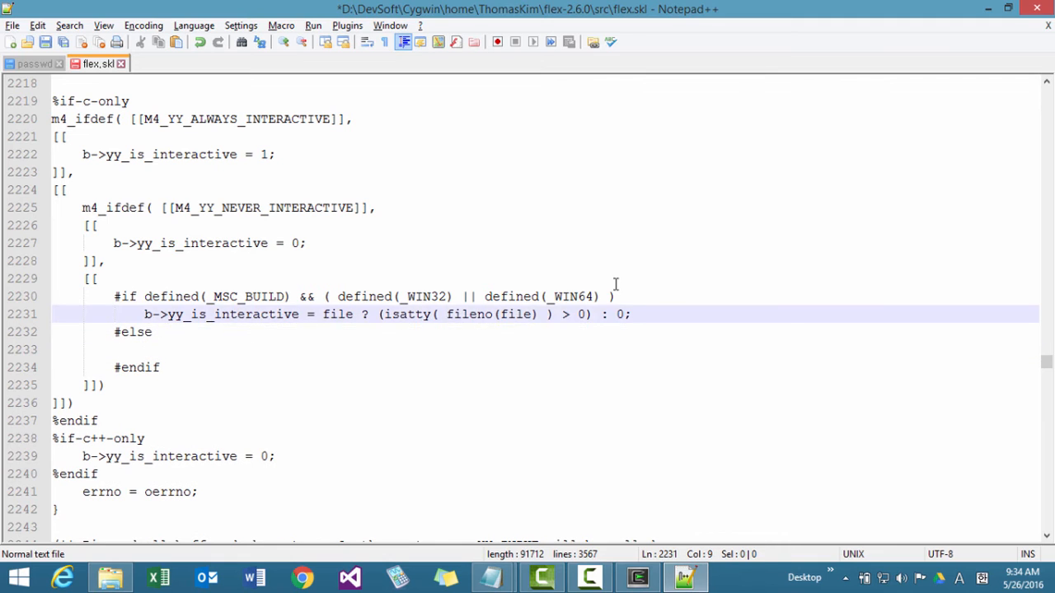
pyautogui.hotkey('shift', 'End')
pyautogui.hotkey('ctrl', 'c')
pyautogui.press('Down')
pyautogui.press('Down')
pyautogui.hotkey('ctrl', 'v')
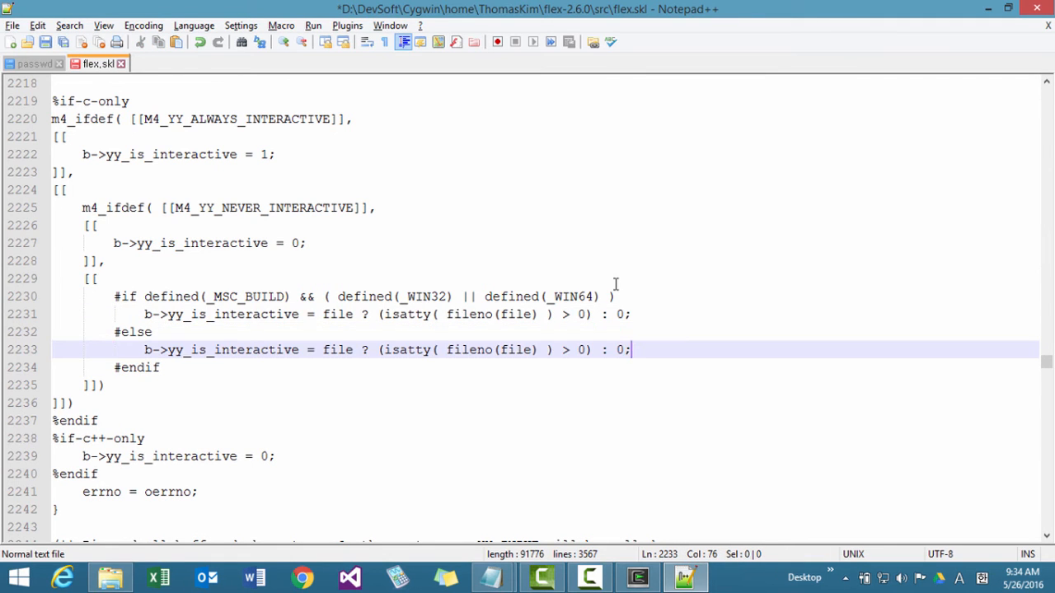
# Prefix isatty and fileno with underscores in the #if branch's assignment, making them _isatty and _fileno.
pyautogui.press('Up')
pyautogui.press('Up')
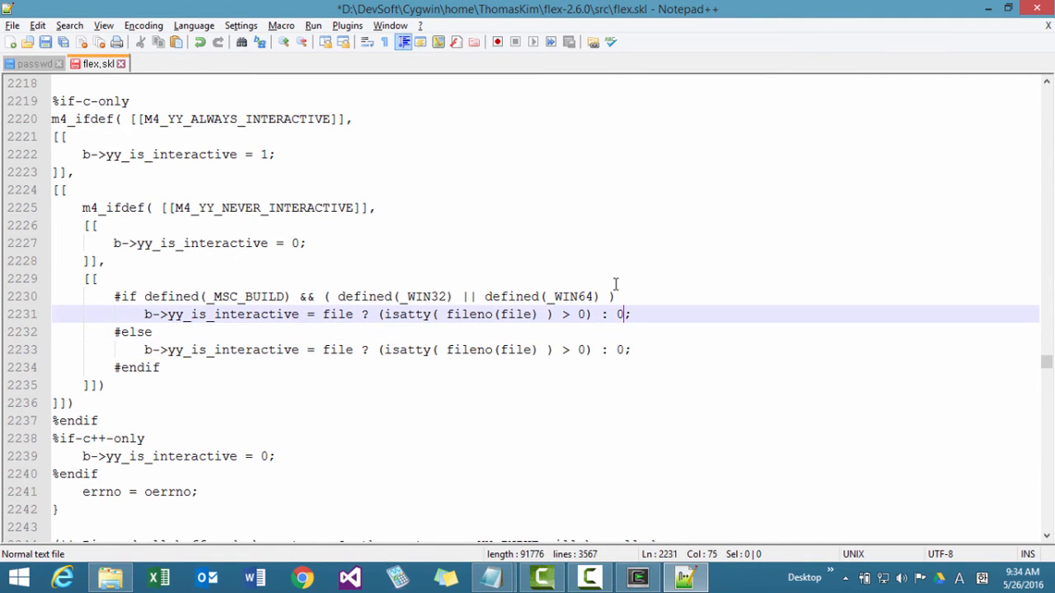
pyautogui.press('Left')
pyautogui.press('Left')
pyautogui.press('Left')
pyautogui.press('Left')
pyautogui.press('Left')
pyautogui.press('Left')
pyautogui.press('Left')
pyautogui.press('Left')
pyautogui.press('Left')
pyautogui.press('Left')
pyautogui.press('Left')
pyautogui.press('Left')
pyautogui.press('Left')
pyautogui.press('Left')
pyautogui.press('Left')
pyautogui.press('Left')
pyautogui.press('Left')
pyautogui.press('Left')
pyautogui.press('Left')
pyautogui.press('Left')
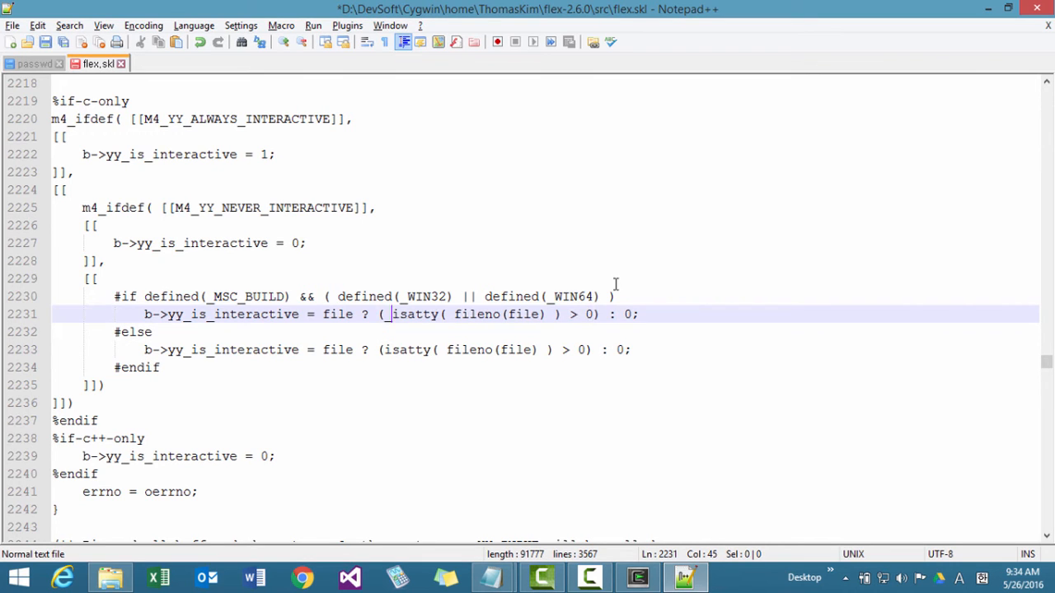
pyautogui.press('Right')
pyautogui.press('Right')
pyautogui.press('Right')
pyautogui.press('Right')
pyautogui.press('Right')
pyautogui.press('Right')
pyautogui.press('Right')
pyautogui.press('Right')
pyautogui.write('_')
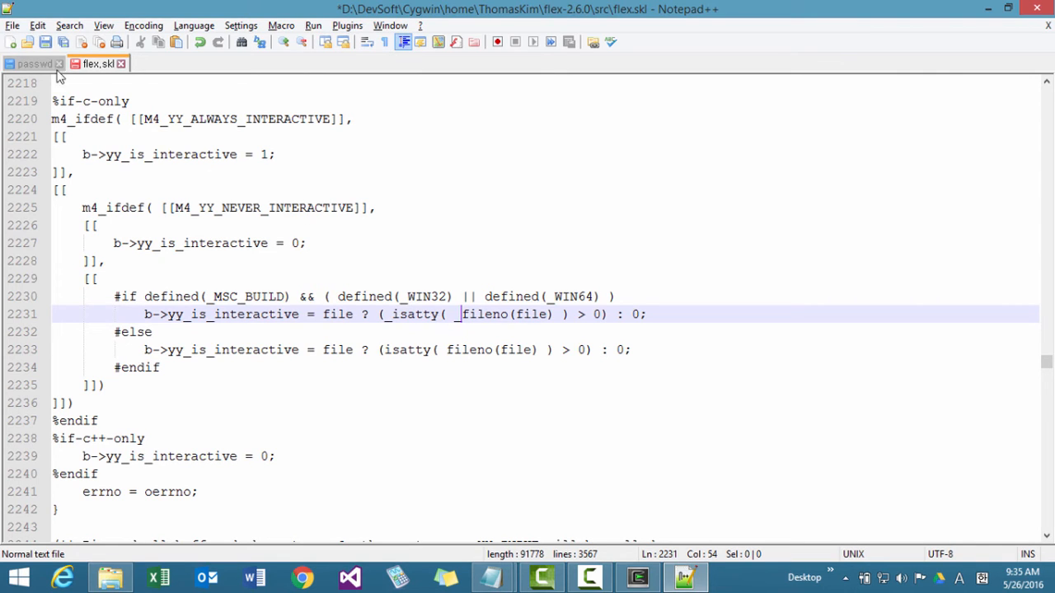
# Save the patched flex.skl and switch to the Cygwin - Bison - Flex install notes in Notepad.
pyautogui.click(64, 42)
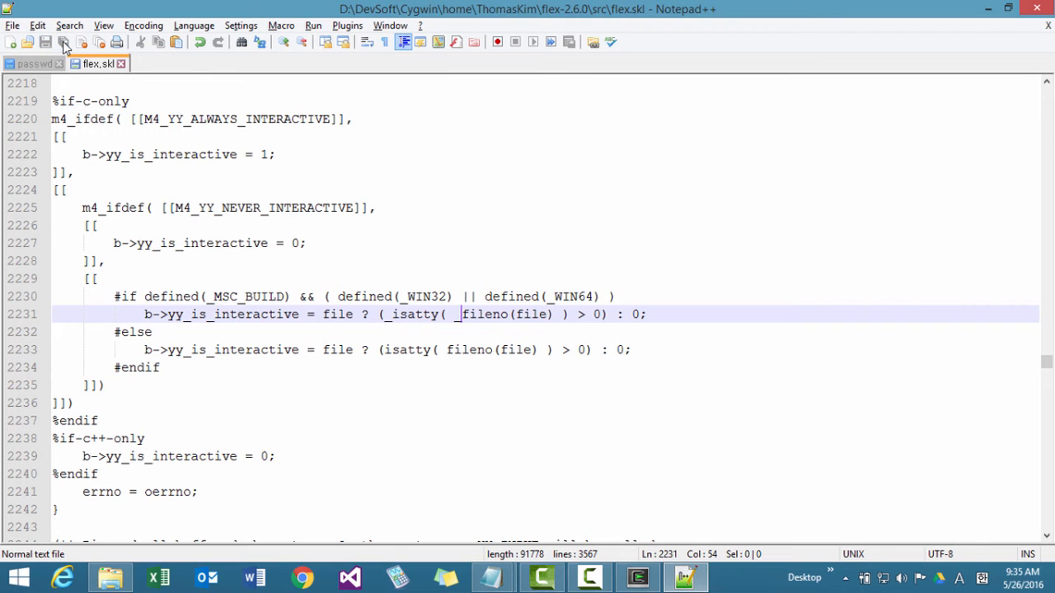
pyautogui.click(491, 577)
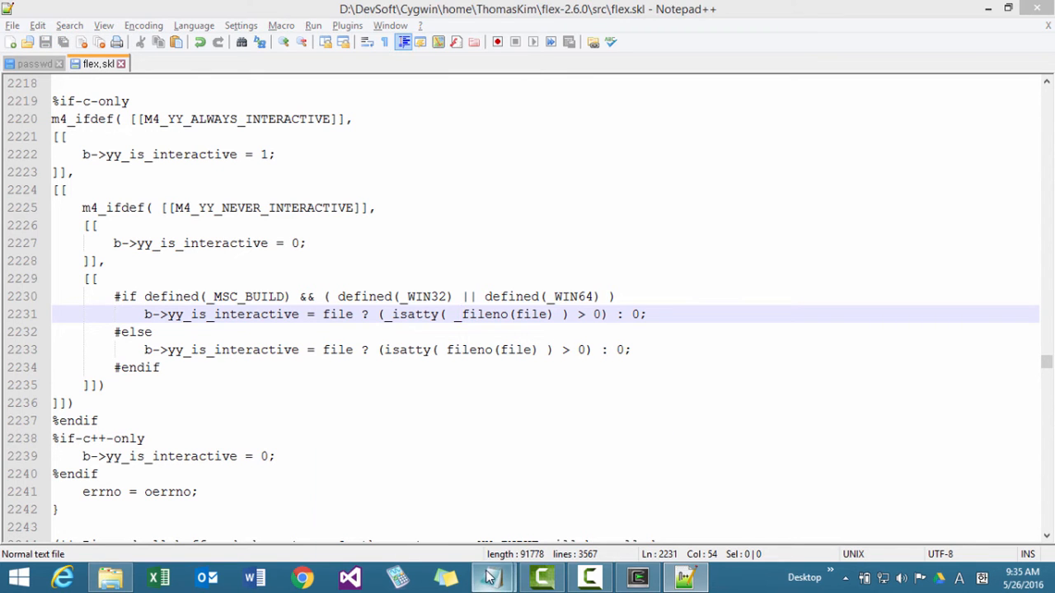
pyautogui.click(445, 494)
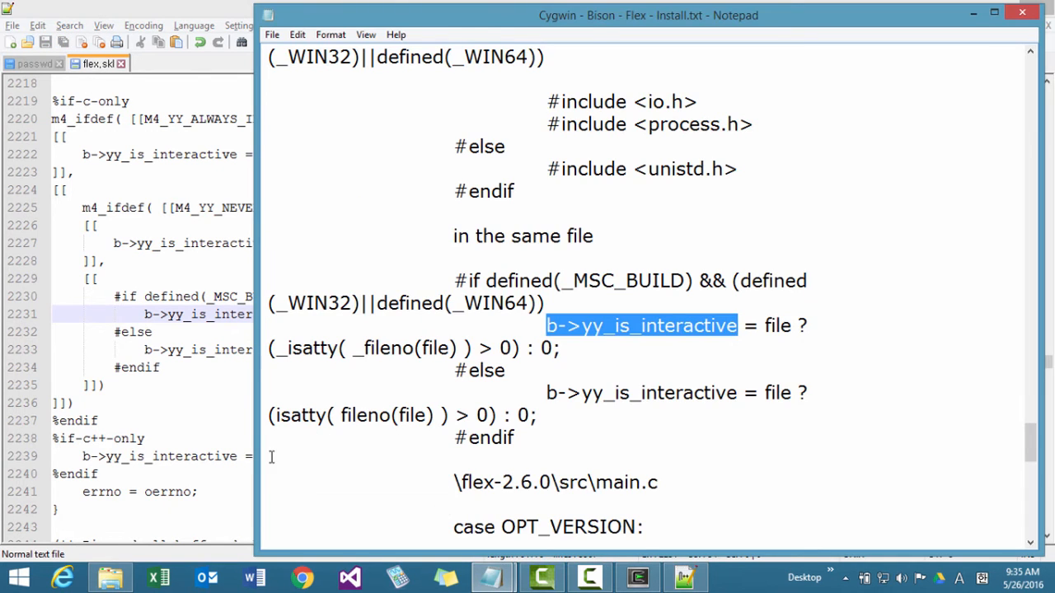
# Widen the install notes window with word wrap turned off, and save the notes.
pyautogui.moveTo(254, 458); pyautogui.dragTo(38, 432)
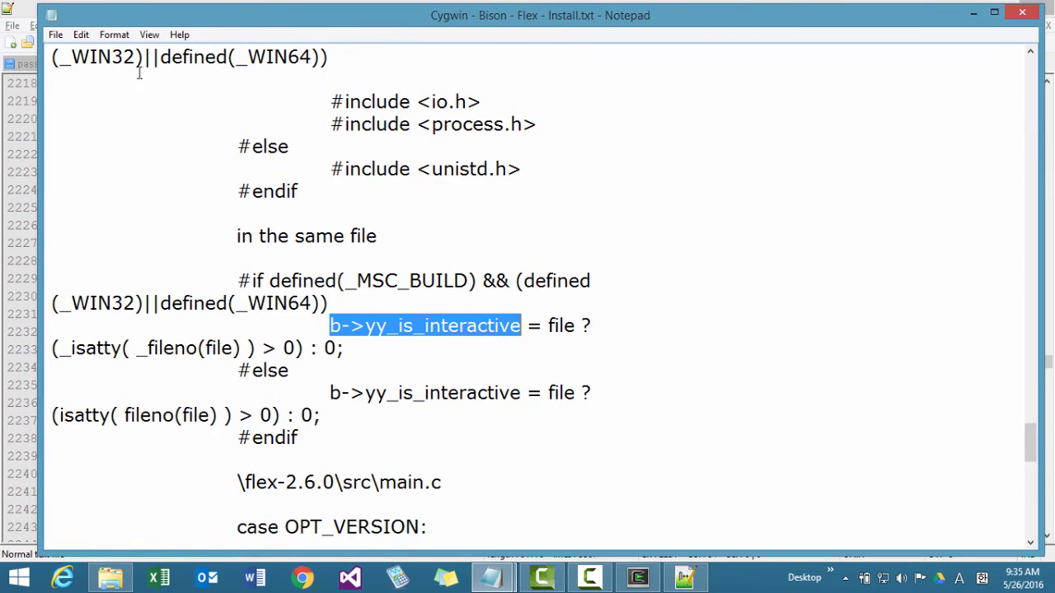
pyautogui.click(108, 36)
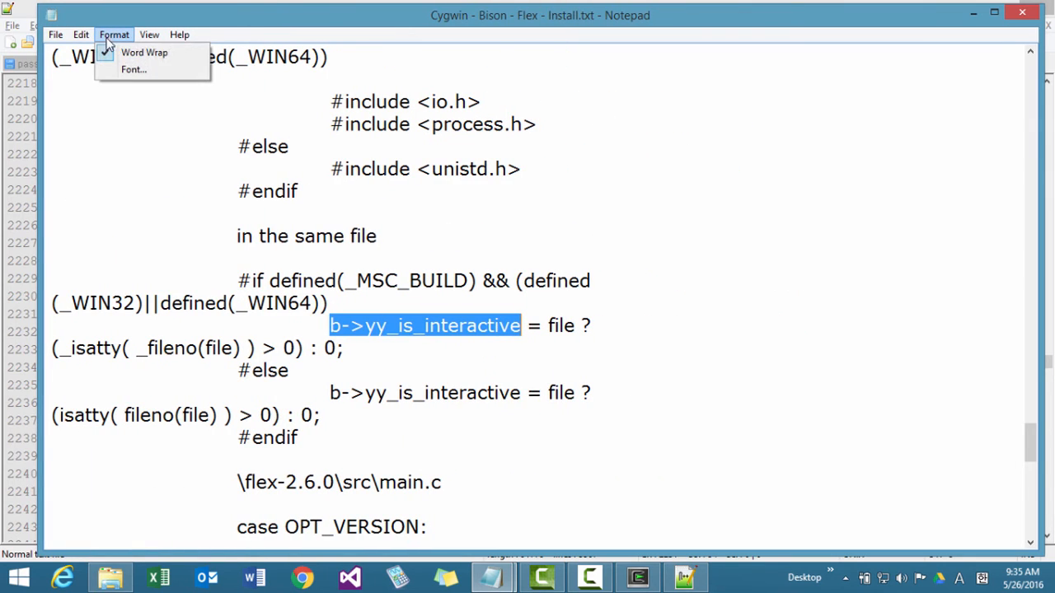
pyautogui.click(141, 52)
pyautogui.click(685, 375)
pyautogui.scroll(-20, 684, 375)
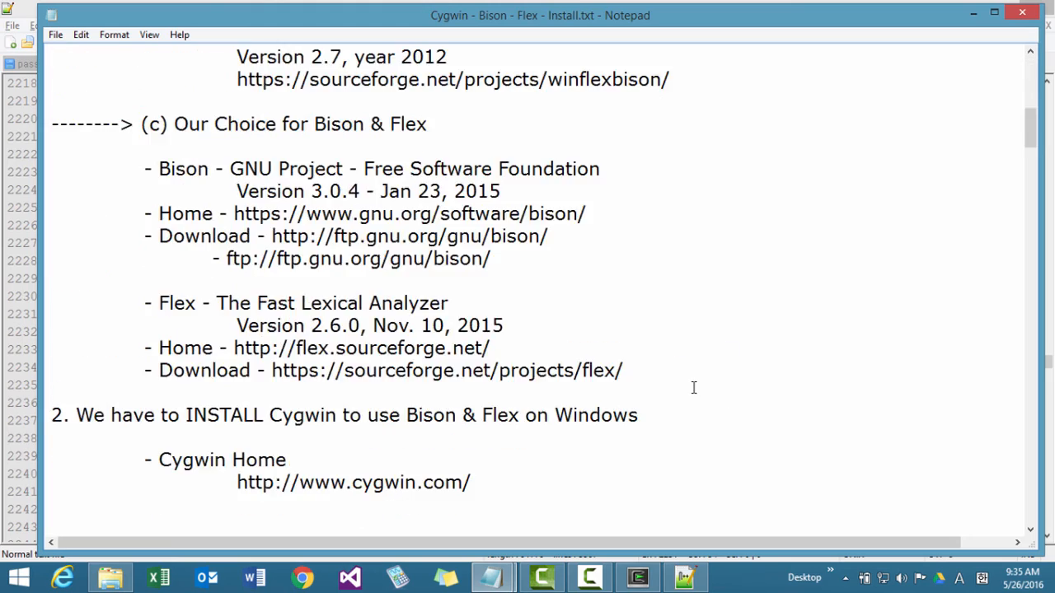
pyautogui.scroll(-20, 698, 388)
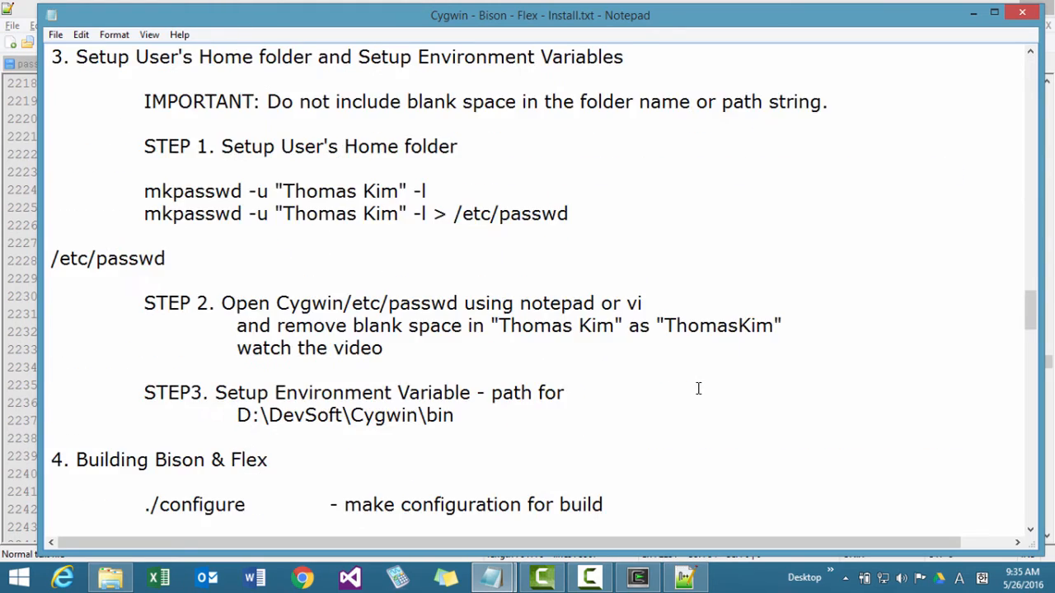
pyautogui.scroll(-8, 698, 388)
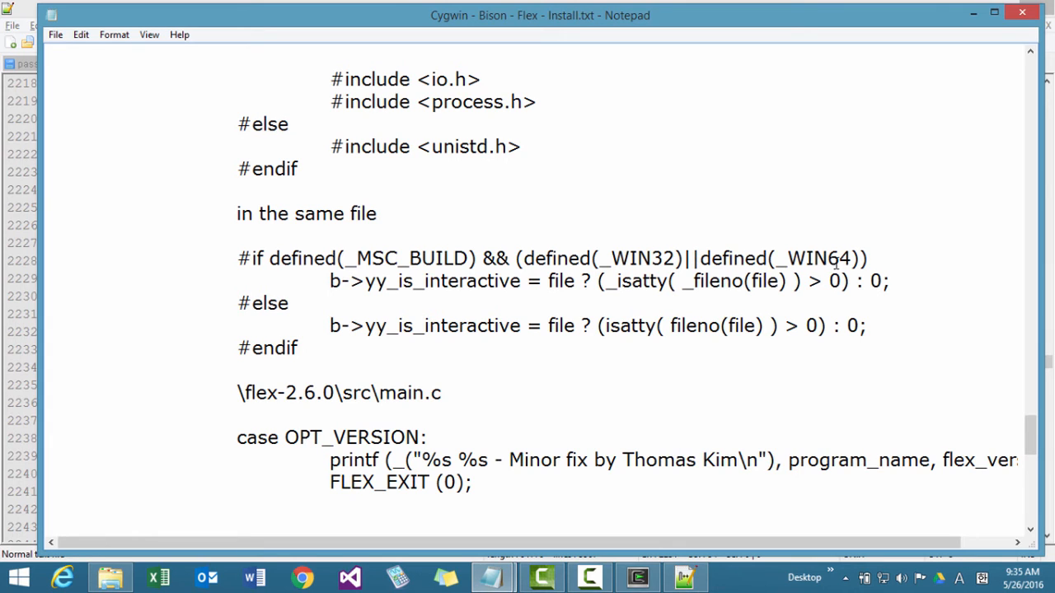
pyautogui.click(56, 35)
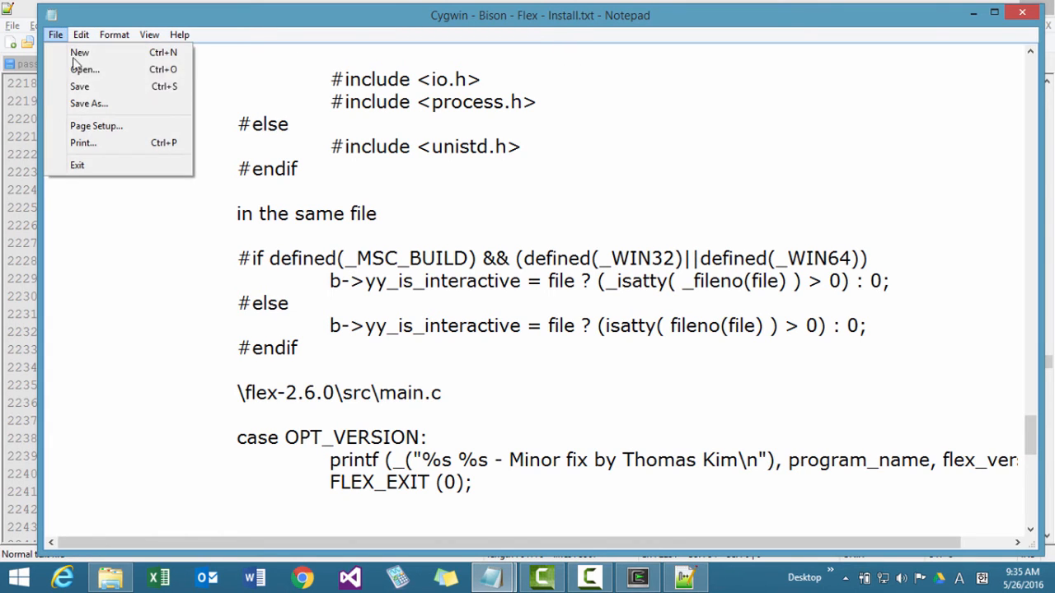
pyautogui.click(82, 86)
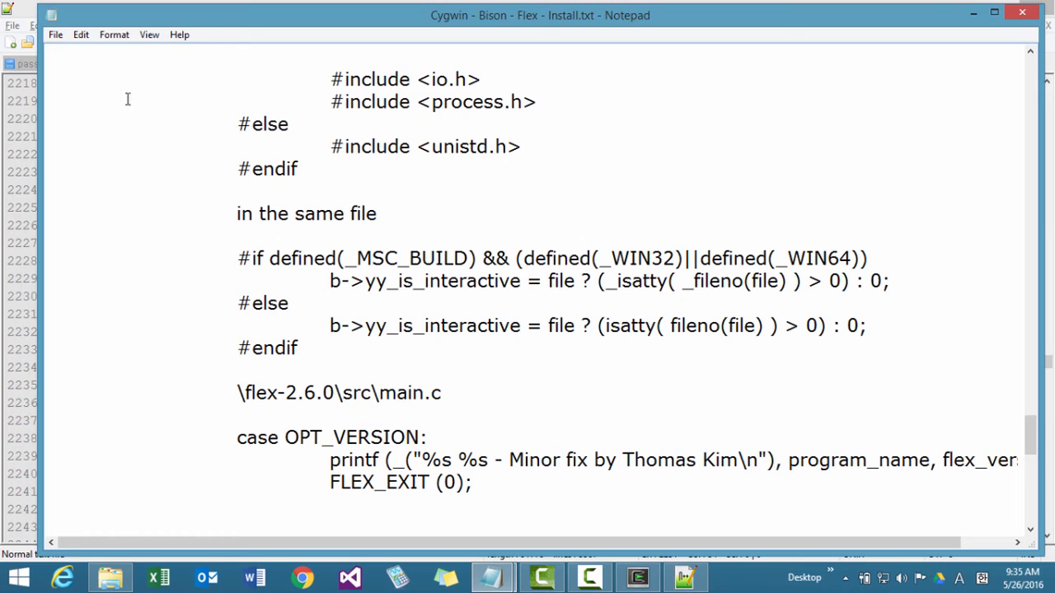
# Close flex.skl and passwd in Notepad++ and exit the editor.
pyautogui.click(25, 17)
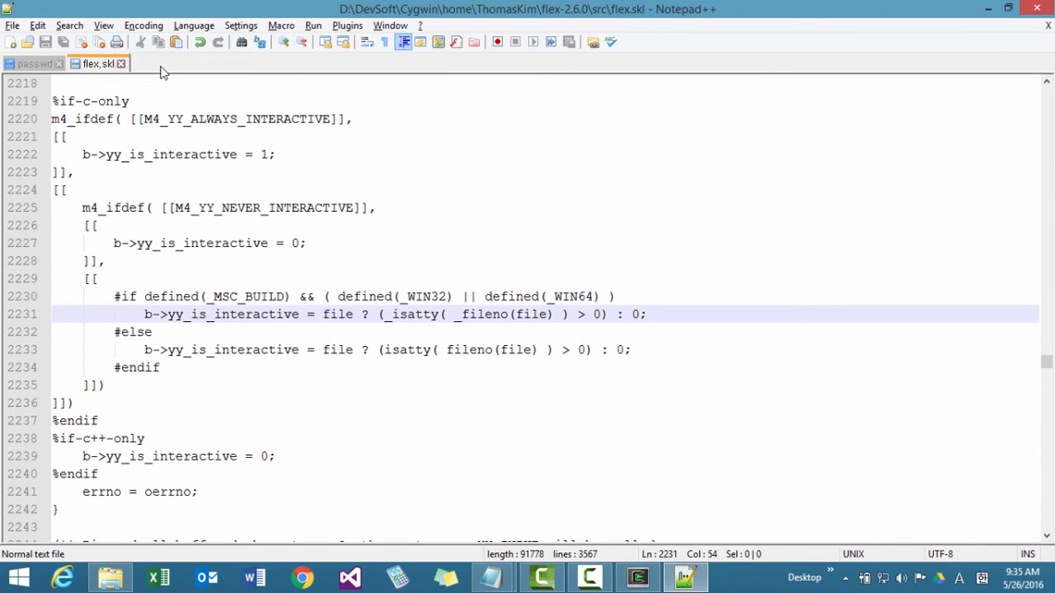
pyautogui.click(121, 65)
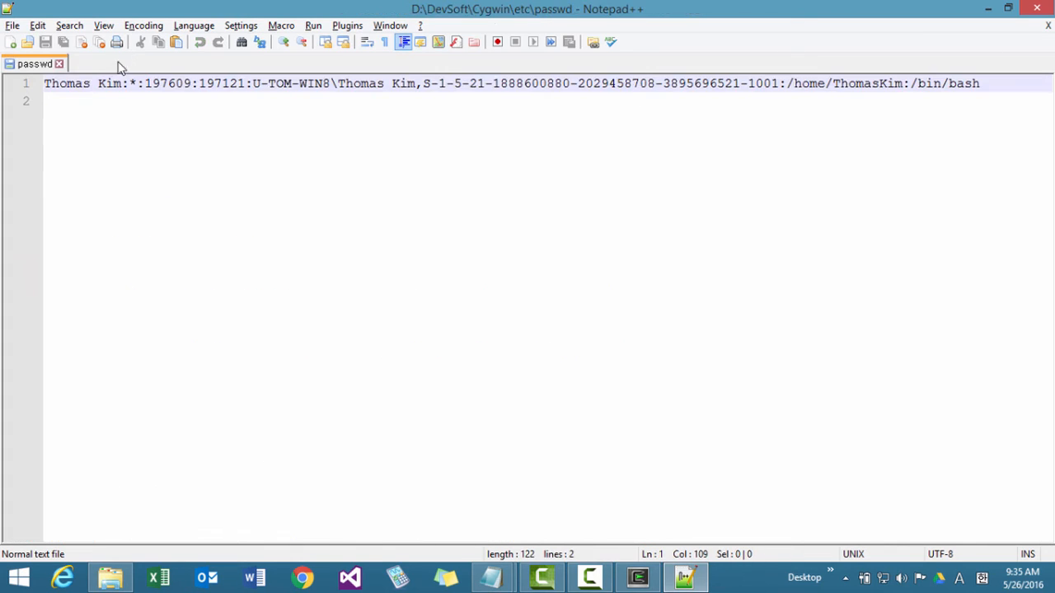
pyautogui.click(60, 64)
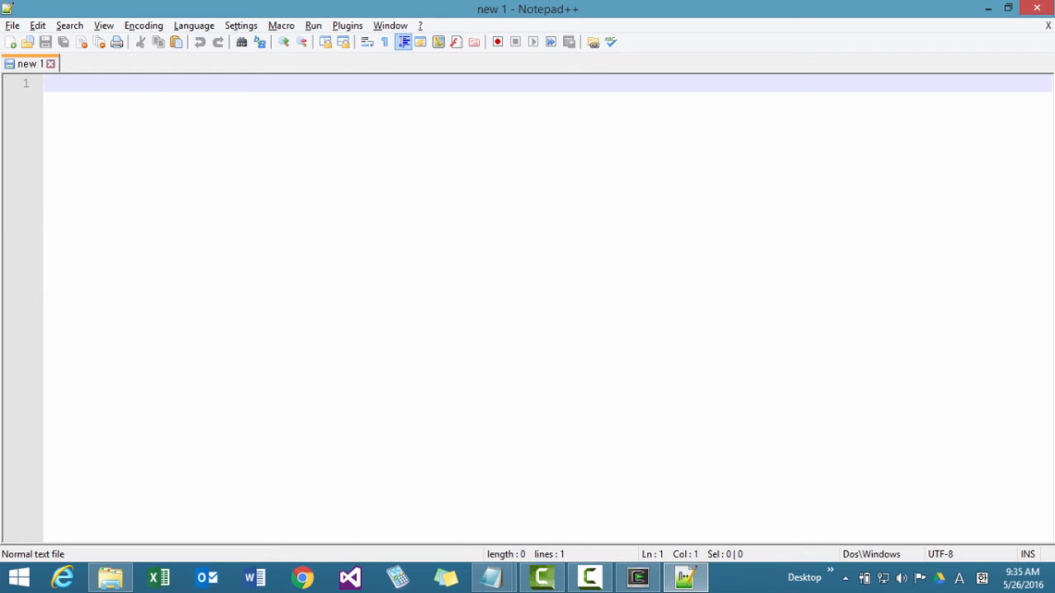
pyautogui.click(1036, 10)
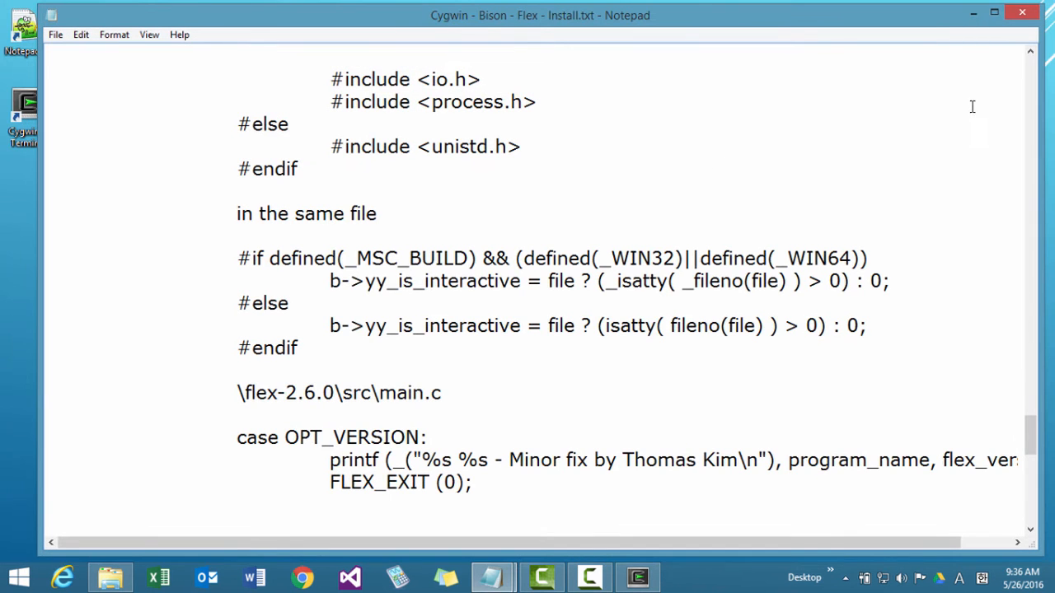
# Save the install notes again and rebuild Flex by running make in the Cygwin terminal in ~/flex-2.6.0.
pyautogui.click(55, 35)
pyautogui.click(73, 88)
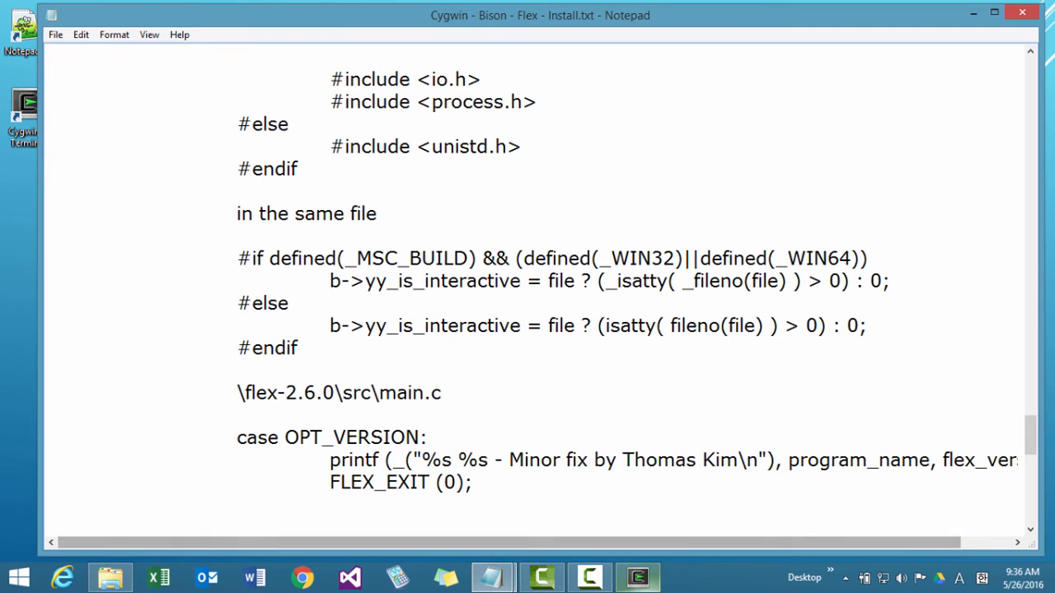
pyautogui.click(637, 577)
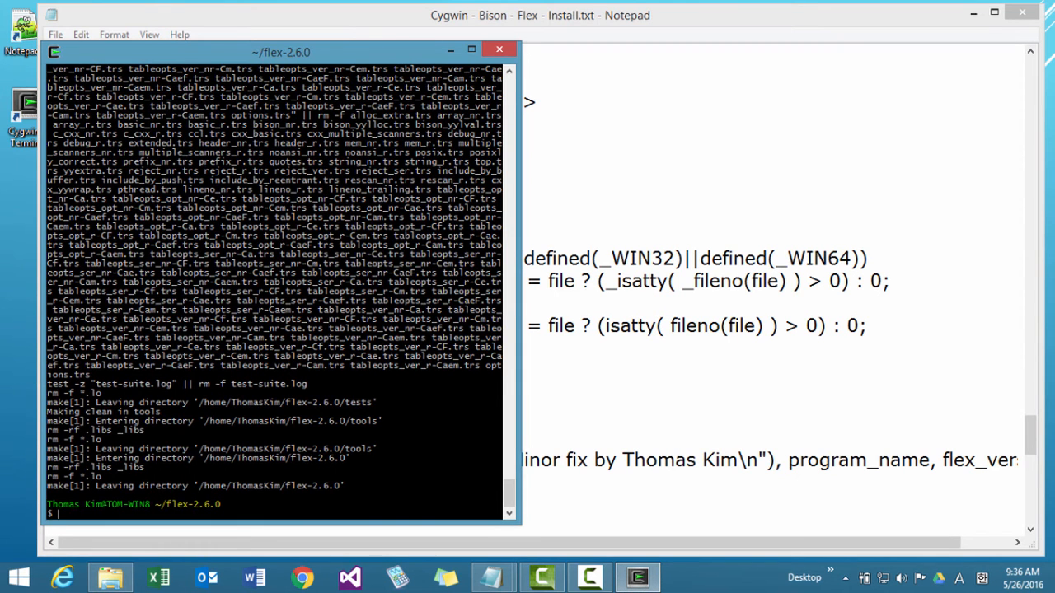
pyautogui.press('Up')
pyautogui.press('Return')
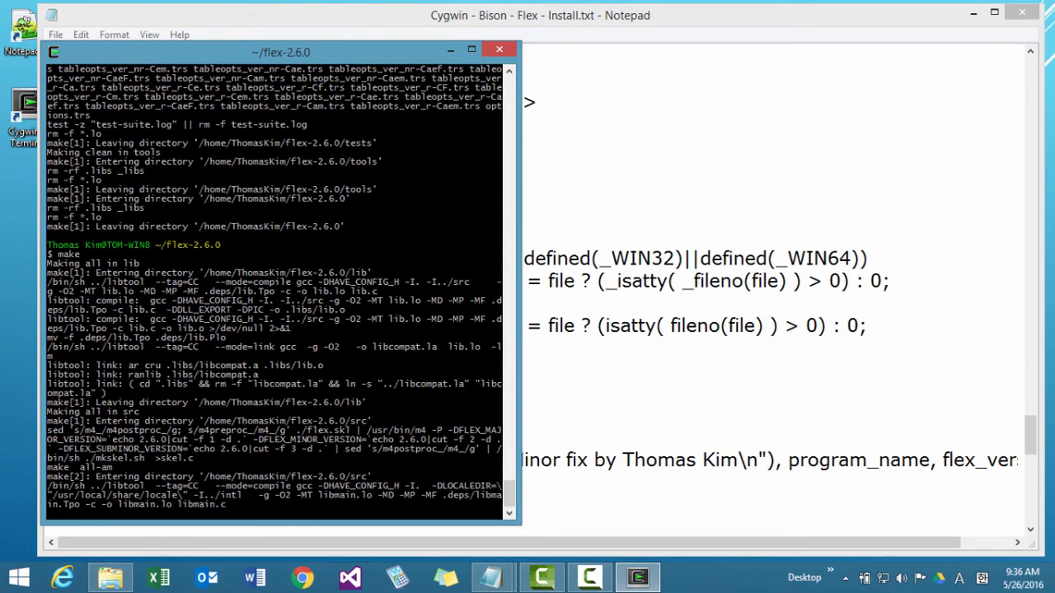
# Inspect the build output in the src\.libs folder of flex-2.6.0 and the make messages in the terminal.
pyautogui.click(109, 581)
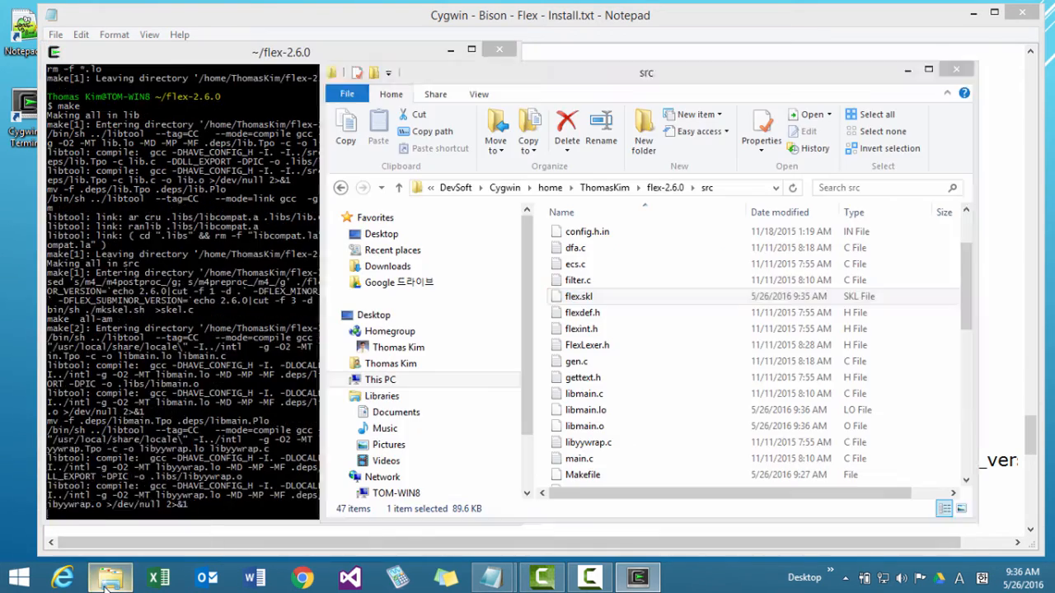
pyautogui.click(607, 188)
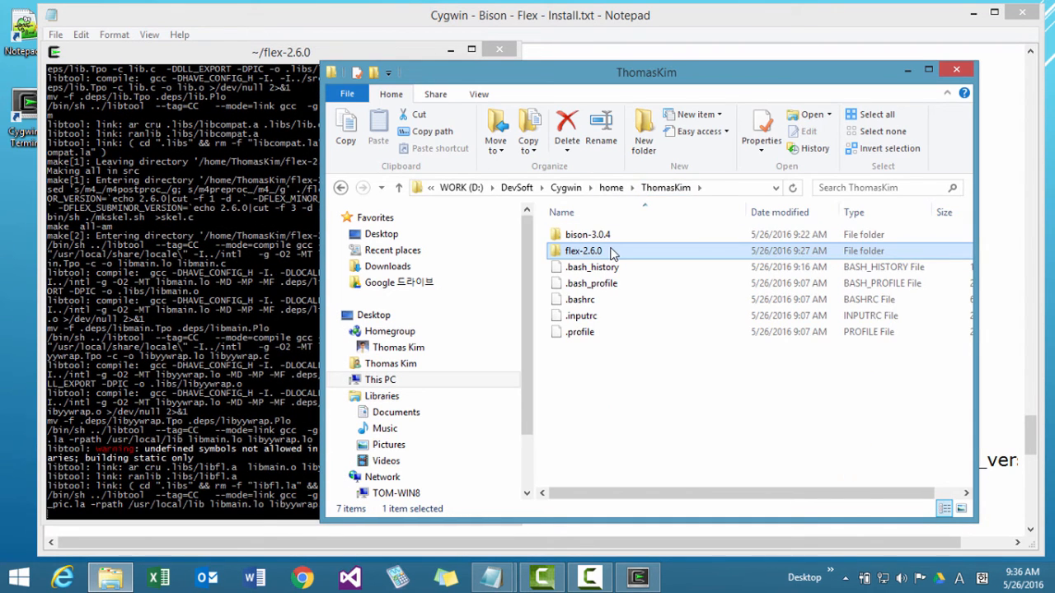
pyautogui.doubleClick(612, 252)
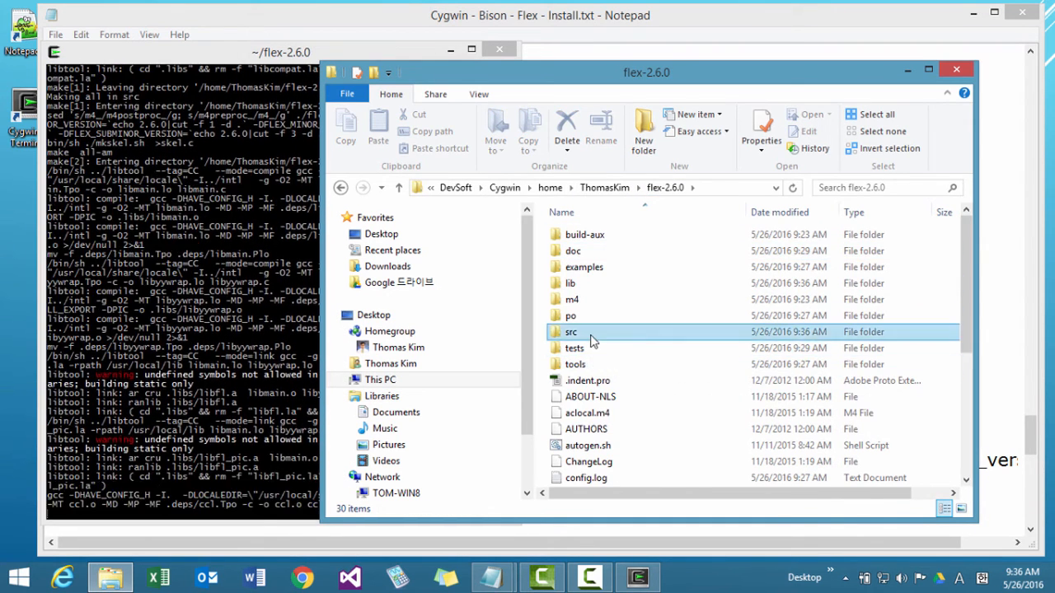
pyautogui.doubleClick(591, 333)
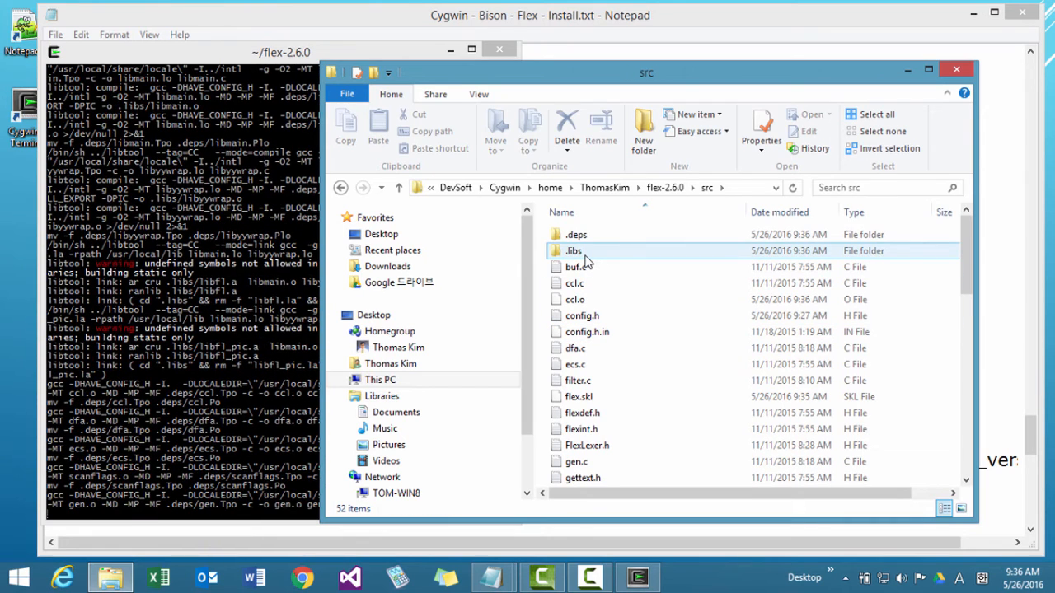
pyautogui.doubleClick(585, 254)
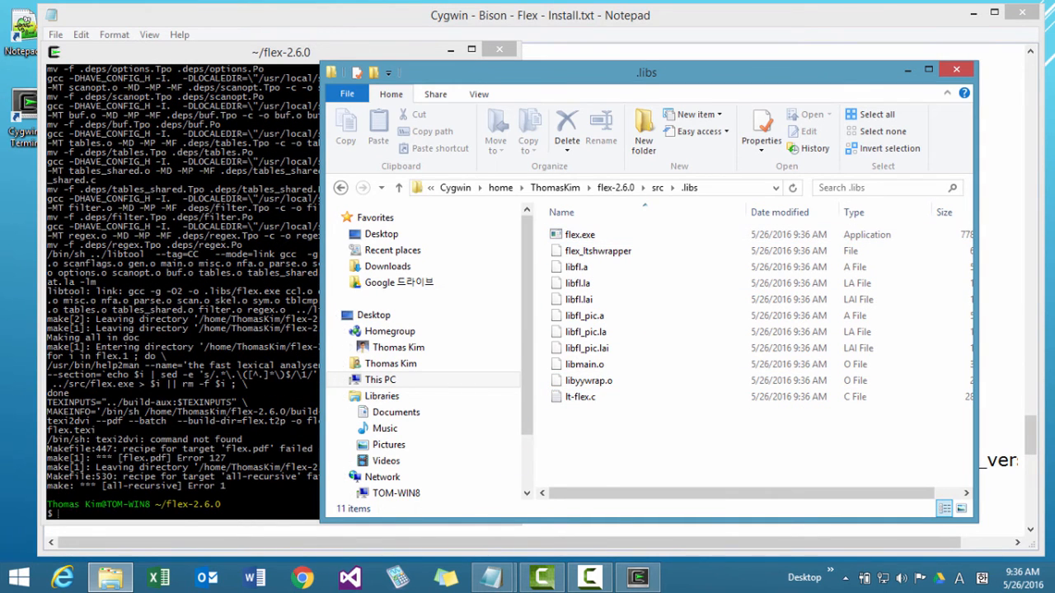
pyautogui.click(241, 504)
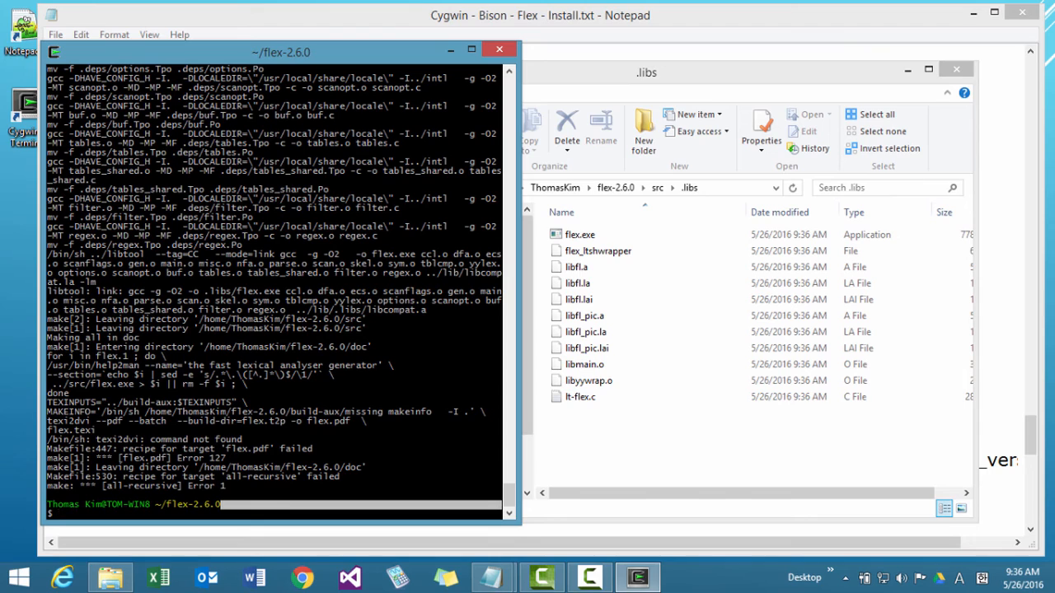
pyautogui.click(283, 472)
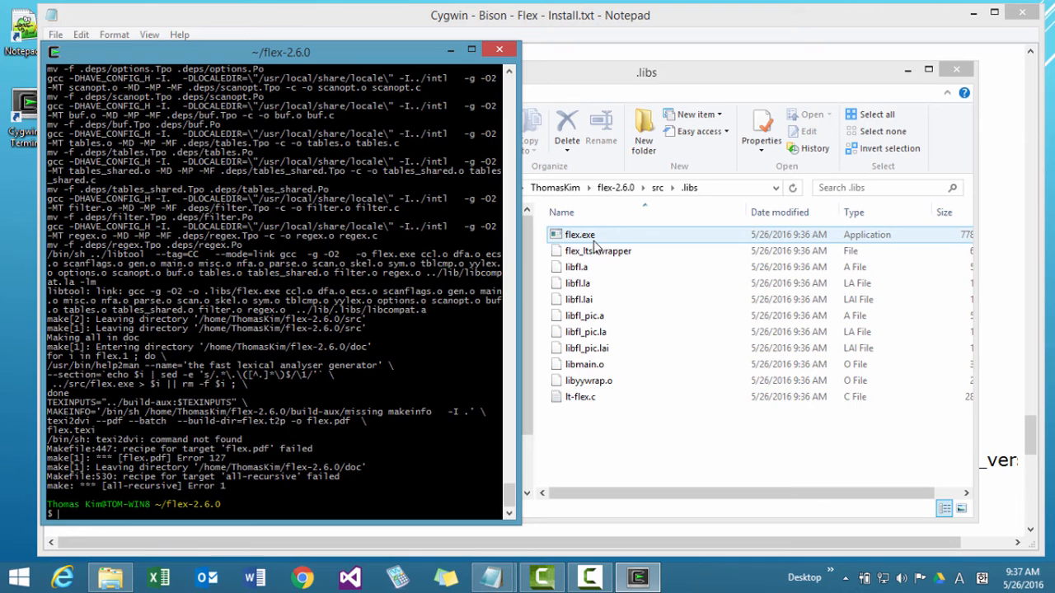
# Open main.c from the flex-2.6.0 src folder in Notepad++.
pyautogui.click(657, 188)
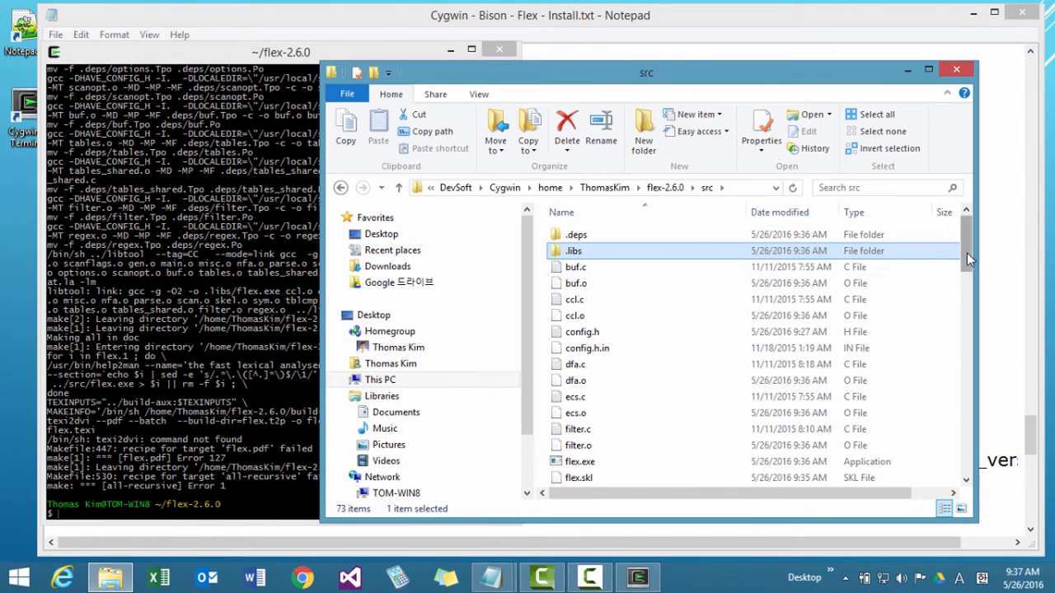
pyautogui.moveTo(967, 252); pyautogui.dragTo(963, 332)
pyautogui.click(576, 350)
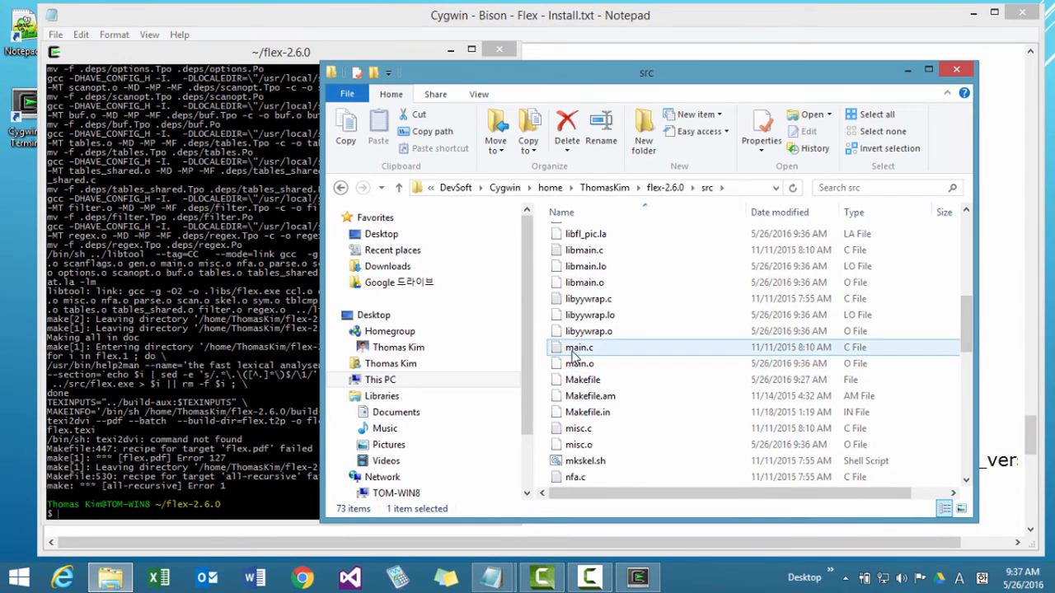
pyautogui.rightClick(572, 353)
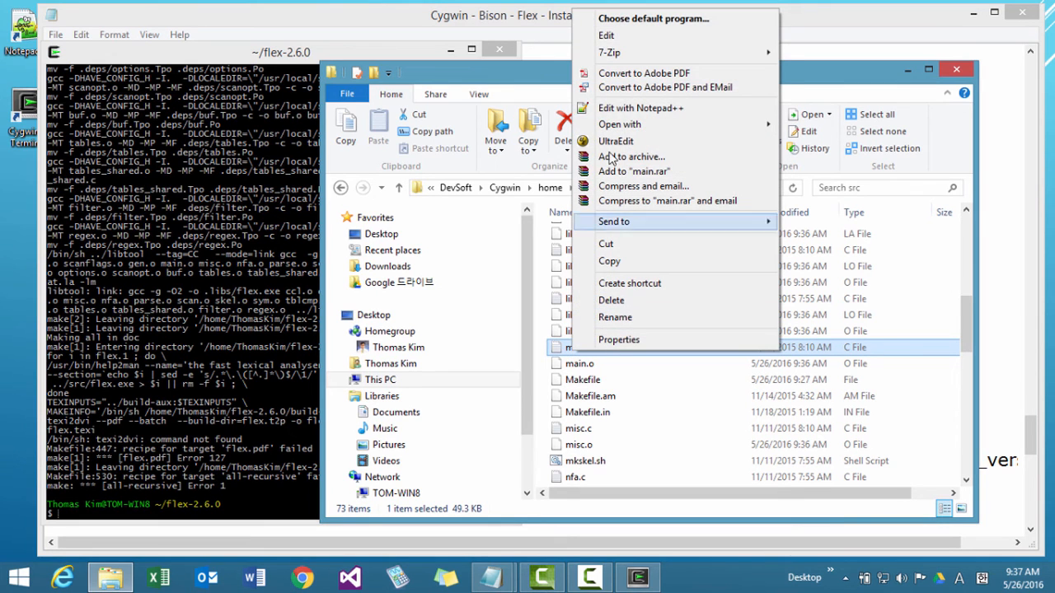
pyautogui.click(622, 108)
pyautogui.click(522, 189)
pyautogui.scroll(-15, 539, 198)
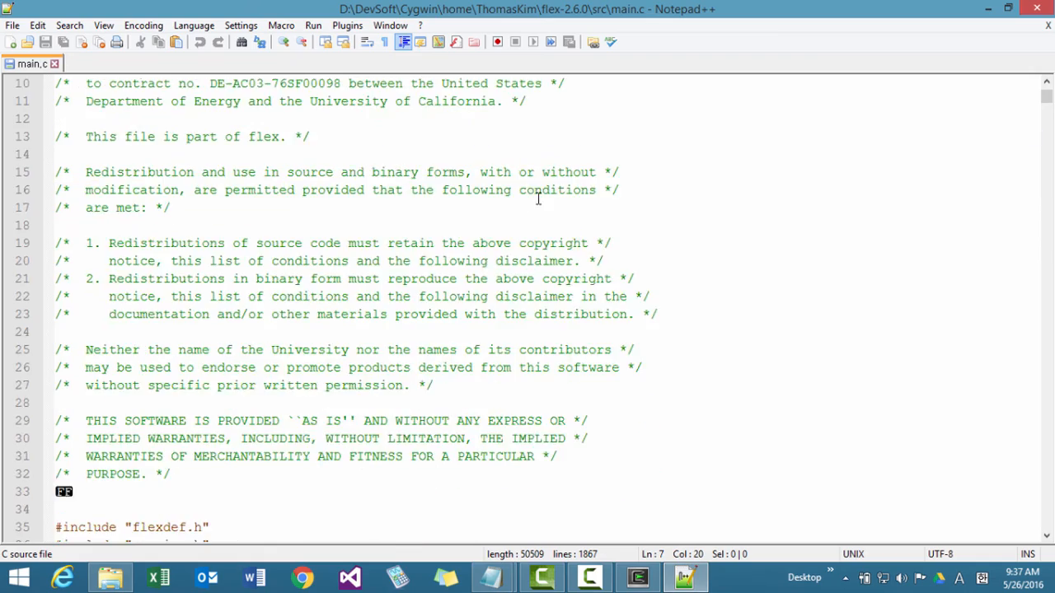
pyautogui.scroll(-6, 548, 226)
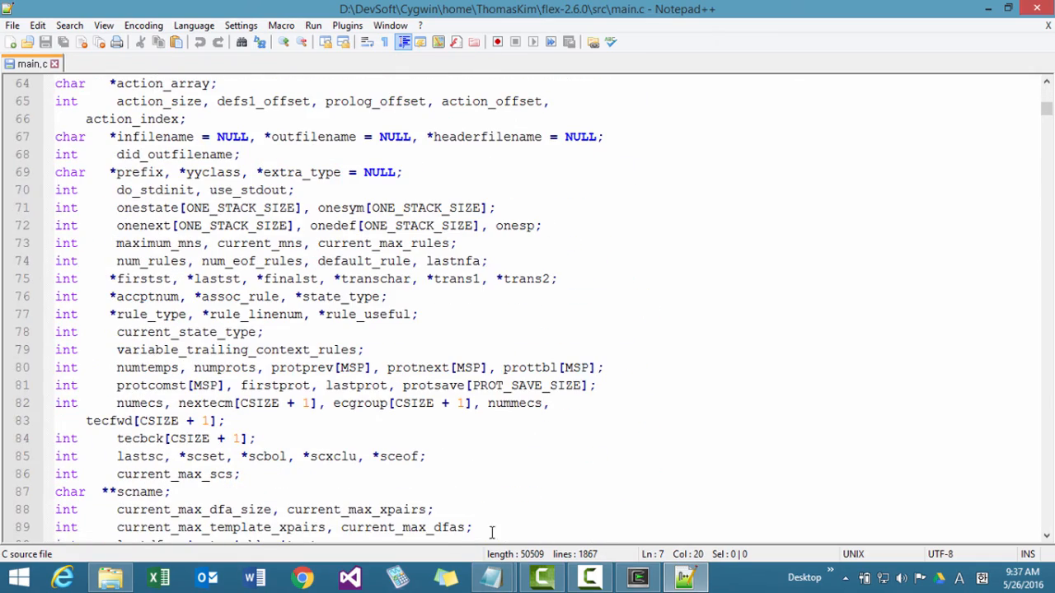
# Copy the identifier OPT_VERSION from the main.c section of the install notes in Notepad.
pyautogui.moveTo(491, 575)
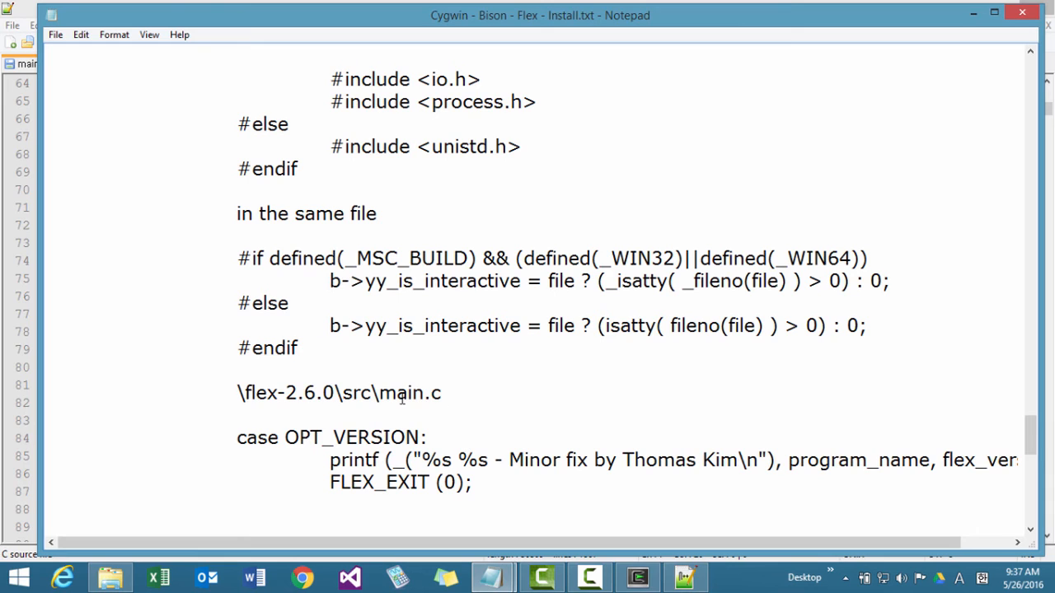
pyautogui.click(402, 326)
pyautogui.moveTo(420, 438); pyautogui.dragTo(286, 438)
pyautogui.hotkey('ctrl', 'c')
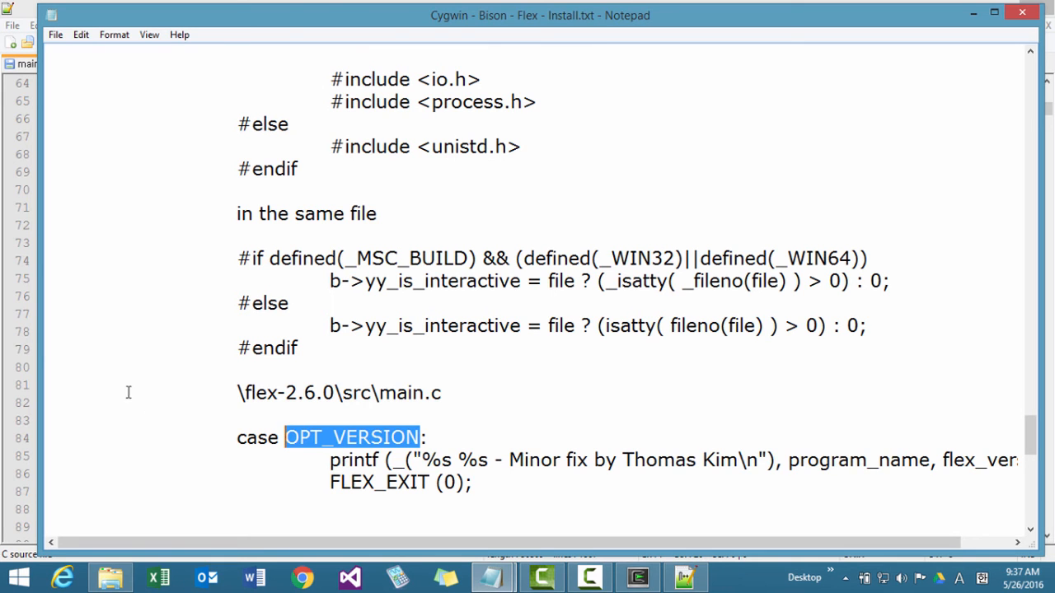
# Find the copied OPT_VERSION in main.c in Notepad++ and close the search dialog.
pyautogui.click(28, 346)
pyautogui.click(308, 339)
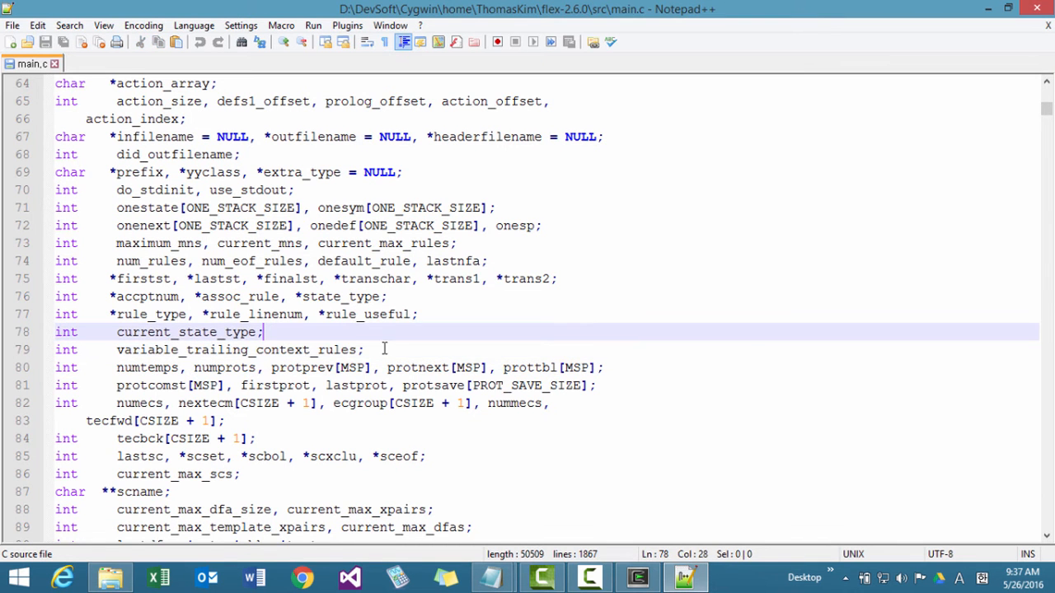
pyautogui.hotkey('ctrl', 'f')
pyautogui.hotkey('ctrl', 'v')
pyautogui.click(678, 216)
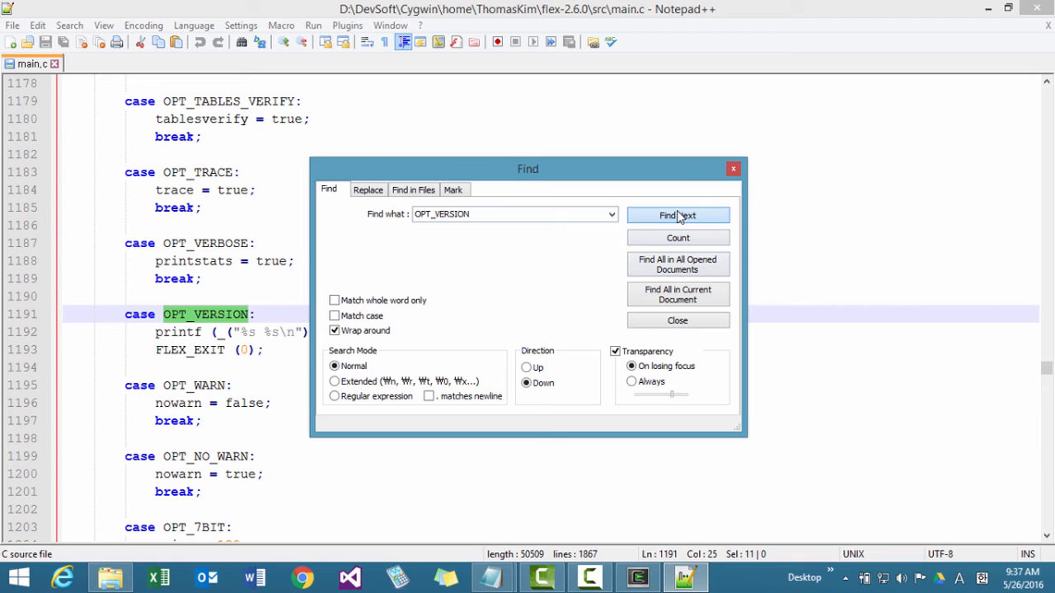
pyautogui.click(712, 320)
# Append " - Minor Fix by" and the author's name after "%s %s" in the OPT_VERSION printf string of main.c and save the file.
pyautogui.click(287, 332)
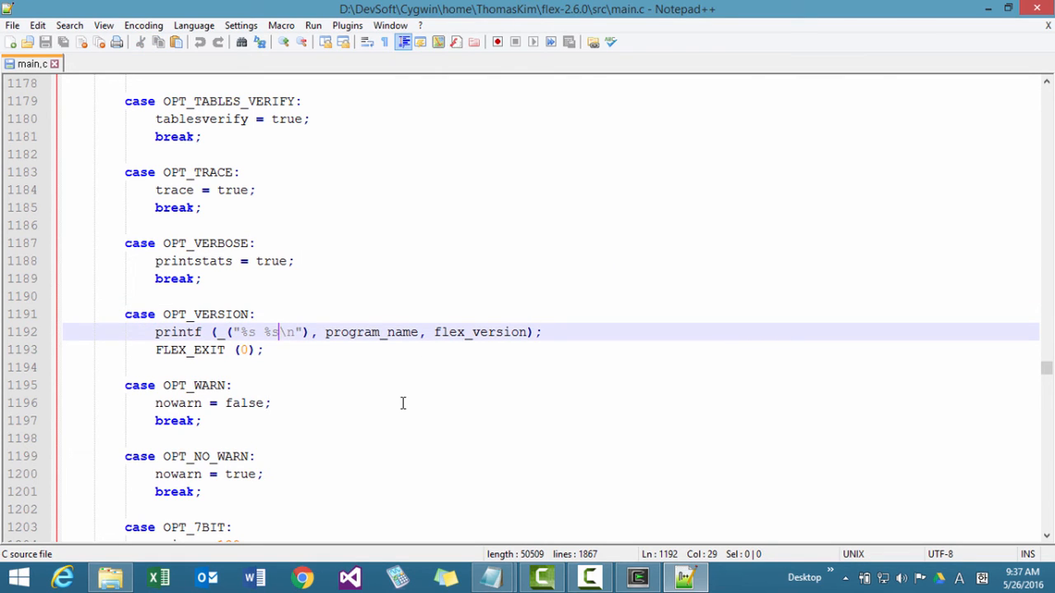
pyautogui.write('- ')
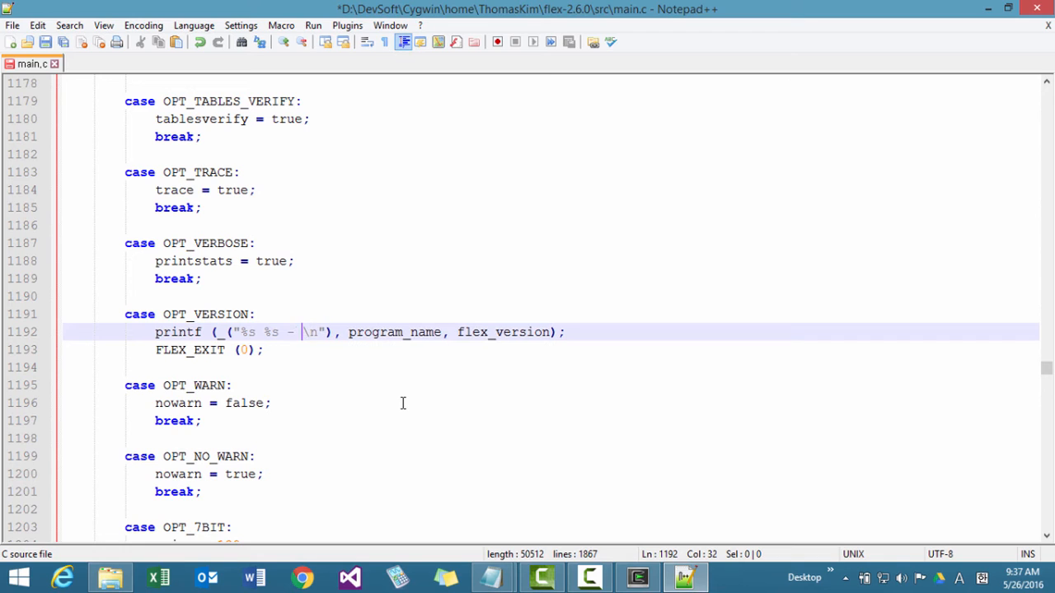
pyautogui.write('Minor ')
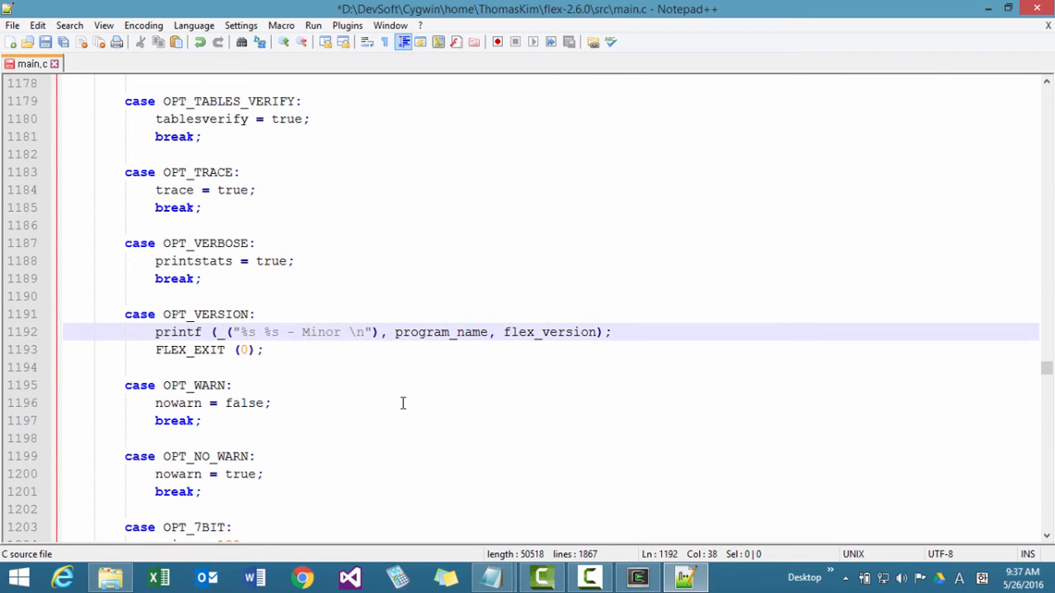
pyautogui.write('Fxi')
pyautogui.press('BackSpace')
pyautogui.press('BackSpace')
pyautogui.write('ix')
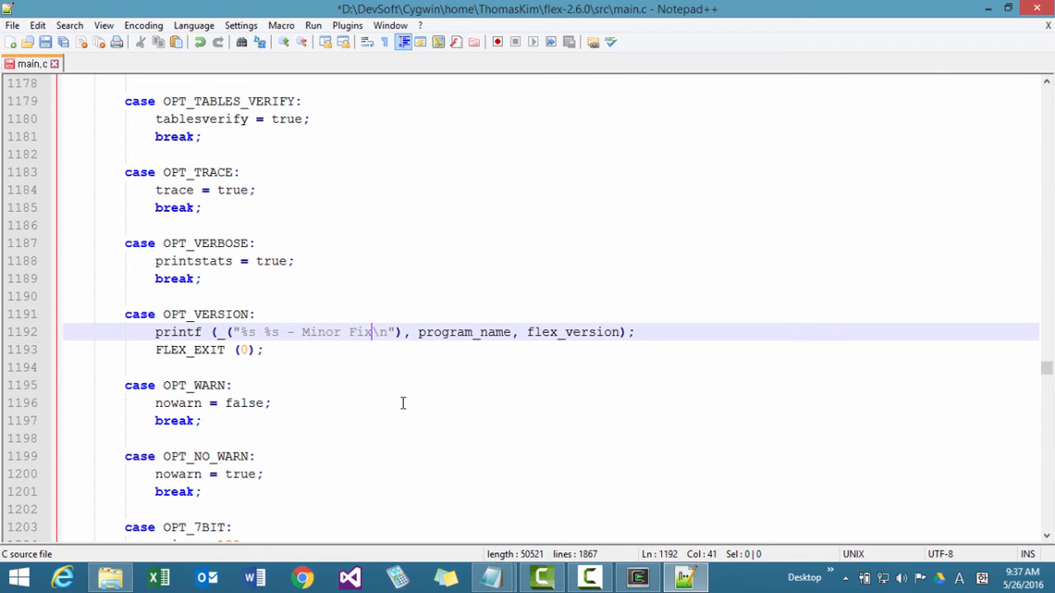
pyautogui.write(' by Thomas')
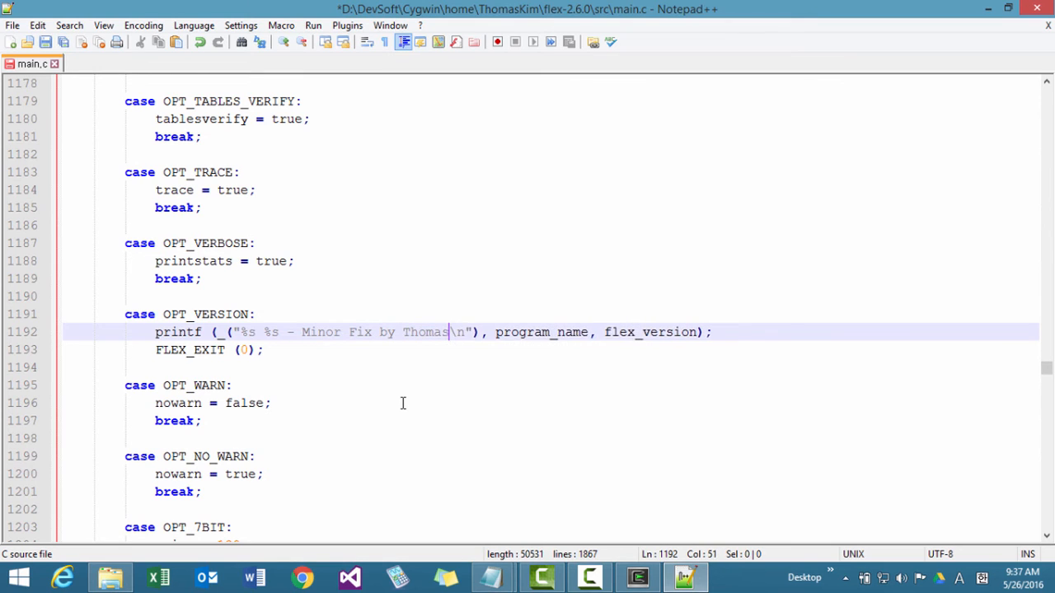
pyautogui.write(' Kim')
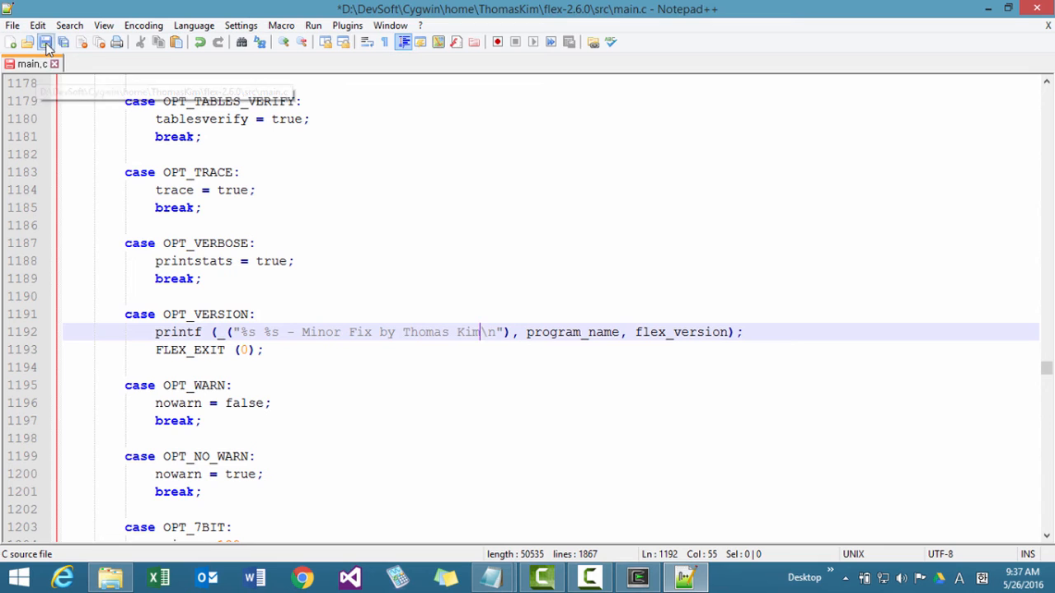
pyautogui.click(45, 42)
# Review the saved main.c in the src folder and the text added to its OPT_VERSION line, and close Notepad++.
pyautogui.click(107, 578)
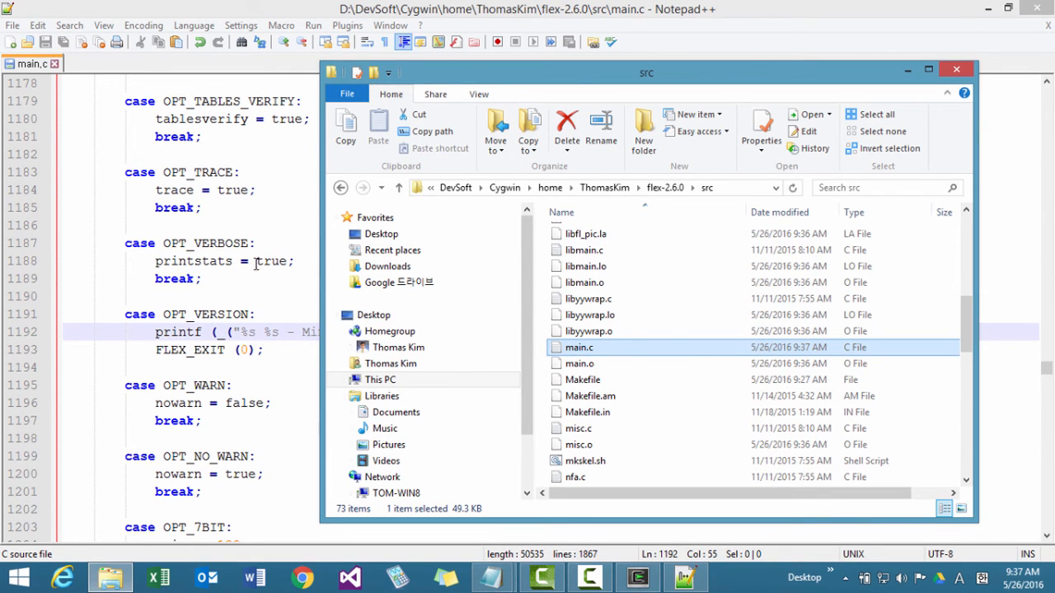
pyautogui.click(274, 296)
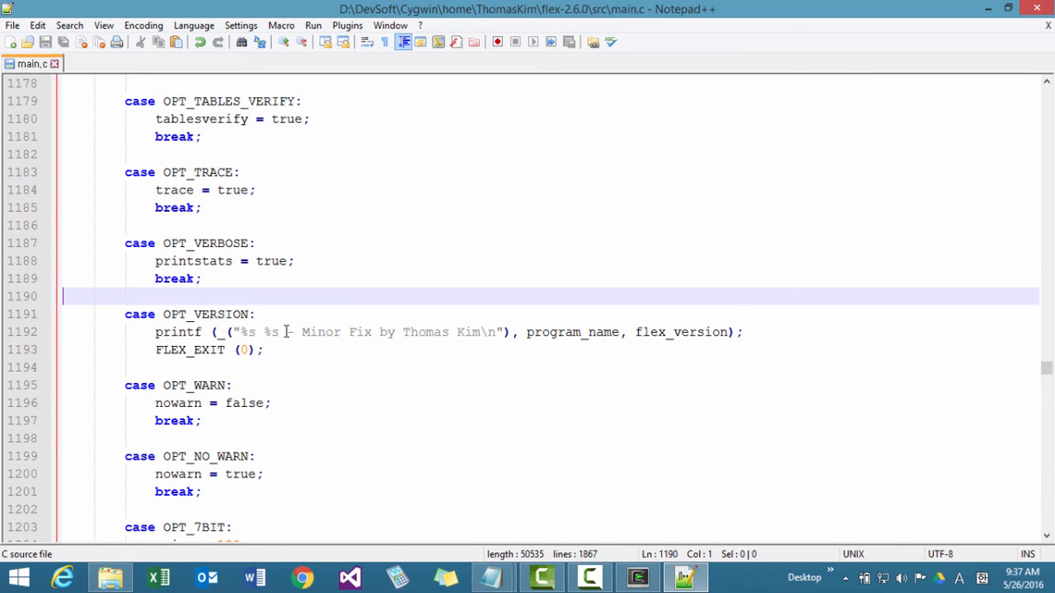
pyautogui.moveTo(287, 336); pyautogui.dragTo(484, 333)
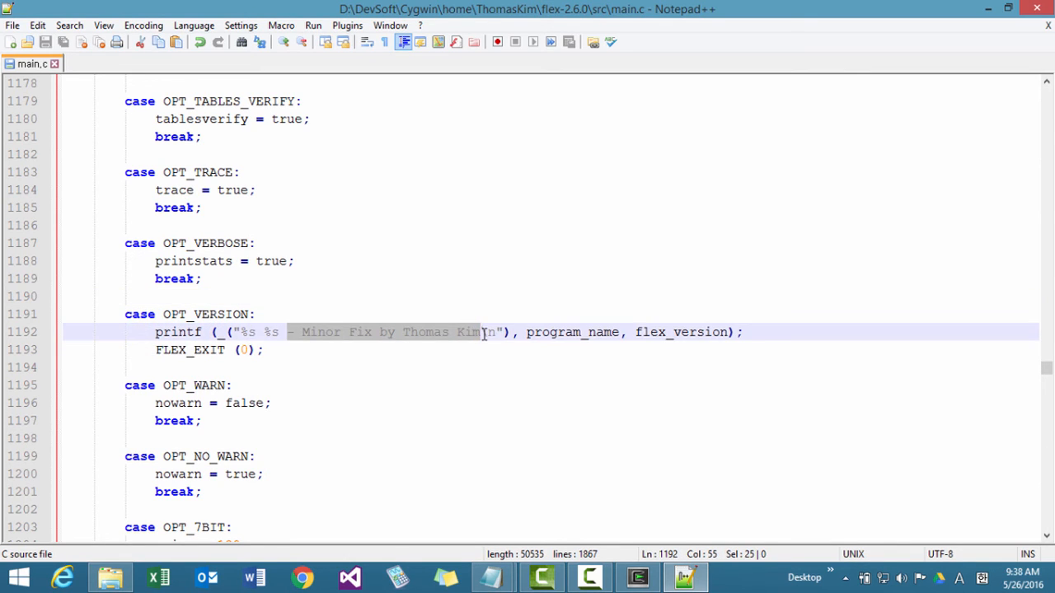
pyautogui.click(338, 174)
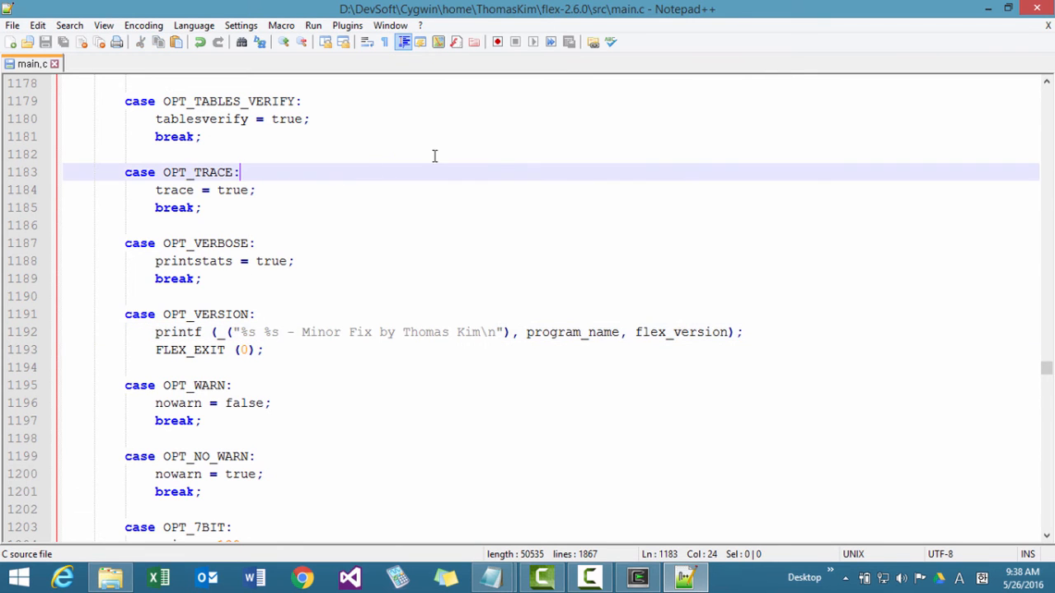
pyautogui.click(1026, 10)
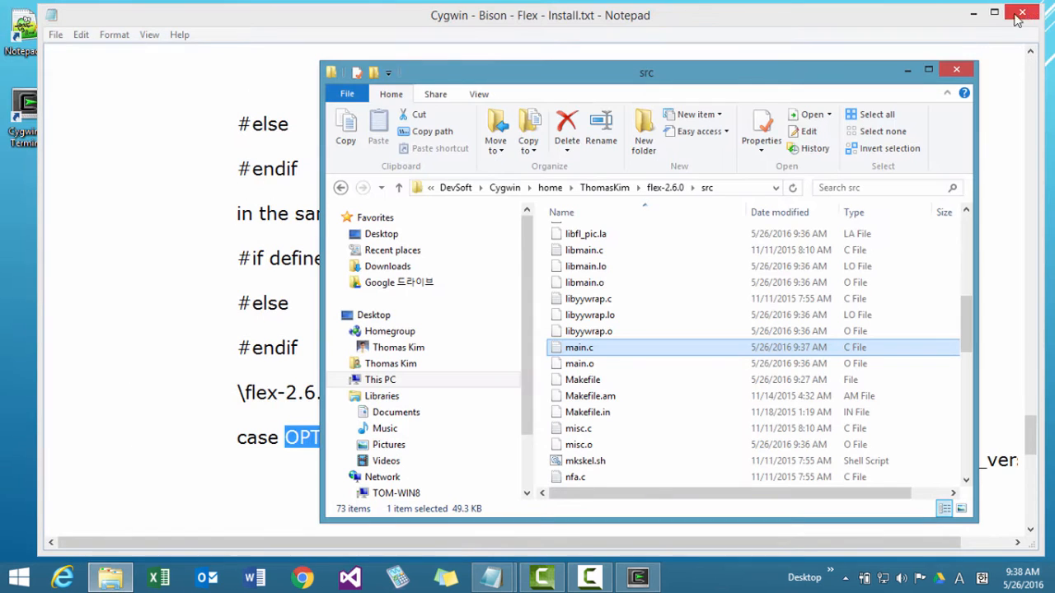
# Run make clean in the flex-2.6.0 folder of the Cygwin terminal and rebuild Flex with make.
pyautogui.click(640, 579)
pyautogui.write('make')
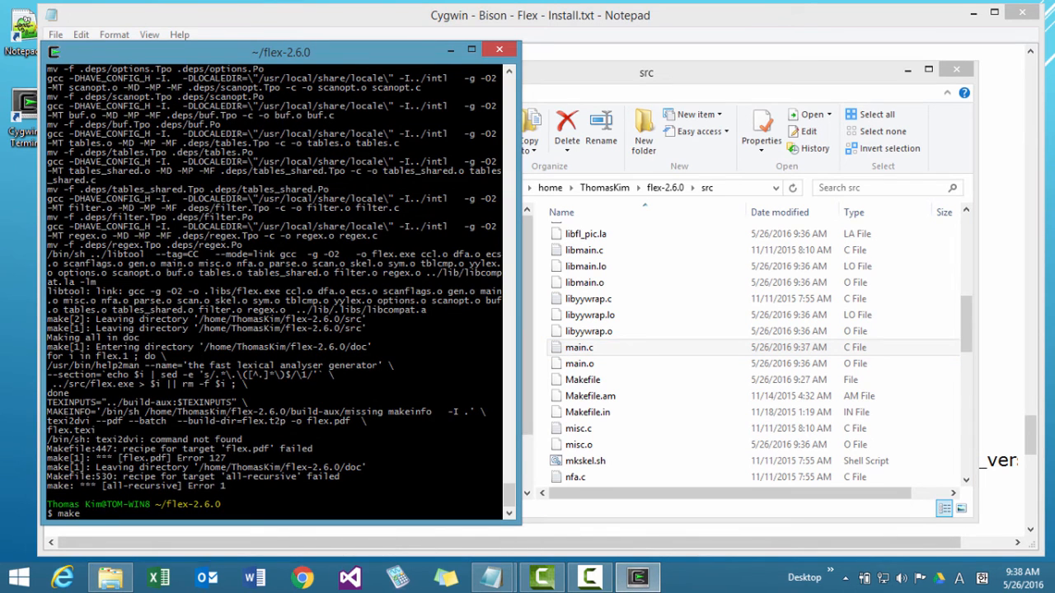
pyautogui.write(' clean')
pyautogui.press('Return')
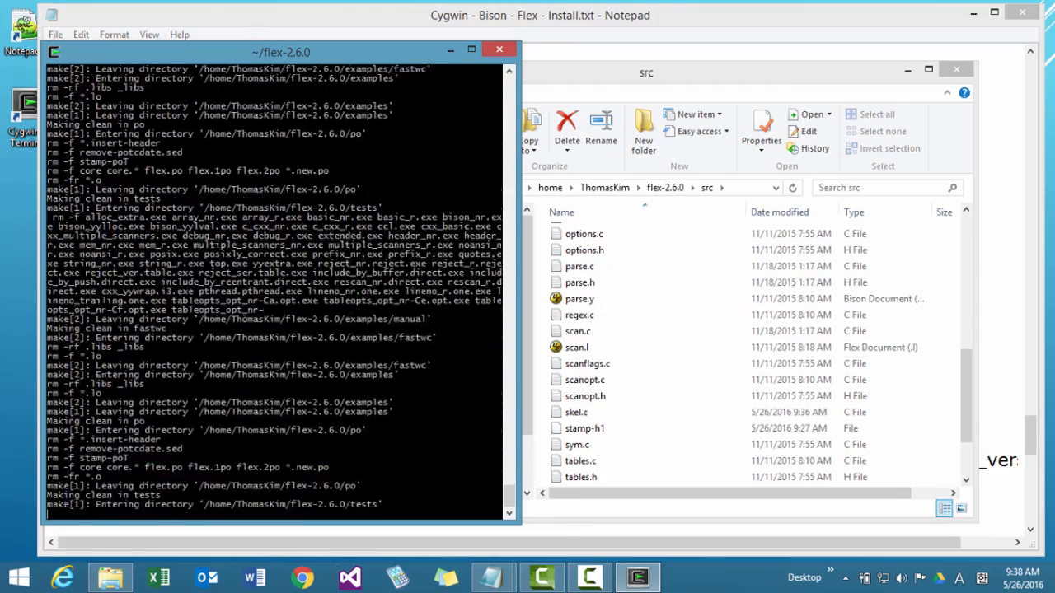
pyautogui.press('Up')
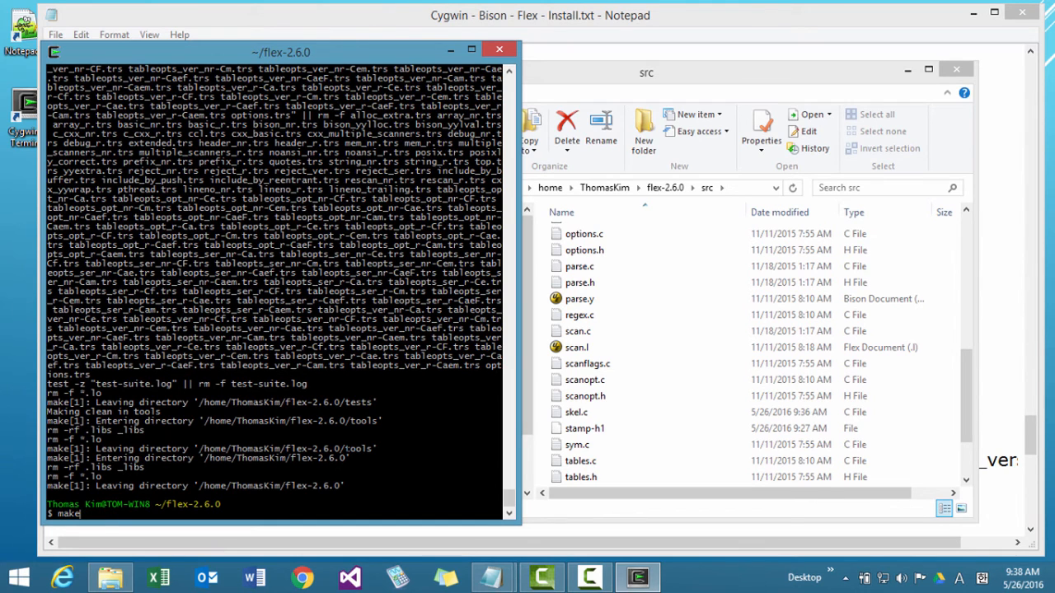
pyautogui.press('Return')
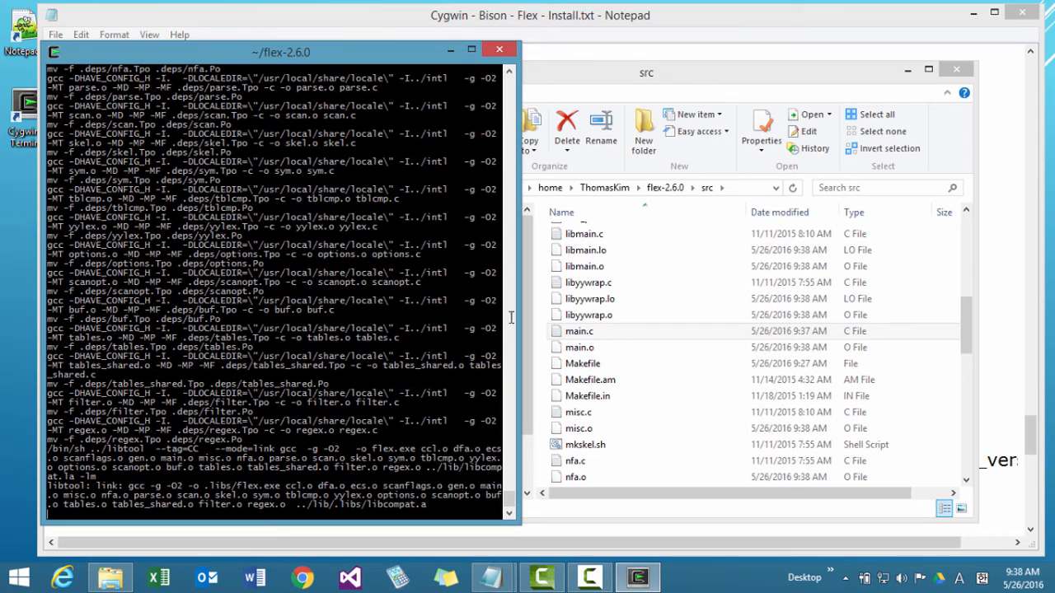
# Inspect the rebuilt flex.exe in the flex-2.6.0 src\.libs folder in File Explorer and the make messages in the terminal.
pyautogui.click(666, 188)
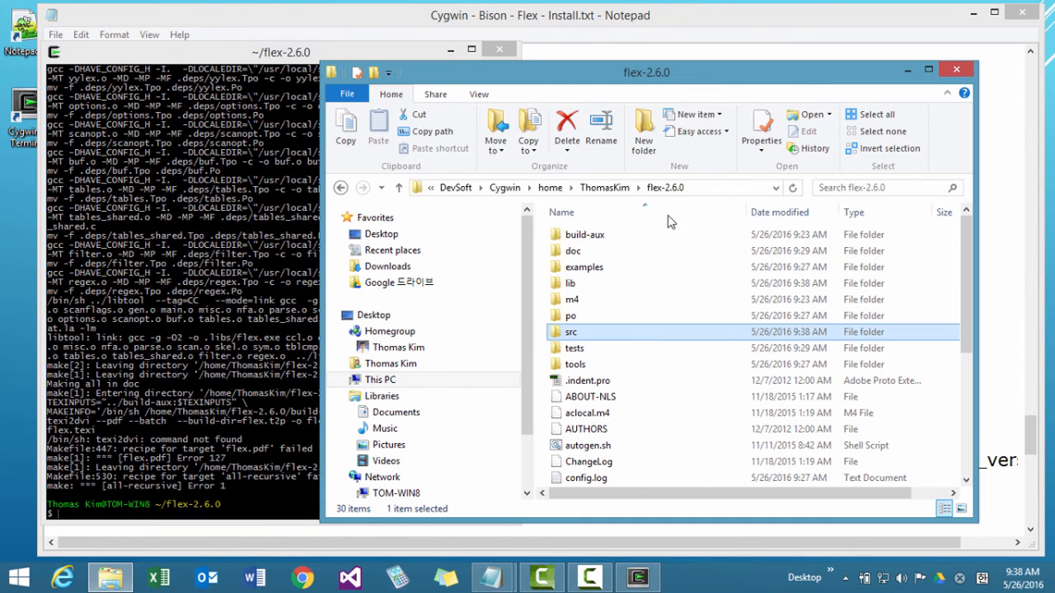
pyautogui.doubleClick(634, 332)
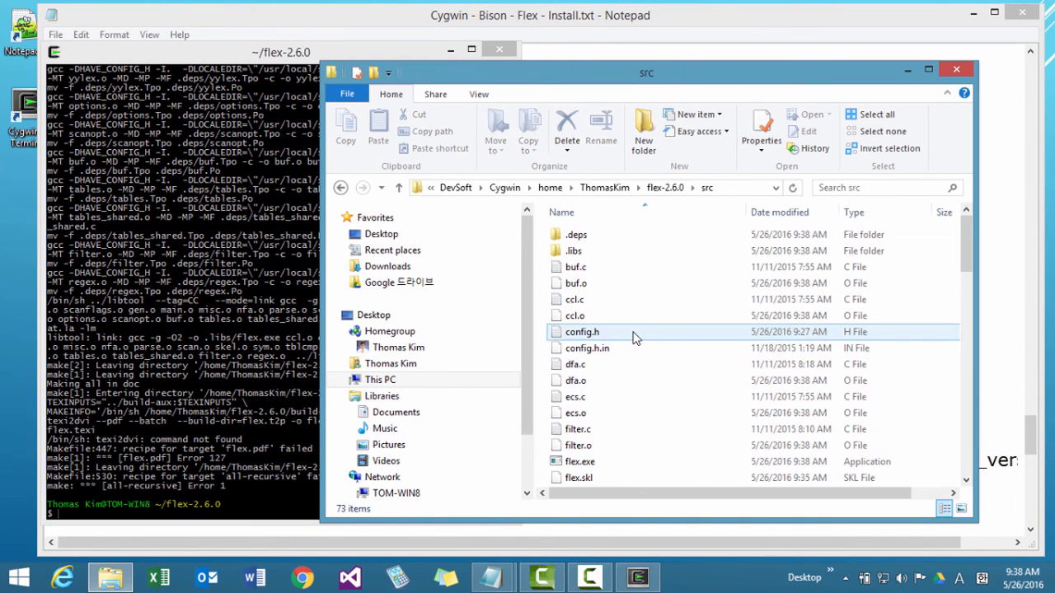
pyautogui.doubleClick(607, 251)
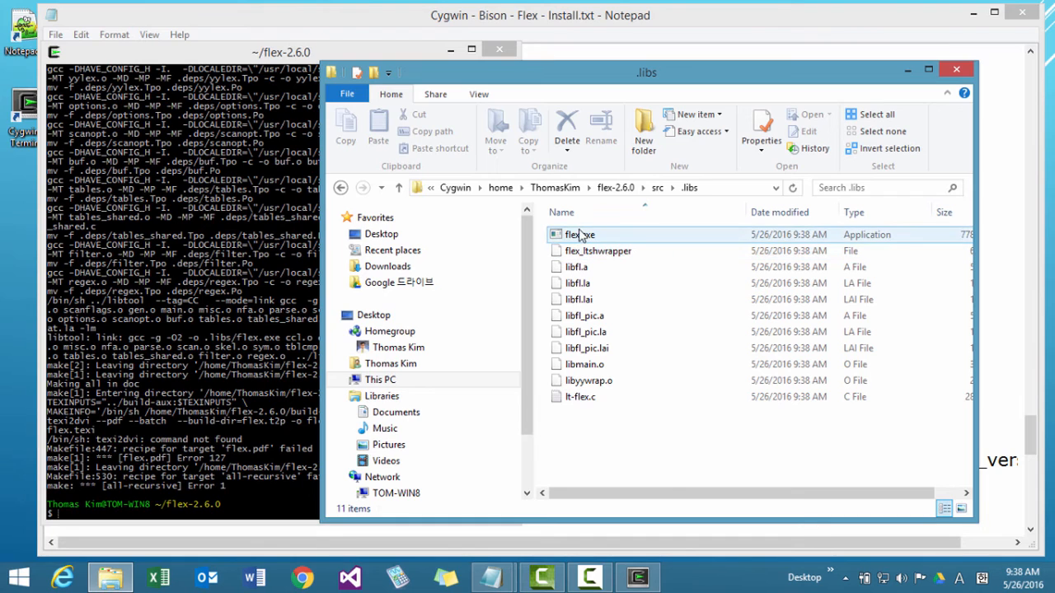
pyautogui.click(147, 467)
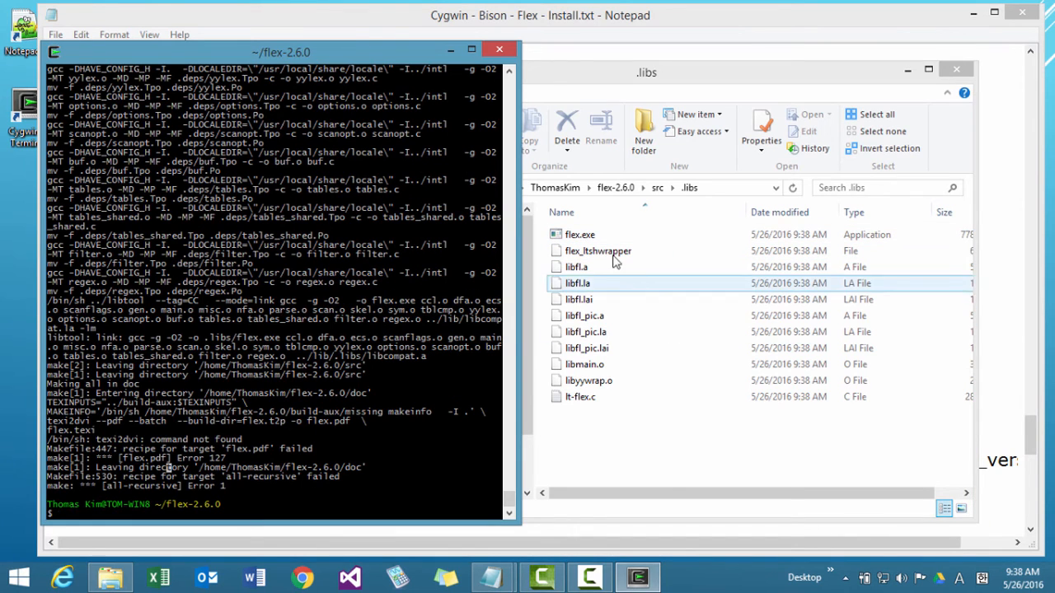
pyautogui.click(707, 190)
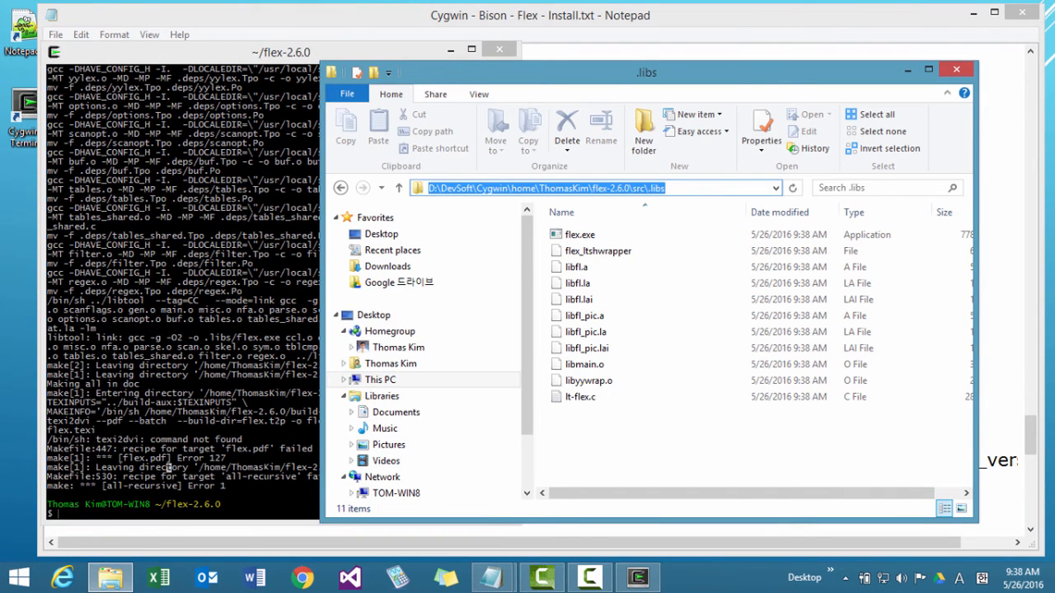
# List the flex-2.6.0 folder in the Cygwin terminal, change into src and list its files.
pyautogui.click(194, 471)
pyautogui.write('ls')
pyautogui.press('Return')
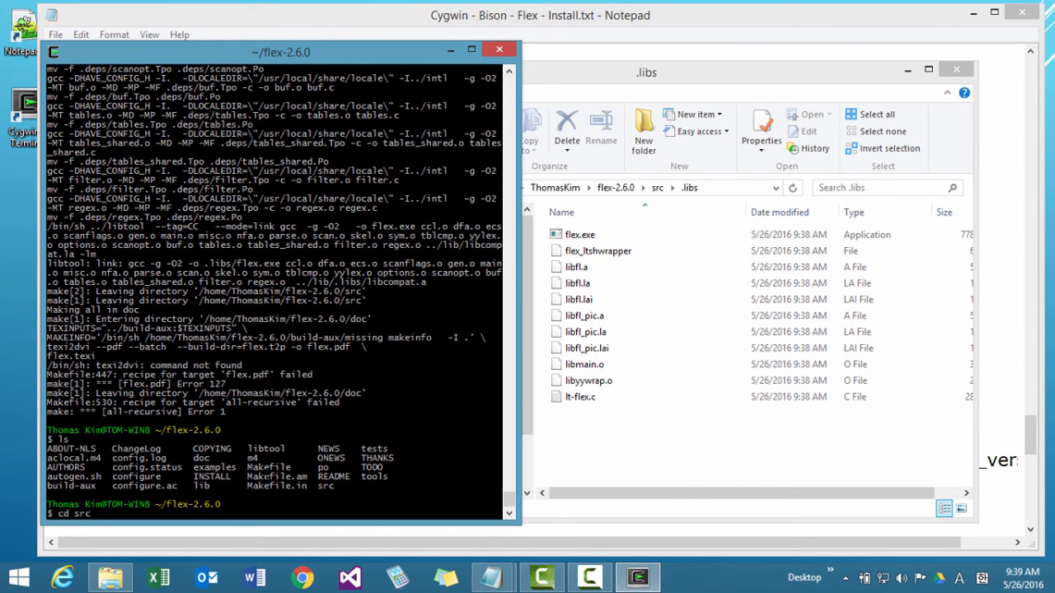
pyautogui.write('cd src')
pyautogui.press('Return')
pyautogui.write('ls')
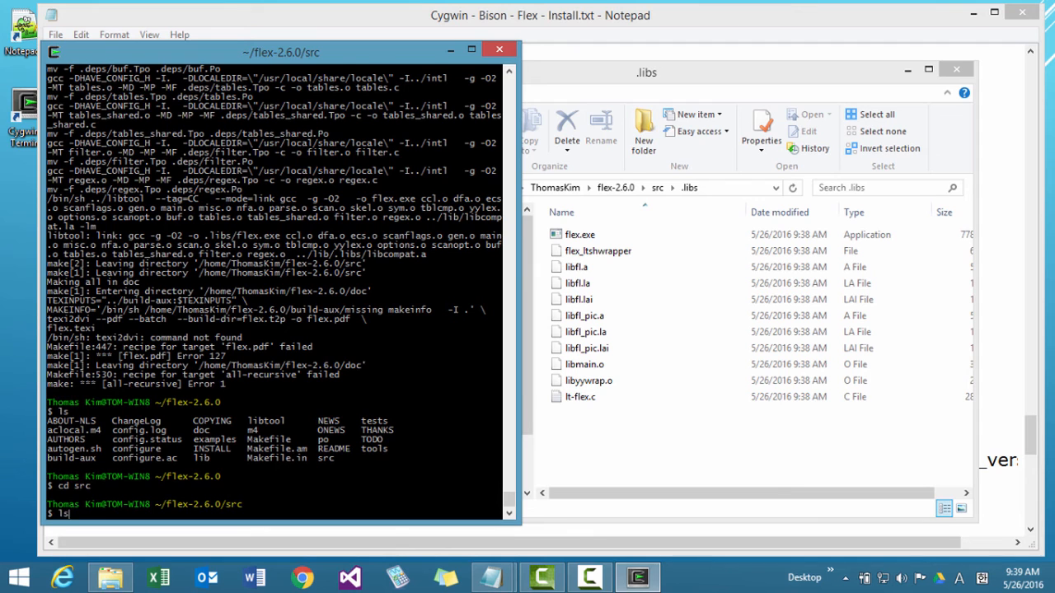
pyautogui.press('Return')
# Run flex --version to check the version of the Flex installed with Cygwin.
pyautogui.write('c')
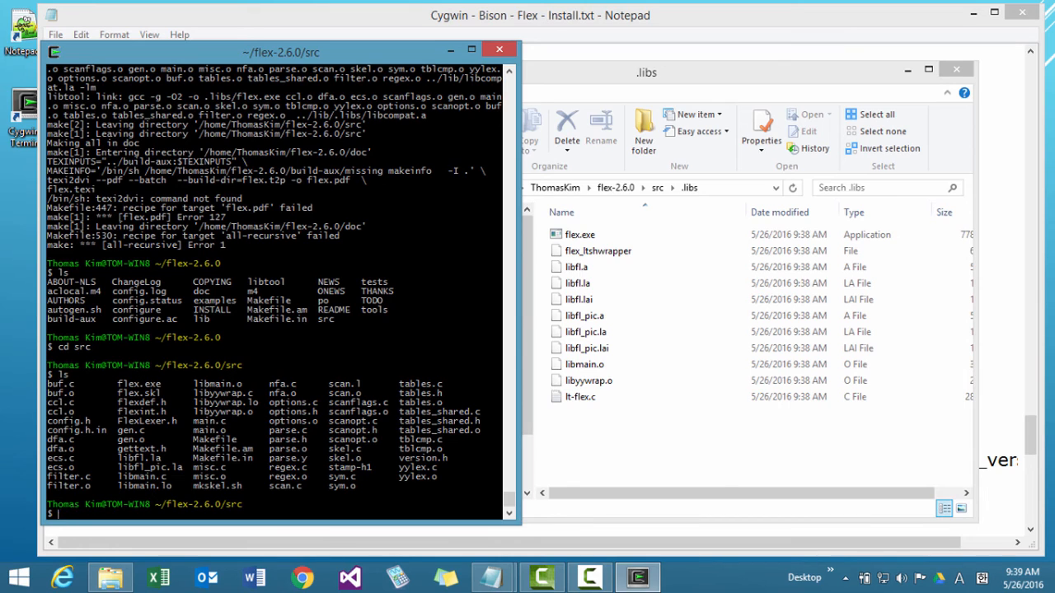
pyautogui.write('lex --version')
pyautogui.press('Return')
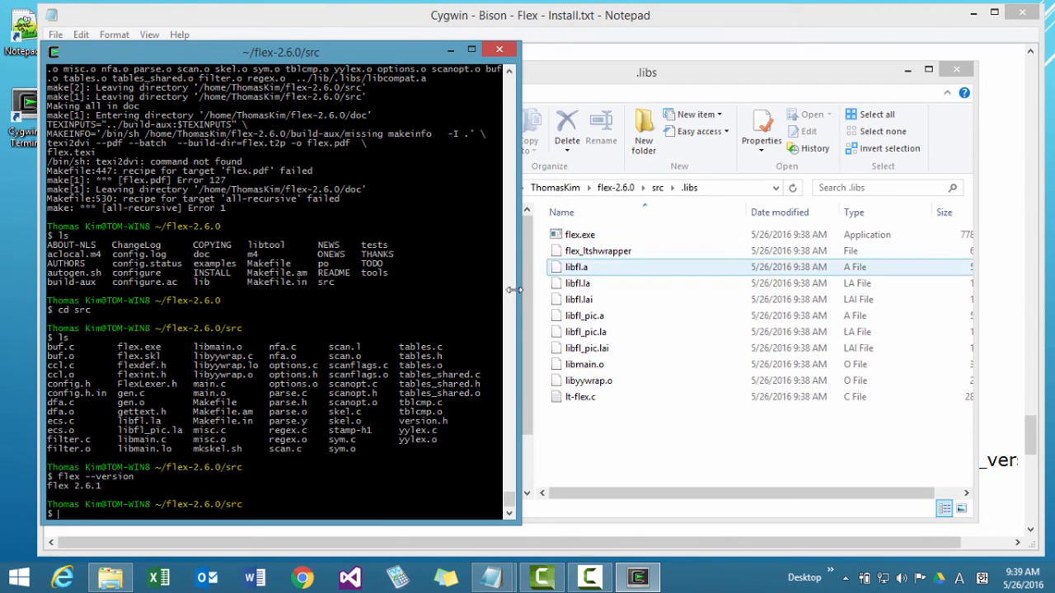
# Open Cygwin's bin folder in File Explorer and locate the installed flex.exe.
pyautogui.click(600, 84)
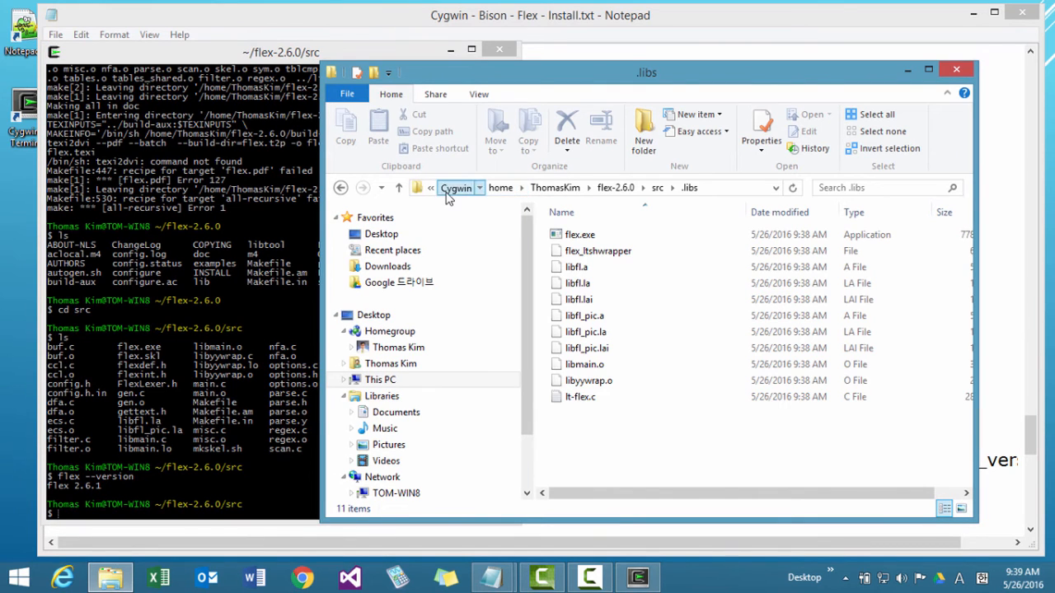
pyautogui.click(455, 187)
pyautogui.doubleClick(568, 236)
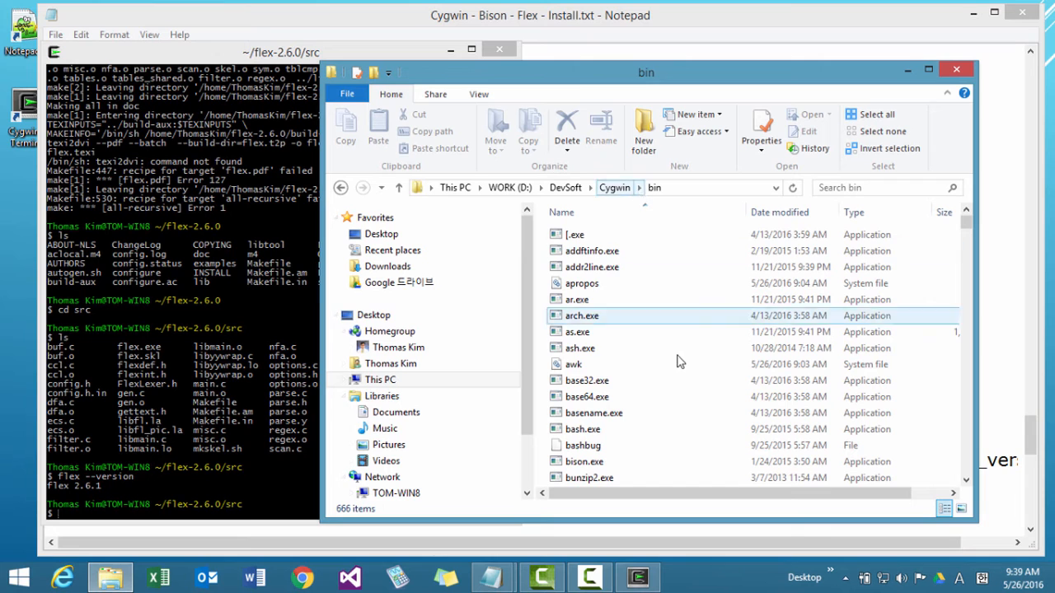
pyautogui.click(663, 381)
pyautogui.scroll(-10, 655, 416)
pyautogui.scroll(-20, 656, 416)
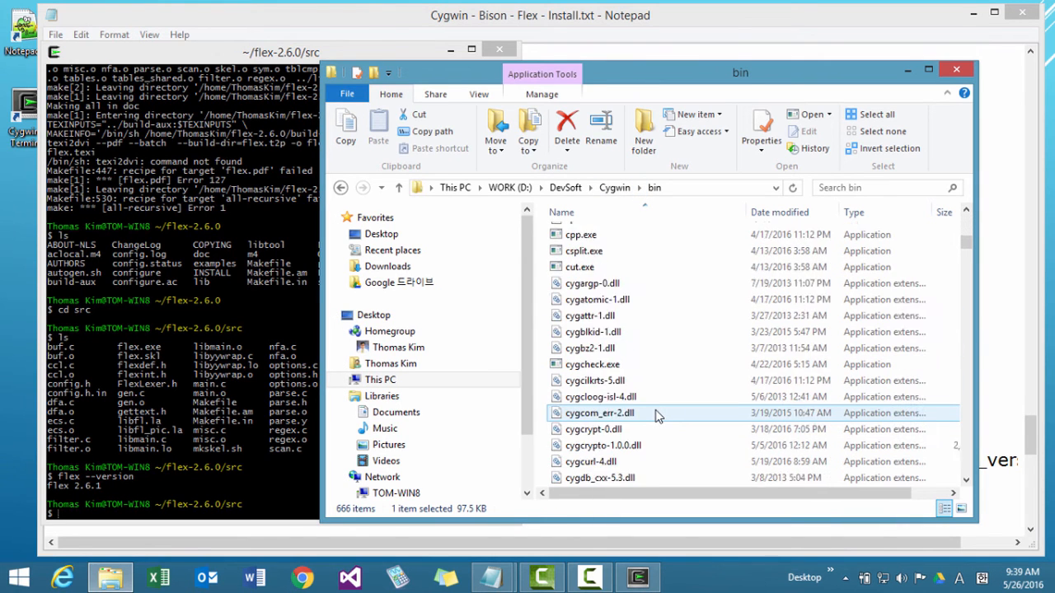
pyautogui.scroll(-20, 656, 416)
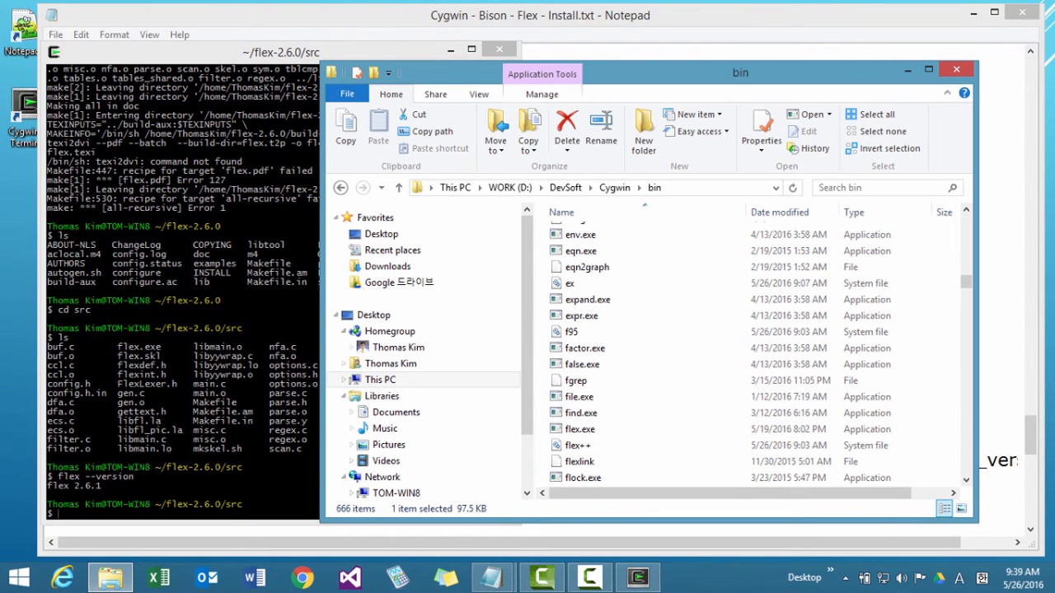
# Run ./flex --version in the terminal to check the version text of the newly built Flex in src.
pyautogui.click(239, 462)
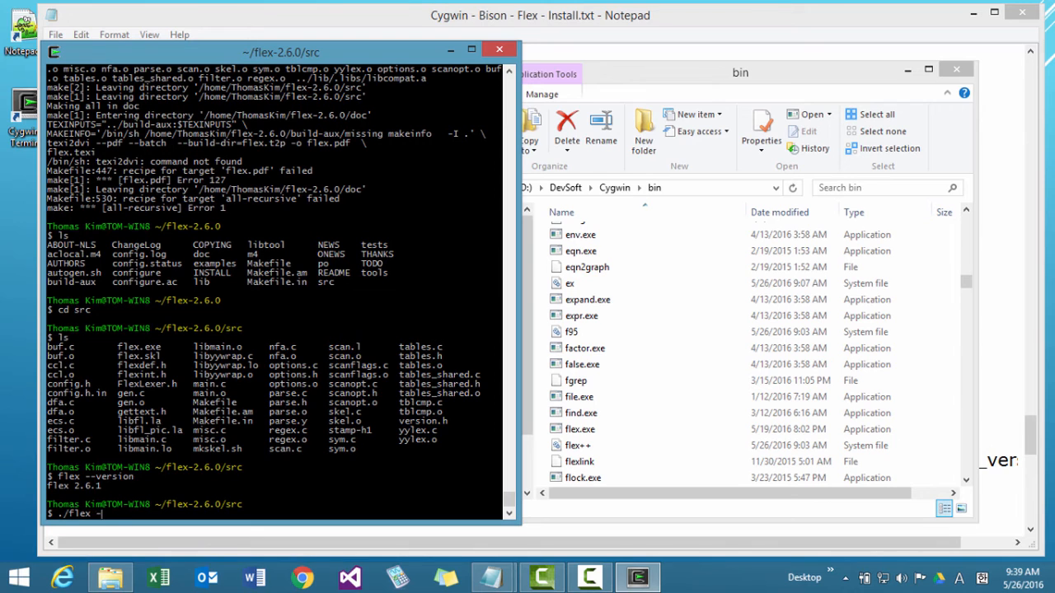
pyautogui.press('Return')
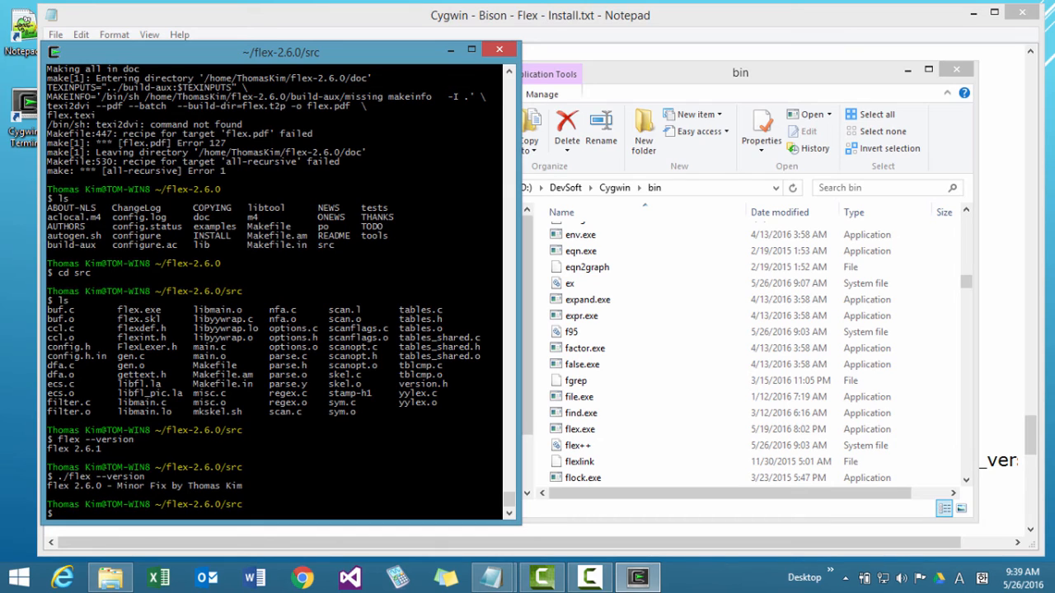
# Go up two folder levels to the home directory, print the working directory and list its contents.
pyautogui.write('cd ..')
pyautogui.press('Return')
pyautogui.write('cd ..')
pyautogui.press('Return')
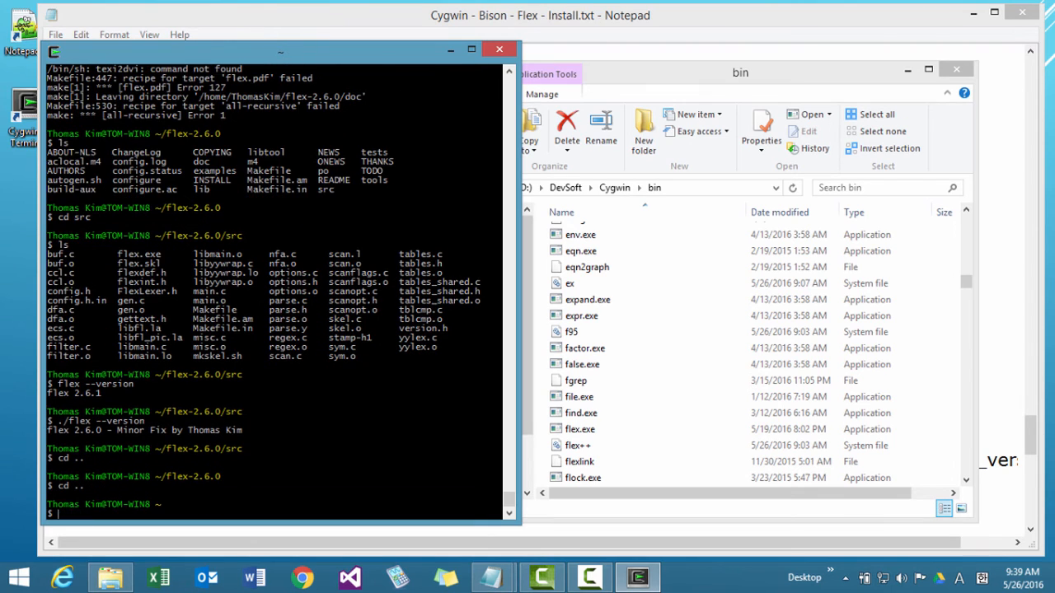
pyautogui.write('pwd')
pyautogui.press('Return')
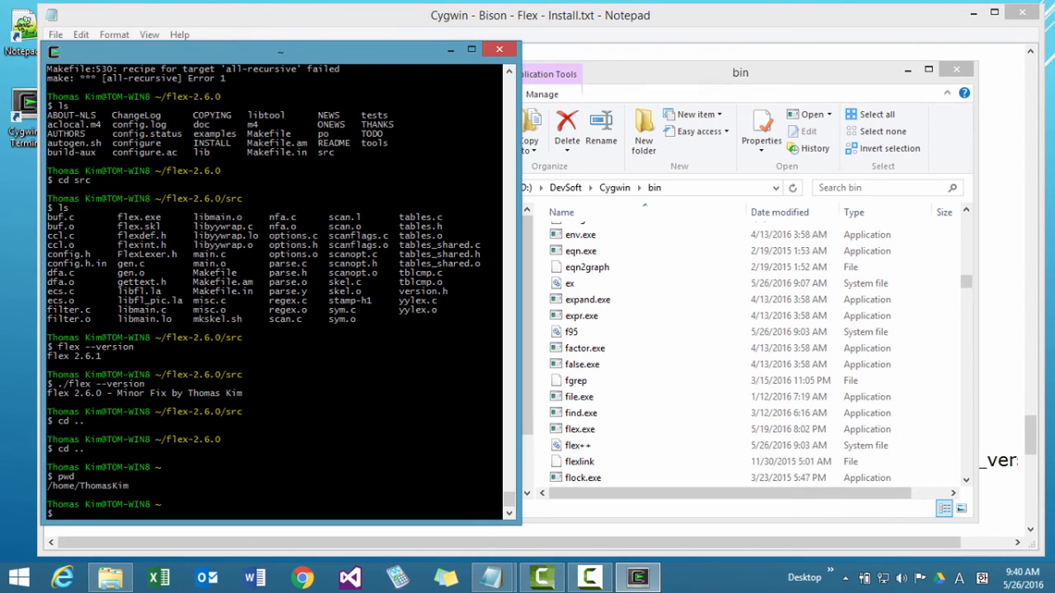
pyautogui.write('ls')
pyautogui.press('Return')
# Change into the flex-2.6.0 folder in the terminal and print the working directory.
pyautogui.write('cd ')
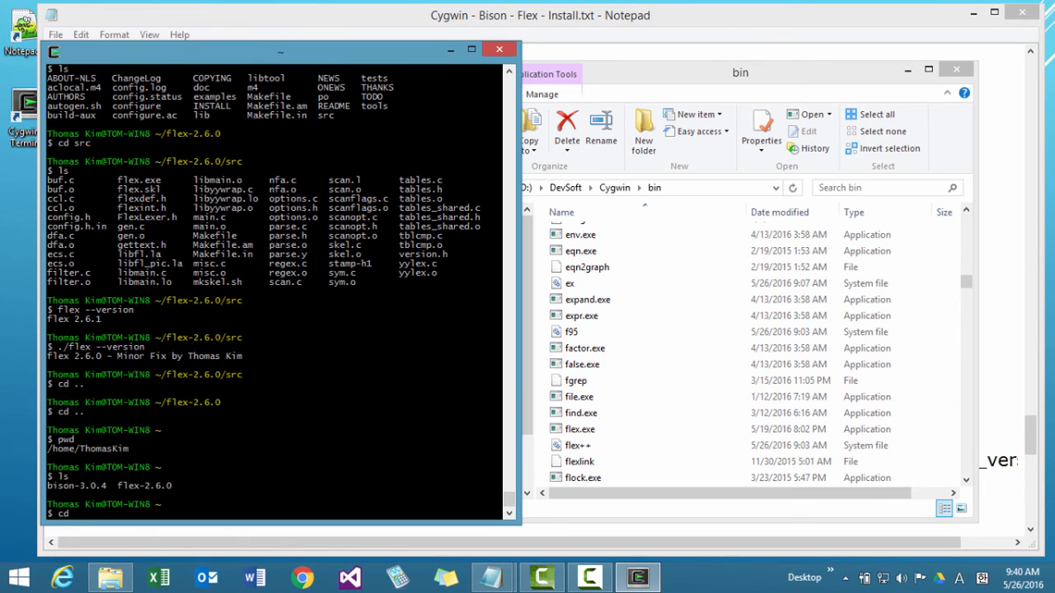
pyautogui.write('flex-2.6.0')
pyautogui.press('Return')
pyautogui.write('p')
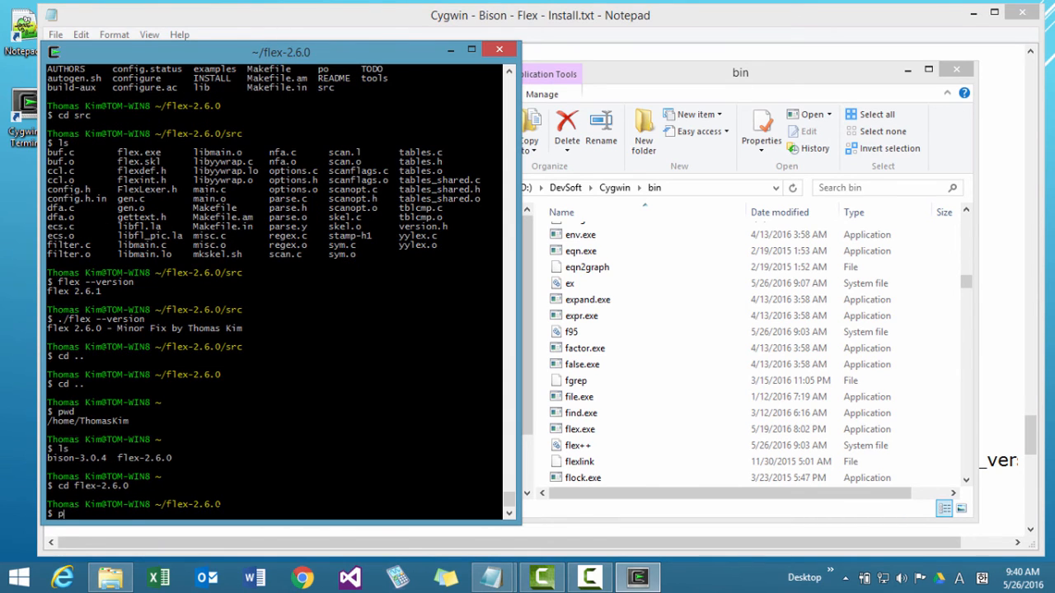
pyautogui.write('wd')
pyautogui.press('Return')
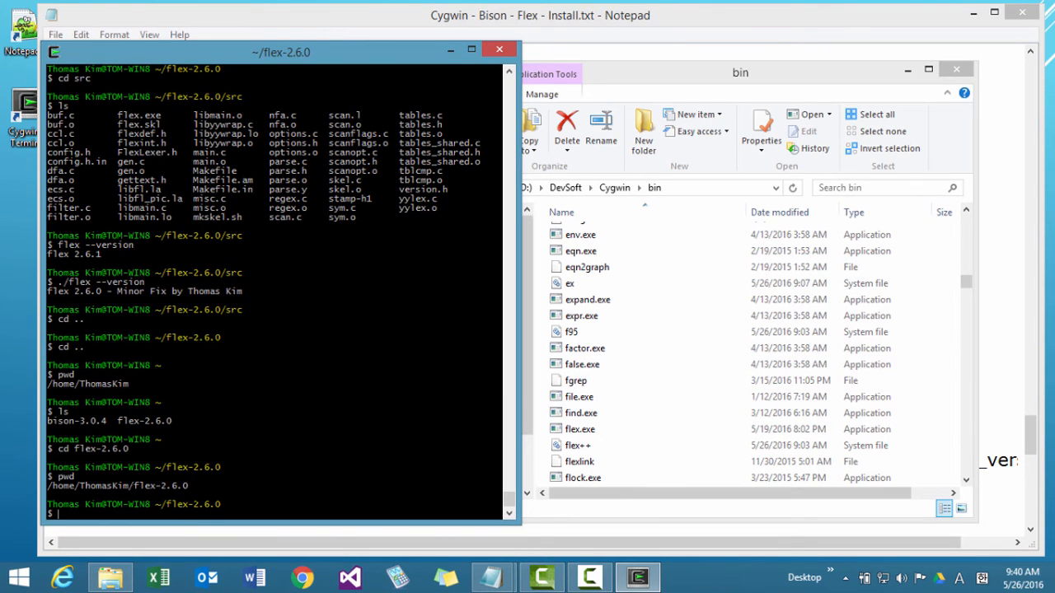
# Open Cygwin's usr\local\bin folder in File Explorer to check its contents before installing Flex.
pyautogui.click(615, 188)
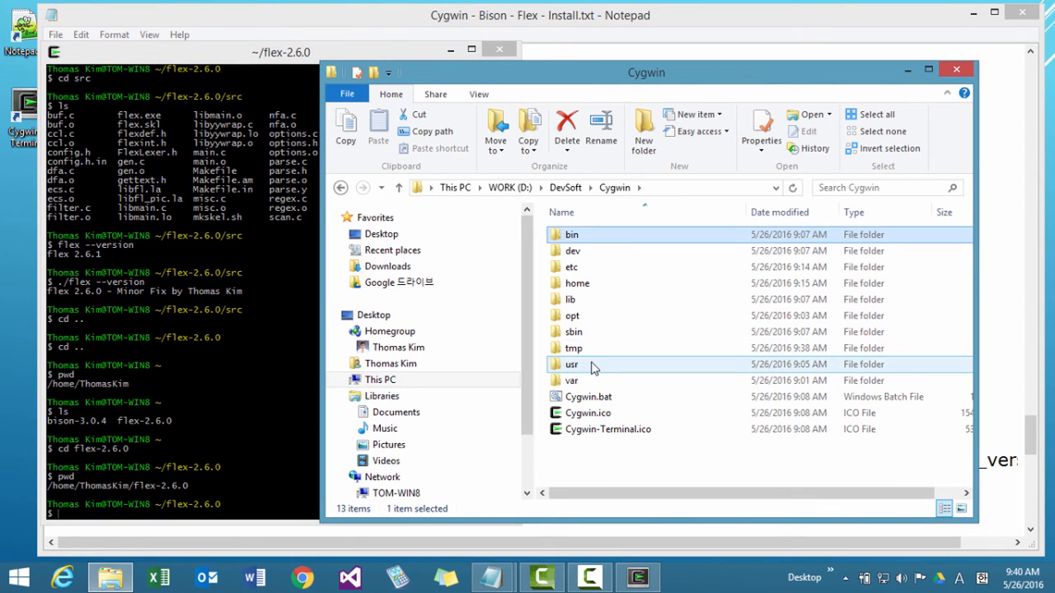
pyautogui.doubleClick(588, 364)
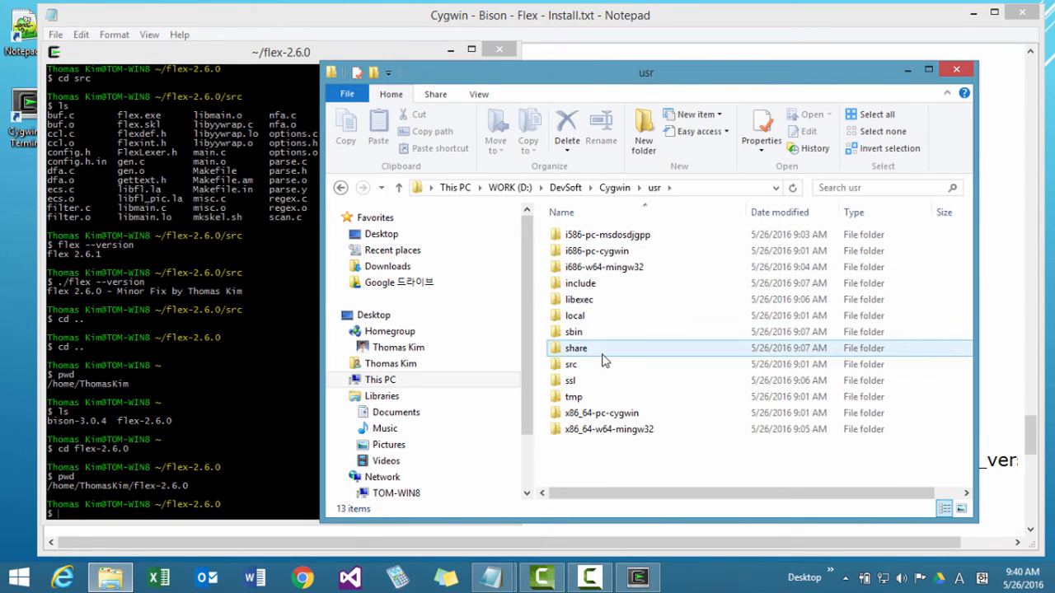
pyautogui.click(581, 317)
pyautogui.doubleClick(581, 319)
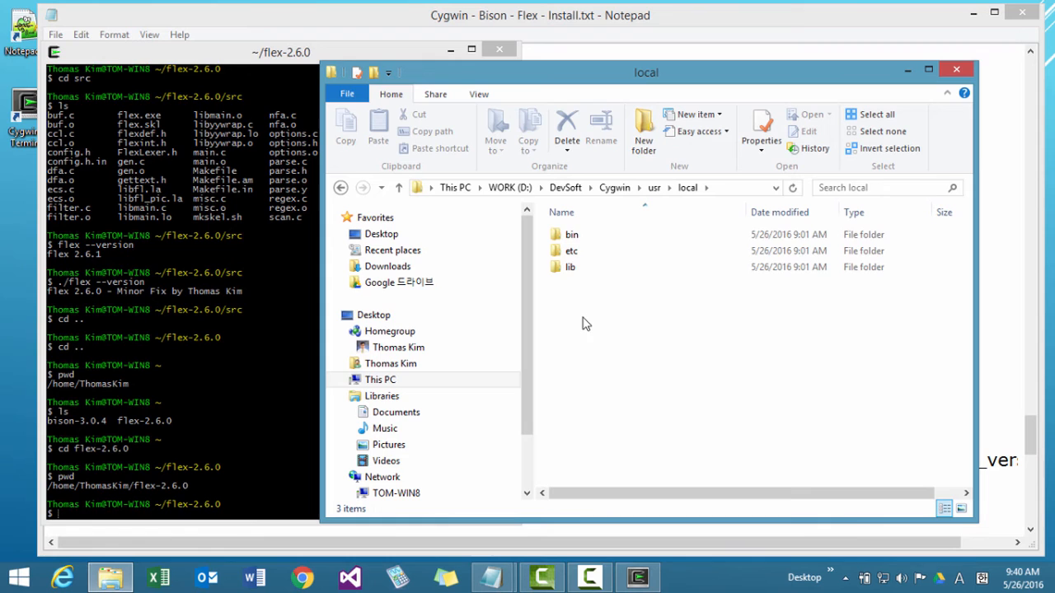
pyautogui.doubleClick(570, 238)
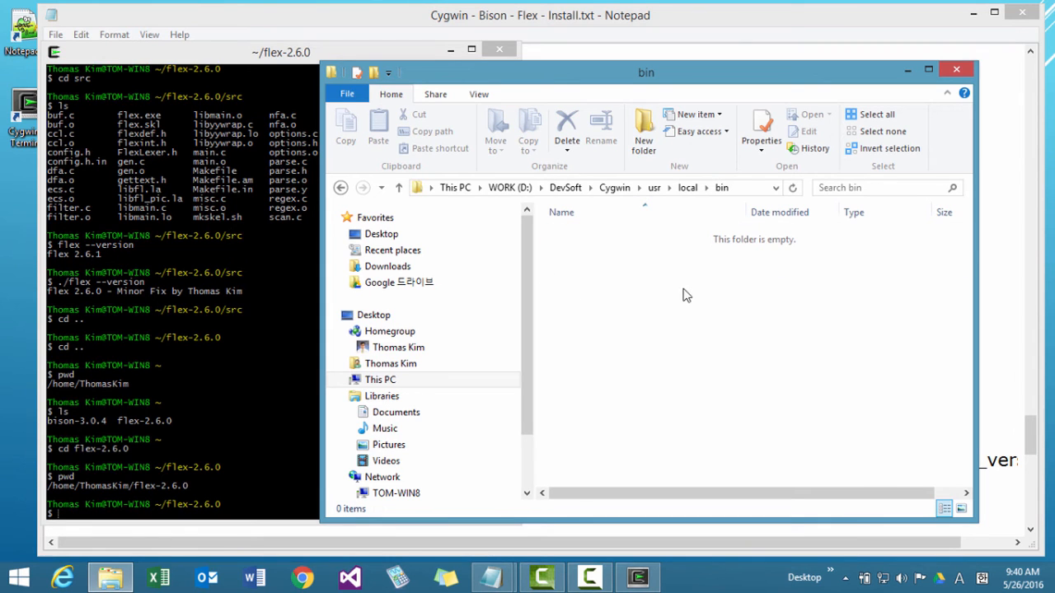
pyautogui.moveTo(270, 495); pyautogui.dragTo(263, 500)
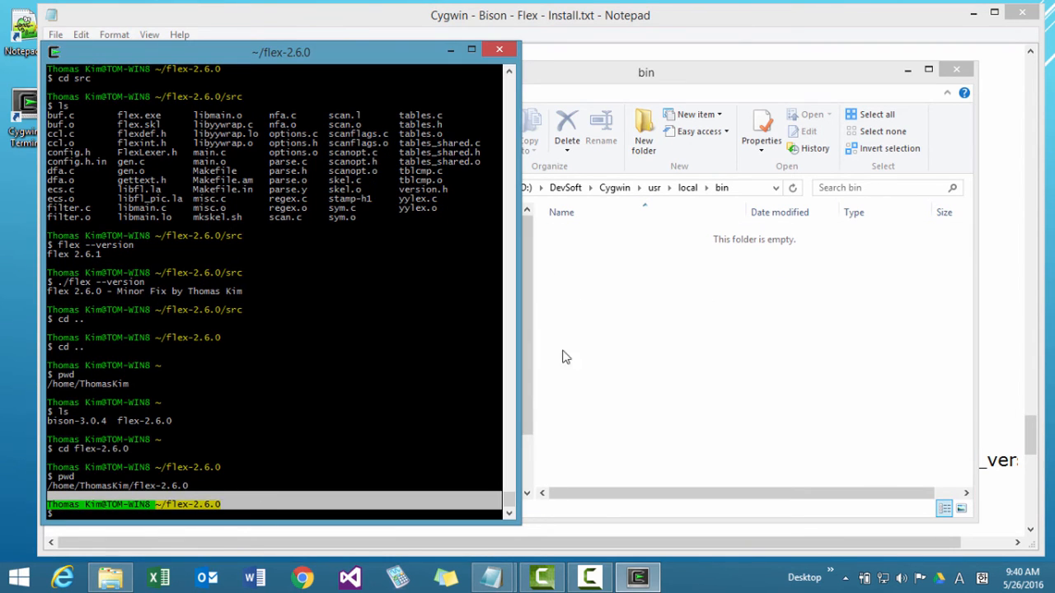
pyautogui.click(663, 264)
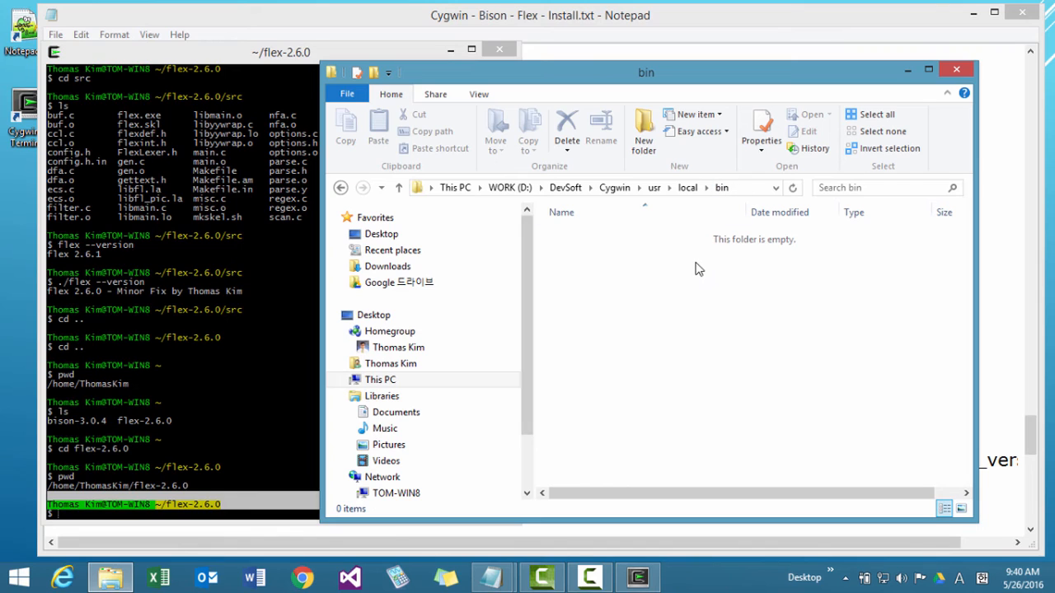
# Run make install in the flex-2.6.0 folder from the terminal.
pyautogui.click(234, 511)
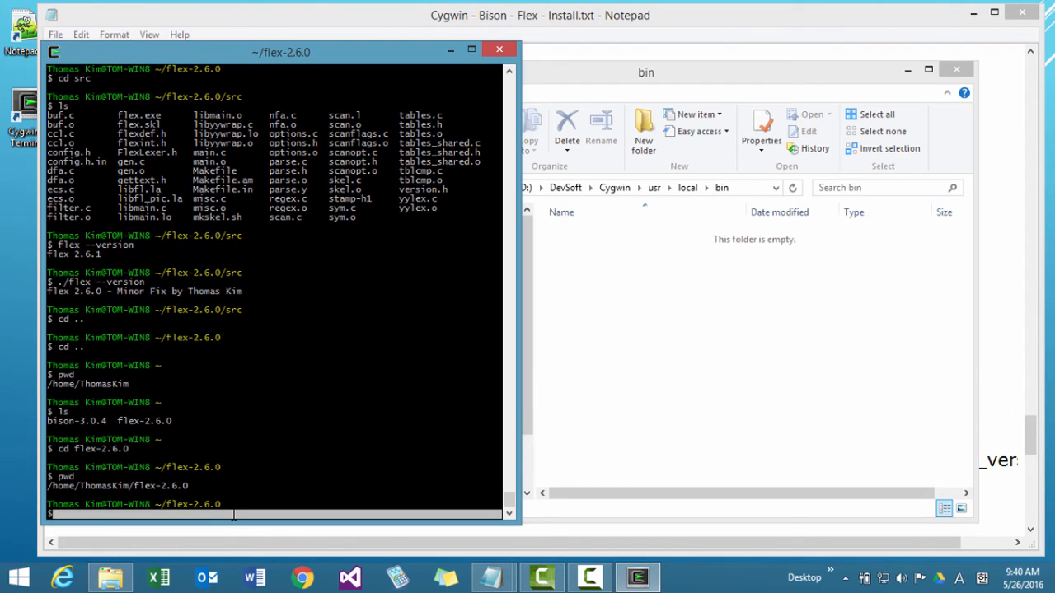
pyautogui.write('pwd')
pyautogui.press('BackSpace')
pyautogui.press('BackSpace')
pyautogui.press('BackSpace')
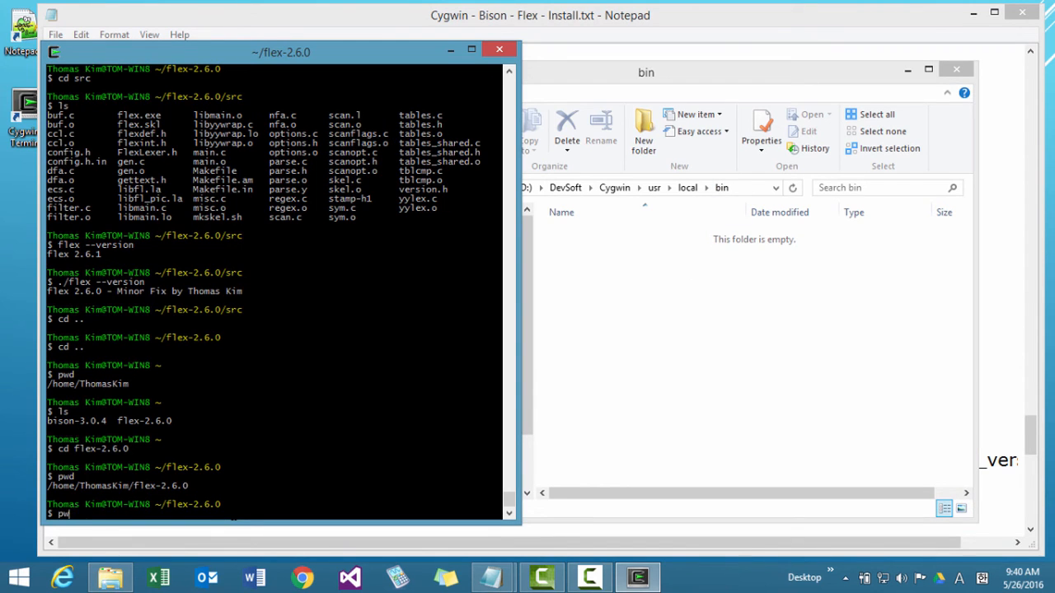
pyautogui.write('make install')
pyautogui.press('Return')
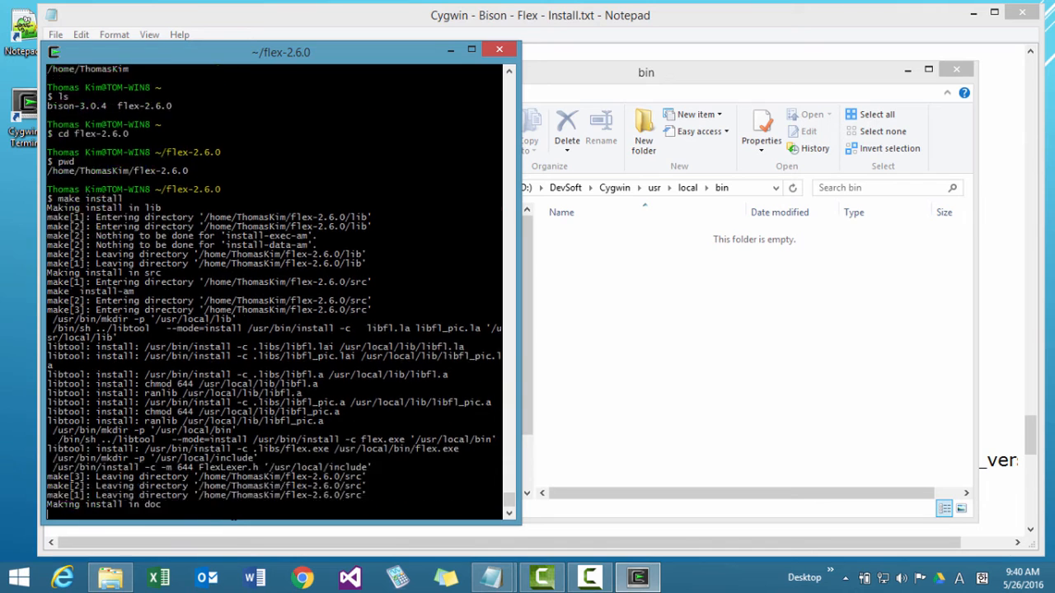
# Check usr\local\bin for flex.exe, and run flex --version in the terminal.
pyautogui.click(569, 387)
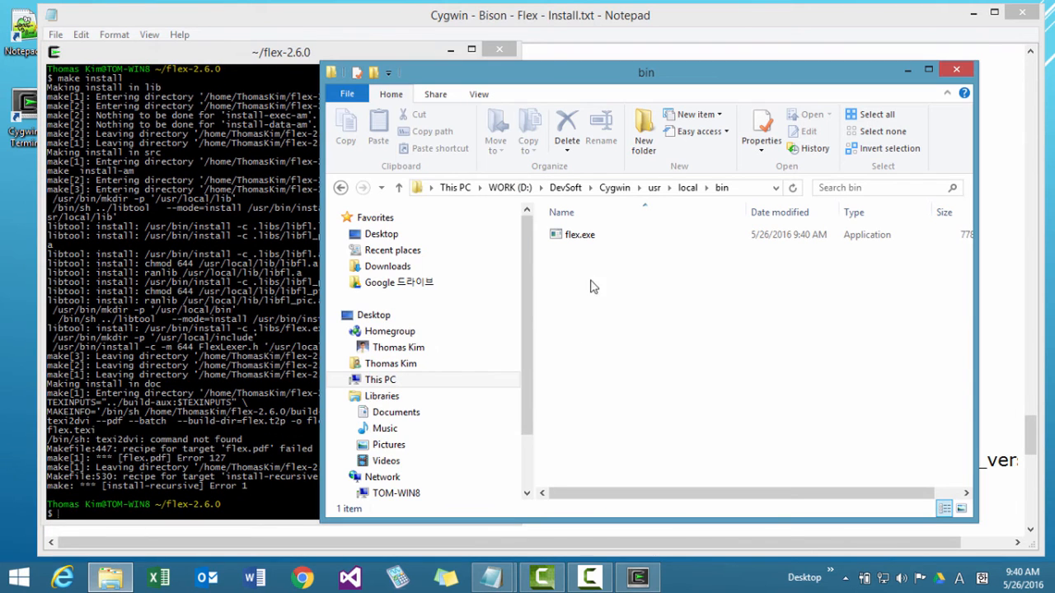
pyautogui.click(585, 246)
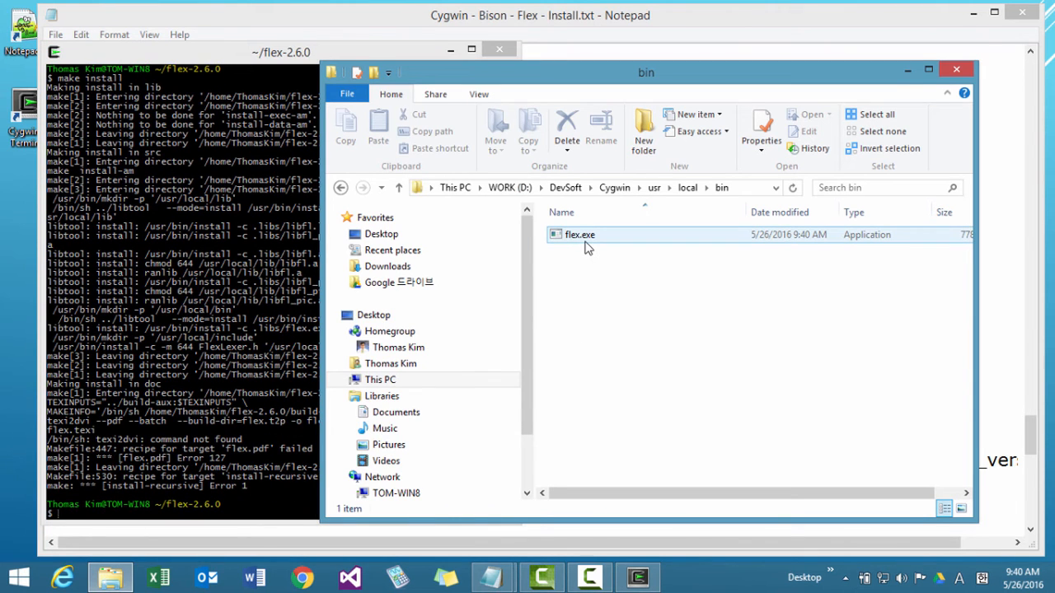
pyautogui.click(262, 468)
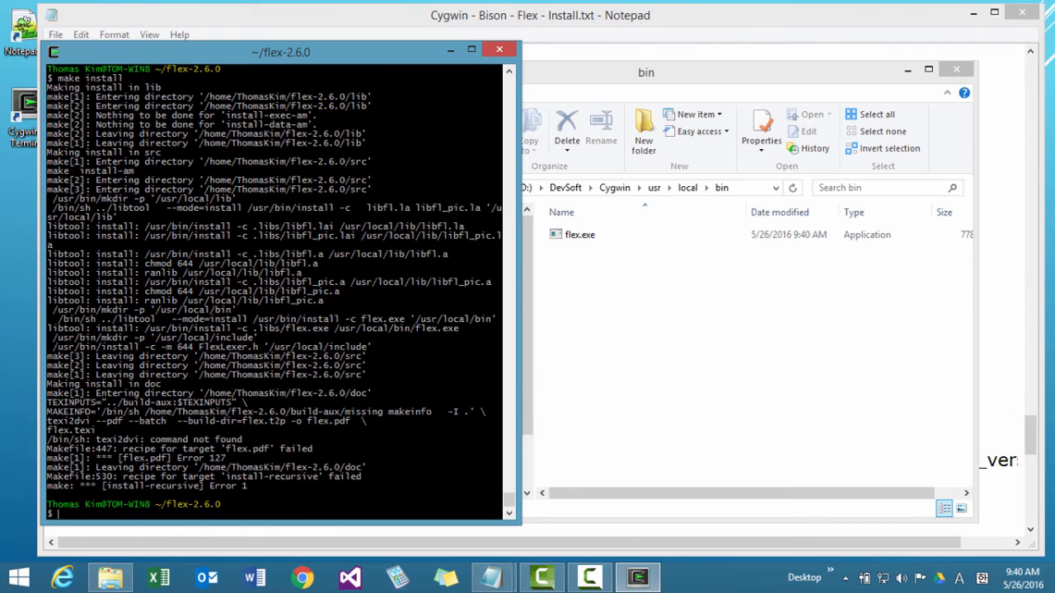
pyautogui.write('flex --version')
pyautogui.press('Return')
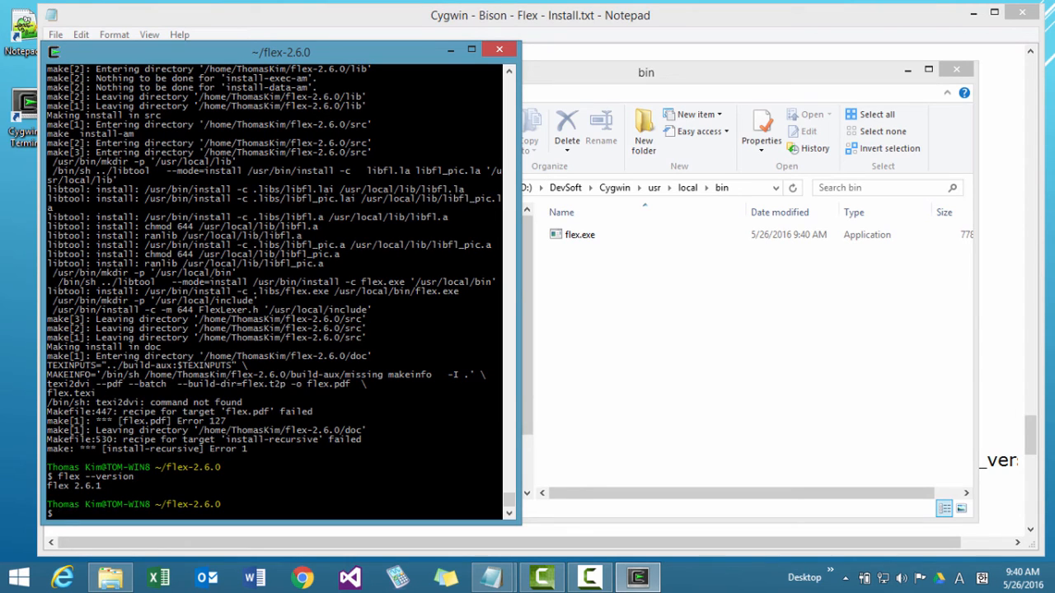
# Try ./flex --version in the flex-2.6.0 folder, and rerun flex --version for comparison.
pyautogui.write('./flex ve')
pyautogui.press('BackSpace')
pyautogui.press('BackSpace')
pyautogui.write('--version')
pyautogui.press('Return')
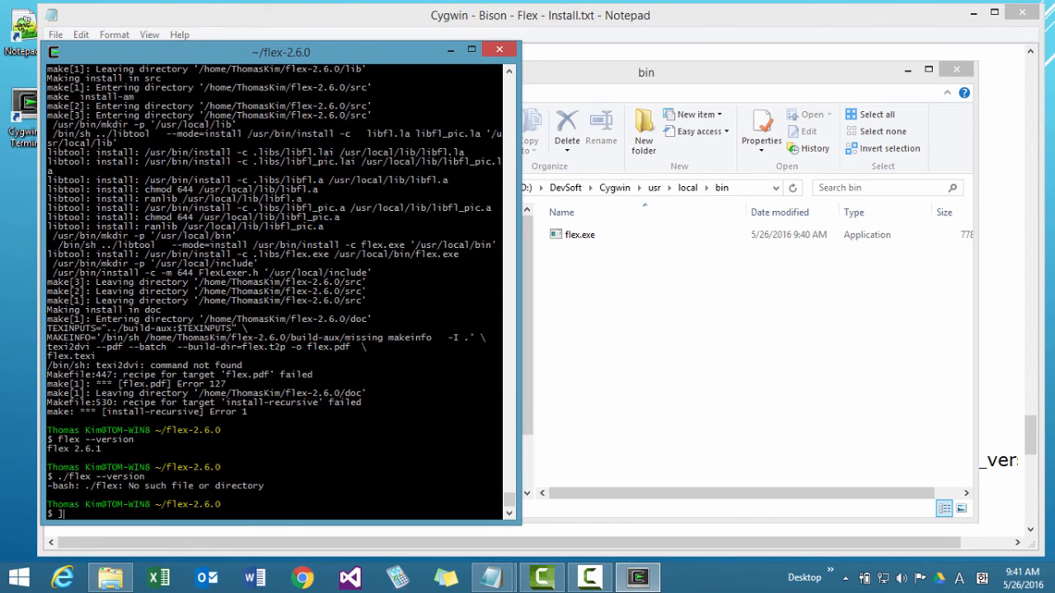
pyautogui.press('Return')
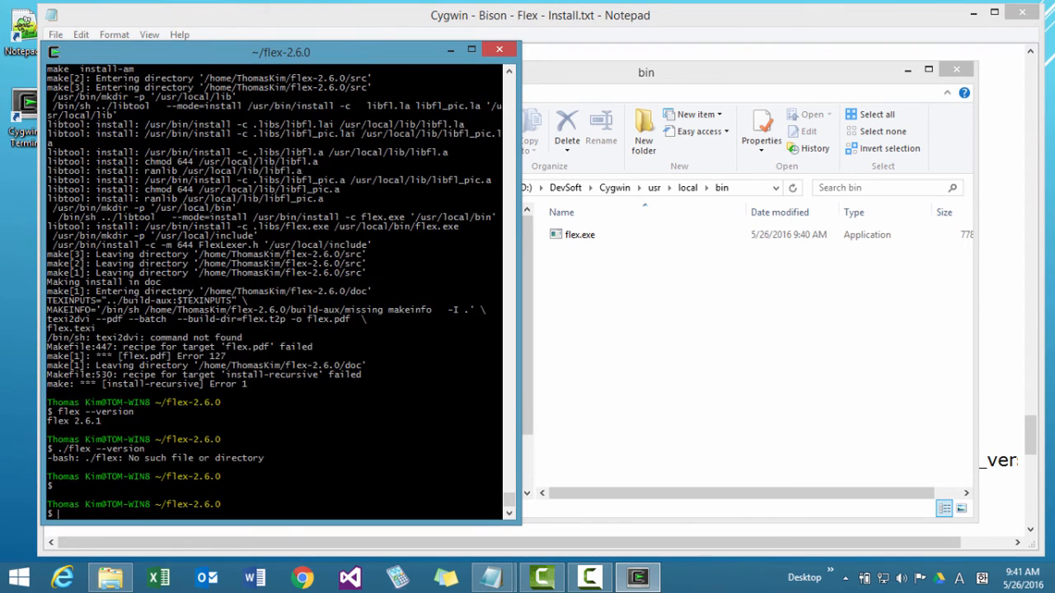
pyautogui.press('Up')
pyautogui.press('Up')
pyautogui.press('Return')
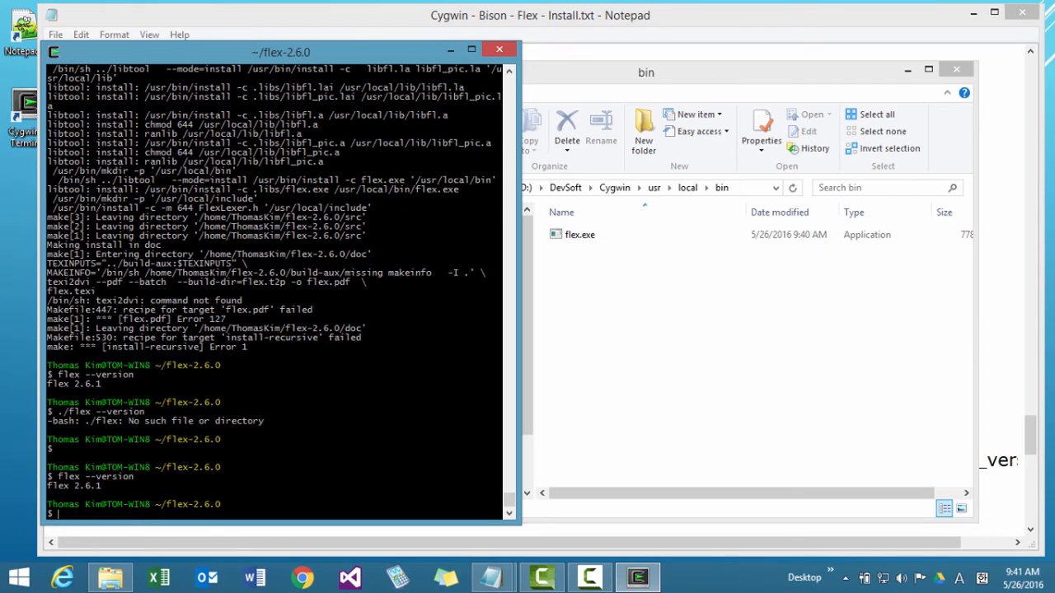
pyautogui.press('Up')
pyautogui.press('Home')
pyautogui.press('Delete')
pyautogui.write('cd')
pyautogui.write('/')
pyautogui.press('Return')
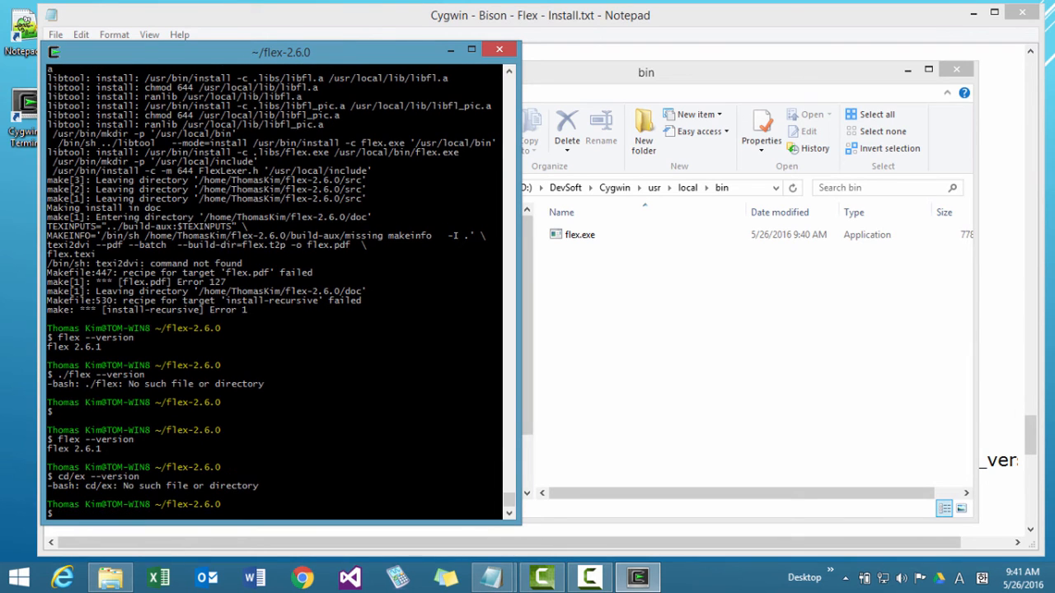
# Change to the root directory in the terminal and print the working directory.
pyautogui.write('cd /')
pyautogui.press('Return')
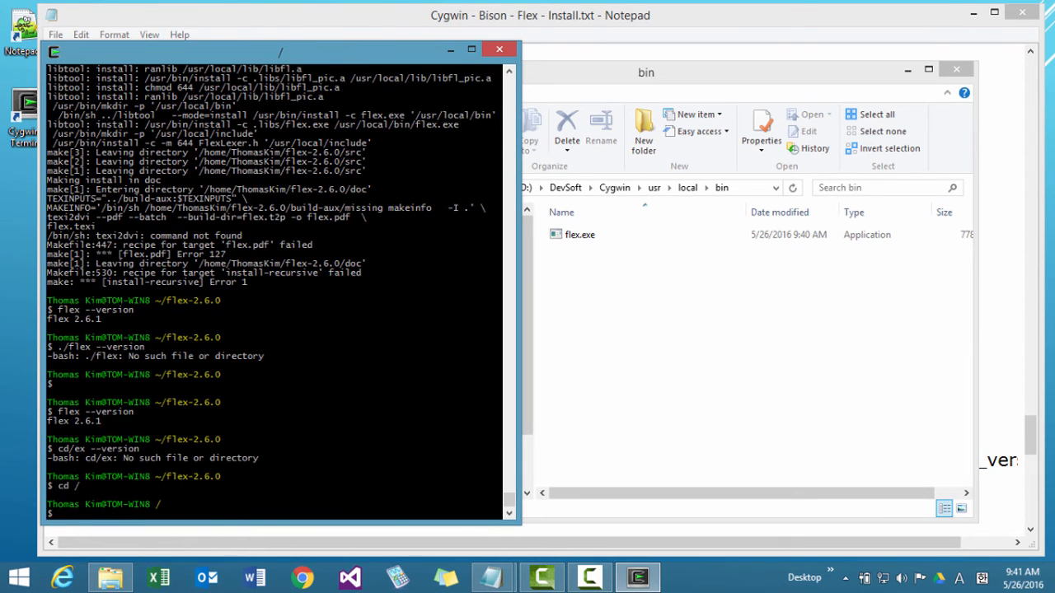
pyautogui.write('pwd')
pyautogui.press('Return')
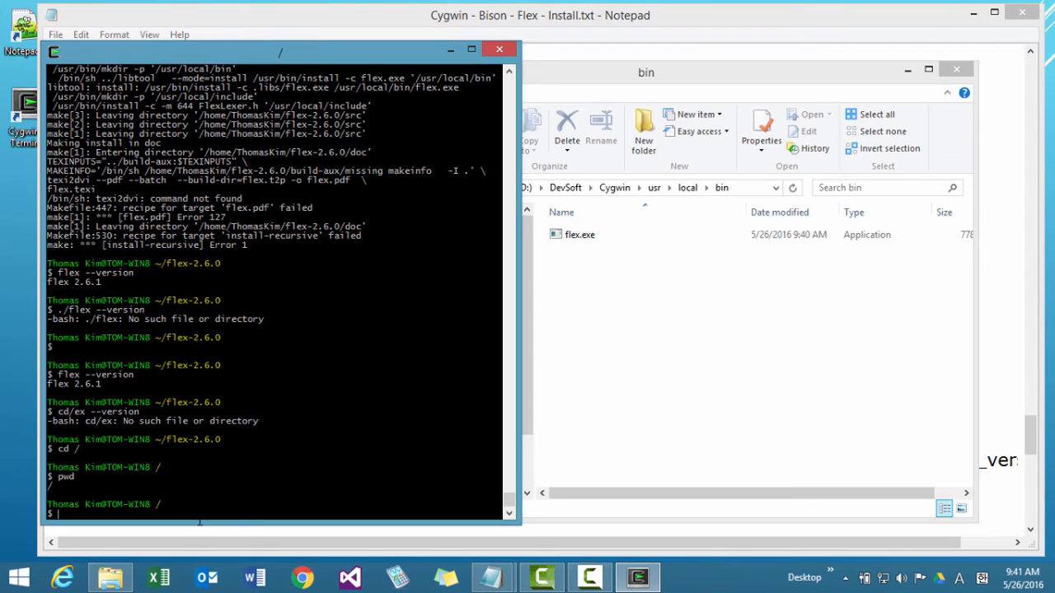
# Change to the home directory with cd ~, print the working directory and list its contents.
pyautogui.write('cd ~')
pyautogui.press('Return')
pyautogui.write('pwd')
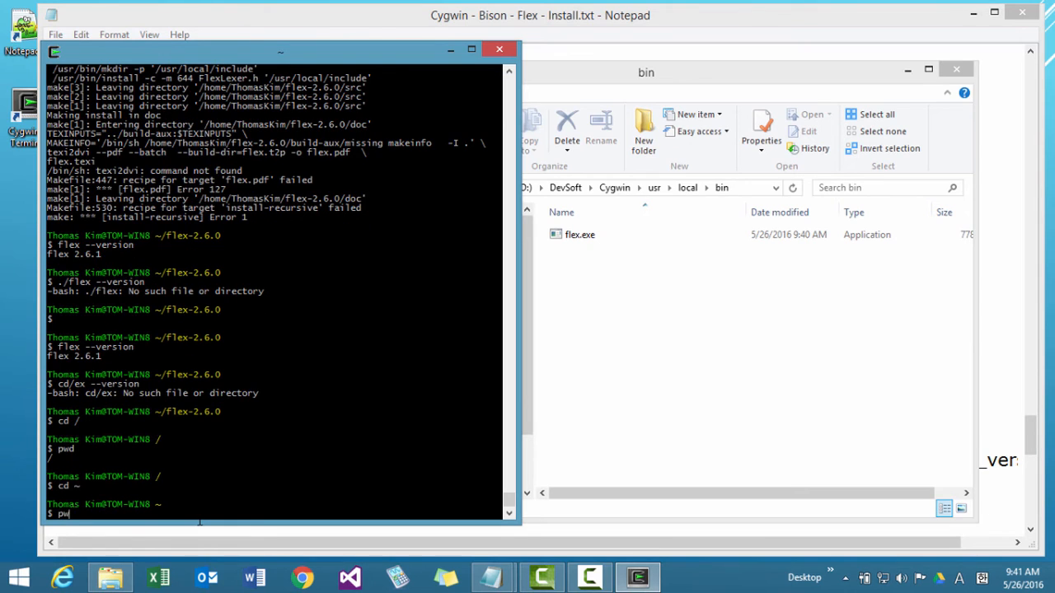
pyautogui.press('Return')
pyautogui.write('ls')
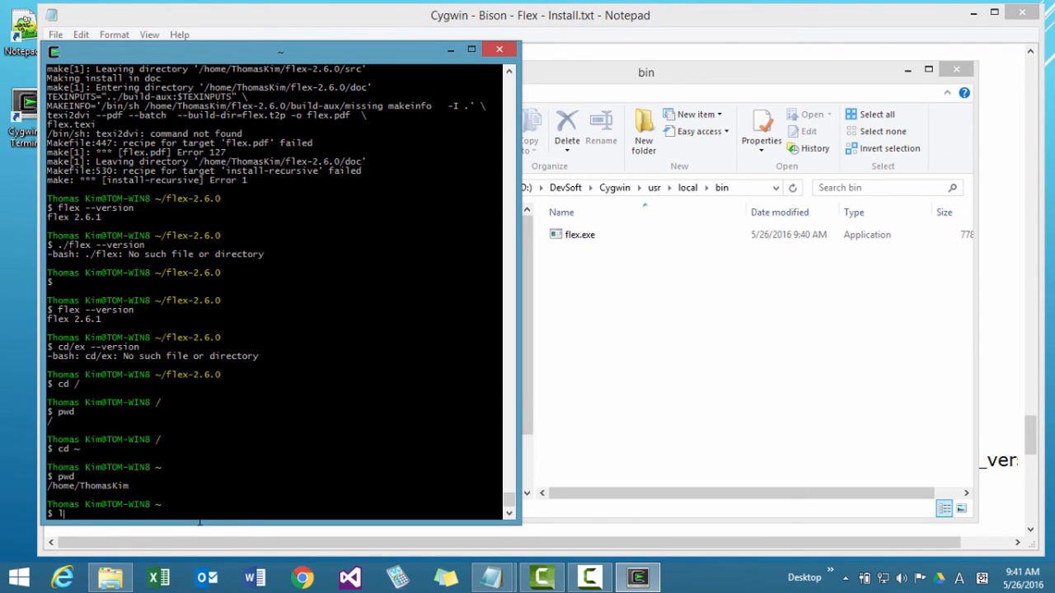
pyautogui.press('Return')
# Change into the bison-3.0.4 folder in the terminal and list its files.
pyautogui.write('cd b')
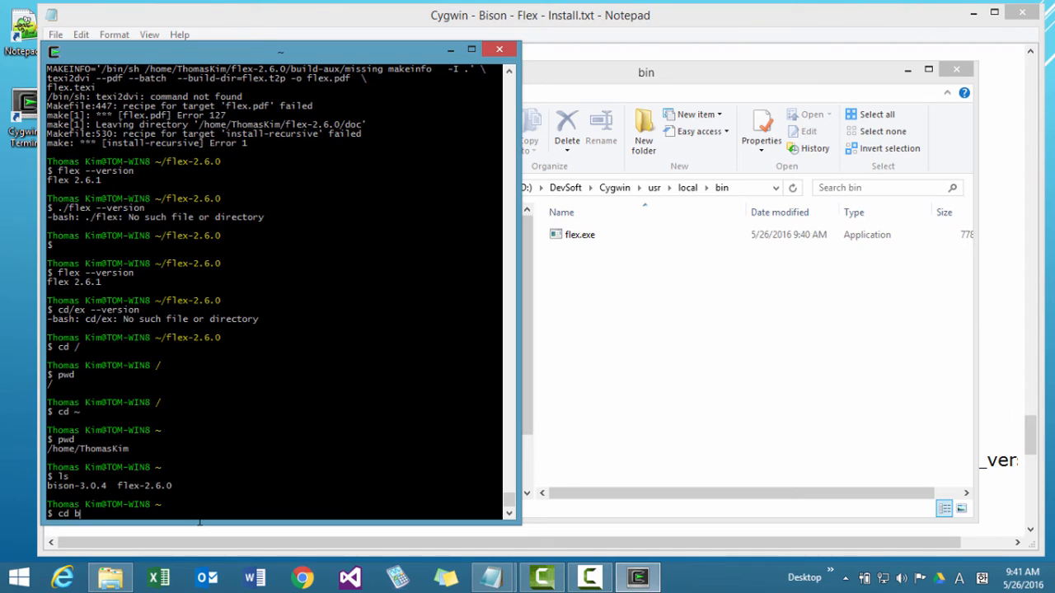
pyautogui.write('ison-3.0.4')
pyautogui.press('Return')
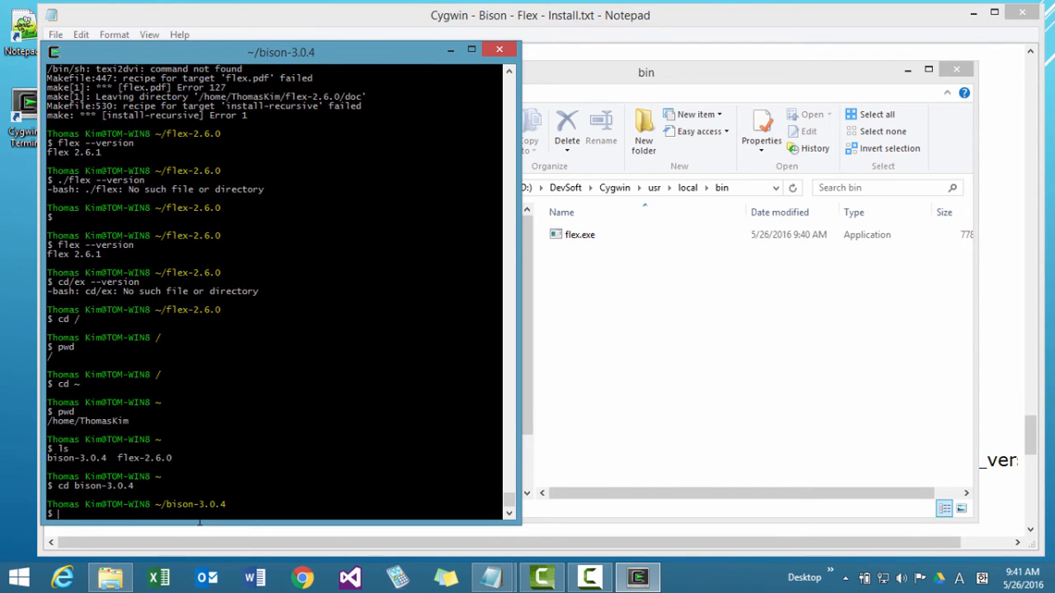
pyautogui.write('ls')
pyautogui.press('Return')
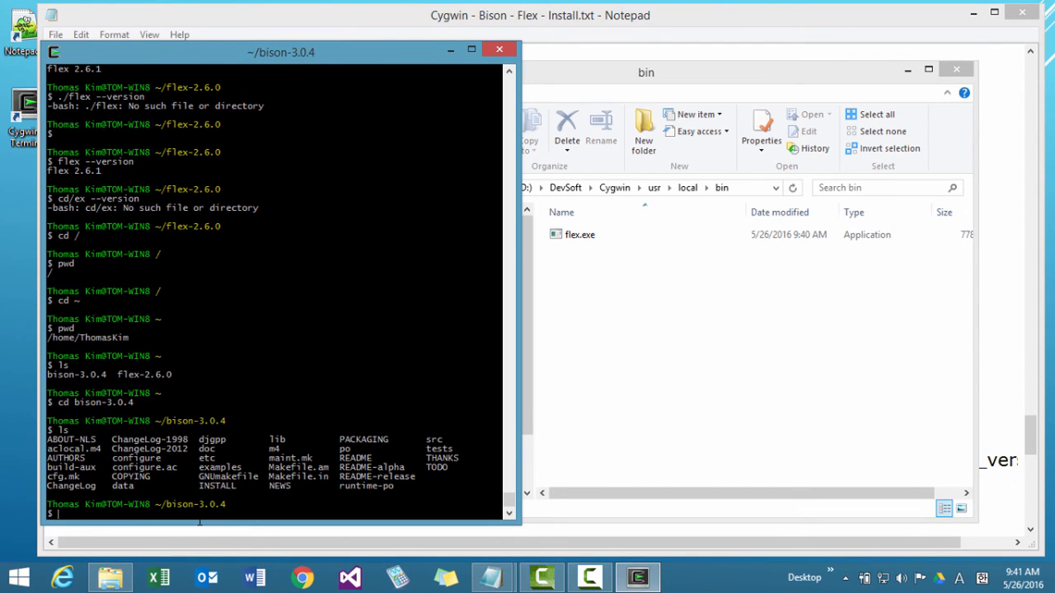
# Run ./configure in the bison-3.0.4 folder.
pyautogui.write('./configure')
pyautogui.press('Return')
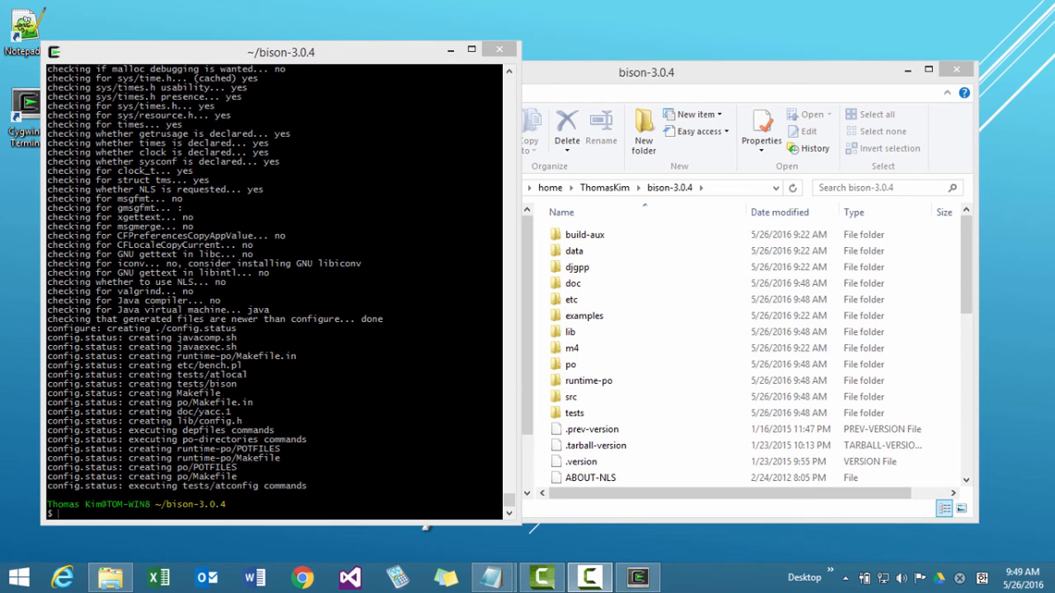
# Build Bison by running make in the bison-3.0.4 folder.
pyautogui.click(280, 330)
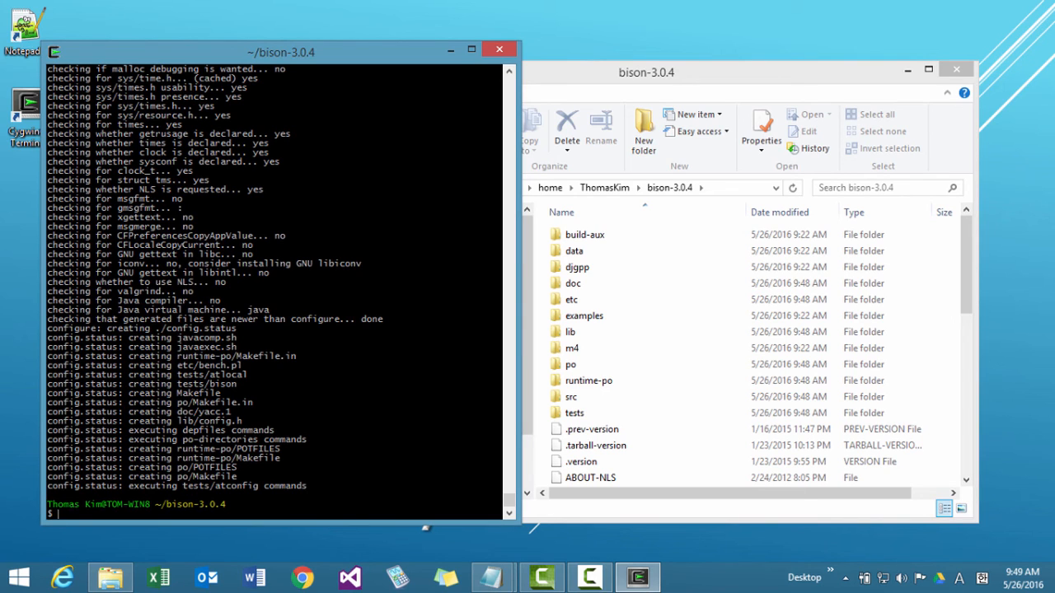
pyautogui.write('make')
pyautogui.press('Return')
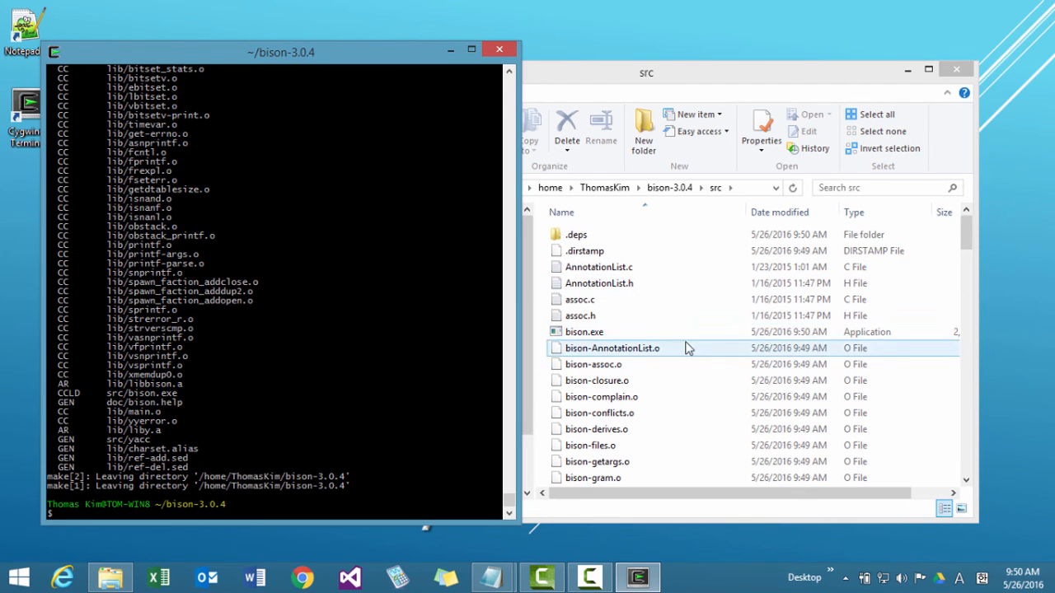
# Review the Bison build, getargs.c change and install instructions in the Cygwin - Bison - Flex - Install.txt notes.
pyautogui.moveTo(492, 577)
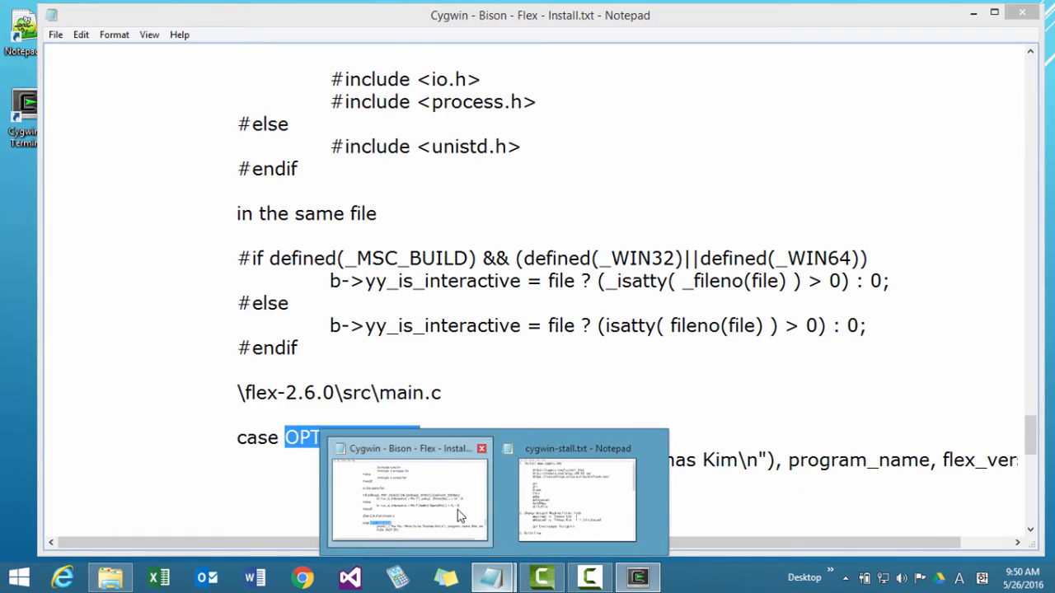
pyautogui.click(460, 515)
pyautogui.scroll(-5, 459, 513)
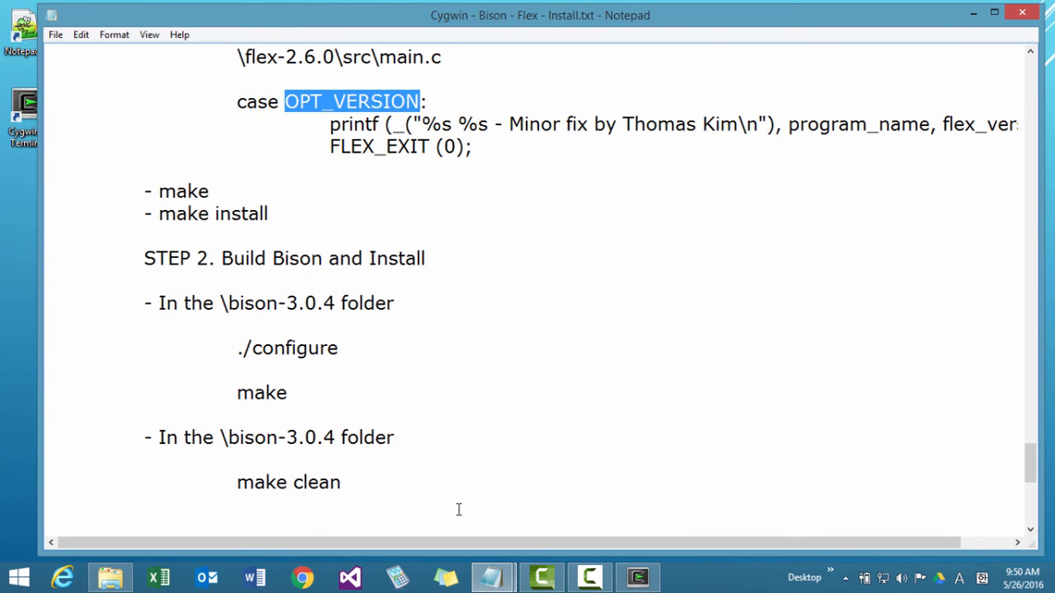
pyautogui.scroll(-4, 459, 509)
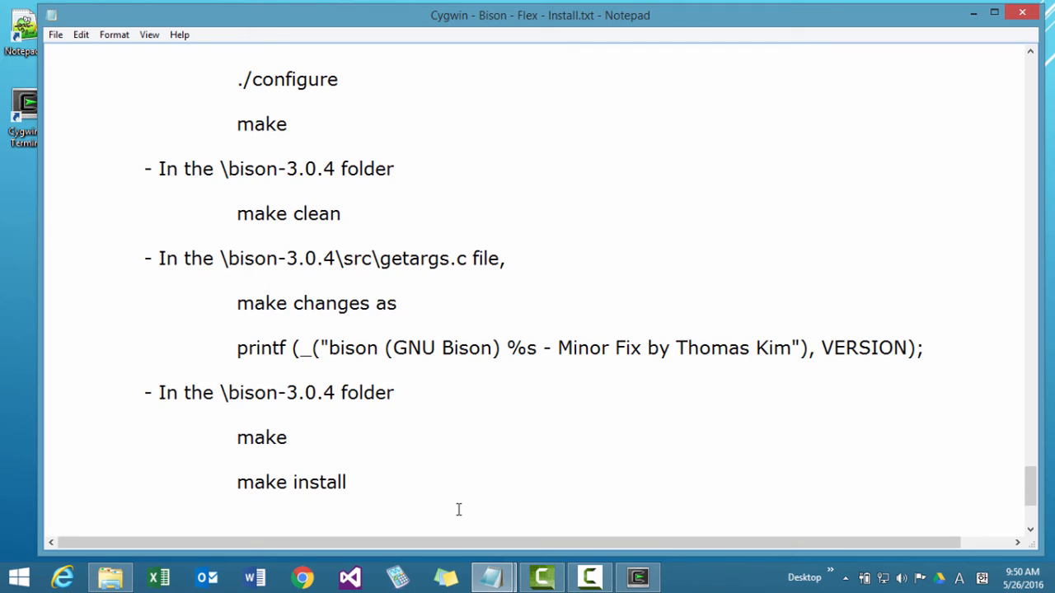
pyautogui.scroll(-1, 459, 509)
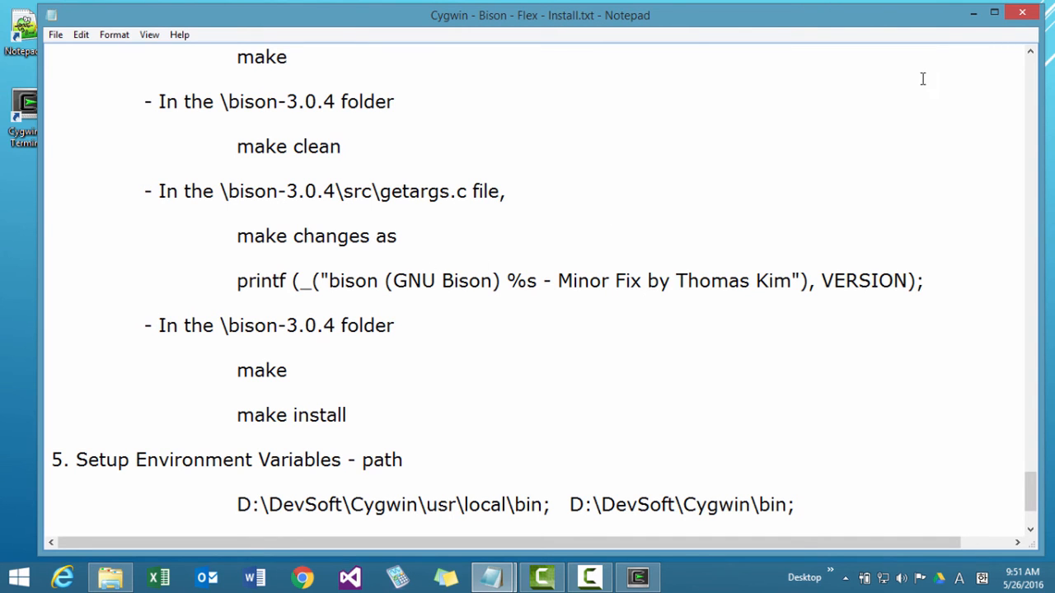
pyautogui.moveTo(673, 19); pyautogui.dragTo(1054, 190)
# Run make clean in the bison-3.0.4 folder from the terminal.
pyautogui.doubleClick(242, 440)
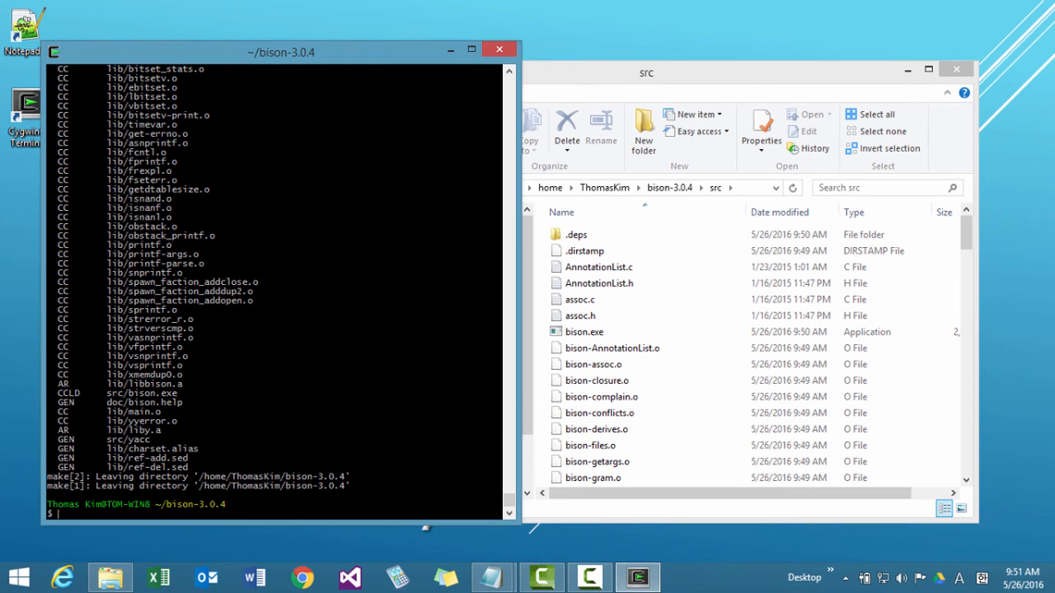
pyautogui.write('make clean')
pyautogui.press('Return')
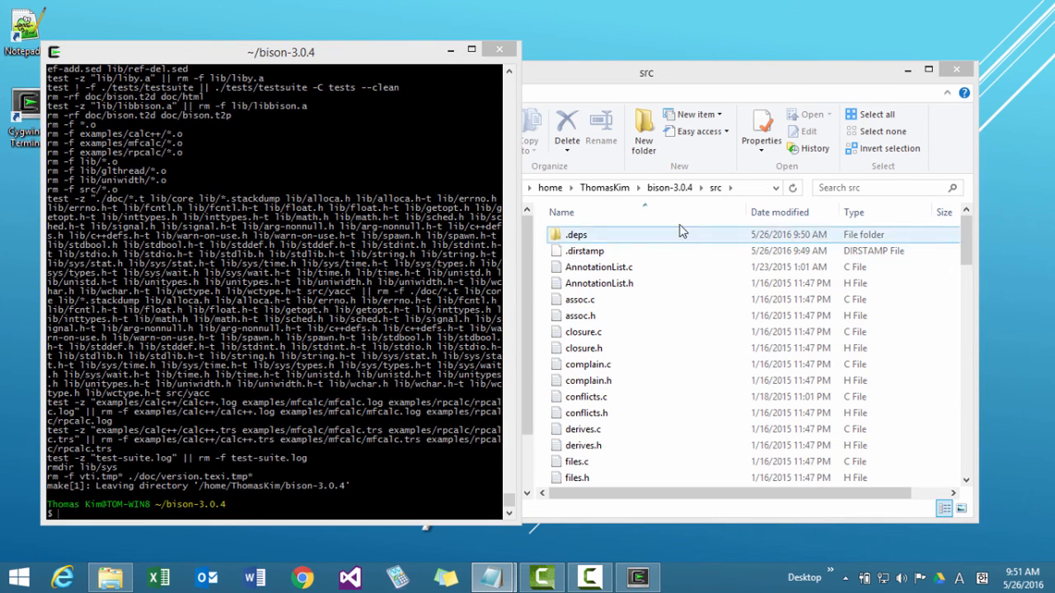
# Open getargs.c from the bison-3.0.4 src folder in Notepad++.
pyautogui.click(671, 191)
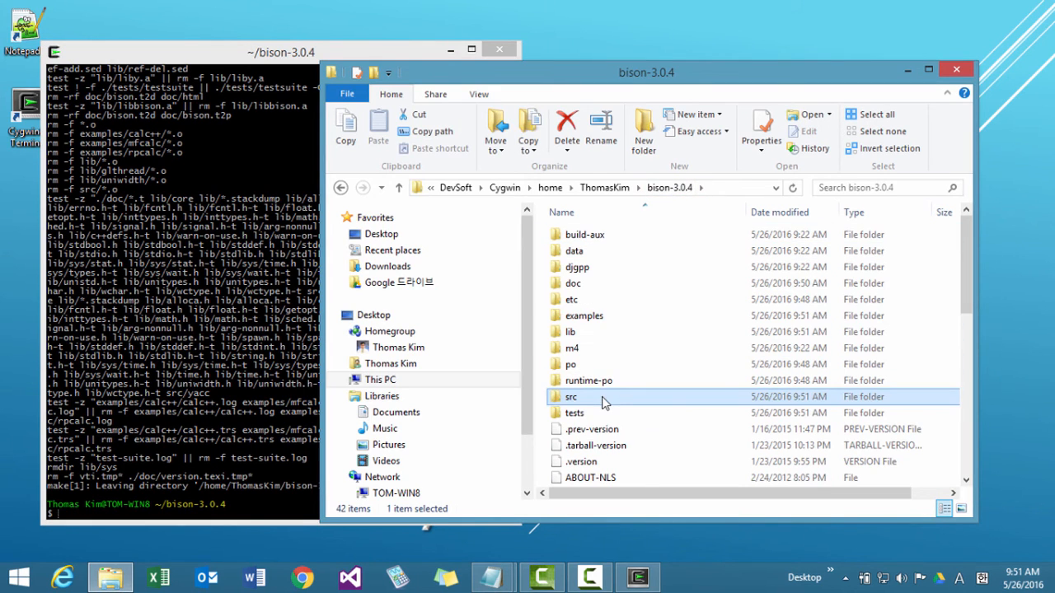
pyautogui.doubleClick(595, 398)
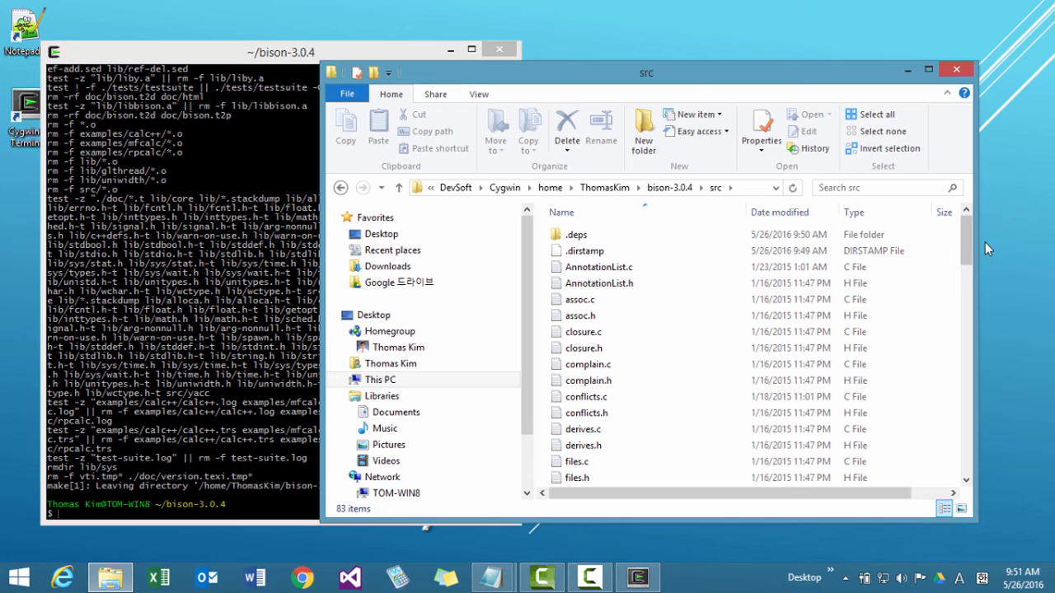
pyautogui.moveTo(966, 259); pyautogui.dragTo(966, 304)
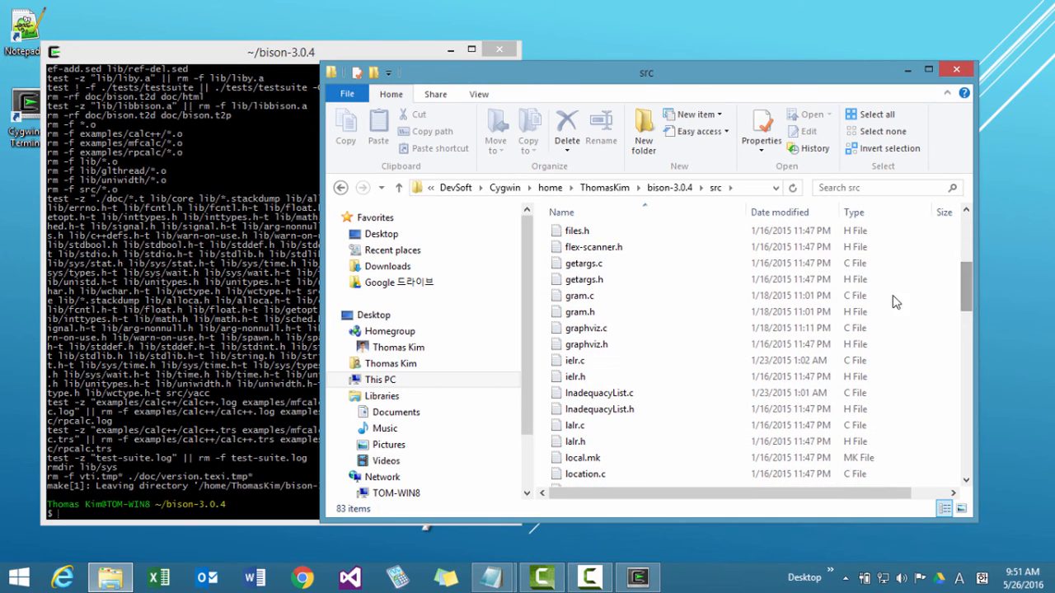
pyautogui.rightClick(587, 272)
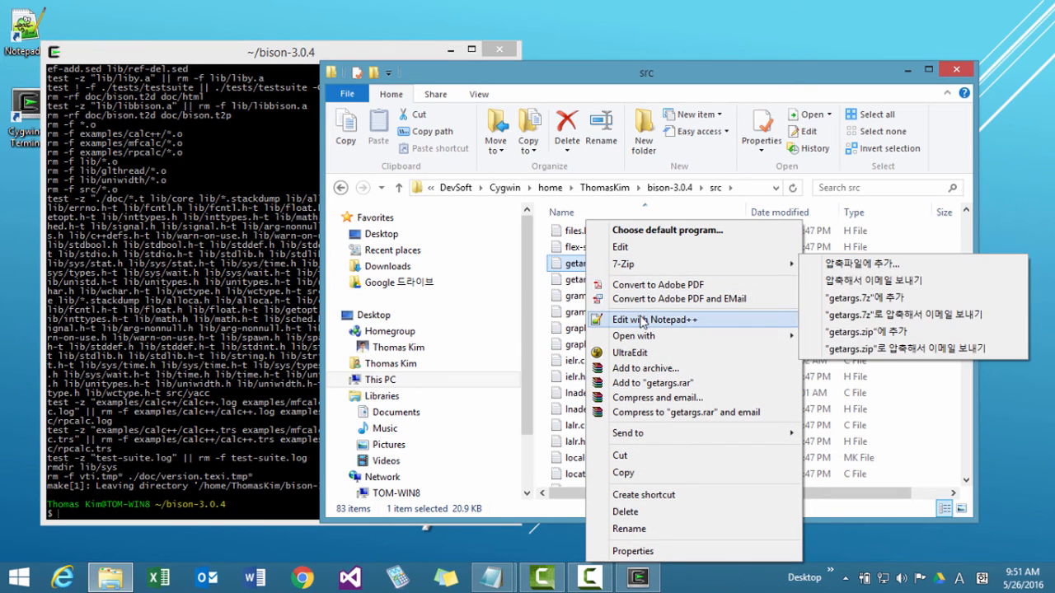
pyautogui.click(642, 323)
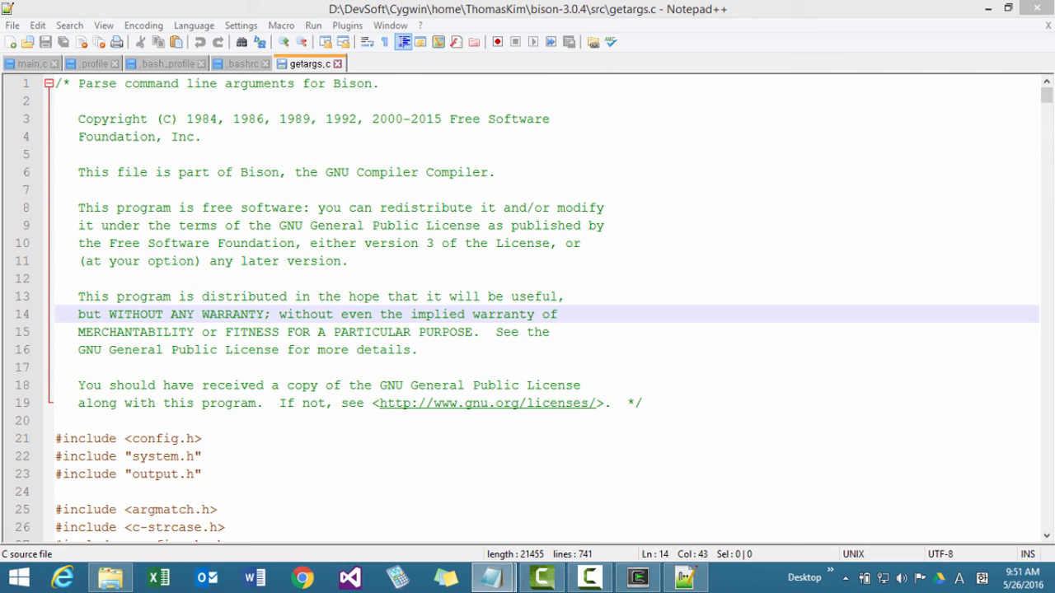
# Find the text "bison (GNU Bison)" in getargs.c and close the search.
pyautogui.click(471, 261)
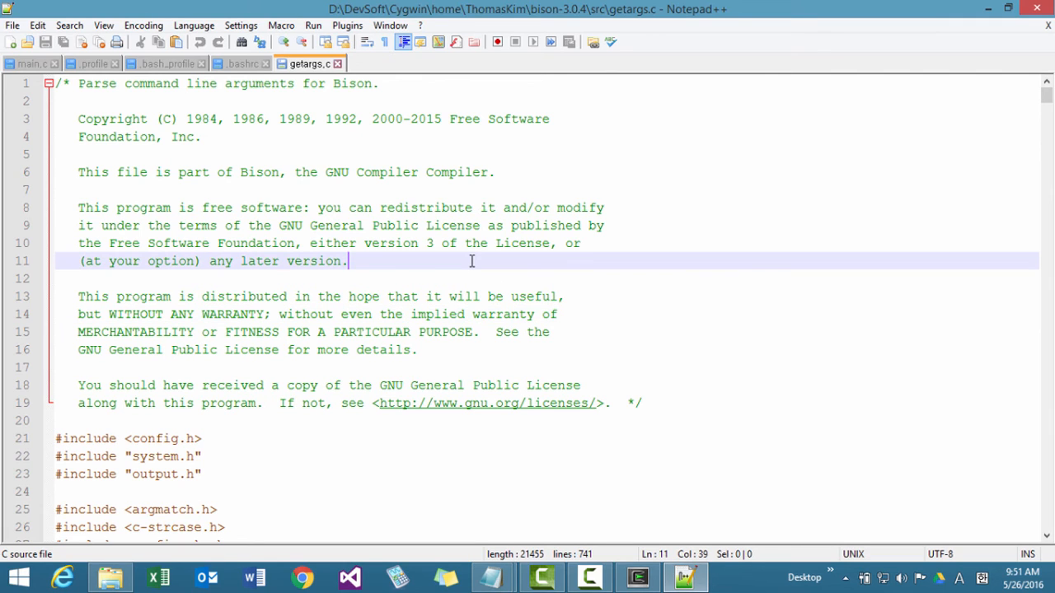
pyautogui.hotkey('ctrl', 'f')
pyautogui.write('b')
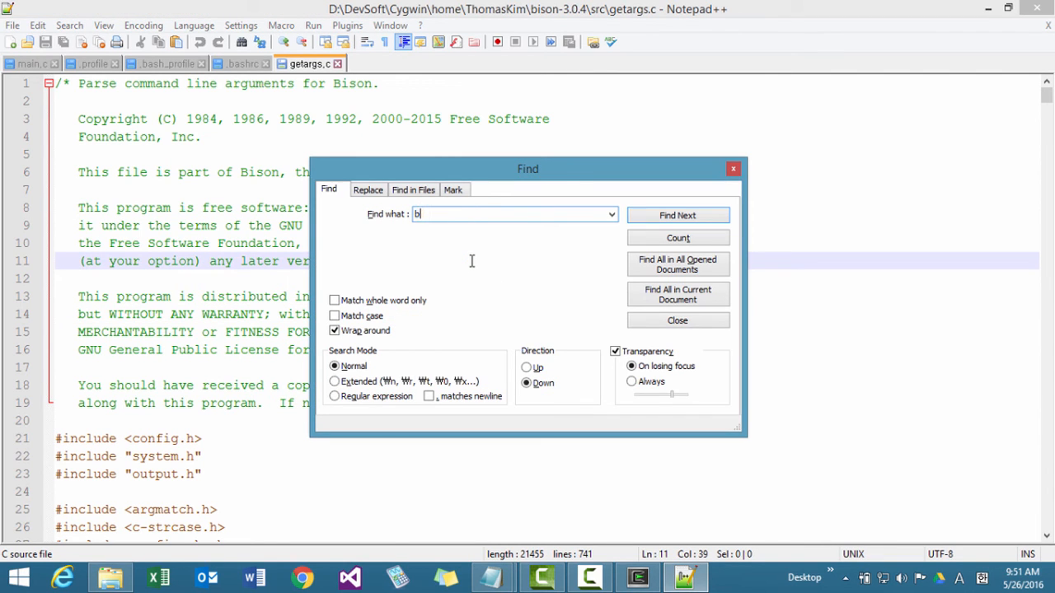
pyautogui.write('ison (GNU Bison')
pyautogui.press('Return')
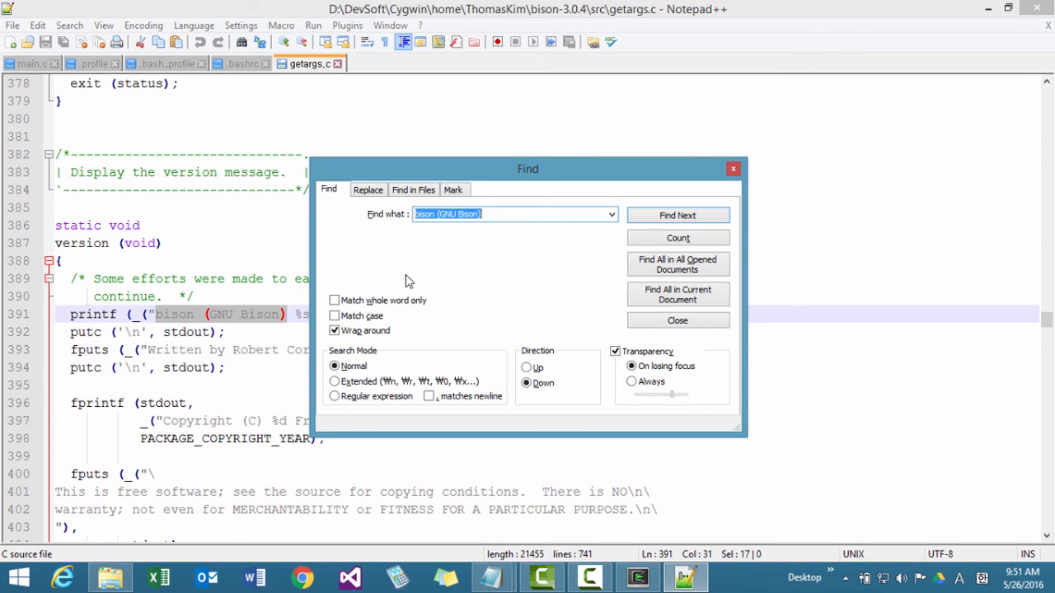
pyautogui.click(290, 314)
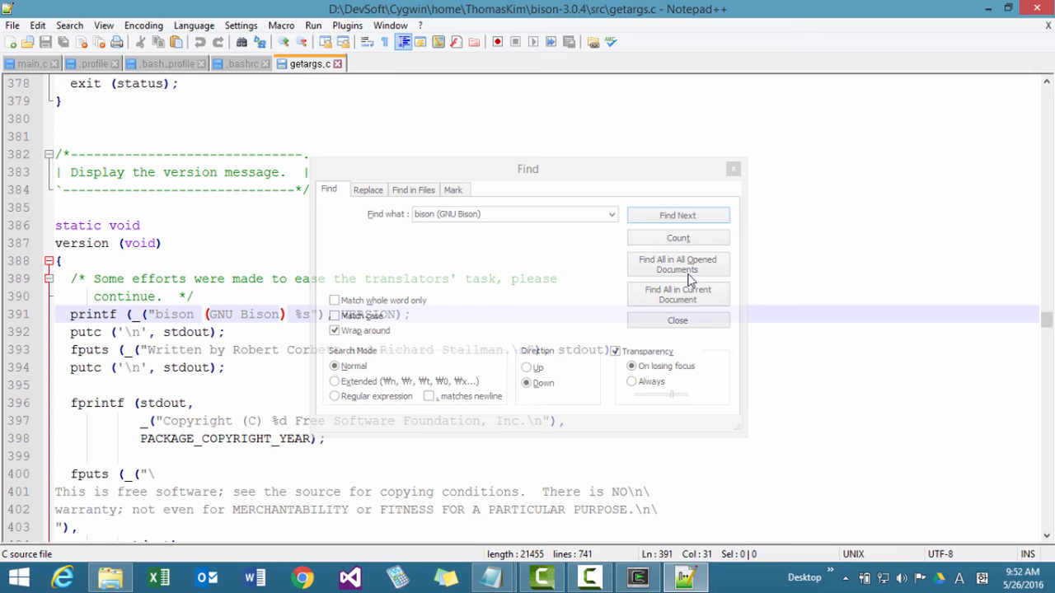
pyautogui.click(733, 168)
# Append " - Minor Fix by" and the author's full name after %s in the version printf string, and save getargs.c.
pyautogui.click(312, 314)
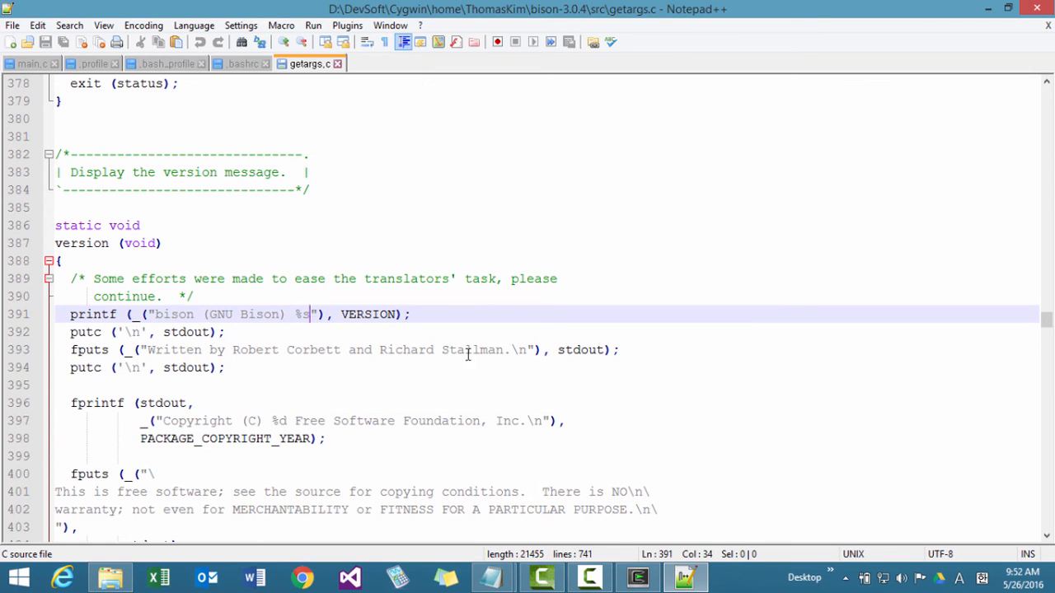
pyautogui.write('-')
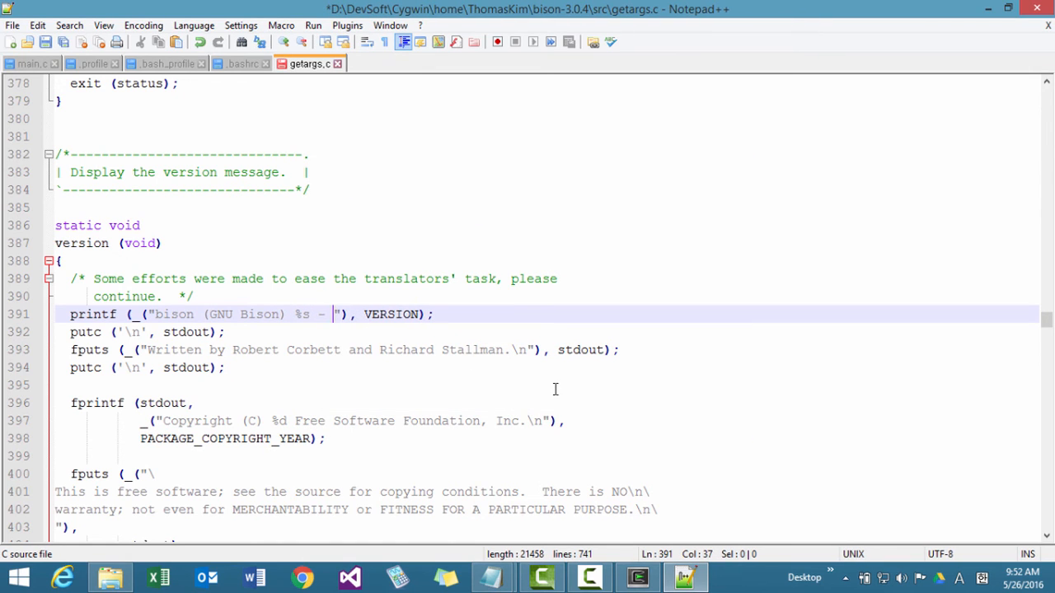
pyautogui.write(' Minor F')
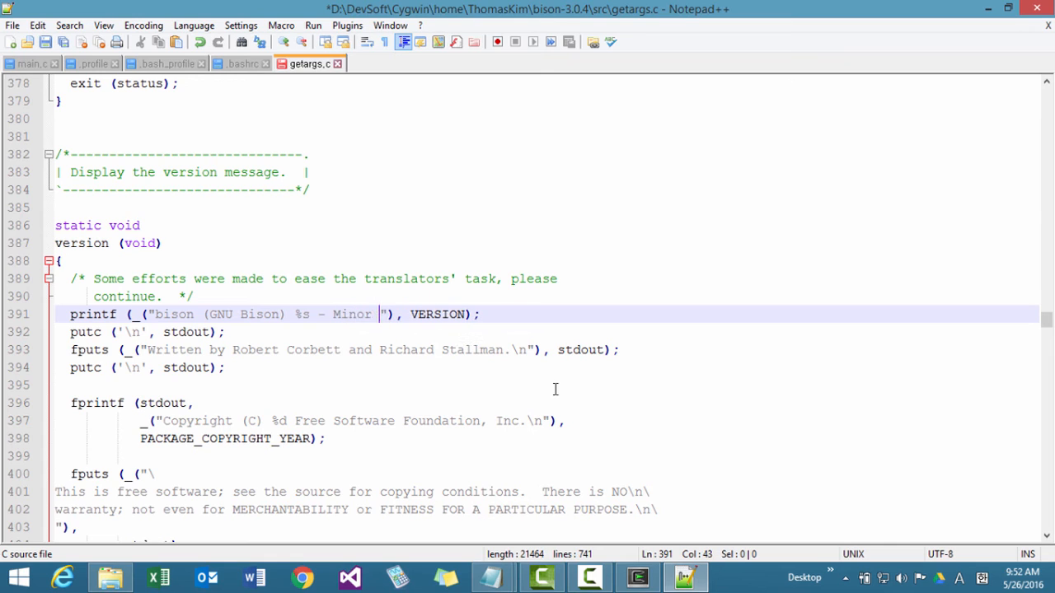
pyautogui.write('ix by T')
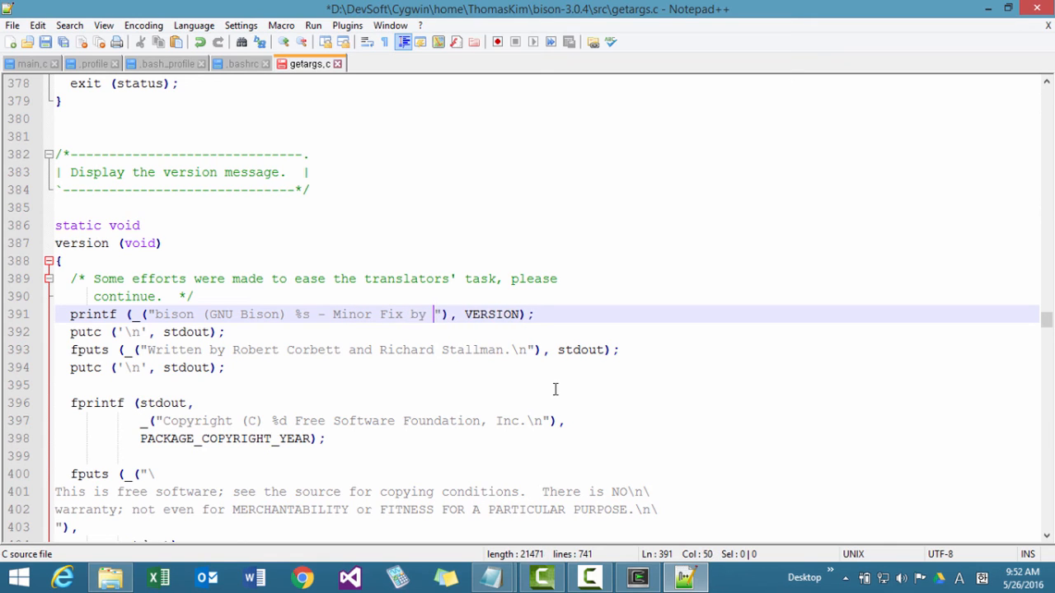
pyautogui.write('homas Kim')
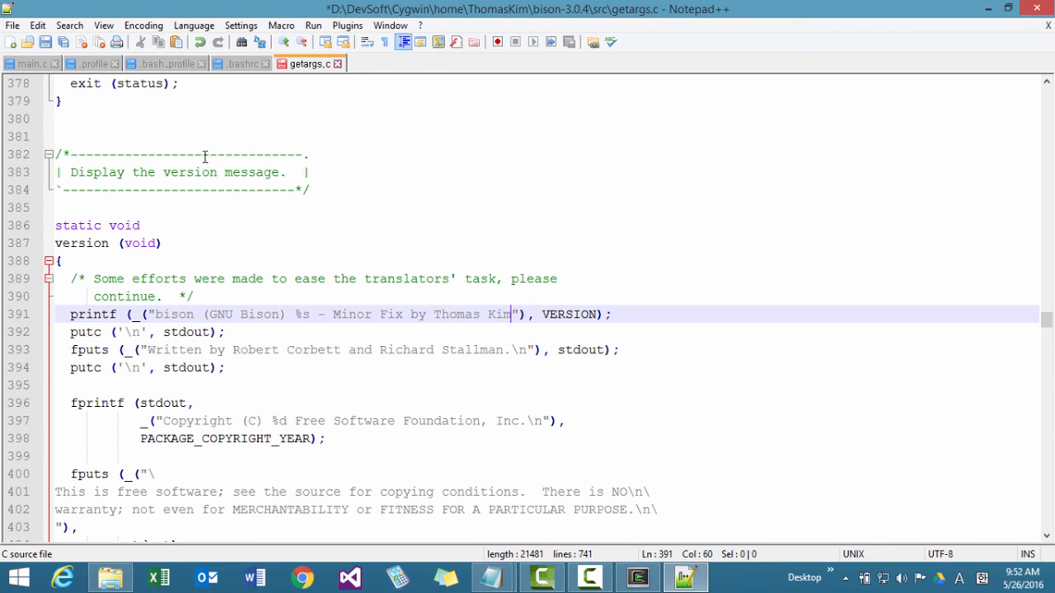
pyautogui.click(64, 44)
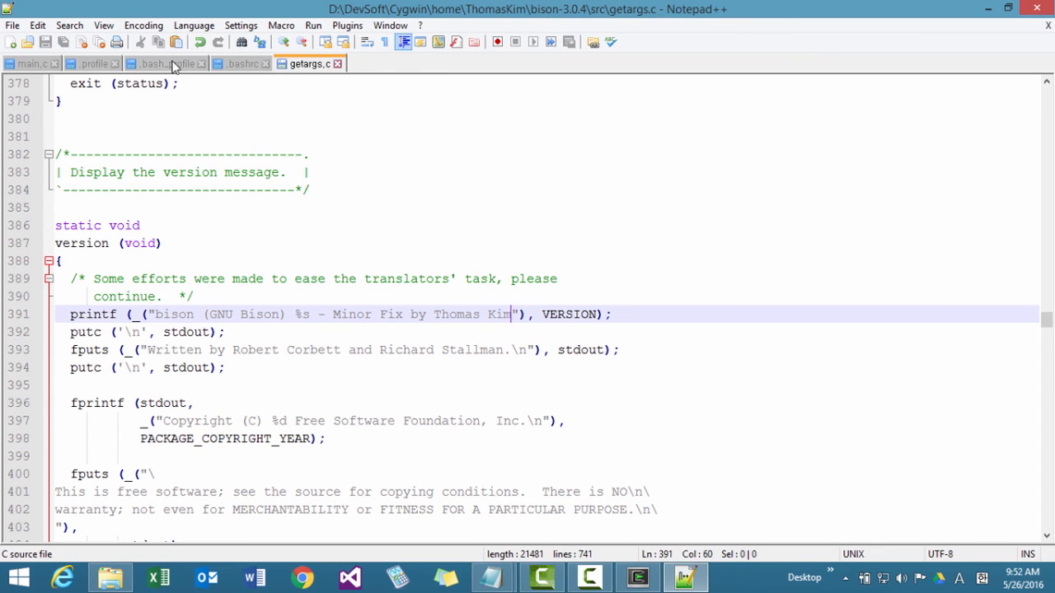
# Close getargs.c and all other open files, and exit Notepad++.
pyautogui.click(337, 64)
pyautogui.click(265, 64)
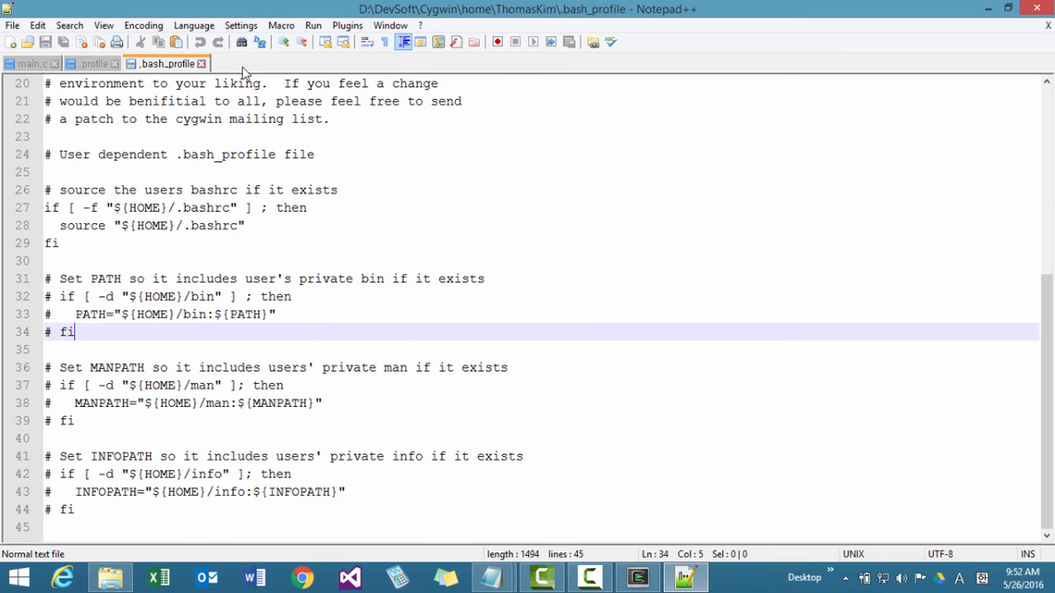
pyautogui.click(201, 65)
pyautogui.click(114, 64)
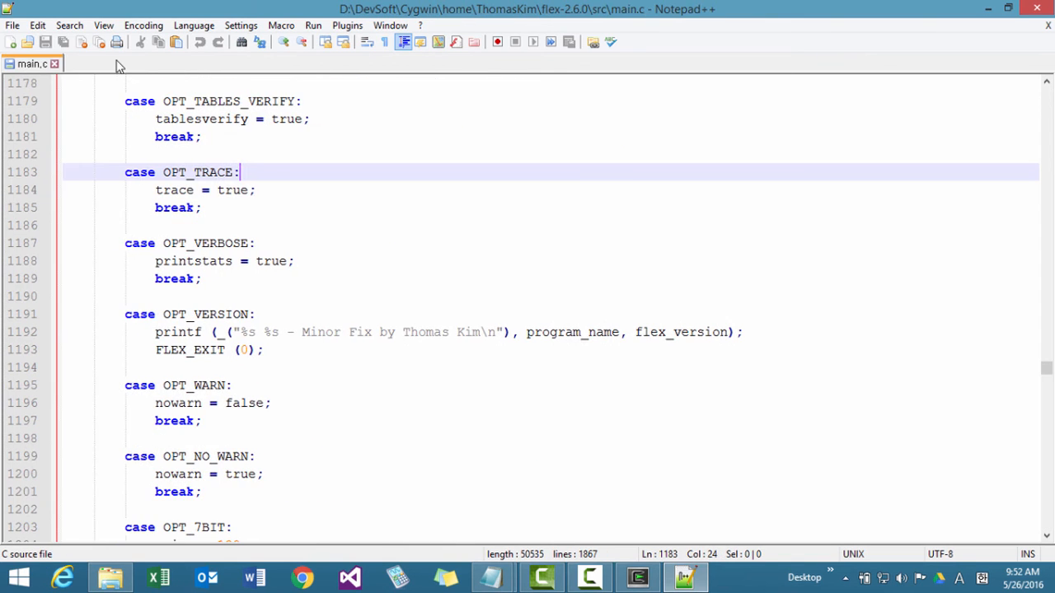
pyautogui.click(54, 64)
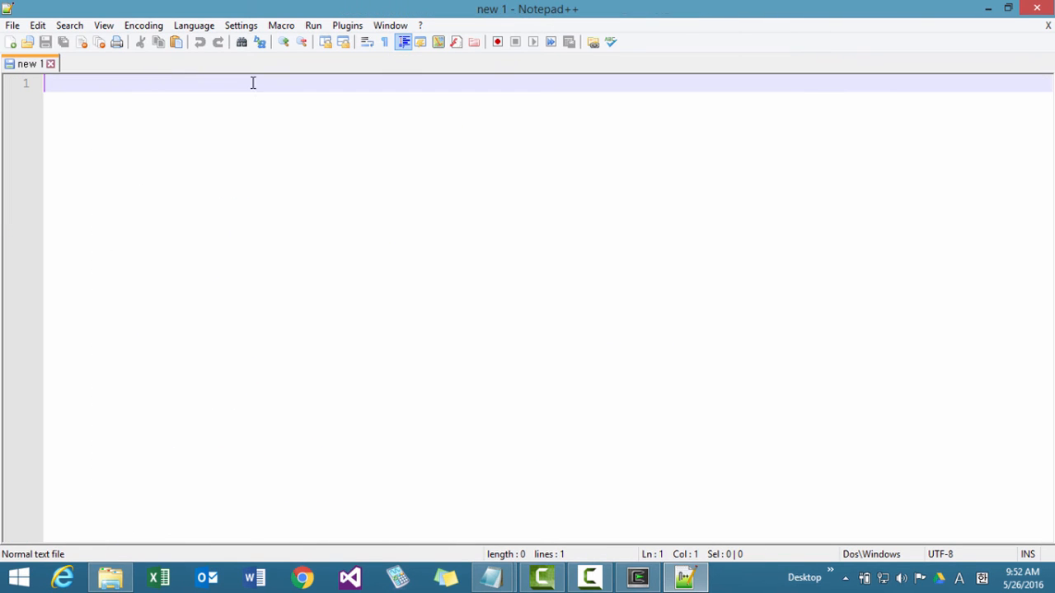
pyautogui.click(1036, 8)
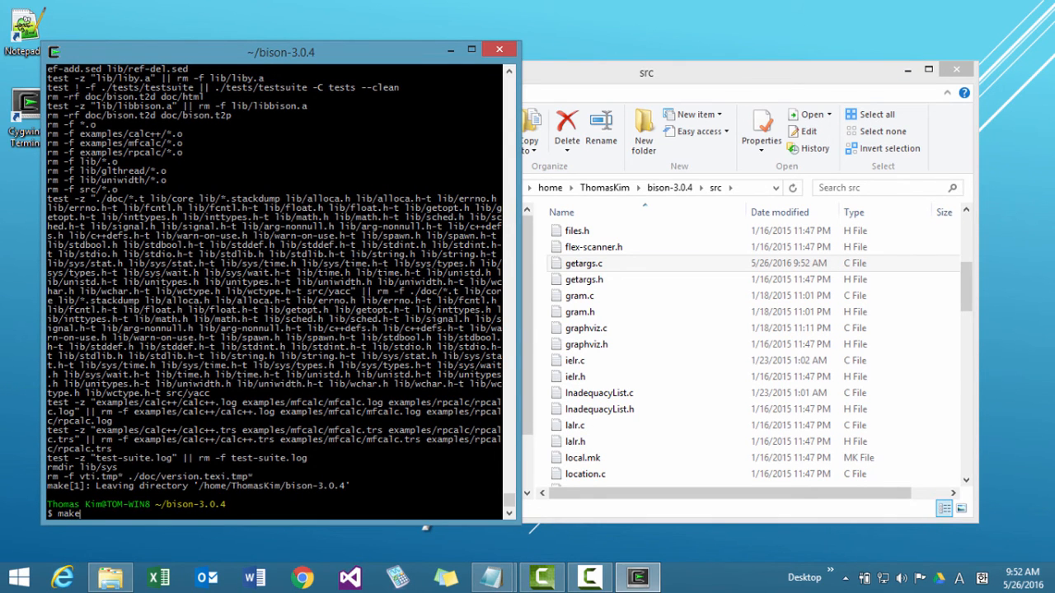
# Rebuild the modified Bison by running make in the bison-3.0.4 folder from the terminal.
pyautogui.press('Return')
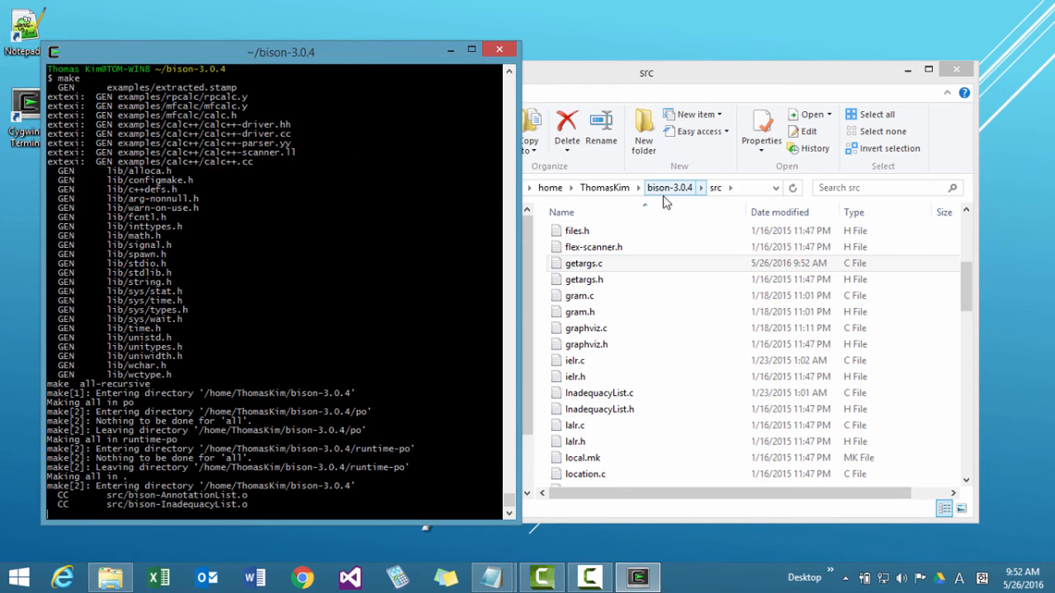
pyautogui.scroll(2, 692, 330)
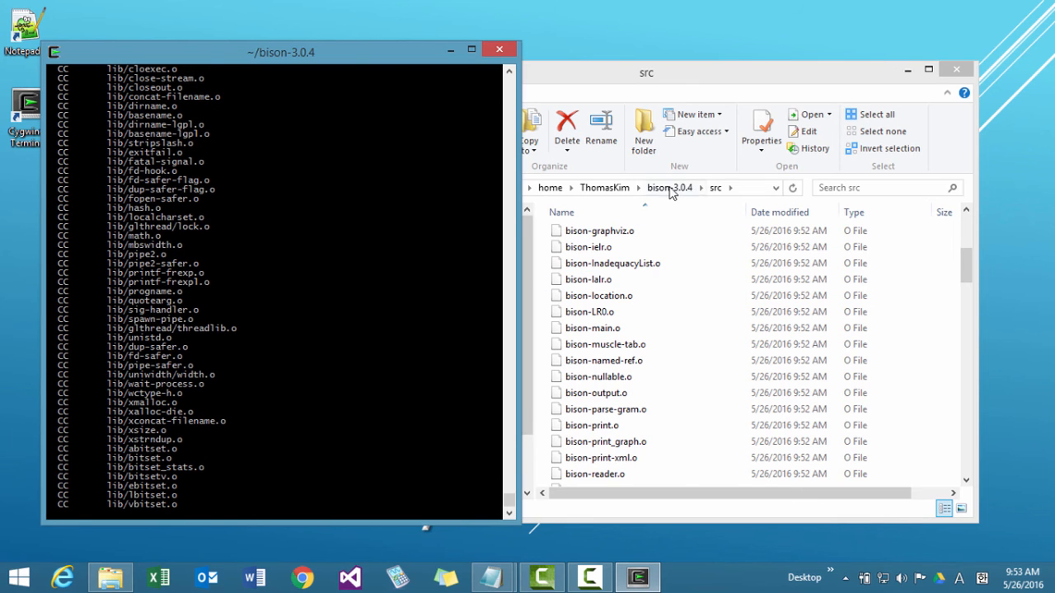
# Browse to the Cygwin usr\local\bin folder in File Explorer to check the installed programs.
pyautogui.click(550, 192)
pyautogui.click(551, 189)
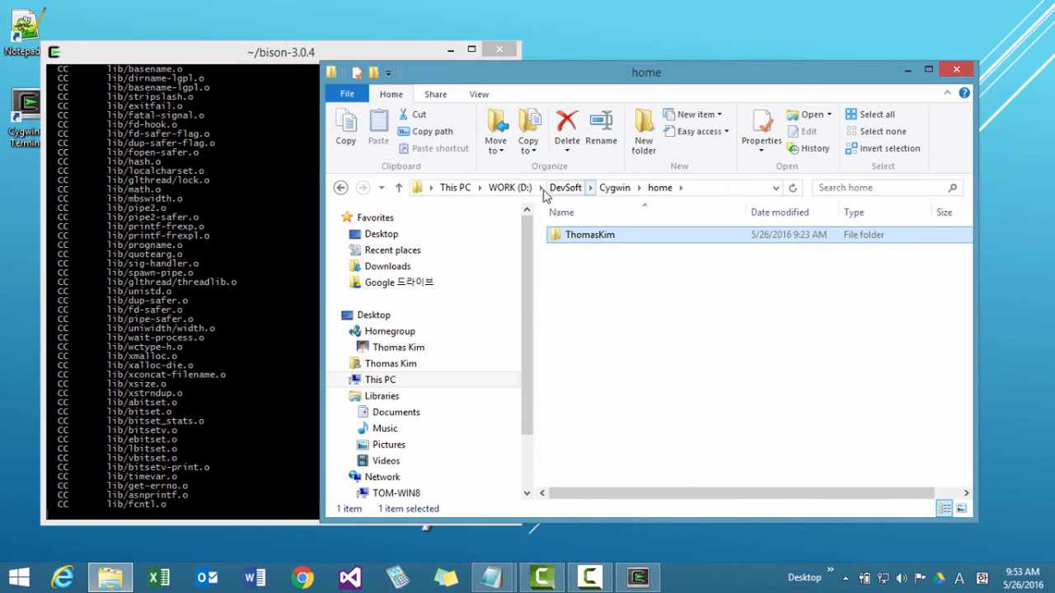
pyautogui.click(614, 189)
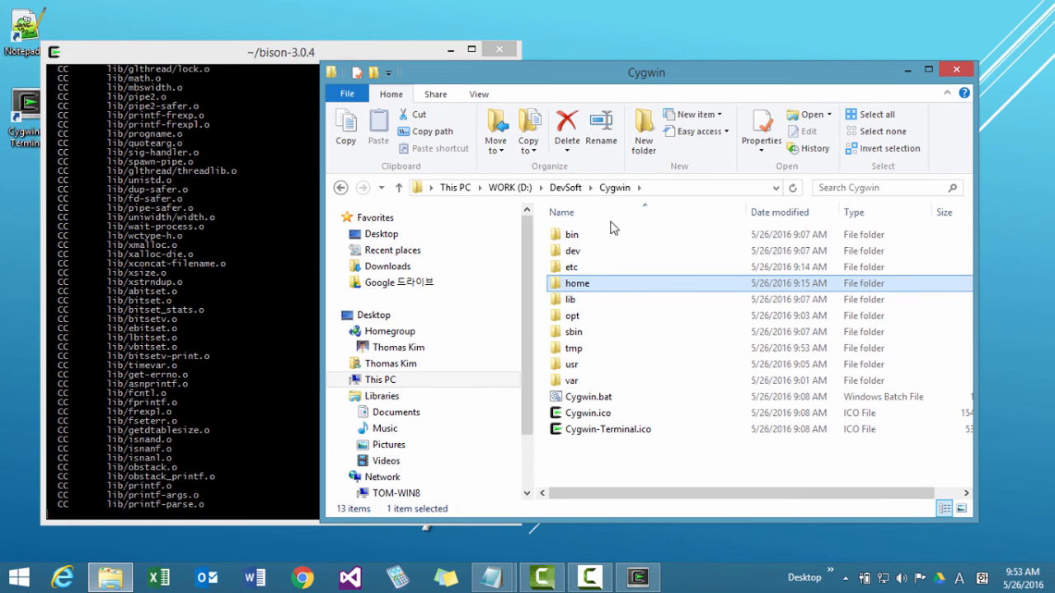
pyautogui.click(595, 366)
pyautogui.doubleClick(595, 366)
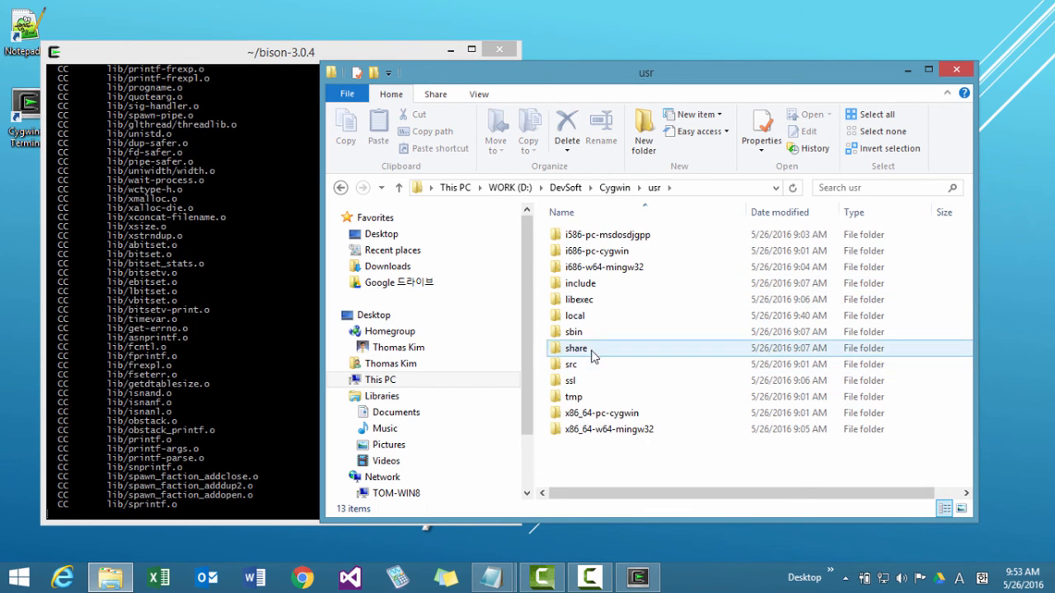
pyautogui.doubleClick(594, 313)
pyautogui.doubleClick(572, 235)
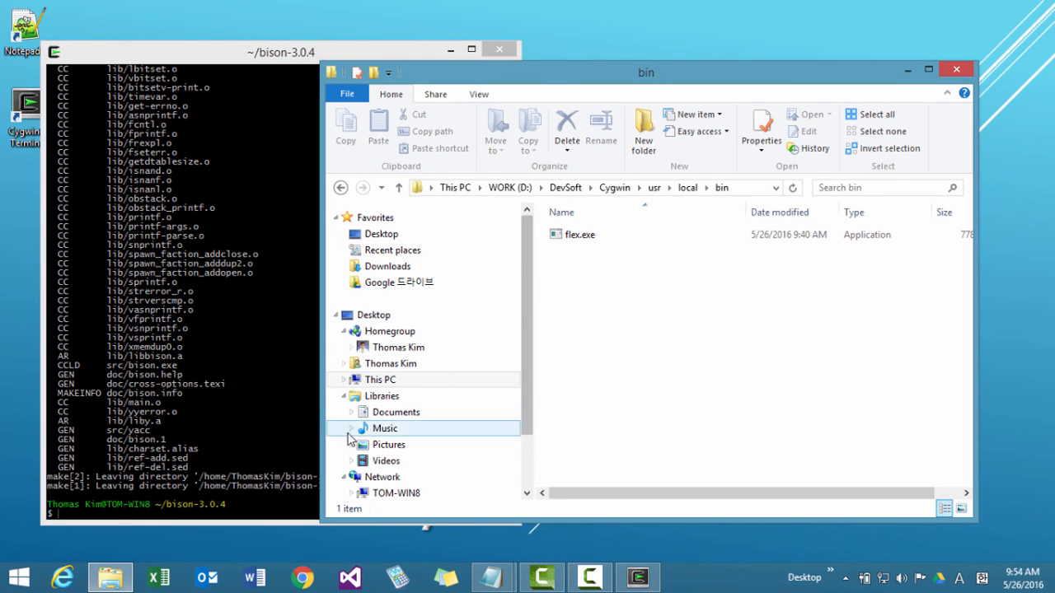
# Install Bison by running make install in the terminal, and check the new files in usr\local\bin.
pyautogui.click(255, 445)
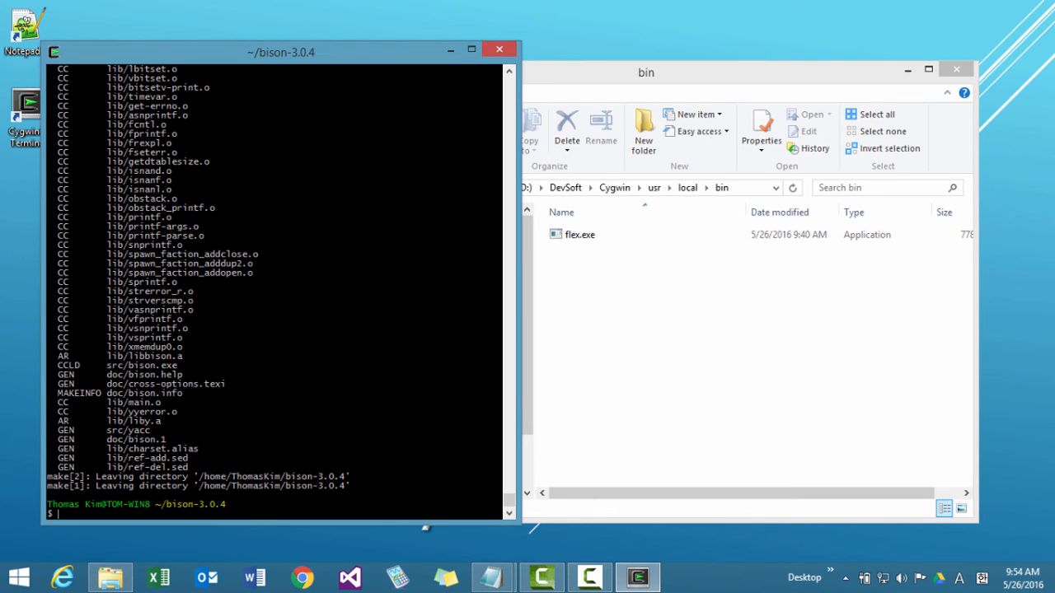
pyautogui.write('make install')
pyautogui.press('Return')
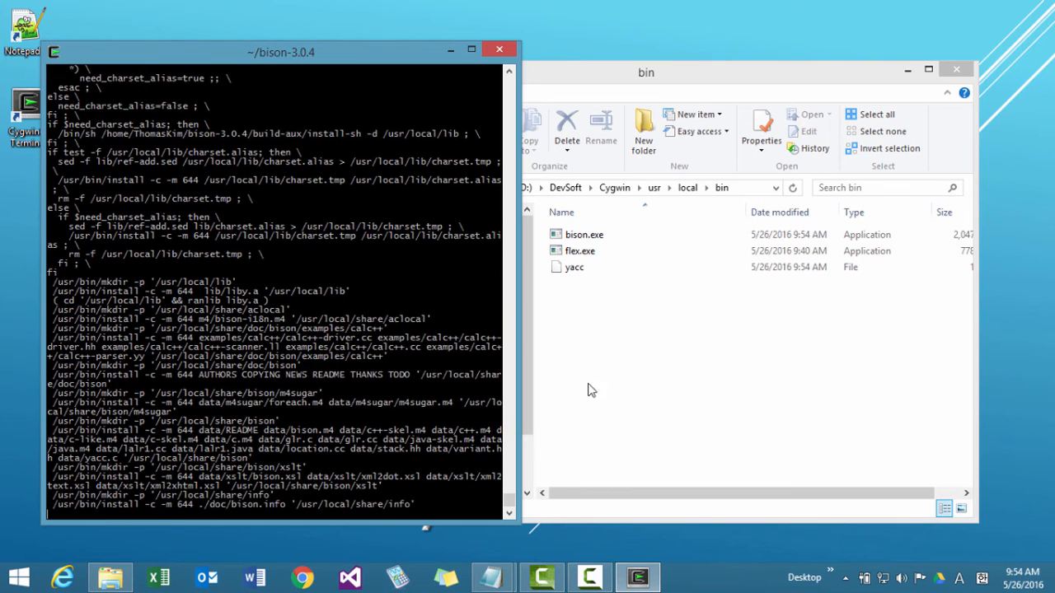
pyautogui.click(587, 270)
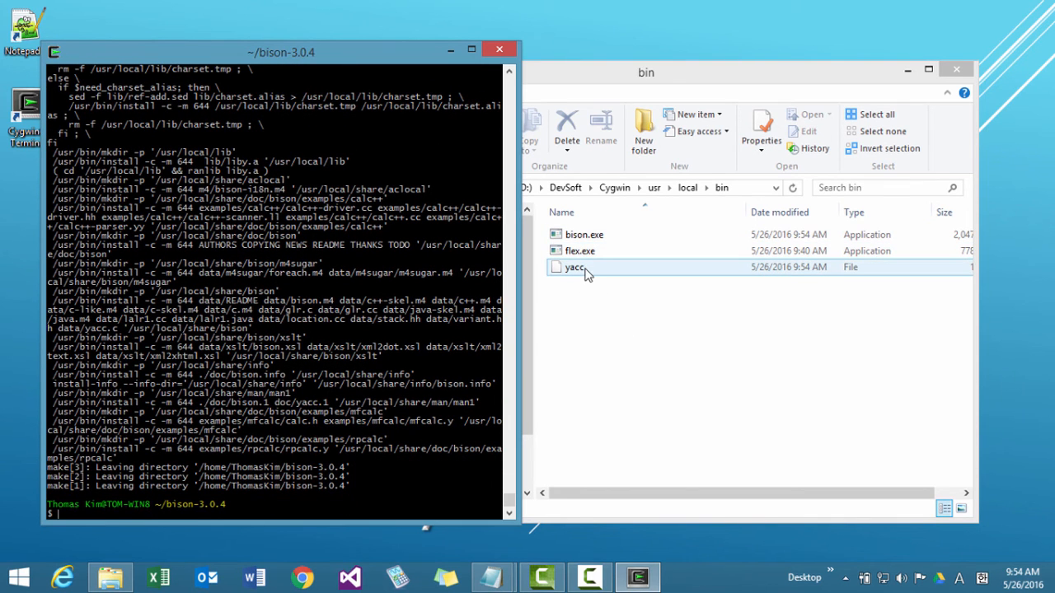
pyautogui.click(612, 310)
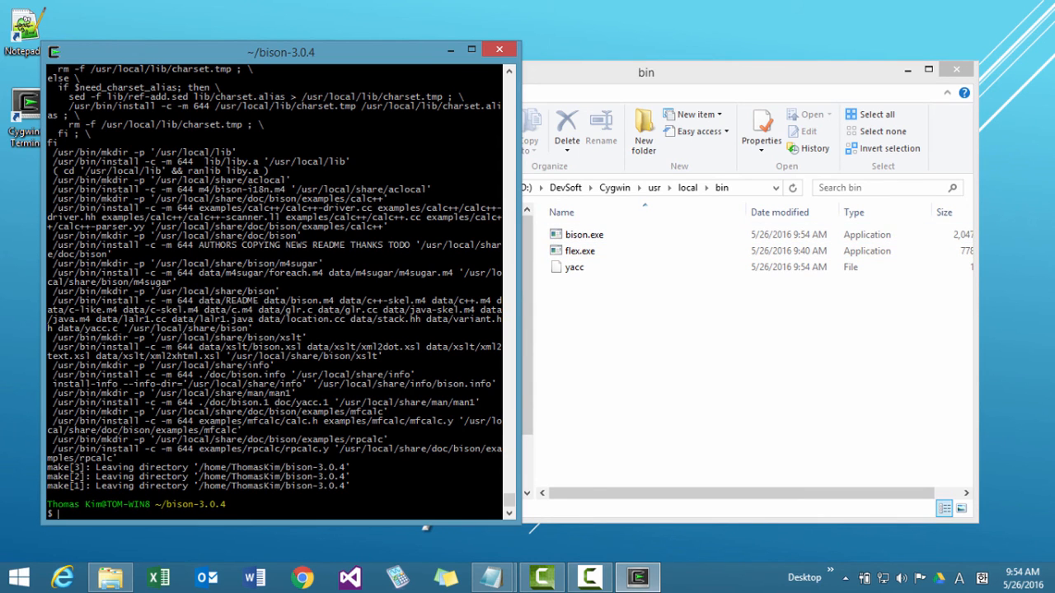
# List the bison-3.0.4 folder in the terminal, change into src and list its contents.
pyautogui.press('Return')
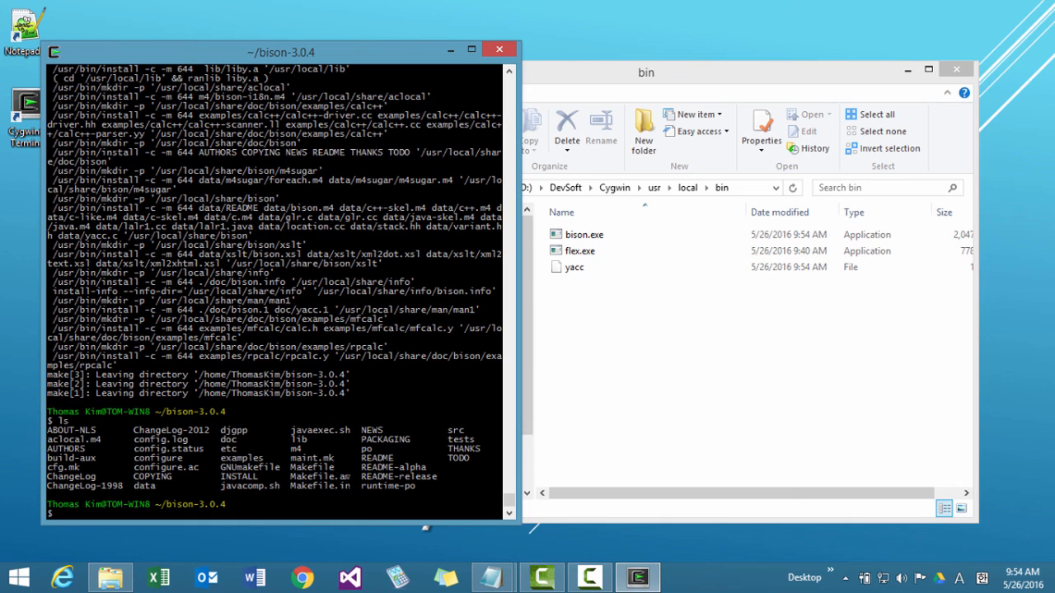
pyautogui.write('cd src')
pyautogui.press('Return')
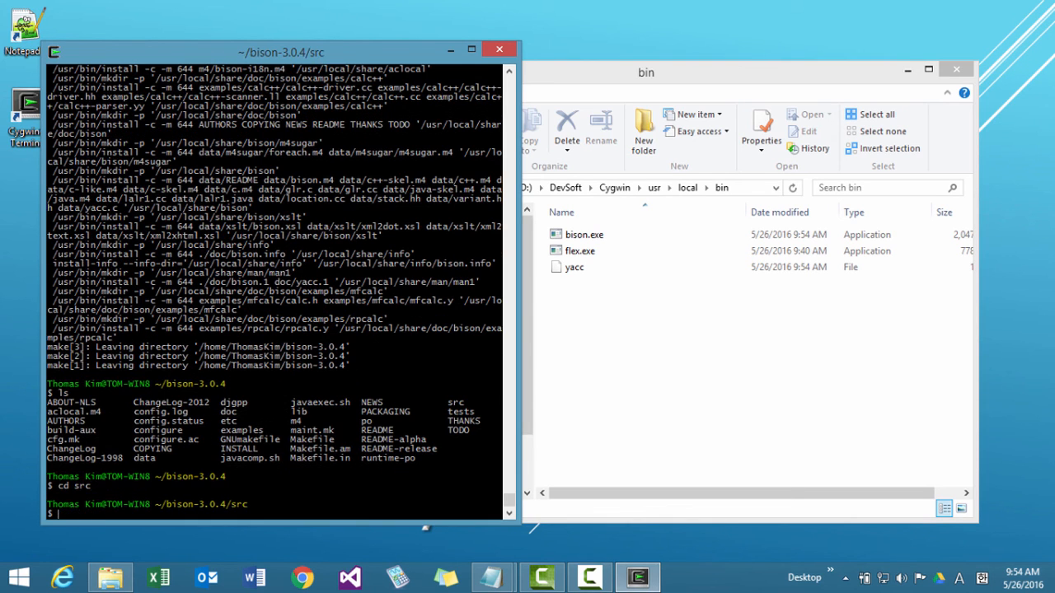
pyautogui.write('ls')
pyautogui.press('Return')
pyautogui.press('Return')
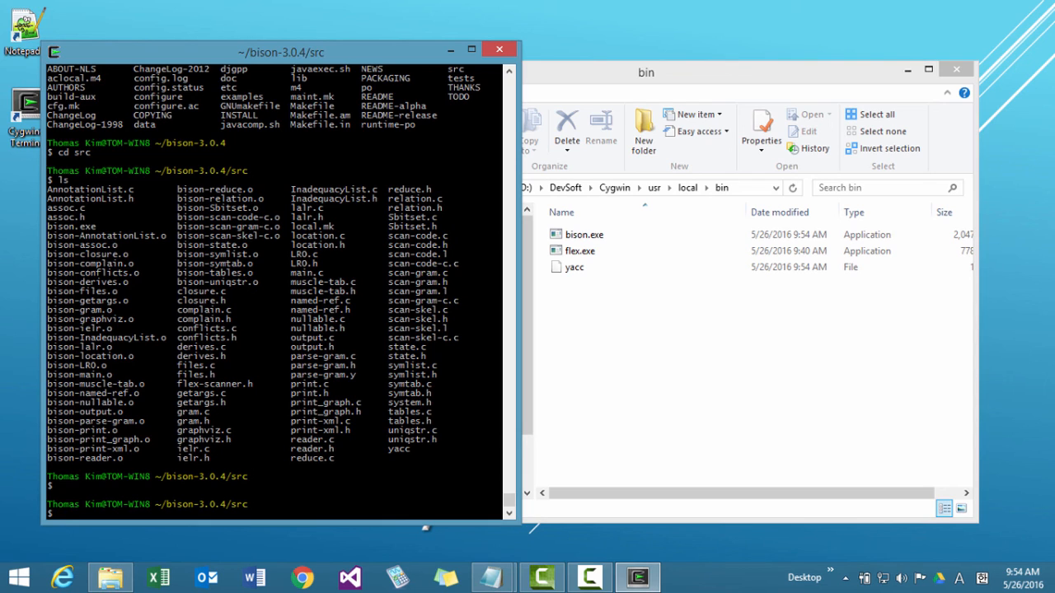
# Check the version of the locally built Bison by running ./bison --version in the src folder.
pyautogui.write('./bison --version')
pyautogui.press('Return')
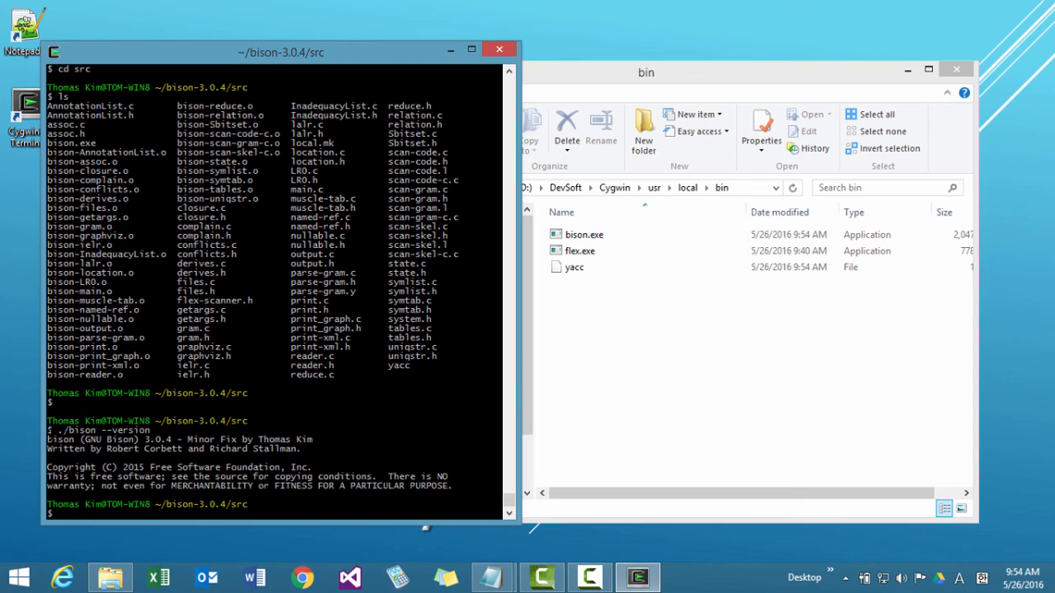
pyautogui.moveTo(49, 430); pyautogui.dragTo(121, 430)
pyautogui.click(122, 431)
# Check the version of the installed Bison by running bison --version twice.
pyautogui.write('bison --version')
pyautogui.press('Return')
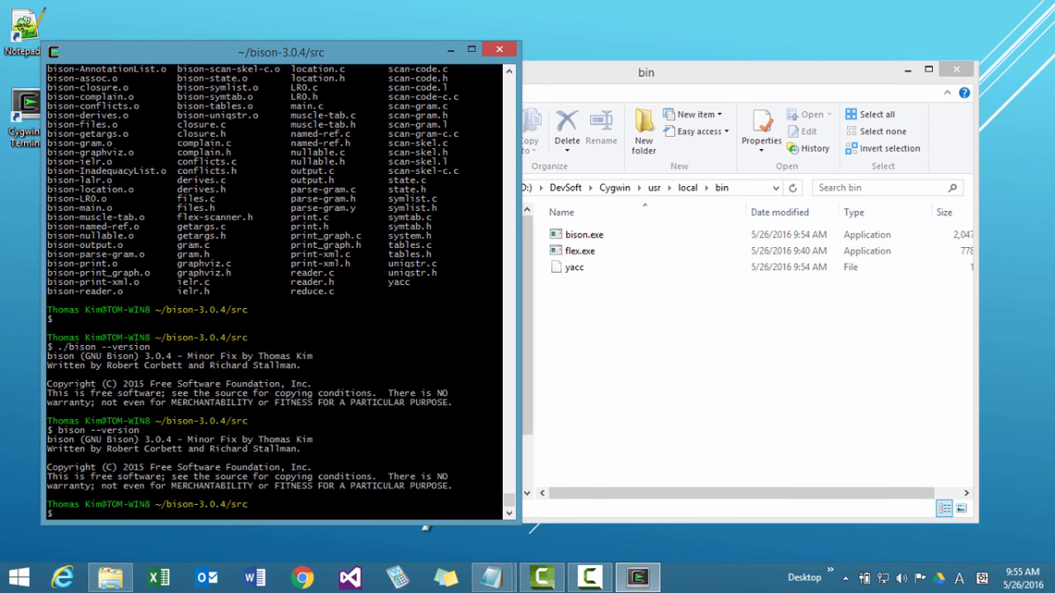
pyautogui.press('Up')
pyautogui.press('Return')
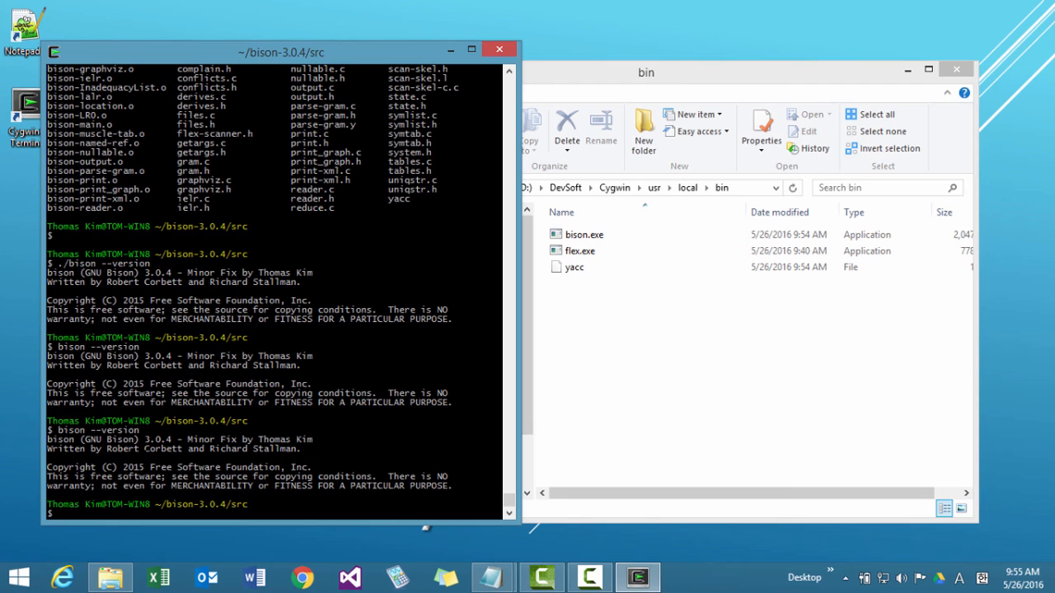
# Go up to the bison-3.0.4 folder in the terminal and check the Bison version with bison --version.
pyautogui.write('cd ..')
pyautogui.press('Return')
pyautogui.press('Up')
pyautogui.press('Up')
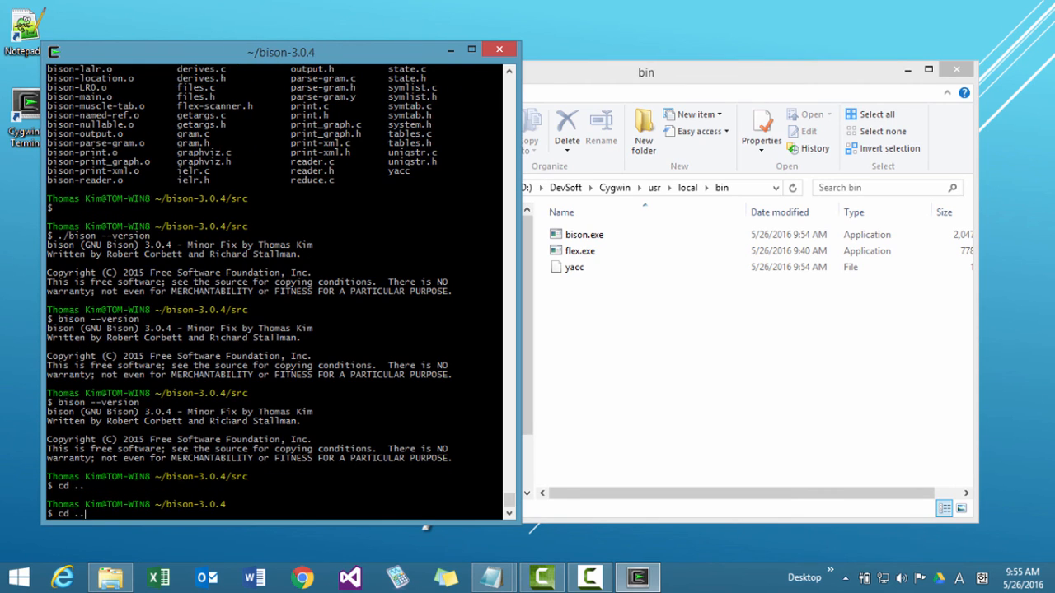
pyautogui.press('Return')
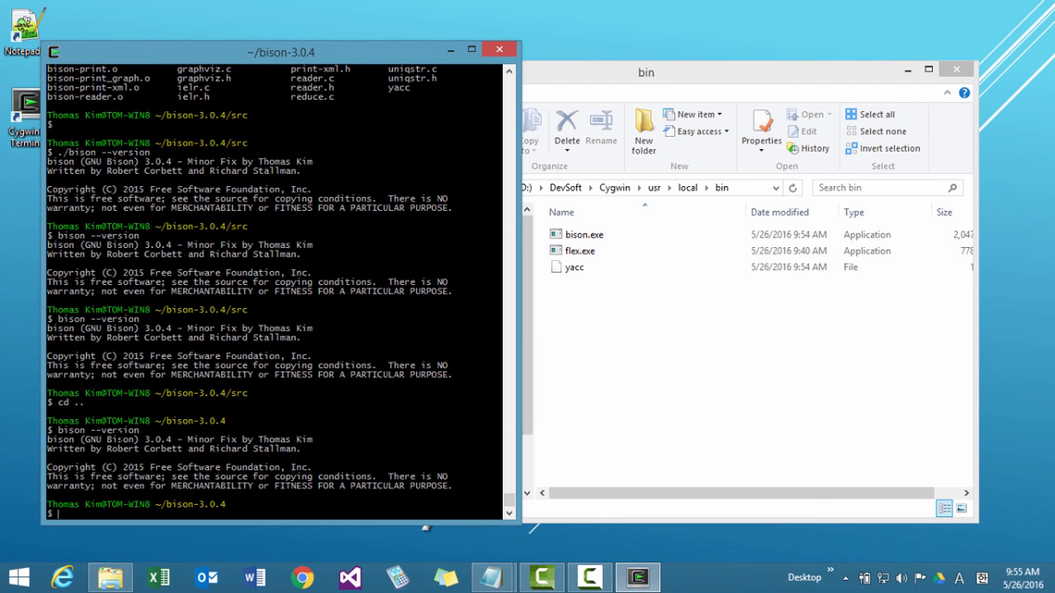
# Go up to the home folder with cd .. and run bison --version from there.
pyautogui.write('cd ..')
pyautogui.press('Return')
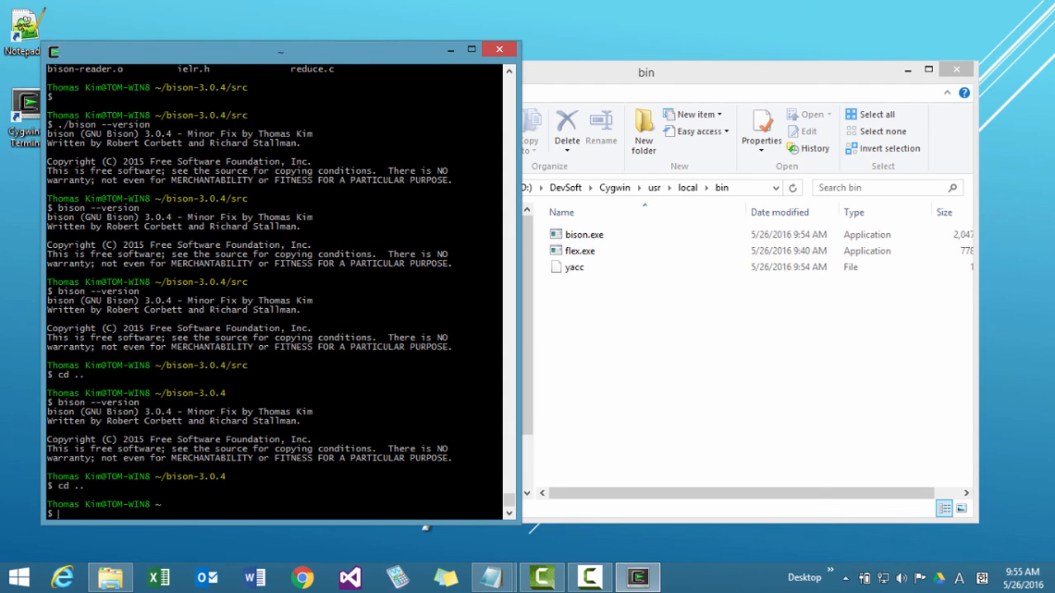
pyautogui.write('bison --version')
pyautogui.press('Return')
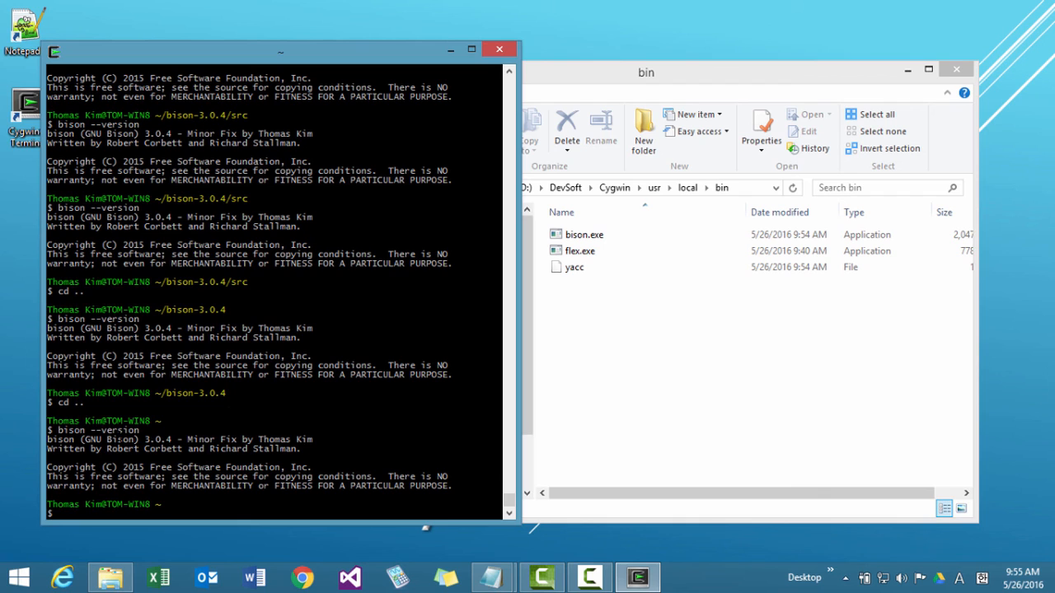
# Copy the full path of the Cygwin usr\local\bin folder and open the Windows environment variables from the advanced system settings.
pyautogui.click(669, 403)
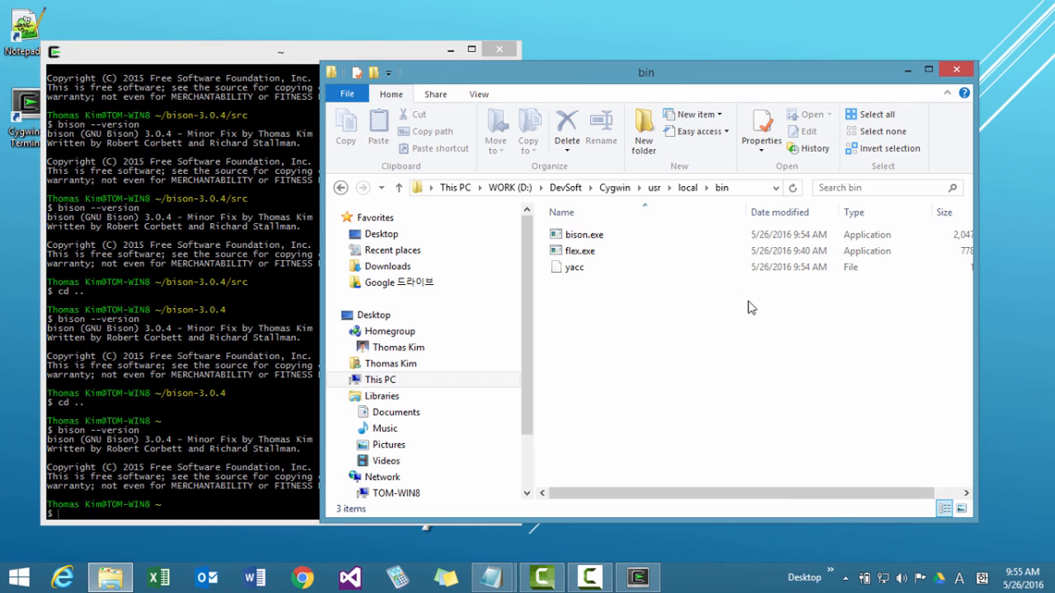
pyautogui.click(739, 193)
pyautogui.hotkey('ctrl', 'c')
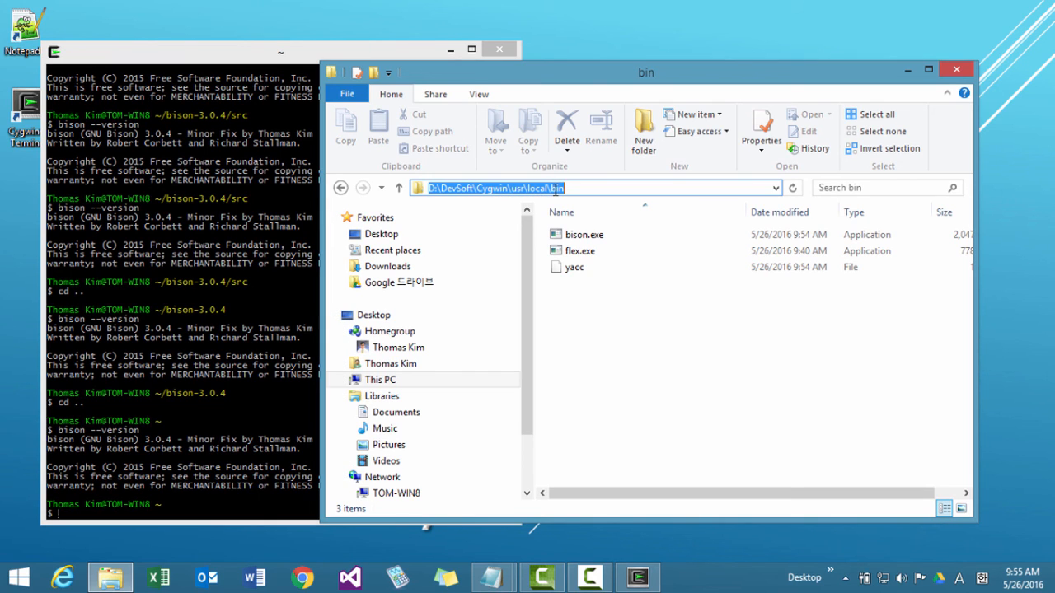
pyautogui.rightClick(21, 575)
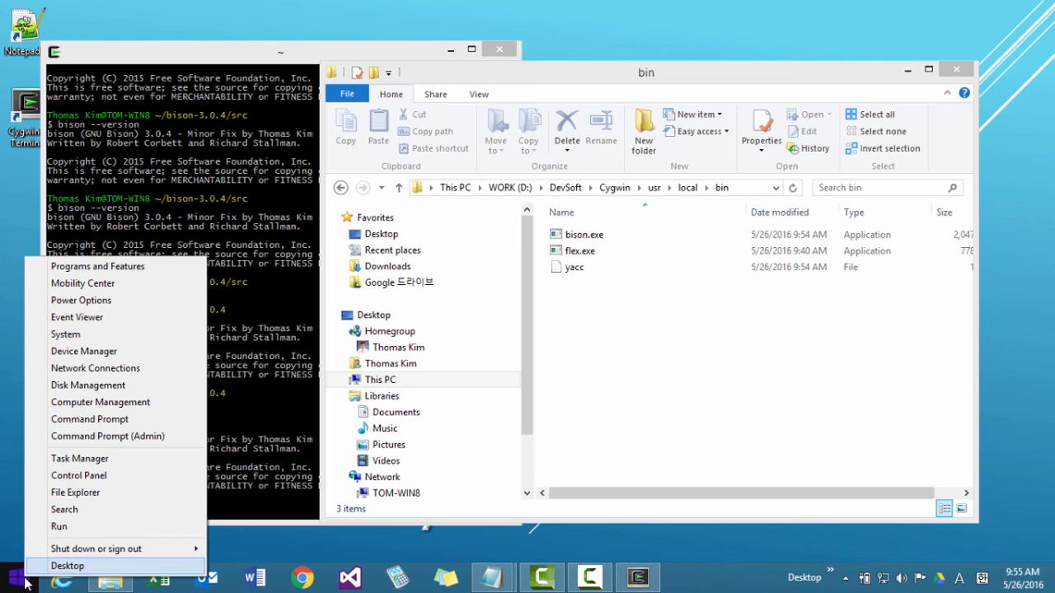
pyautogui.click(80, 336)
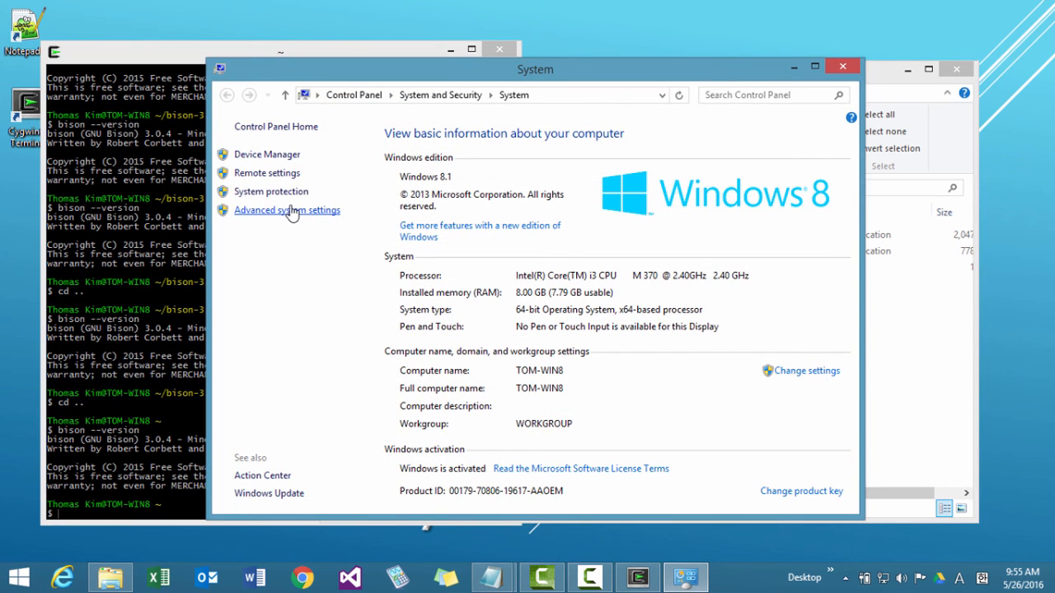
pyautogui.click(289, 210)
pyautogui.click(344, 382)
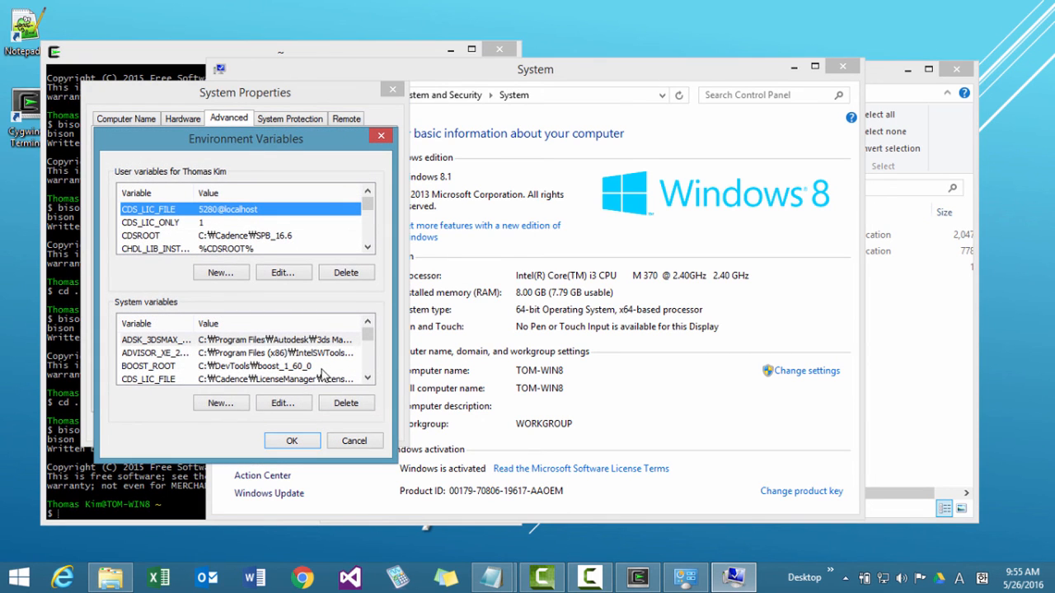
# Insert D:\DevSoft\Cygwin\usr\local\bin; ahead of D:\DevSoft\Cygwin\bin; in the value of the user variable PATH.
pyautogui.moveTo(368, 379); pyautogui.dragTo(367, 379)
pyautogui.click(331, 366)
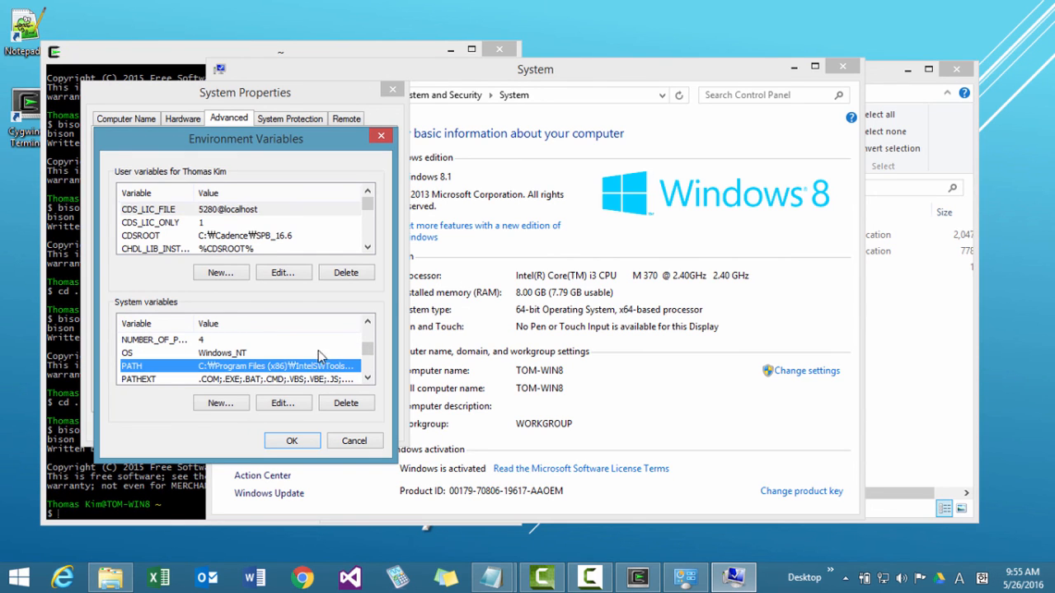
pyautogui.moveTo(367, 204)
pyautogui.mouseDown()
pyautogui.moveTo(368, 239)
pyautogui.moveTo(367, 221)
pyautogui.mouseUp()
pyautogui.click(323, 224)
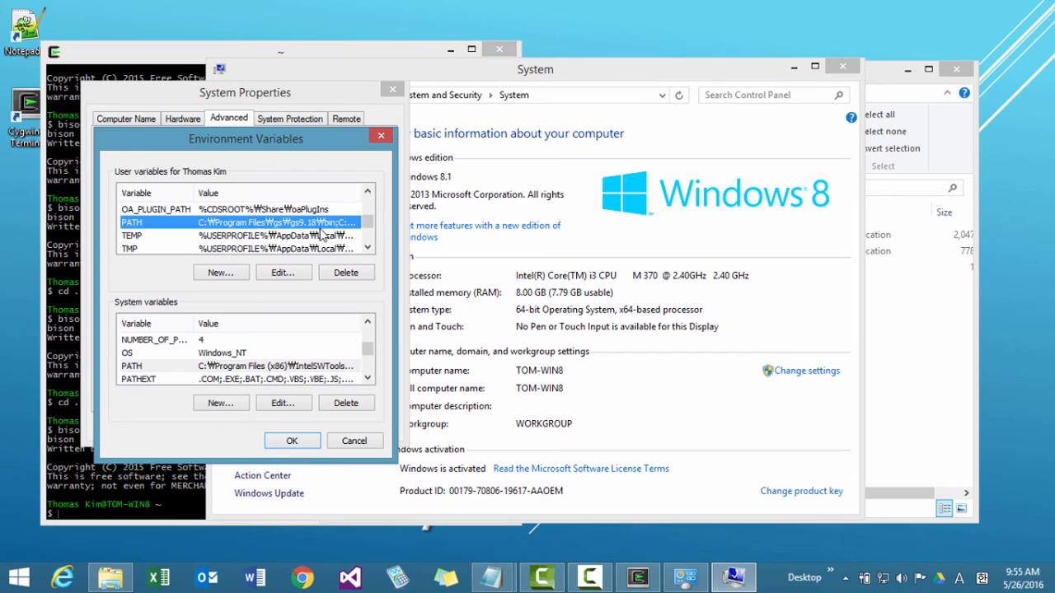
pyautogui.click(283, 273)
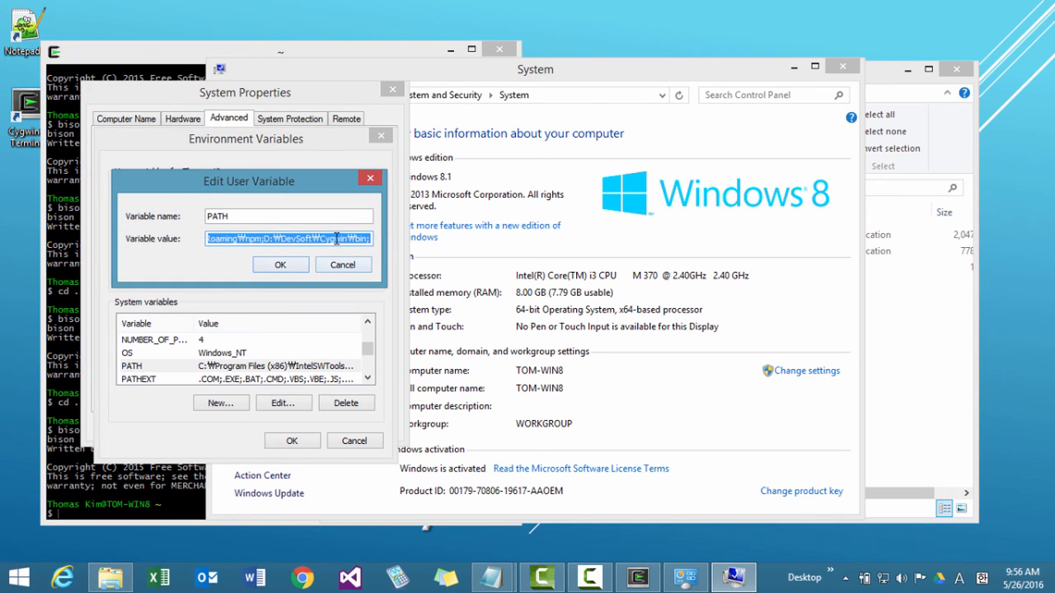
pyautogui.press('End')
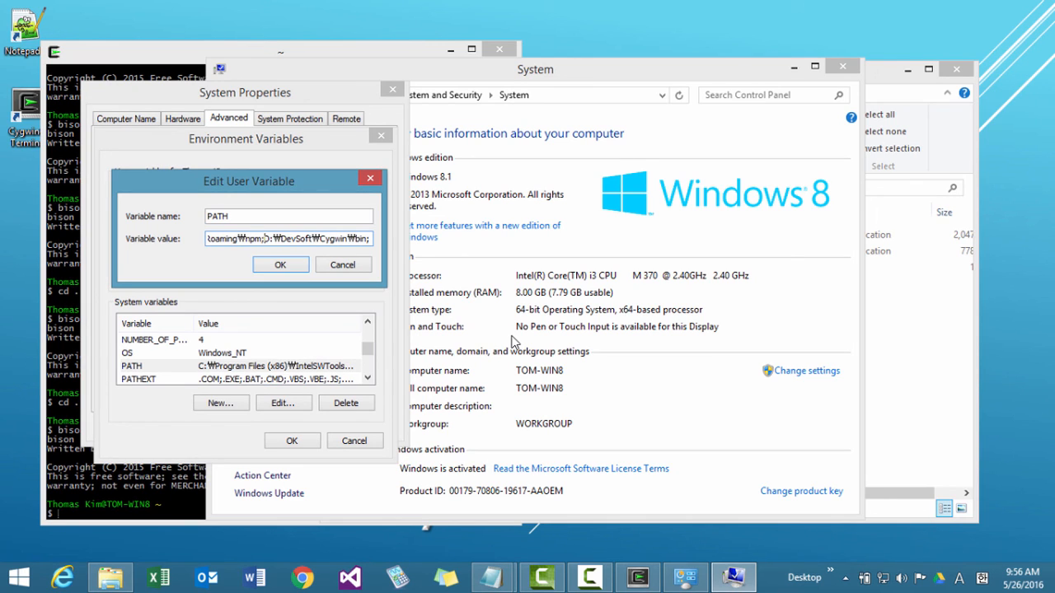
pyautogui.hotkey('ctrl', 'v')
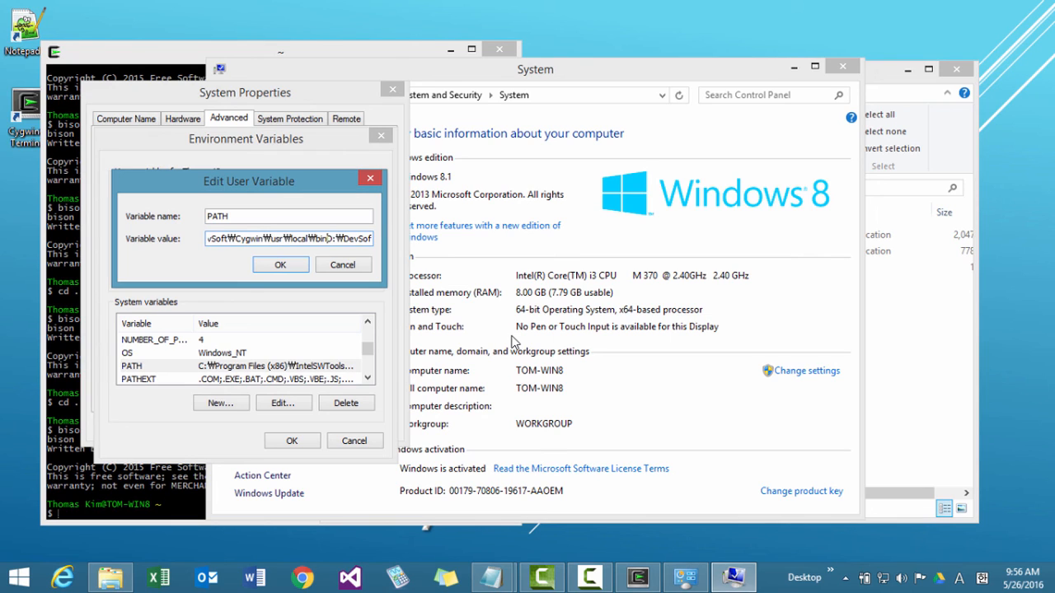
pyautogui.write(';')
pyautogui.press('Home')
pyautogui.hotkey('shift', 'End')
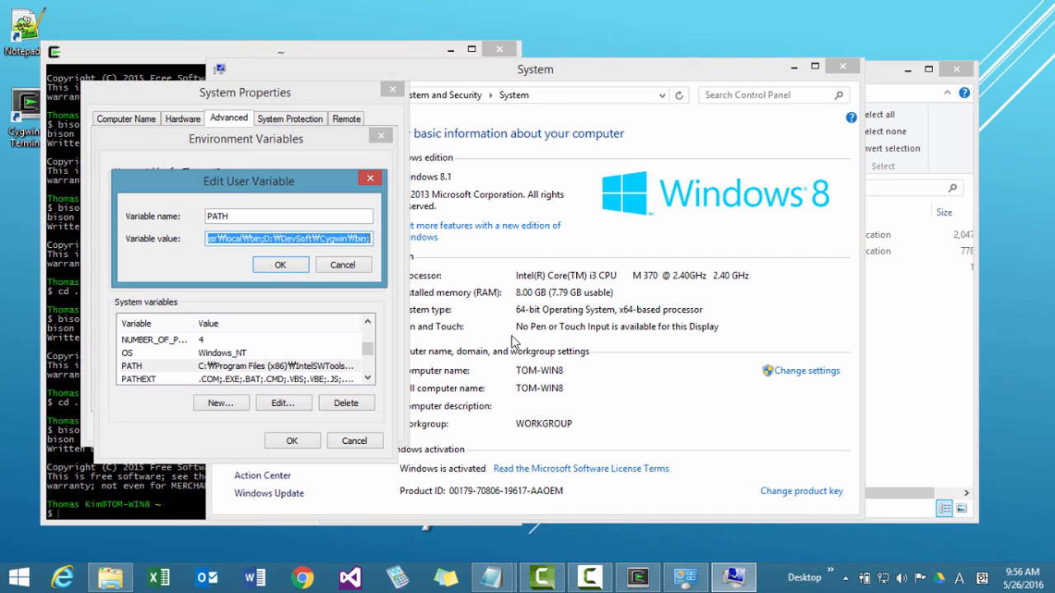
# Switch to the install notes in Notepad and remove the spaces between the two Cygwin paths in section 5.
pyautogui.click(492, 579)
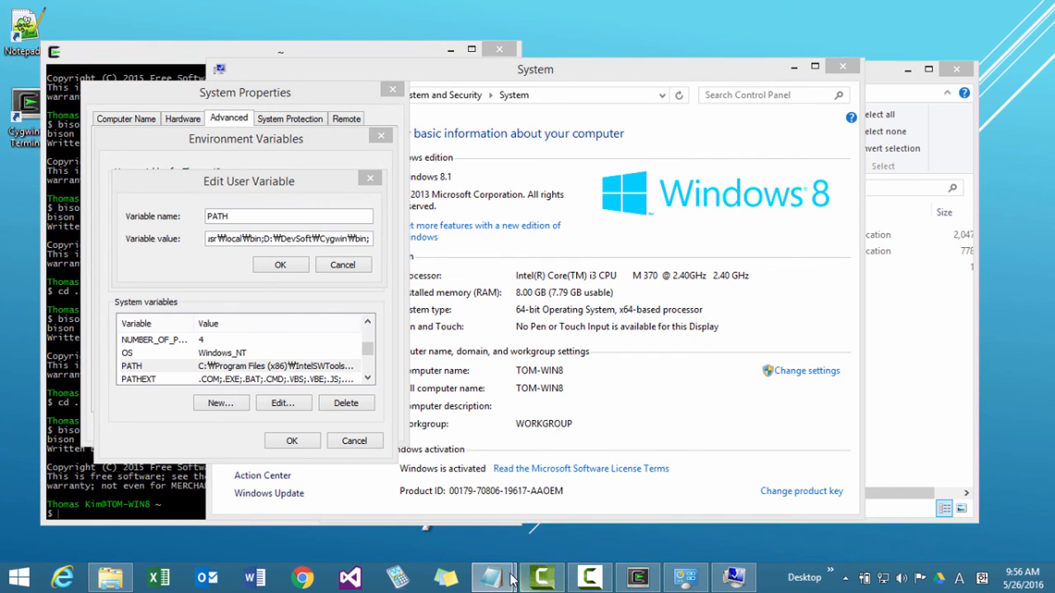
pyautogui.moveTo(492, 579)
pyautogui.moveTo(1054, 49); pyautogui.dragTo(262, 28)
pyautogui.click(449, 427)
pyautogui.scroll(-3, 449, 427)
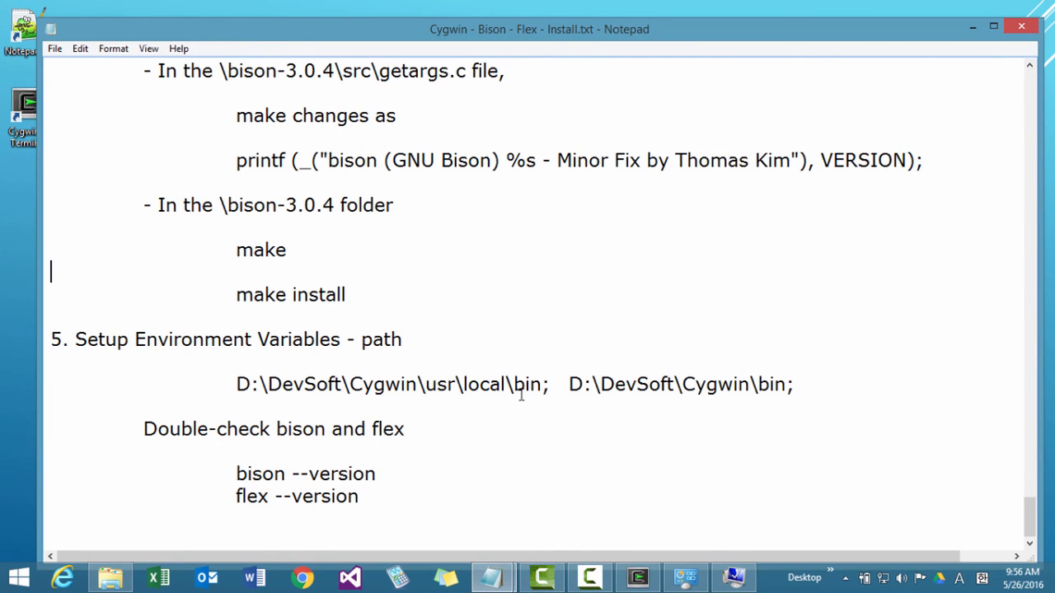
pyautogui.moveTo(550, 384); pyautogui.dragTo(270, 372)
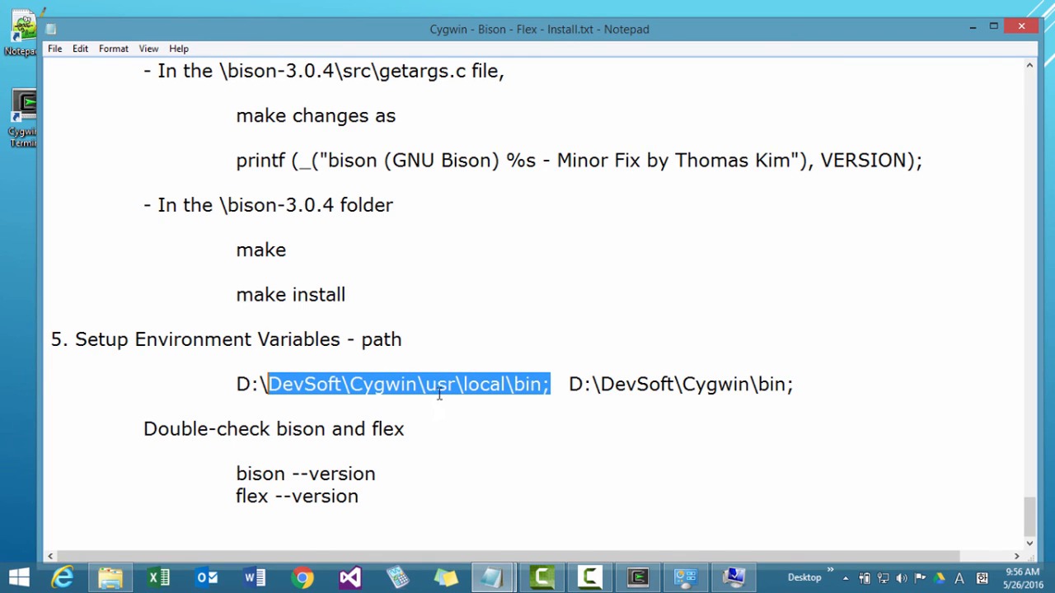
pyautogui.click(484, 388)
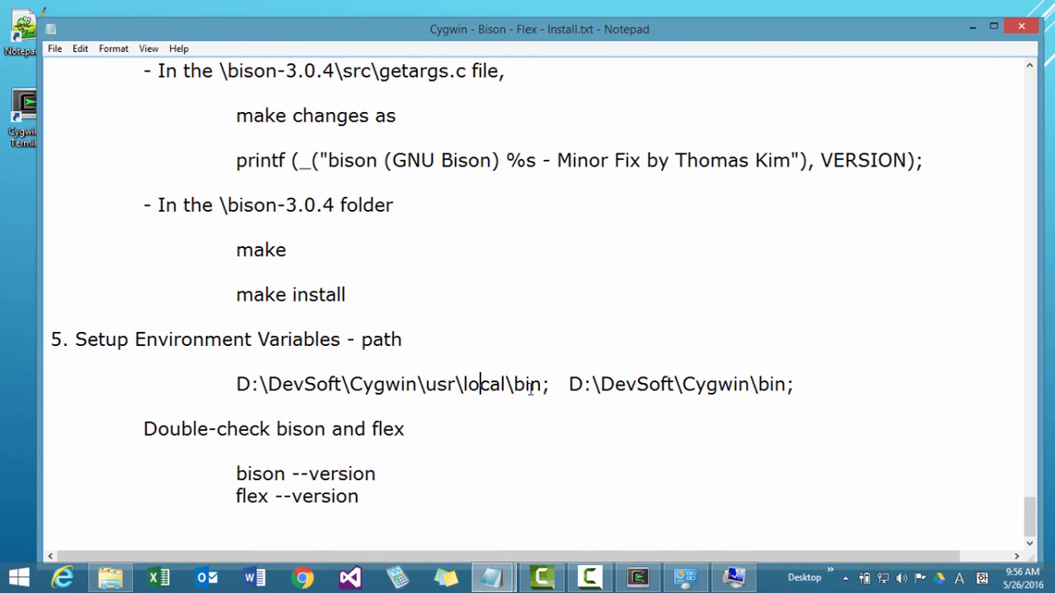
pyautogui.click(551, 386)
pyautogui.press('Delete')
pyautogui.press('Delete')
pyautogui.press('Delete')
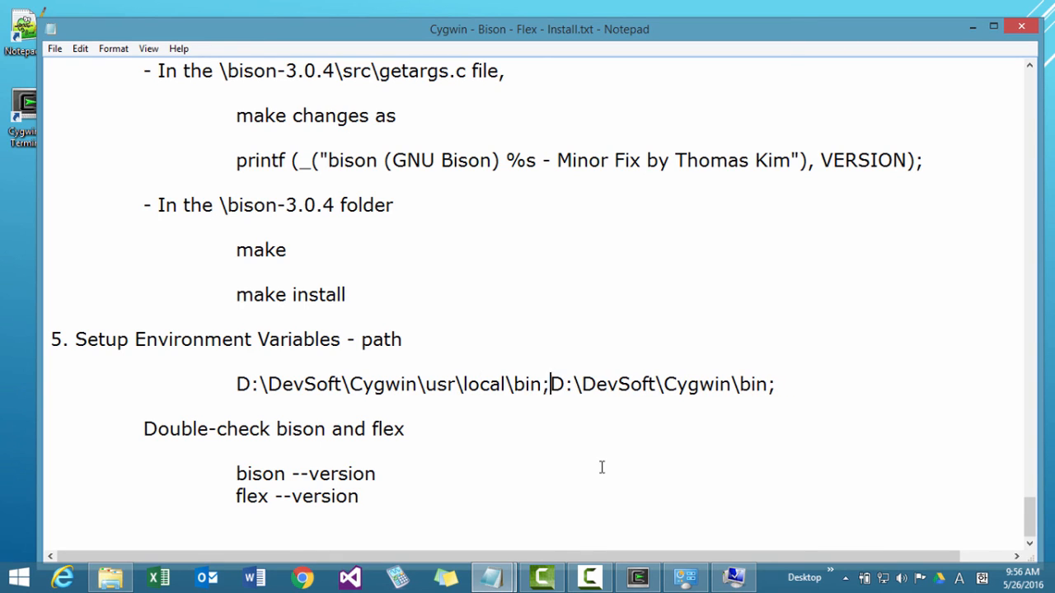
# Move D:\DevSoft\Cygwin\usr\local\bin; behind D:\DevSoft\Cygwin\bin; in the path line of the notes.
pyautogui.hotkey('shift', 'End')
pyautogui.press('End')
pyautogui.press('Left')
pyautogui.hotkey('ctrl', 'Left')
pyautogui.hotkey('ctrl', 'Left')
pyautogui.hotkey('ctrl', 'Left')
pyautogui.hotkey('ctrl', 'Left')
pyautogui.hotkey('ctrl', 'Left')
pyautogui.hotkey('ctrl', 'shift', 'Left')
pyautogui.hotkey('ctrl', 'shift', 'Left')
pyautogui.hotkey('ctrl', 'shift', 'Left')
pyautogui.hotkey('ctrl', 'shift', 'Left')
pyautogui.hotkey('ctrl', 'shift', 'Left')
pyautogui.hotkey('ctrl', 'shift', 'Left')
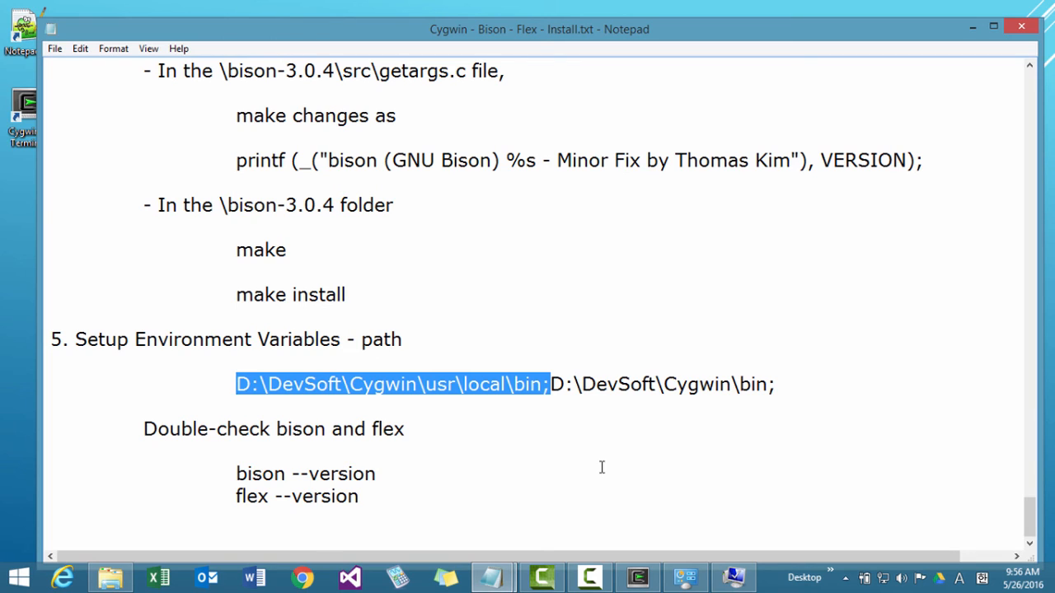
pyautogui.hotkey('ctrl', 'x')
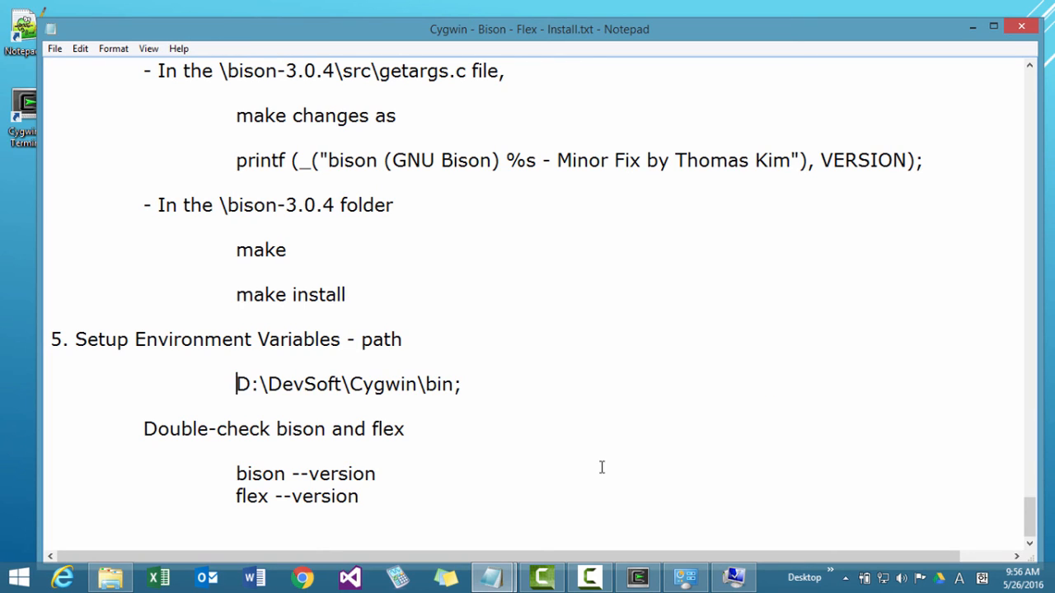
pyautogui.press('End')
pyautogui.hotkey('ctrl', 'v')
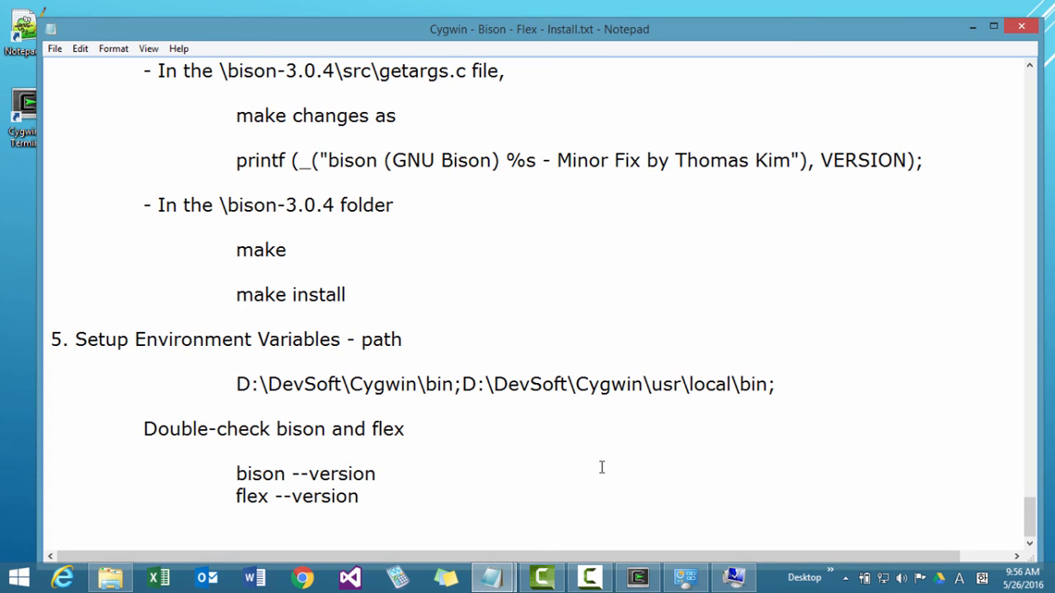
# Put D:\DevSoft\Cygwin\usr\local\bin; back in front of D:\DevSoft\Cygwin\bin; in the path line of the notes.
pyautogui.hotkey('ctrl', 'z')
pyautogui.hotkey('ctrl', 'z')
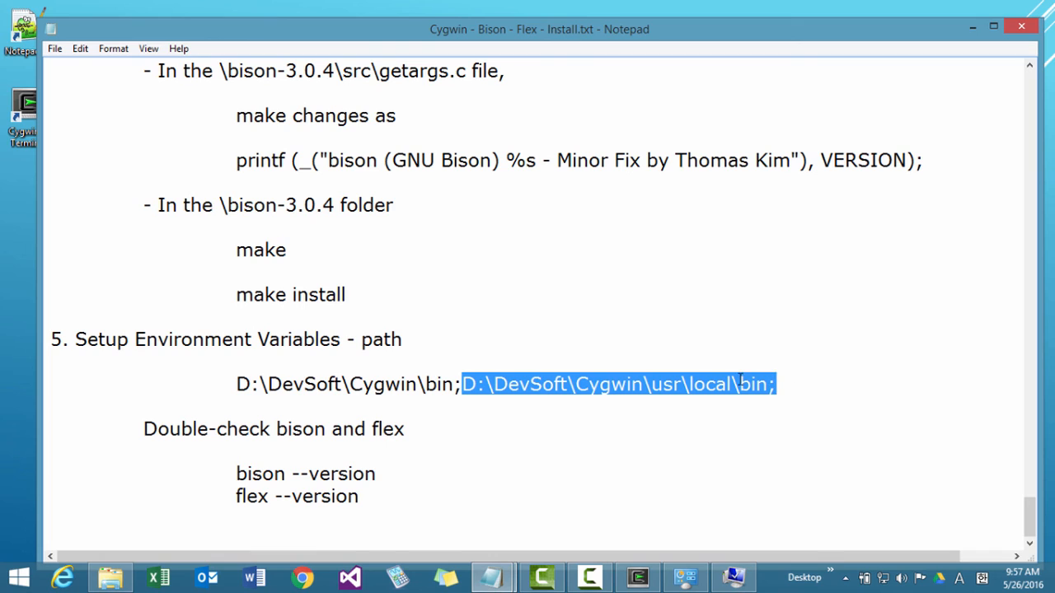
pyautogui.press('Delete')
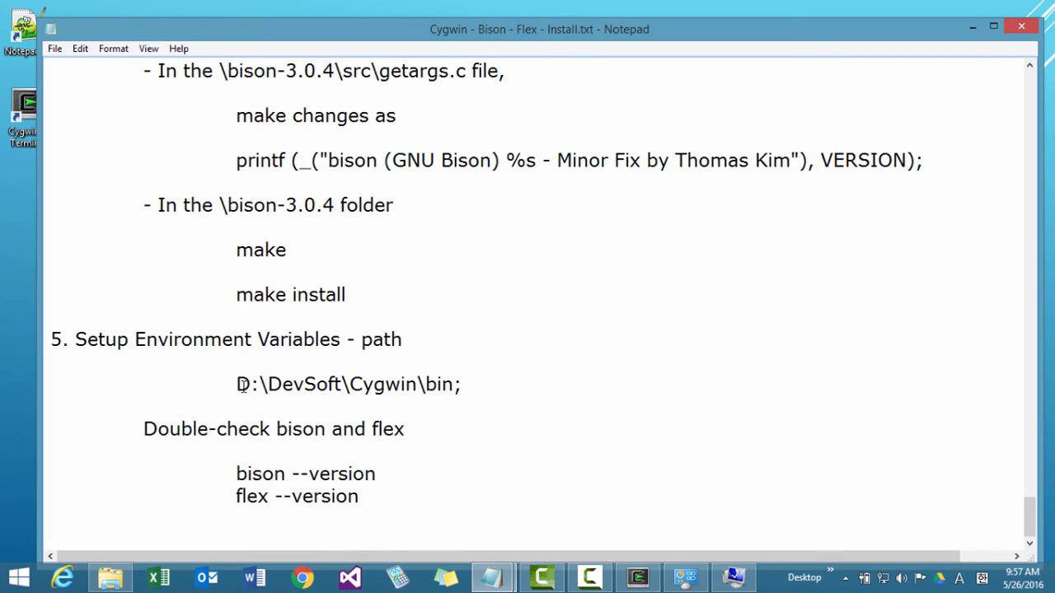
pyautogui.press('End')
pyautogui.press('Home')
pyautogui.hotkey('ctrl', 'v')
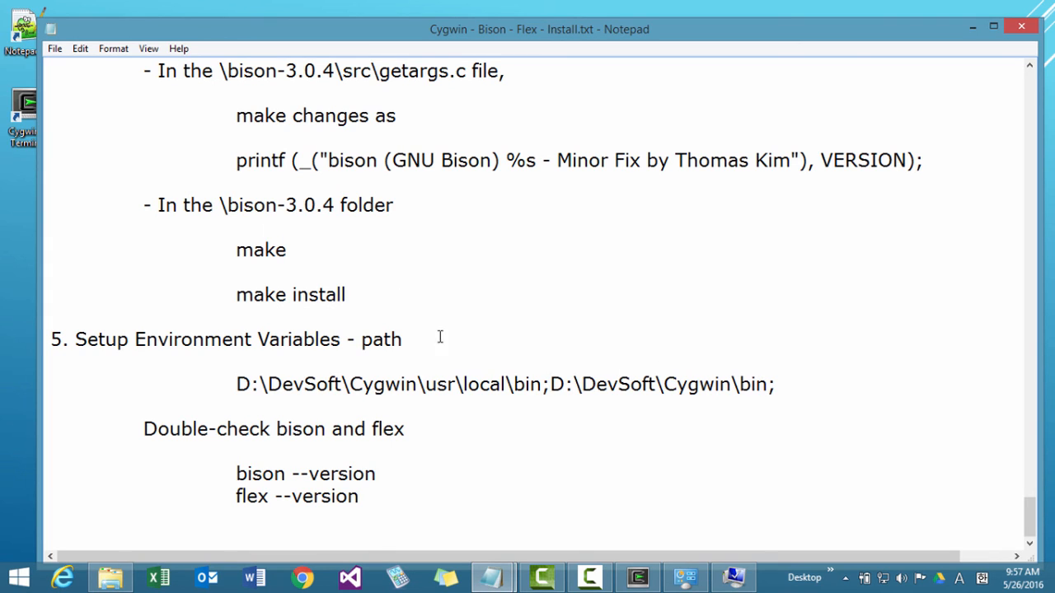
# Save the install notes and minimize Notepad.
pyautogui.click(54, 49)
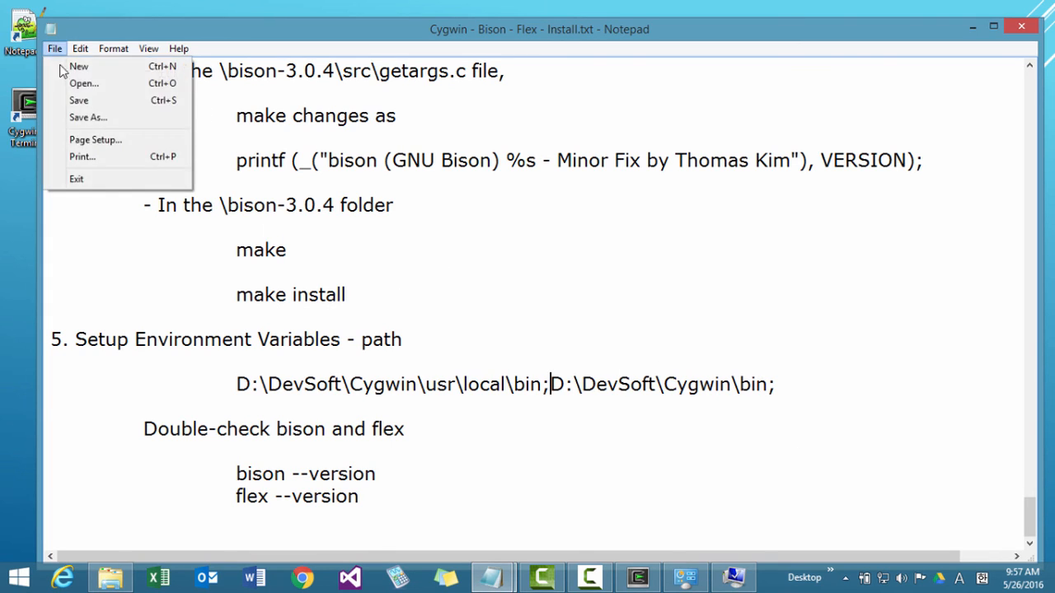
pyautogui.click(79, 99)
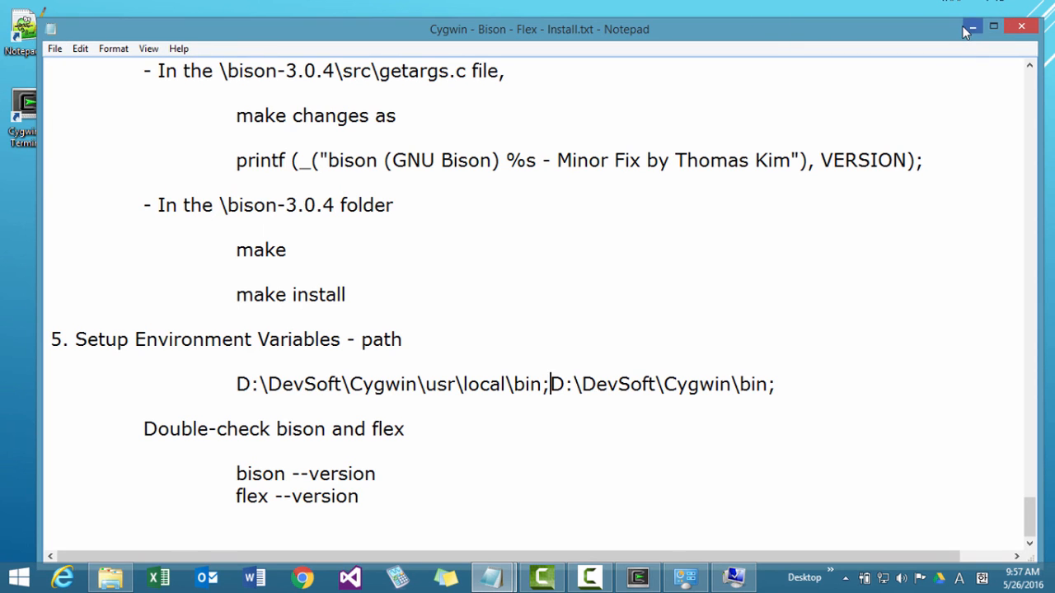
pyautogui.click(968, 29)
# Examine the order and separators of the two Cygwin entries at the end of the user PATH value.
pyautogui.click(305, 239)
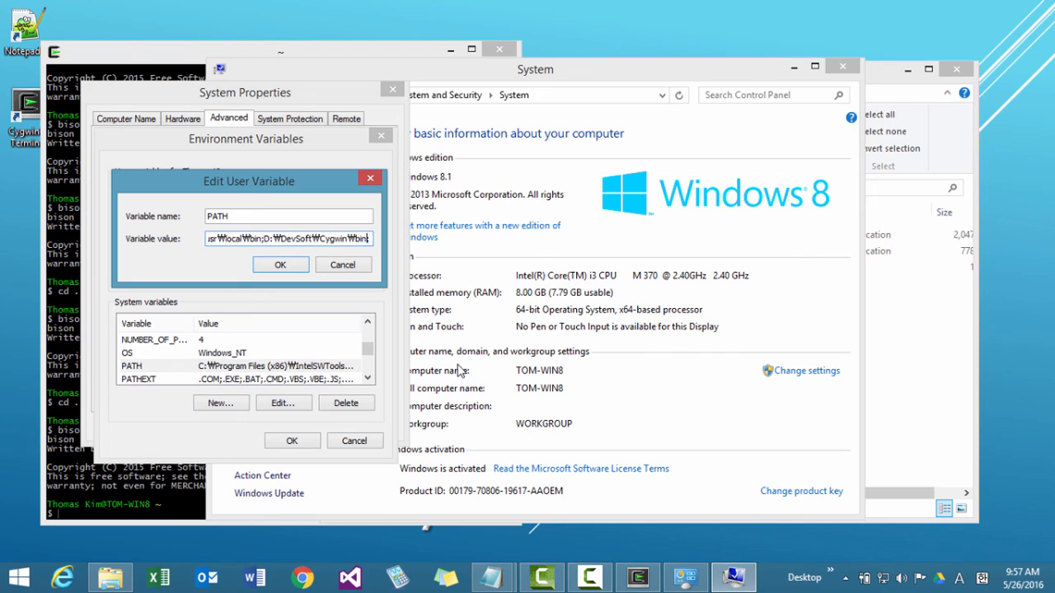
pyautogui.hotkey('shift', 'Left')
pyautogui.hotkey('shift', 'Left')
pyautogui.hotkey('shift', 'Left')
pyautogui.hotkey('shift', 'Left')
pyautogui.hotkey('shift', 'Left')
pyautogui.hotkey('shift', 'Left')
pyautogui.hotkey('shift', 'Left')
pyautogui.hotkey('shift', 'Left')
pyautogui.hotkey('shift', 'Left')
pyautogui.hotkey('shift', 'Left')
pyautogui.hotkey('shift', 'Left')
pyautogui.hotkey('shift', 'Left')
pyautogui.hotkey('shift', 'Left')
pyautogui.hotkey('shift', 'Left')
pyautogui.hotkey('shift', 'Left')
pyautogui.hotkey('shift', 'Left')
pyautogui.hotkey('shift', 'Left')
pyautogui.hotkey('shift', 'Left')
pyautogui.hotkey('shift', 'Left')
pyautogui.hotkey('shift', 'Left')
pyautogui.press('Left')
pyautogui.press('Left')
pyautogui.press('Left')
pyautogui.hotkey('shift', 'Left')
pyautogui.hotkey('shift', 'Left')
pyautogui.hotkey('shift', 'Left')
pyautogui.hotkey('shift', 'Left')
pyautogui.hotkey('shift', 'Left')
pyautogui.hotkey('shift', 'Left')
pyautogui.hotkey('shift', 'Left')
pyautogui.hotkey('shift', 'Left')
pyautogui.hotkey('shift', 'Left')
pyautogui.hotkey('shift', 'Left')
pyautogui.hotkey('shift', 'Left')
pyautogui.hotkey('shift', 'Left')
pyautogui.hotkey('shift', 'Left')
pyautogui.hotkey('shift', 'Left')
pyautogui.hotkey('shift', 'Left')
pyautogui.hotkey('shift', 'Left')
pyautogui.hotkey('shift', 'Left')
pyautogui.hotkey('shift', 'Left')
pyautogui.hotkey('shift', 'Left')
pyautogui.hotkey('shift', 'Left')
pyautogui.hotkey('shift', 'Left')
pyautogui.hotkey('shift', 'Left')
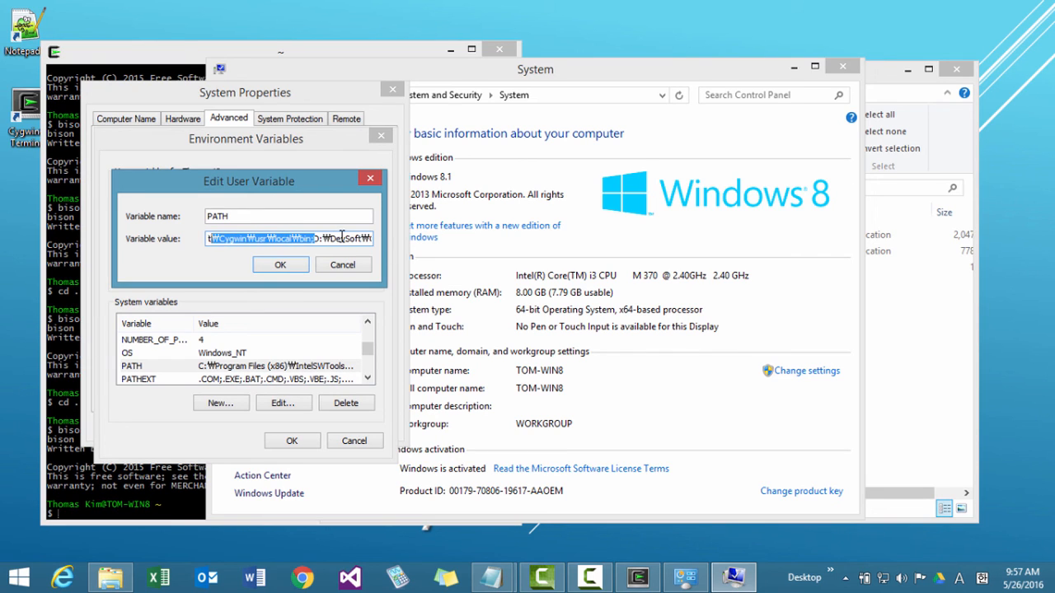
pyautogui.hotkey('shift', 'Left')
pyautogui.hotkey('shift', 'Left')
pyautogui.hotkey('shift', 'Left')
pyautogui.hotkey('shift', 'Left')
pyautogui.hotkey('shift', 'Left')
pyautogui.hotkey('shift', 'Left')
pyautogui.hotkey('shift', 'Left')
pyautogui.hotkey('shift', 'Left')
pyautogui.hotkey('shift', 'Left')
pyautogui.hotkey('shift', 'Left')
pyautogui.hotkey('shift', 'Left')
pyautogui.hotkey('shift', 'Left')
pyautogui.hotkey('shift', 'Left')
pyautogui.hotkey('shift', 'Left')
pyautogui.hotkey('shift', 'Left')
pyautogui.hotkey('shift', 'Right')
pyautogui.hotkey('shift', 'Right')
pyautogui.hotkey('shift', 'Right')
pyautogui.hotkey('shift', 'Right')
pyautogui.hotkey('shift', 'Right')
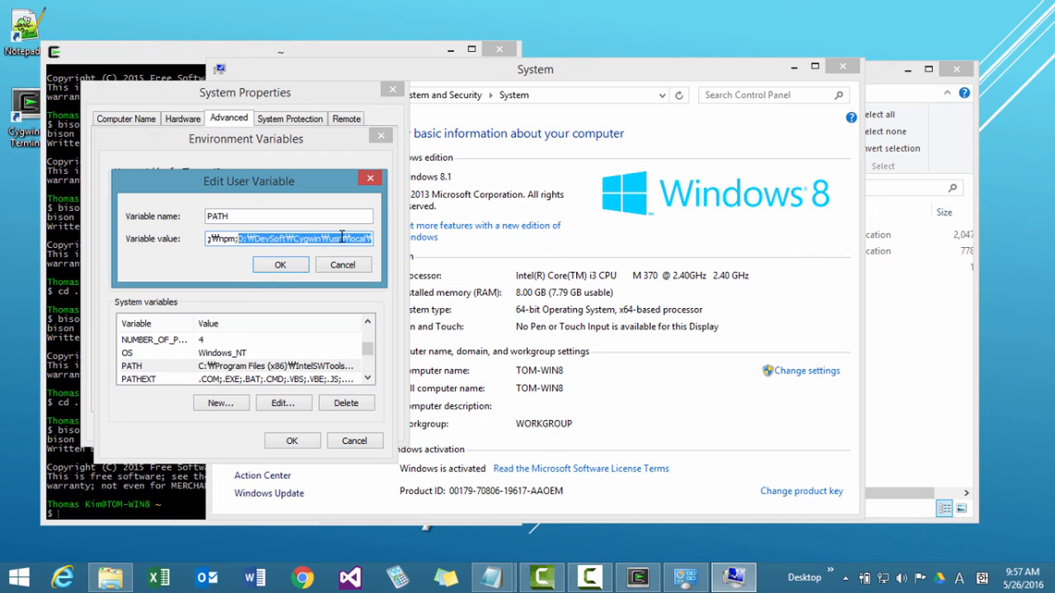
pyautogui.click(341, 239)
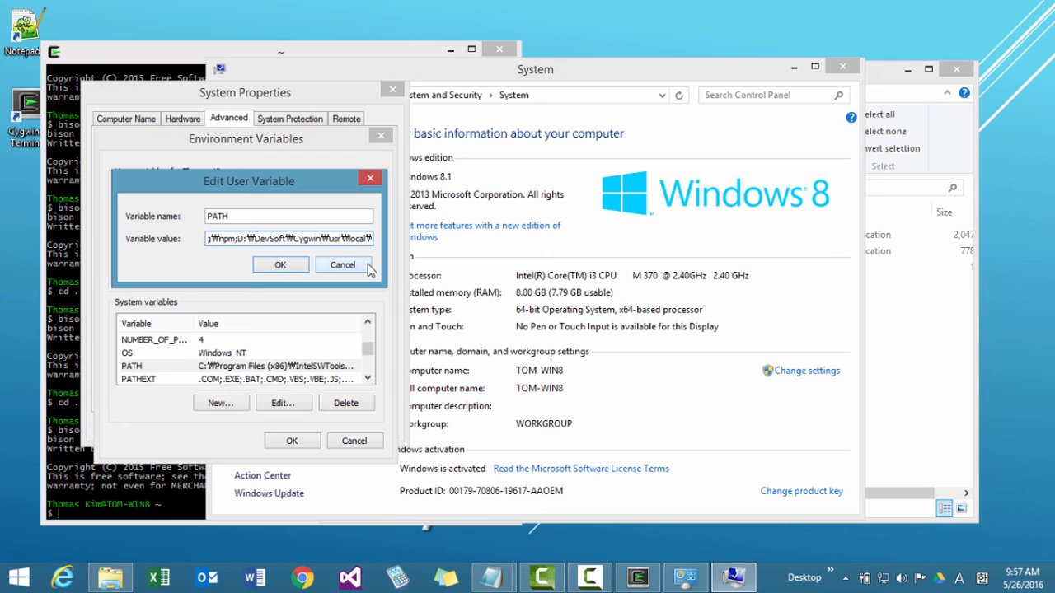
pyautogui.press('Right')
pyautogui.press('Right')
pyautogui.press('Right')
pyautogui.press('Right')
pyautogui.press('Right')
pyautogui.press('Right')
pyautogui.press('Right')
pyautogui.press('Right')
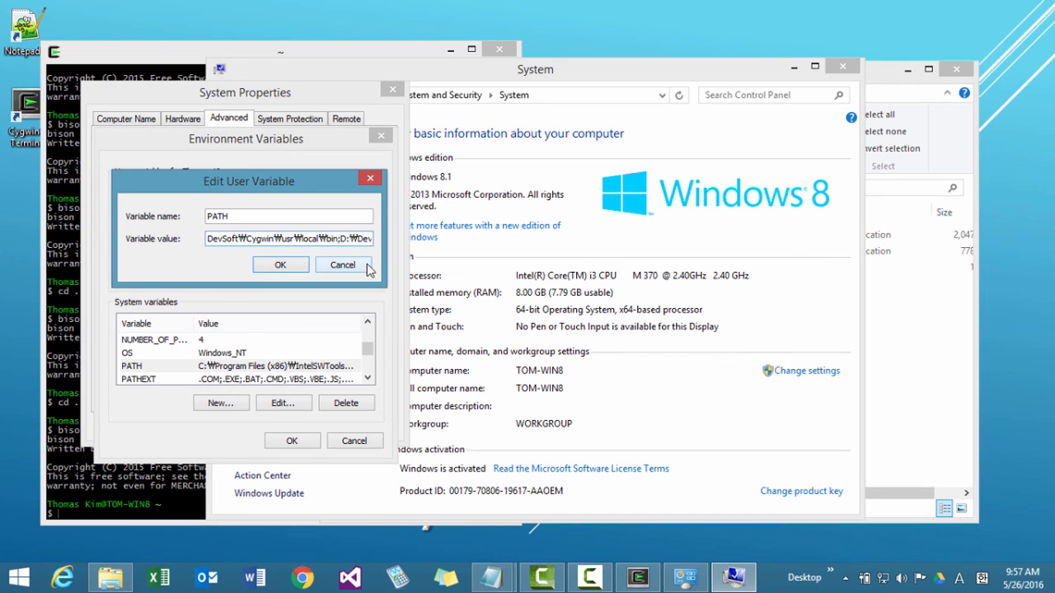
# Confirm the edited PATH variable and close the environment variables and System Properties with the change applied.
pyautogui.click(280, 265)
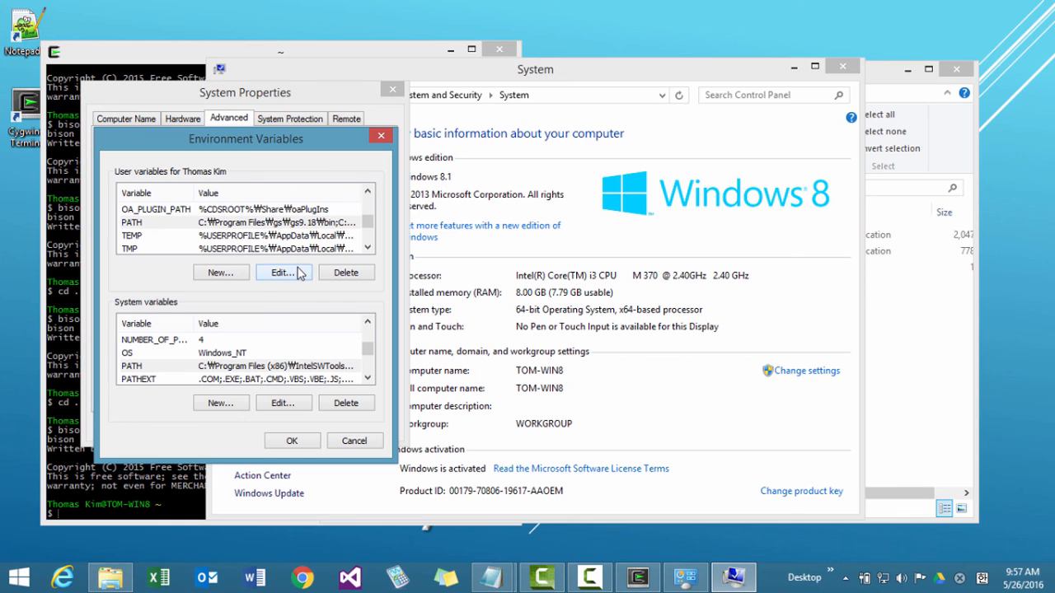
pyautogui.click(286, 443)
pyautogui.click(262, 429)
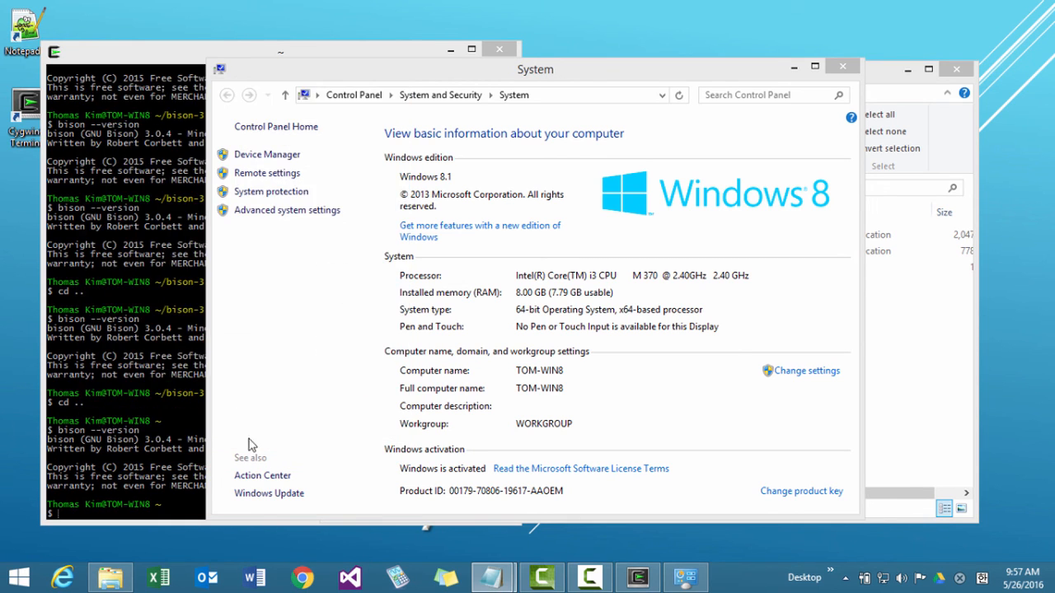
# Exit the Cygwin terminal session and close the System window and the bin folder window.
pyautogui.click(170, 456)
pyautogui.write('ex')
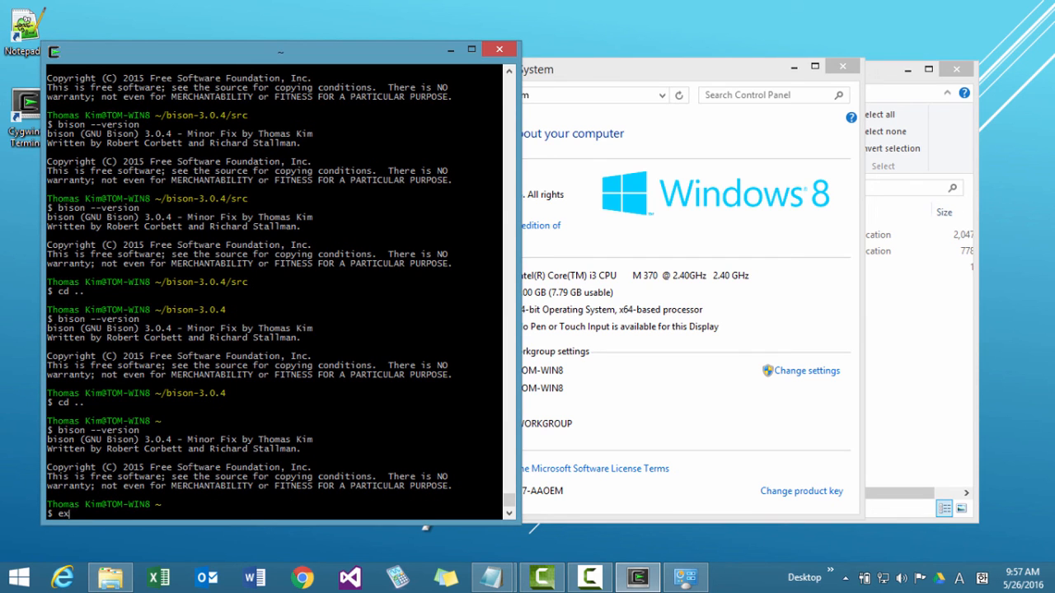
pyautogui.write('it')
pyautogui.press('Return')
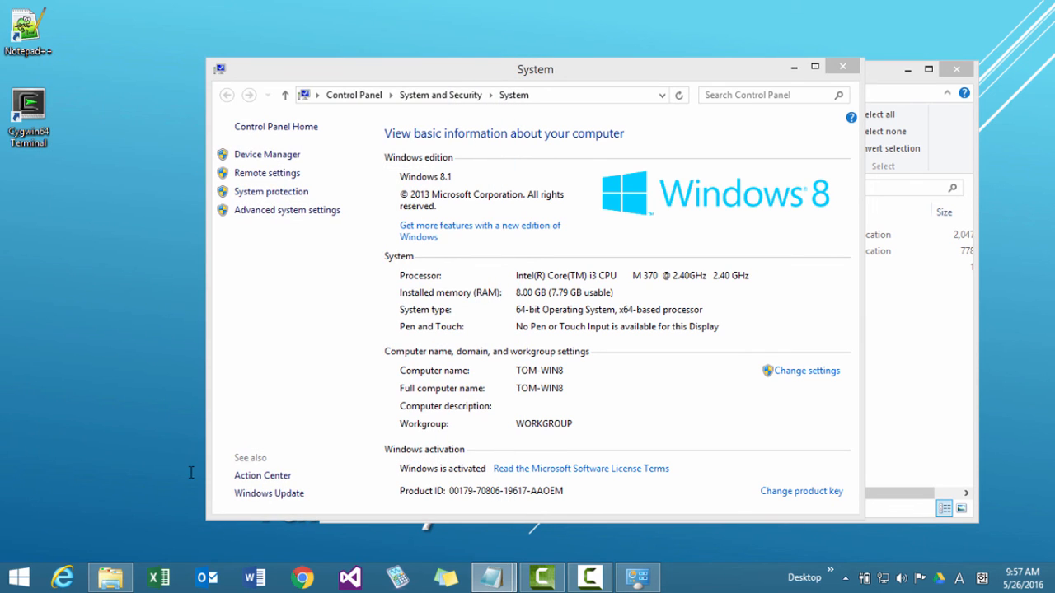
pyautogui.click(842, 70)
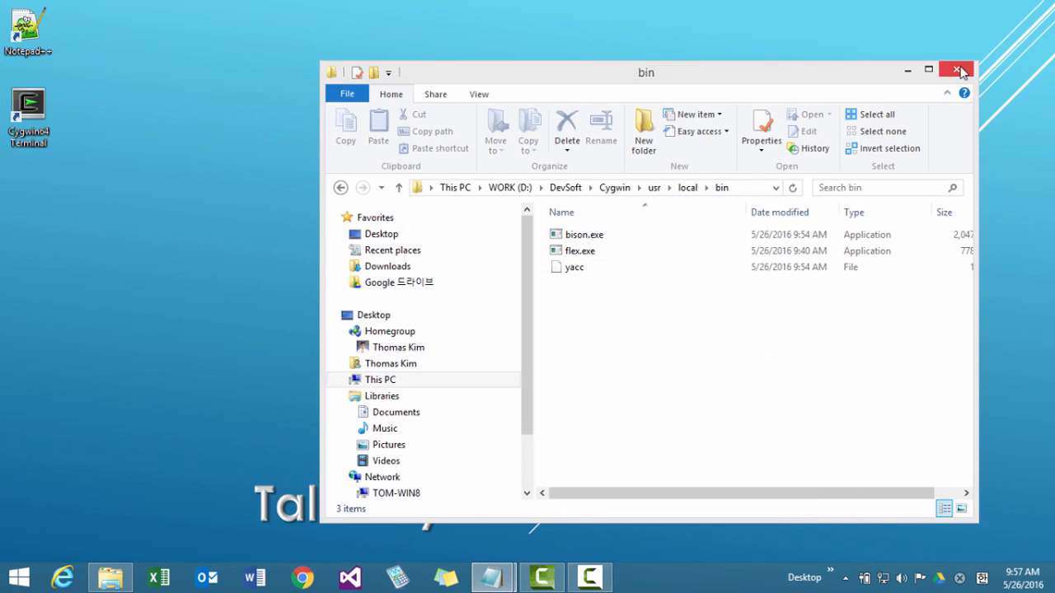
pyautogui.click(956, 69)
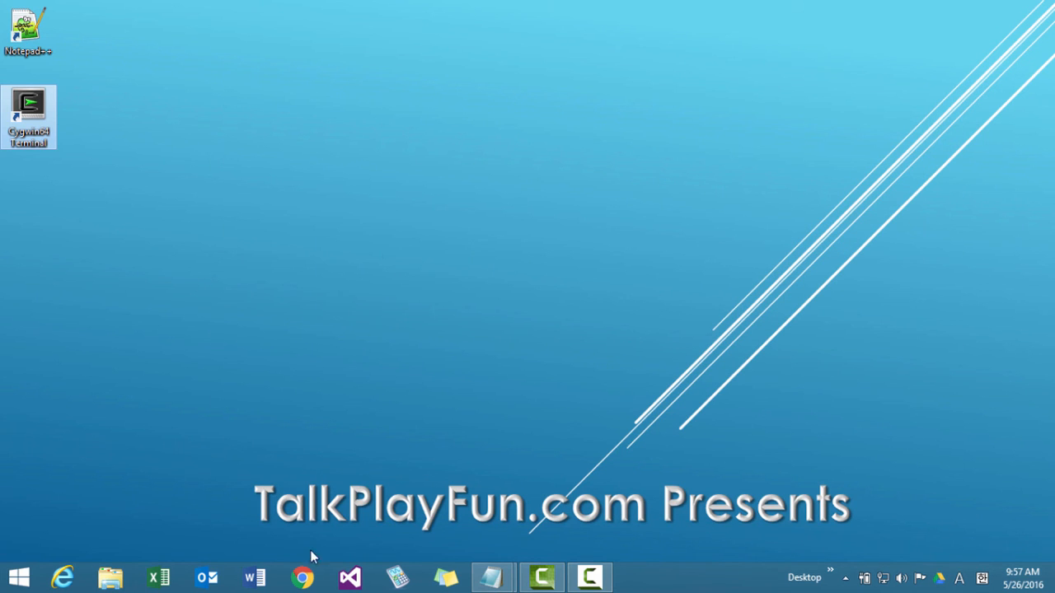
# Open a non-administrator Windows Command Prompt and check the versions of bison and flex with --version.
pyautogui.rightClick(19, 579)
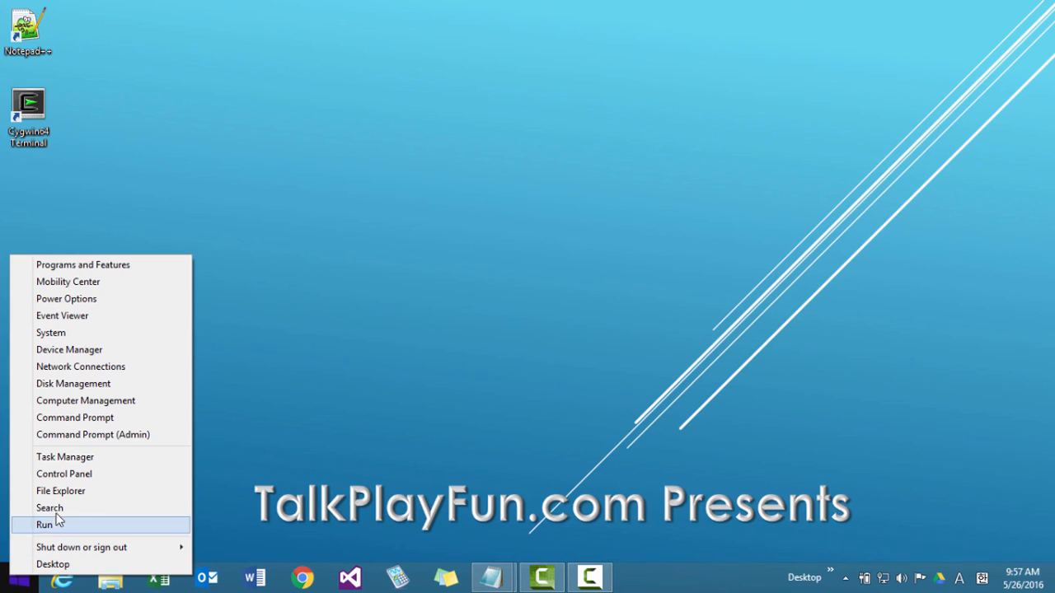
pyautogui.click(72, 418)
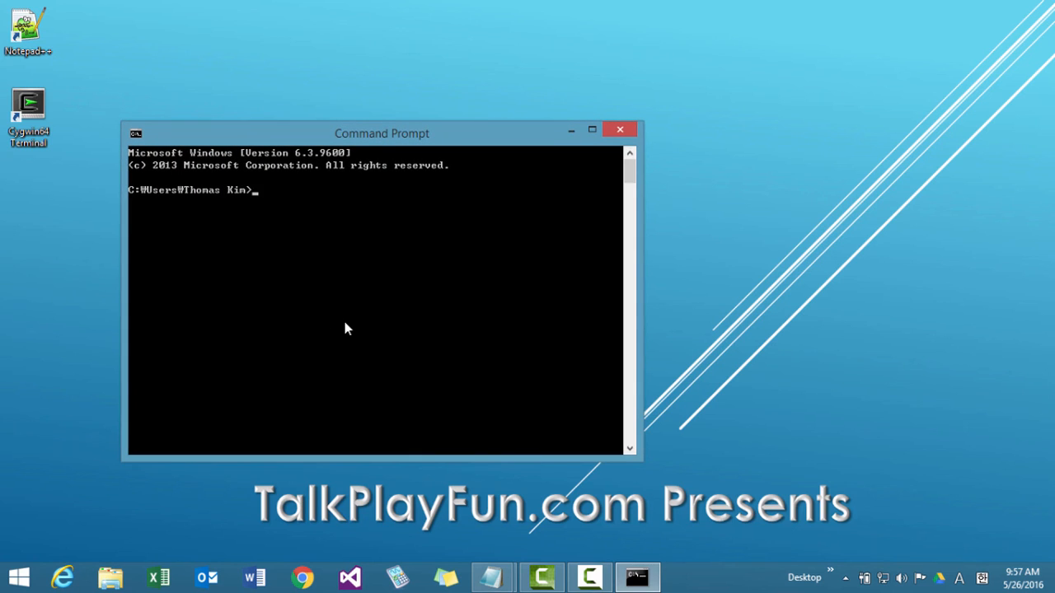
pyautogui.write('bison --version')
pyautogui.press('Return')
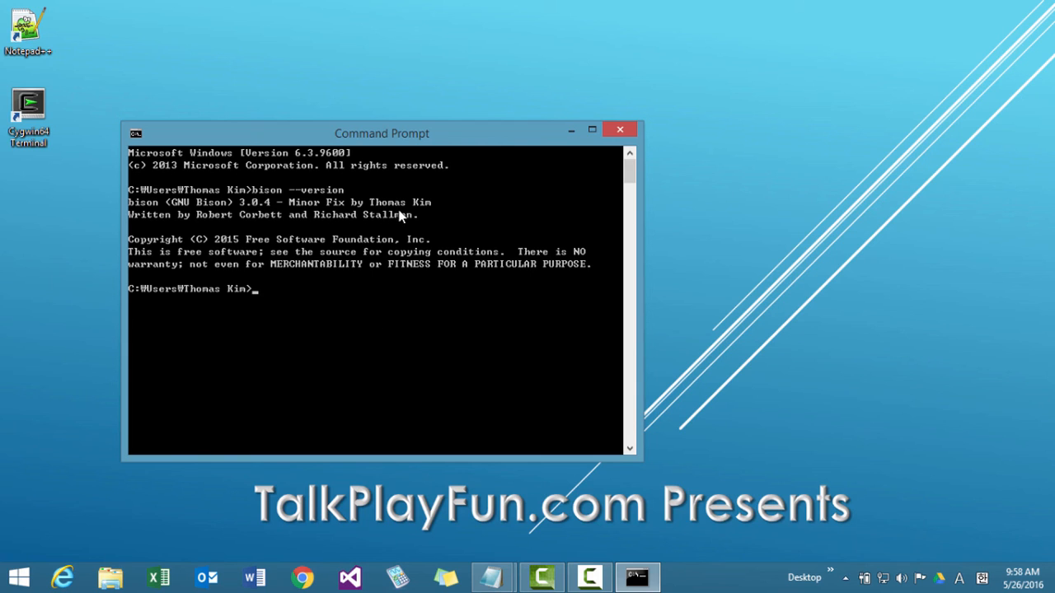
pyautogui.write('flex --version')
pyautogui.press('Return')
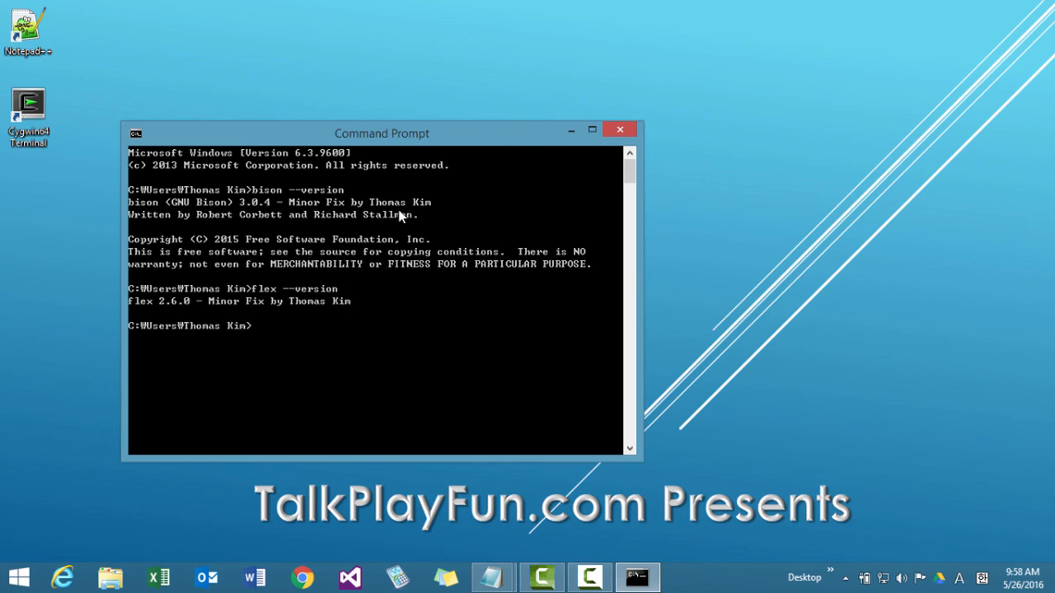